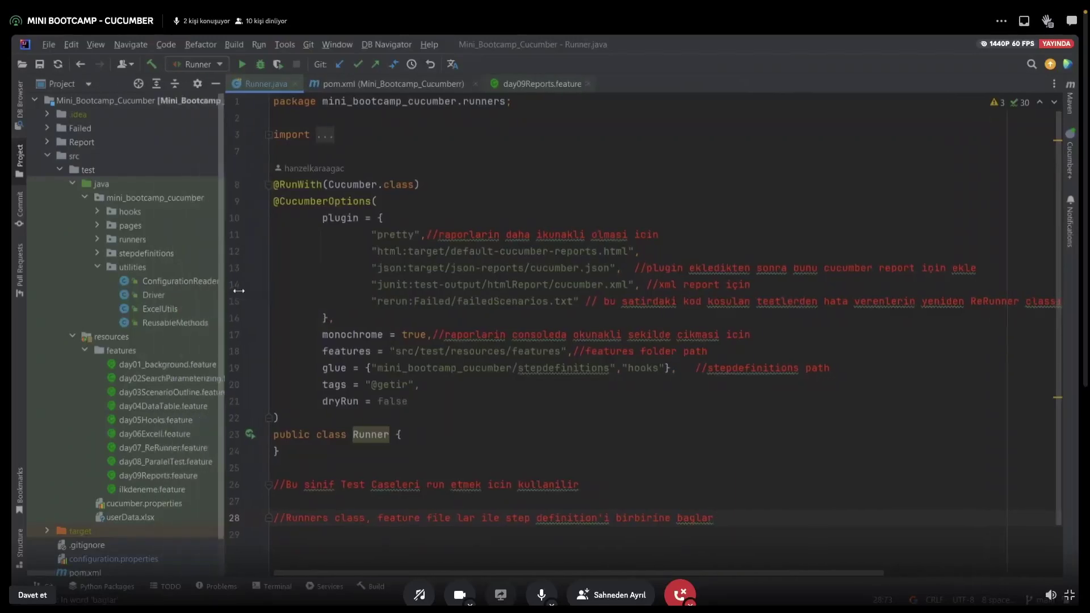
# Open the OzHakkikiRunnerSpor runner class from the runners folder.
pyautogui.click(97, 239)
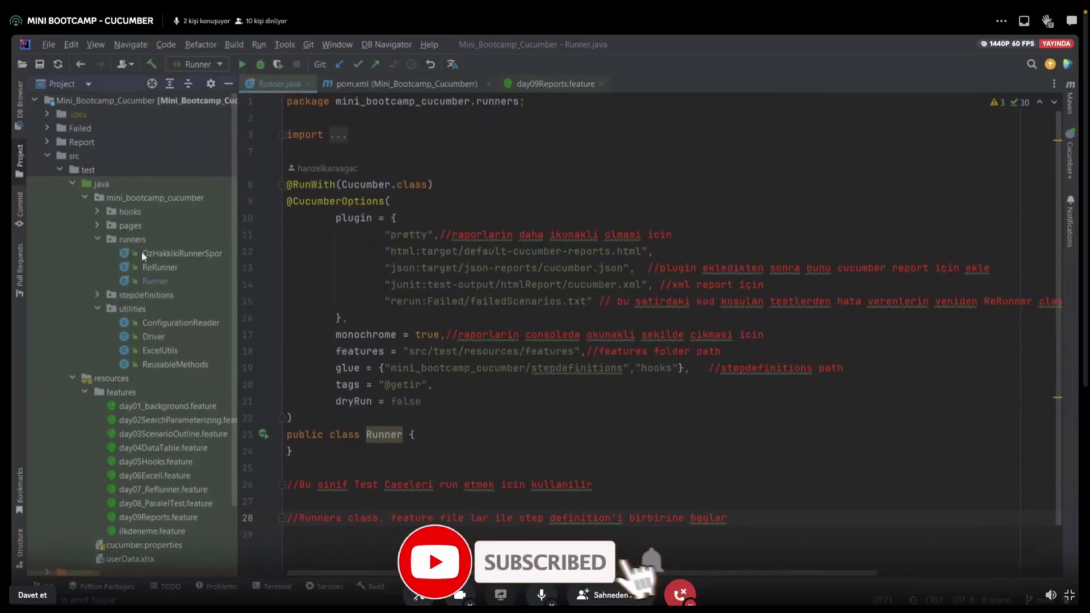
pyautogui.doubleClick(155, 265)
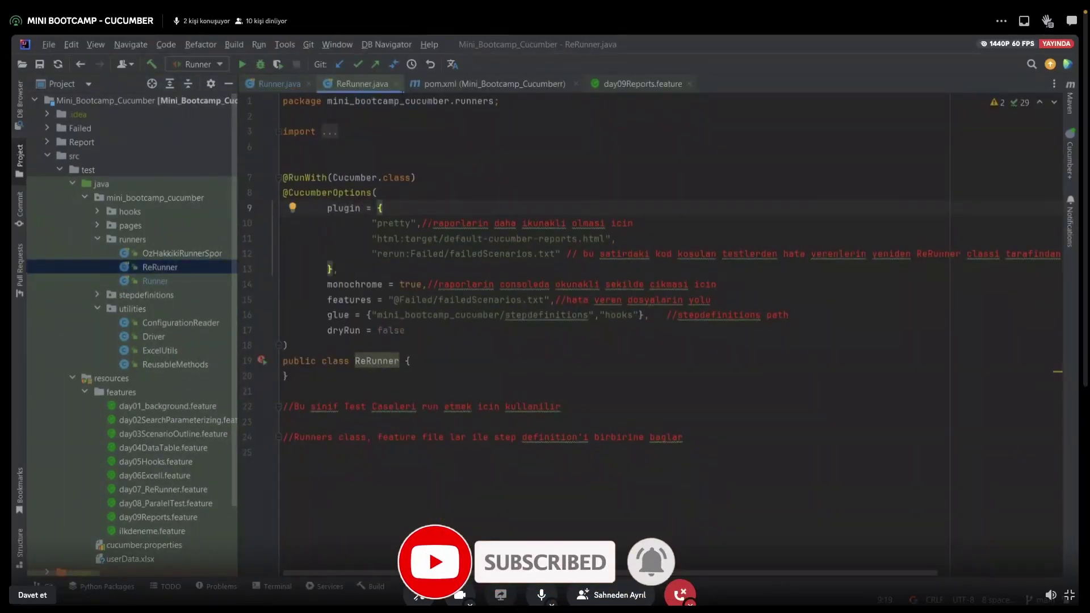
pyautogui.click(396, 84)
pyautogui.click(178, 252)
pyautogui.doubleClick(178, 252)
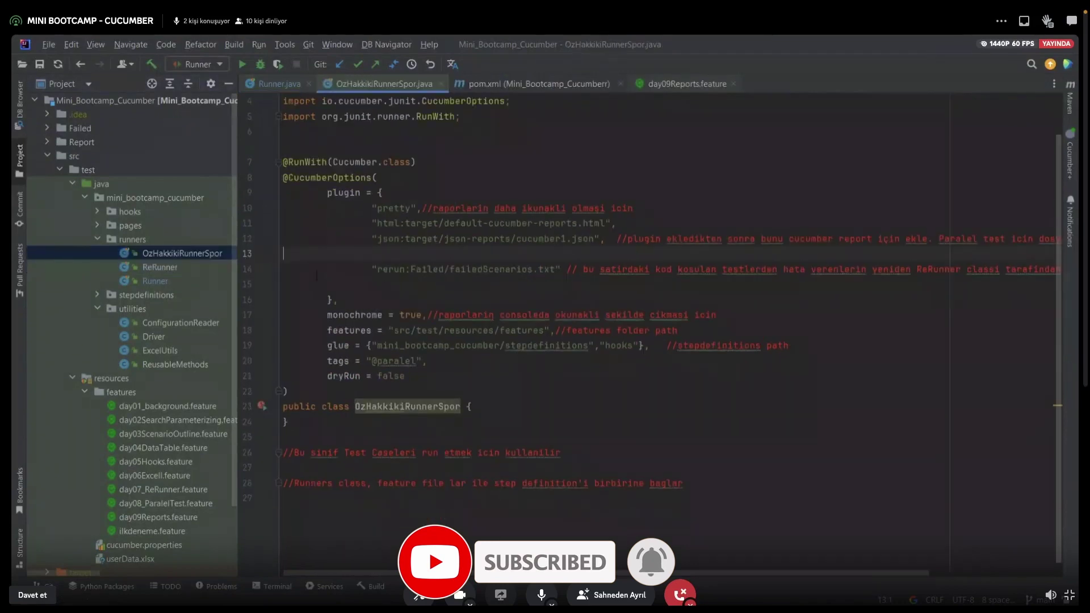
# Copy the junit cucumber.xml report line from Runner.java into OzHakkikiRunnerSpor at line 13.
pyautogui.doubleClick(160, 279)
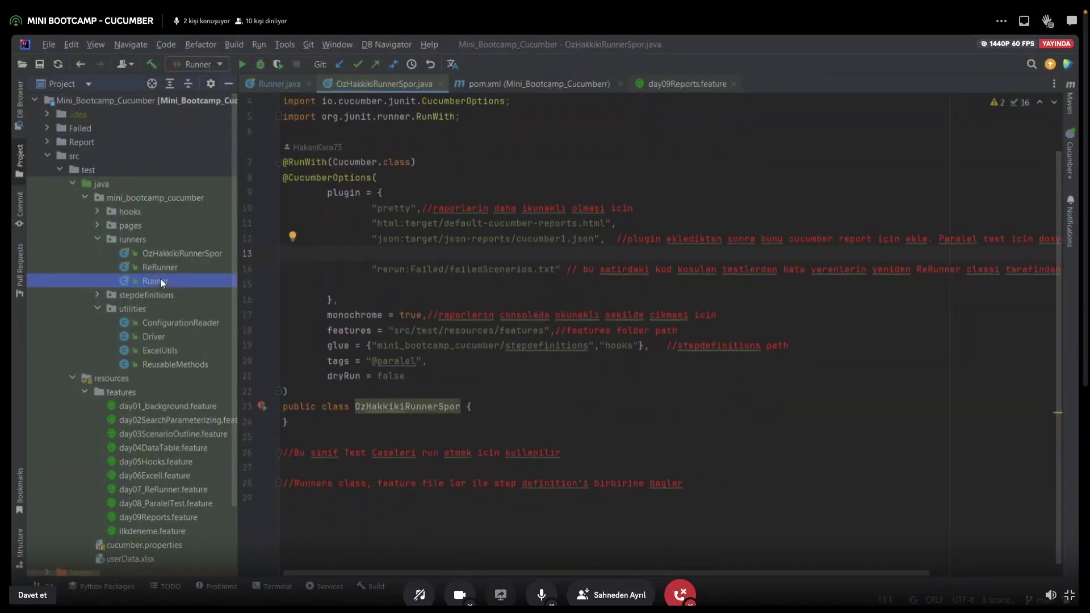
pyautogui.moveTo(385, 225); pyautogui.dragTo(764, 226)
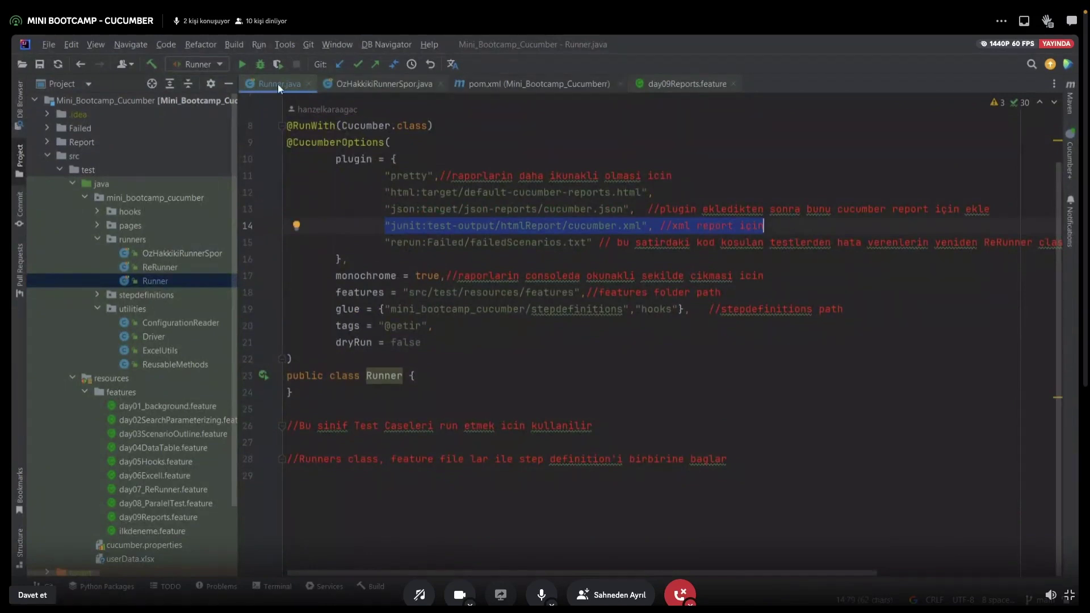
pyautogui.click(384, 83)
pyautogui.write('"junit:test-output/htmlReport/cucumber.xml", //xml report için')
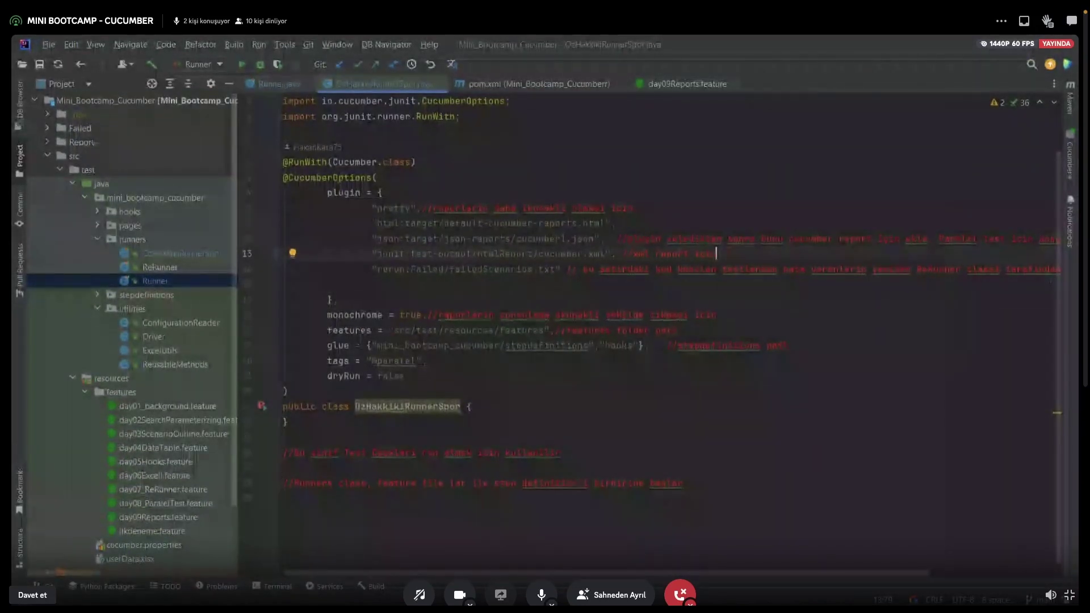
pyautogui.scroll(2, 624, 420)
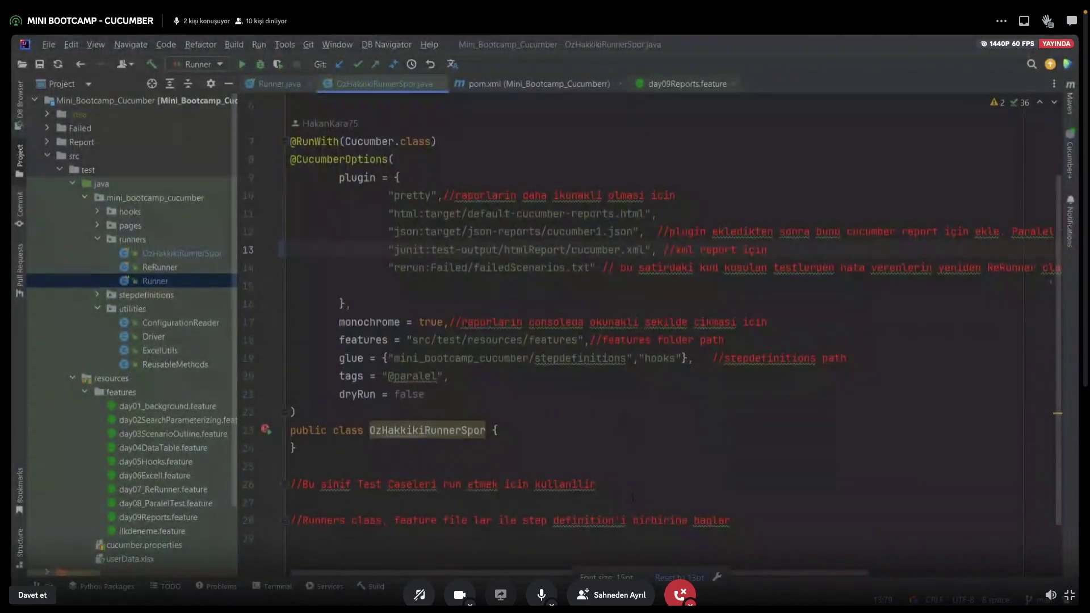
pyautogui.scroll(-2, 613, 456)
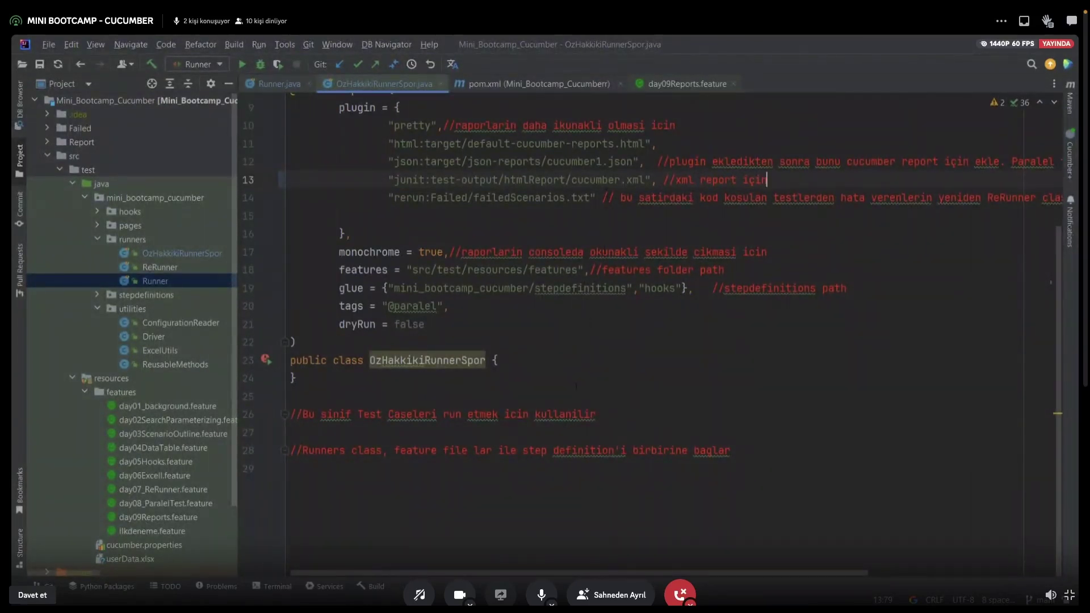
# Stage all project changes with git add . in the terminal.
pyautogui.click(278, 587)
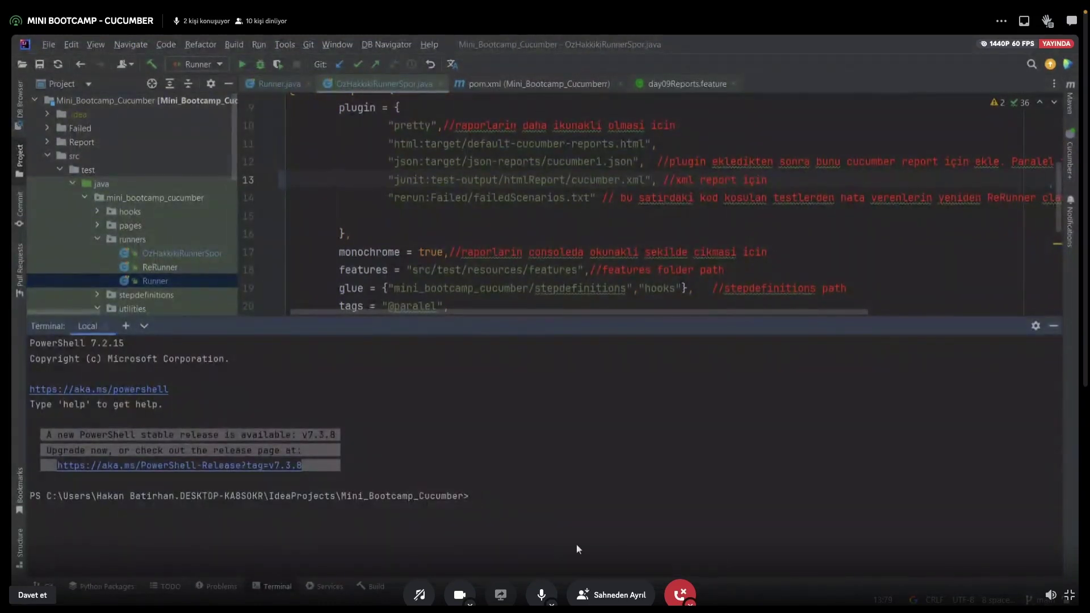
pyautogui.click(567, 525)
pyautogui.write('git ')
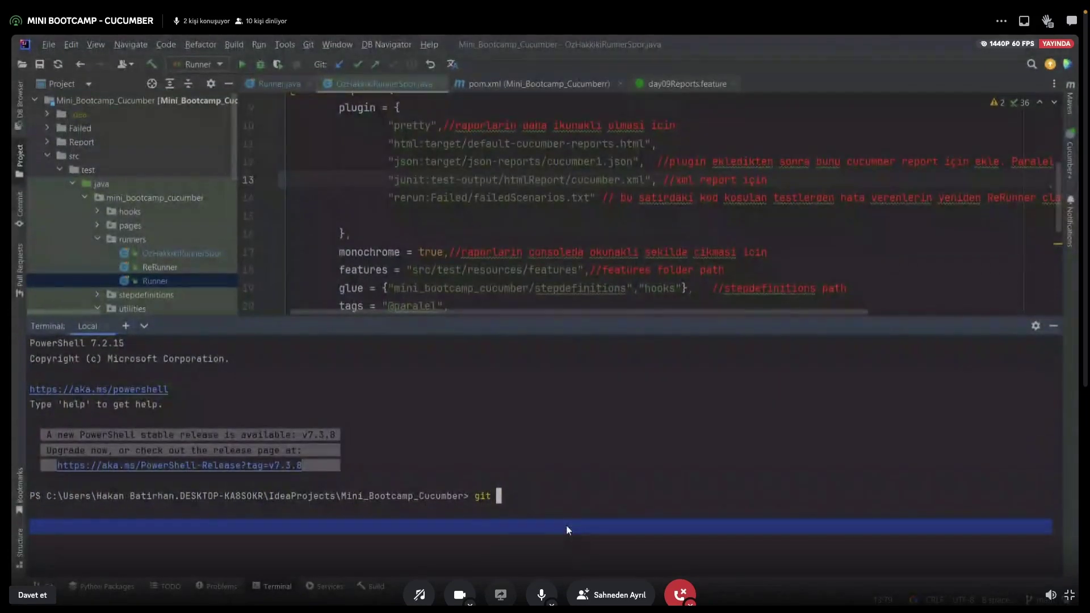
pyautogui.write('add .')
pyautogui.press('Return')
# Commit the changes with message "v" and git push them to the remote.
pyautogui.write('gitt')
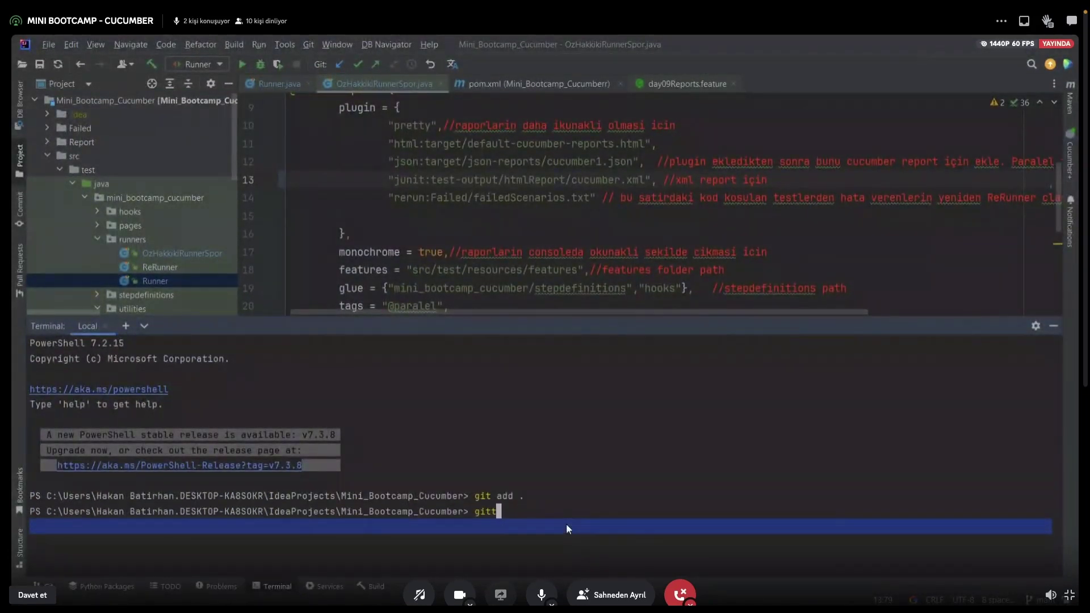
pyautogui.press('BackSpace')
pyautogui.write('c')
pyautogui.write('ommit -m ')
pyautogui.write('"v')
pyautogui.press('Return')
pyautogui.write('gi')
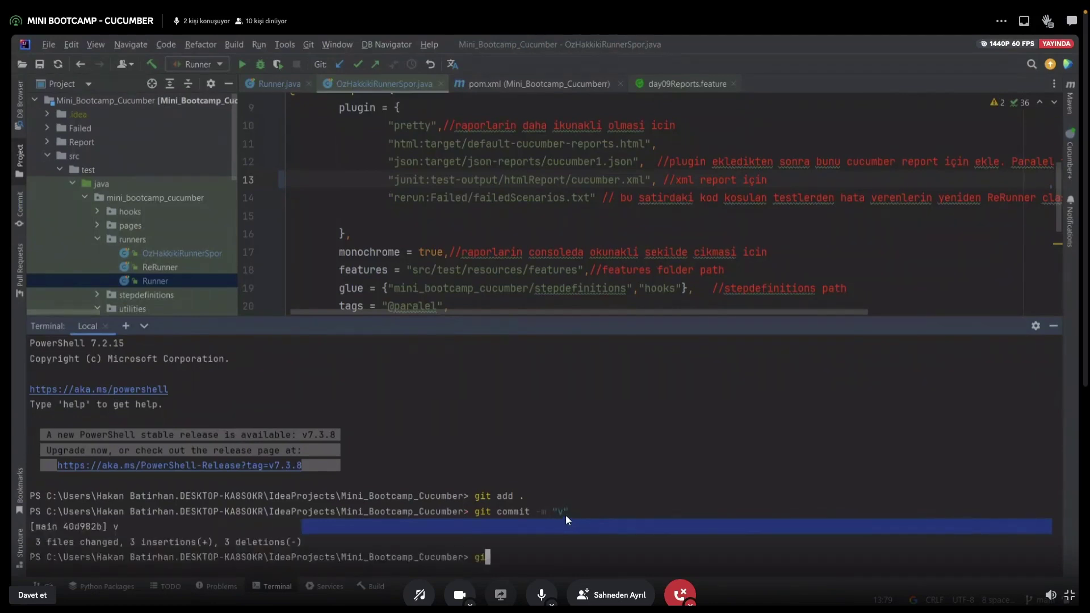
pyautogui.write('t push')
pyautogui.press('Return')
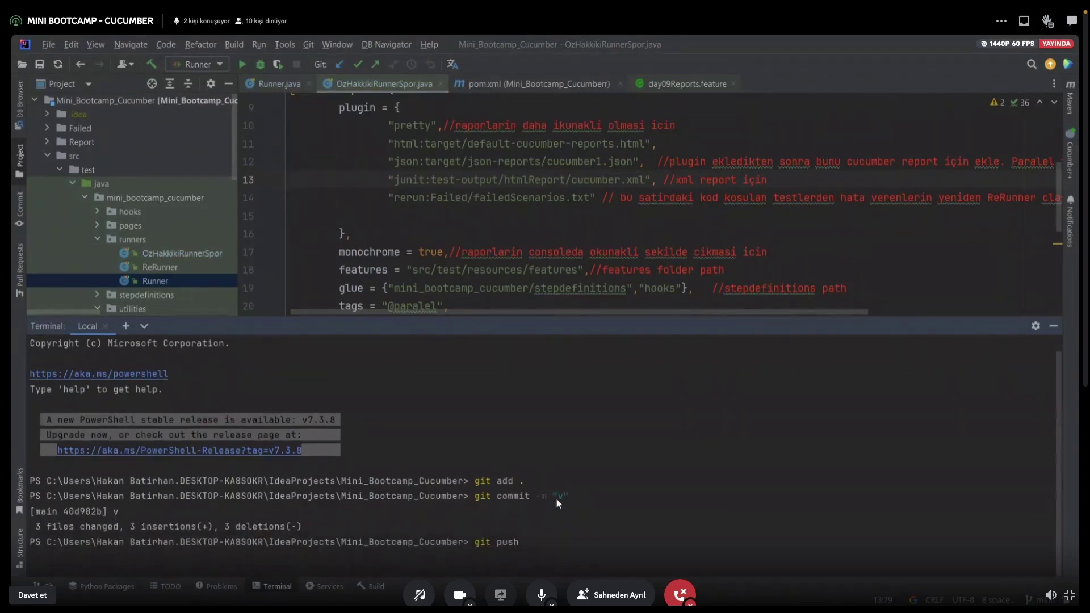
pyautogui.click(1051, 328)
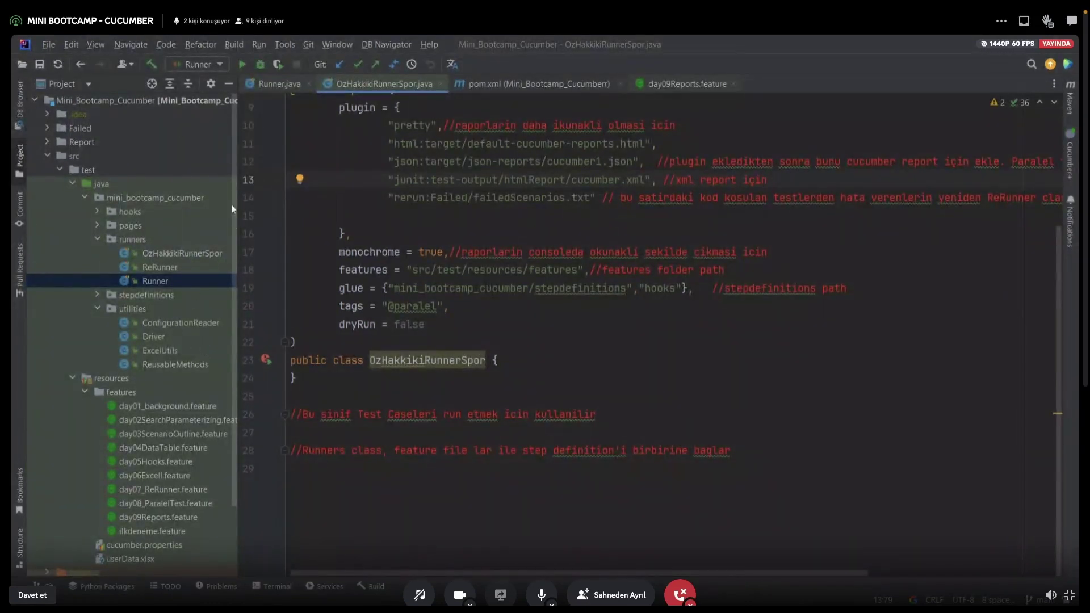
# Expand and collapse the Failed and Report folders to inspect their contents.
pyautogui.click(50, 130)
pyautogui.click(50, 128)
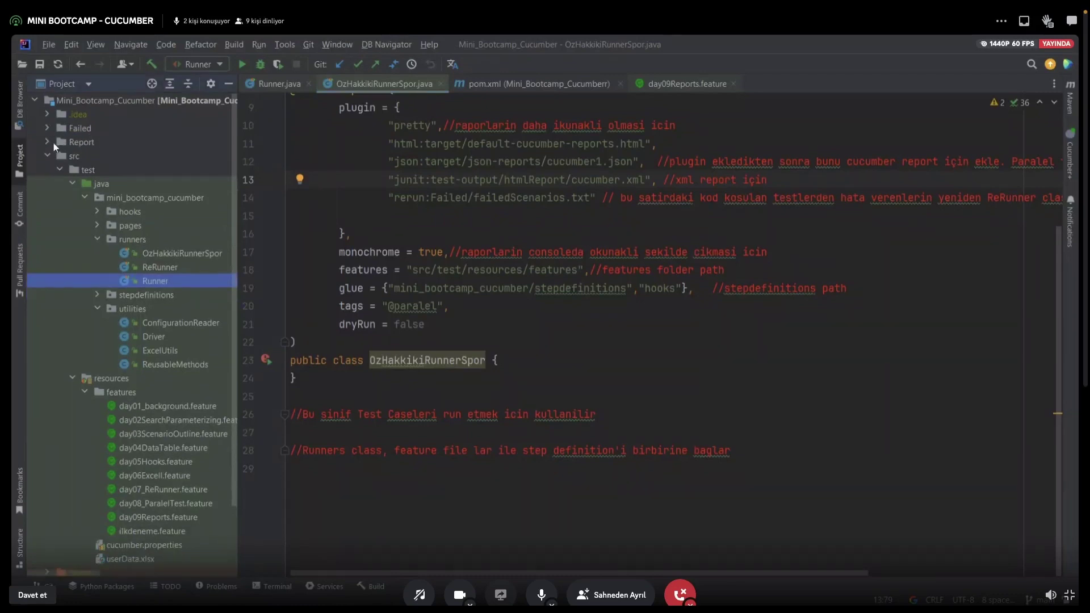
pyautogui.click(53, 141)
pyautogui.click(46, 144)
pyautogui.click(54, 142)
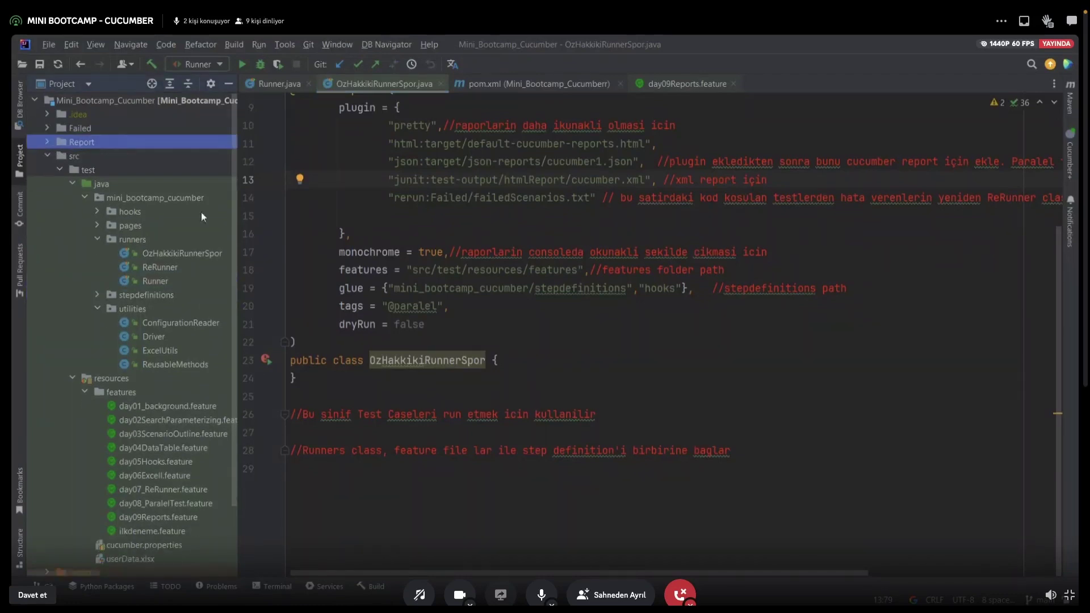
pyautogui.moveTo(234, 237); pyautogui.dragTo(240, 322)
# Expand target to show json-reports, check the junit test-output path, then open pom.xml.
pyautogui.click(45, 491)
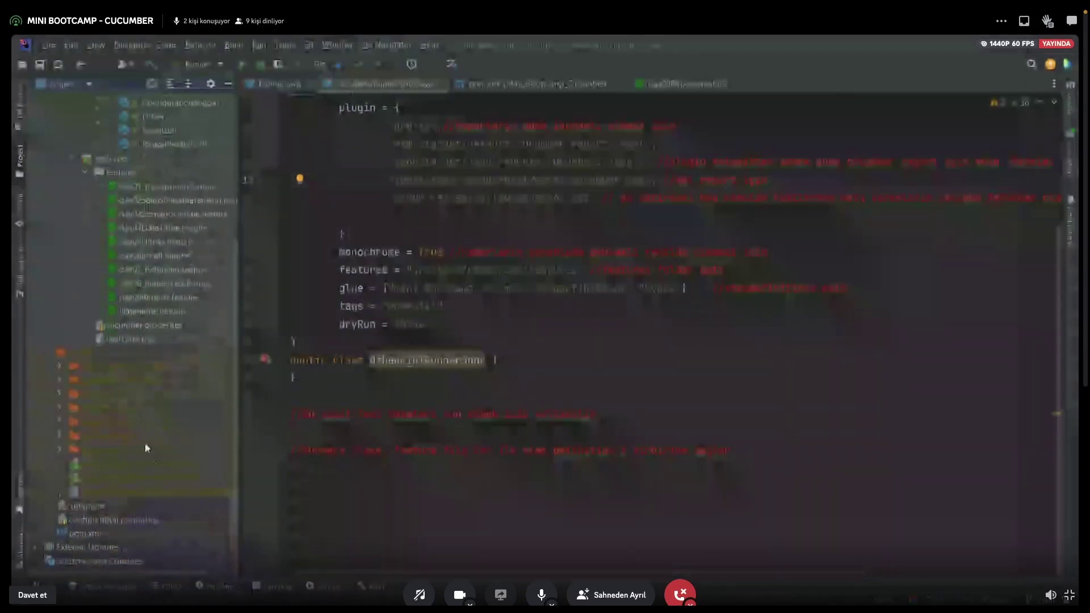
pyautogui.click(114, 366)
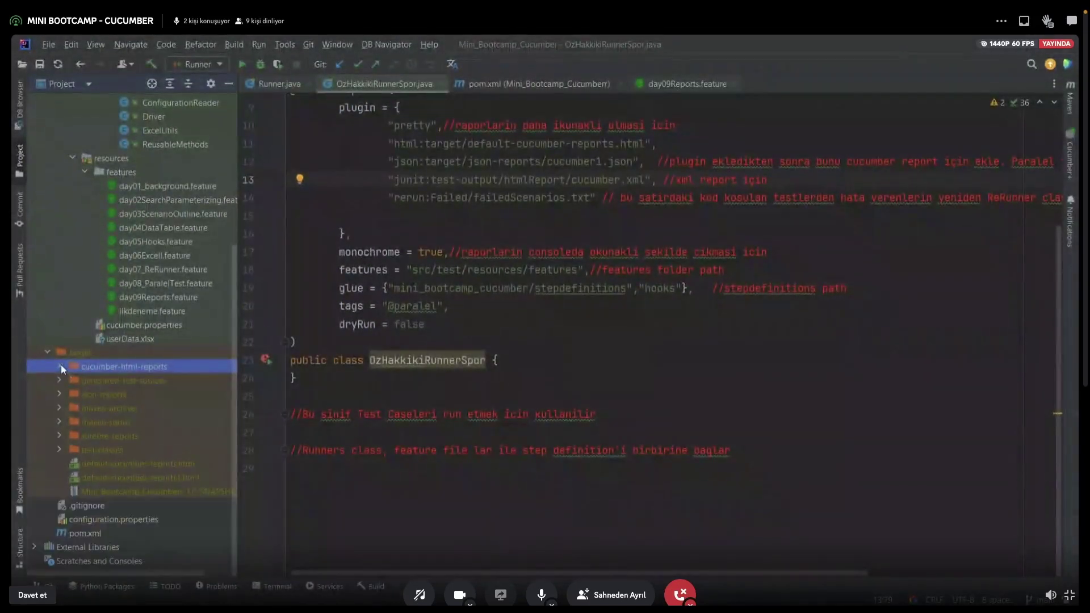
pyautogui.click(60, 394)
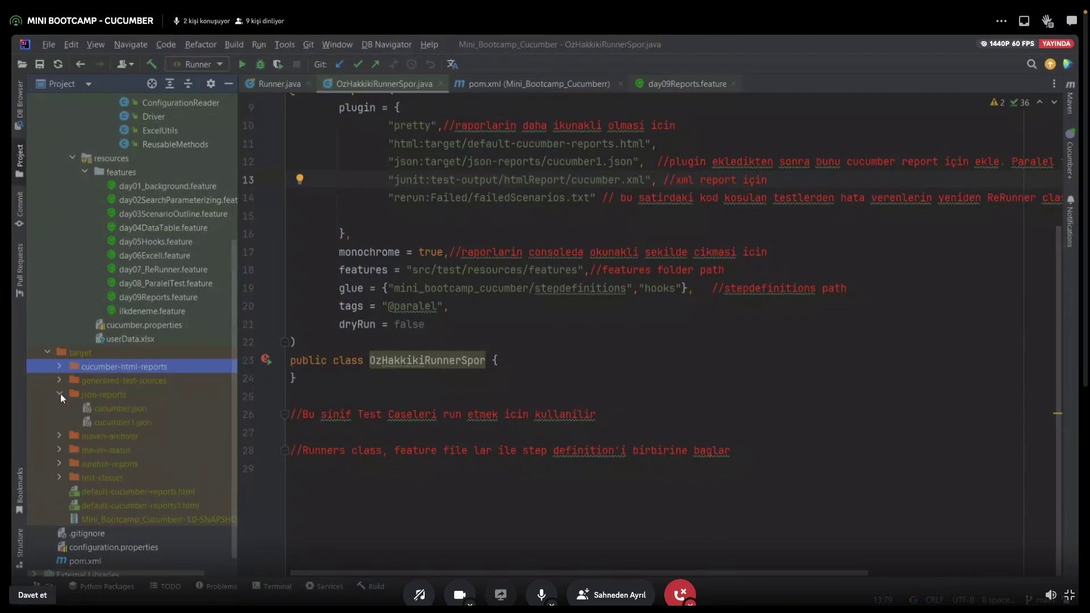
pyautogui.click(131, 395)
pyautogui.click(56, 393)
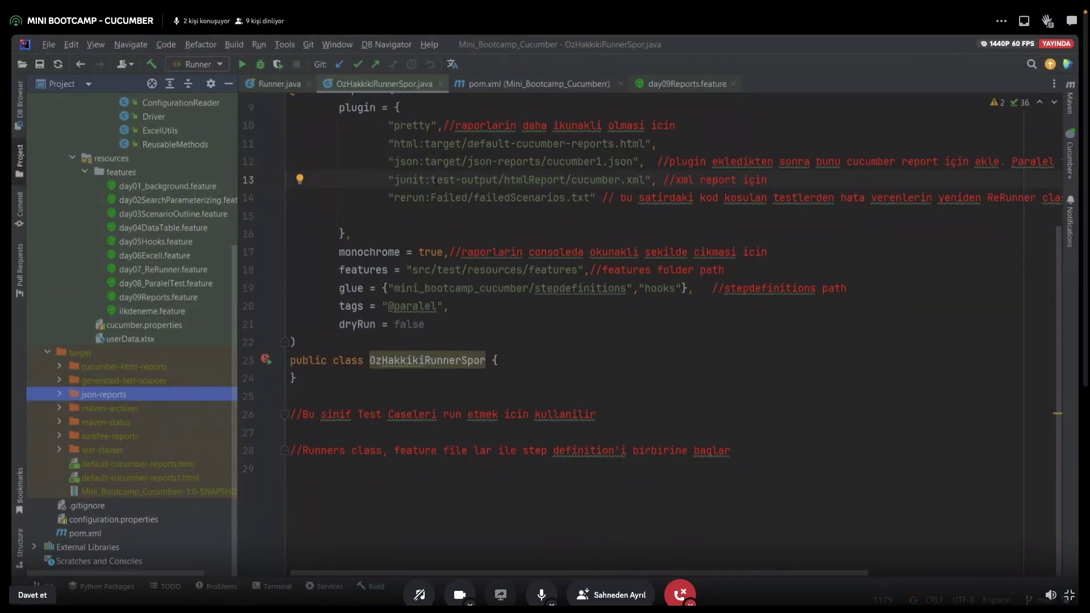
pyautogui.moveTo(433, 179); pyautogui.dragTo(498, 179)
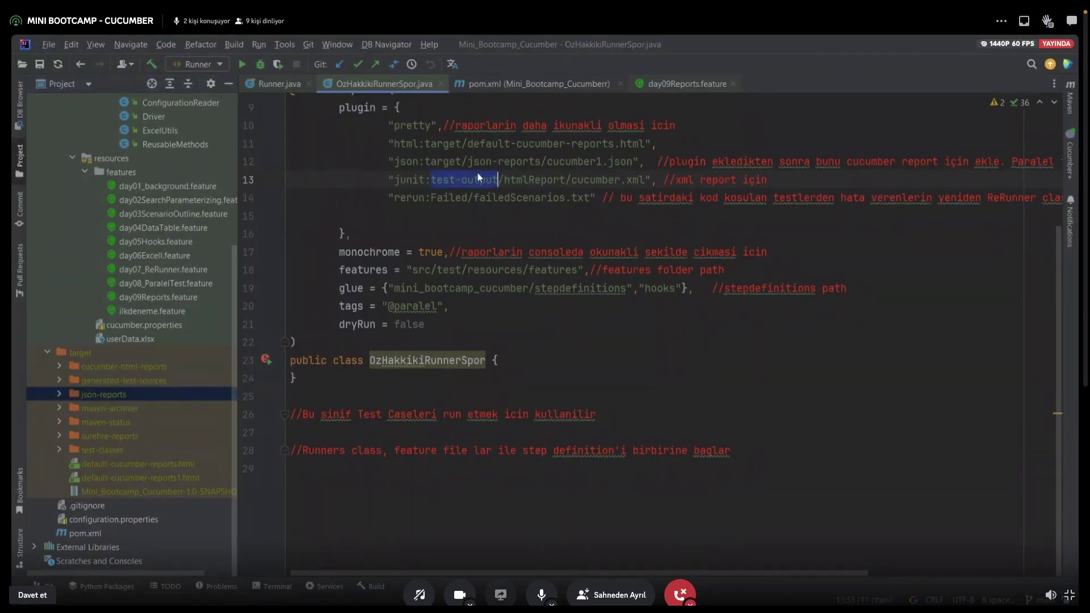
pyautogui.click(425, 161)
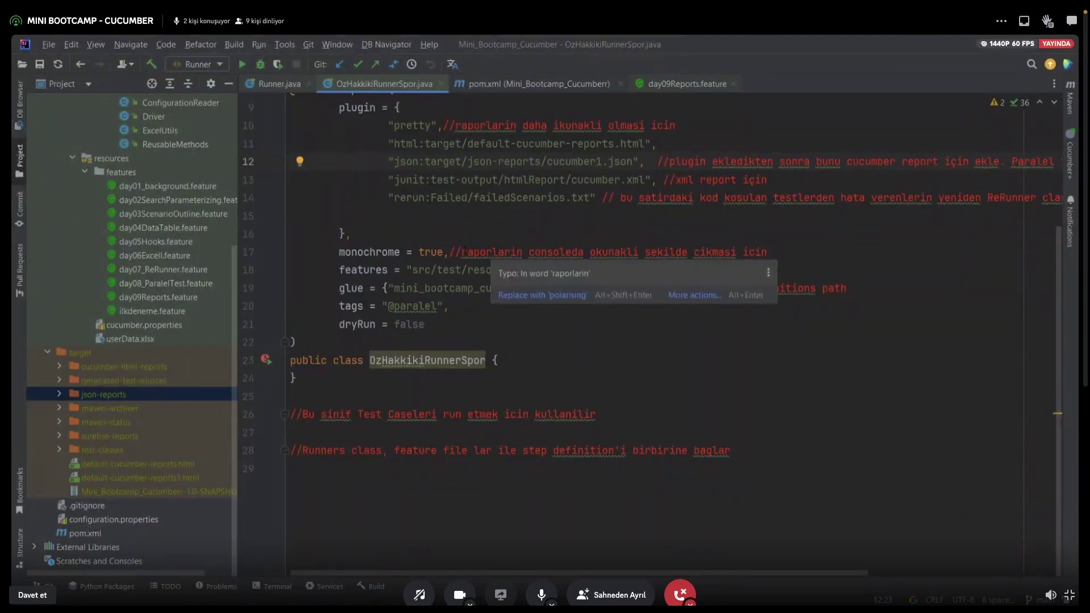
pyautogui.click(523, 83)
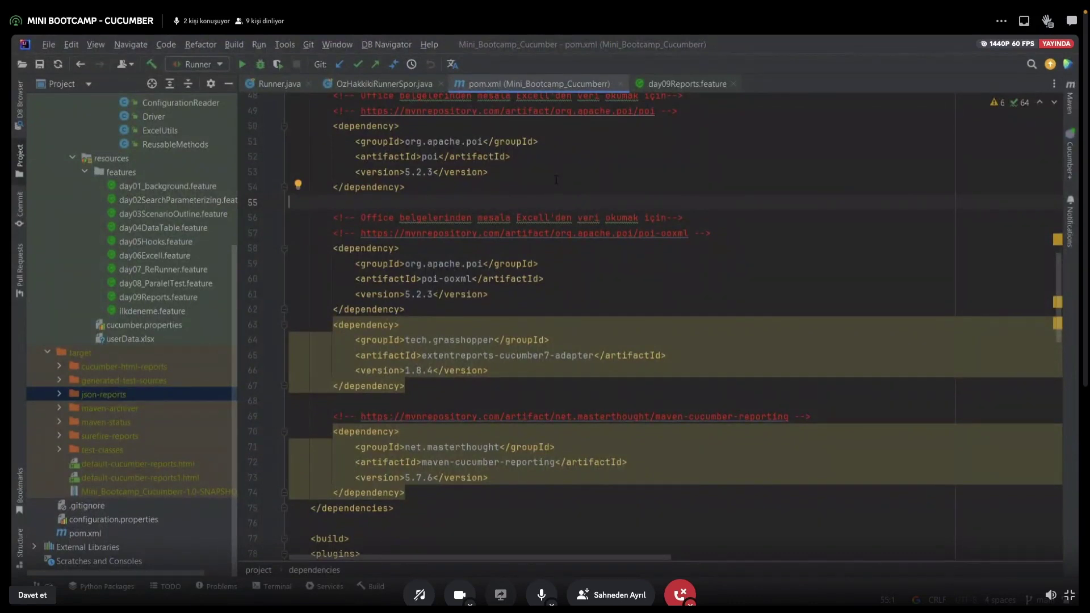
# Highlight the extentreports and maven-cucumber-reporting dependency blocks in pom.xml.
pyautogui.scroll(-3, 531, 309)
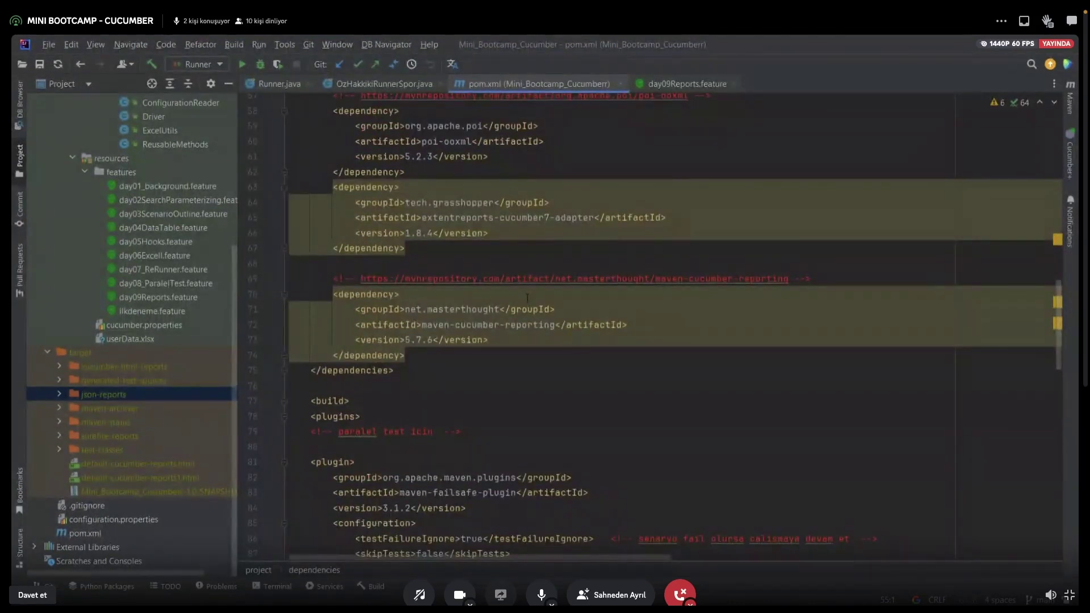
pyautogui.click(516, 278)
pyautogui.scroll(1, 515, 279)
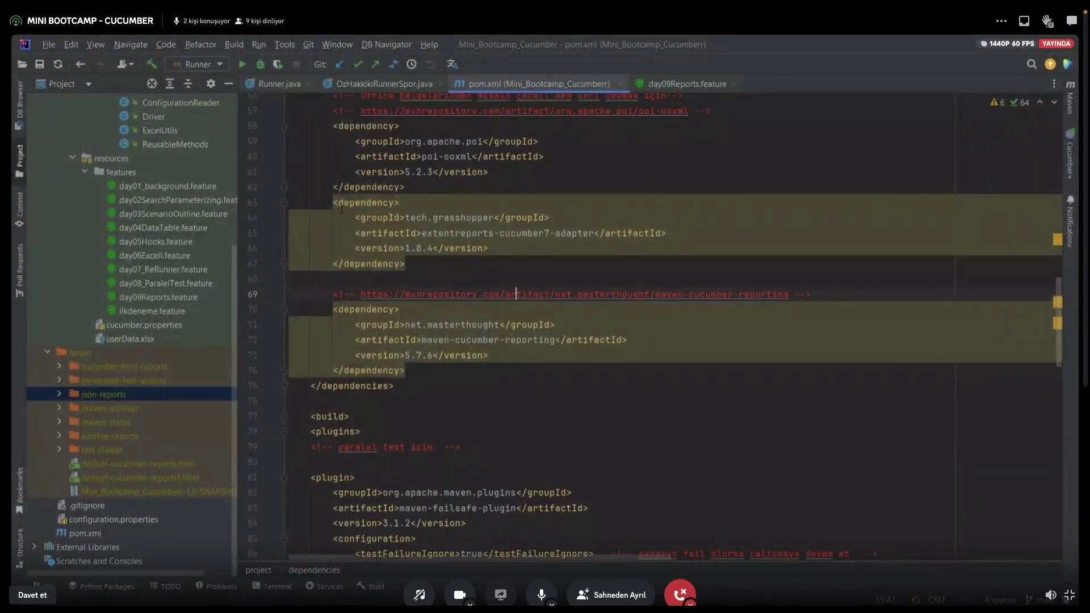
pyautogui.moveTo(331, 202); pyautogui.dragTo(469, 278)
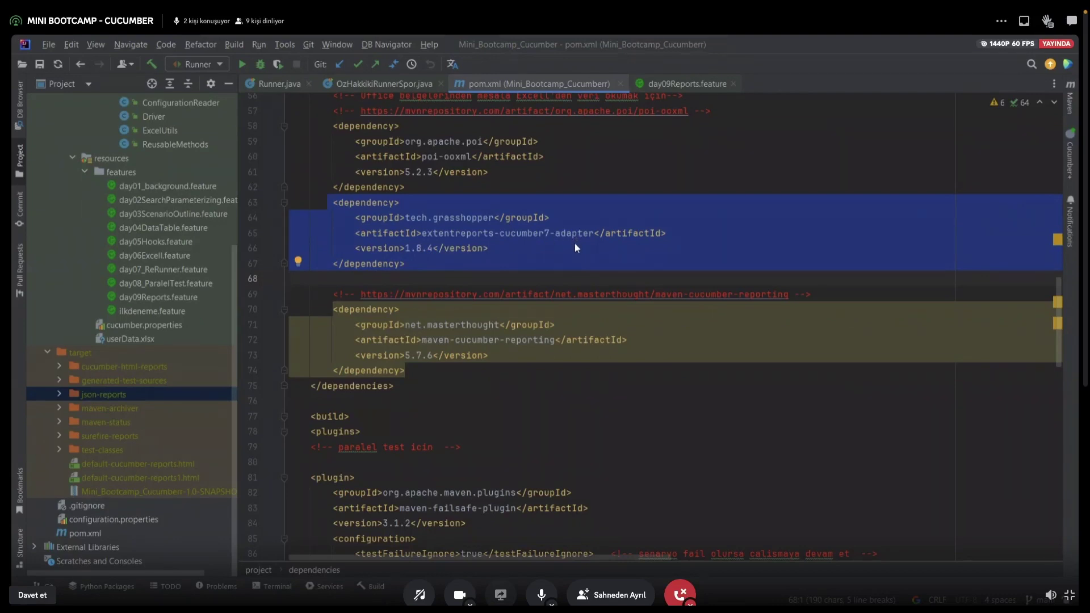
pyautogui.scroll(-1, 572, 244)
pyautogui.scroll(-1, 561, 247)
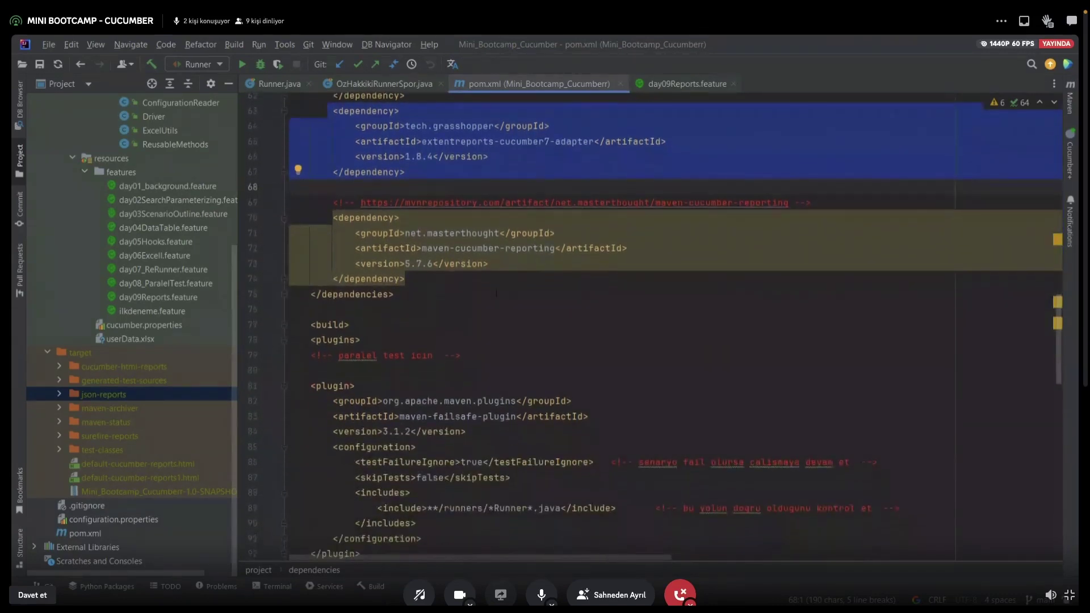
pyautogui.moveTo(496, 293); pyautogui.dragTo(281, 199)
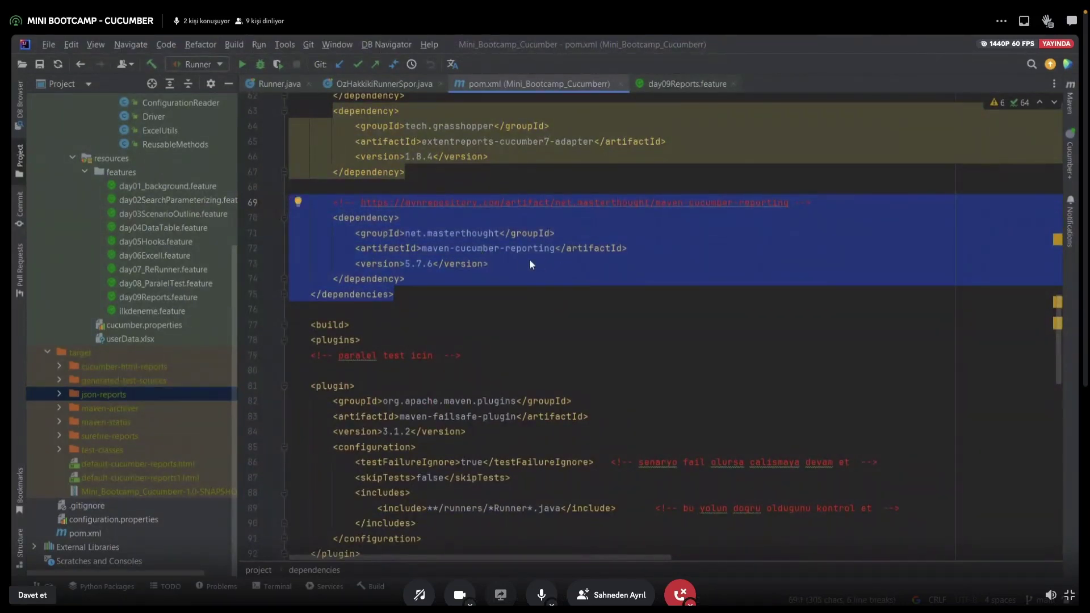
pyautogui.scroll(-1, 535, 261)
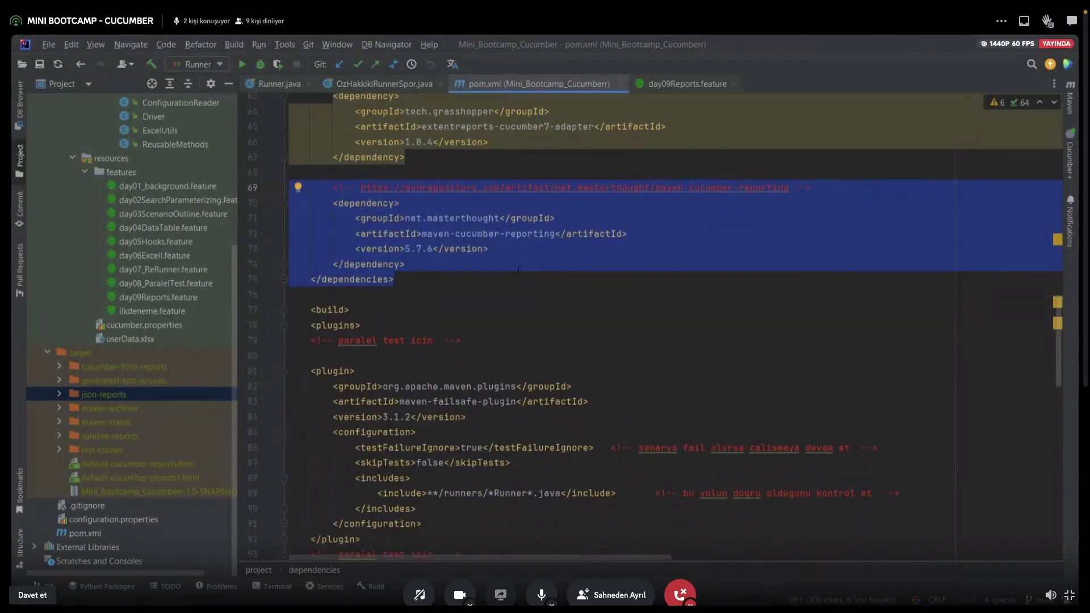
pyautogui.scroll(-3, 511, 263)
pyautogui.scroll(-2, 478, 262)
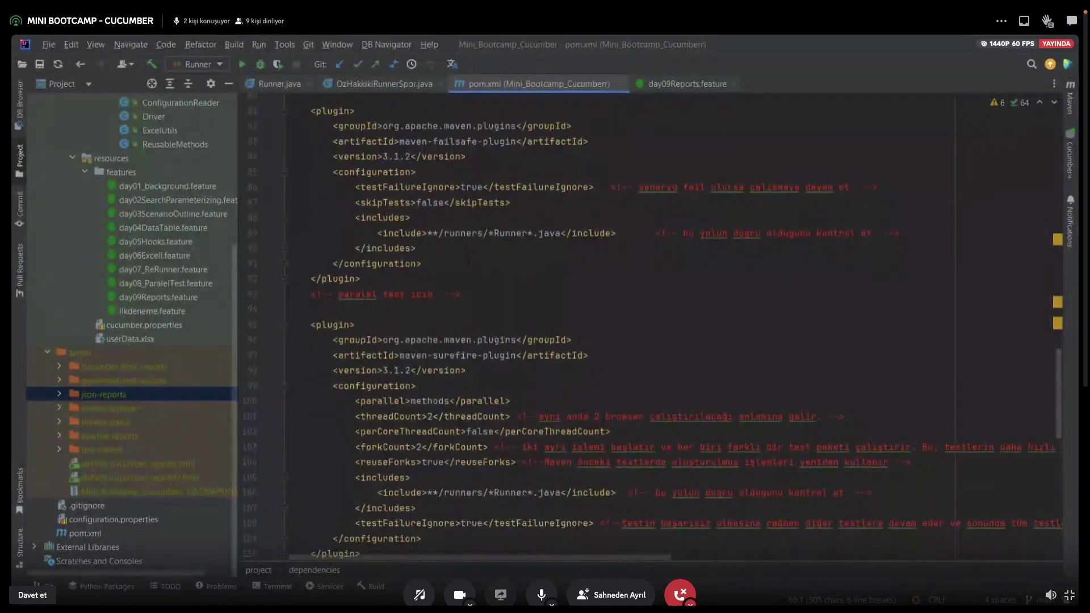
# Highlight the failsafe, surefire parallel-test and cucumber report plugin blocks.
pyautogui.moveTo(311, 111); pyautogui.dragTo(457, 293)
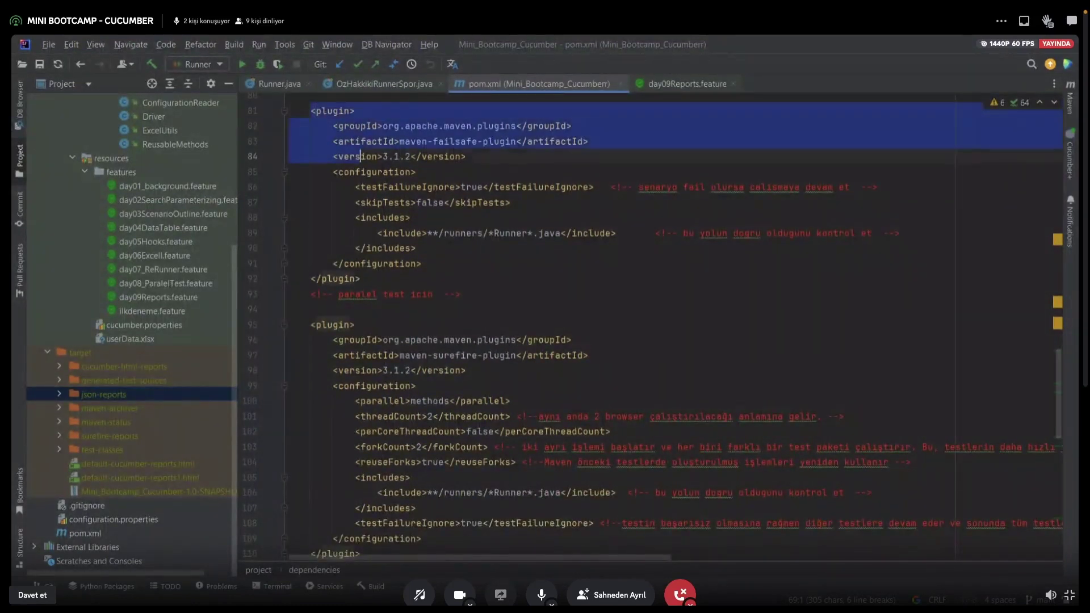
pyautogui.scroll(-2, 460, 292)
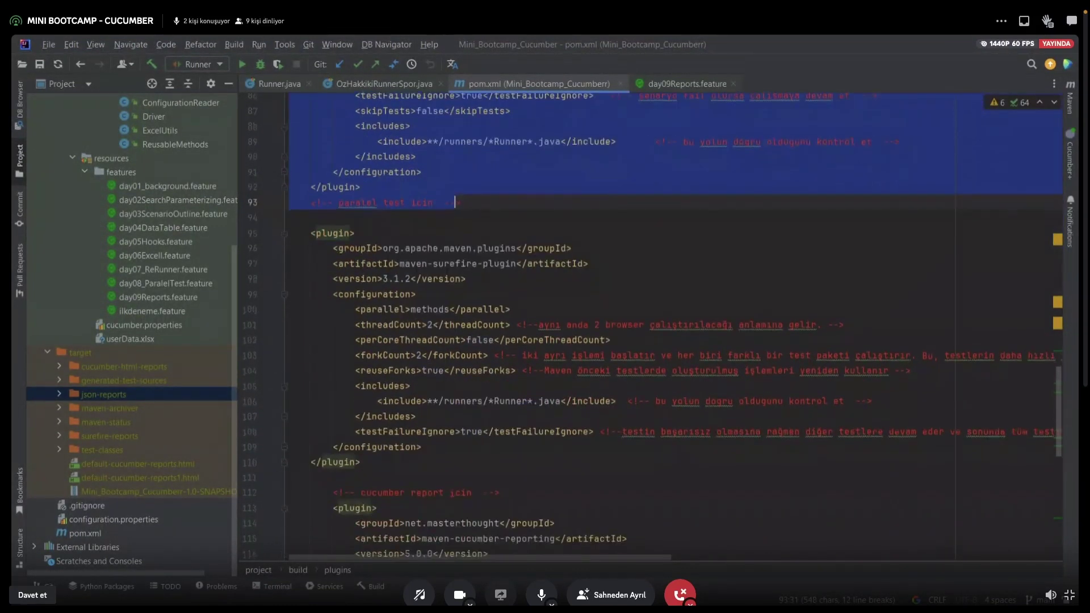
pyautogui.moveTo(306, 233); pyautogui.dragTo(521, 459)
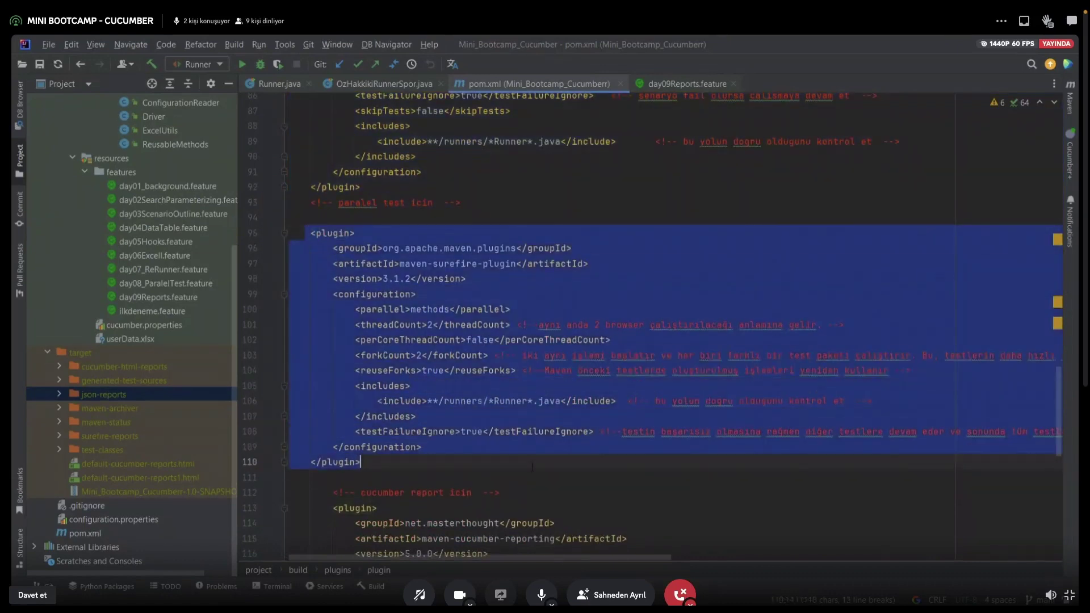
pyautogui.scroll(-1, 521, 460)
pyautogui.scroll(-2, 521, 460)
pyautogui.scroll(-1, 454, 340)
pyautogui.scroll(-4, 341, 227)
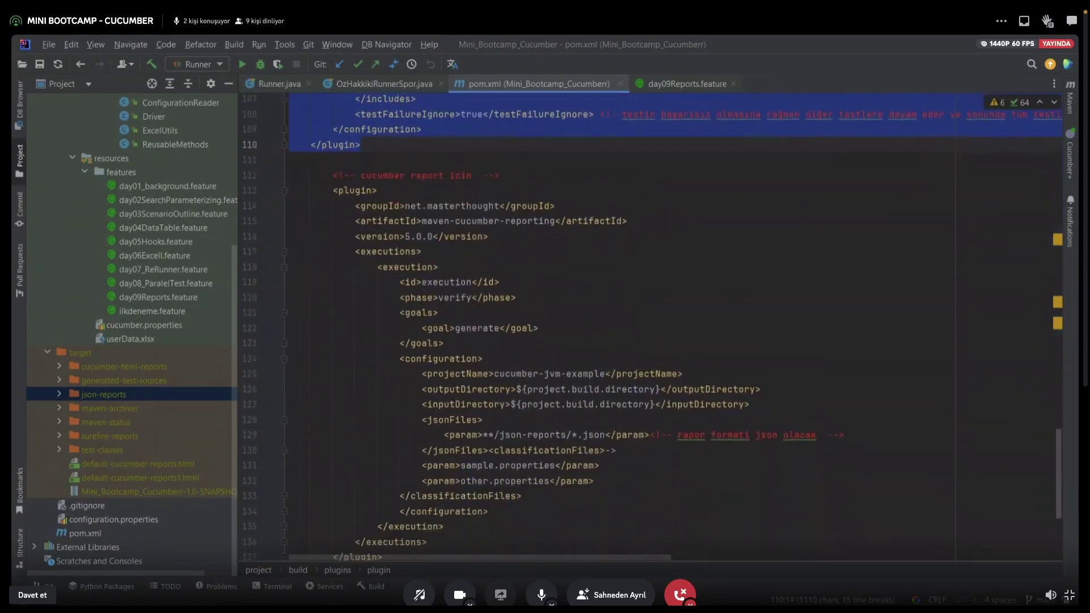
pyautogui.moveTo(318, 156); pyautogui.dragTo(596, 518)
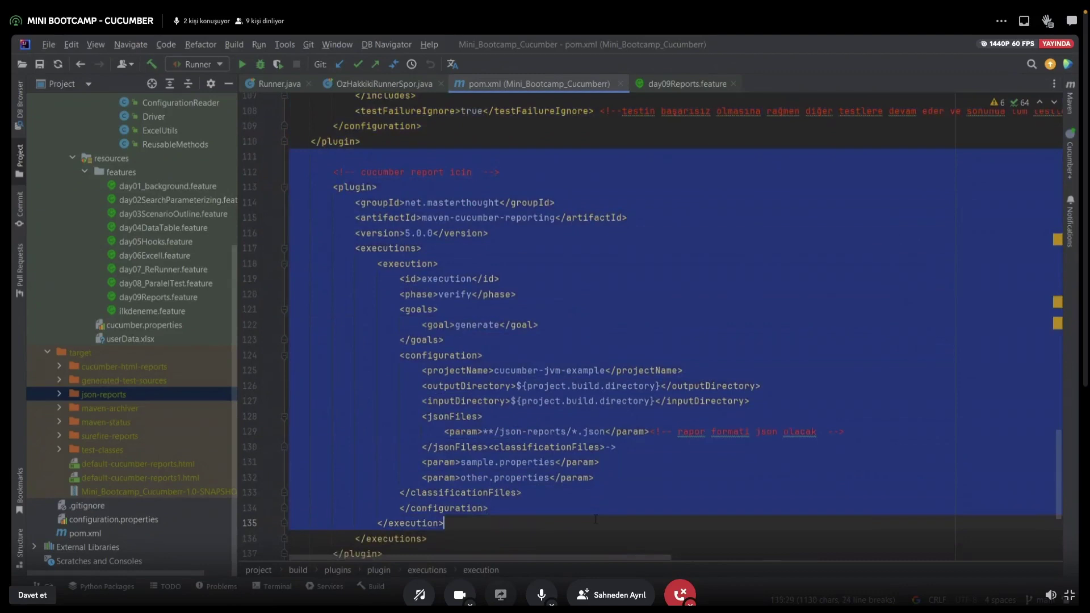
# Scroll back up to the dependencies and close pom.xml.
pyautogui.scroll(2, 619, 452)
pyautogui.scroll(2, 620, 451)
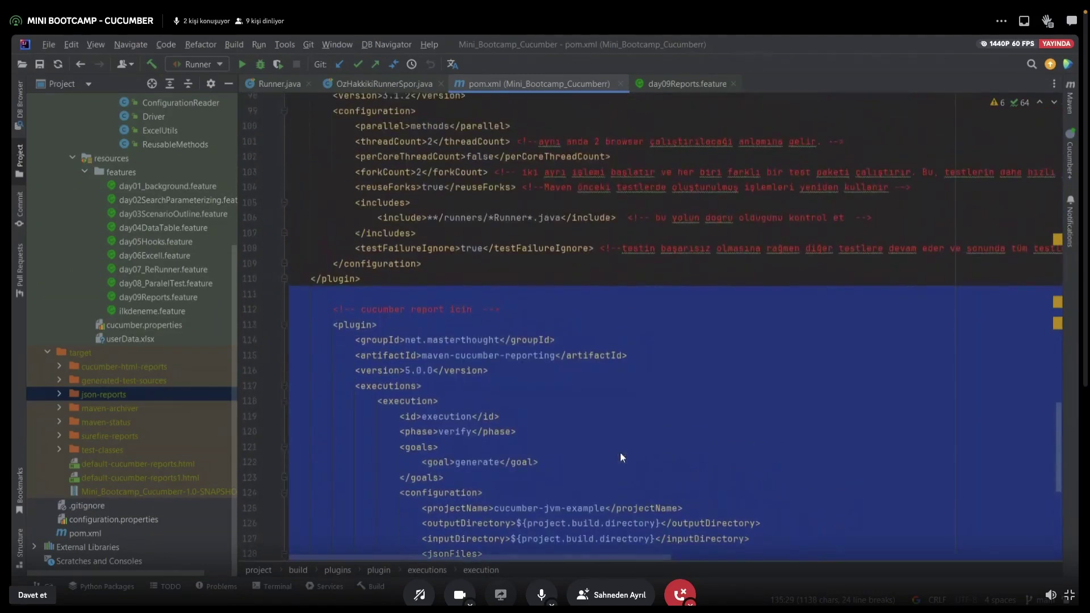
pyautogui.scroll(2, 620, 452)
pyautogui.scroll(5, 620, 452)
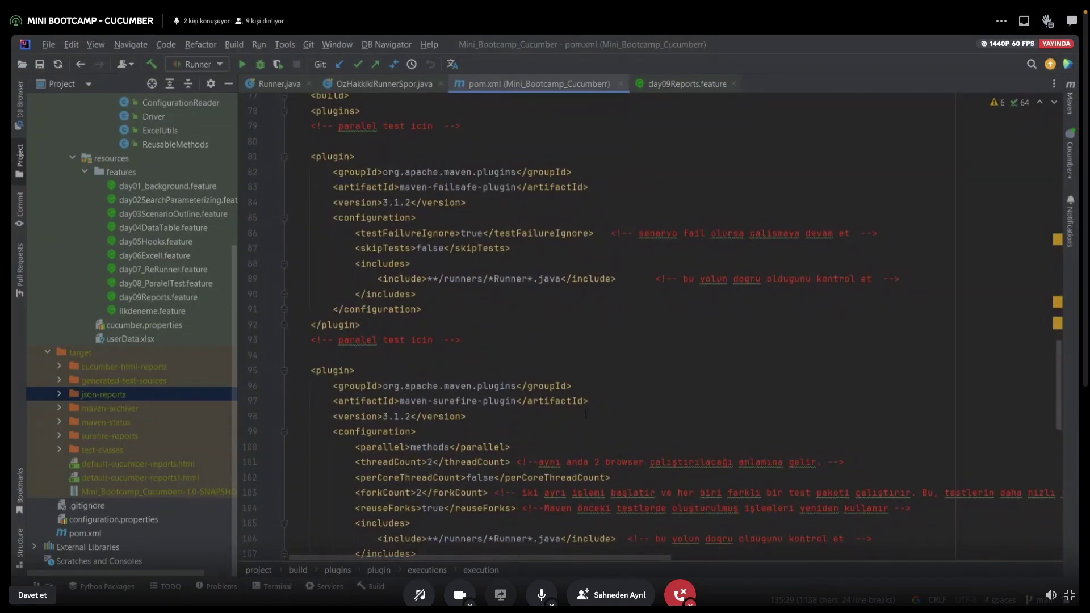
pyautogui.scroll(2, 585, 414)
pyautogui.scroll(1, 585, 414)
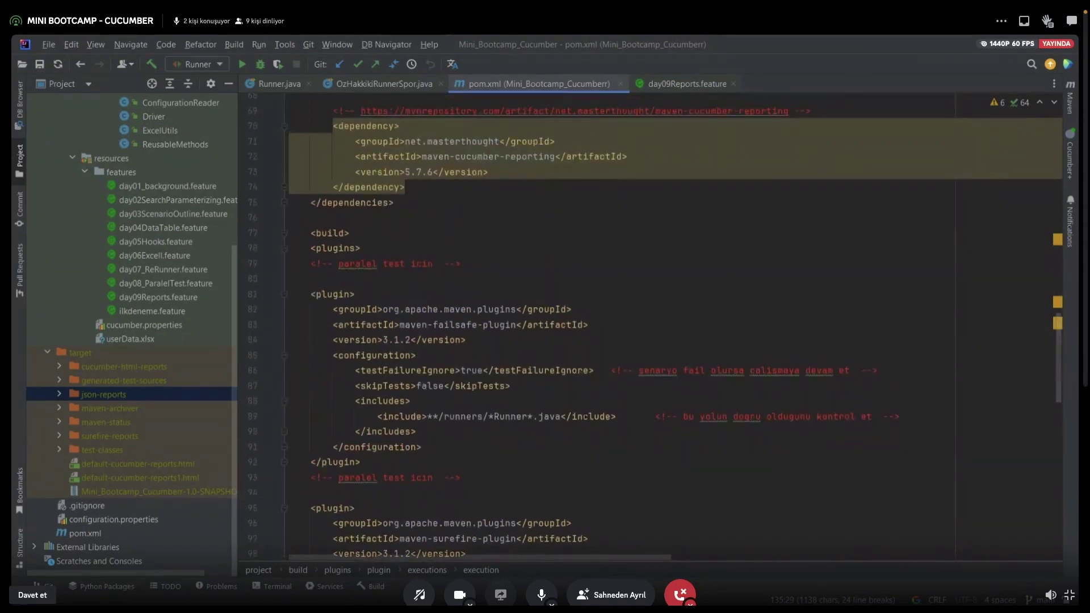
pyautogui.scroll(2, 573, 410)
pyautogui.scroll(1, 555, 379)
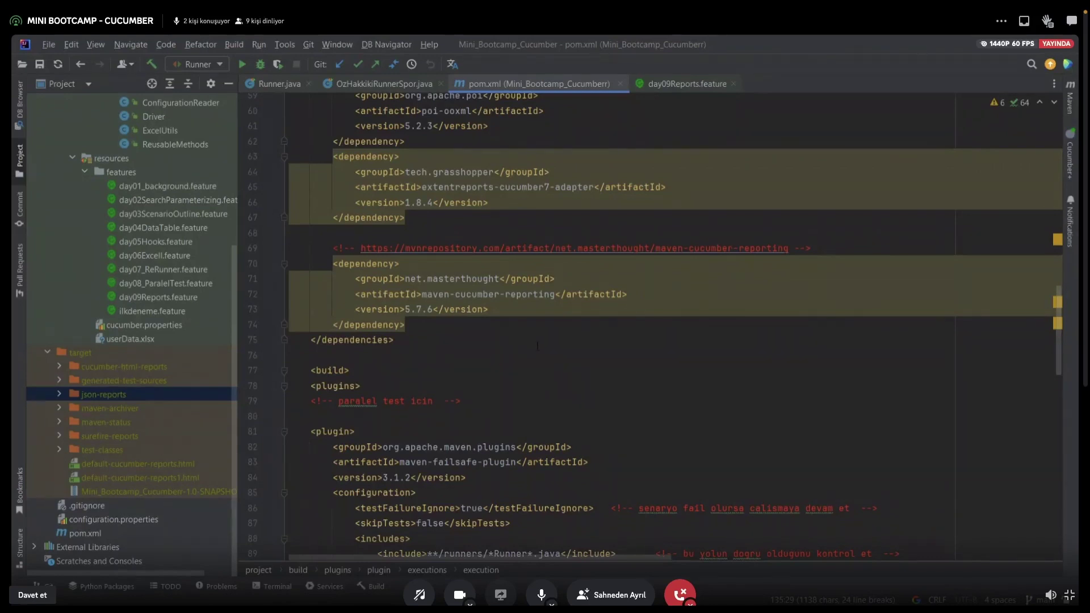
pyautogui.scroll(1, 524, 321)
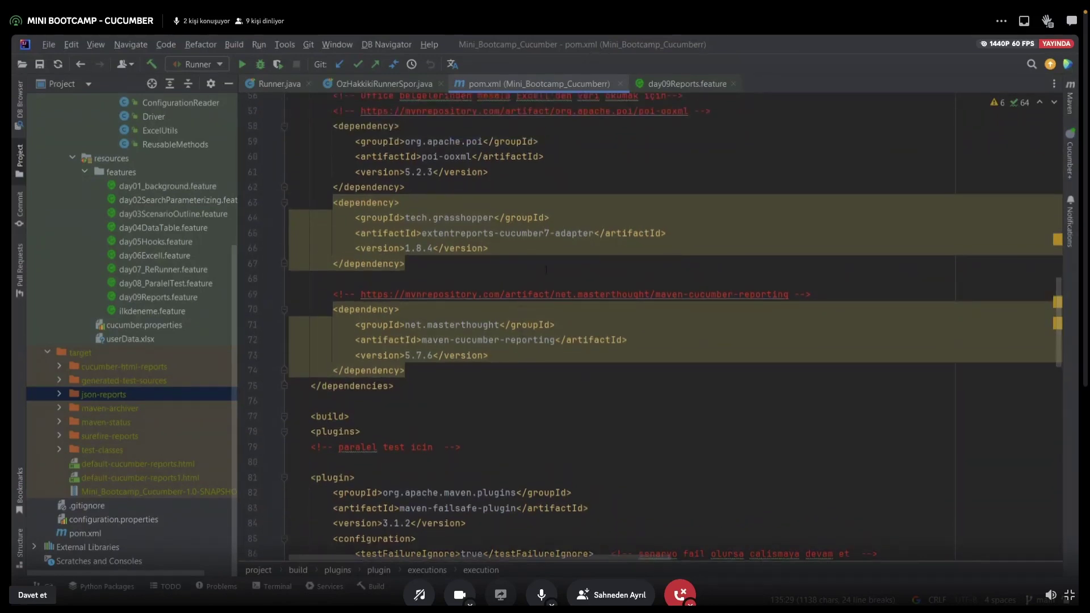
pyautogui.click(621, 84)
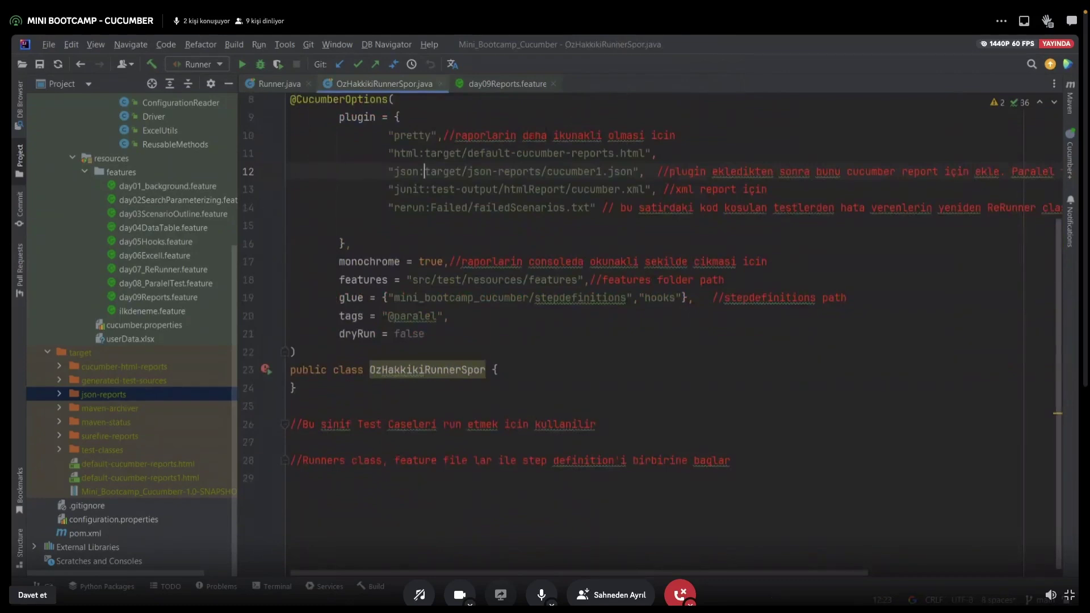
# Open the recent Cucumber_Ders project in a New Window.
pyautogui.scroll(-1, 246, 349)
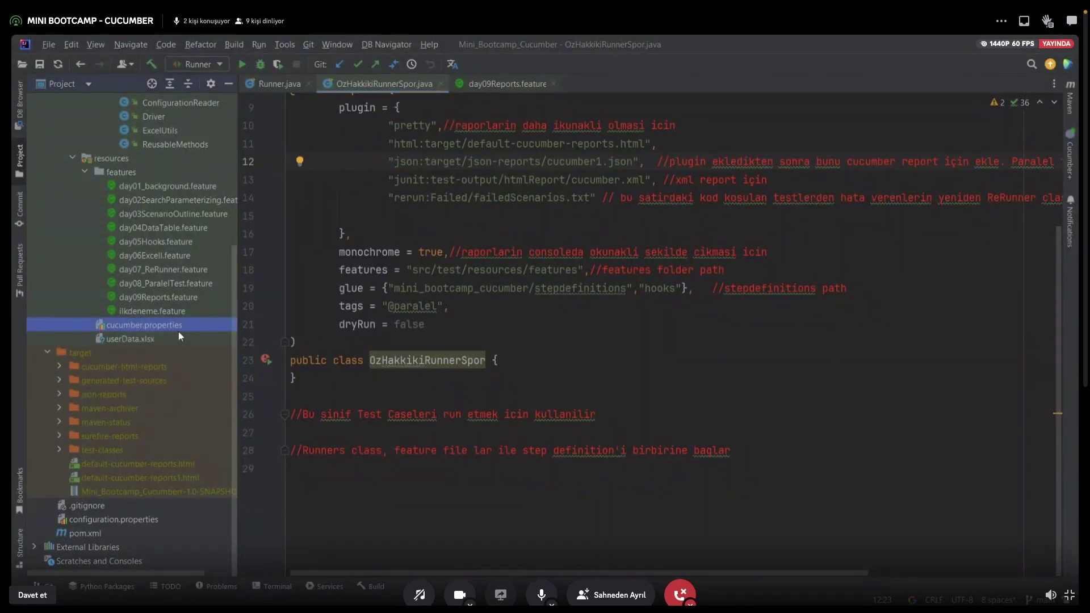
pyautogui.click(45, 44)
pyautogui.moveTo(83, 91)
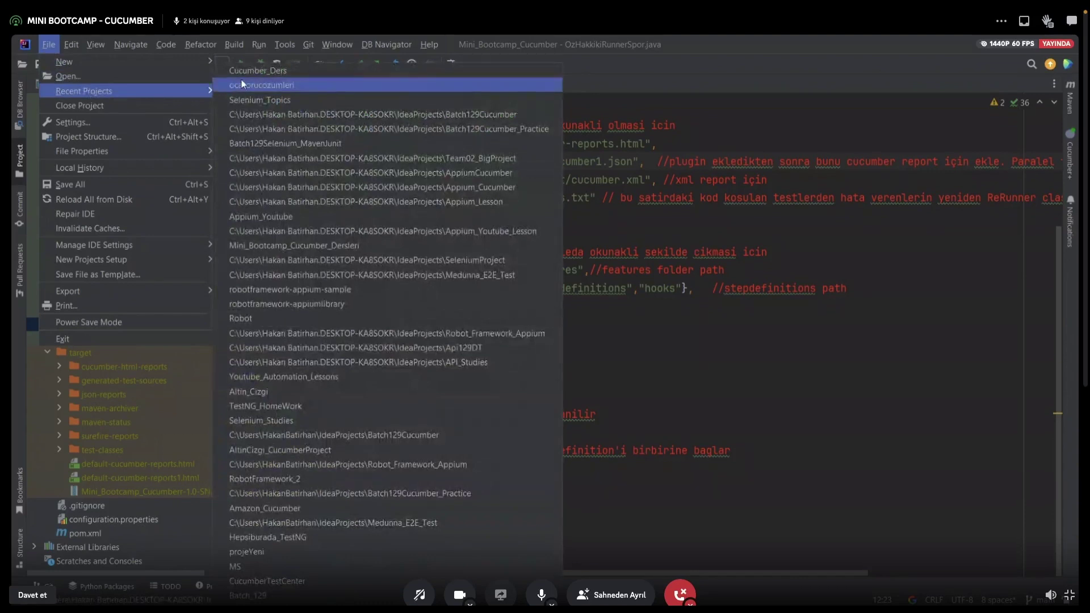
pyautogui.click(250, 72)
pyautogui.click(552, 355)
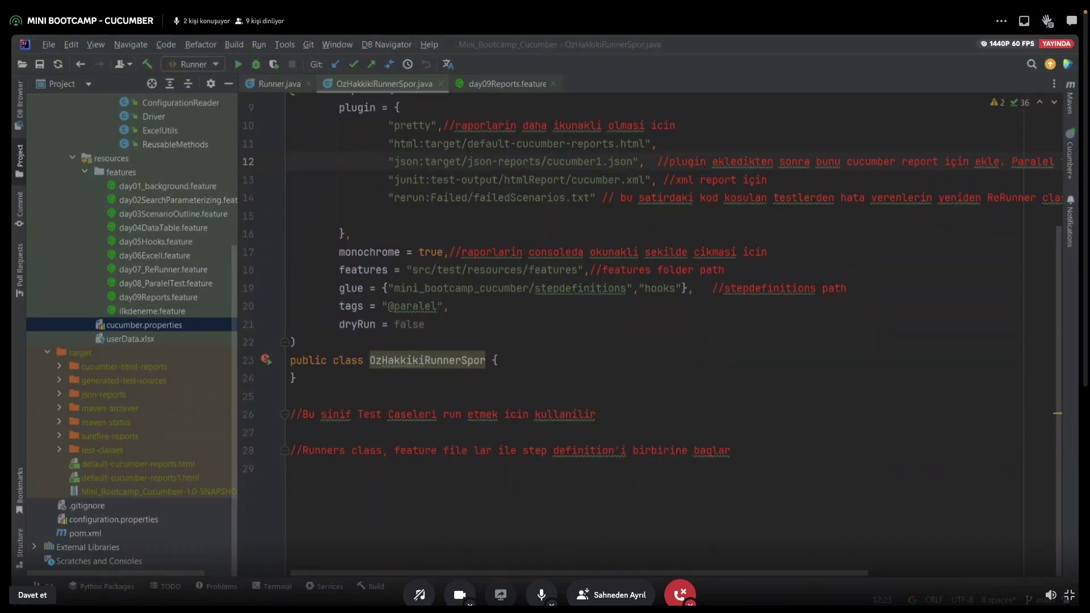
# Paste extent.properties and extent-config.xml into src/test/resources and add both to Git.
pyautogui.rightClick(108, 158)
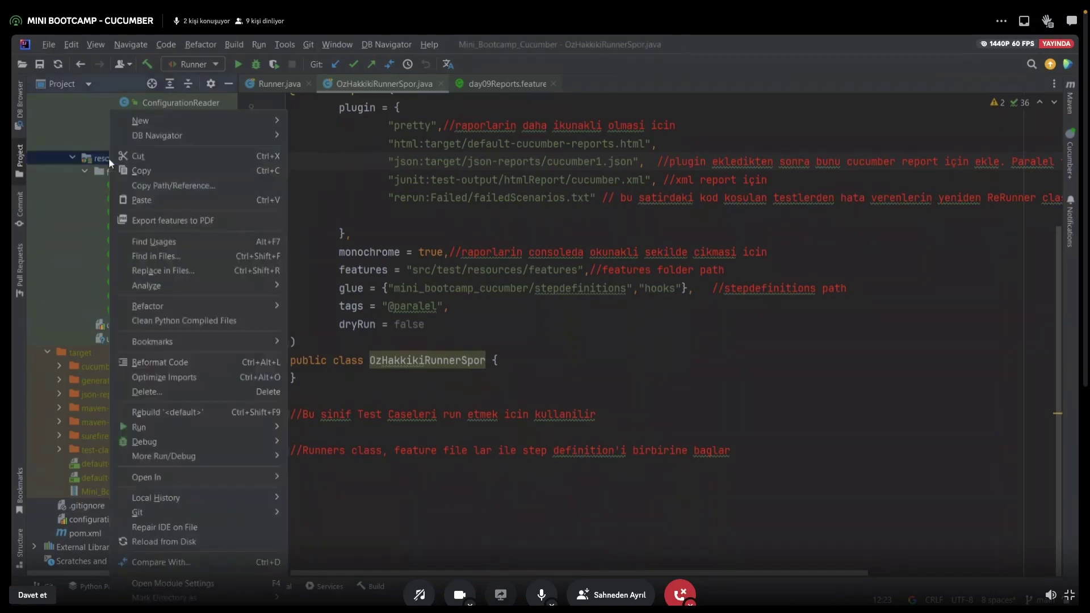
pyautogui.click(141, 200)
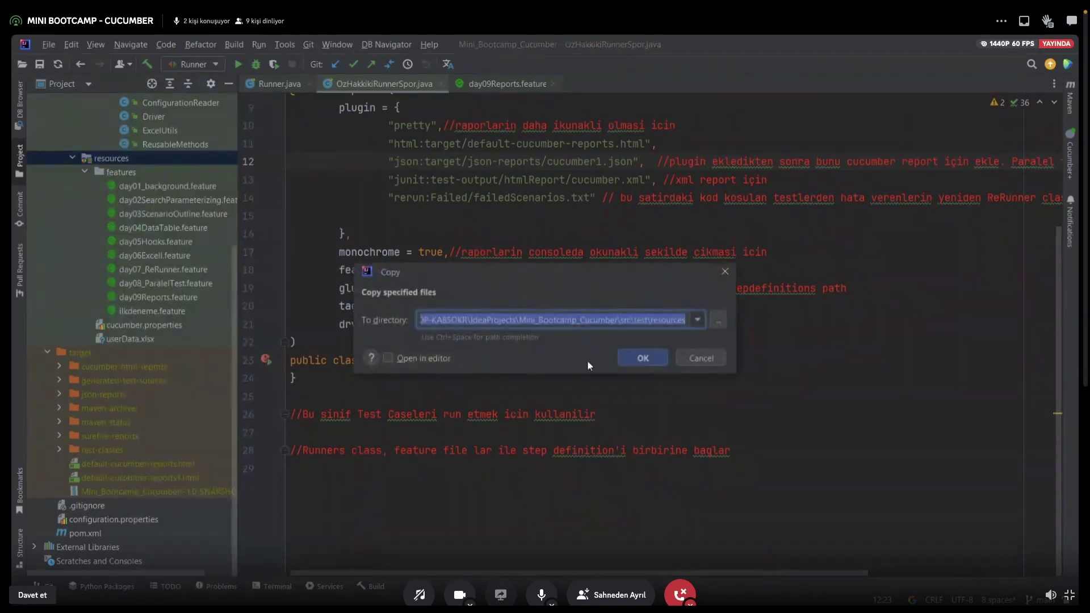
pyautogui.press('Return')
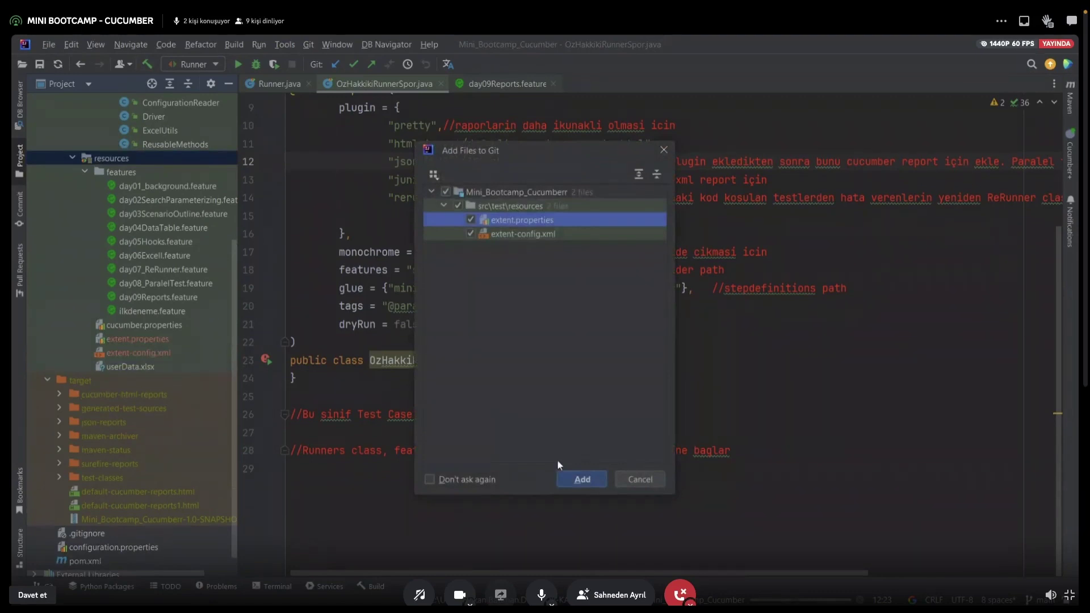
pyautogui.click(573, 477)
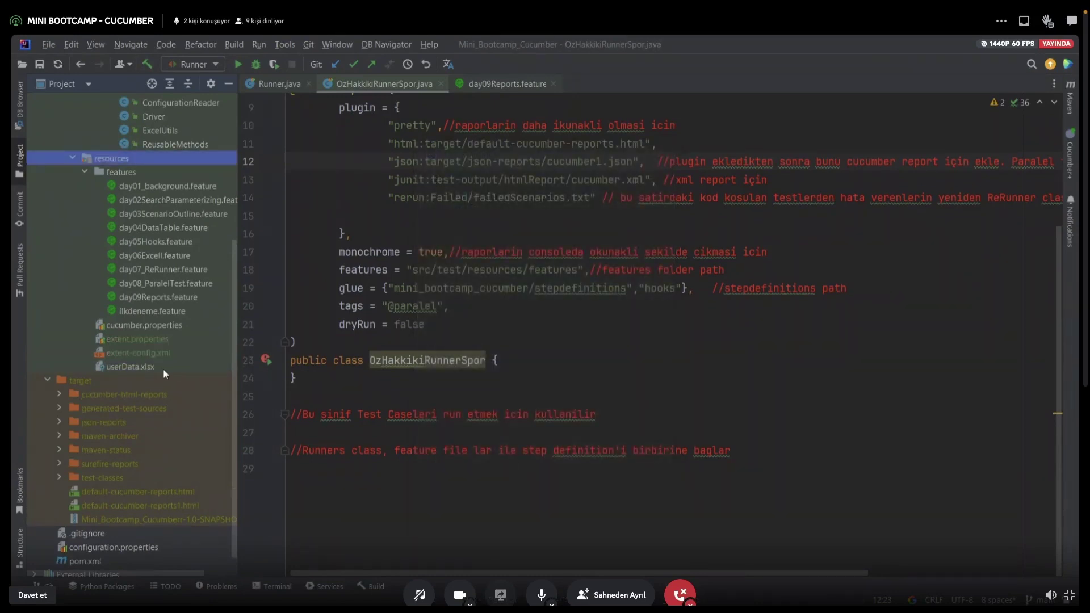
pyautogui.click(155, 352)
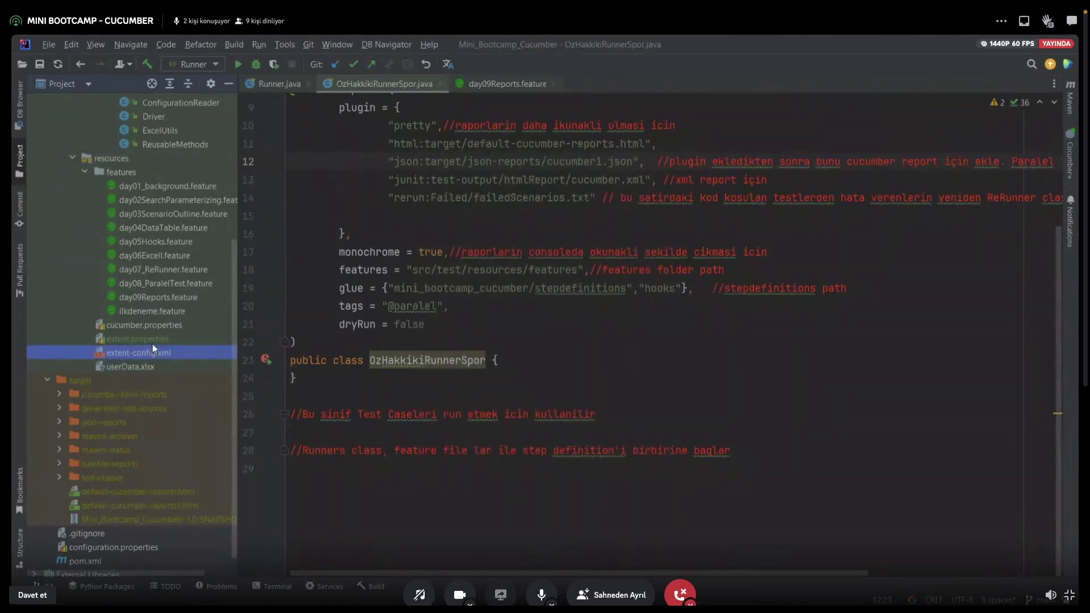
pyautogui.doubleClick(152, 340)
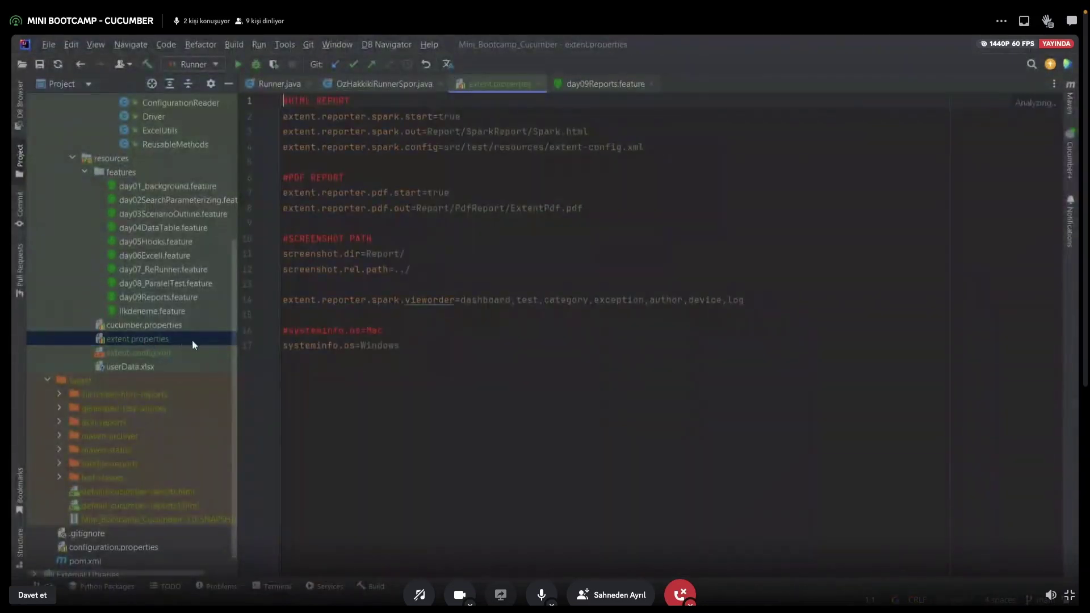
pyautogui.moveTo(417, 209); pyautogui.dragTo(595, 210)
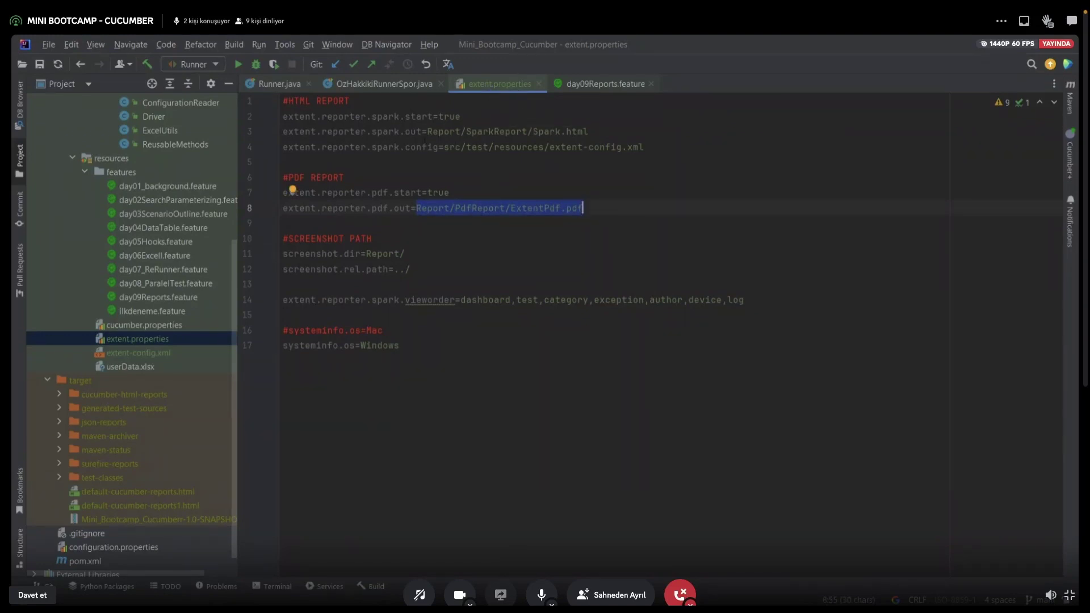
pyautogui.moveTo(426, 132); pyautogui.dragTo(608, 136)
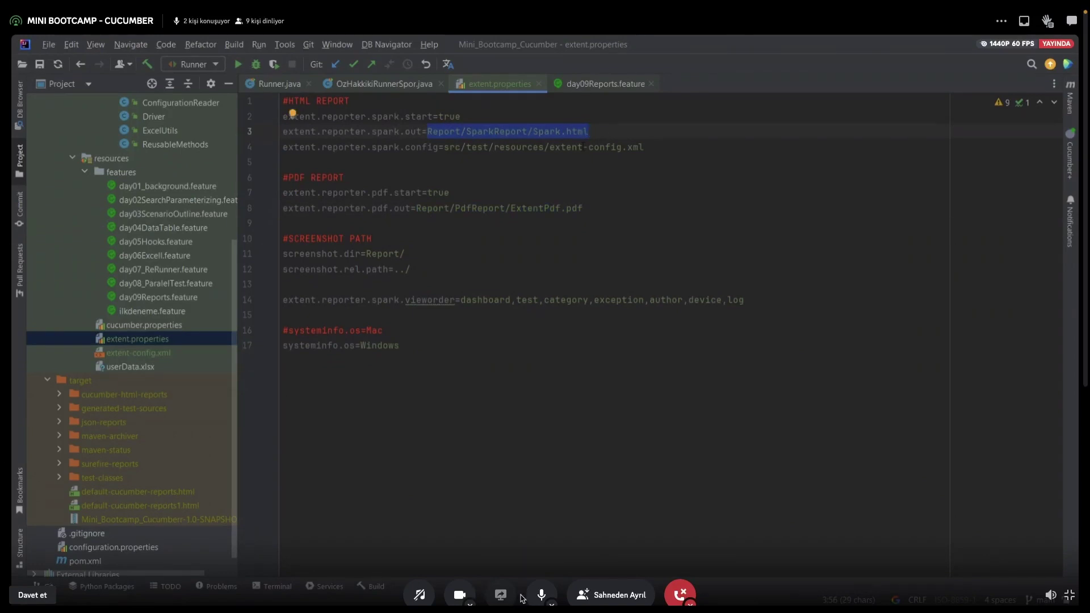
pyautogui.click(542, 594)
pyautogui.moveTo(422, 208); pyautogui.dragTo(583, 207)
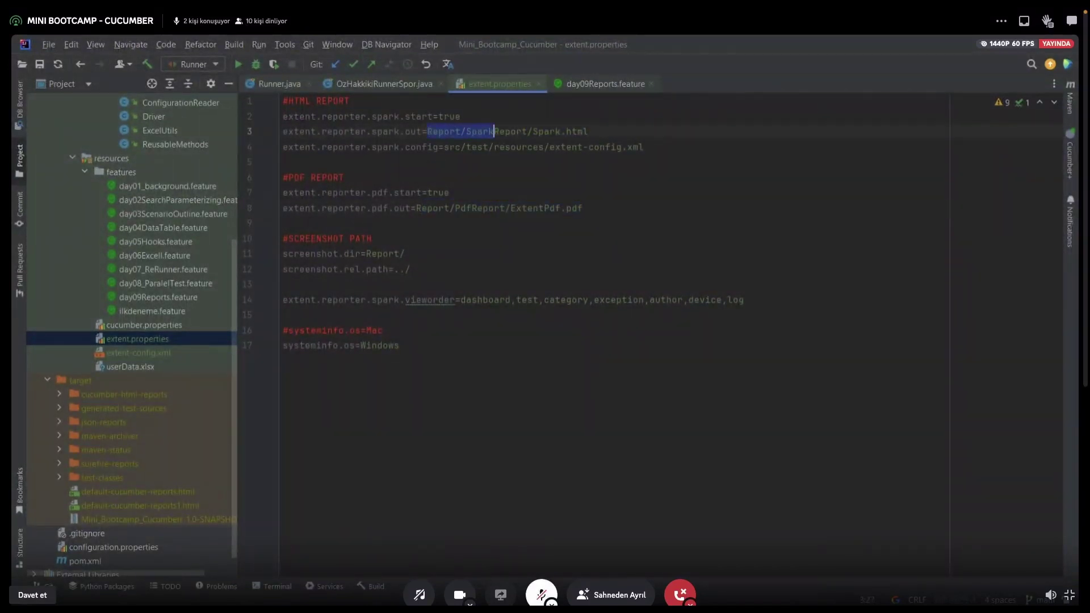
pyautogui.moveTo(428, 131); pyautogui.dragTo(588, 131)
pyautogui.click(536, 85)
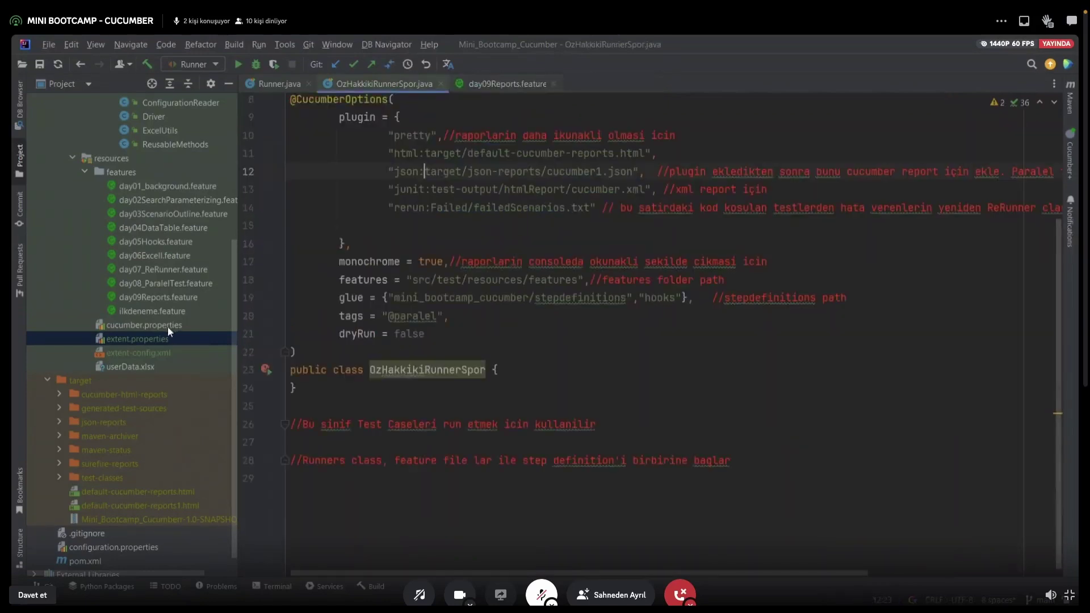
# Check extent-config.xml's 'Getir Reports' title and 'Getir Report' name, close it, and go to Runner.java.
pyautogui.doubleClick(149, 351)
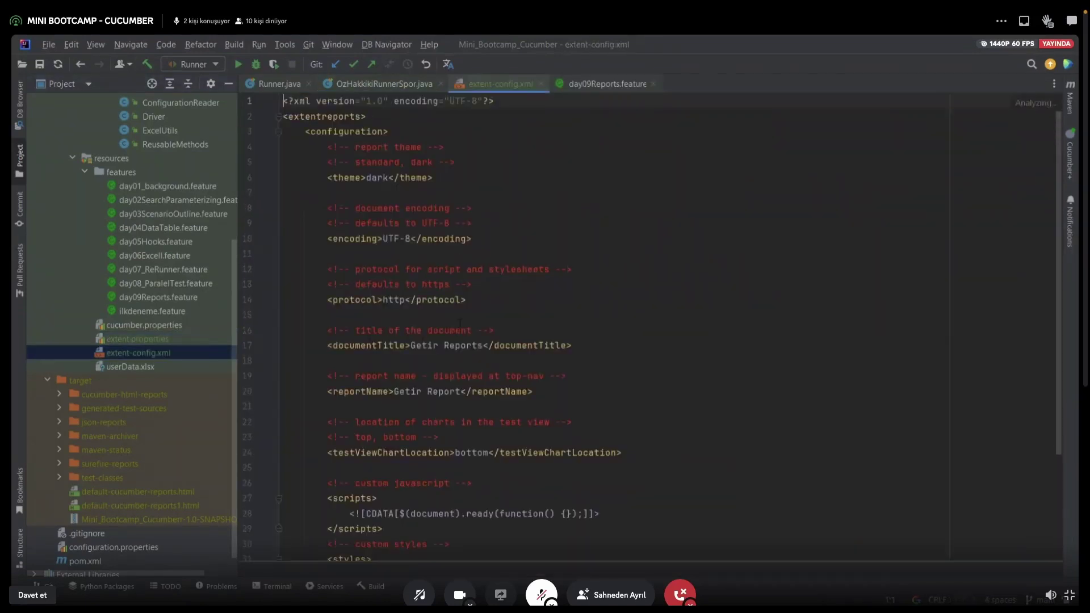
pyautogui.scroll(-3, 275, 354)
pyautogui.moveTo(411, 208); pyautogui.dragTo(482, 207)
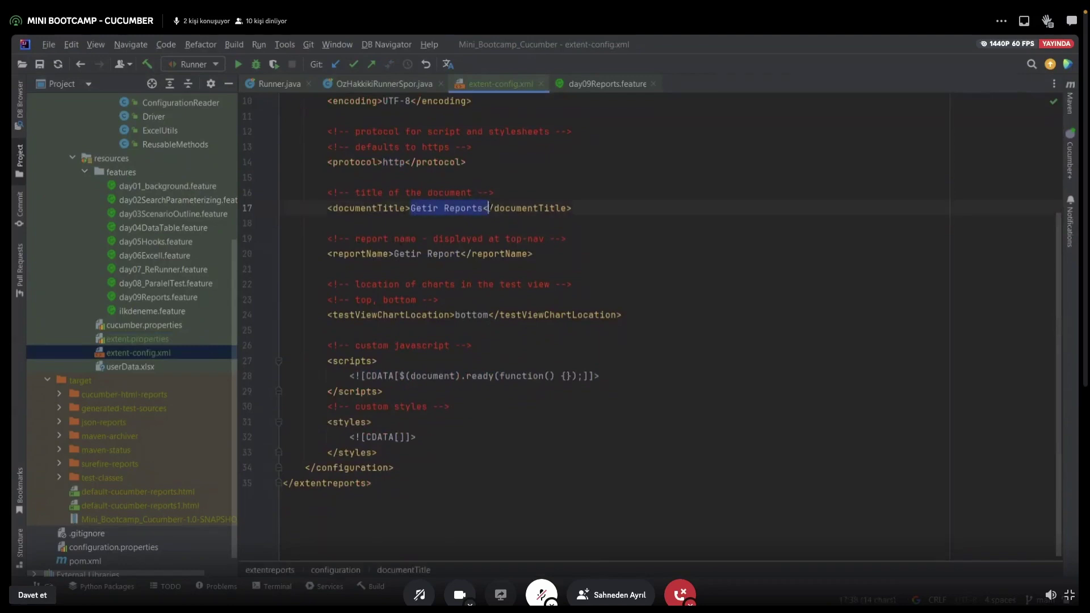
pyautogui.moveTo(394, 253); pyautogui.dragTo(460, 253)
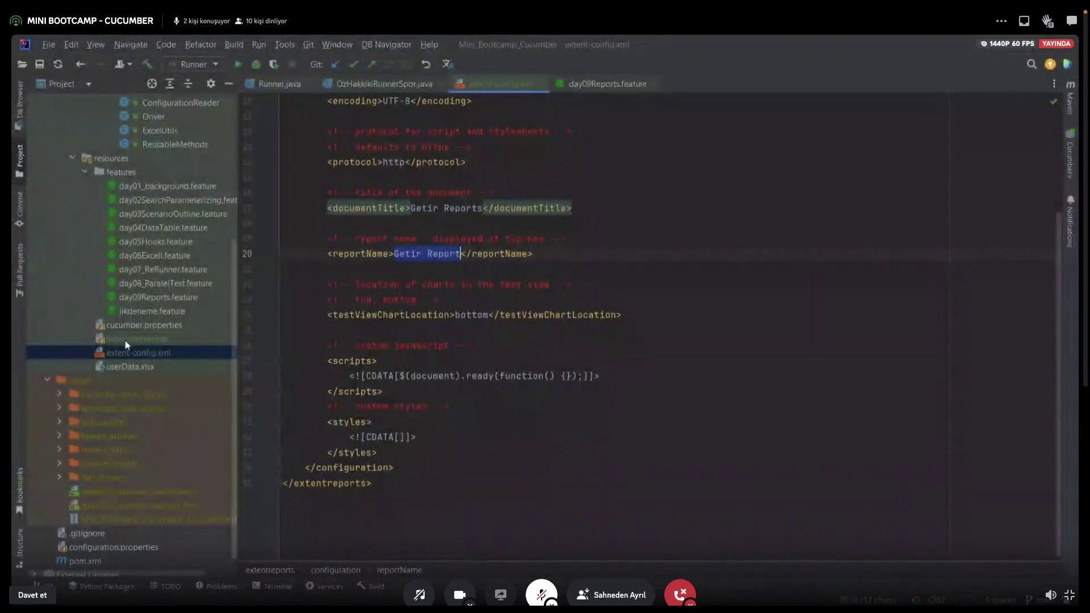
pyautogui.click(539, 84)
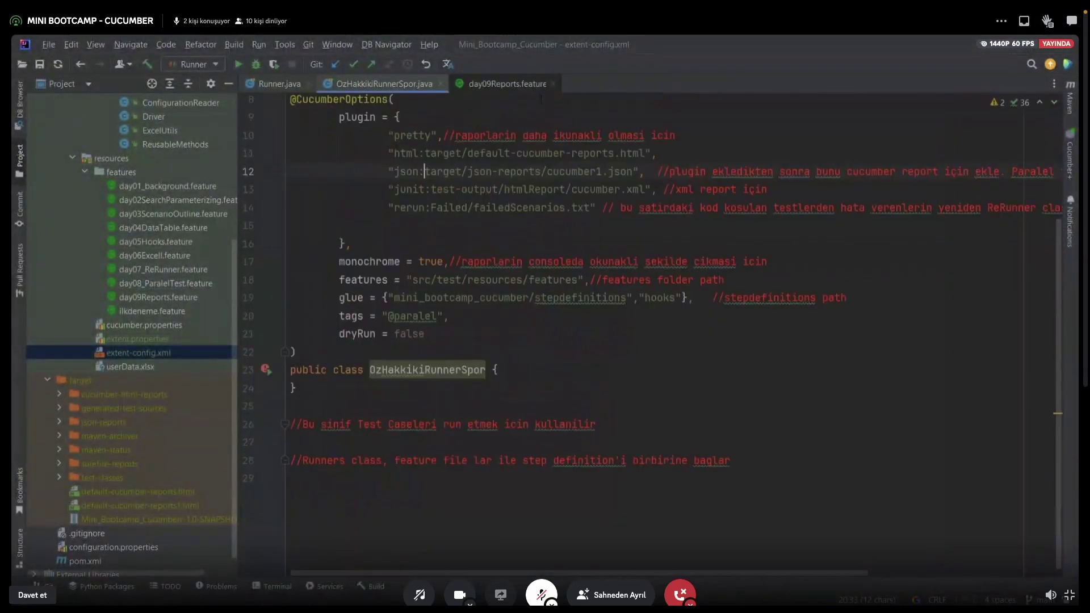
pyautogui.click(423, 172)
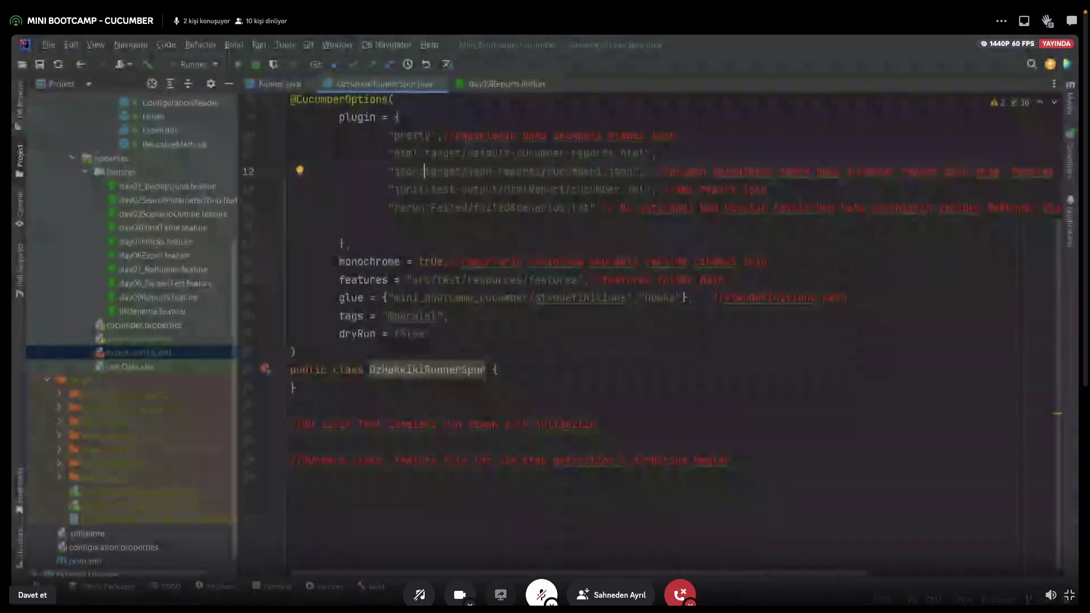
pyautogui.scroll(1, 624, 312)
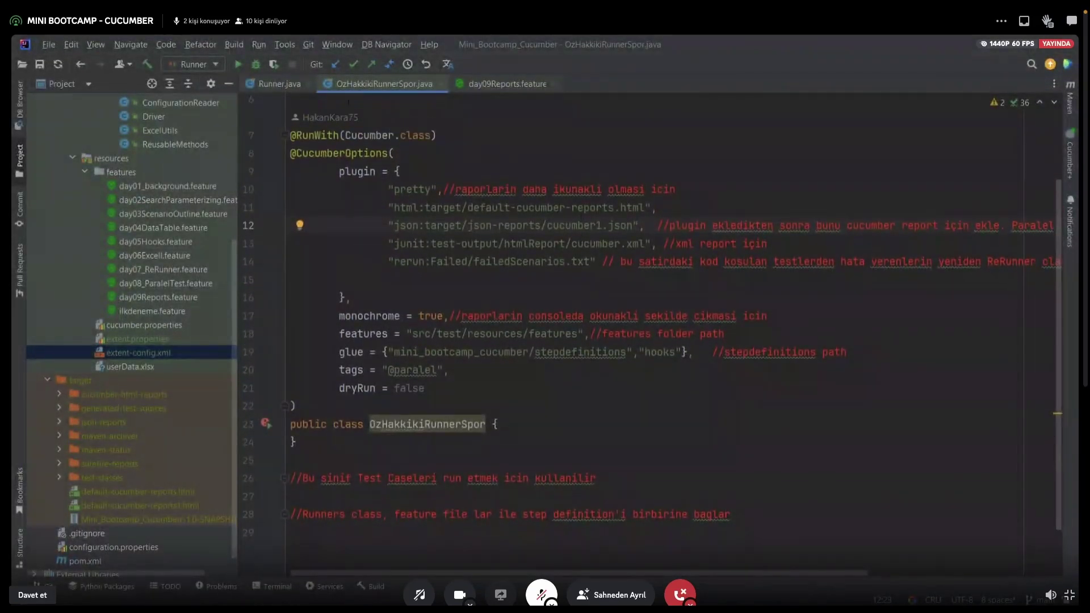
pyautogui.click(284, 88)
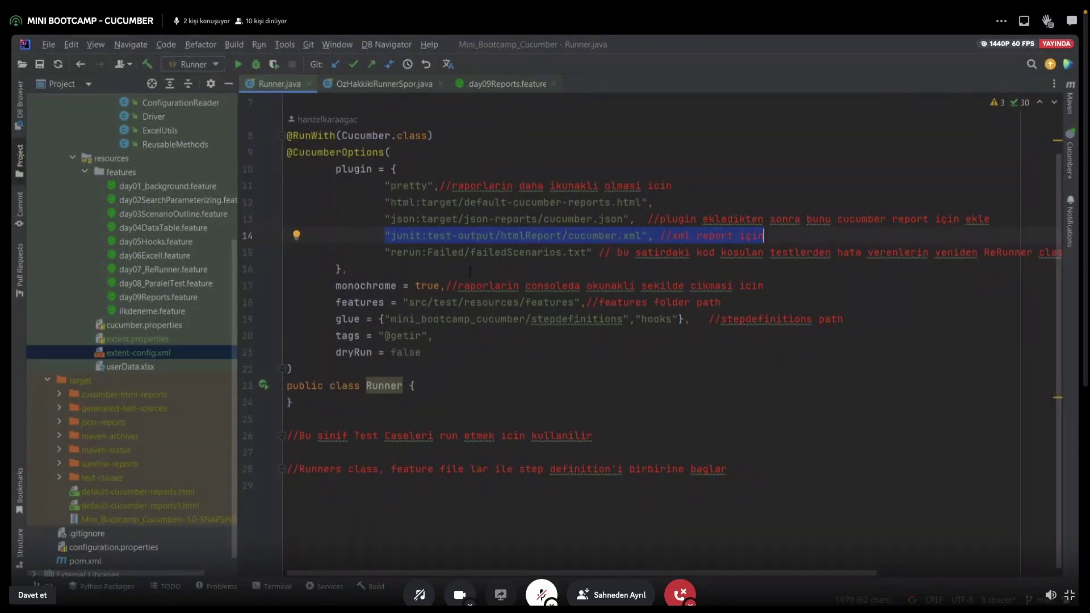
# Highlight Runner.java's report plugin paths, then switch to OzHakkikiRunnerSpor.java.
pyautogui.click(510, 268)
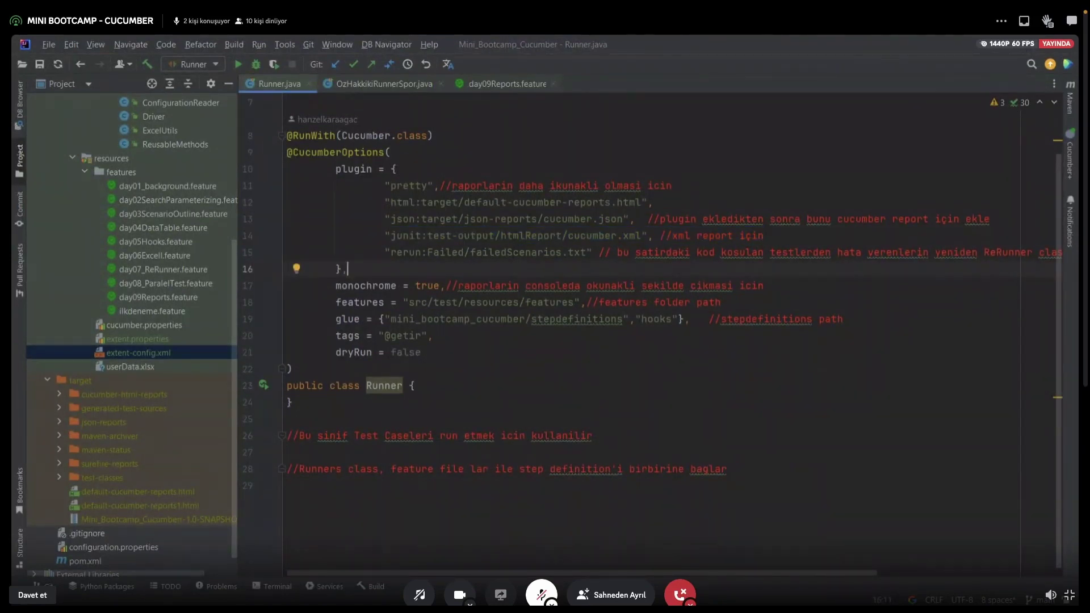
pyautogui.moveTo(379, 202); pyautogui.dragTo(676, 263)
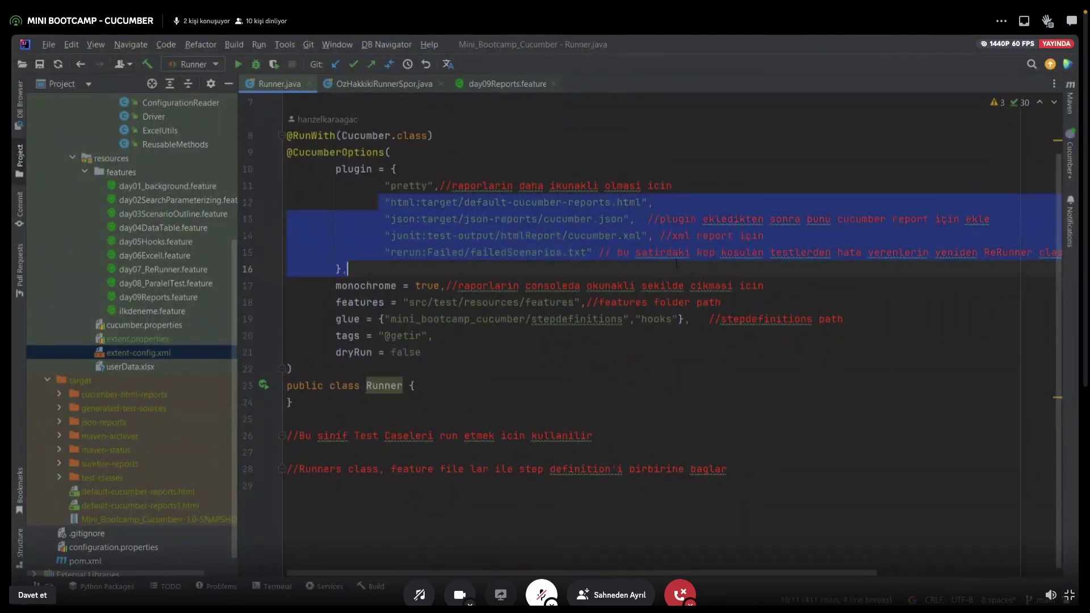
pyautogui.click(556, 235)
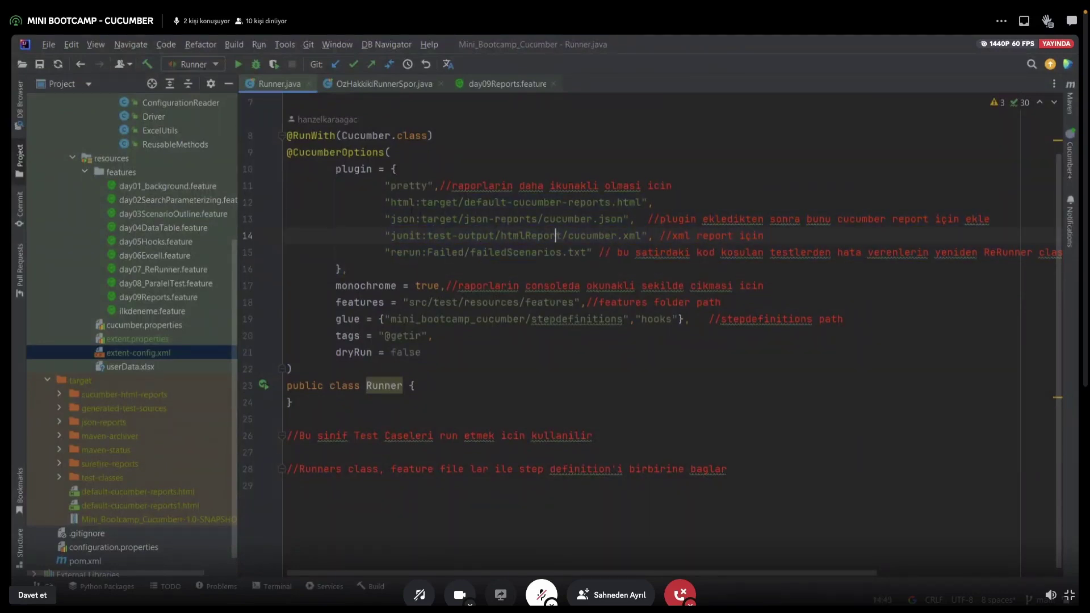
pyautogui.moveTo(373, 202); pyautogui.dragTo(622, 252)
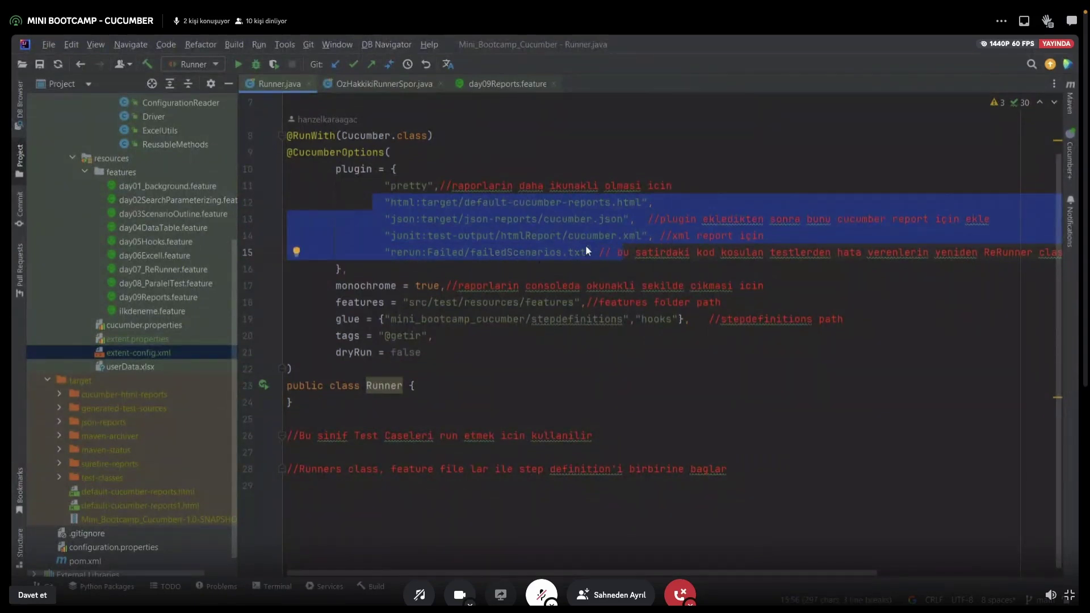
pyautogui.click(388, 85)
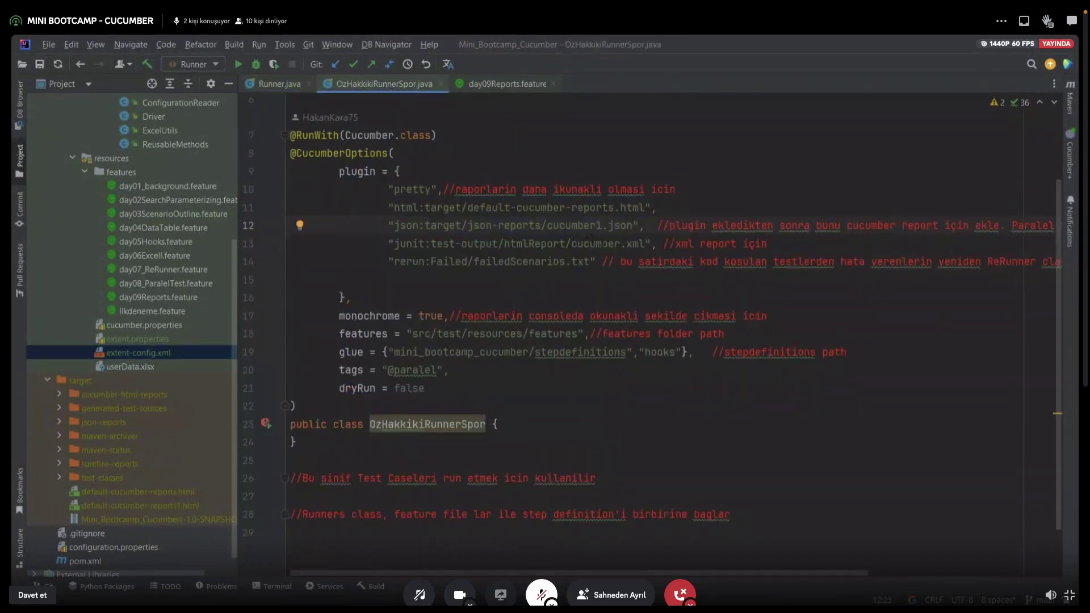
# Append 1 to the xml report name, failedScenarios and the html report name.
pyautogui.click(619, 244)
pyautogui.write('1')
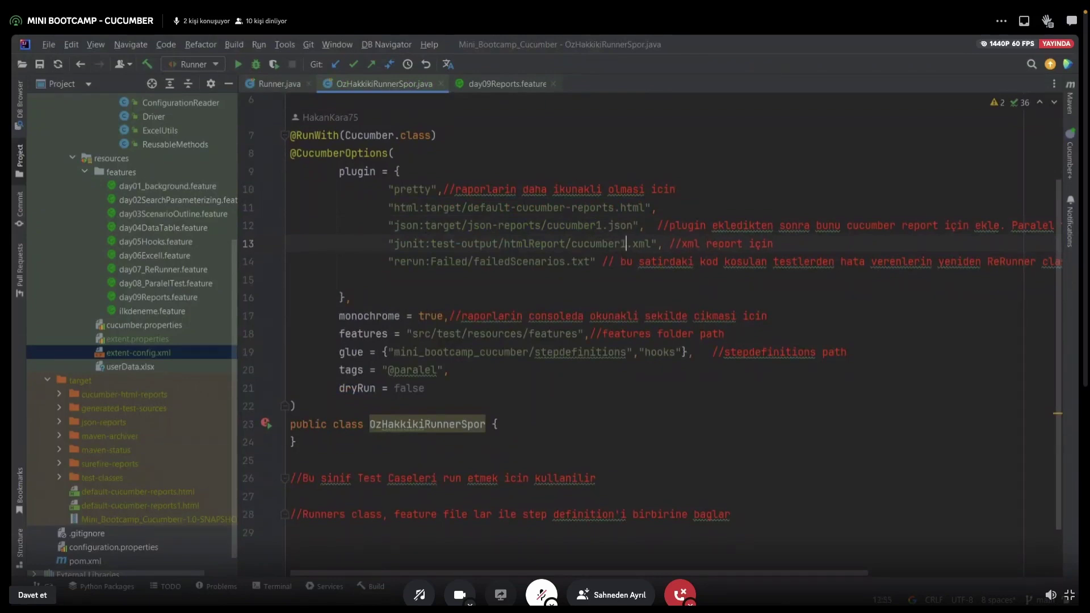
pyautogui.click(565, 261)
pyautogui.write('1')
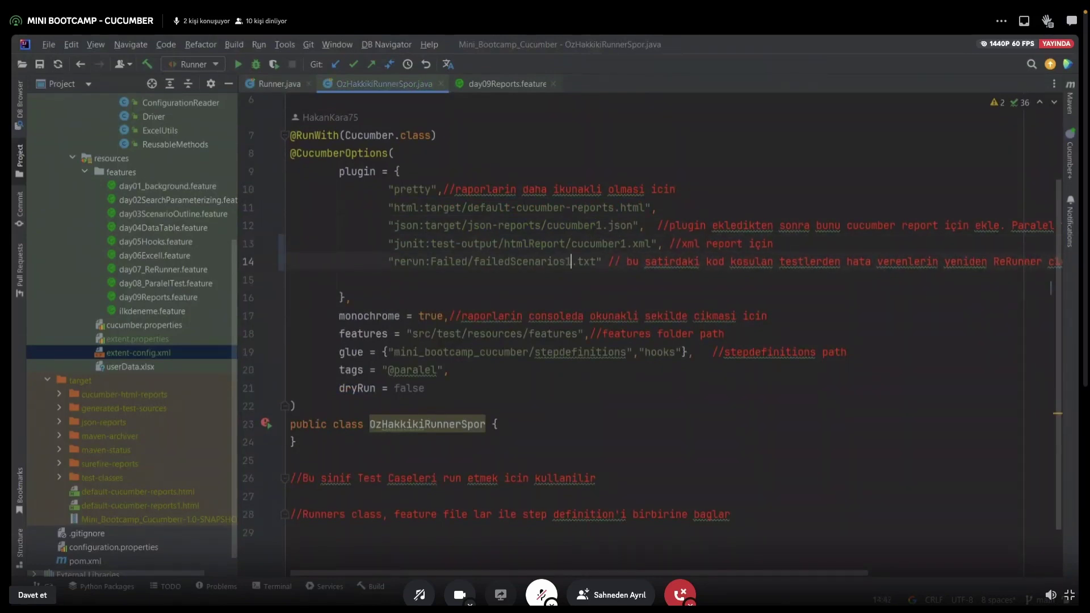
pyautogui.moveTo(632, 261); pyautogui.dragTo(320, 207)
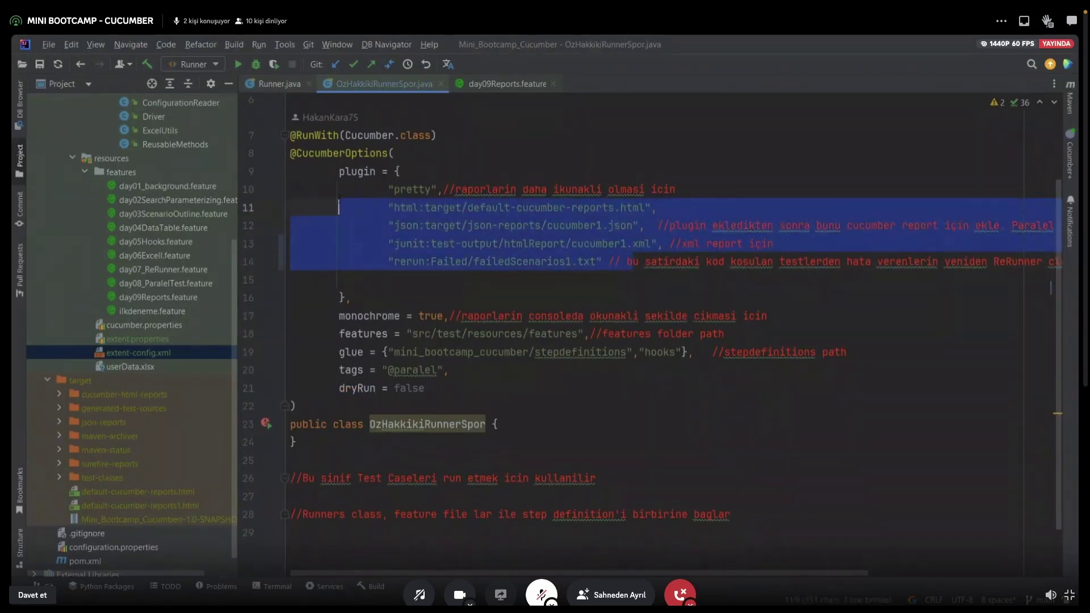
pyautogui.click(613, 208)
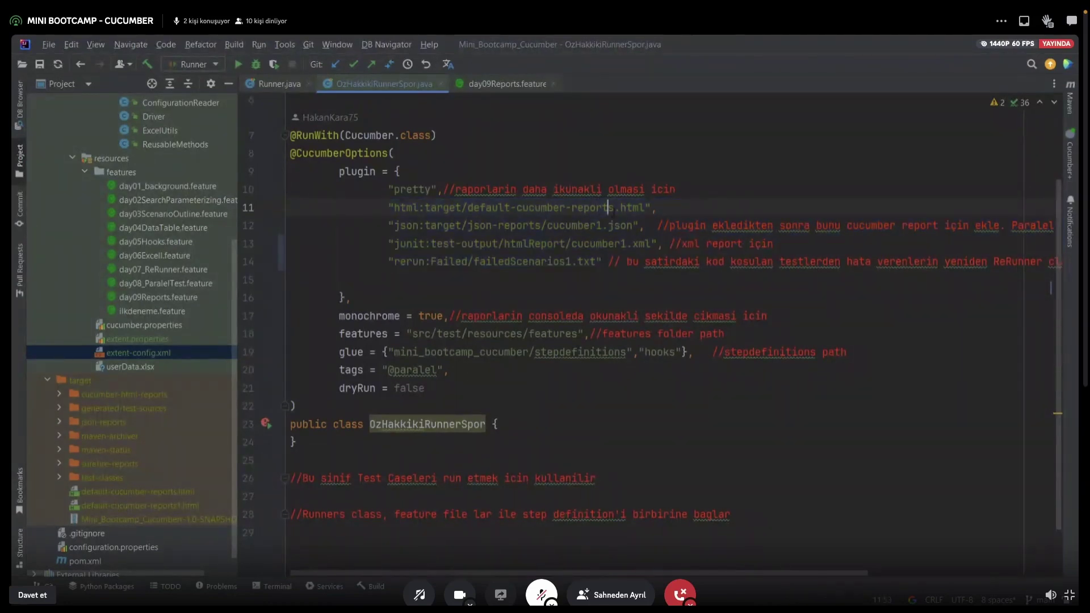
pyautogui.write('1')
# Review the renamed cucumber1 json, cucumber1 xml and failedScenarios1 paths.
pyautogui.moveTo(375, 208); pyautogui.dragTo(635, 274)
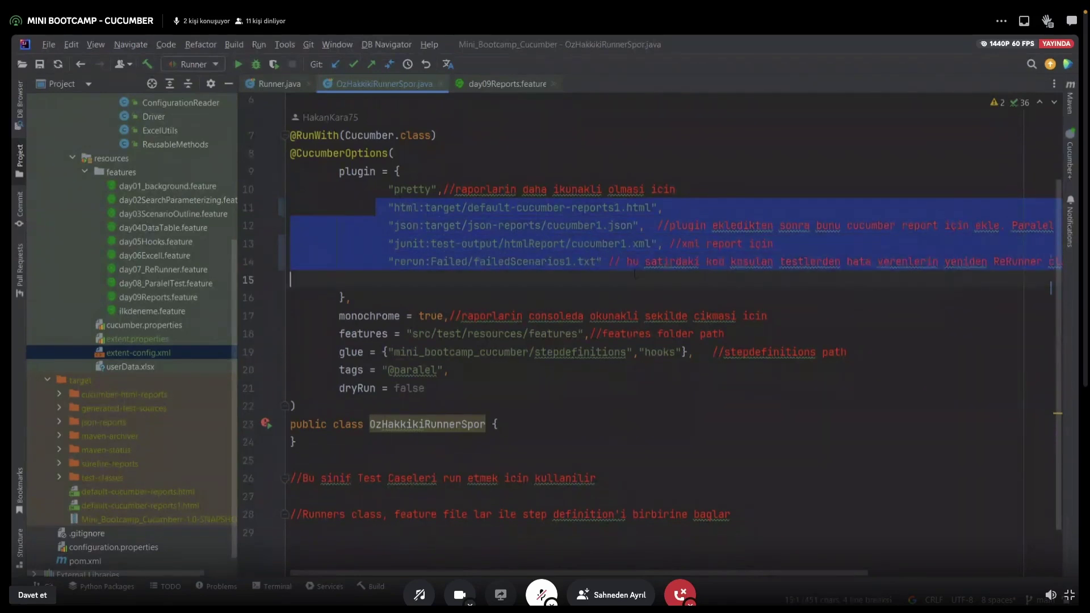
pyautogui.click(618, 207)
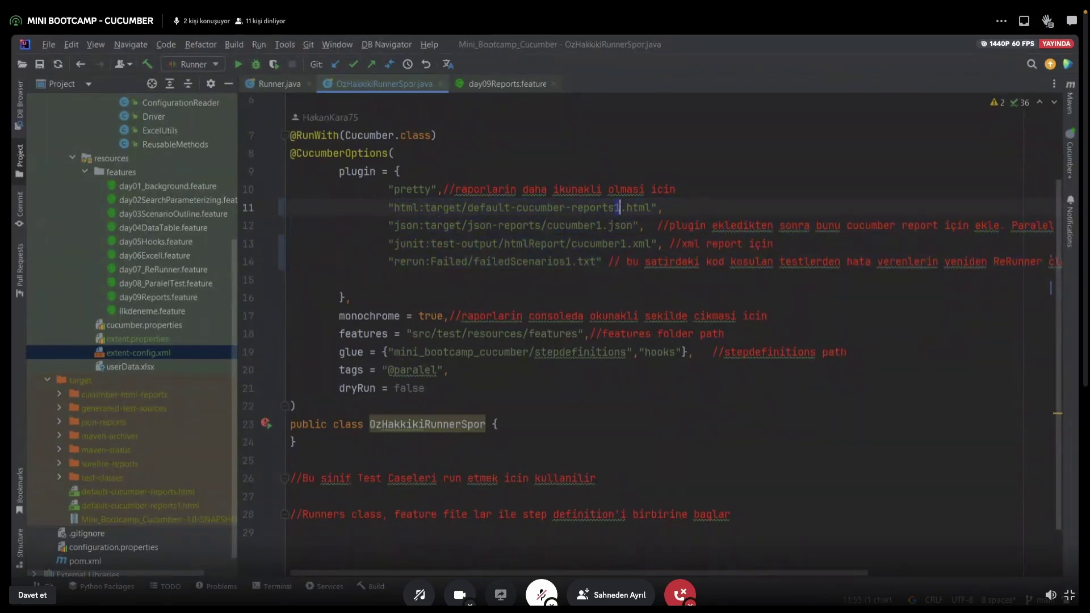
pyautogui.click(598, 225)
pyautogui.click(624, 243)
pyautogui.click(568, 261)
pyautogui.click(619, 207)
pyautogui.moveTo(387, 208); pyautogui.dragTo(674, 261)
pyautogui.click(290, 279)
# Recheck the html path, the cucumber1 file names and the failedScenarios1 rerun file.
pyautogui.click(382, 207)
pyautogui.moveTo(381, 207); pyautogui.dragTo(688, 210)
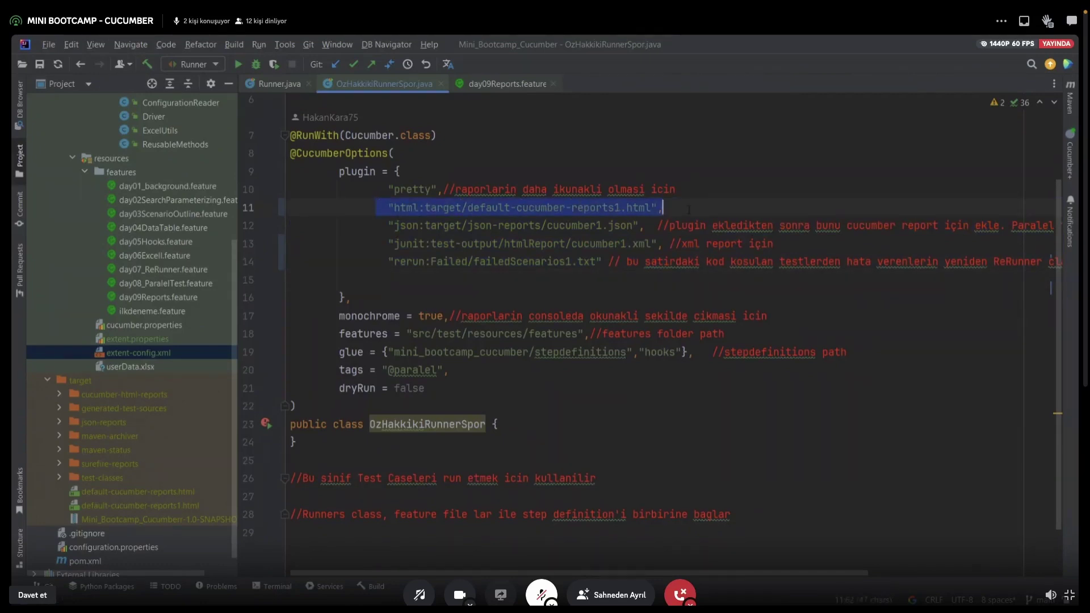
pyautogui.moveTo(363, 225); pyautogui.dragTo(779, 261)
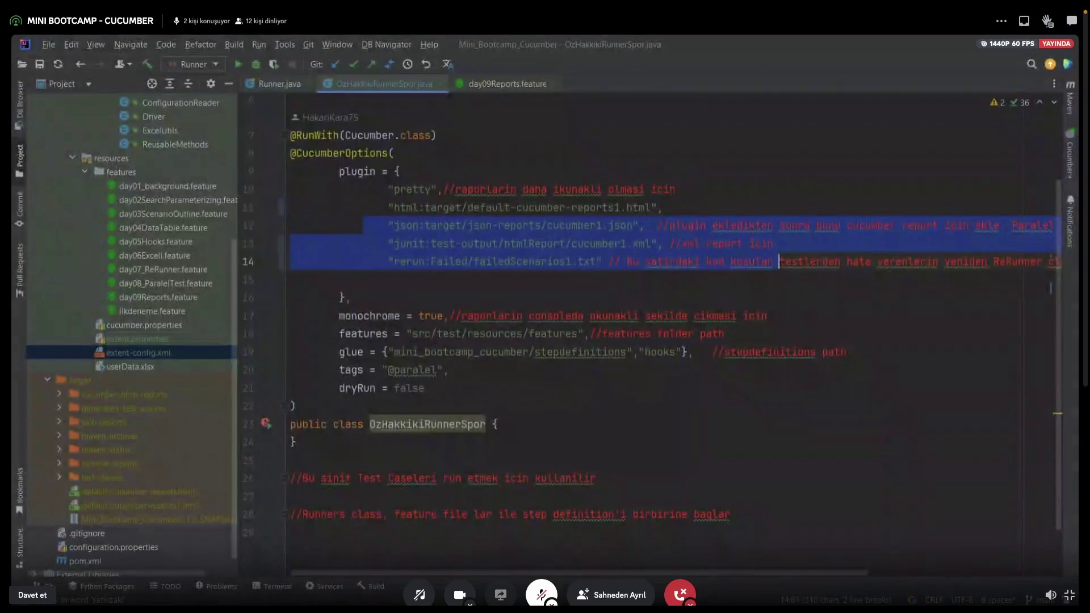
pyautogui.click(516, 262)
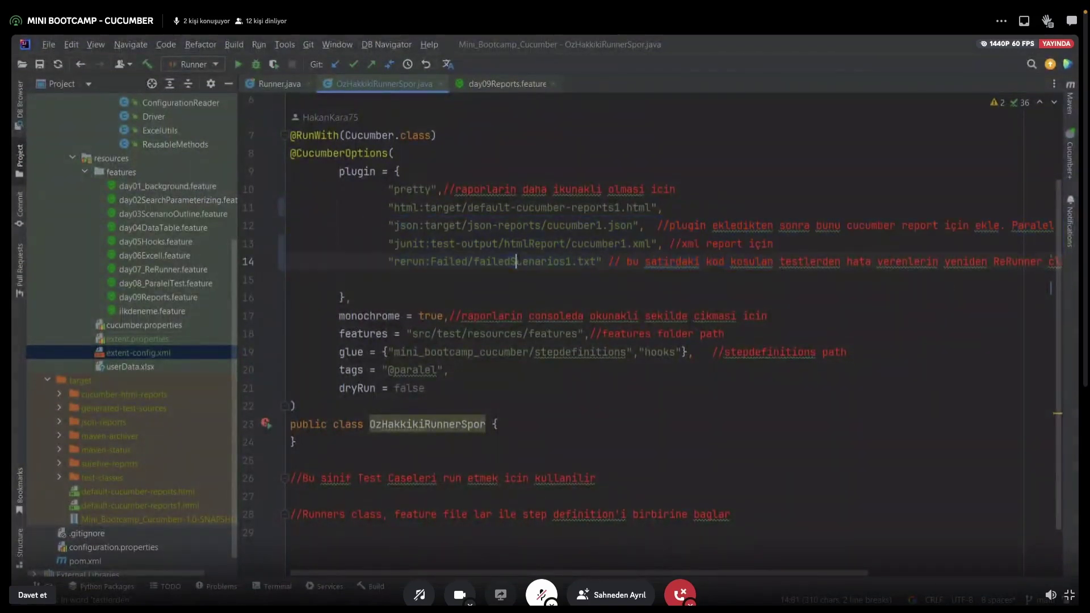
pyautogui.doubleClick(576, 225)
pyautogui.doubleClick(600, 244)
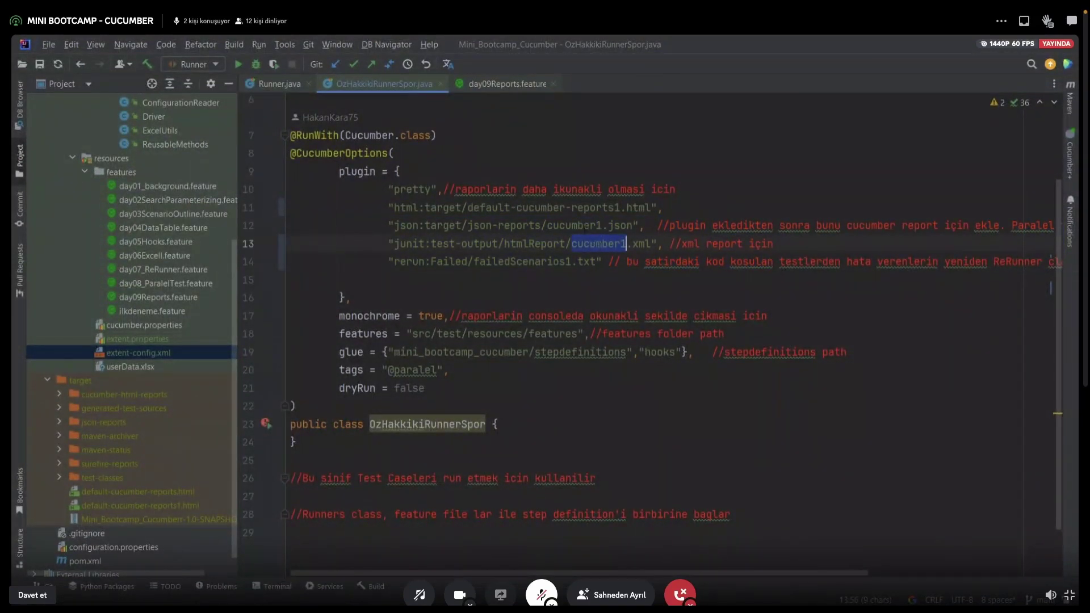
pyautogui.click(590, 225)
pyautogui.click(589, 261)
pyautogui.doubleClick(540, 261)
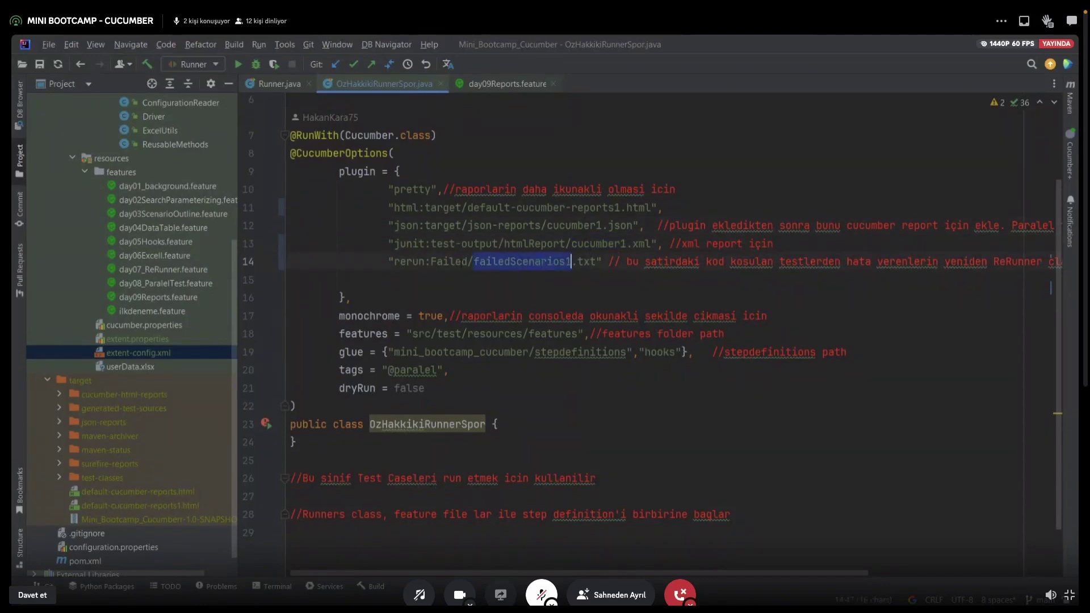
pyautogui.click(375, 261)
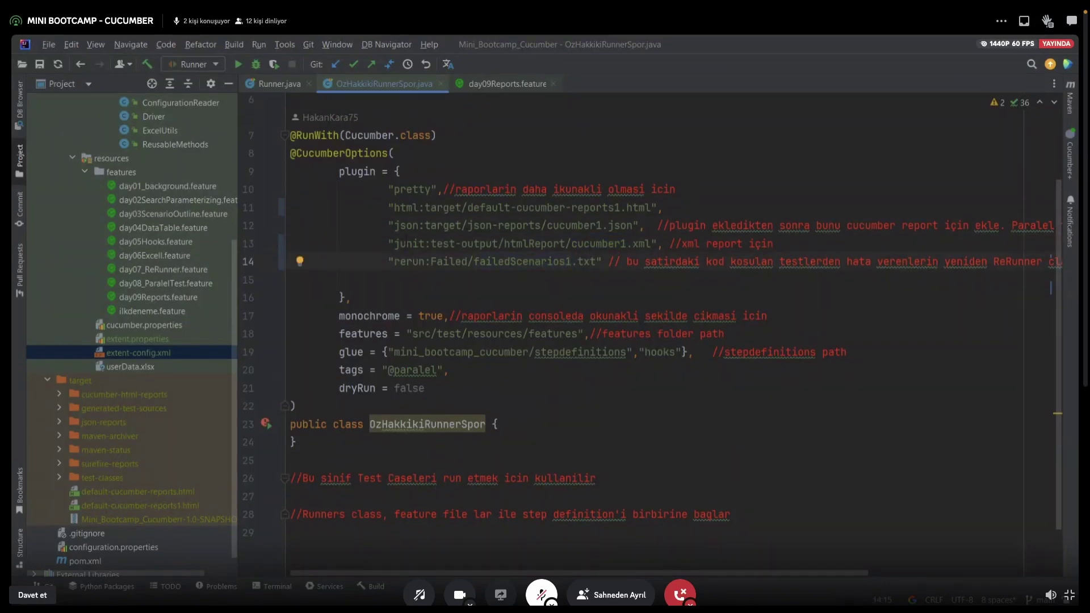
pyautogui.moveTo(389, 207); pyautogui.dragTo(682, 210)
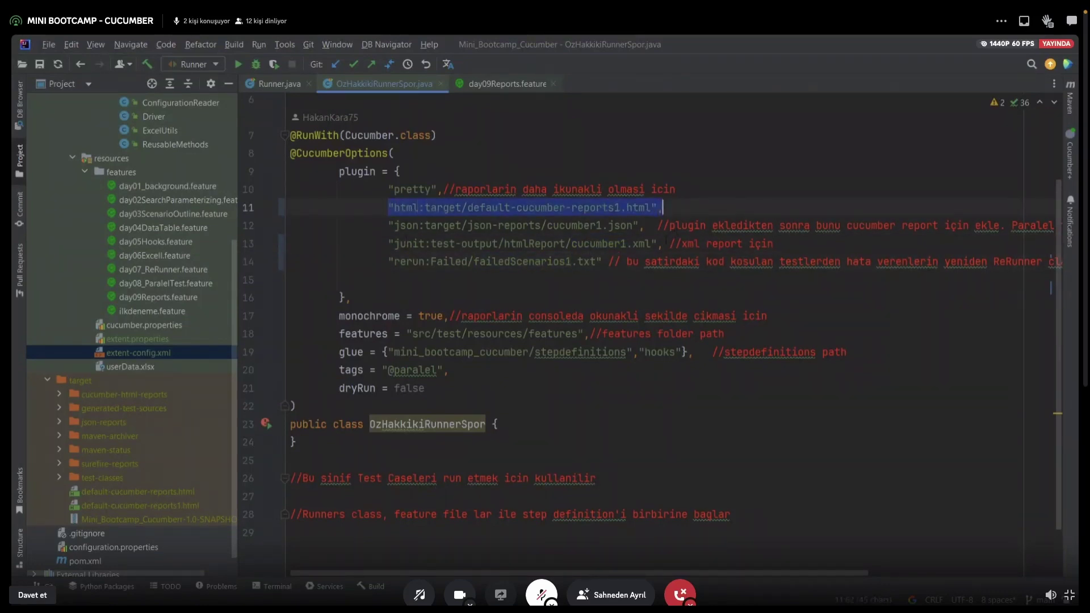
pyautogui.moveTo(363, 208); pyautogui.dragTo(658, 244)
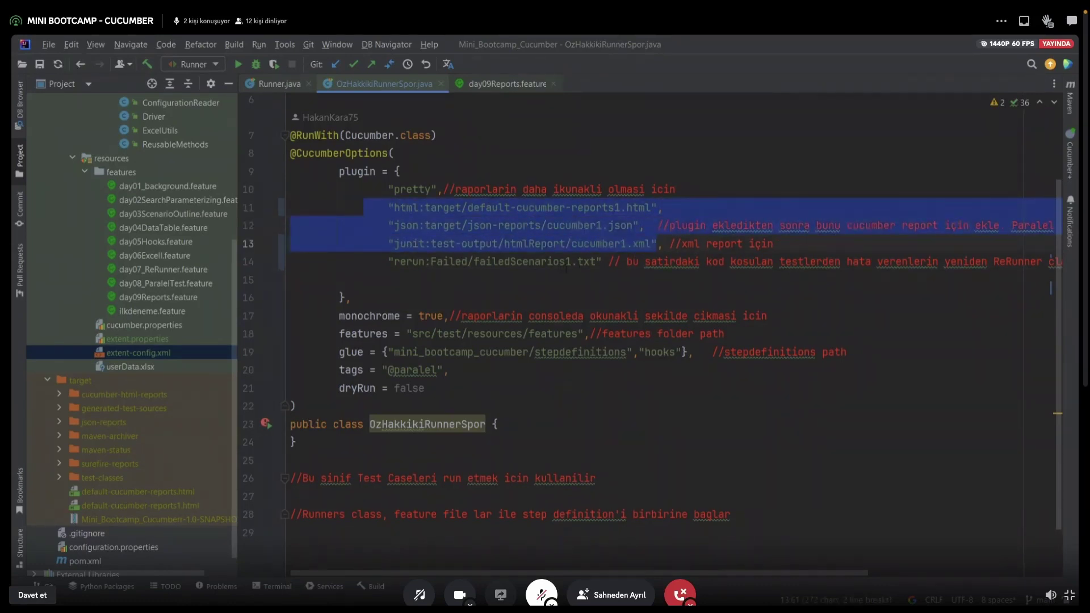
# Revert the rerun file to failedScenarios.txt and return to Runner.java.
pyautogui.click(566, 262)
pyautogui.press('Delete')
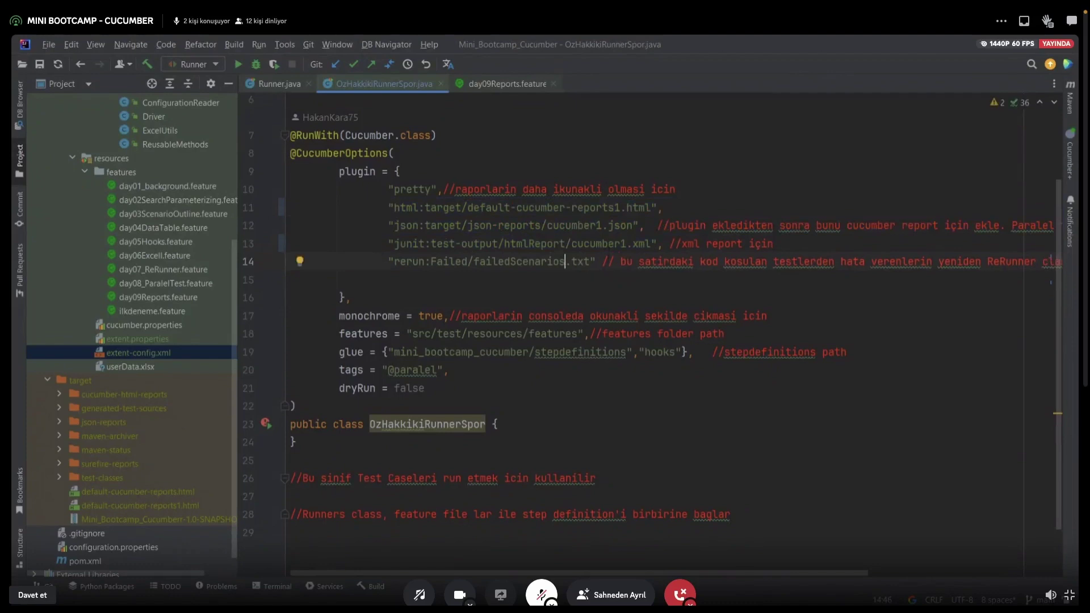
pyautogui.moveTo(657, 244); pyautogui.dragTo(291, 207)
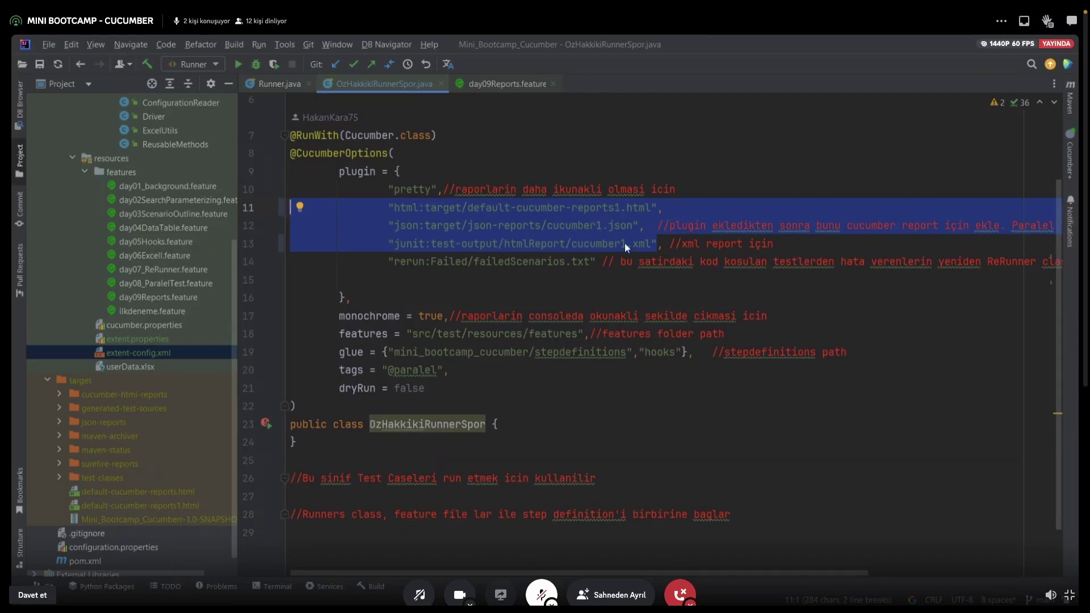
pyautogui.click(268, 87)
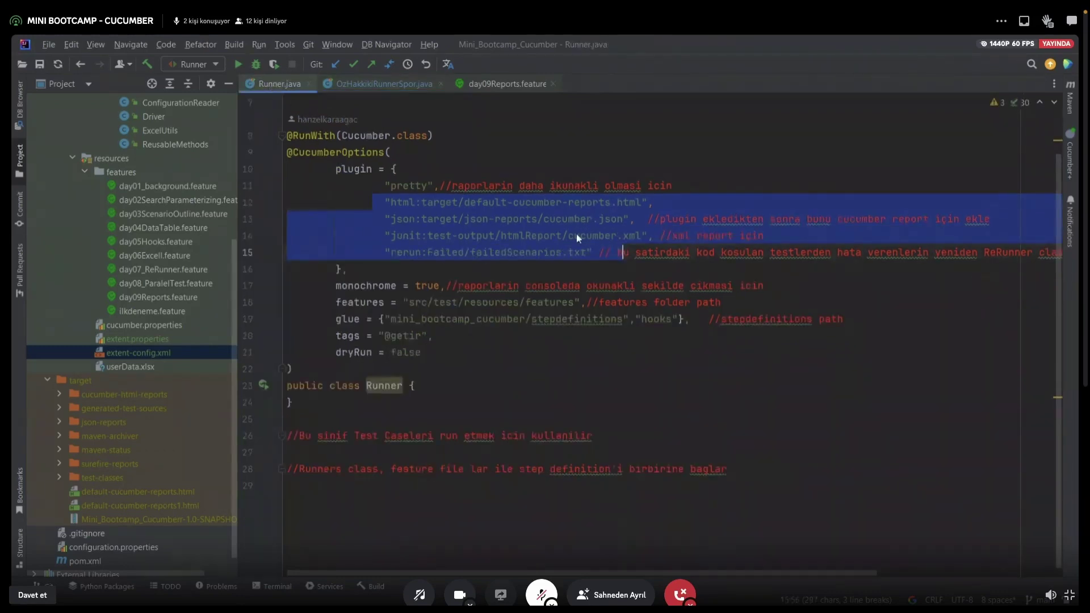
# Highlight Runner.java's report paths, then check the git push output in the terminal.
pyautogui.click(578, 235)
pyautogui.moveTo(380, 202); pyautogui.dragTo(652, 235)
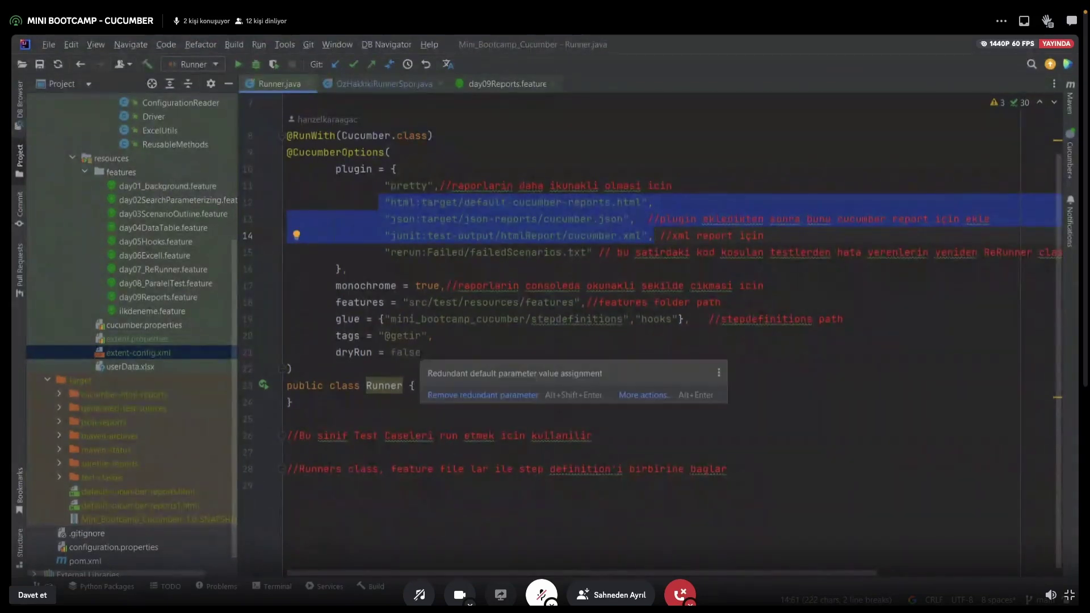
pyautogui.click(287, 588)
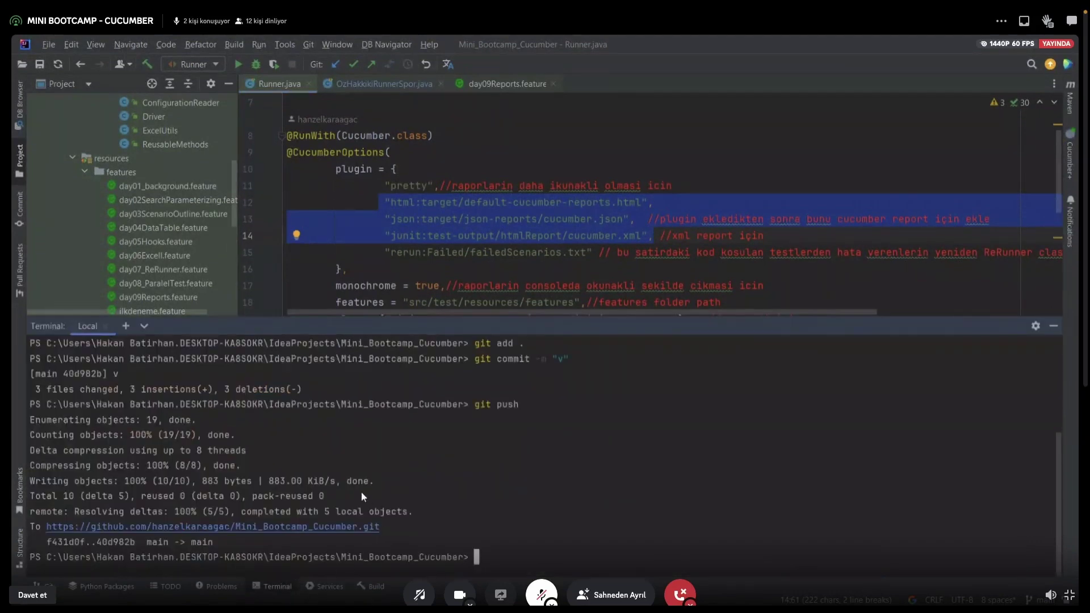
pyautogui.scroll(3, 361, 491)
pyautogui.scroll(1, 267, 469)
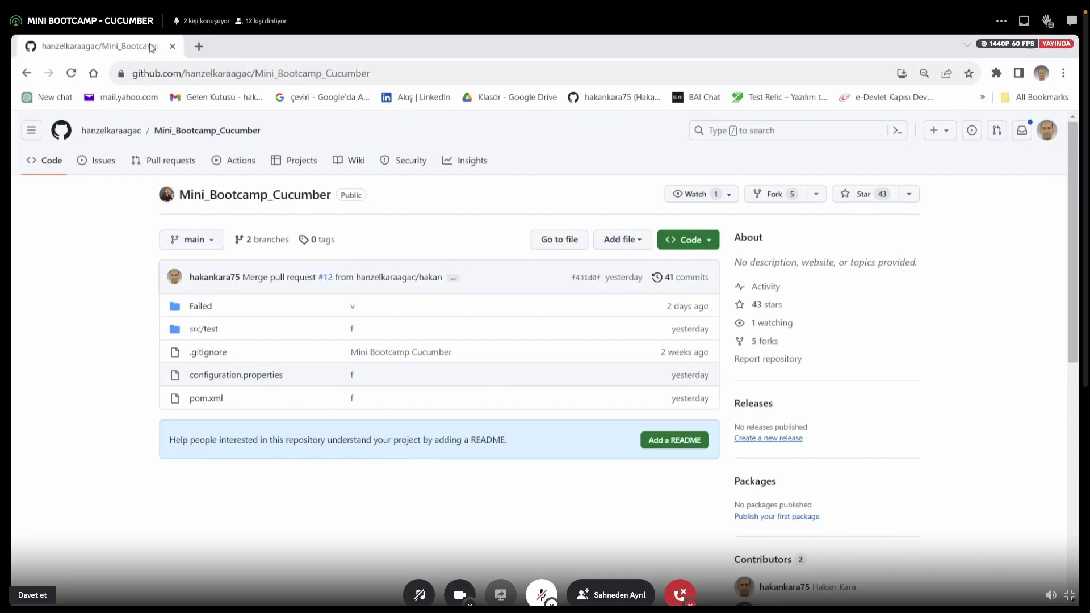
# In a new tab, search Google for 'jenkins war file download'.
pyautogui.click(199, 46)
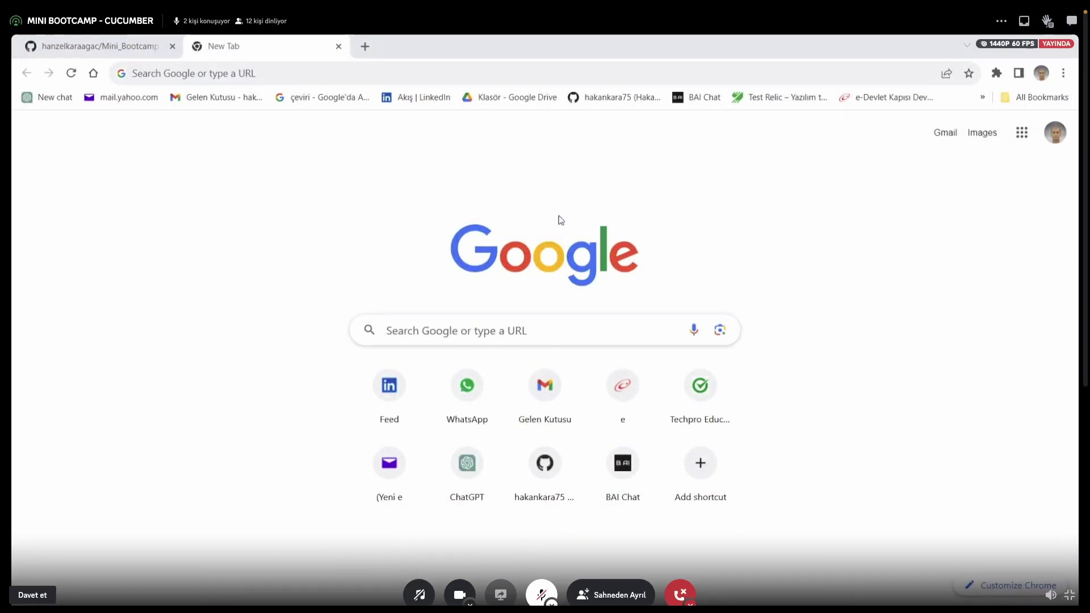
pyautogui.click(437, 335)
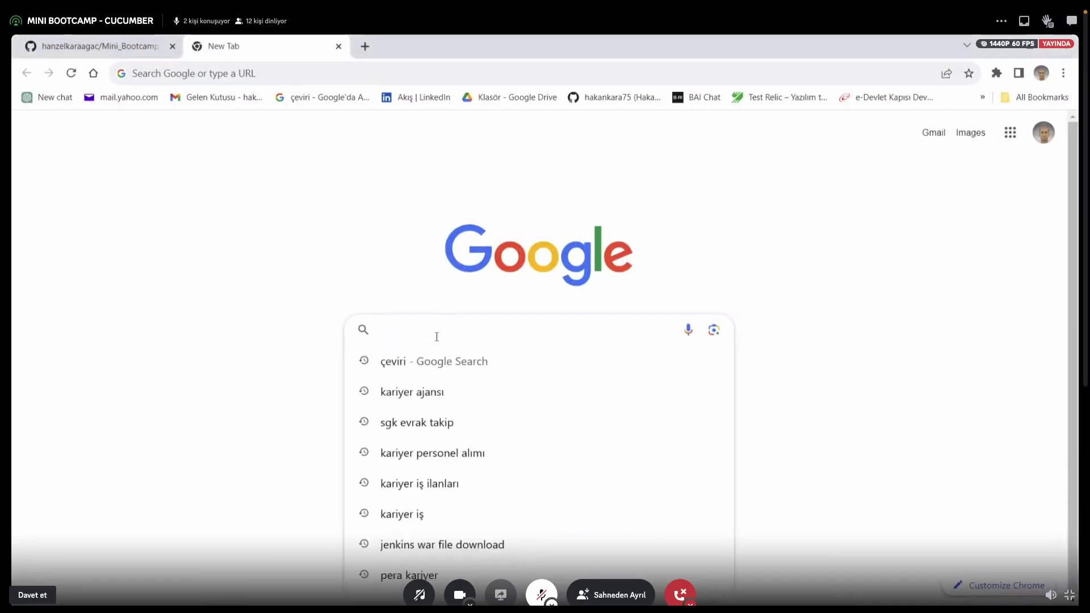
pyautogui.write('jenkins war file download')
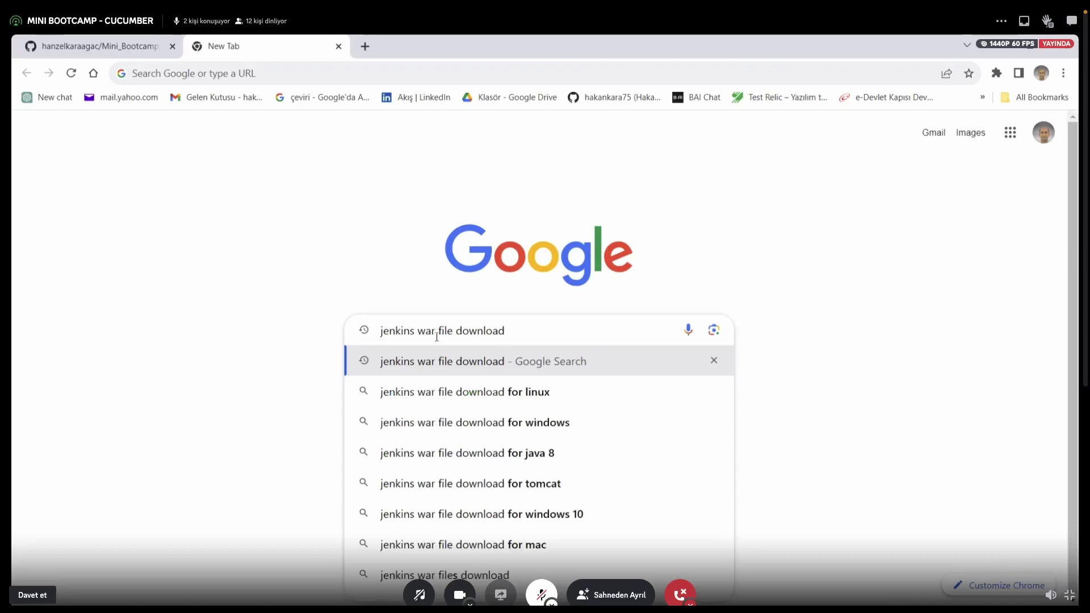
pyautogui.press('Return')
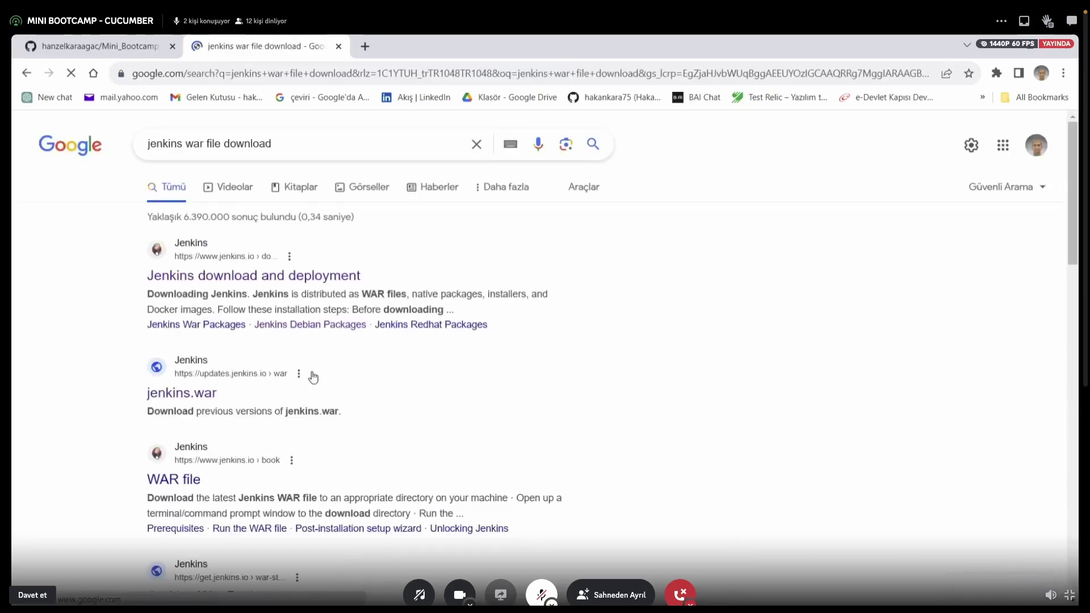
# Set the results page zoom to 110% and select the search query text.
pyautogui.hotkey('ctrl', '+')
pyautogui.hotkey('ctrl', '+')
pyautogui.hotkey('ctrl', '+')
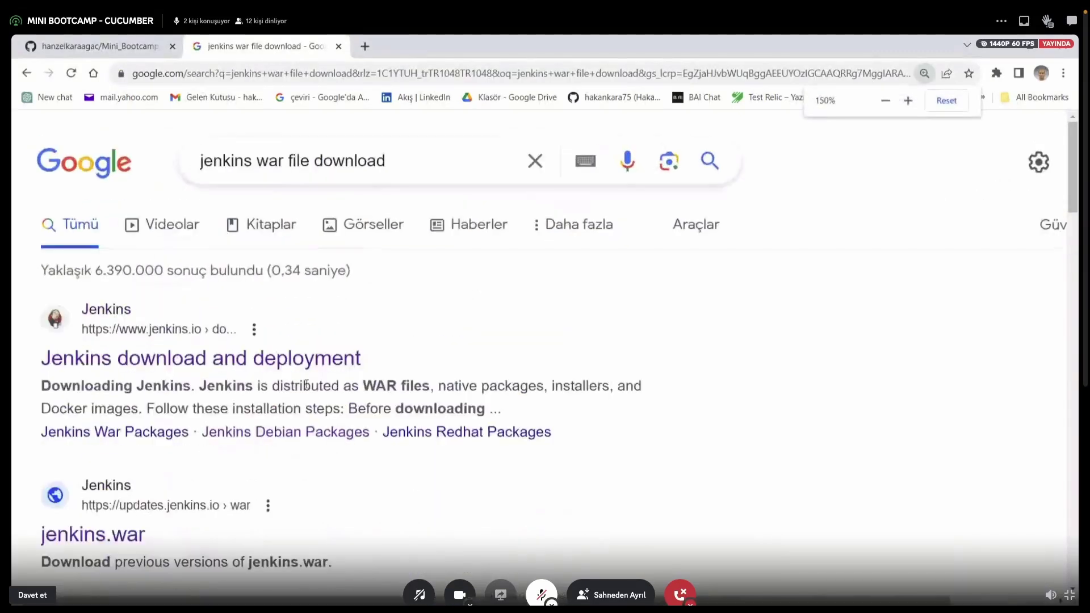
pyautogui.scroll(-4, 408, 412)
pyautogui.scroll(3, 340, 295)
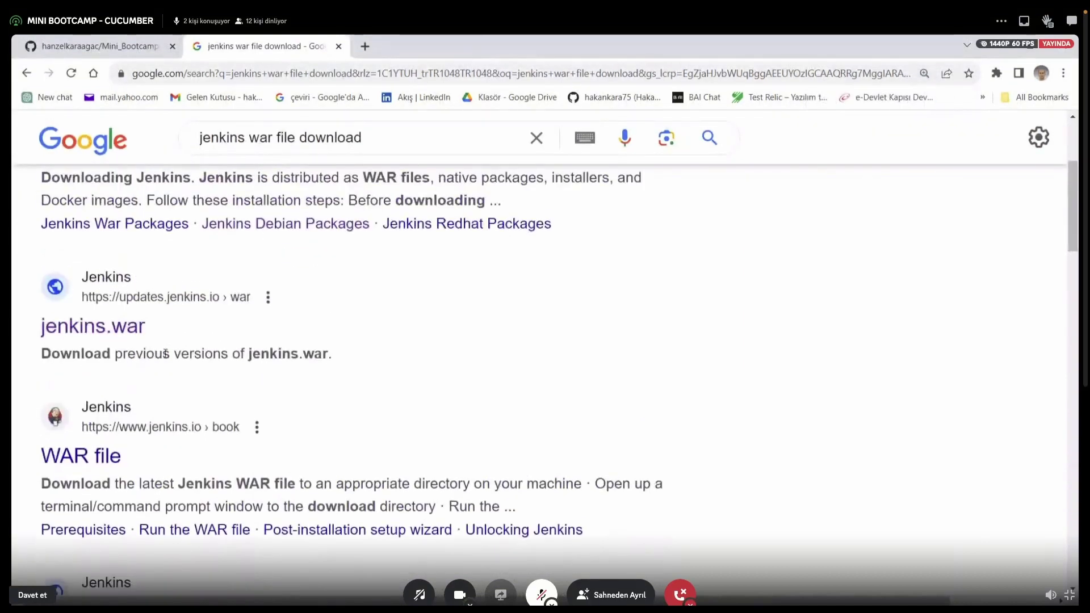
pyautogui.scroll(1, 400, 153)
pyautogui.hotkey('ctrl', '-')
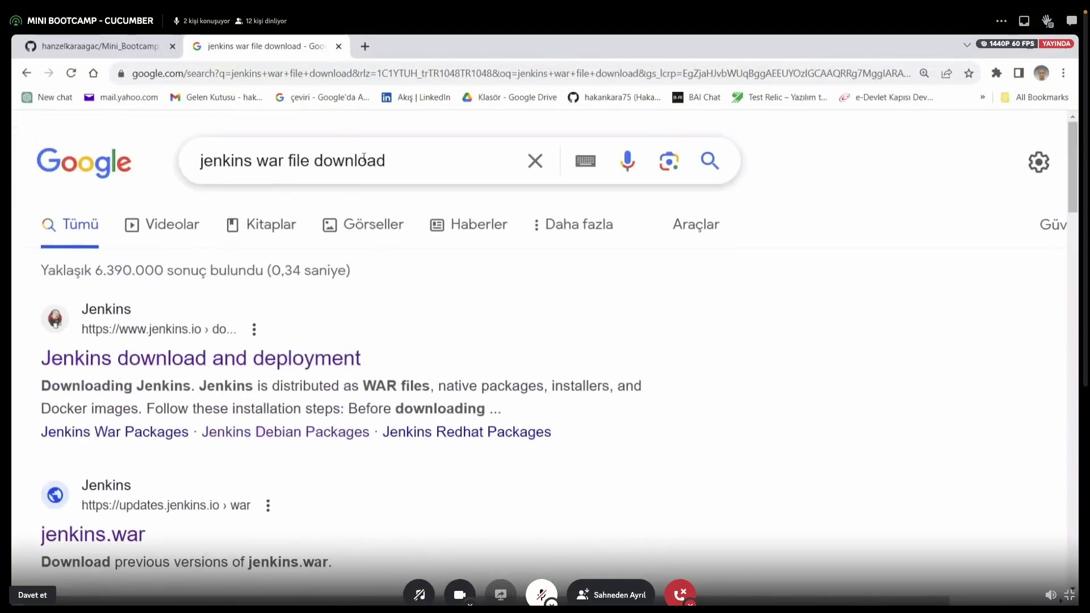
pyautogui.hotkey('ctrl', '-')
pyautogui.moveTo(342, 151); pyautogui.dragTo(147, 147)
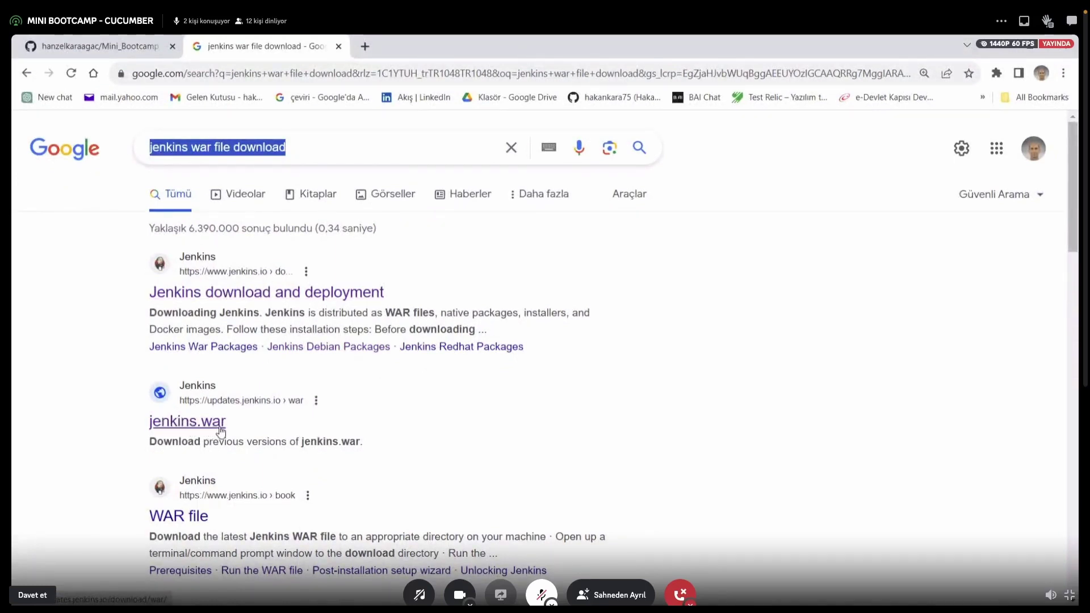
# Download the latest jenkins.war (2.428) and switch to the local jenkins folder.
pyautogui.click(211, 433)
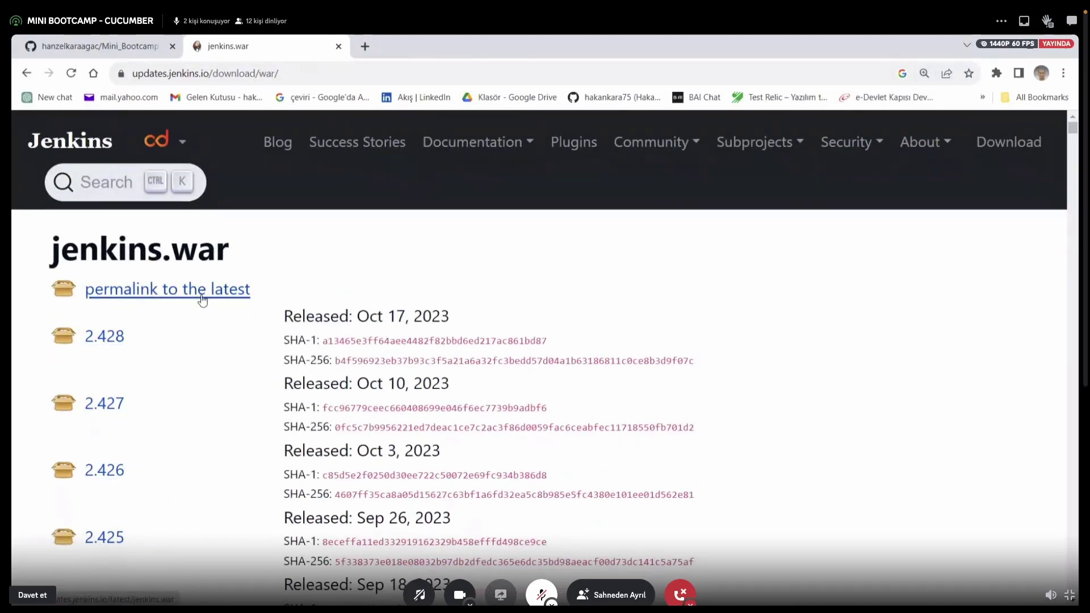
pyautogui.rightClick(208, 295)
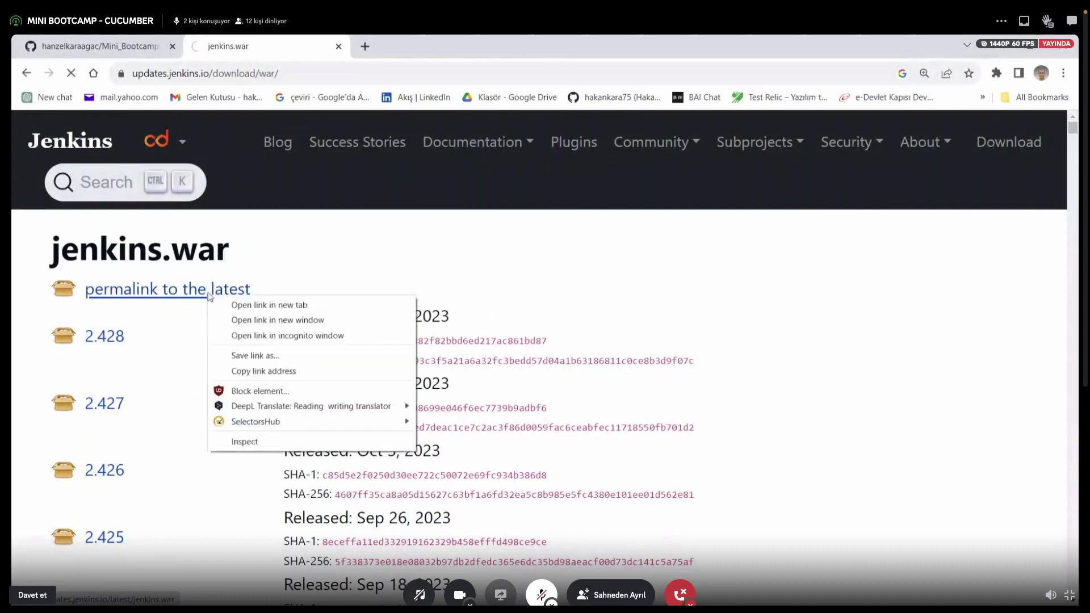
pyautogui.press('Escape')
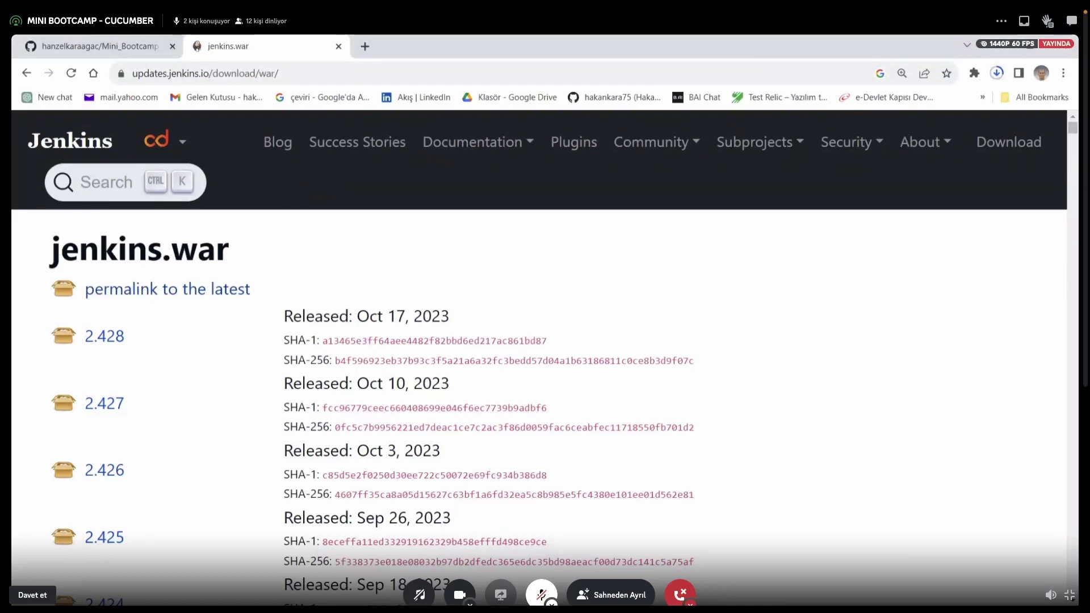
pyautogui.hotkey('alt', 'Tab')
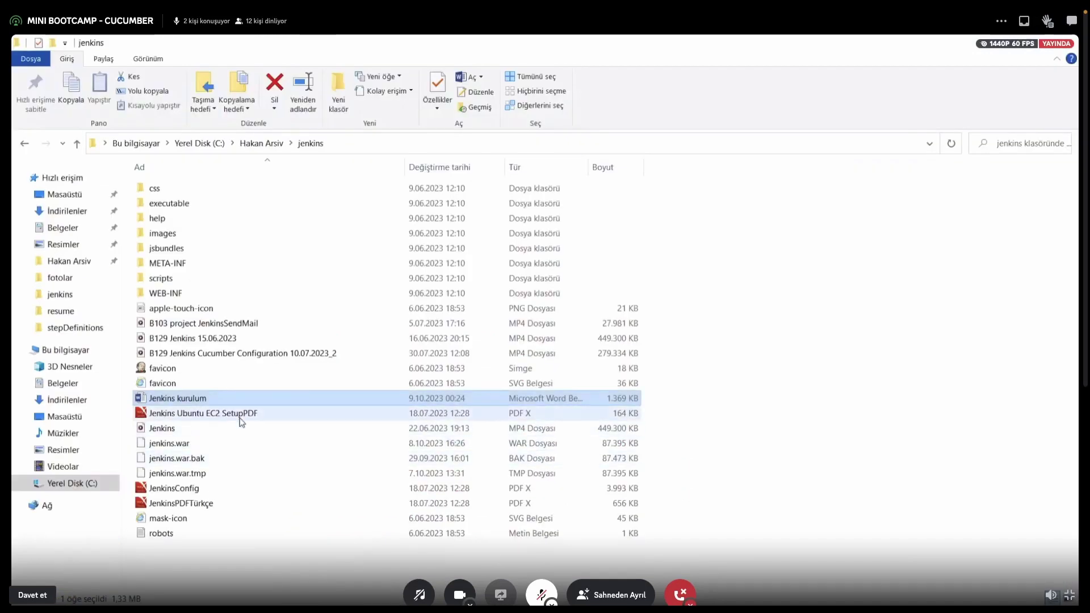
# Select jenkins.war and switch the folder view to List, trying Small icons first.
pyautogui.click(187, 445)
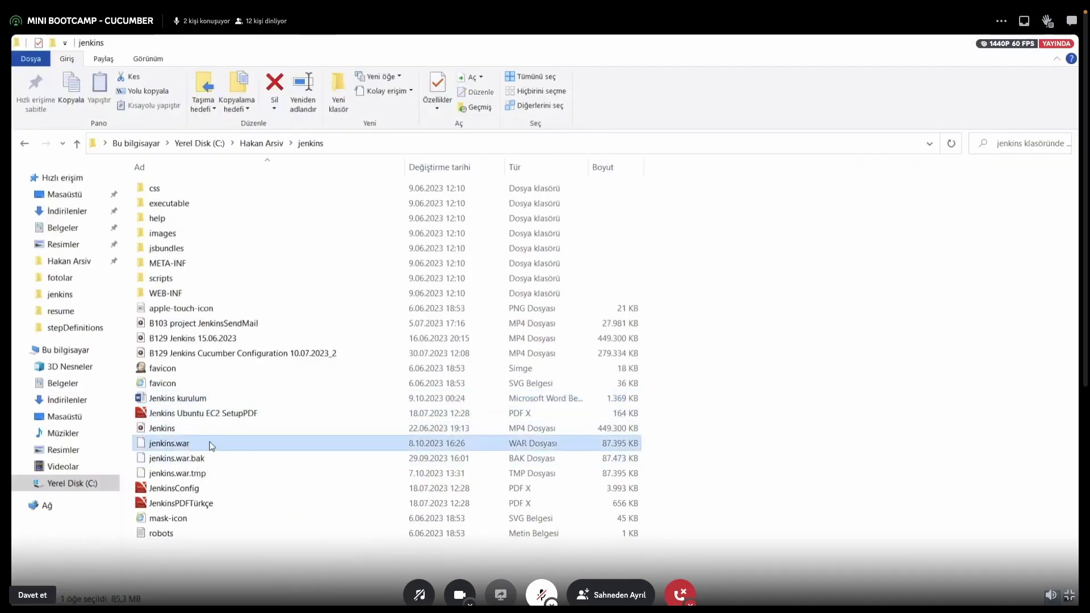
pyautogui.hotkey('ctrl', 'shift', '5')
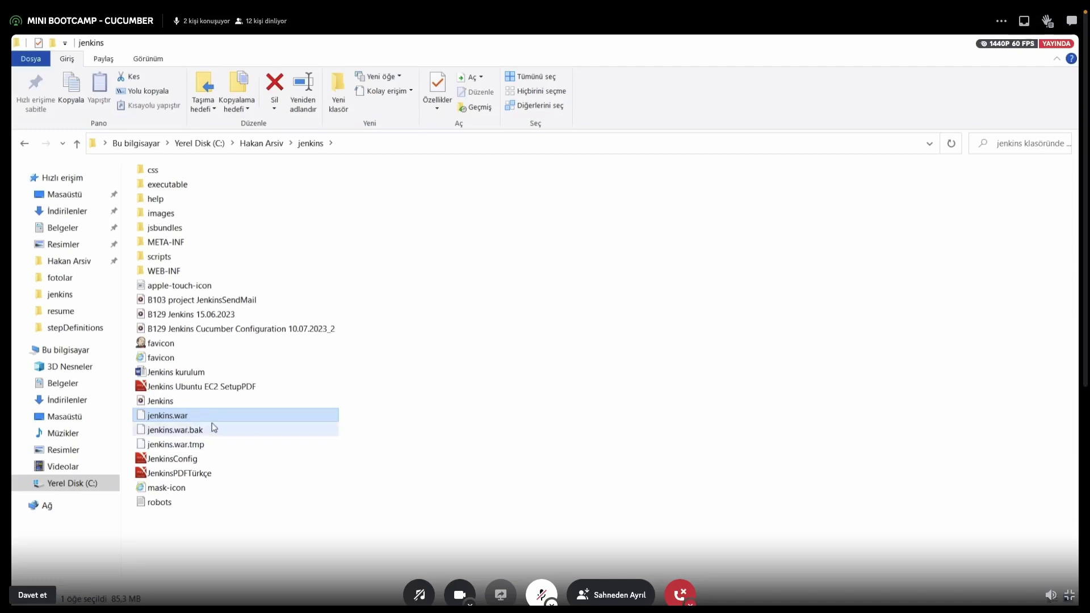
pyautogui.hotkey('ctrl', 'shift', '4')
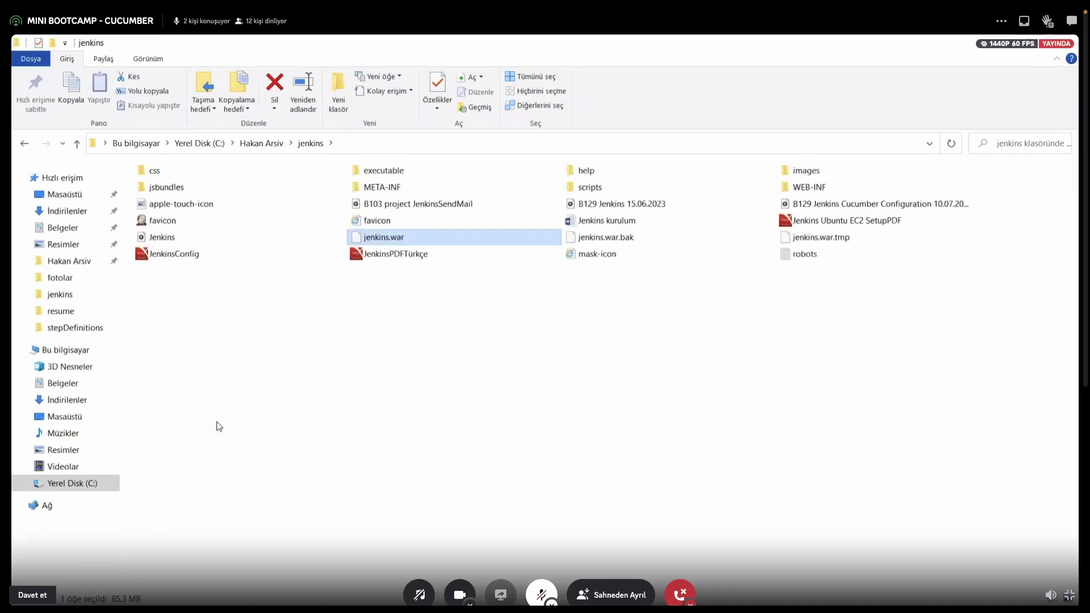
pyautogui.hotkey('ctrl', 'shift', '5')
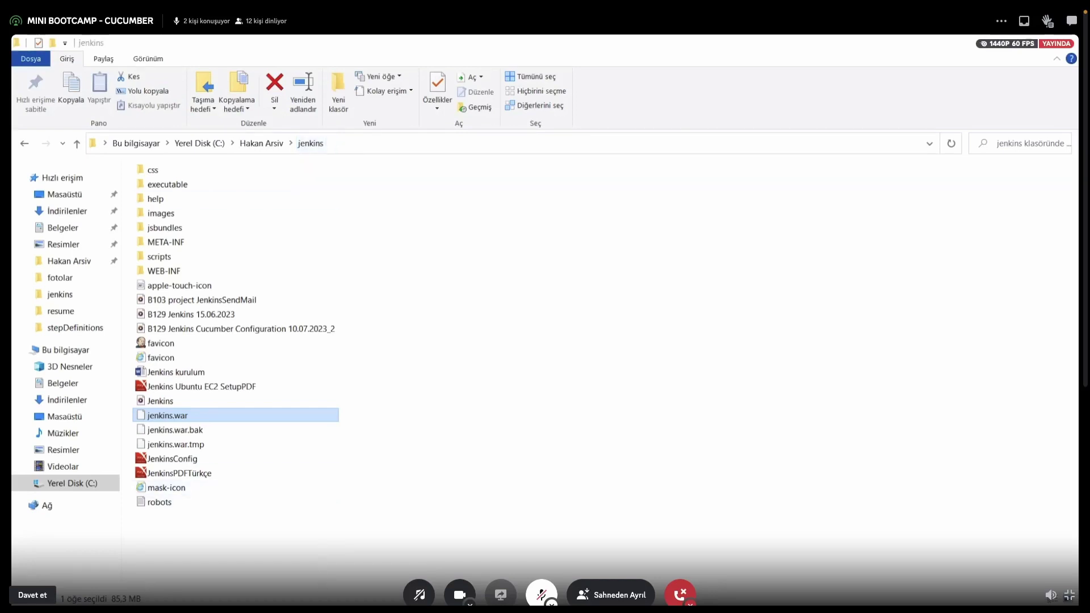
pyautogui.hotkey('alt', 'Tab')
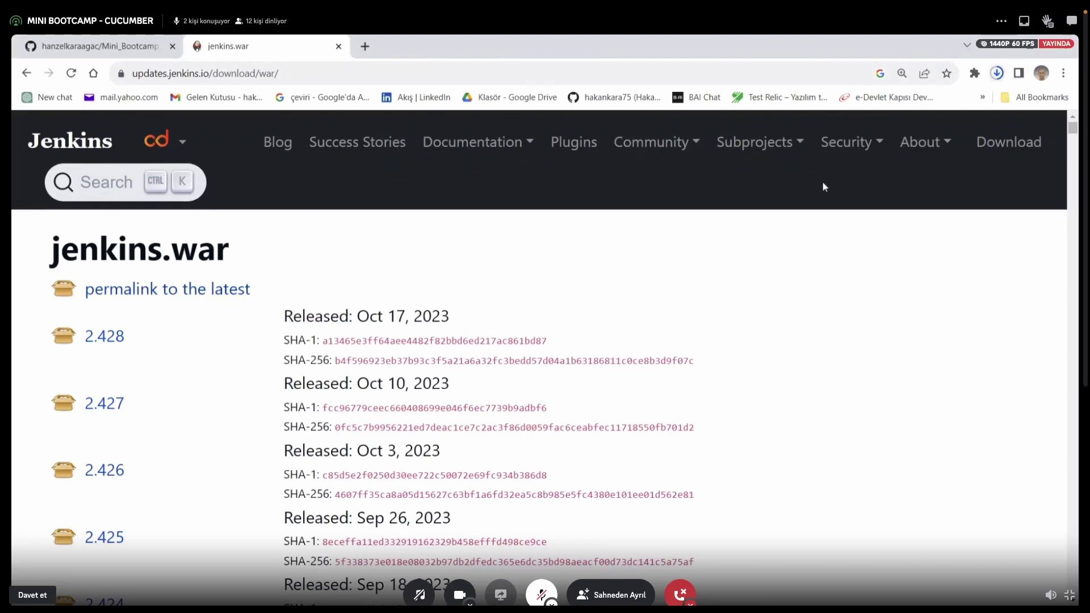
pyautogui.hotkey('alt', 'Tab')
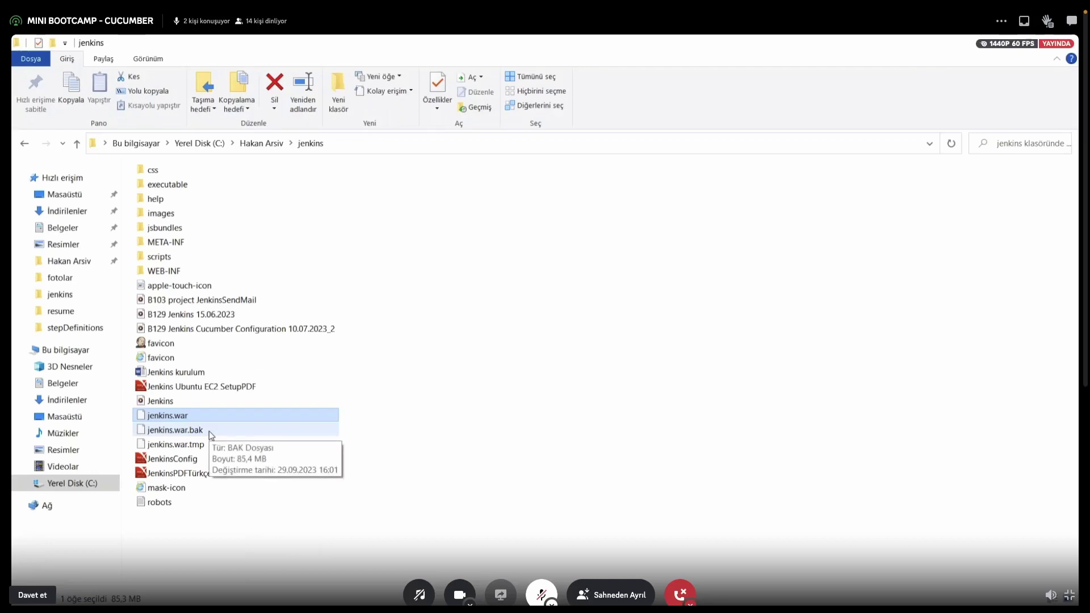
# Edit jenkins.war's name but keep it as jenkins.war, then briefly edit the folder path.
pyautogui.click(170, 416)
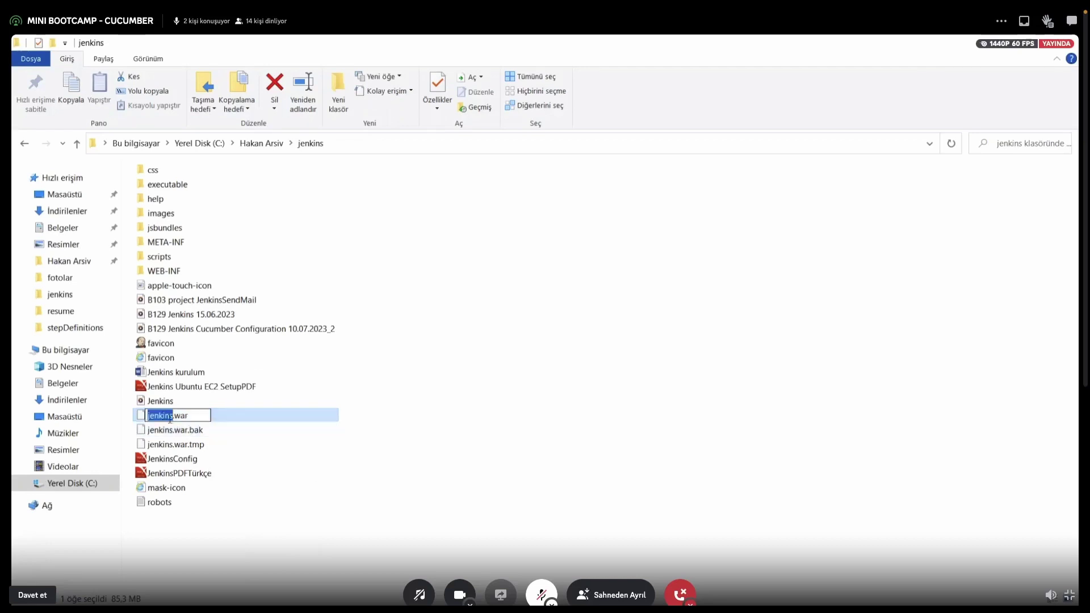
pyautogui.click(185, 417)
pyautogui.moveTo(190, 417); pyautogui.dragTo(147, 417)
pyautogui.click(191, 417)
pyautogui.hotkey('ctrl', 'a')
pyautogui.click(179, 417)
pyautogui.click(191, 417)
pyautogui.click(366, 507)
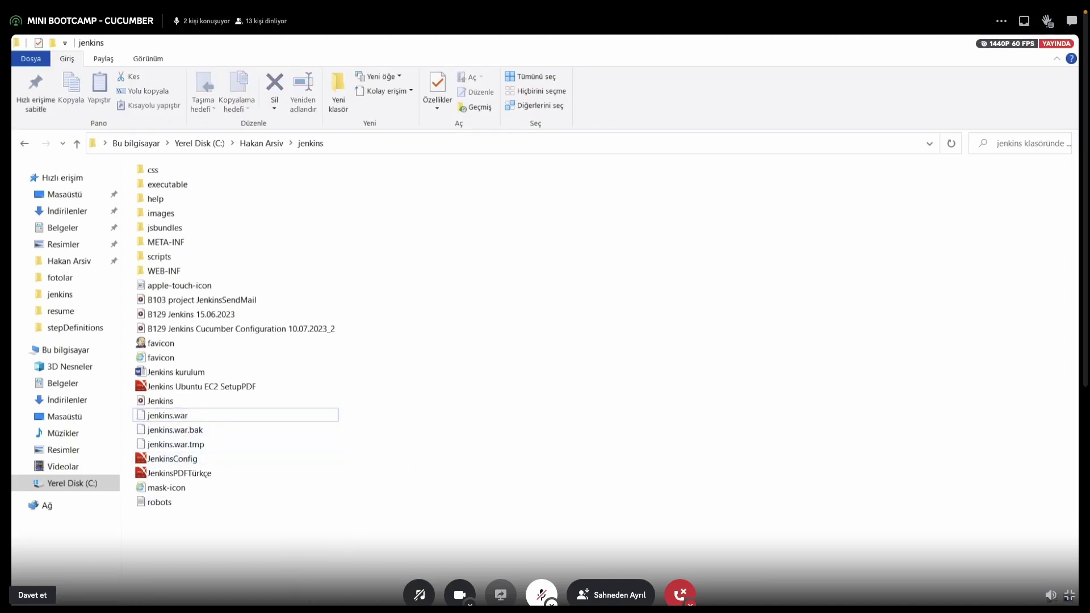
pyautogui.click(418, 146)
pyautogui.press('Escape')
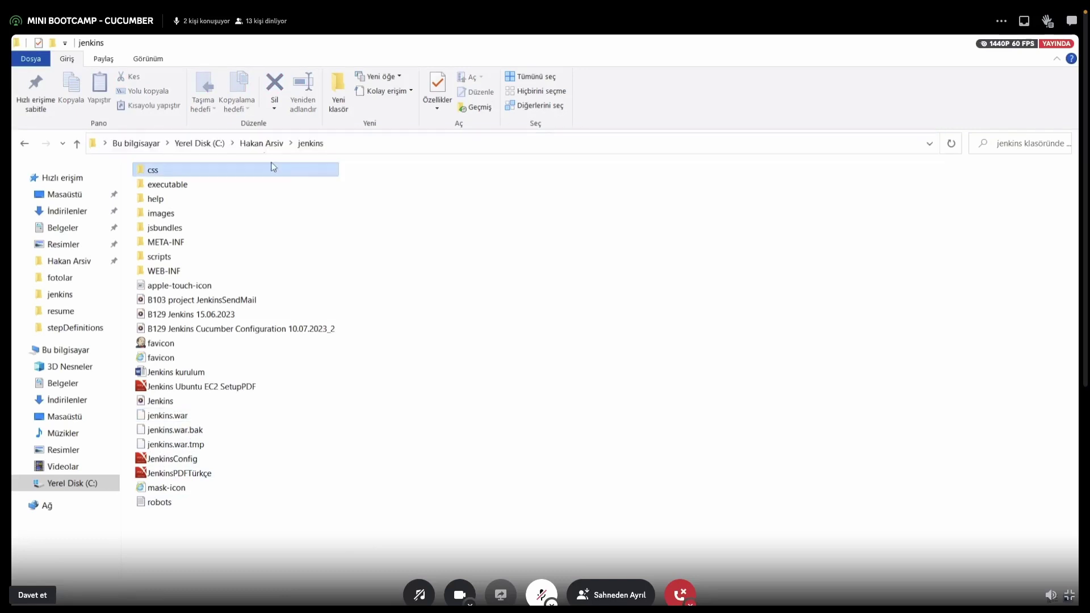
# Launch Command Prompt in the jenkins folder via cmd in the address bar and move it lower.
pyautogui.click(352, 149)
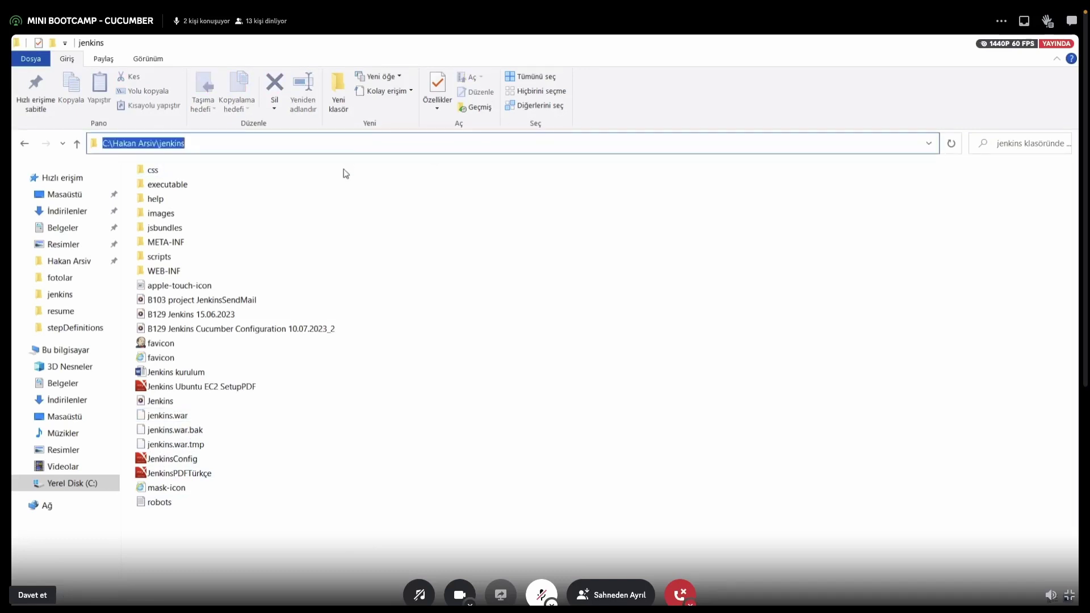
pyautogui.write('c')
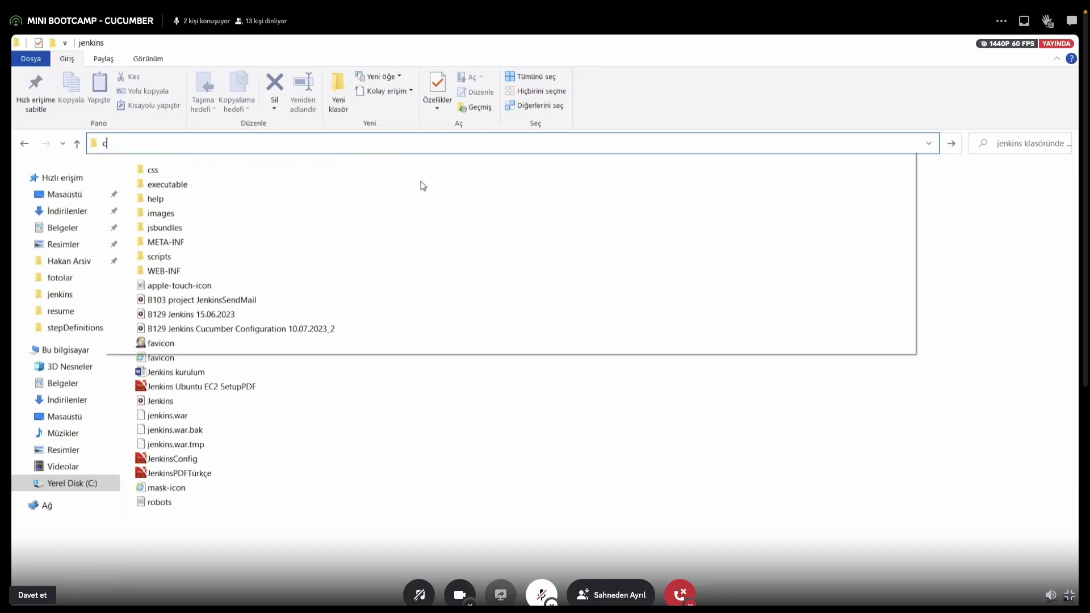
pyautogui.write('md')
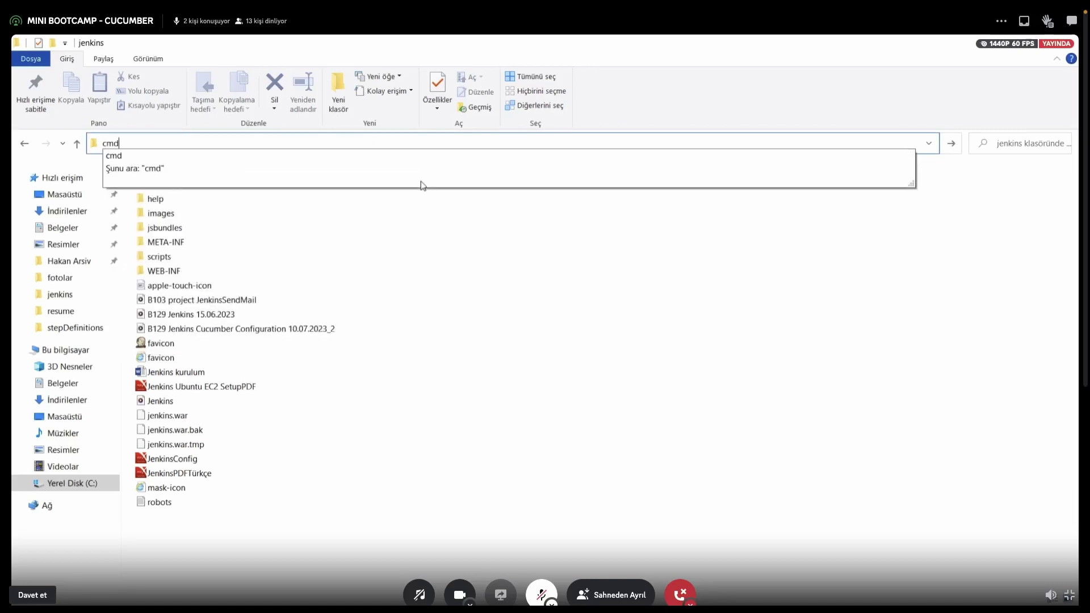
pyautogui.press('Return')
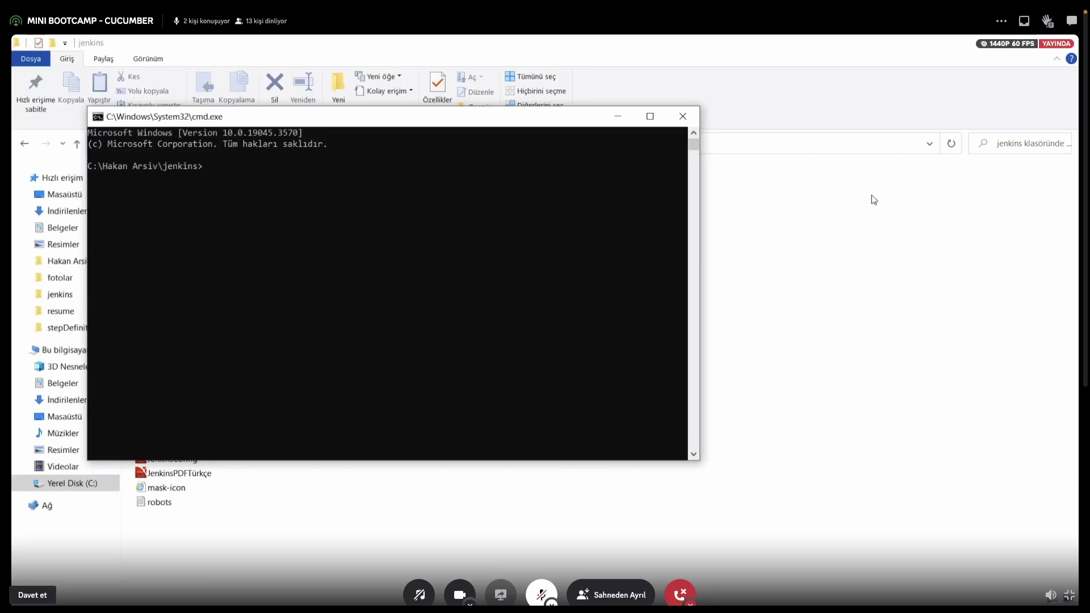
pyautogui.click(703, 145)
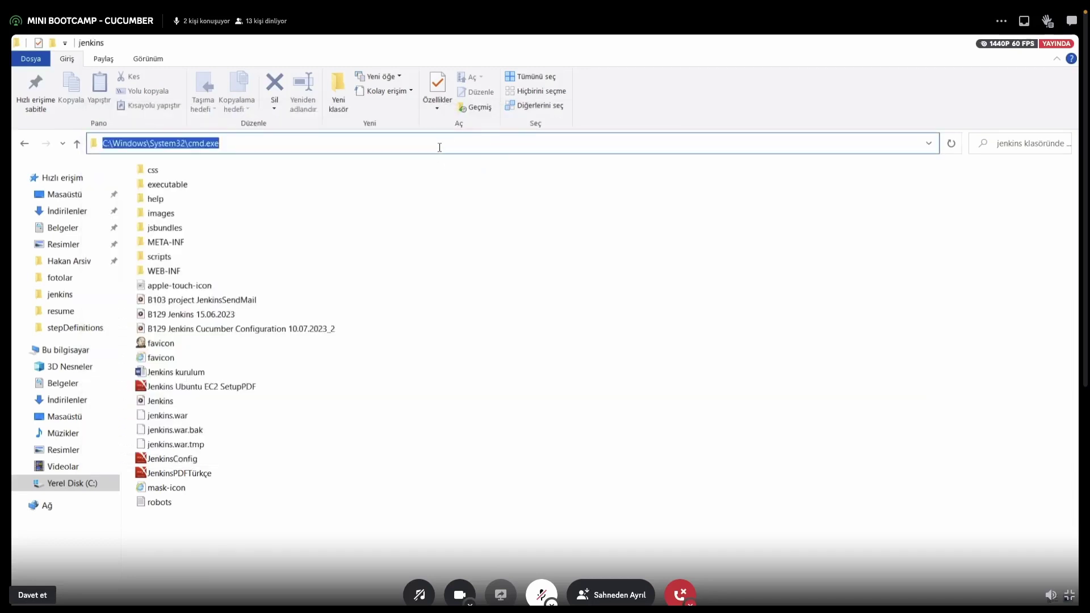
pyautogui.write('x')
pyautogui.write('c')
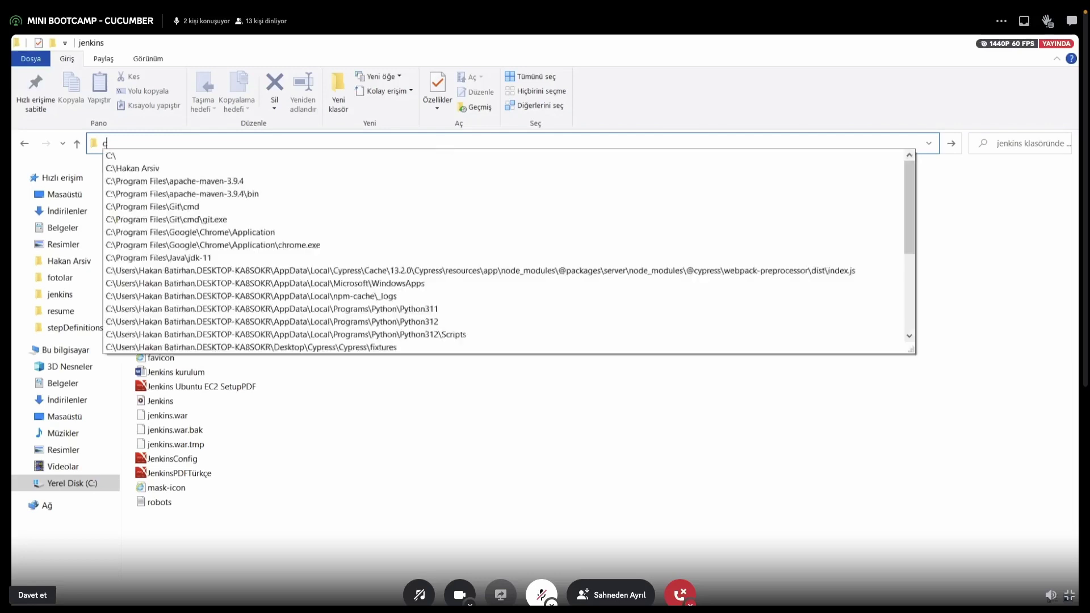
pyautogui.write('md')
pyautogui.press('Return')
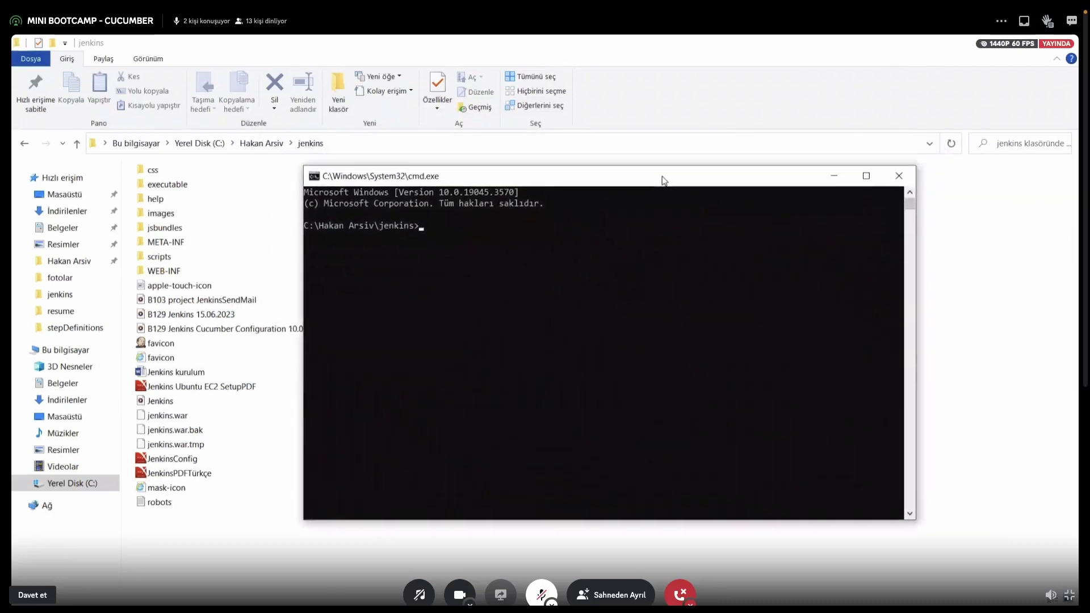
pyautogui.moveTo(681, 112); pyautogui.dragTo(667, 177)
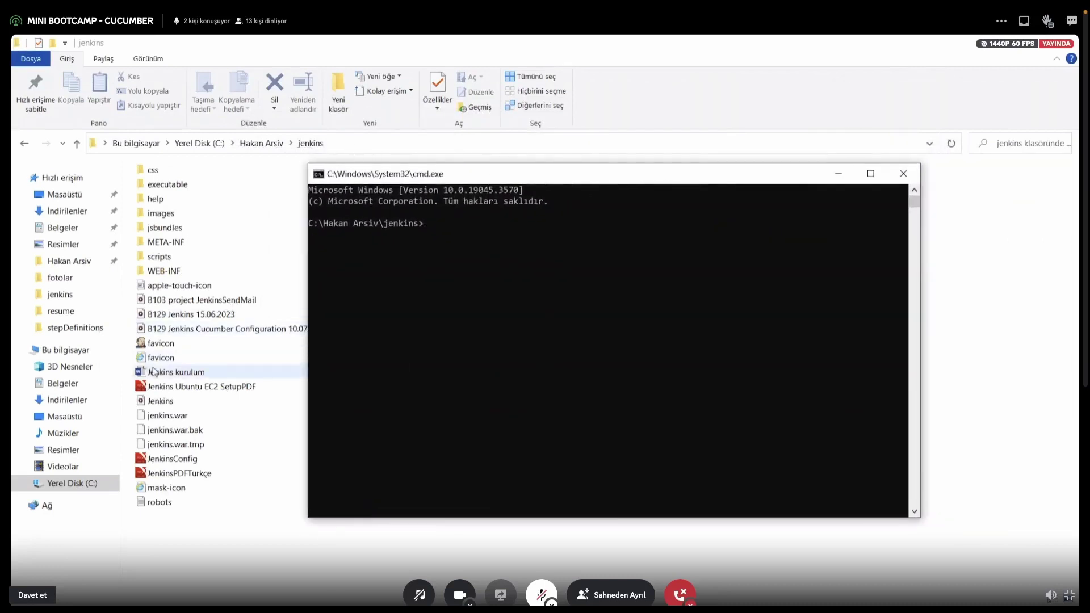
pyautogui.click(174, 419)
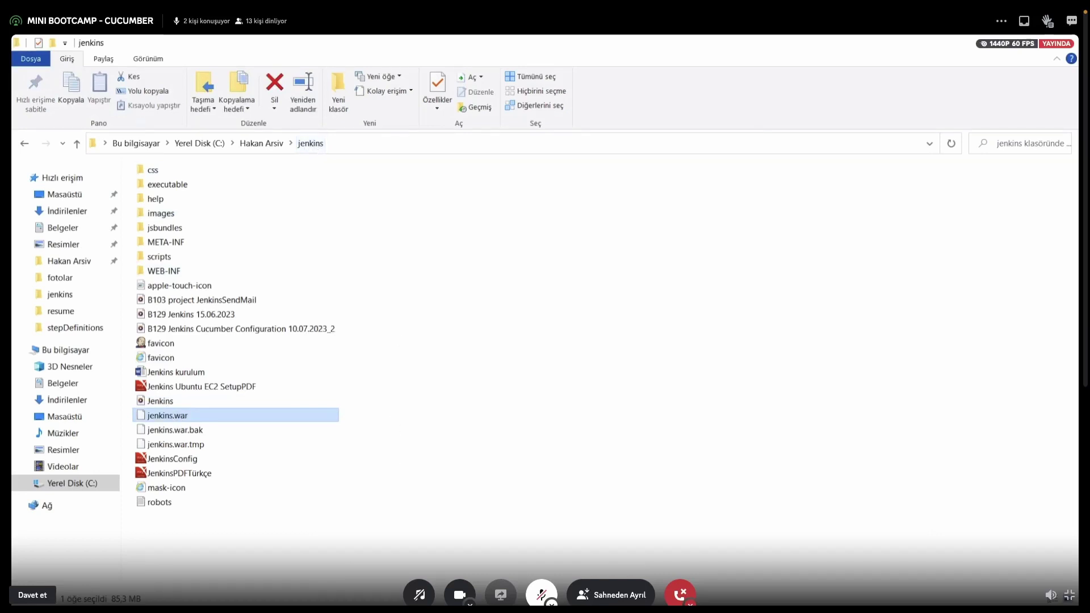
pyautogui.hotkey('alt', 'Tab')
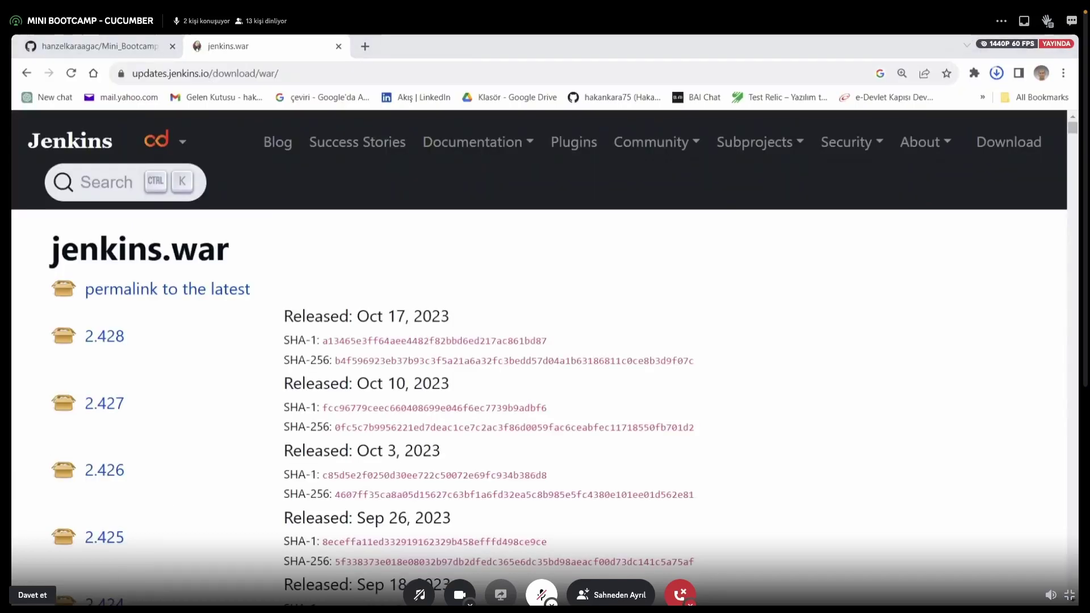
pyautogui.hotkey('alt', 'Tab')
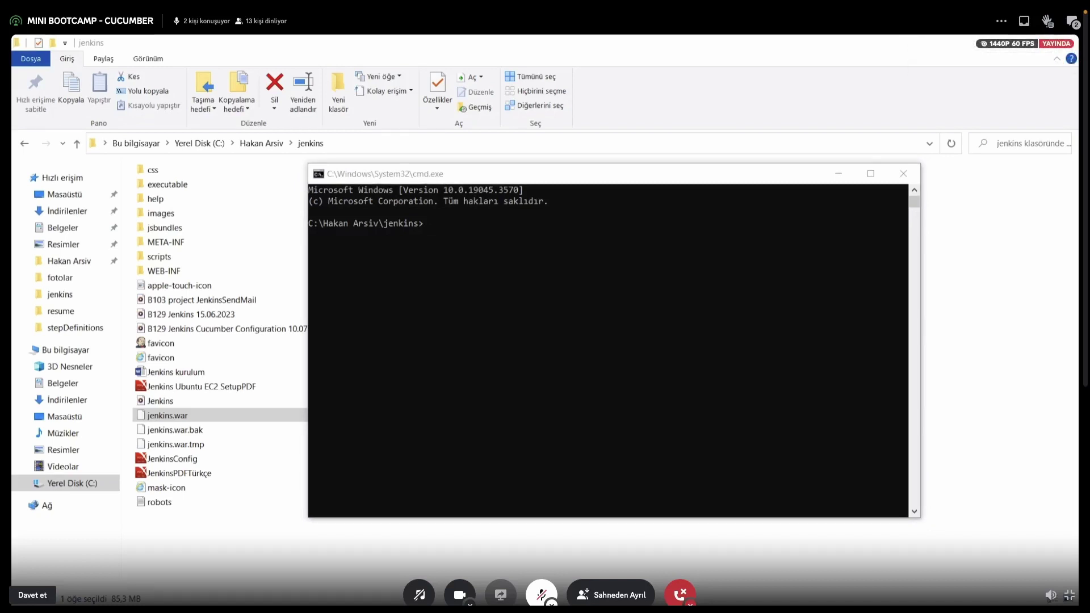
pyautogui.click(447, 227)
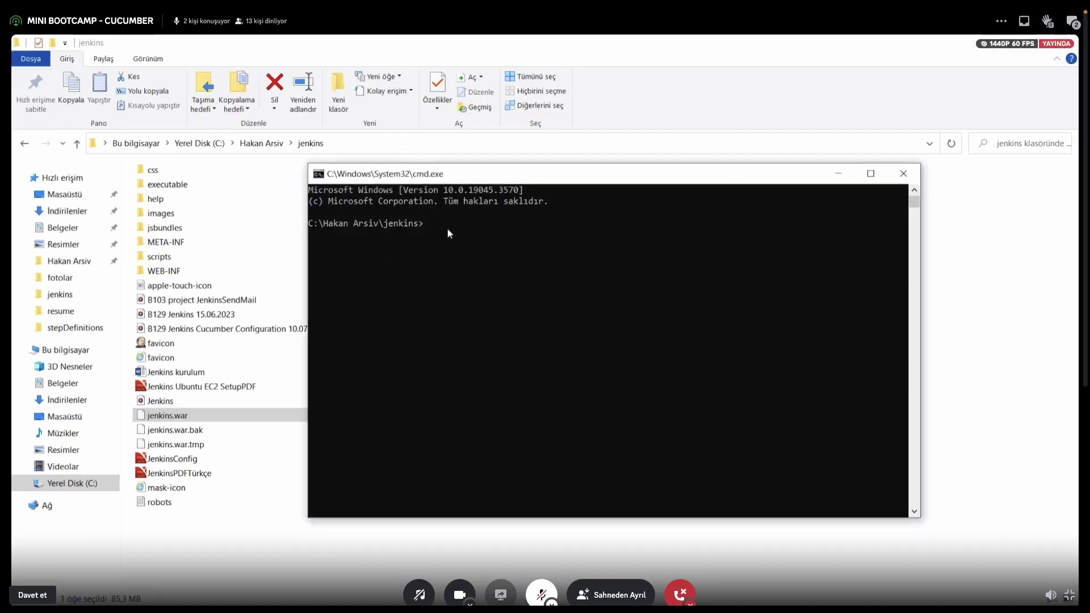
pyautogui.click(870, 173)
pyautogui.hotkey('alt', 'Tab')
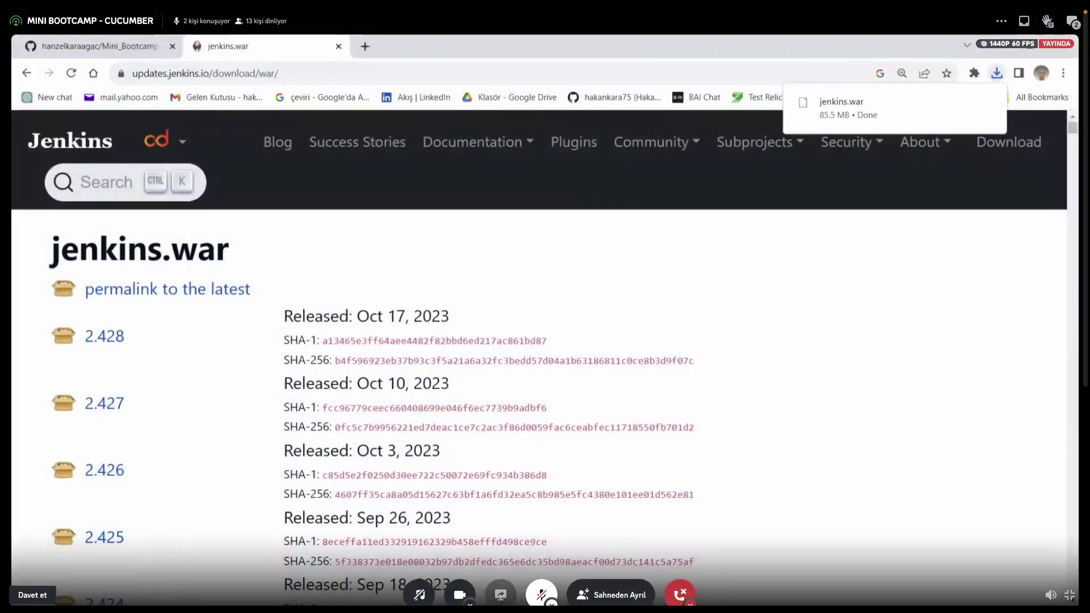
pyautogui.moveTo(885, 108)
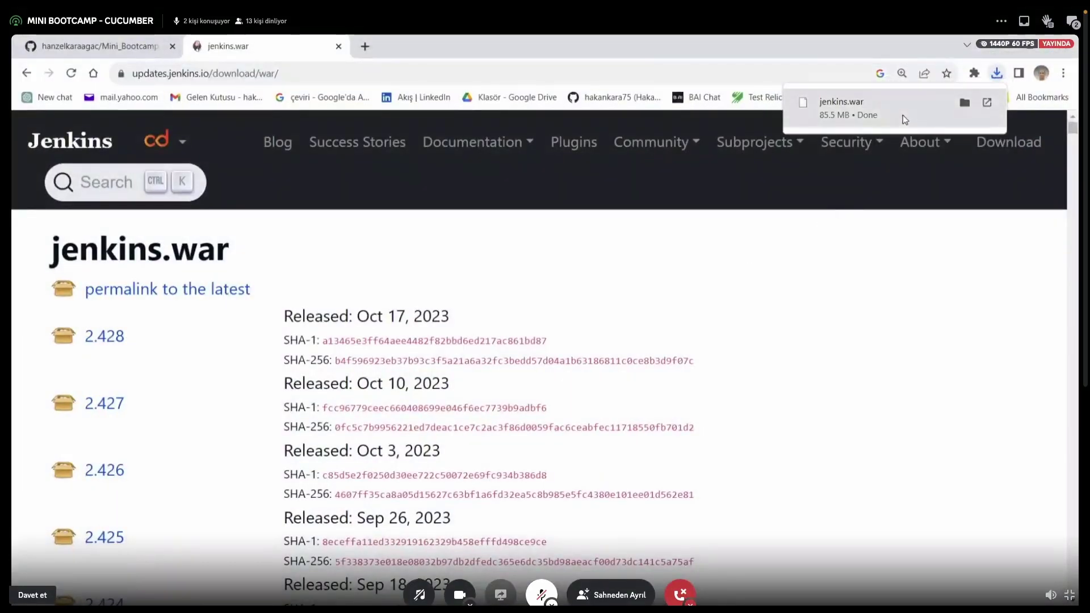
pyautogui.click(970, 104)
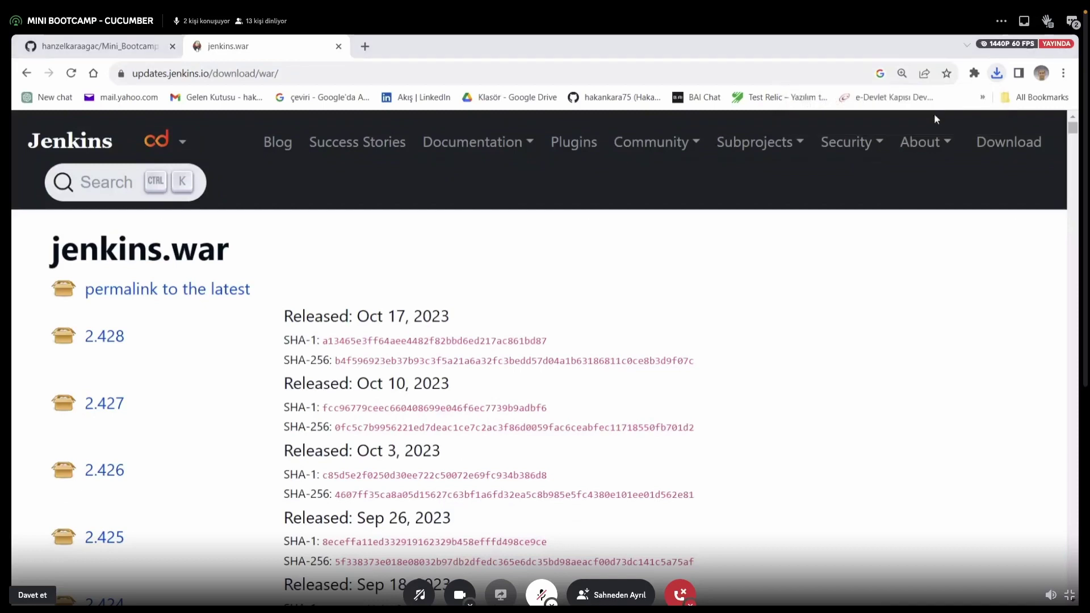
pyautogui.click(184, 205)
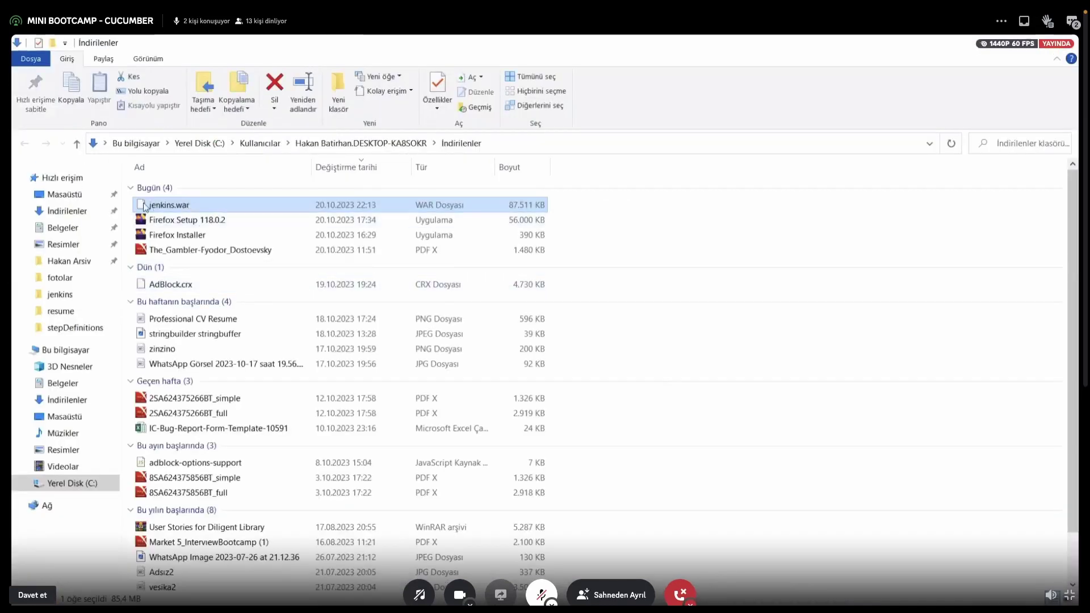
pyautogui.doubleClick(205, 205)
pyautogui.press('Escape')
pyautogui.click(186, 206)
pyautogui.press('BackSpace')
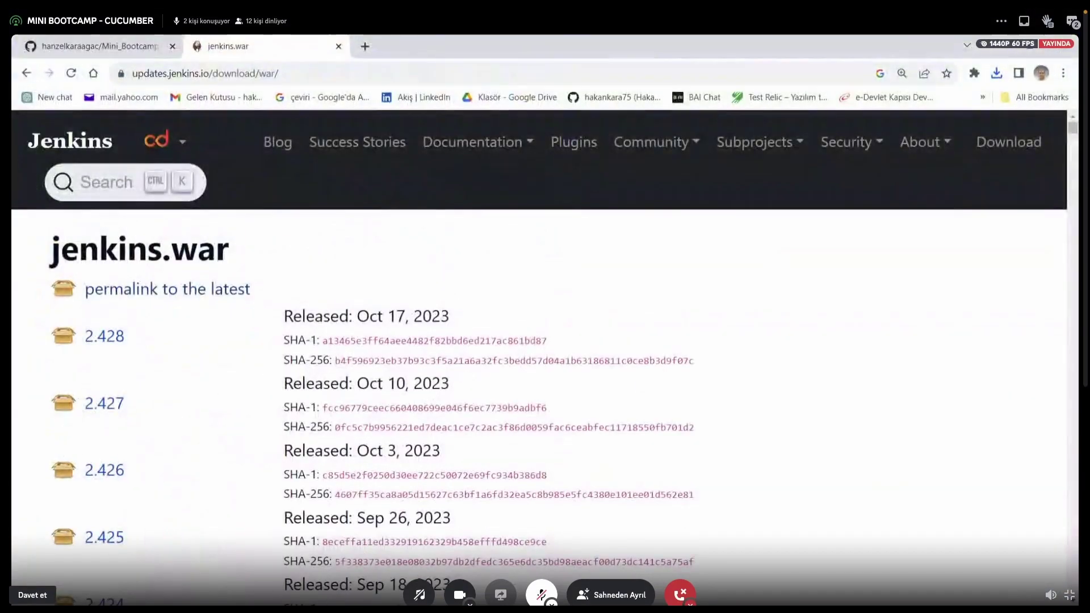
pyautogui.hotkey('alt', 'Tab')
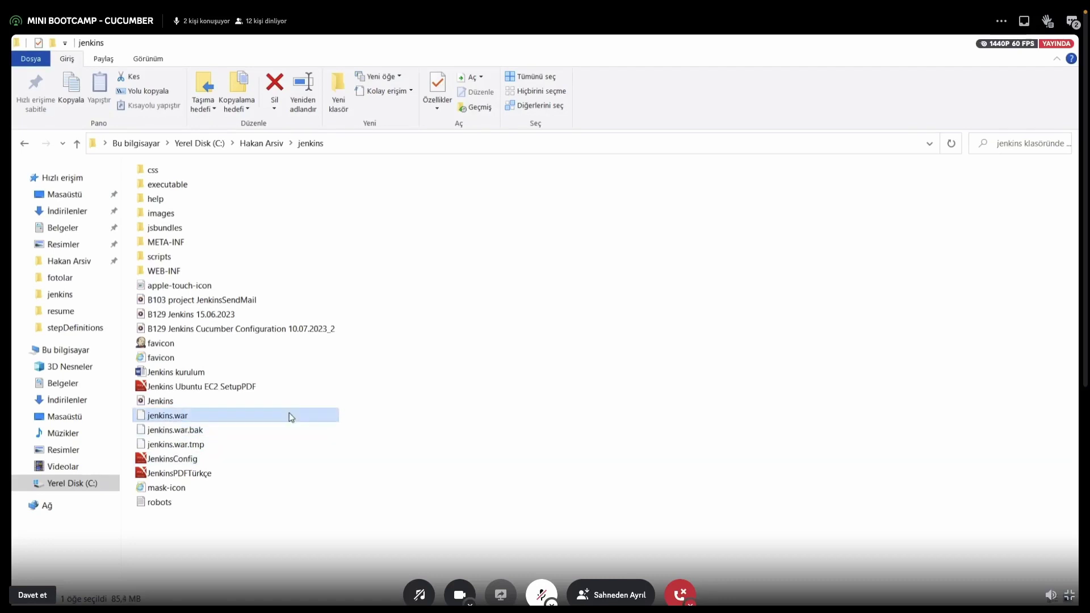
# Type java -jar jenkins.war at the console prompt in the jenkins folder.
pyautogui.click(377, 146)
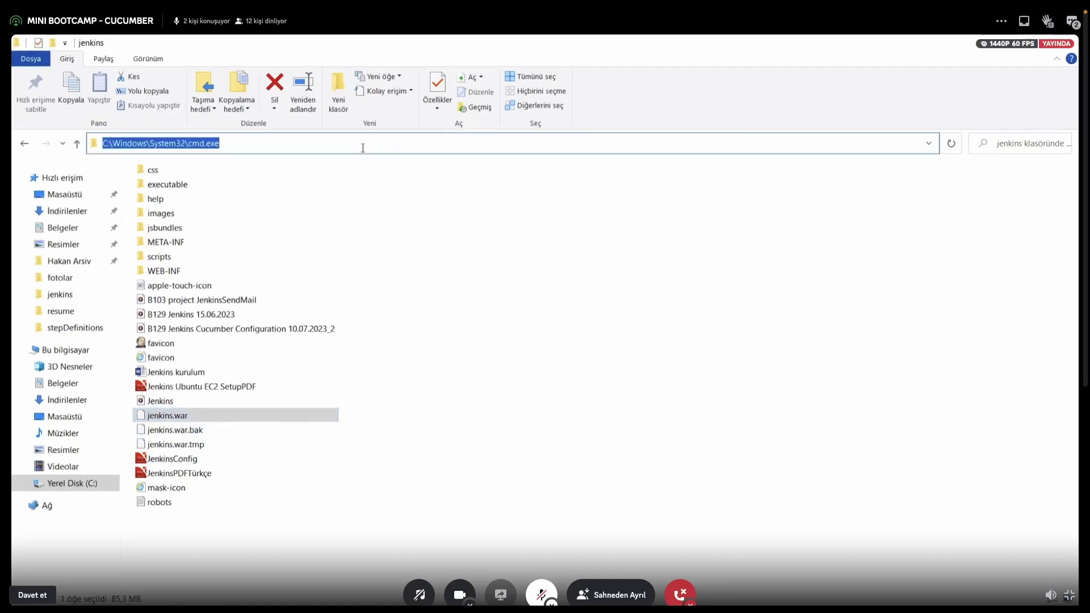
pyautogui.write('cm')
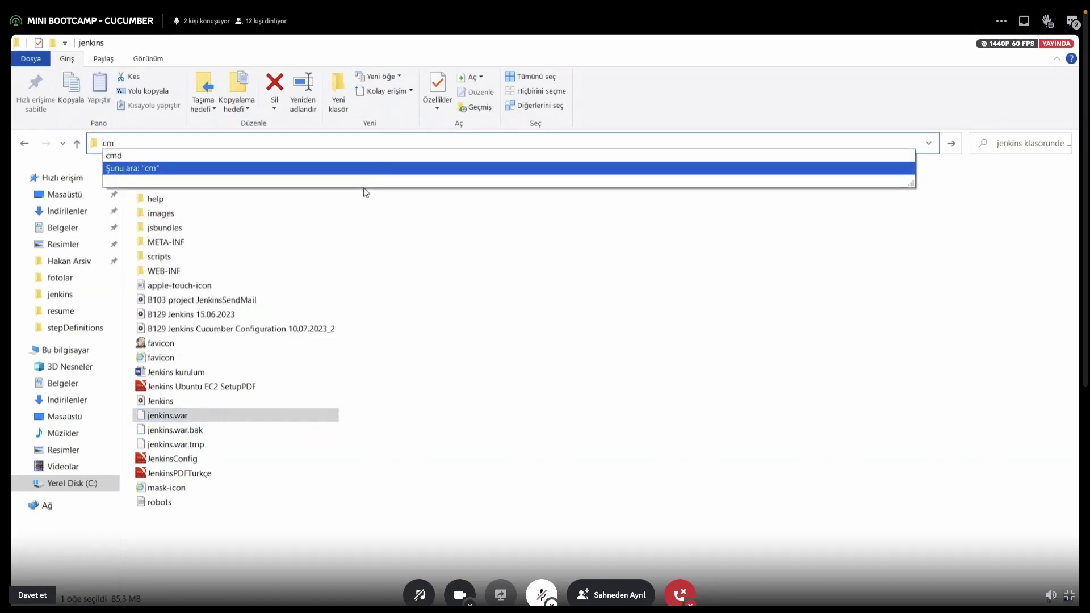
pyautogui.click(516, 287)
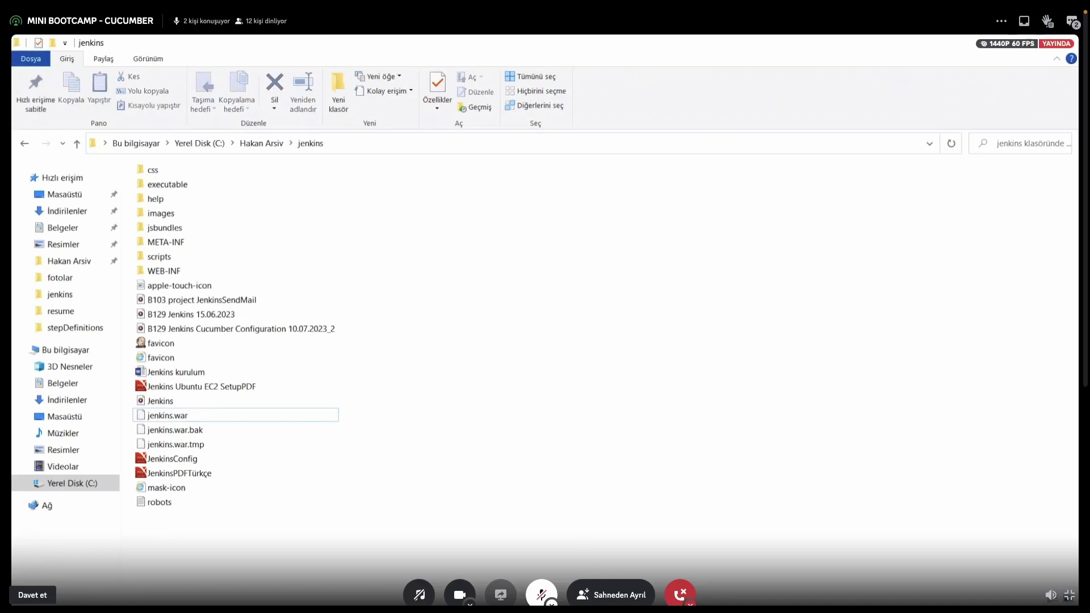
pyautogui.keyDown('ctrl'); pyautogui.scroll(1, 392, 227); pyautogui.keyUp('ctrl')
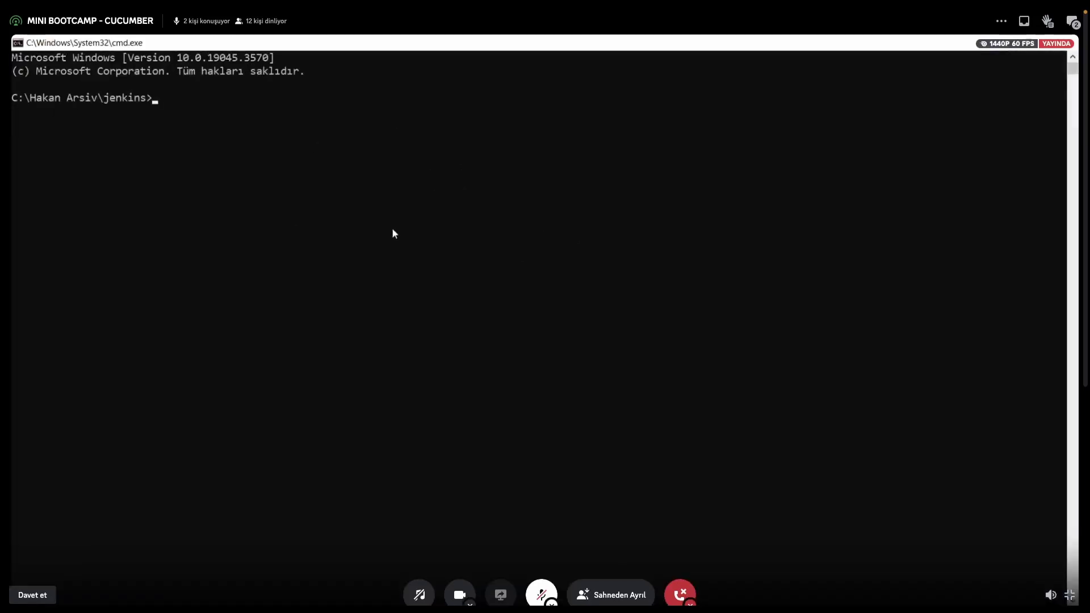
pyautogui.keyDown('ctrl'); pyautogui.scroll(2, 391, 227); pyautogui.keyUp('ctrl')
pyautogui.write('jenkins')
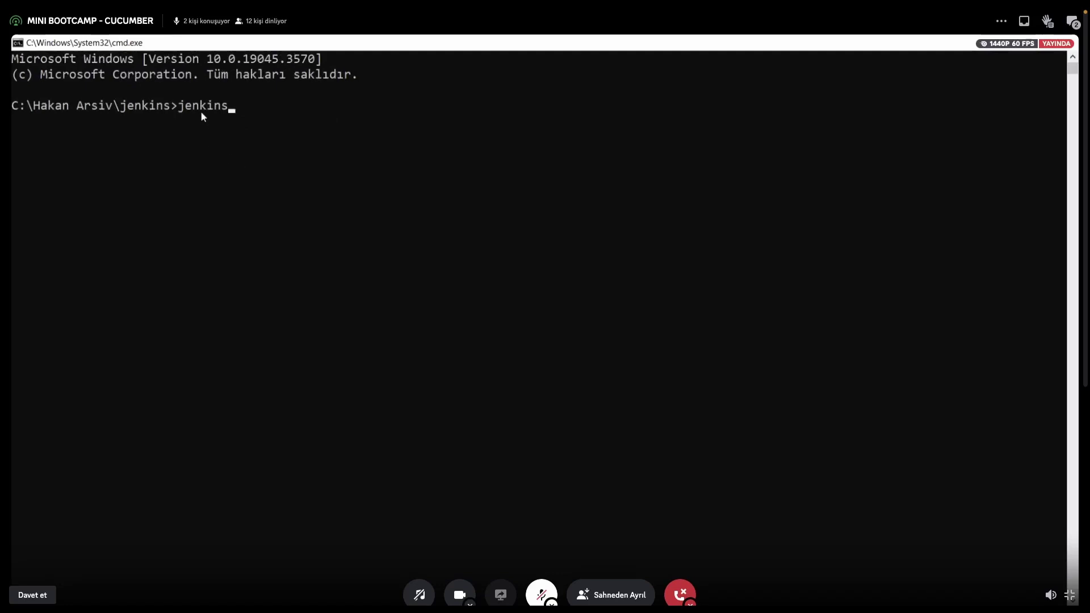
pyautogui.press('BackSpace')
pyautogui.press('BackSpace')
pyautogui.press('BackSpace')
pyautogui.press('BackSpace')
pyautogui.press('BackSpace')
pyautogui.press('BackSpace')
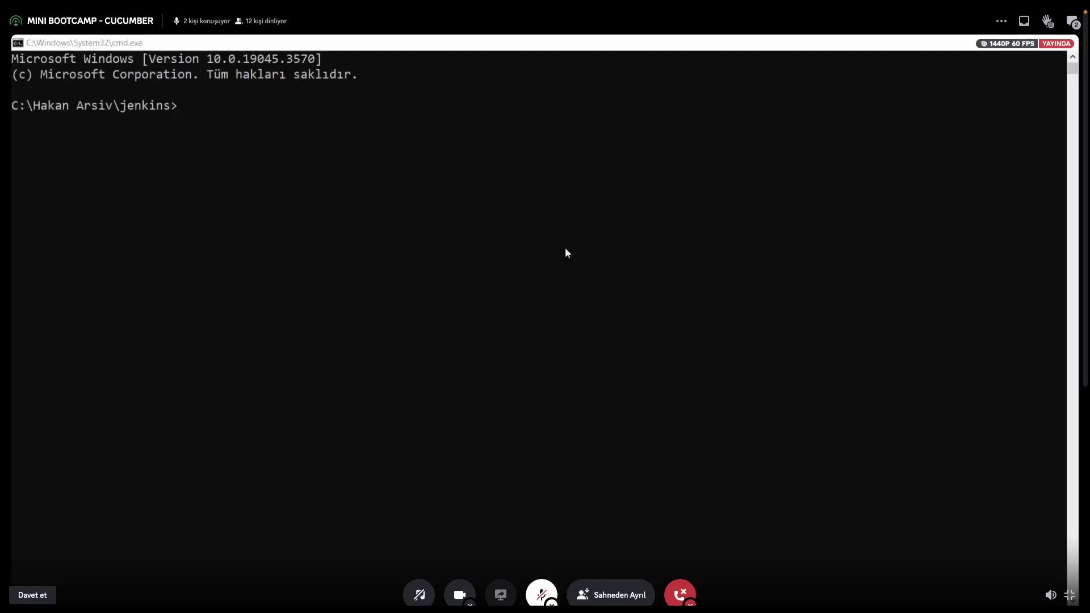
pyautogui.click(247, 108)
pyautogui.write('java -jar jenkins.war')
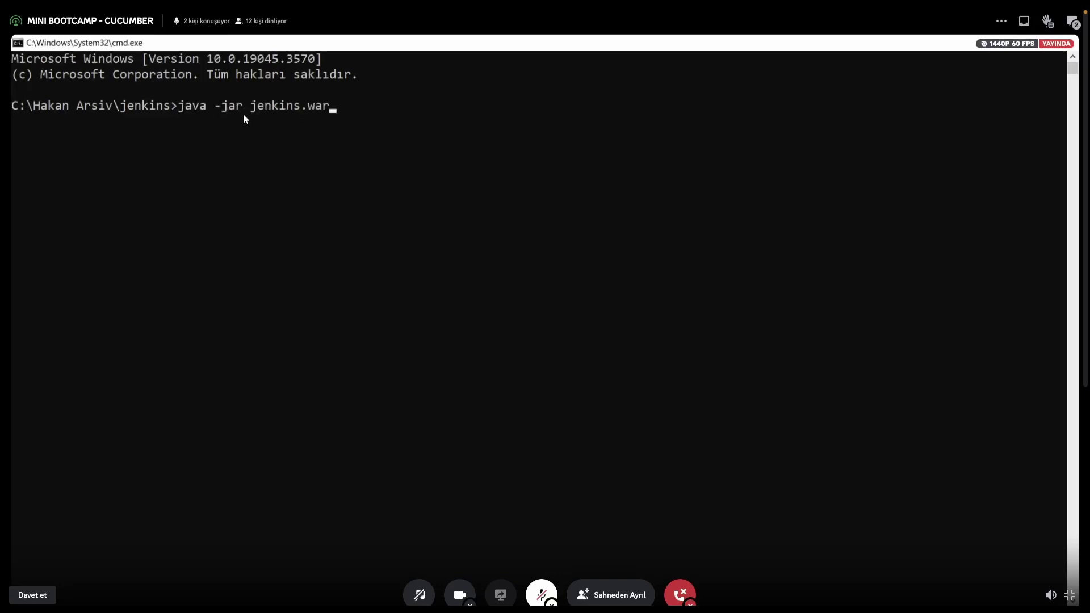
# Highlight the java, -jar and jenkins.war parts of the command to explain them.
pyautogui.keyDown('ctrl'); pyautogui.scroll(1, 277, 142); pyautogui.keyUp('ctrl')
pyautogui.keyDown('ctrl'); pyautogui.scroll(1, 306, 142); pyautogui.keyUp('ctrl')
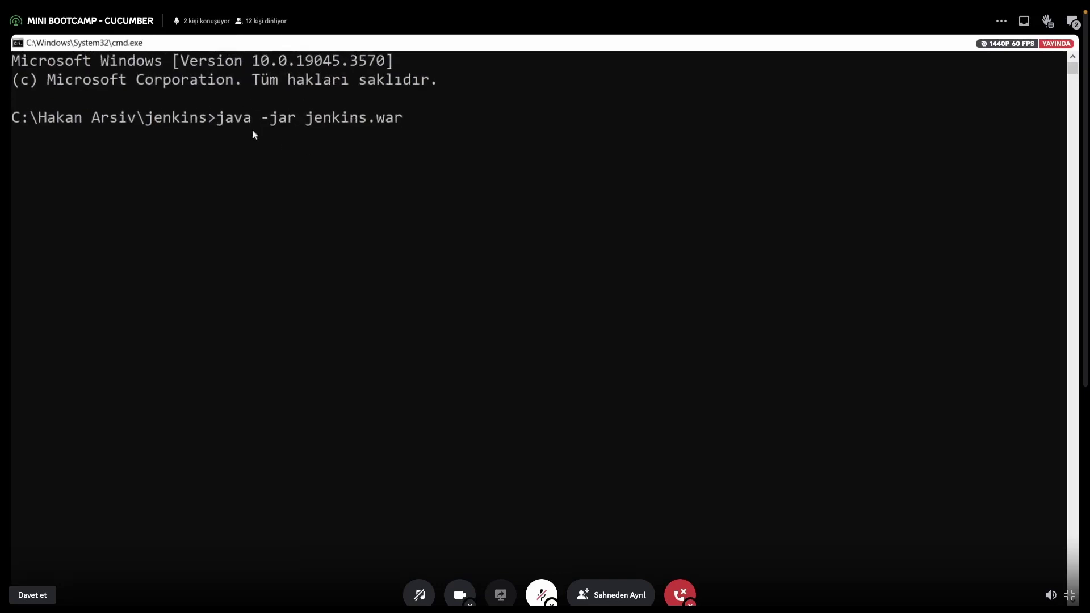
pyautogui.click(222, 121)
pyautogui.moveTo(223, 126); pyautogui.dragTo(292, 126)
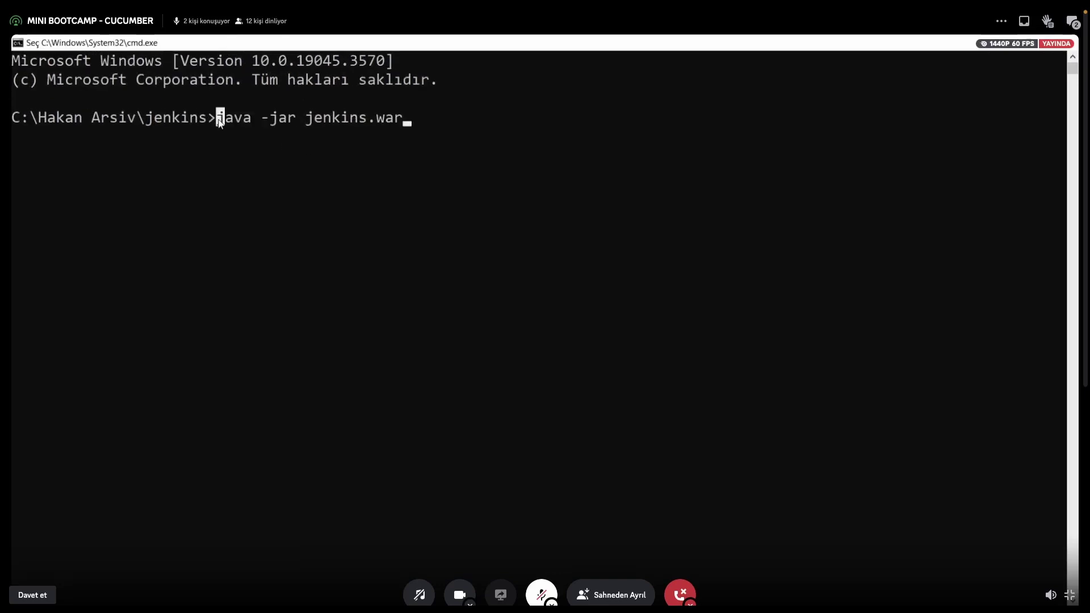
pyautogui.moveTo(219, 122); pyautogui.dragTo(404, 128)
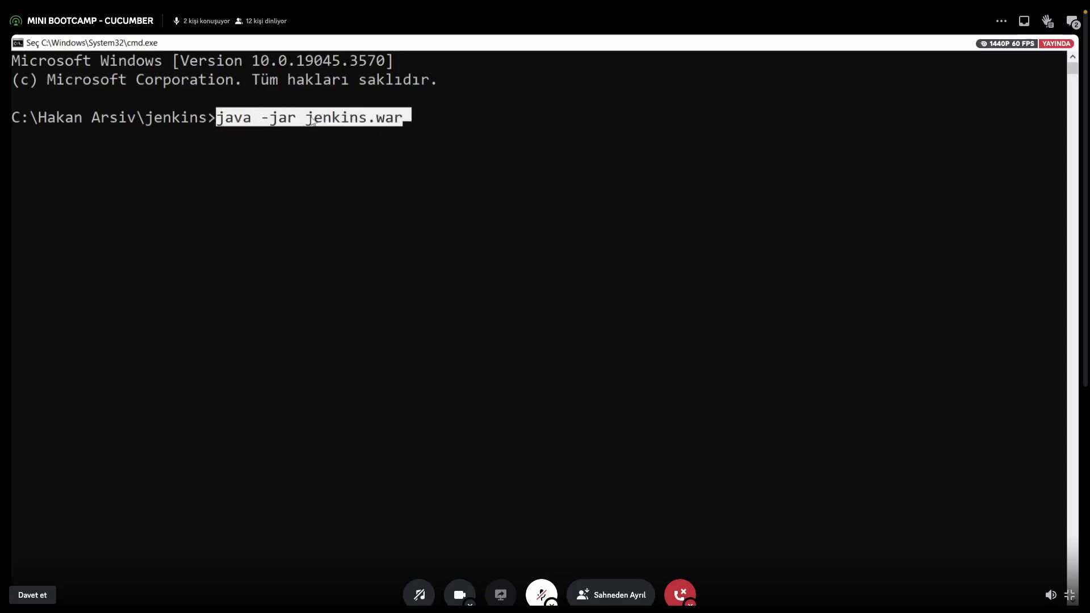
pyautogui.click(254, 122)
pyautogui.click(300, 120)
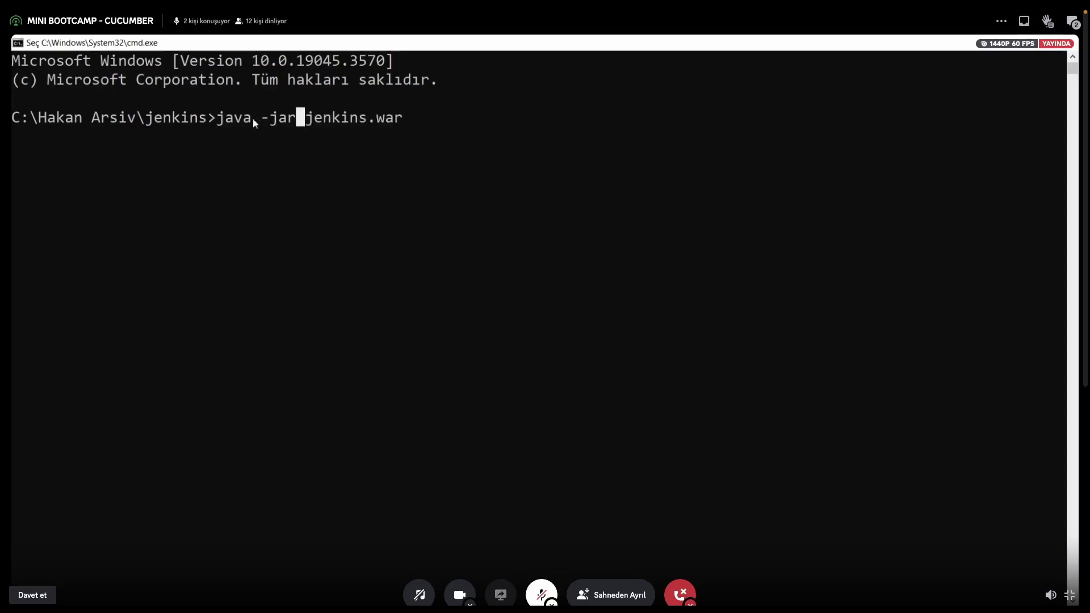
pyautogui.moveTo(219, 118)
pyautogui.mouseDown()
pyautogui.moveTo(405, 132)
pyautogui.moveTo(417, 122)
pyautogui.mouseUp()
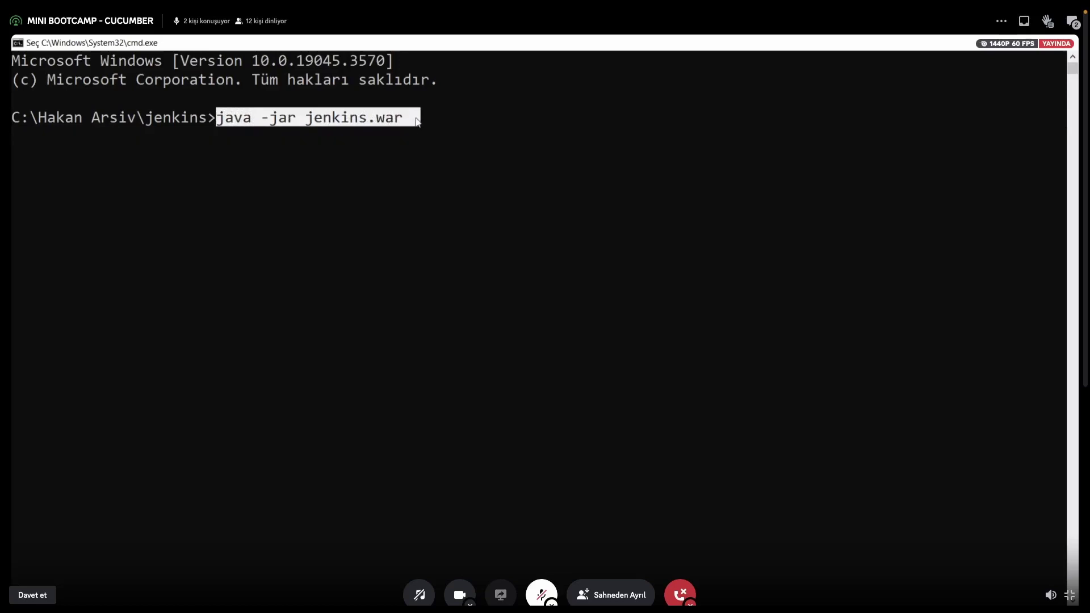
pyautogui.hotkey('ctrl', 'c')
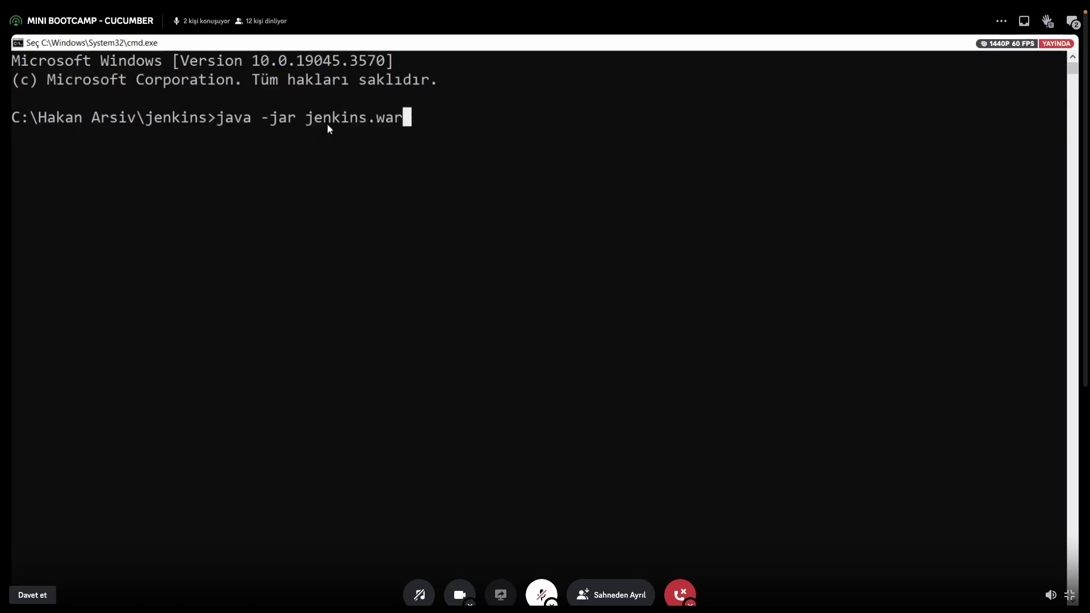
pyautogui.click(302, 120)
pyautogui.moveTo(306, 120); pyautogui.dragTo(371, 122)
pyautogui.click(370, 122)
pyautogui.click(407, 120)
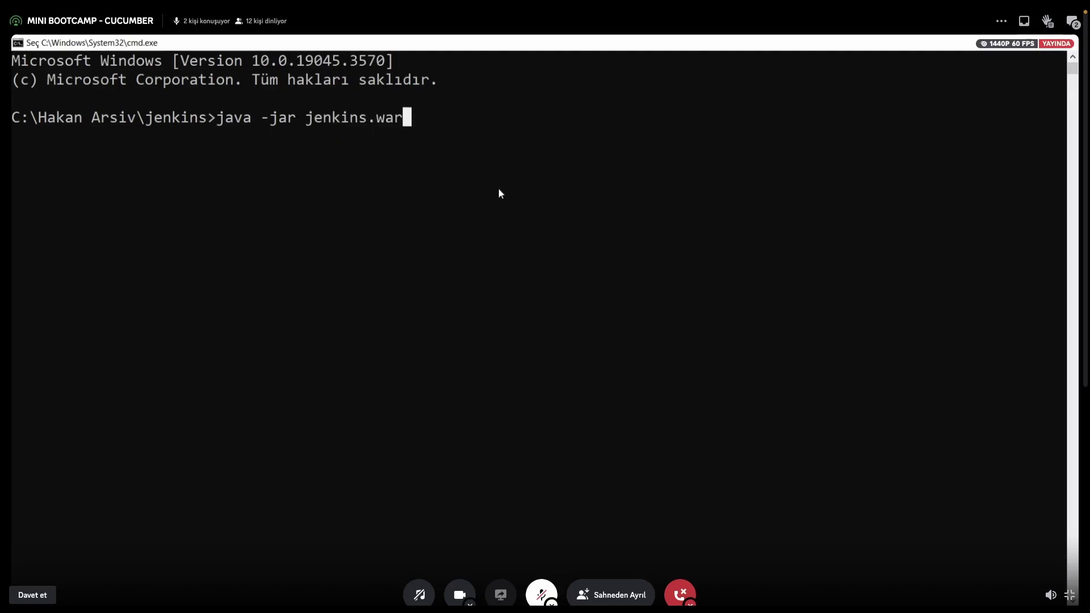
pyautogui.press('Escape')
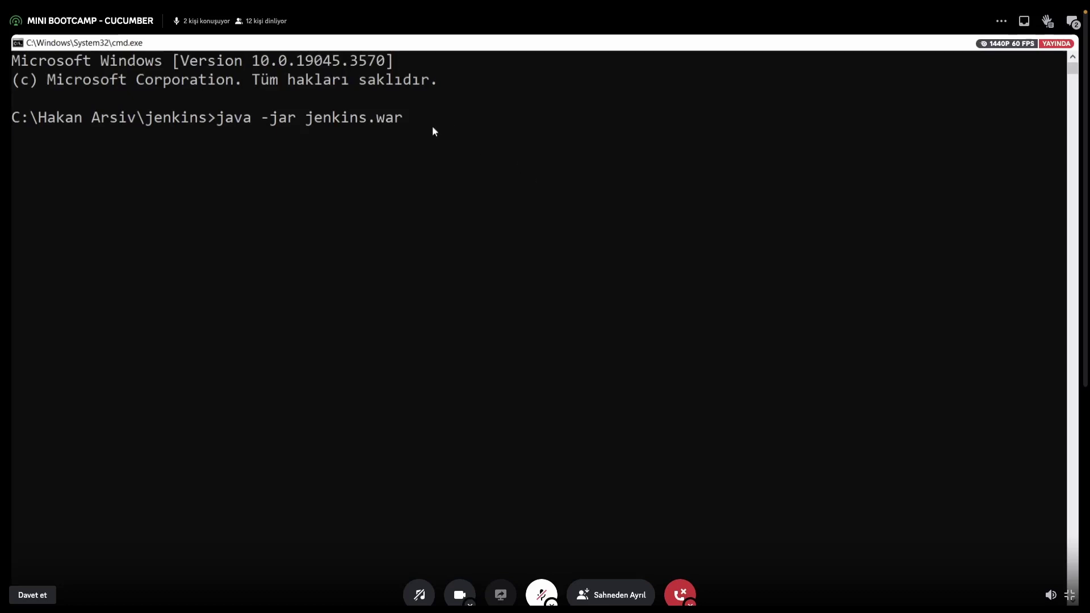
# Run java -jar jenkins.war to start Jenkins and scroll through the startup log.
pyautogui.press('Return')
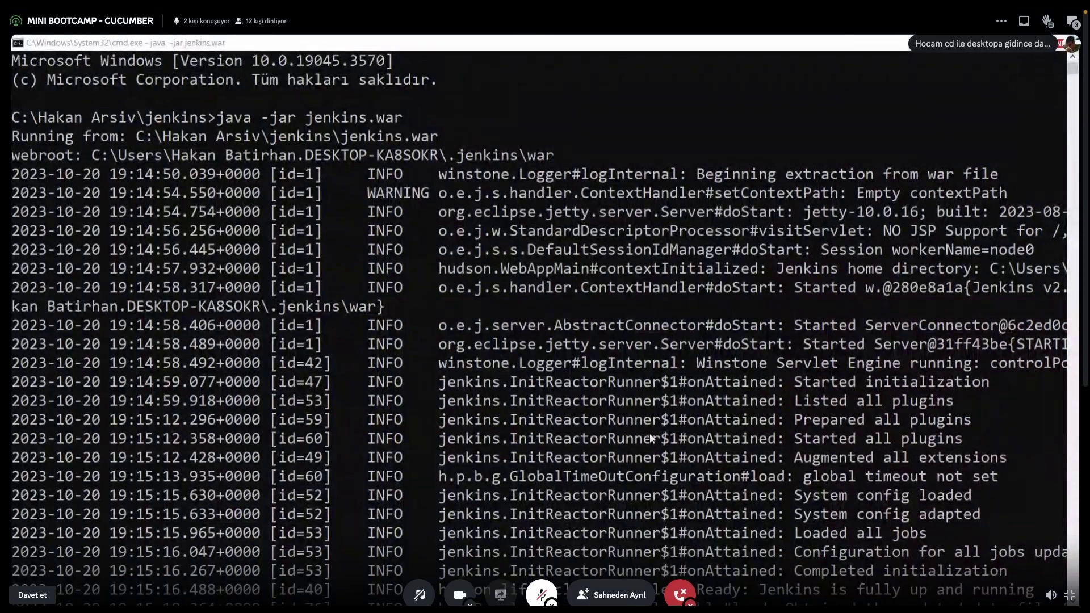
pyautogui.scroll(-4, 853, 394)
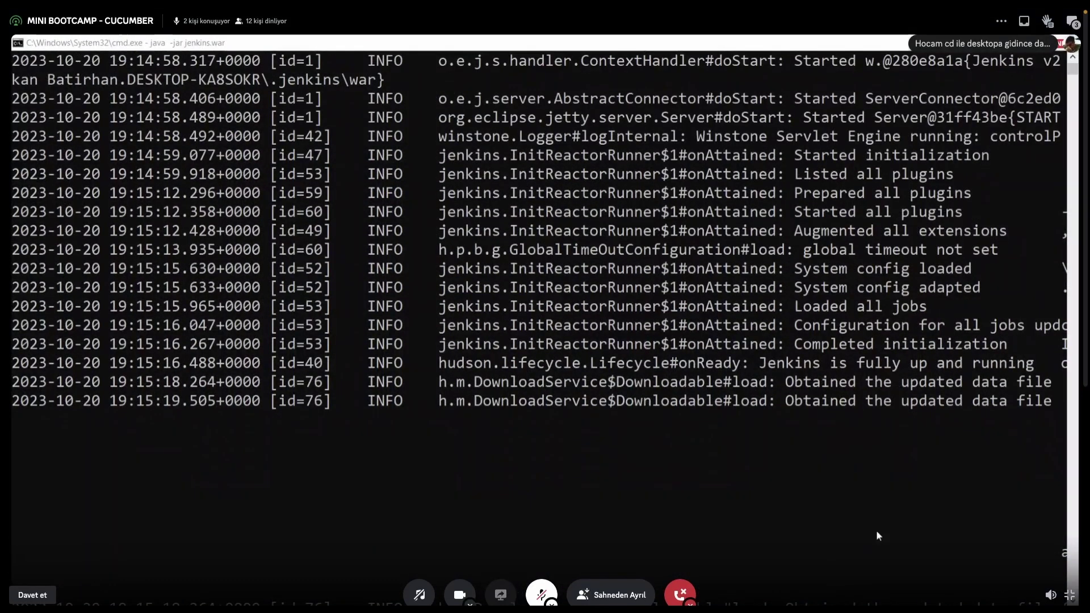
pyautogui.scroll(-6, 876, 530)
pyautogui.scroll(2, 848, 522)
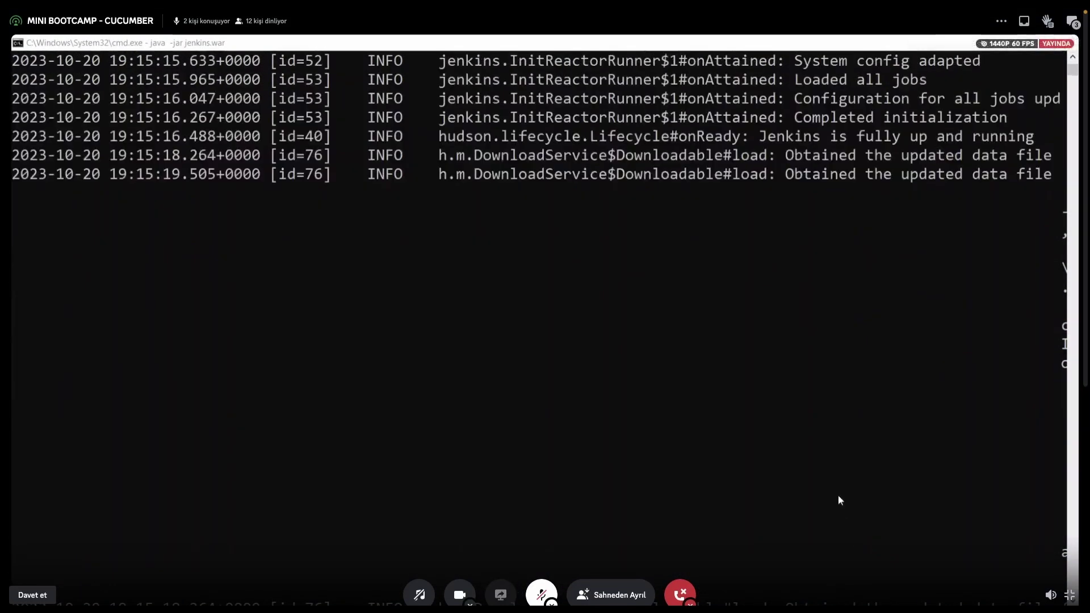
pyautogui.scroll(2, 851, 389)
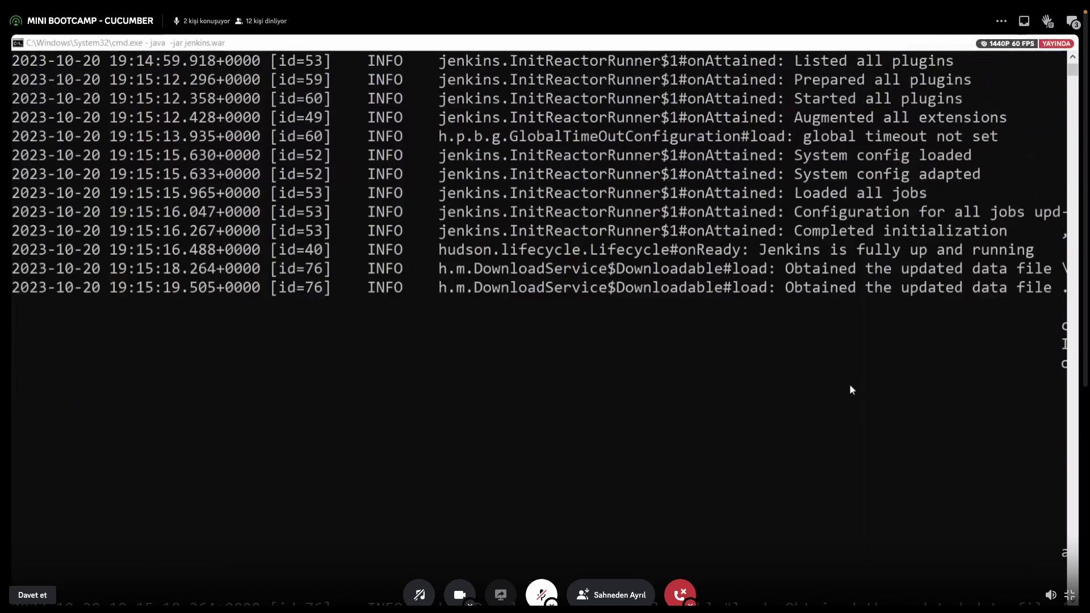
pyautogui.keyDown('ctrl'); pyautogui.scroll(-1, 852, 388); pyautogui.keyUp('ctrl')
pyautogui.keyDown('ctrl'); pyautogui.scroll(-1, 850, 384); pyautogui.keyUp('ctrl')
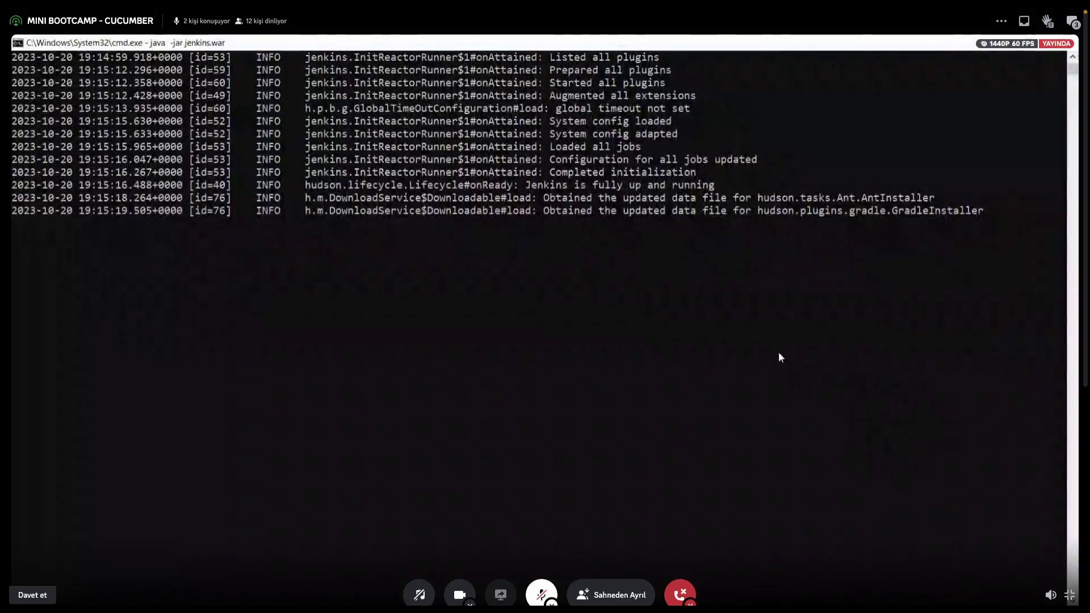
pyautogui.scroll(1, 760, 337)
# Highlight 'Jenkins is fully up and running' and return to the jenkins.war page in Chrome.
pyautogui.moveTo(545, 250); pyautogui.dragTo(736, 258)
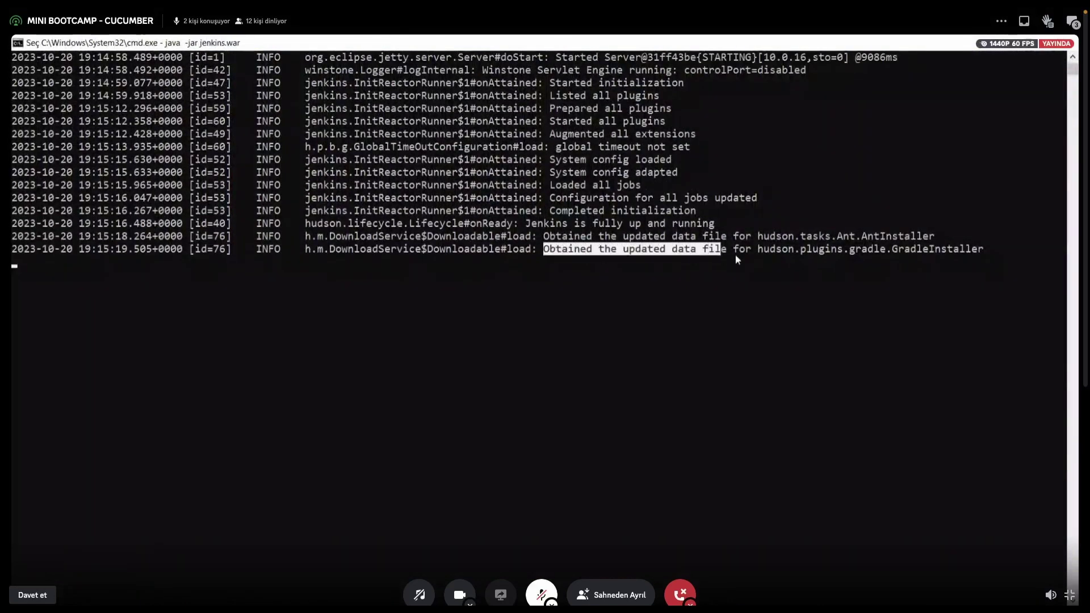
pyautogui.moveTo(525, 223); pyautogui.dragTo(713, 226)
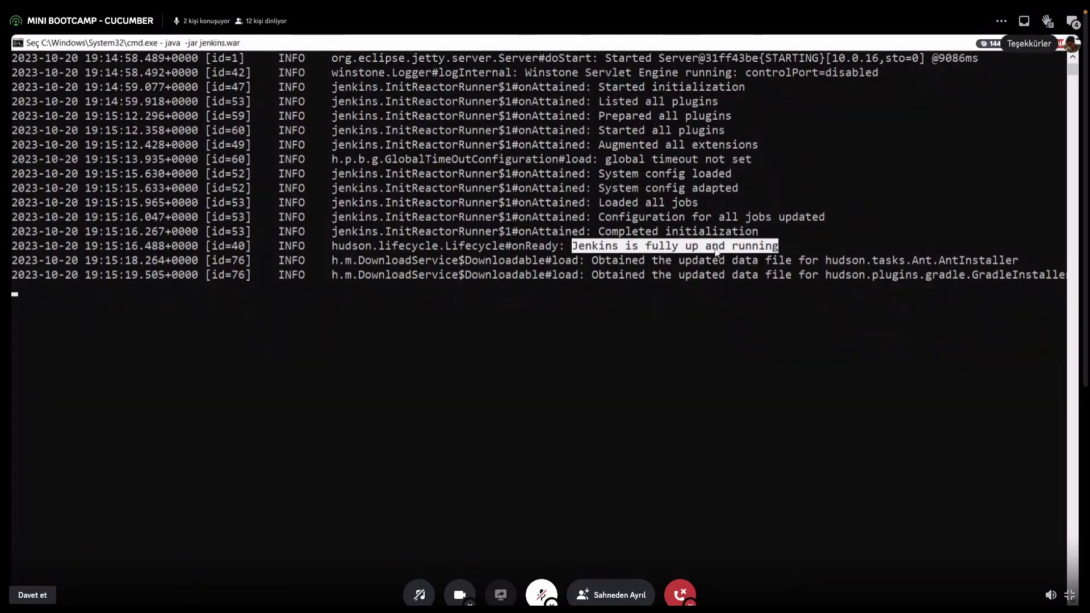
pyautogui.scroll(1, 715, 253)
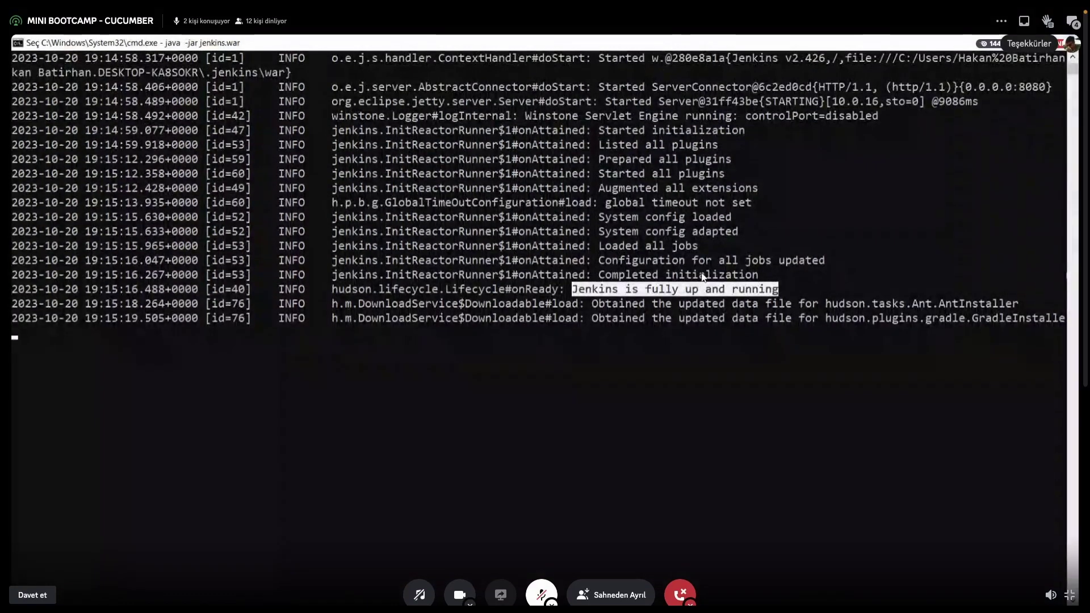
pyautogui.scroll(-1, 738, 289)
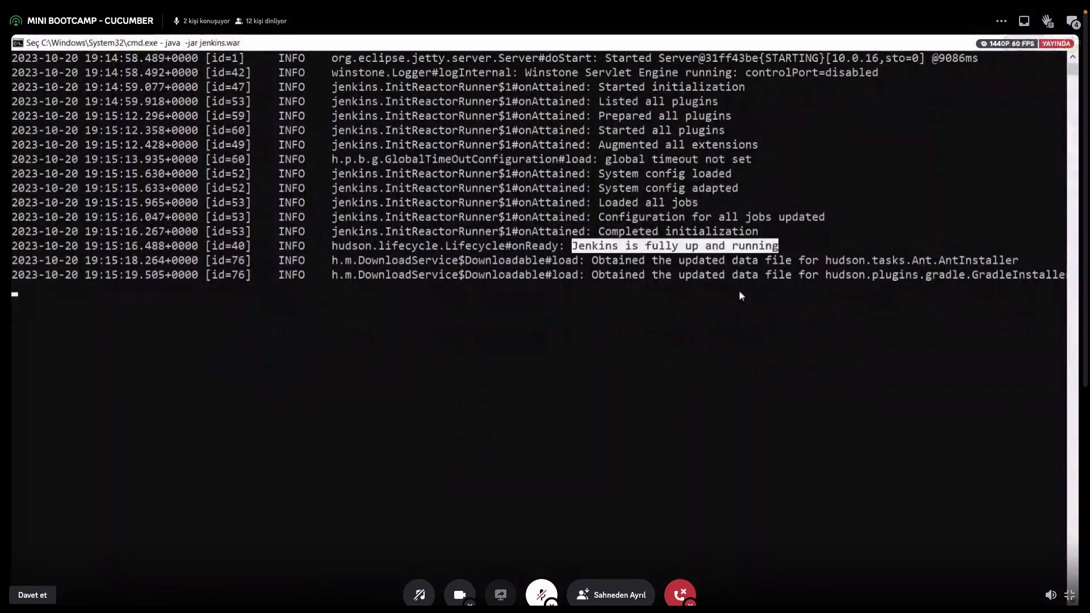
pyautogui.hotkey('alt', 'Tab')
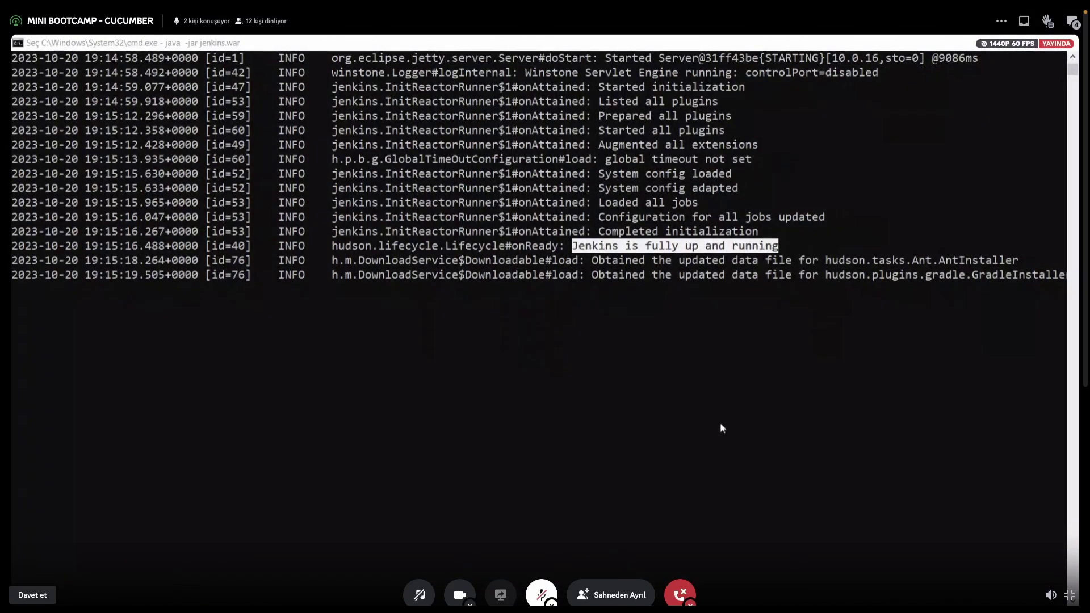
pyautogui.click(308, 597)
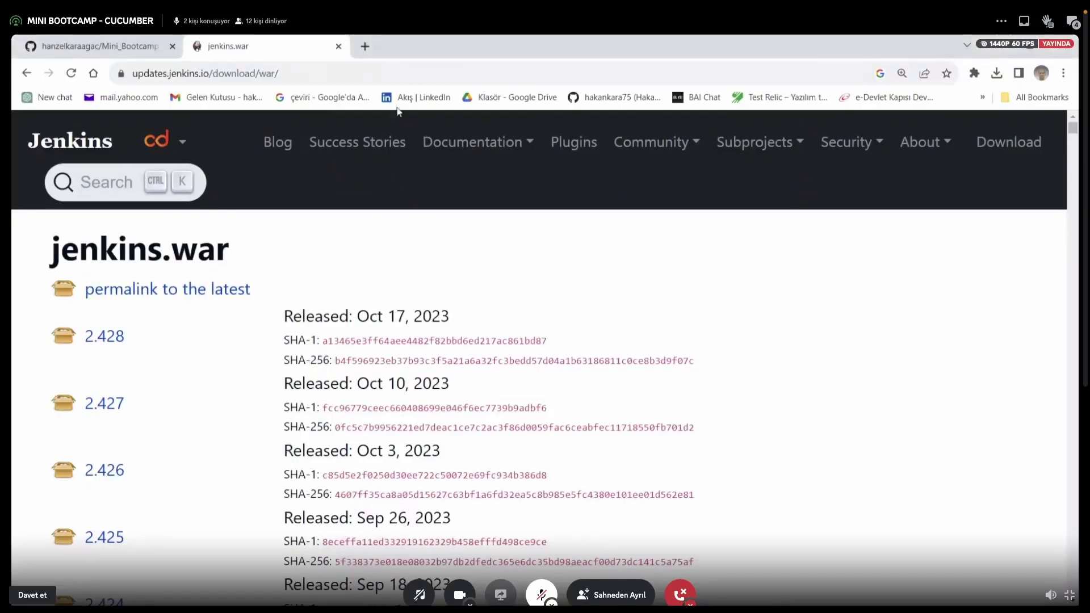
# Load localhost:8080 from the address bar's autocomplete to show the Jenkins dashboard.
pyautogui.click(303, 73)
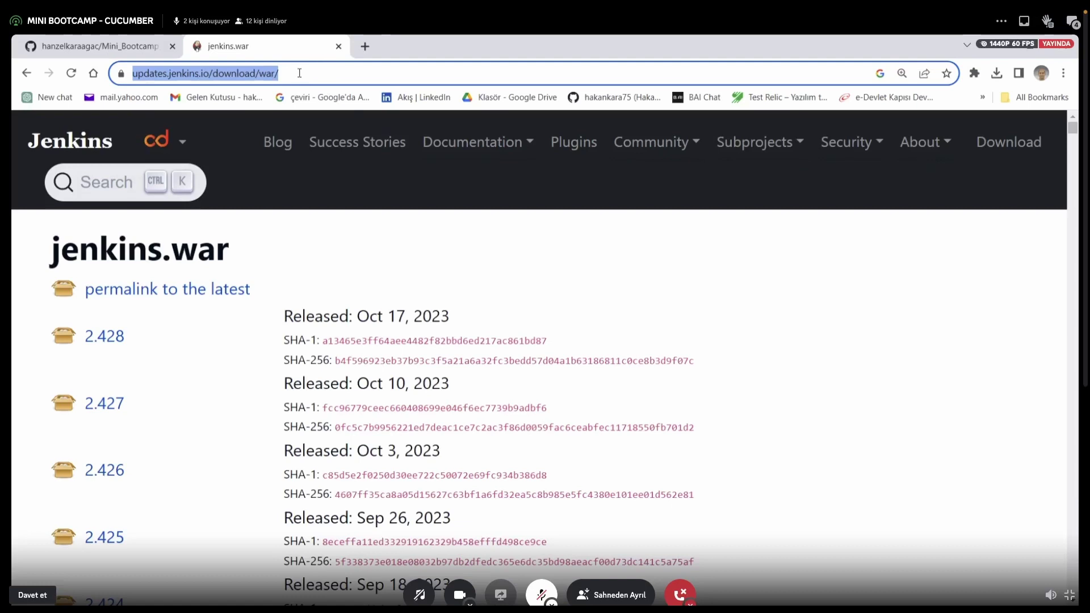
pyautogui.write('localhost:8080')
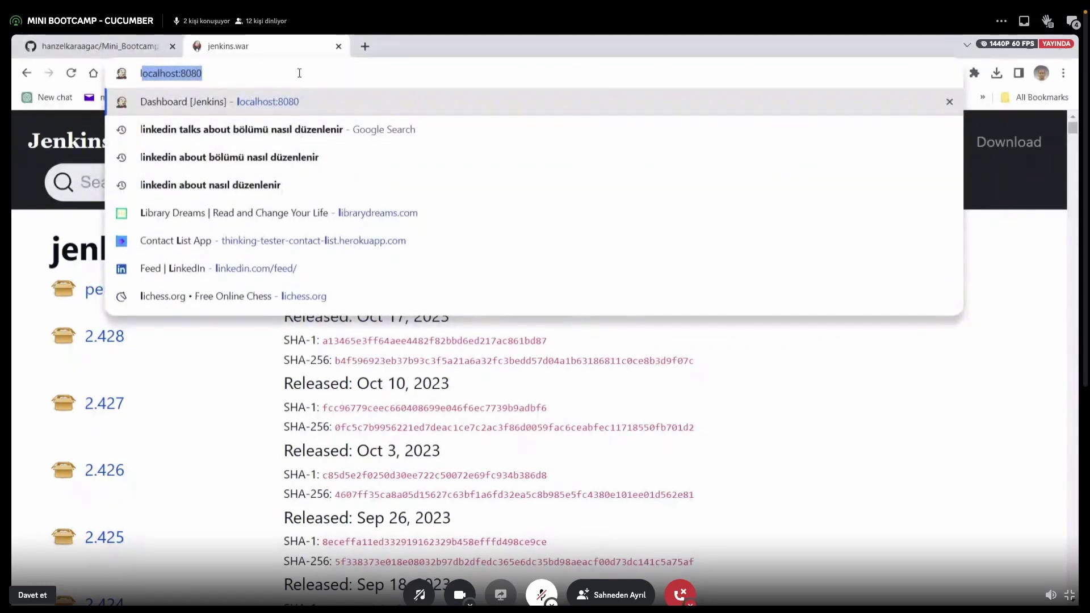
pyautogui.click(201, 79)
pyautogui.doubleClick(212, 74)
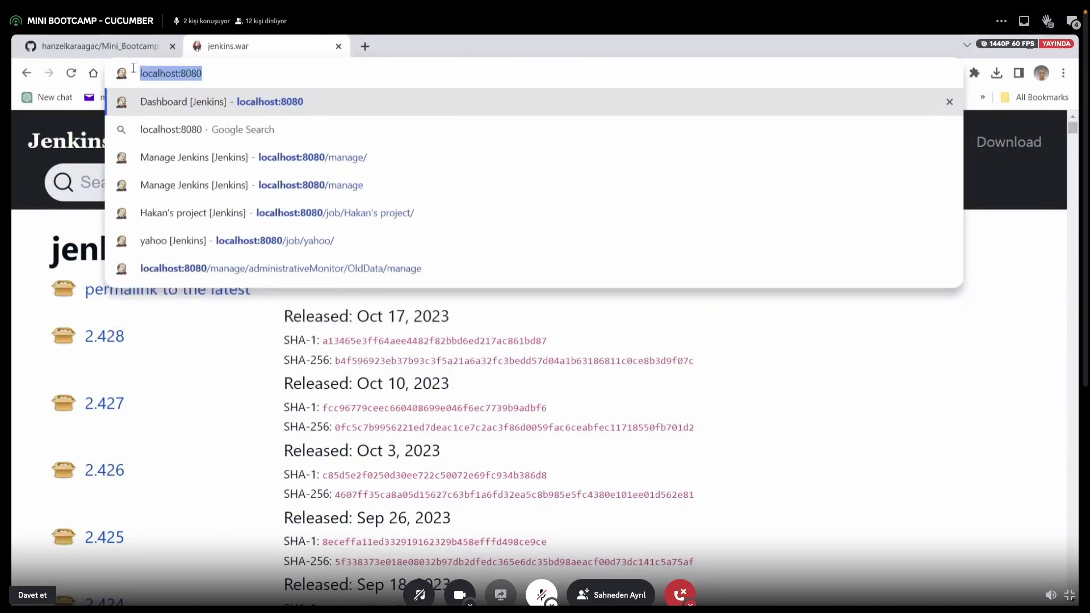
pyautogui.click(250, 76)
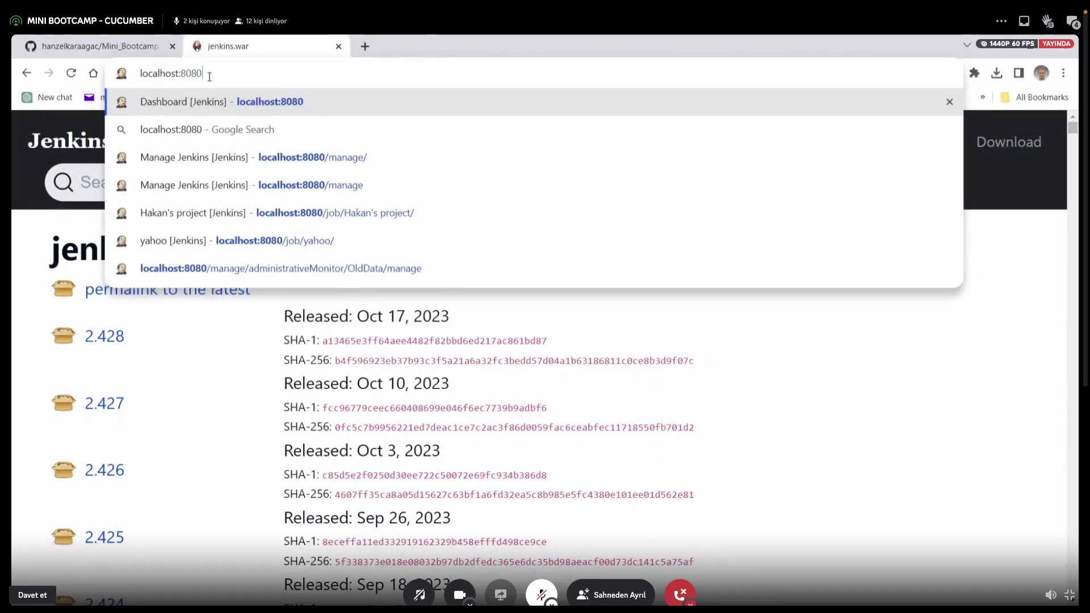
pyautogui.press('Return')
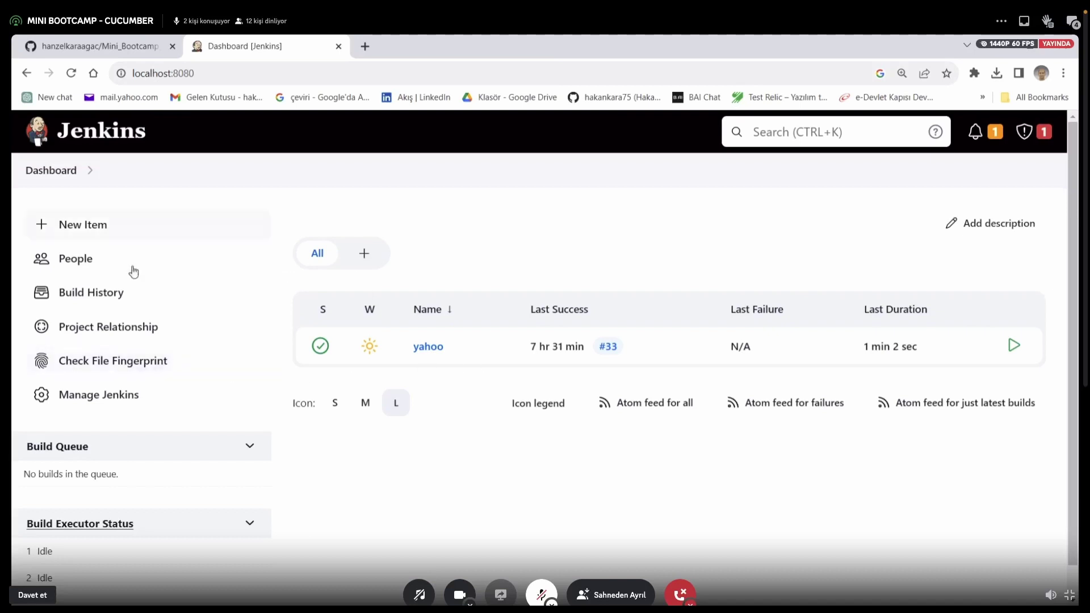
# Open Manage Jenkins and start downloading the newer 2.428 war file.
pyautogui.click(111, 403)
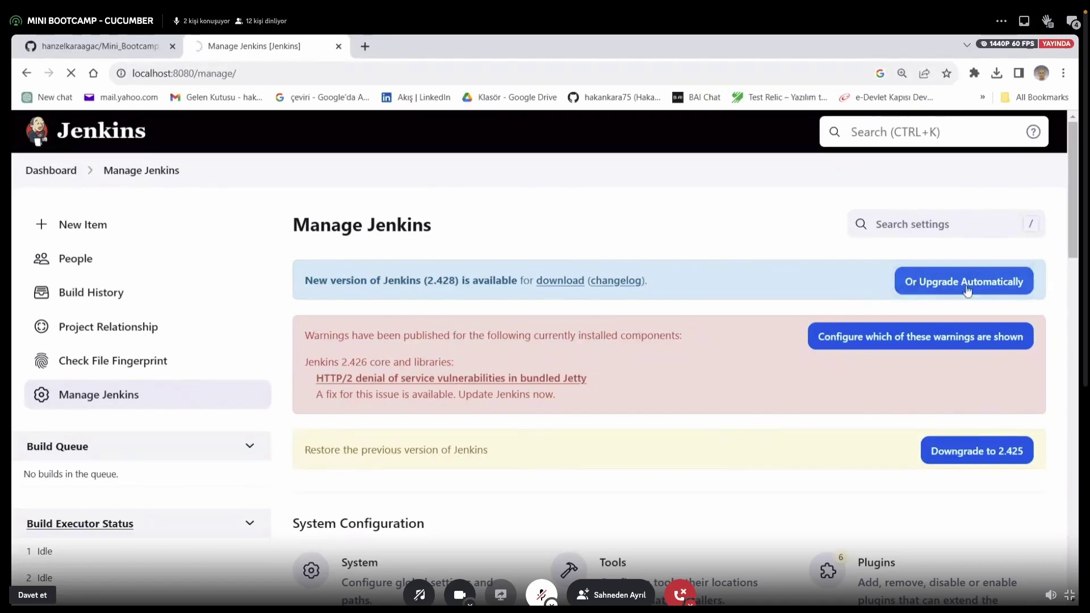
pyautogui.click(556, 286)
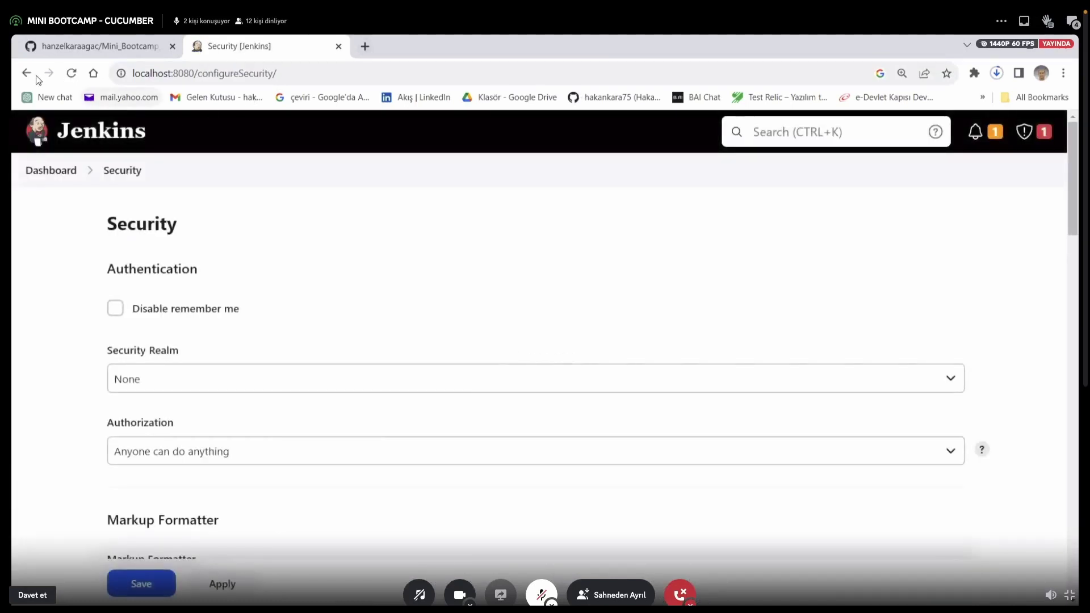
pyautogui.click(35, 76)
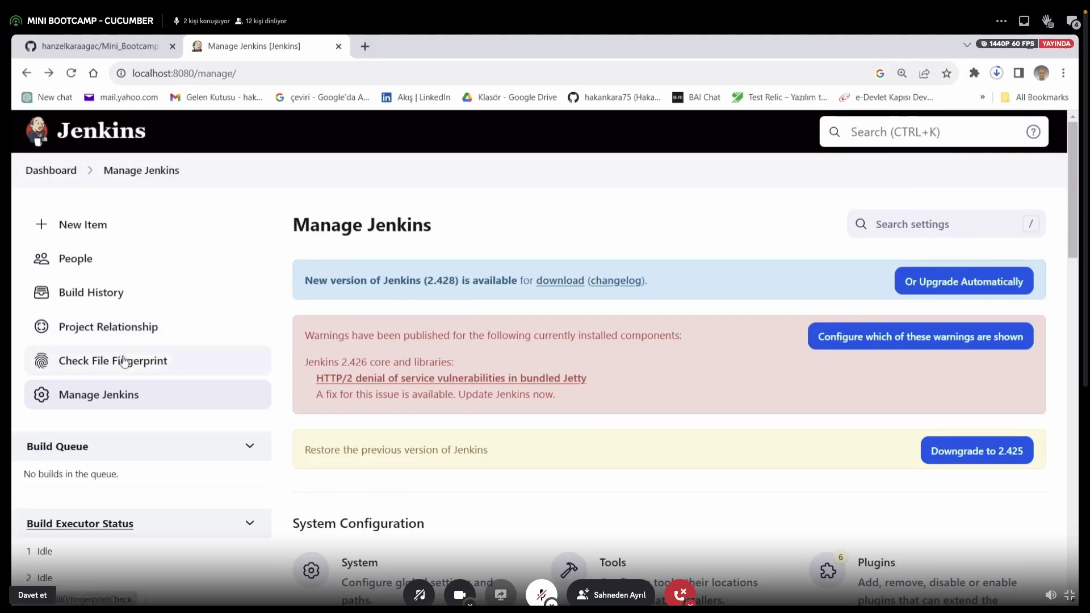
# Return to Manage Jenkins and scroll down to the System, Tools, Plugins and Nodes tiles.
pyautogui.scroll(-1, 230, 385)
pyautogui.scroll(1, 250, 390)
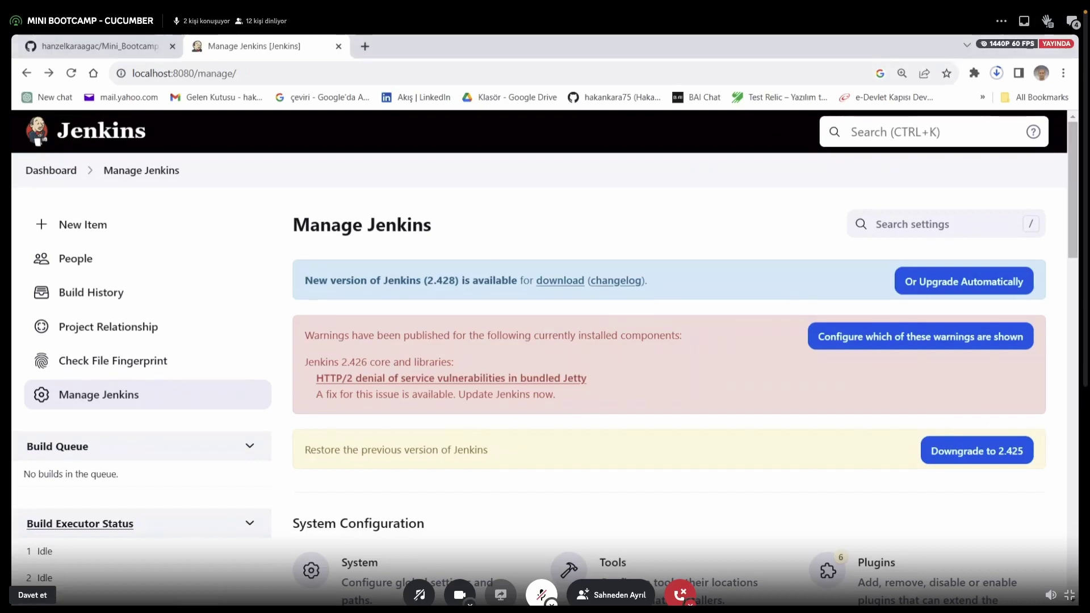
pyautogui.scroll(-3, 295, 284)
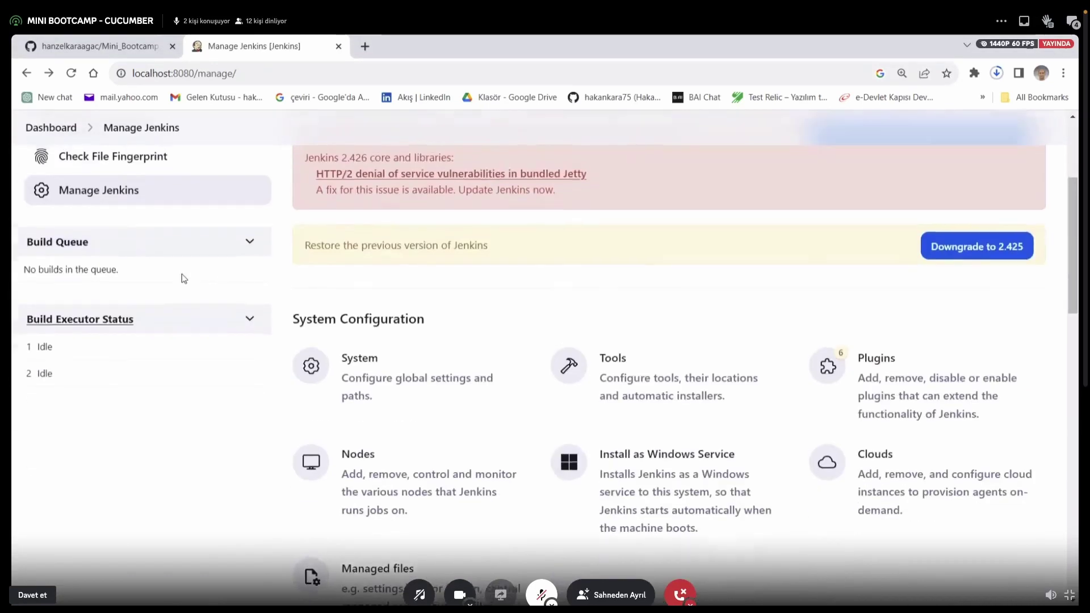
pyautogui.scroll(3, 182, 275)
pyautogui.click(124, 397)
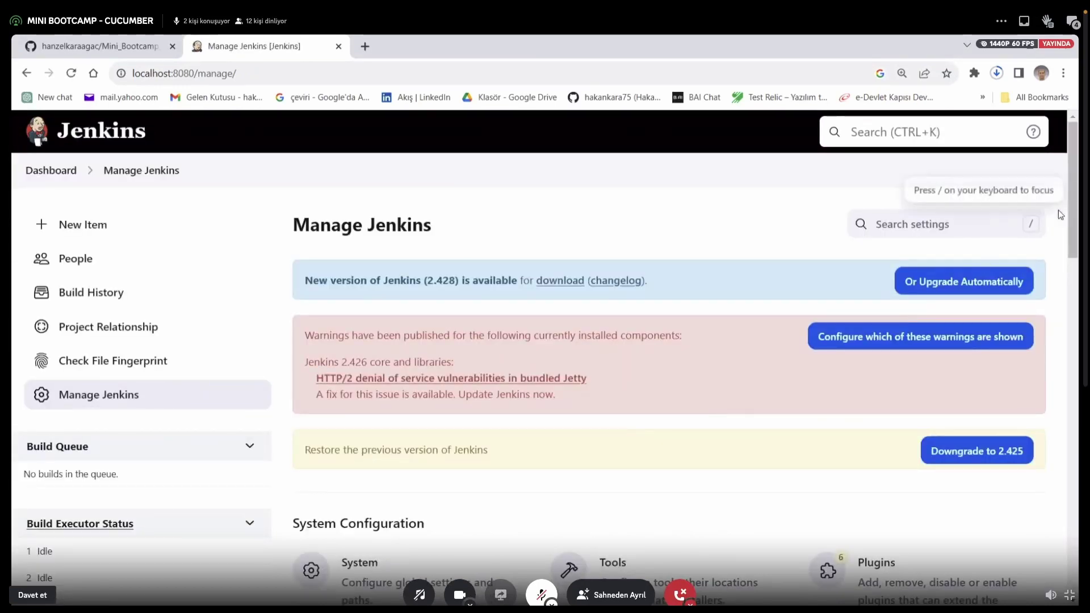
pyautogui.moveTo(1074, 208); pyautogui.dragTo(1074, 256)
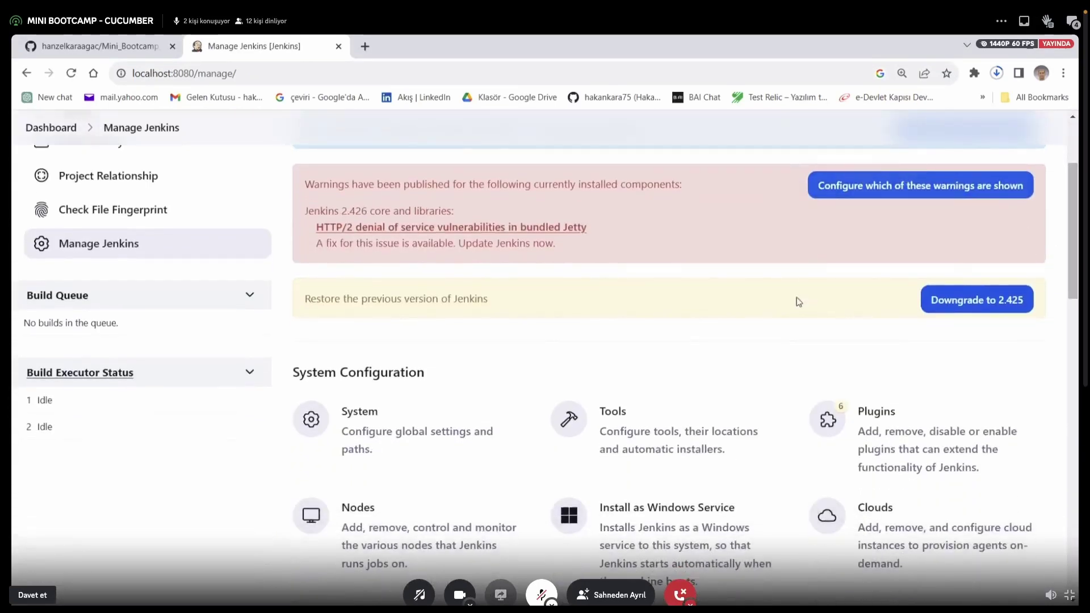
pyautogui.scroll(-1, 621, 430)
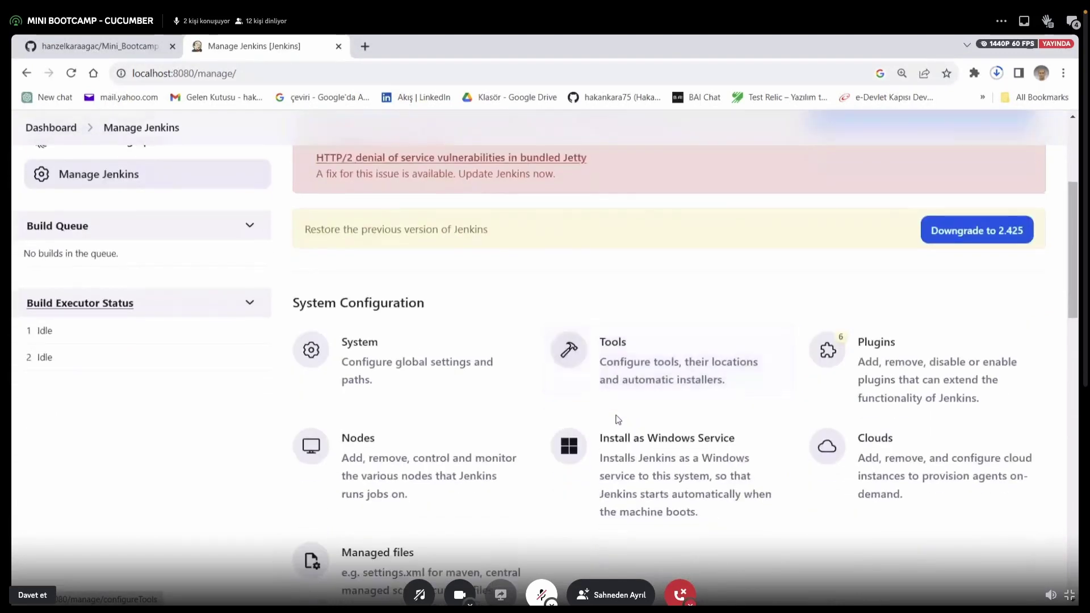
# Open the Tools configuration page and scroll down to JDK installations.
pyautogui.click(617, 363)
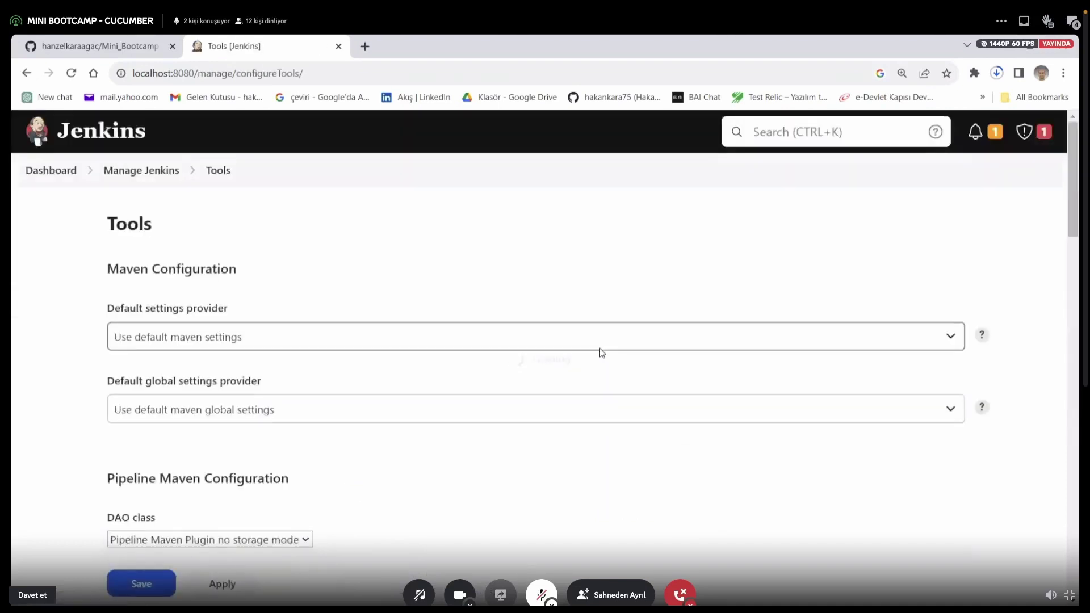
pyautogui.scroll(-3, 568, 343)
pyautogui.scroll(4, 541, 339)
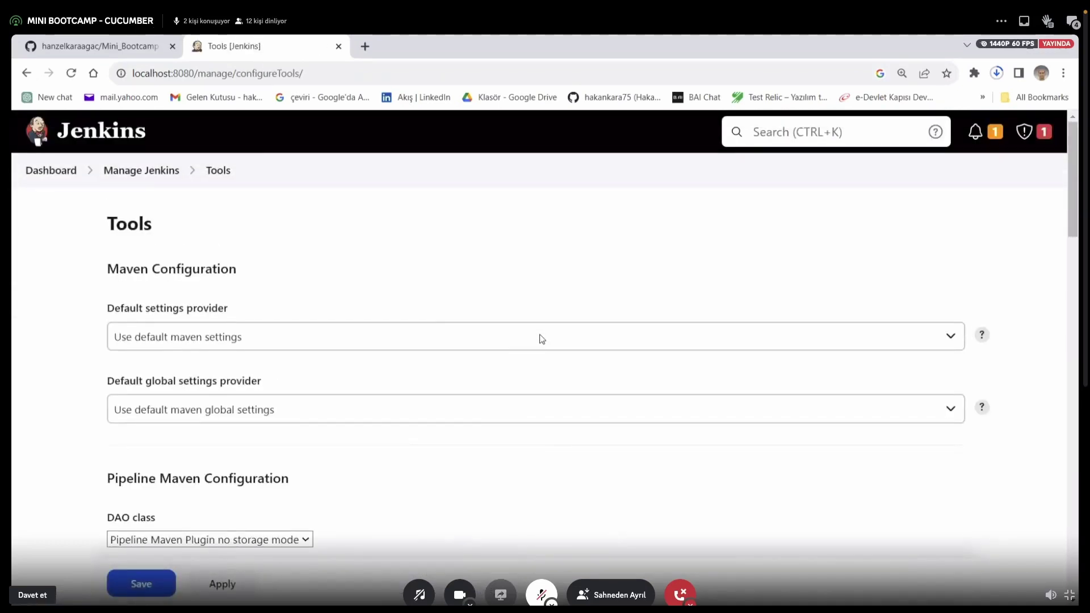
pyautogui.scroll(-2, 520, 348)
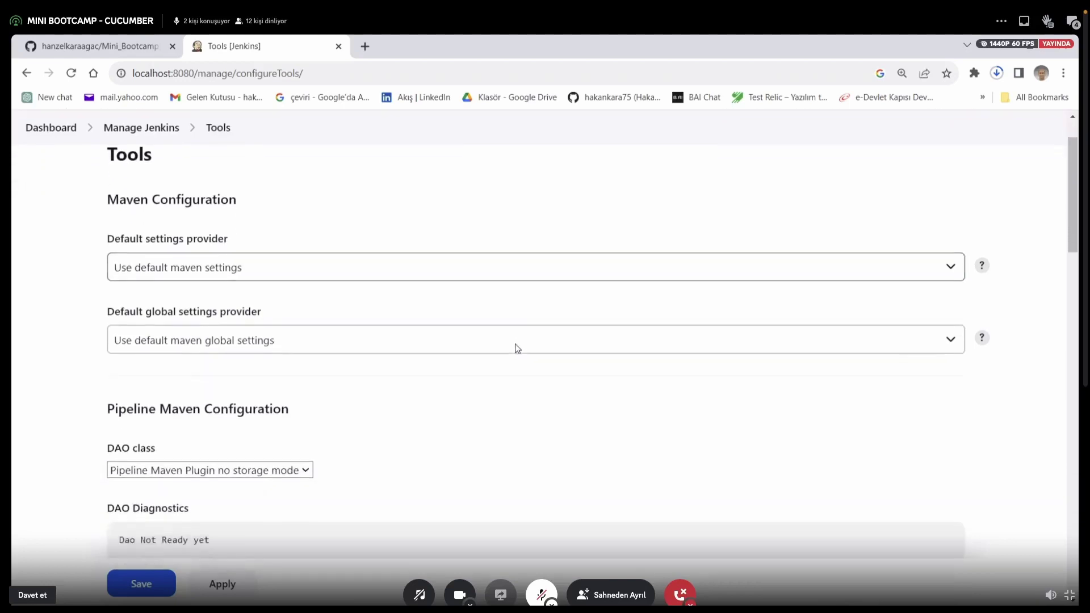
pyautogui.scroll(-3, 445, 331)
pyautogui.scroll(-1, 425, 328)
pyautogui.scroll(-3, 420, 328)
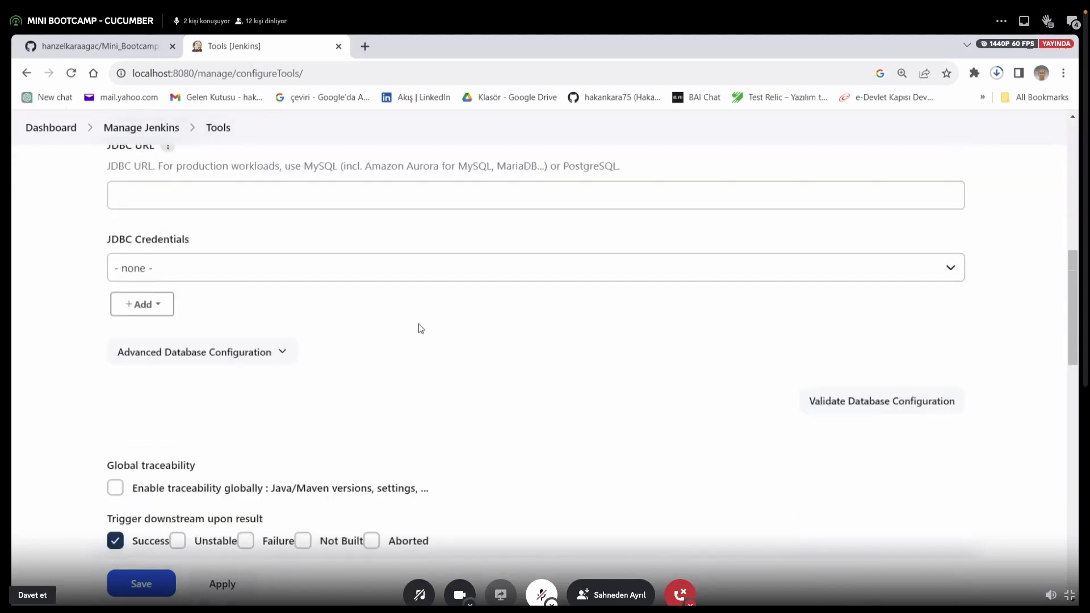
pyautogui.scroll(-1, 420, 328)
pyautogui.scroll(-2, 420, 328)
pyautogui.scroll(-1, 420, 328)
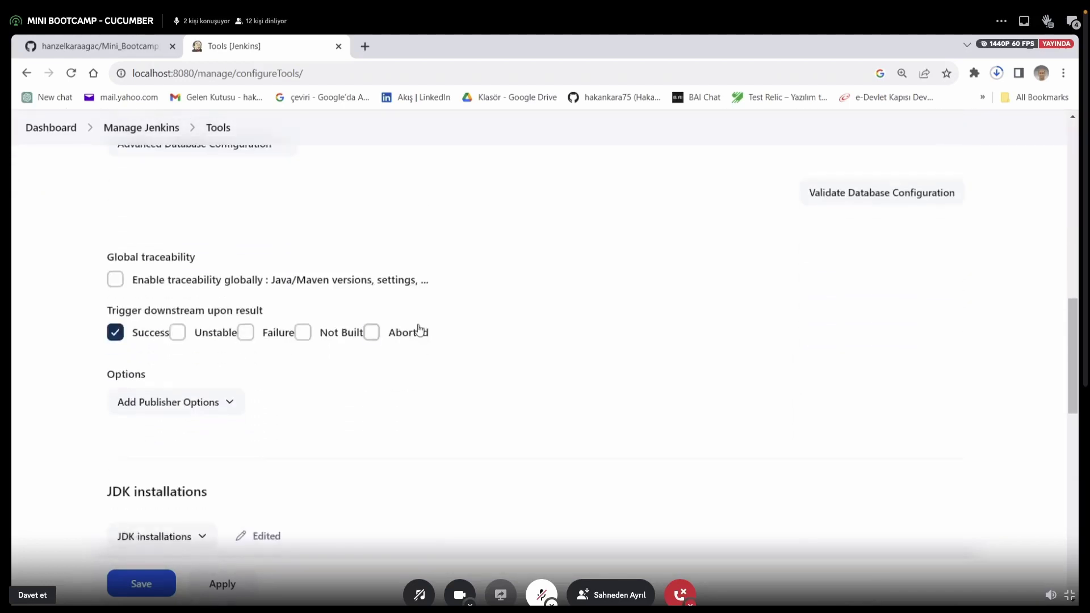
pyautogui.scroll(-1, 420, 328)
pyautogui.scroll(-3, 419, 330)
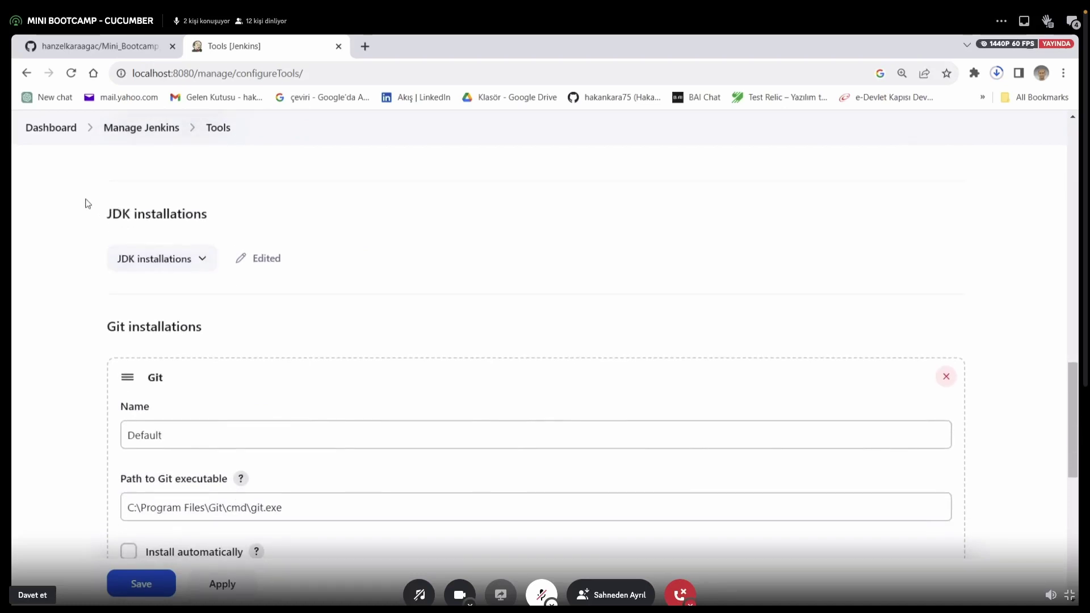
# Expand JDK installations and select the JDK 11 name and its JAVA_HOME C:\Program Files\Java\jdk-11.
pyautogui.moveTo(87, 202); pyautogui.dragTo(243, 276)
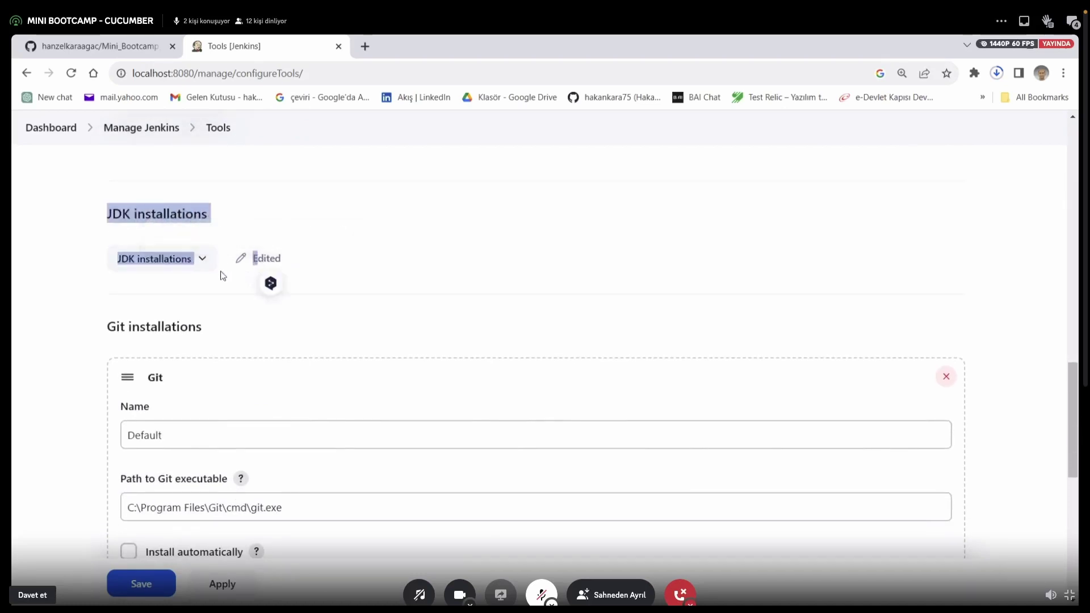
pyautogui.click(199, 258)
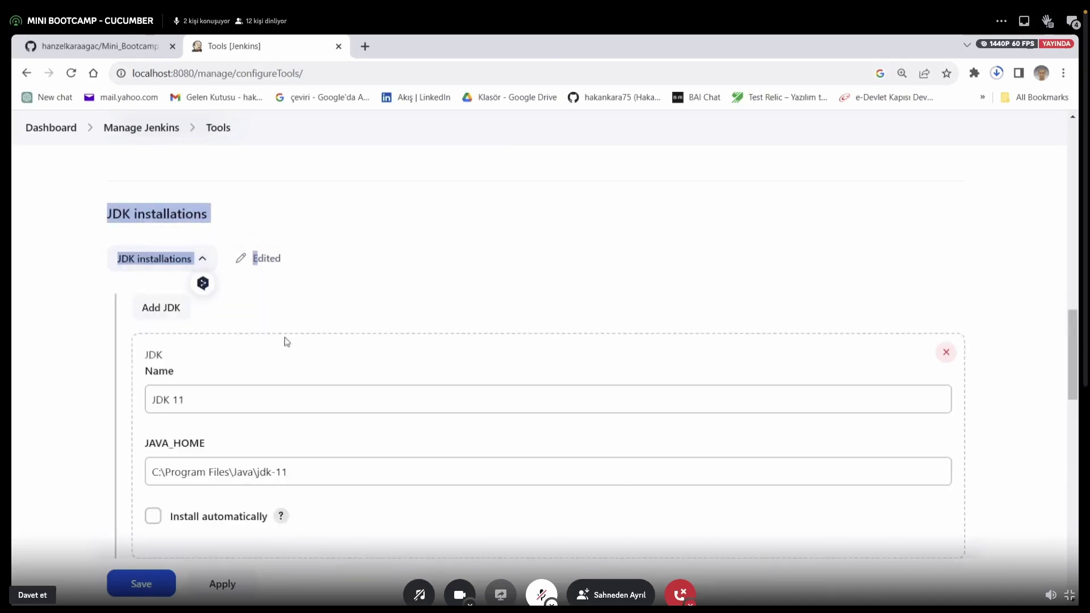
pyautogui.scroll(-1, 299, 313)
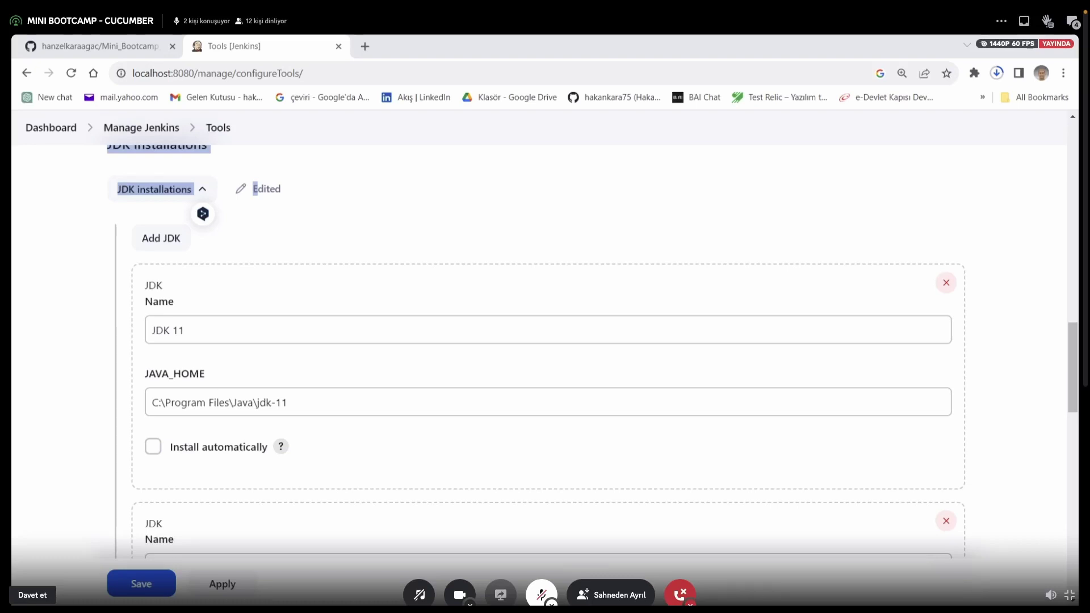
pyautogui.click(301, 397)
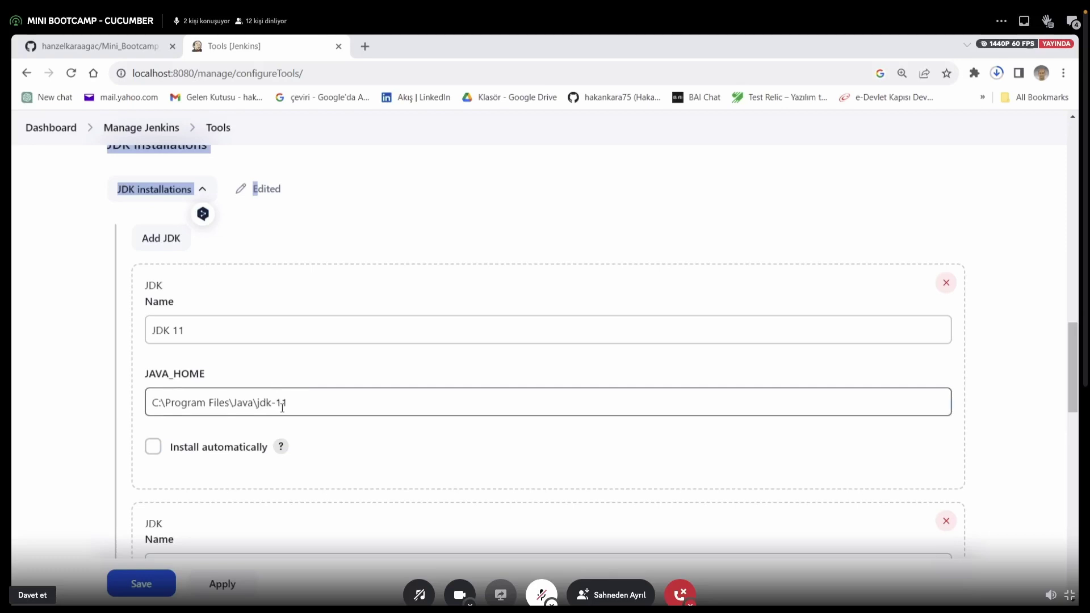
pyautogui.click(200, 333)
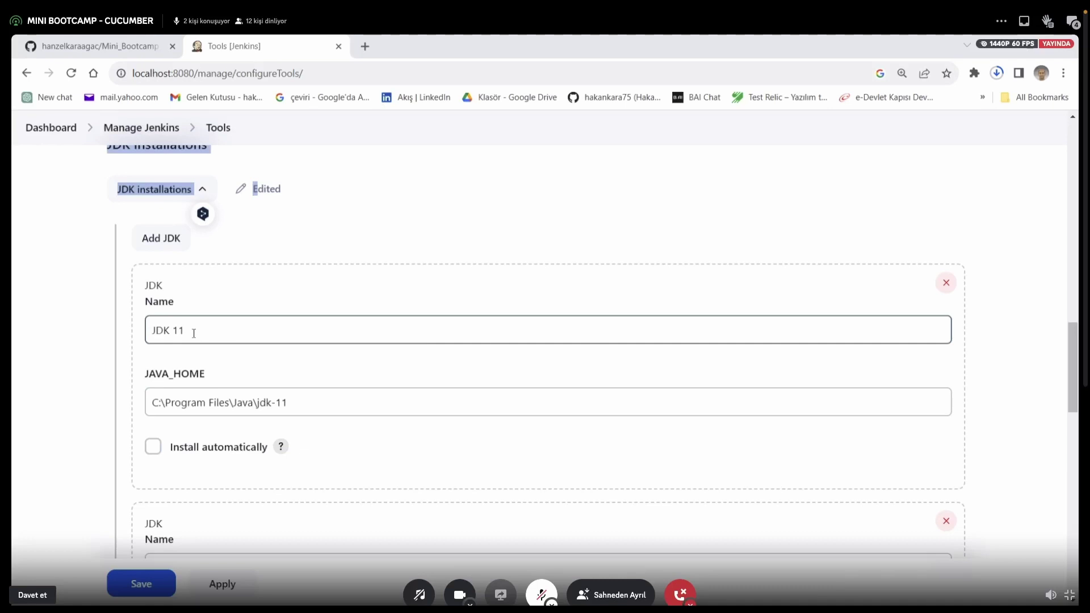
pyautogui.moveTo(193, 333); pyautogui.dragTo(148, 333)
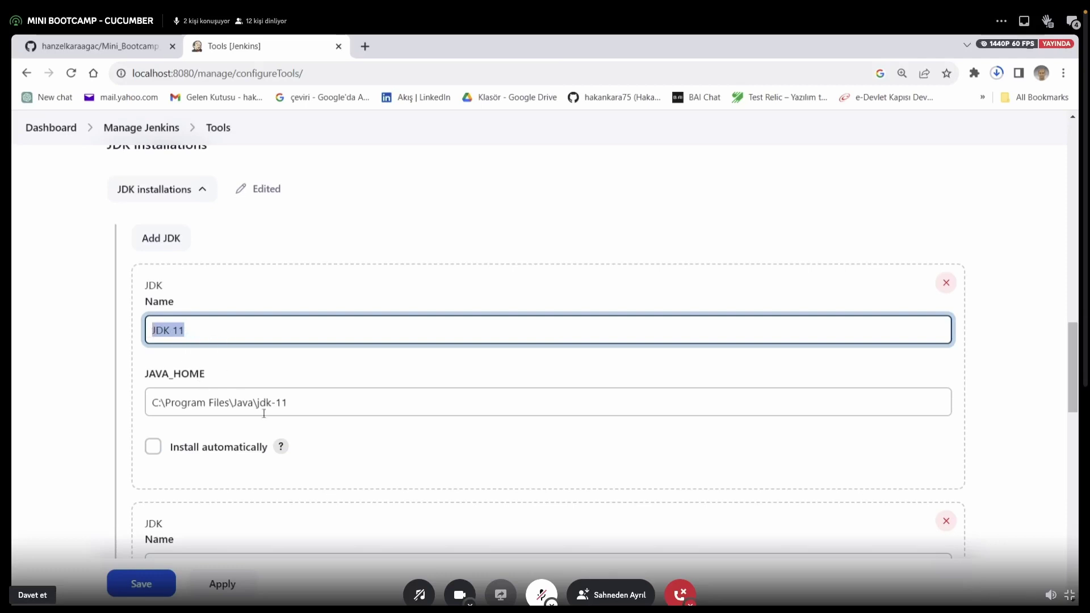
pyautogui.moveTo(293, 402); pyautogui.dragTo(145, 408)
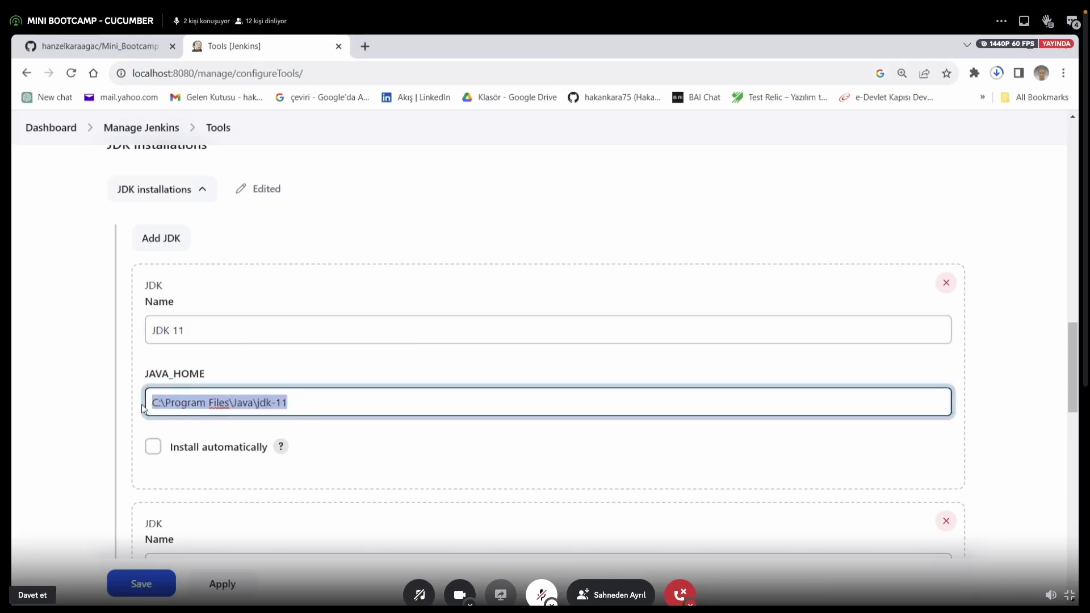
pyautogui.click(157, 575)
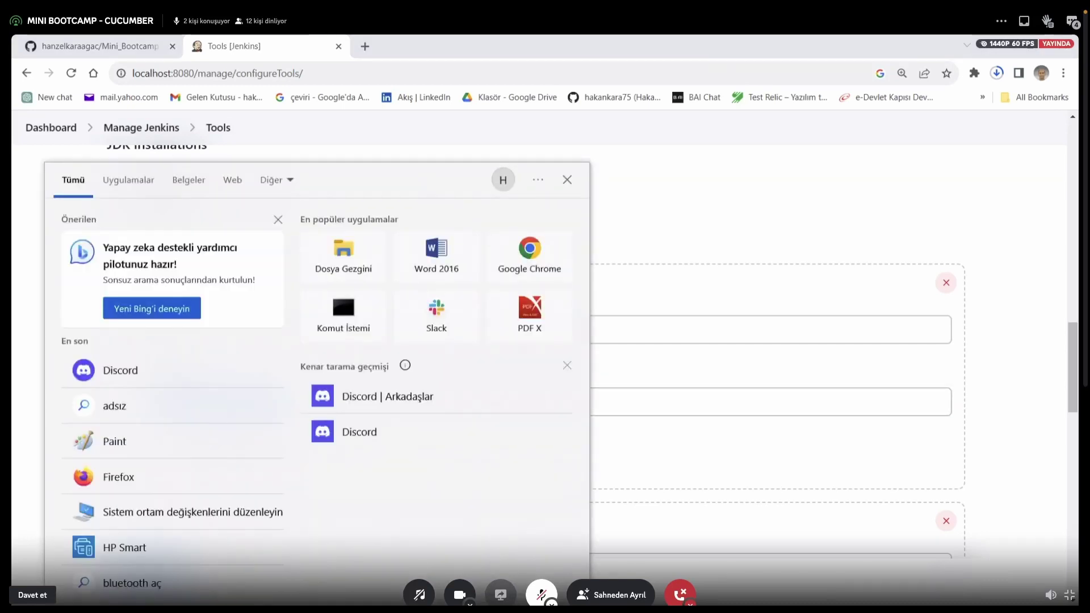
pyautogui.write('ortam')
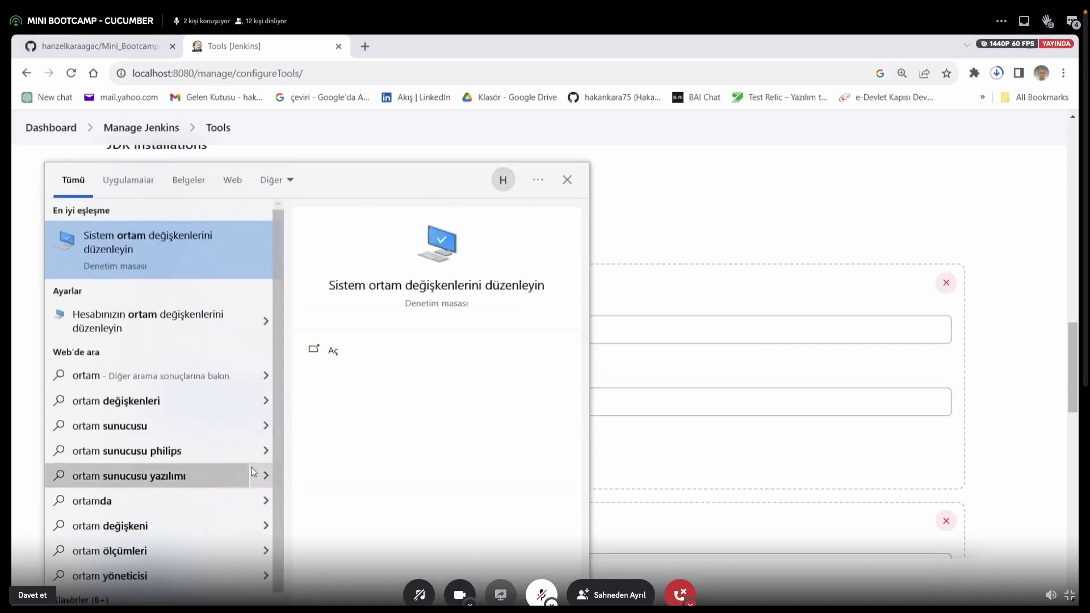
pyautogui.click(431, 289)
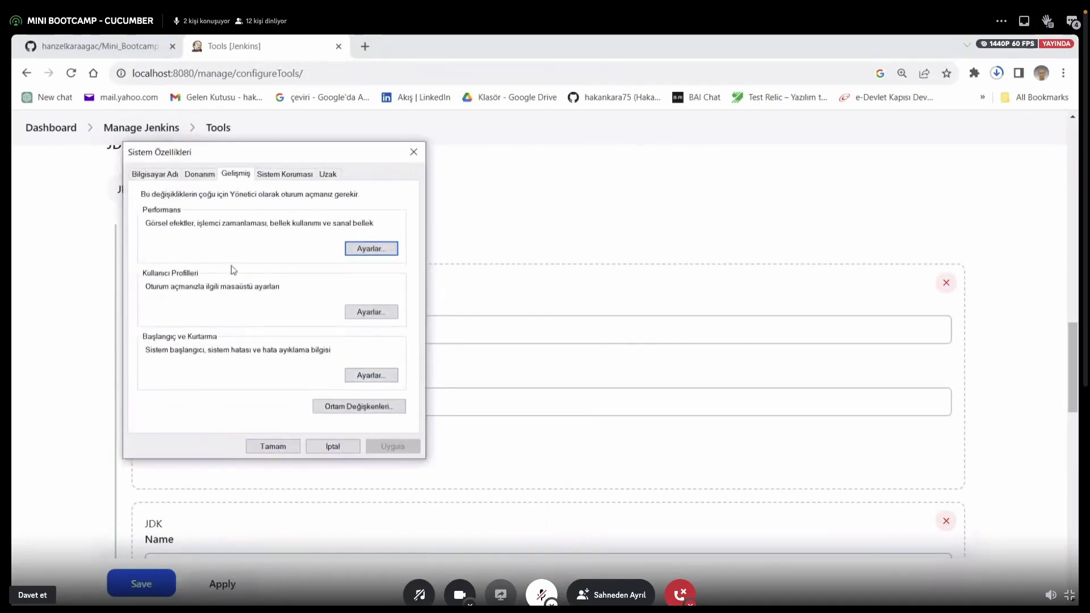
pyautogui.click(341, 410)
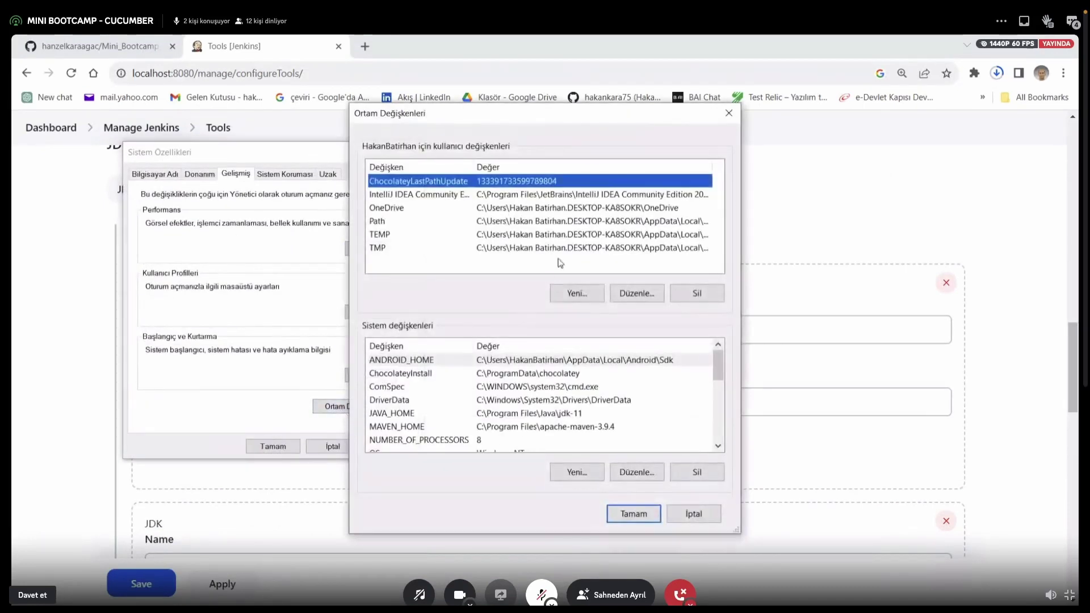
pyautogui.click(470, 222)
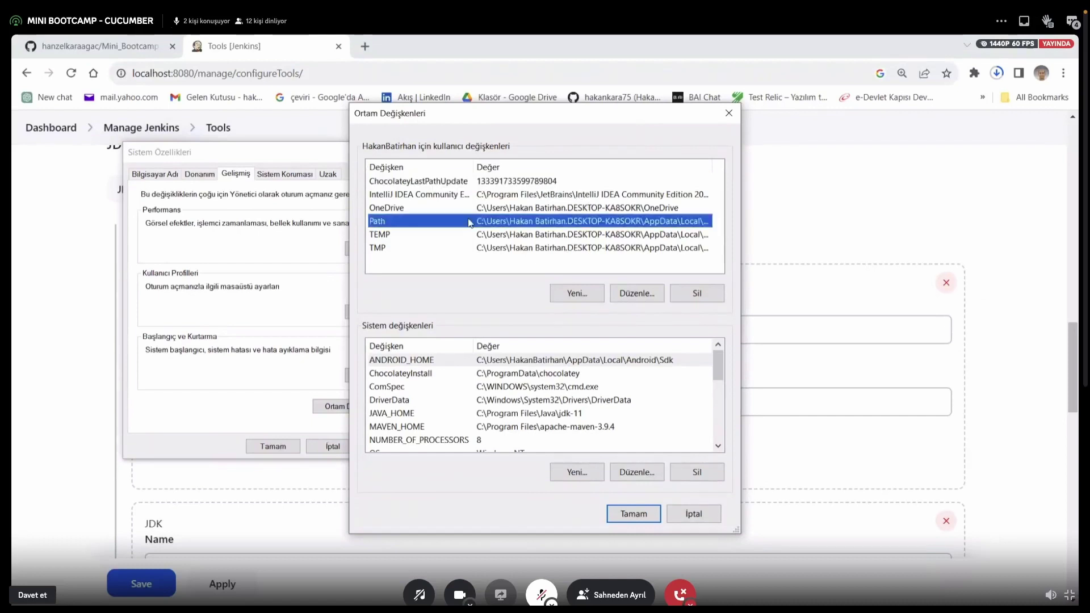
pyautogui.click(548, 415)
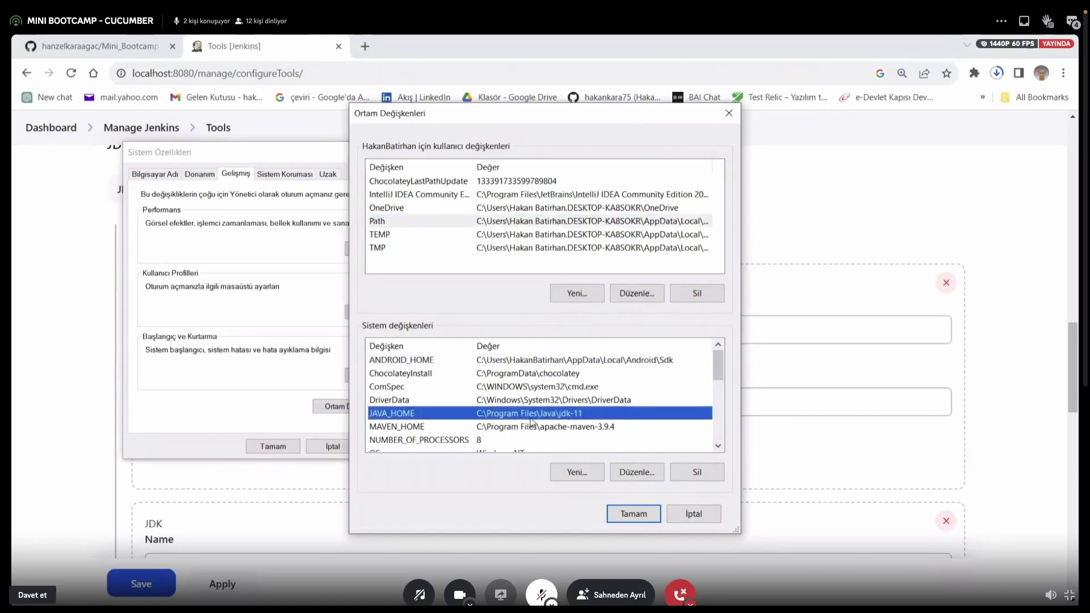
pyautogui.click(465, 222)
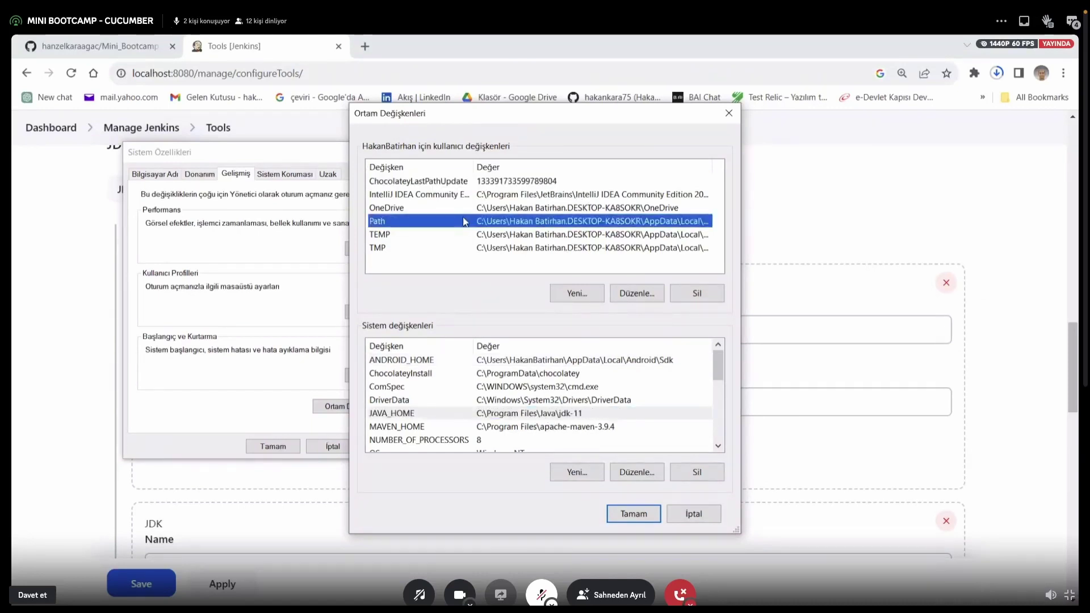
pyautogui.click(534, 416)
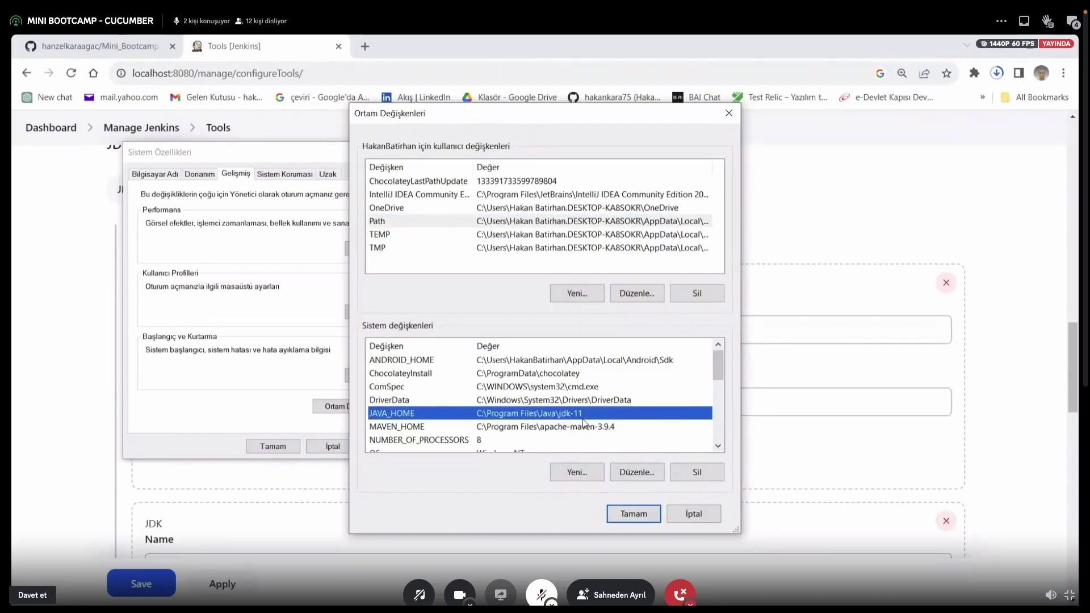
pyautogui.click(681, 514)
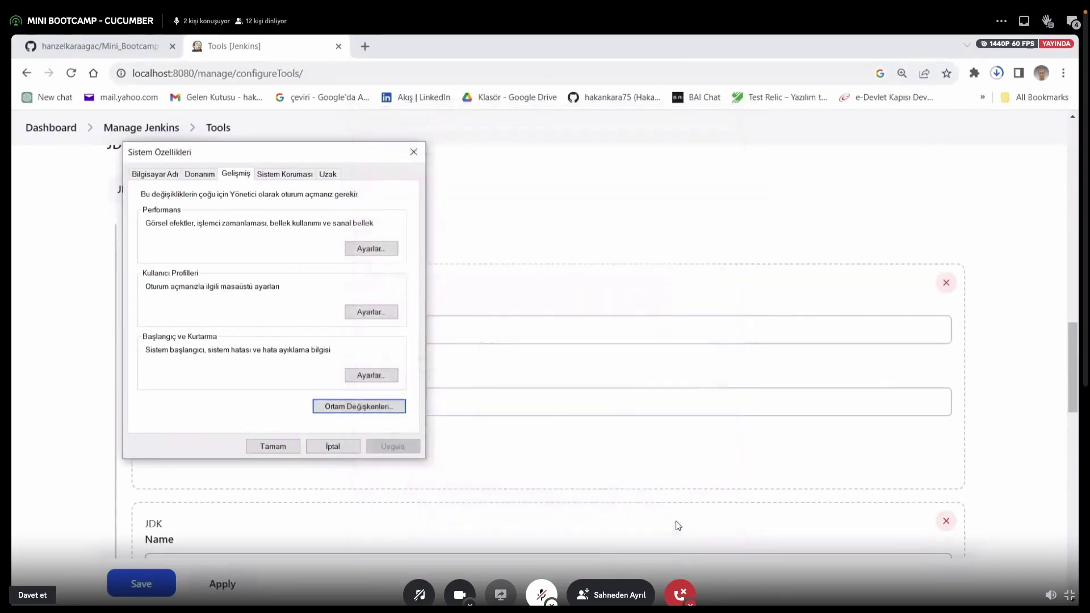
pyautogui.click(347, 447)
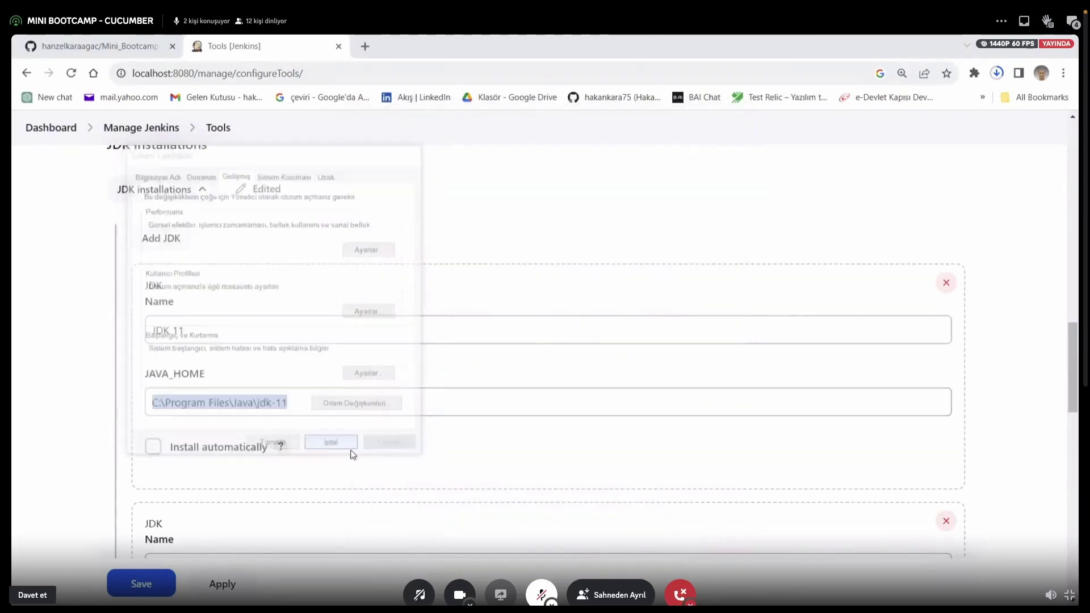
# Close System Properties, open Command Prompt and run 'where java'.
pyautogui.click(276, 403)
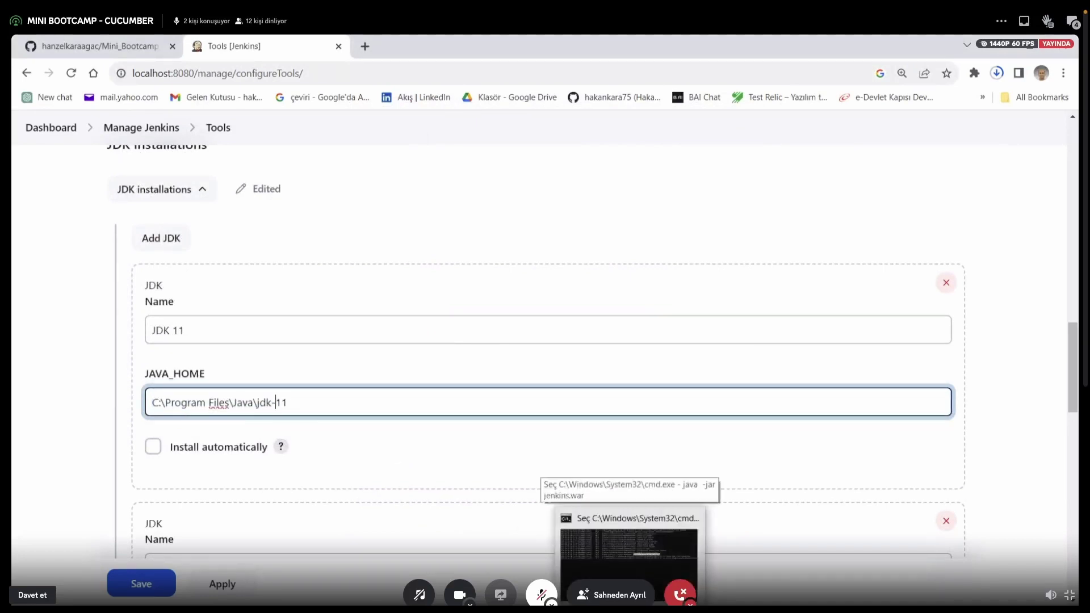
pyautogui.press('super')
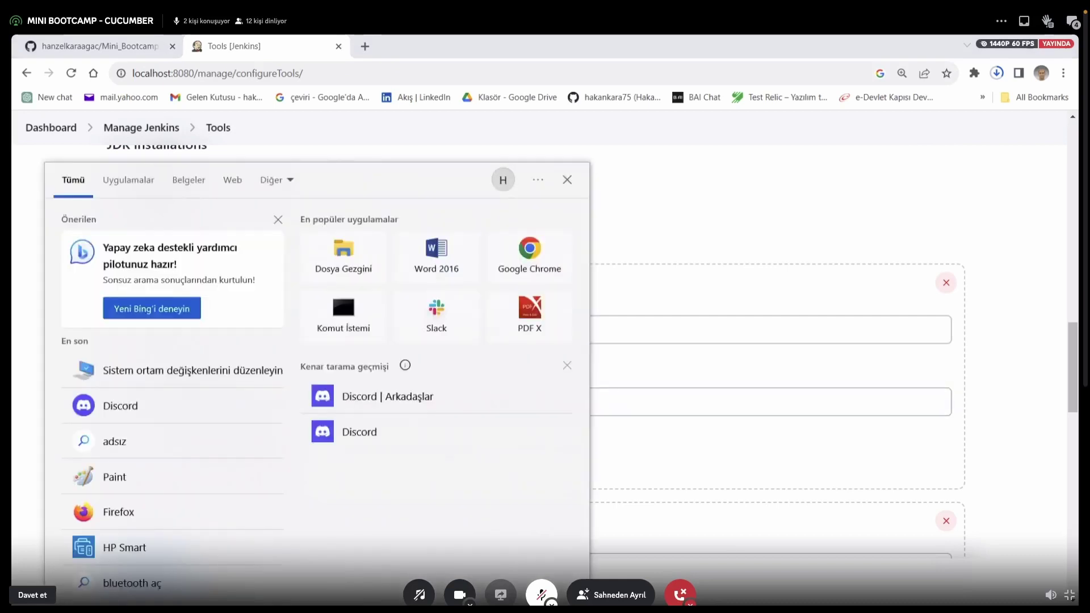
pyautogui.write('cmd')
pyautogui.press('Return')
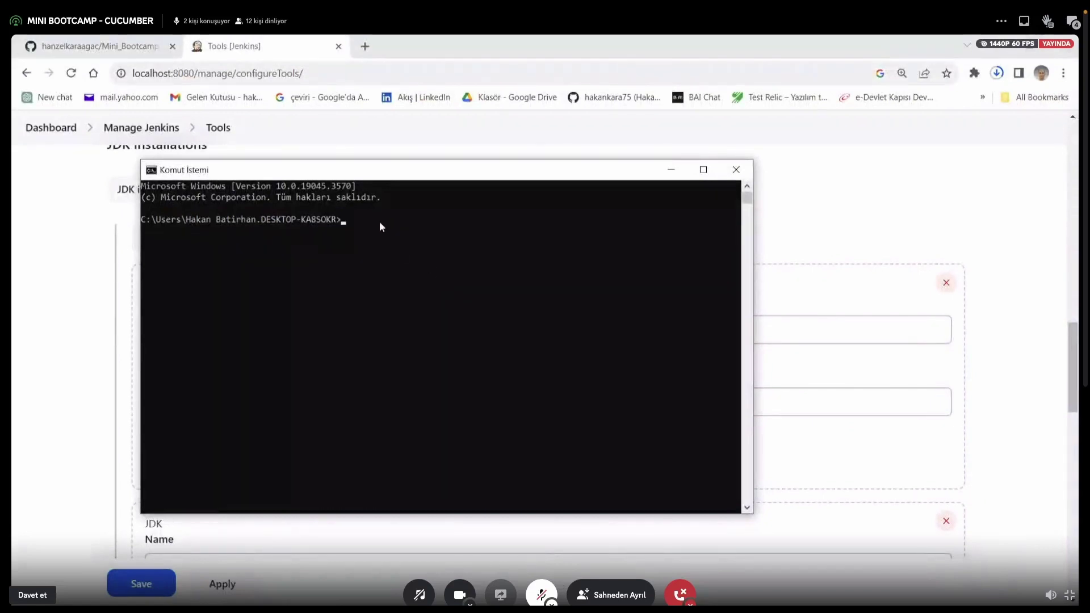
pyautogui.write('where')
pyautogui.write(' java')
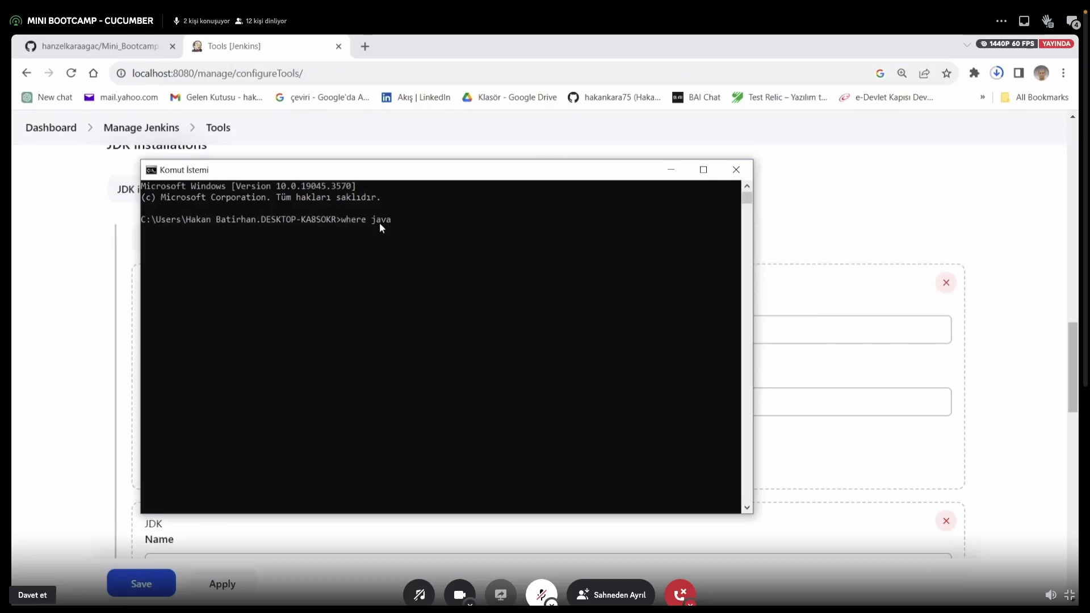
pyautogui.keyDown('ctrl'); pyautogui.scroll(2, 379, 222); pyautogui.keyUp('ctrl')
pyautogui.keyDown('ctrl'); pyautogui.scroll(1, 395, 230); pyautogui.keyUp('ctrl')
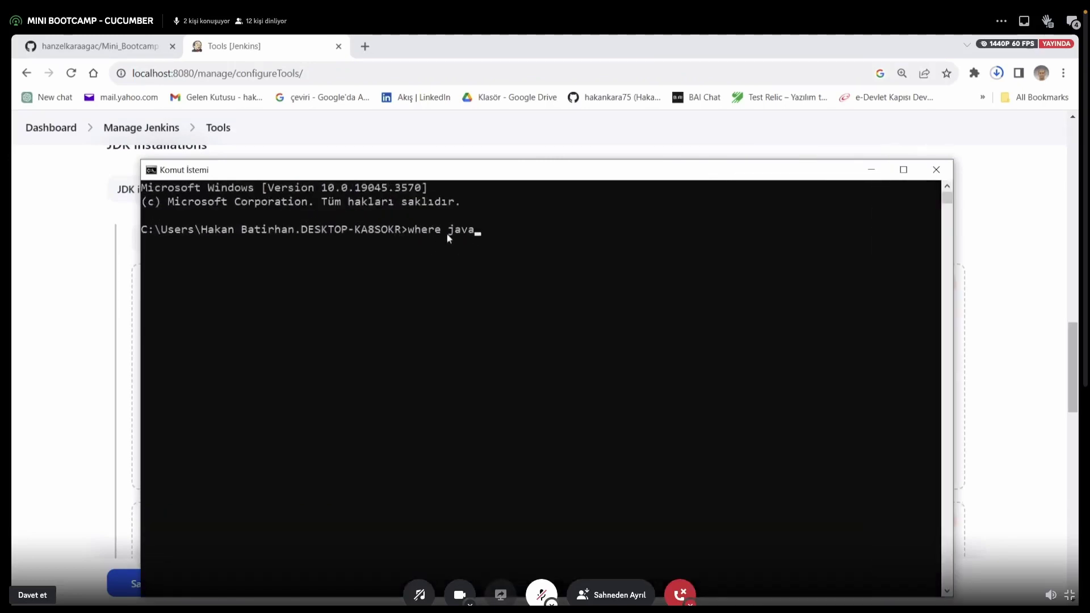
pyautogui.press('Return')
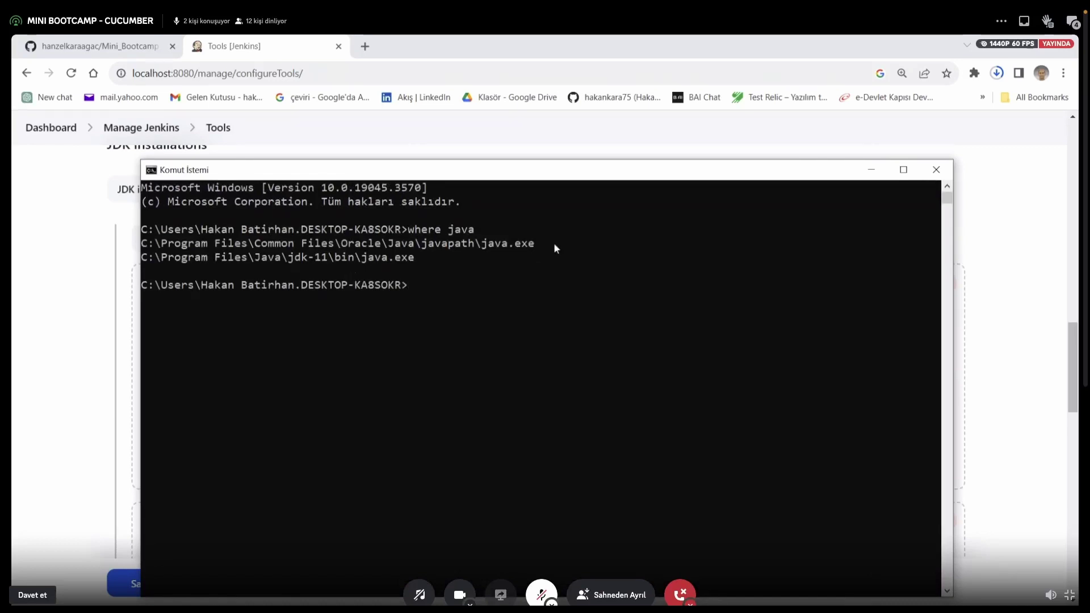
# Copy the C:\Program Files\Java\jdk-11 path from the output and return to the Jenkins Tools form.
pyautogui.click(551, 243)
pyautogui.moveTo(537, 245); pyautogui.dragTo(153, 248)
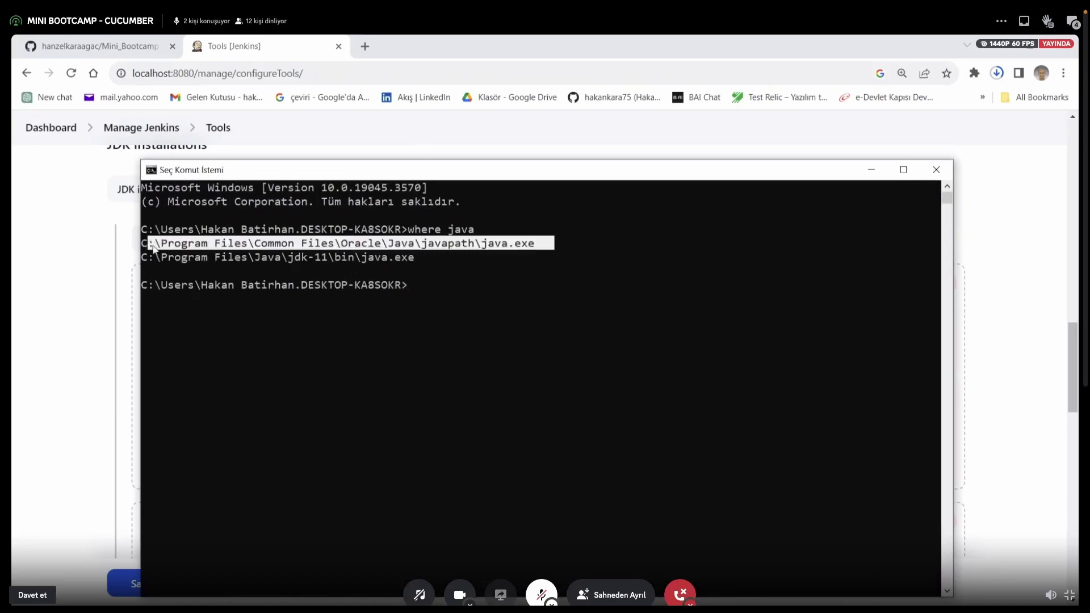
pyautogui.click(366, 255)
pyautogui.moveTo(554, 160); pyautogui.dragTo(554, 166)
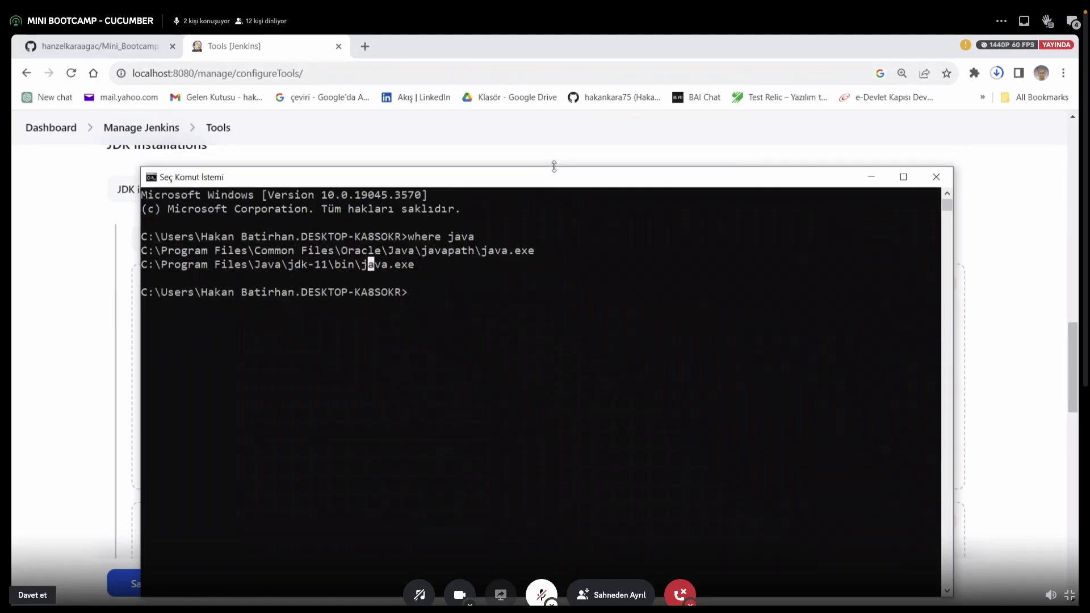
pyautogui.moveTo(327, 264); pyautogui.dragTo(143, 265)
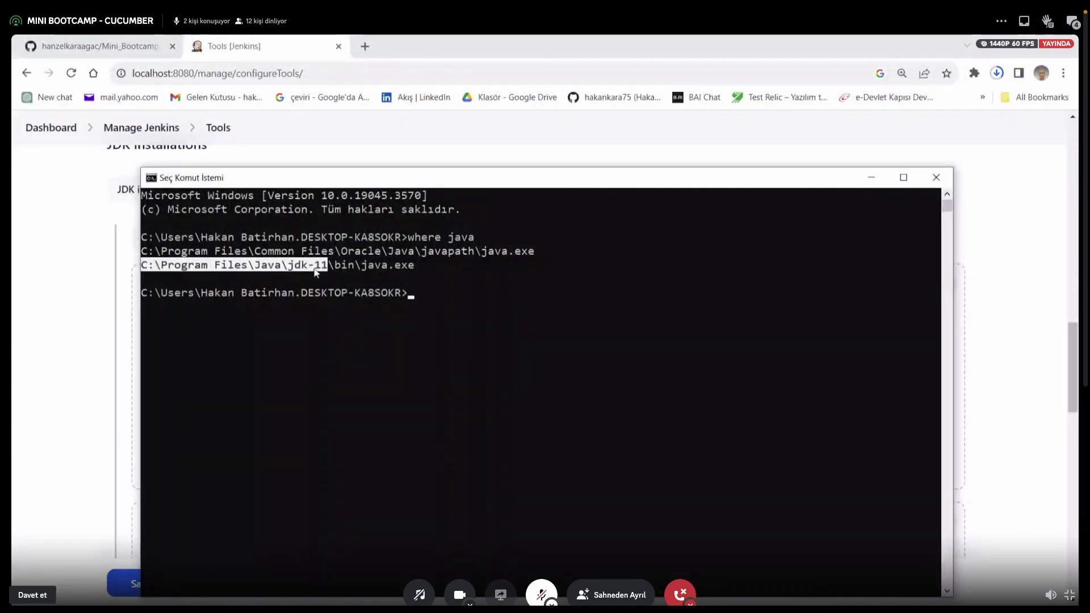
pyautogui.hotkey('ctrl', 'c')
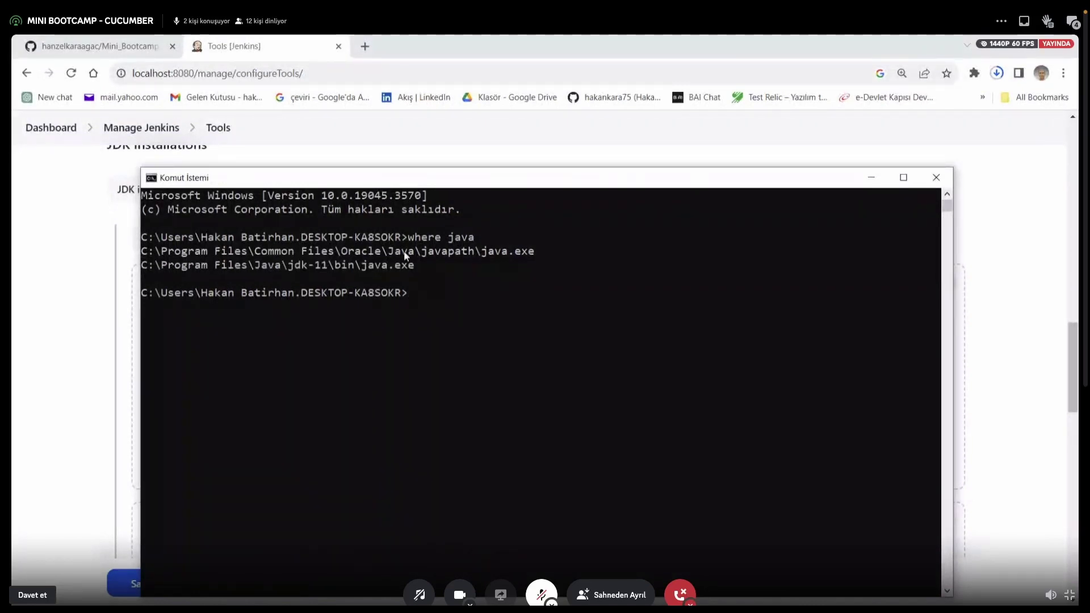
pyautogui.moveTo(329, 265); pyautogui.dragTo(141, 265)
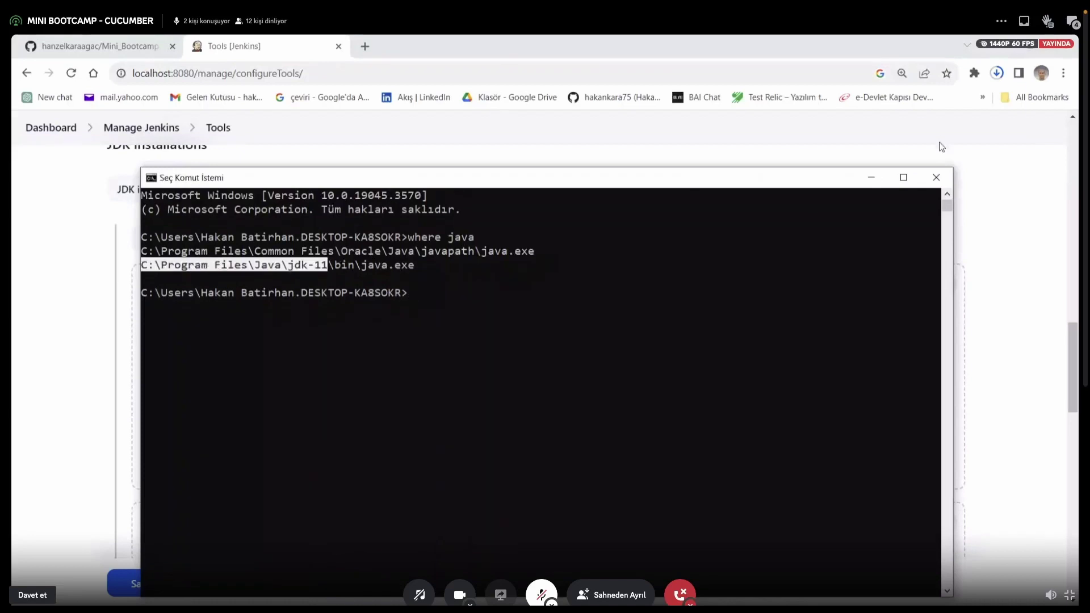
pyautogui.click(877, 185)
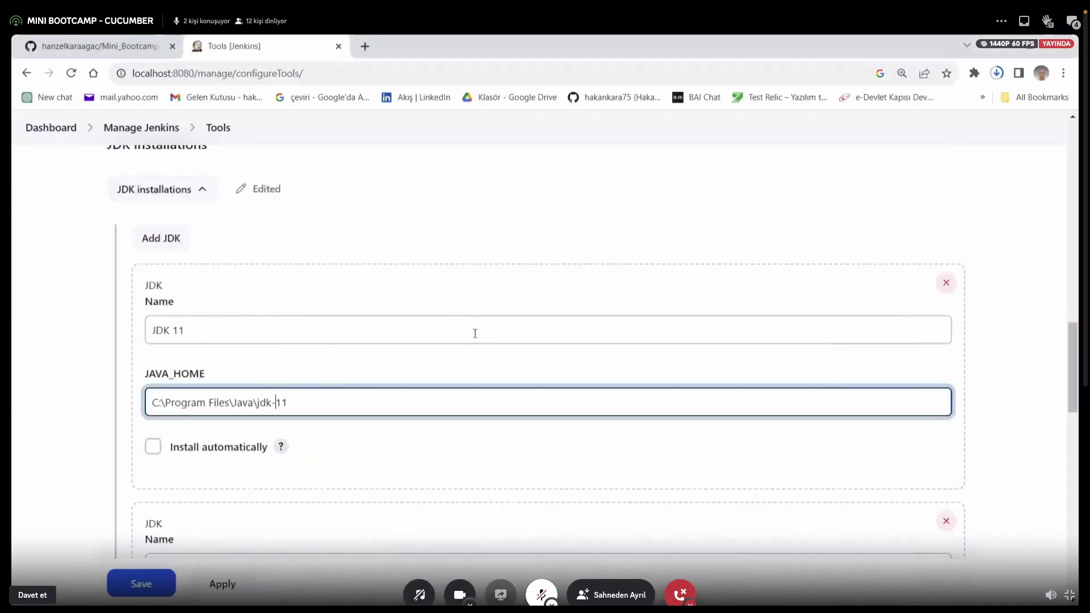
pyautogui.scroll(-4, 474, 331)
pyautogui.moveTo(288, 194); pyautogui.dragTo(148, 194)
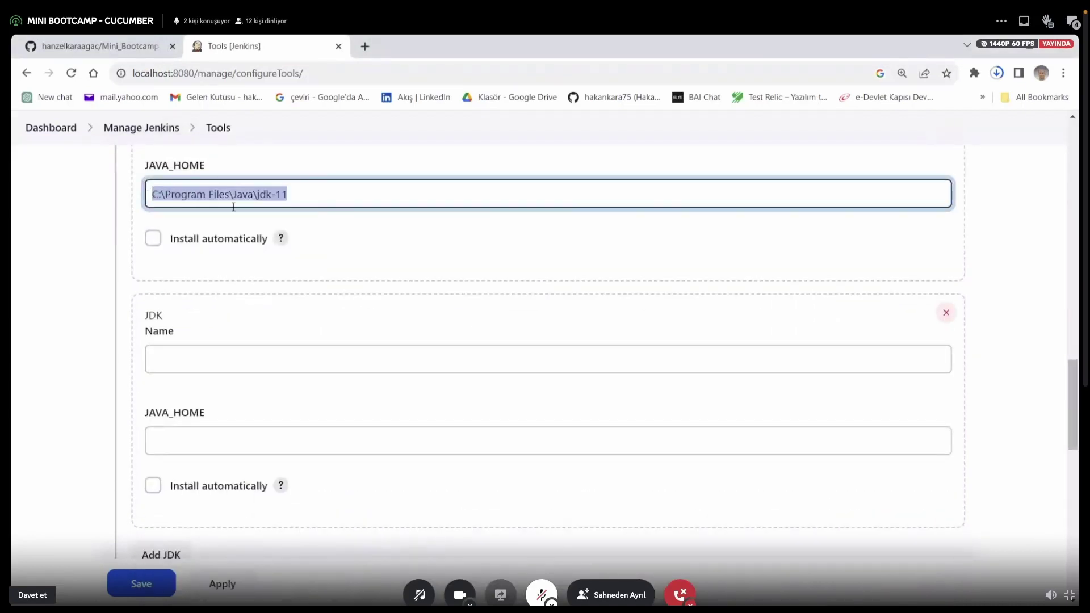
pyautogui.scroll(3, 213, 250)
pyautogui.hotkey('shift', 'Tab')
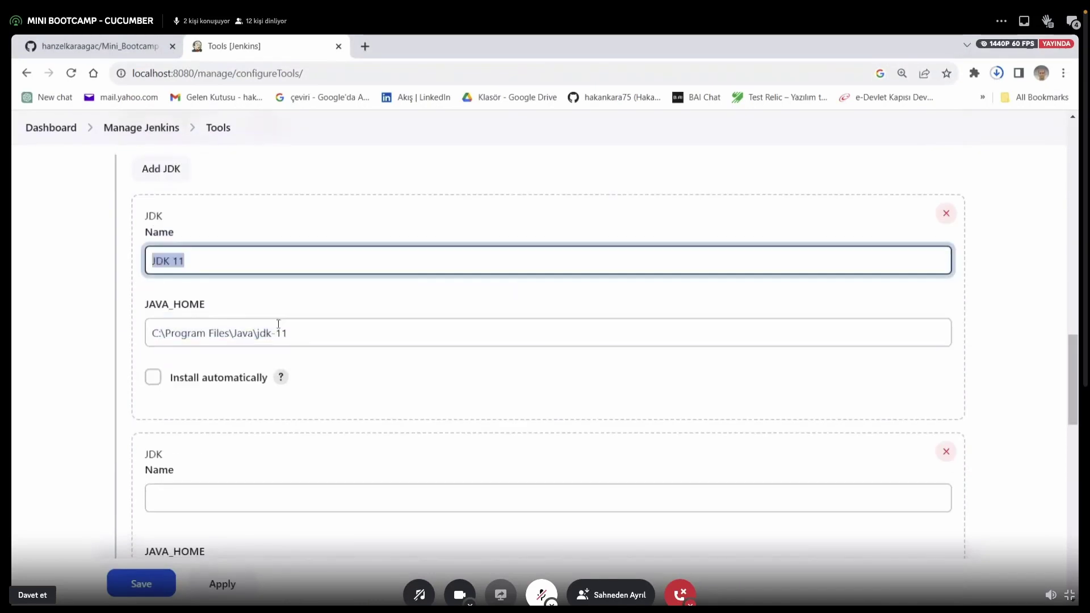
pyautogui.click(239, 263)
pyautogui.press('Tab')
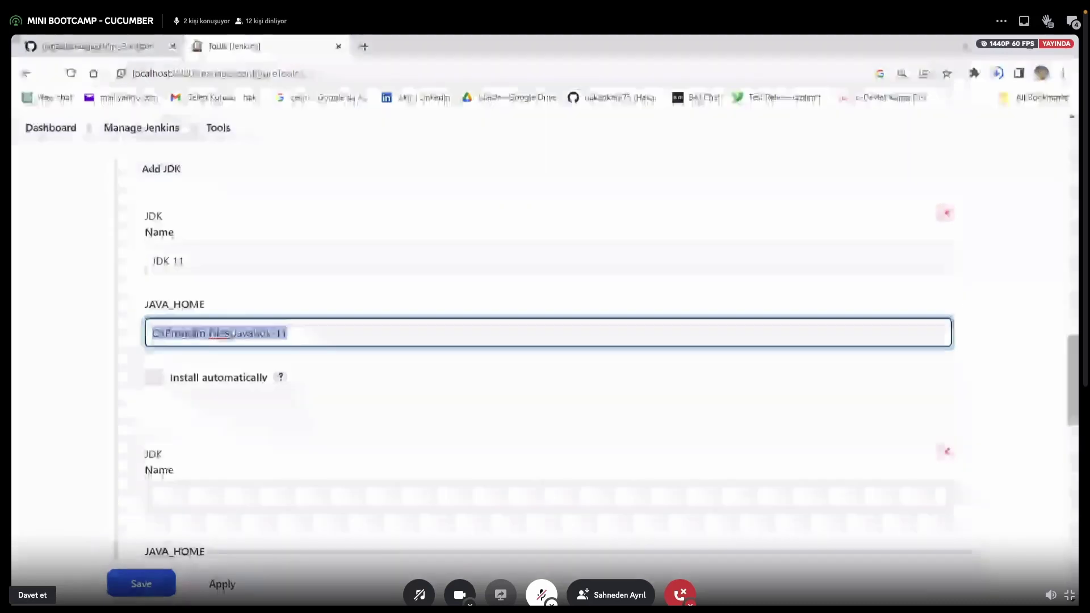
pyautogui.hotkey('alt', 'Tab')
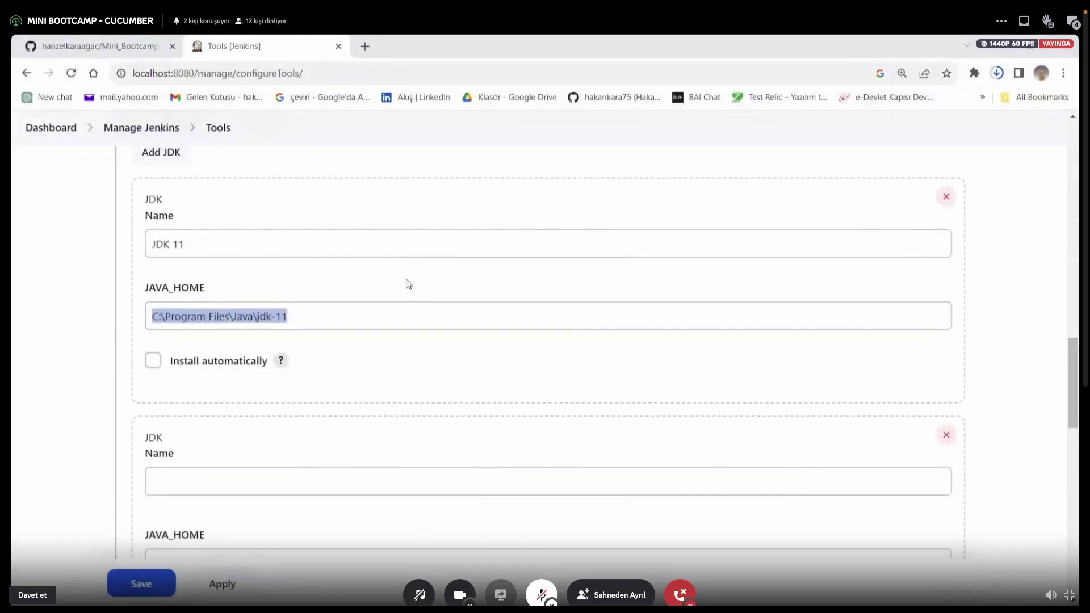
pyautogui.scroll(-2, 406, 282)
pyautogui.scroll(-3, 418, 289)
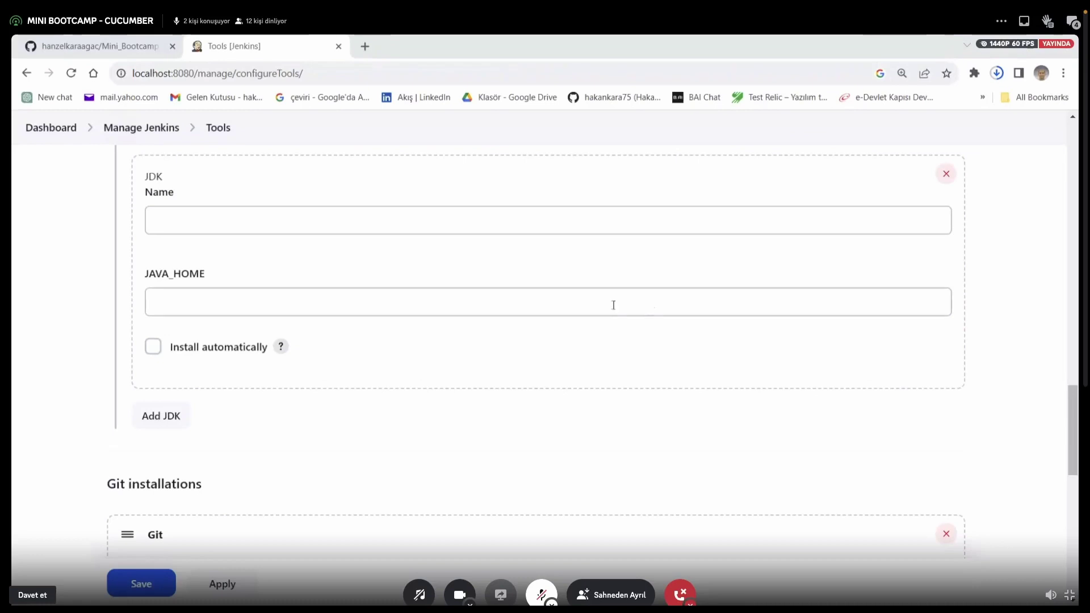
# Review the Git installation name 'Default' and its C:\Program Files\Git\cmd\git.exe path, then bring Command Prompt forward.
pyautogui.scroll(-4, 335, 393)
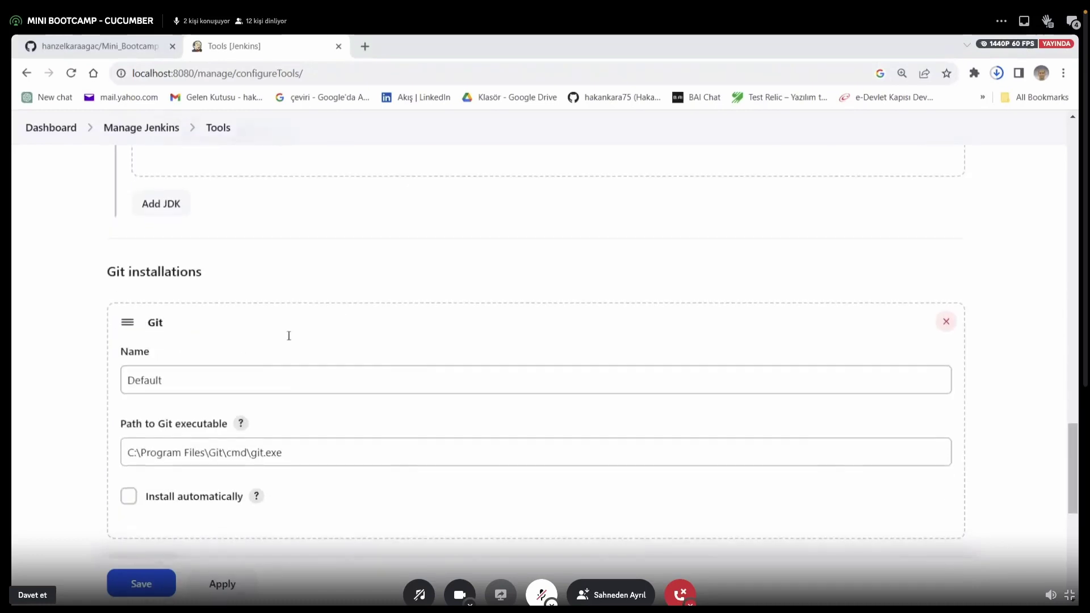
pyautogui.scroll(-1, 163, 219)
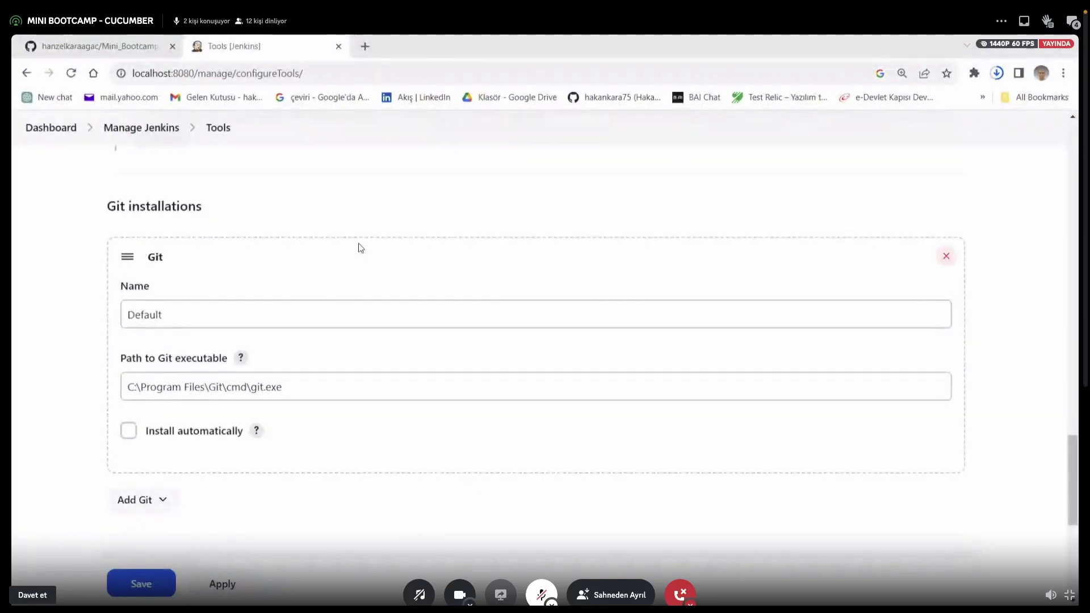
pyautogui.scroll(-1, 328, 256)
pyautogui.scroll(1, 282, 283)
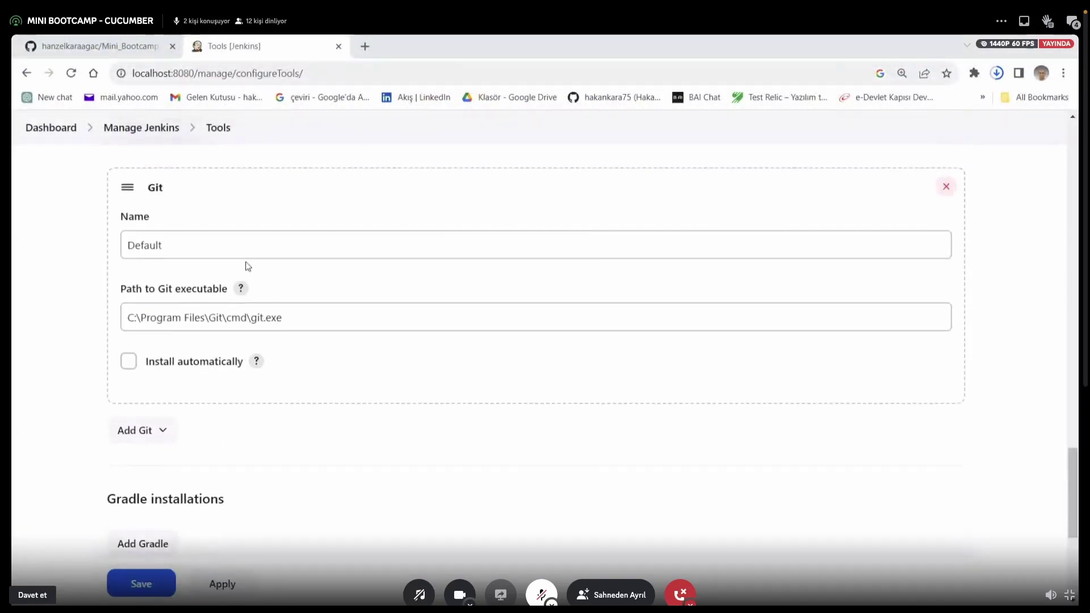
pyautogui.click(243, 245)
pyautogui.doubleClick(242, 245)
pyautogui.click(243, 250)
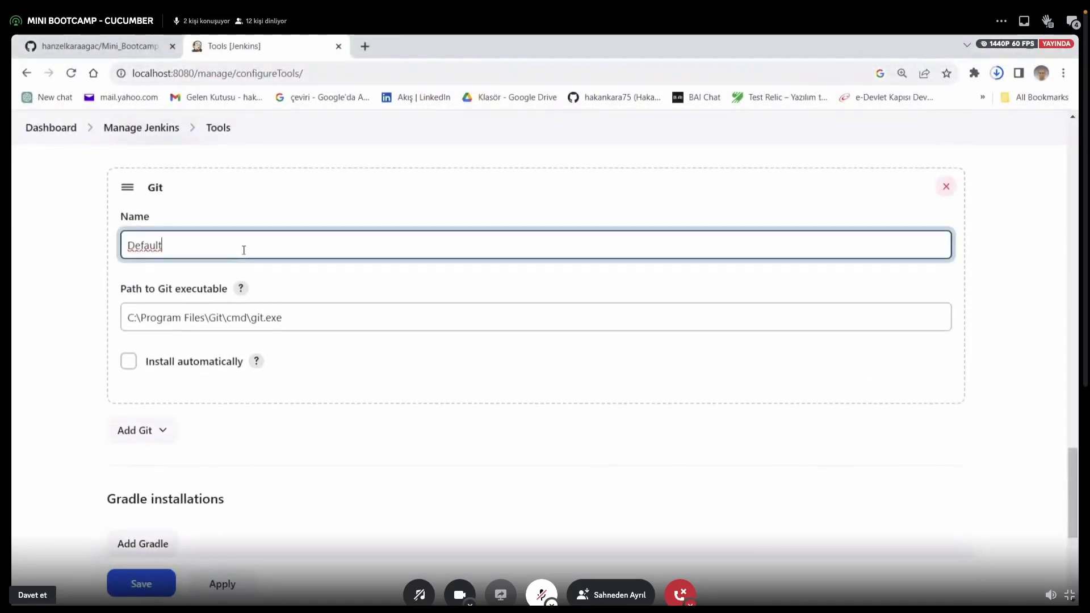
pyautogui.moveTo(242, 250); pyautogui.dragTo(105, 257)
pyautogui.write('G')
pyautogui.write('ult')
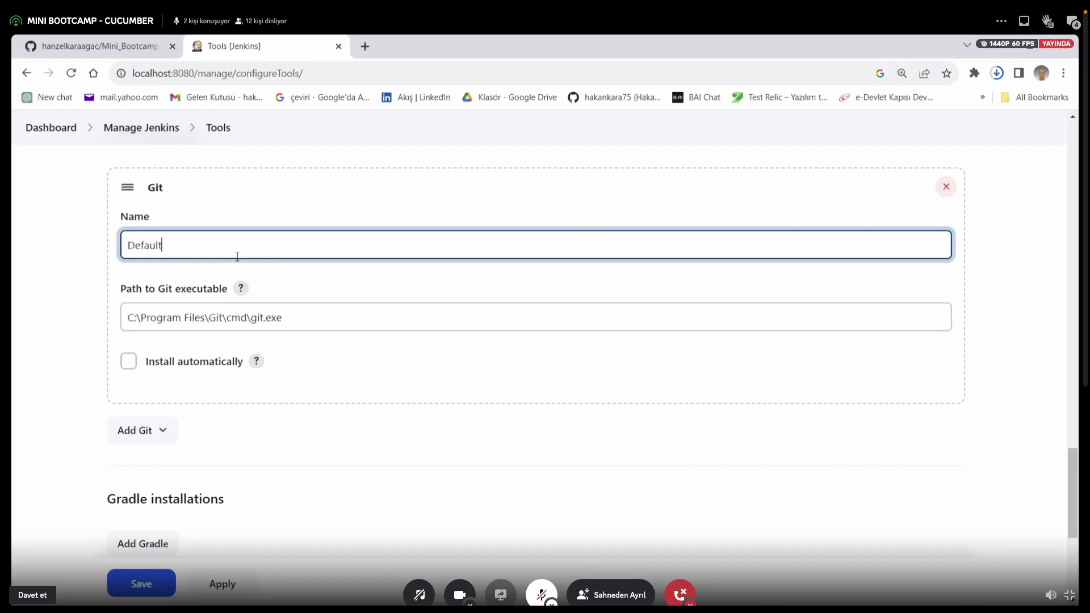
pyautogui.click(300, 322)
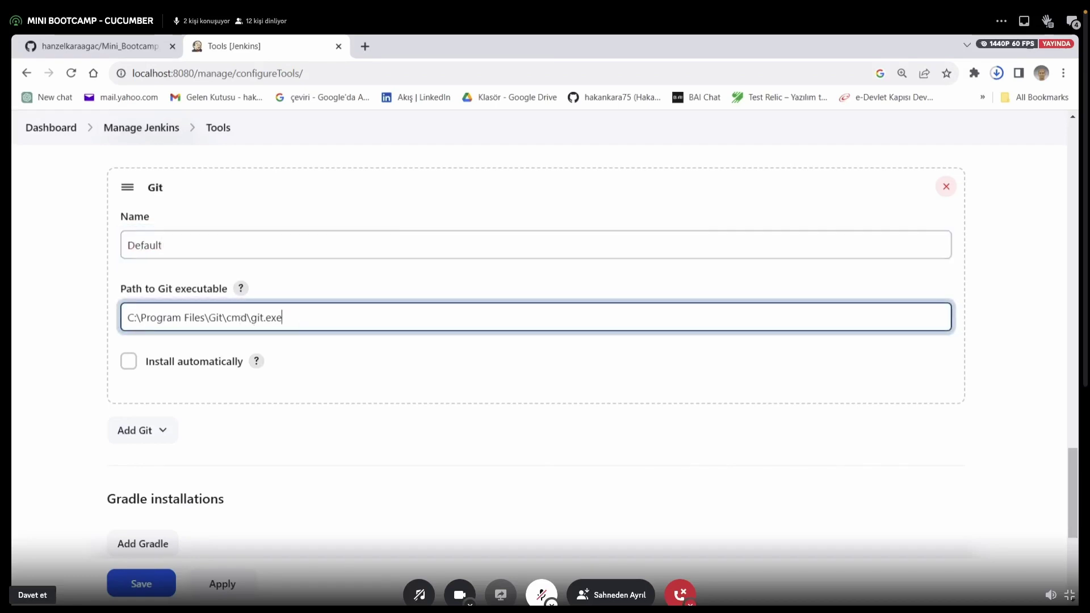
pyautogui.click(710, 547)
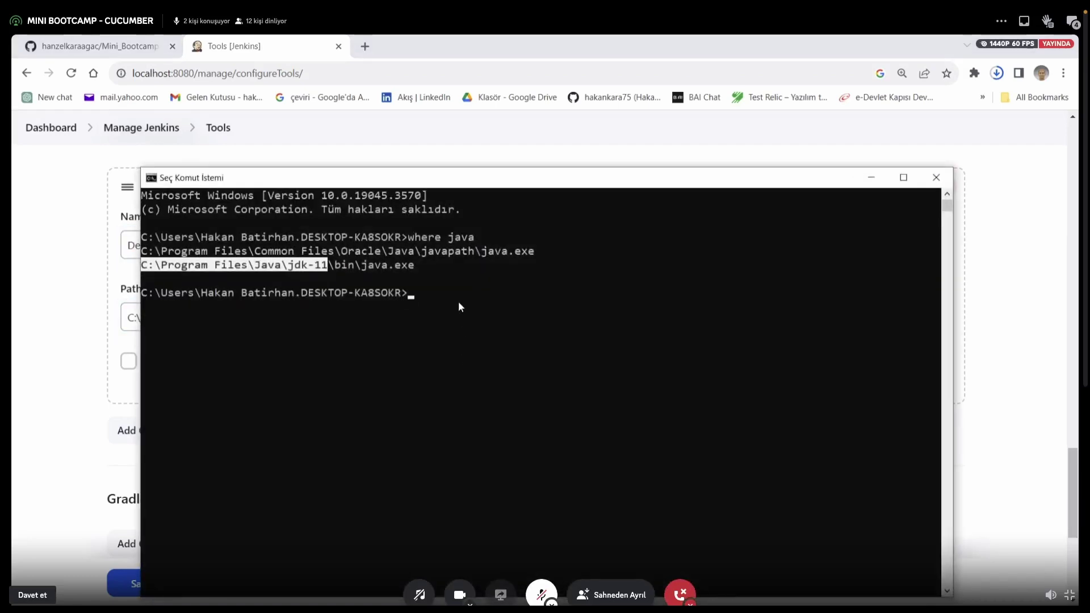
# Run where git, select the C:\Program Files\Git\cmd\git.exe result, and return to Jenkins' Git path field.
pyautogui.click(458, 303)
pyautogui.write('wh')
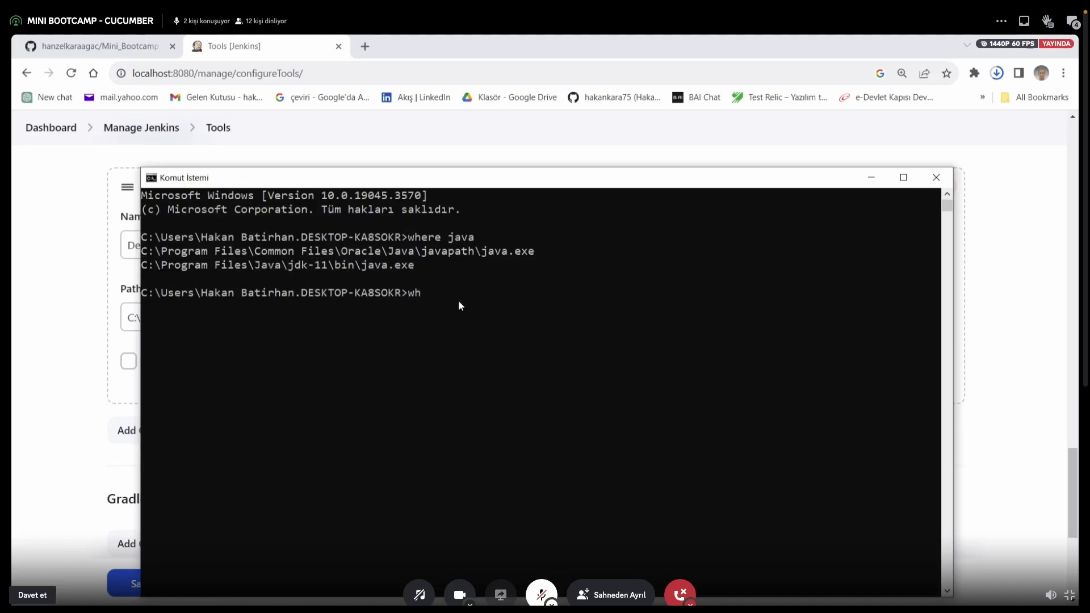
pyautogui.write('t')
pyautogui.press('Return')
pyautogui.moveTo(529, 190); pyautogui.dragTo(774, 182)
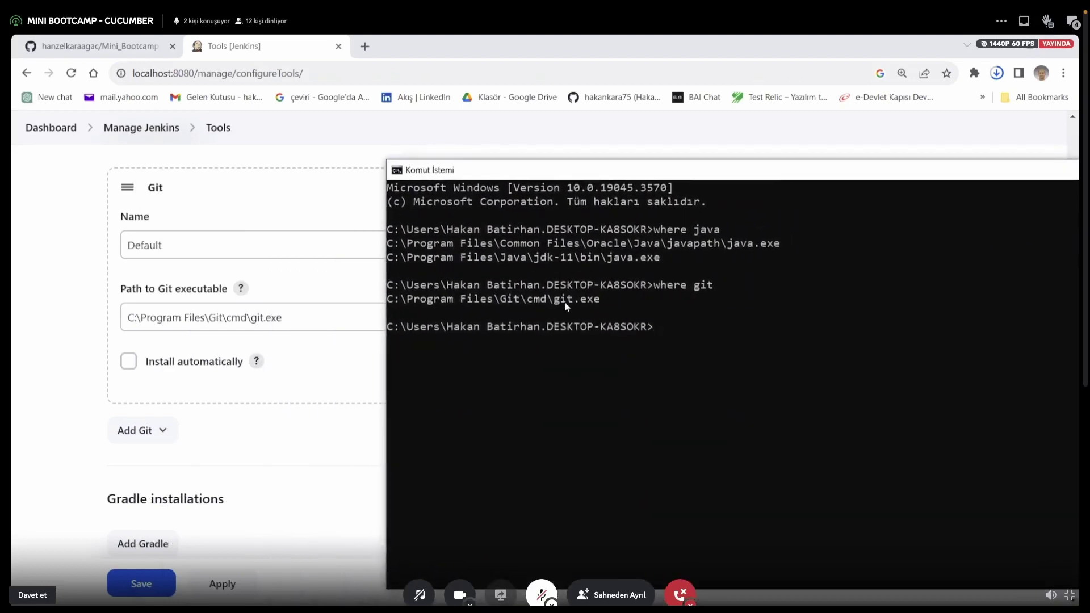
pyautogui.moveTo(599, 300); pyautogui.dragTo(325, 316)
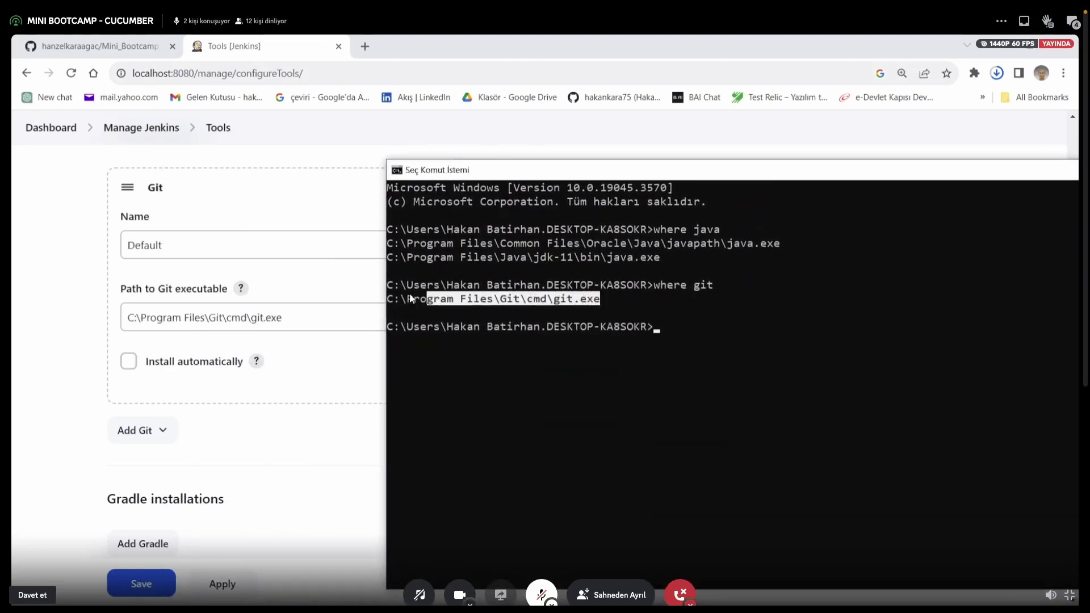
pyautogui.click(258, 317)
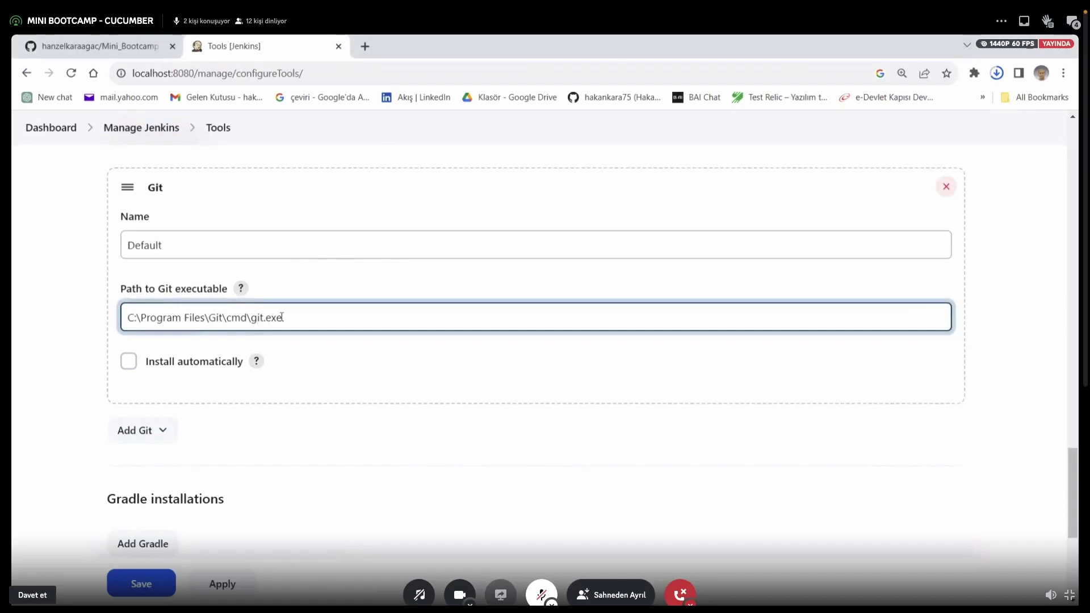
pyautogui.click(285, 319)
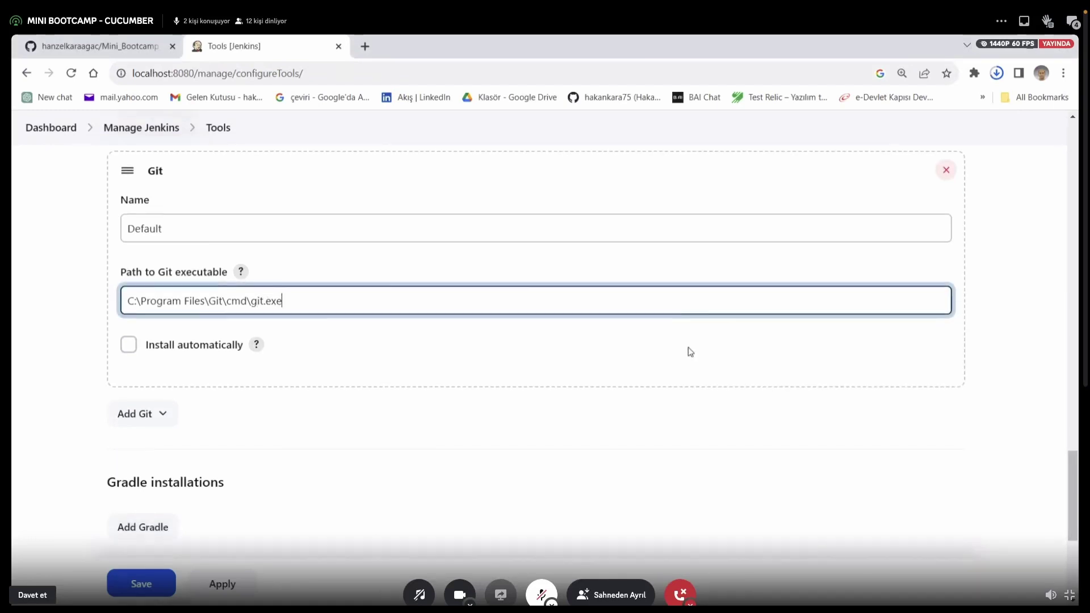
pyautogui.scroll(-3, 445, 325)
pyautogui.scroll(-2, 445, 317)
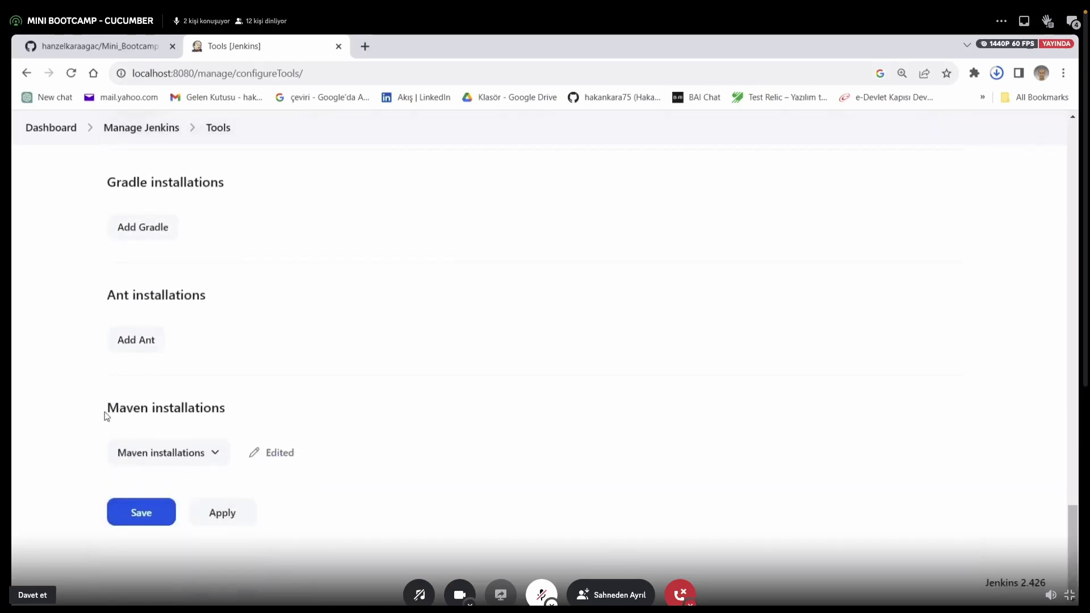
pyautogui.moveTo(106, 416); pyautogui.dragTo(247, 412)
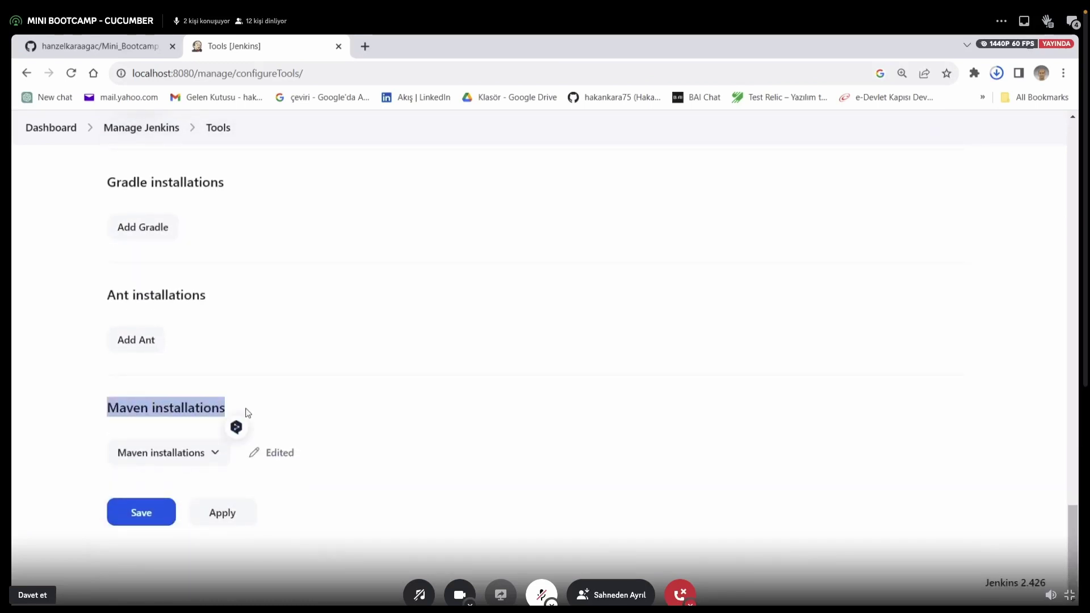
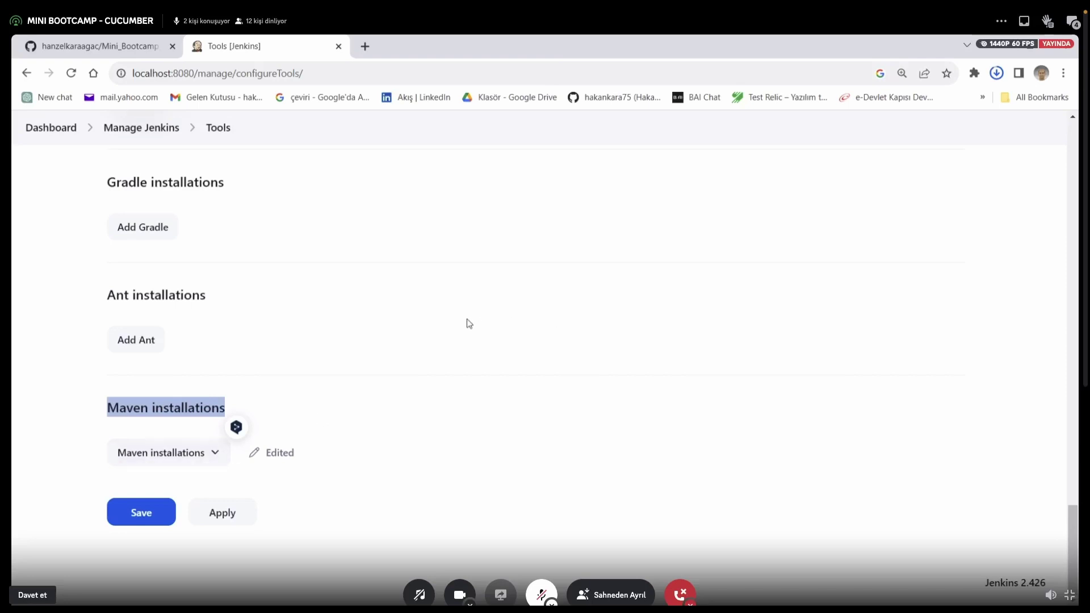
# Confirm the mvn Maven installation auto-installs 3.9.4 from Apache, and apply the tool settings.
pyautogui.click(210, 454)
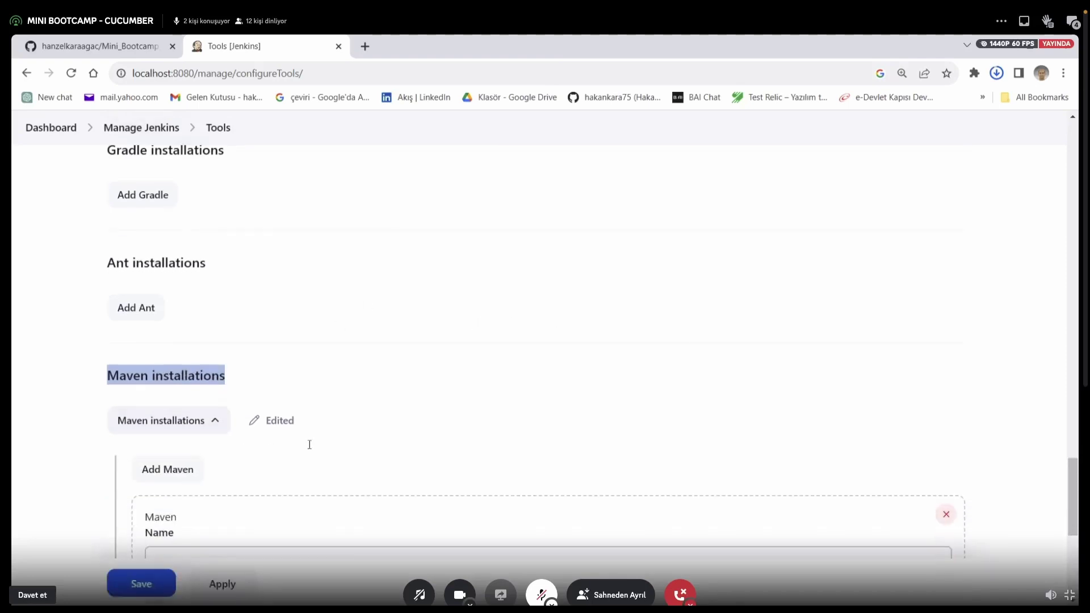
pyautogui.scroll(-5, 317, 437)
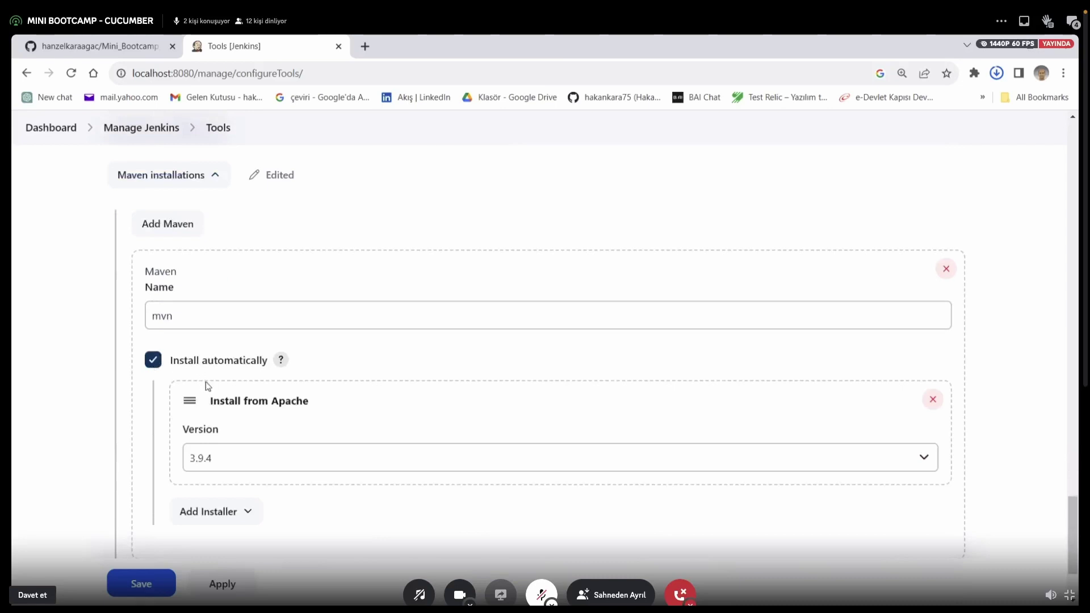
pyautogui.click(229, 461)
pyautogui.scroll(-1, 181, 316)
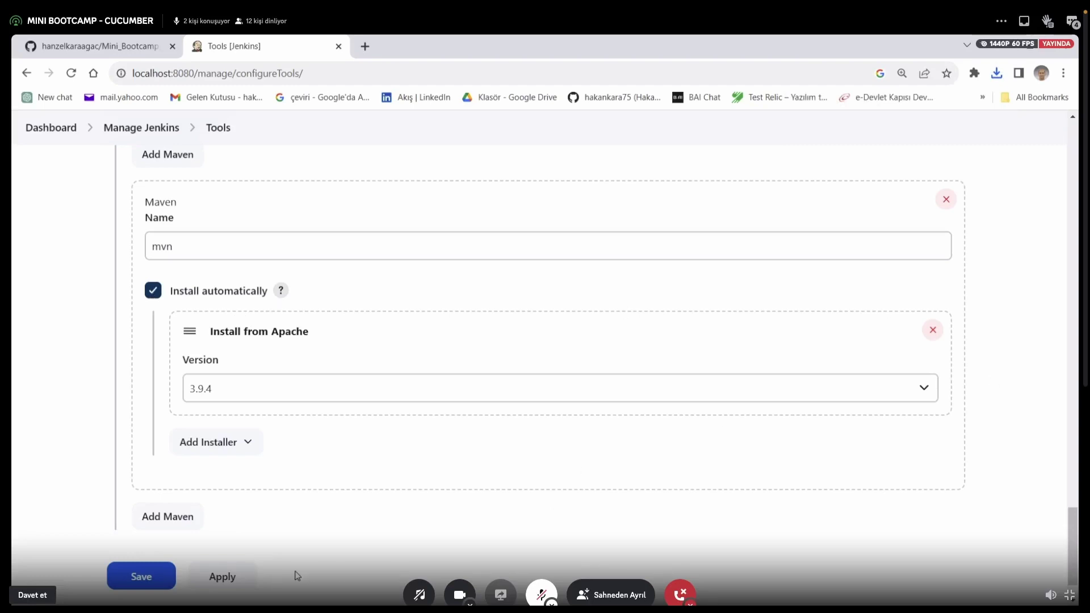
pyautogui.click(222, 577)
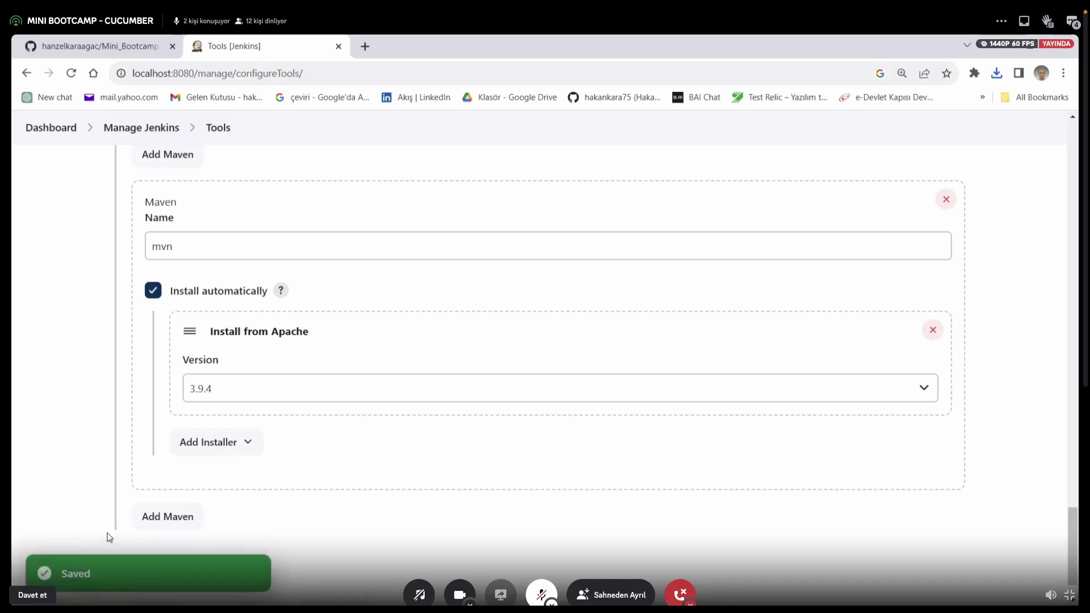
# Save the Maven tool configuration, dismiss Chrome's downloads panel, and return to the Dashboard.
pyautogui.click(136, 578)
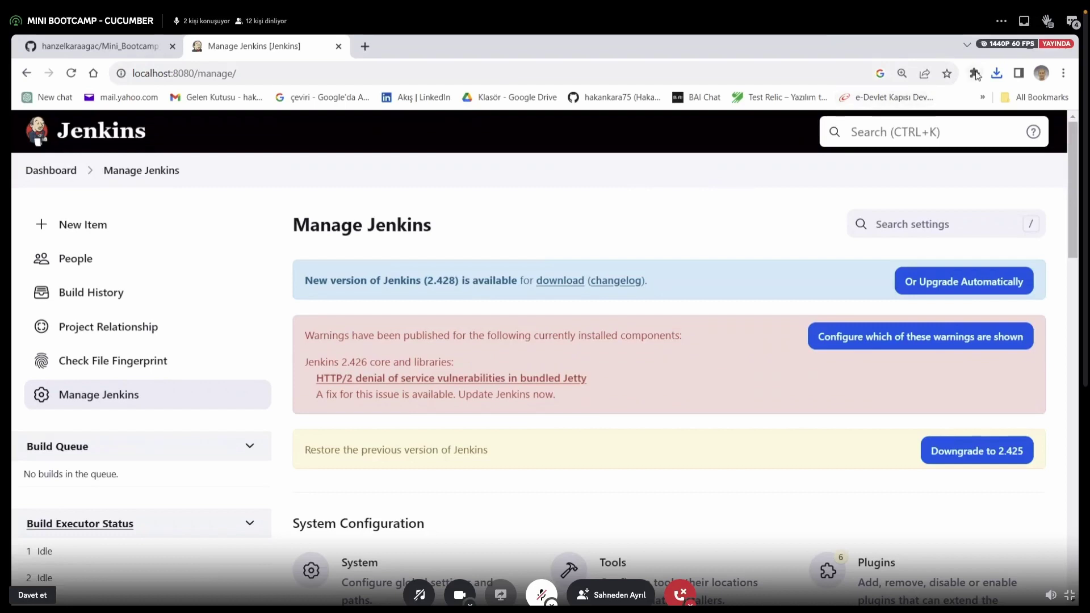
pyautogui.click(995, 73)
pyautogui.moveTo(885, 135)
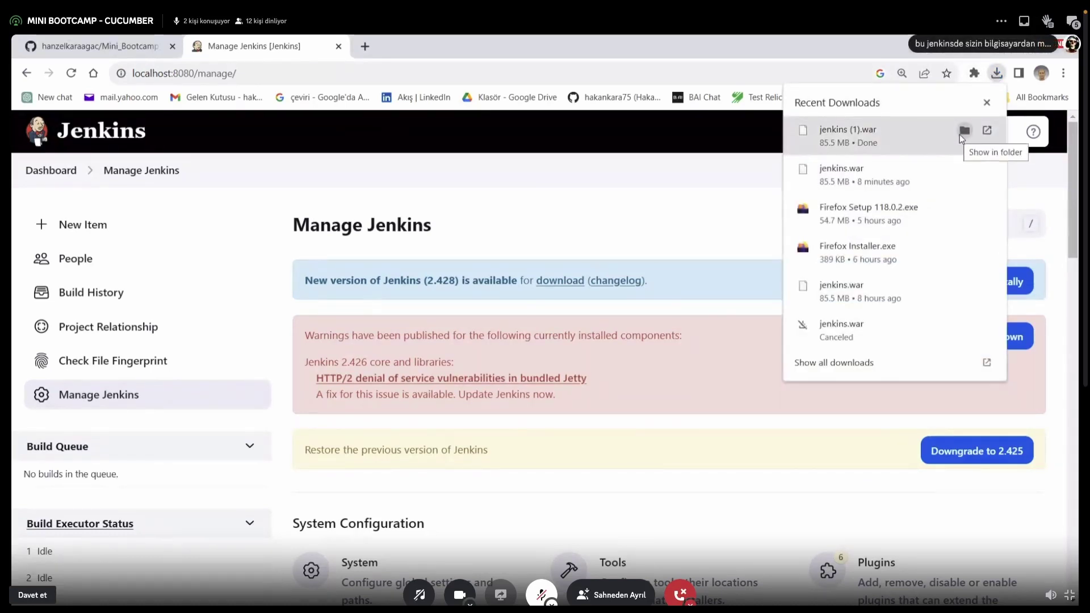
pyautogui.click(1015, 177)
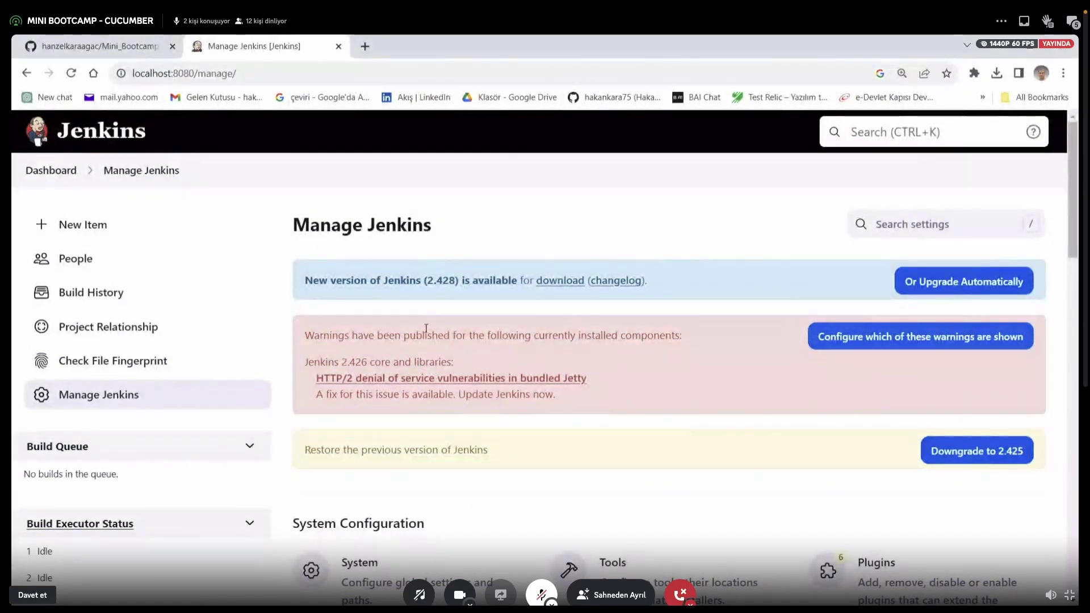
pyautogui.click(96, 400)
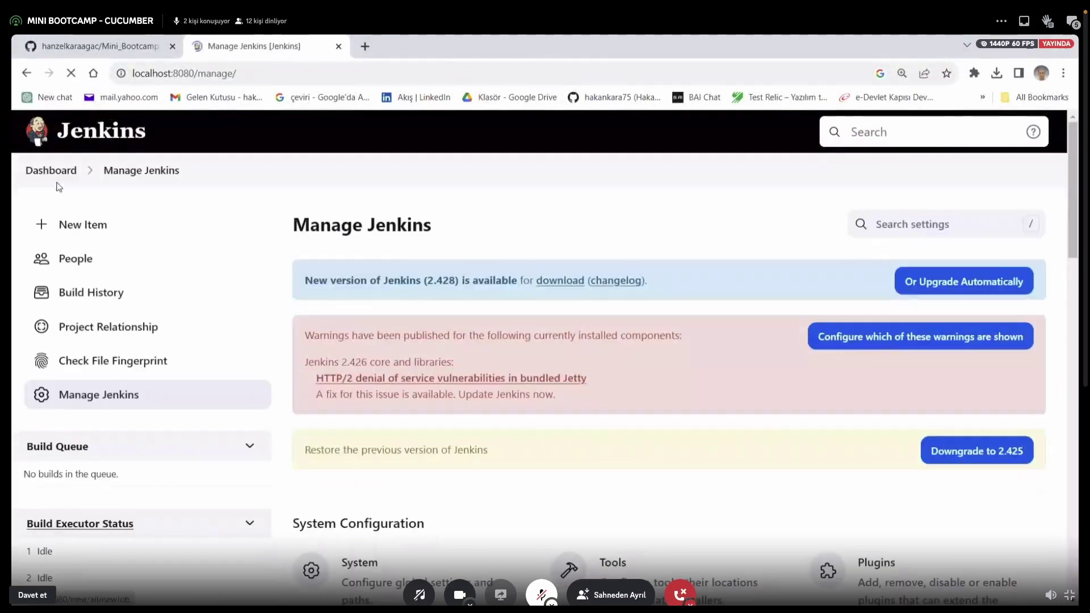
pyautogui.click(51, 170)
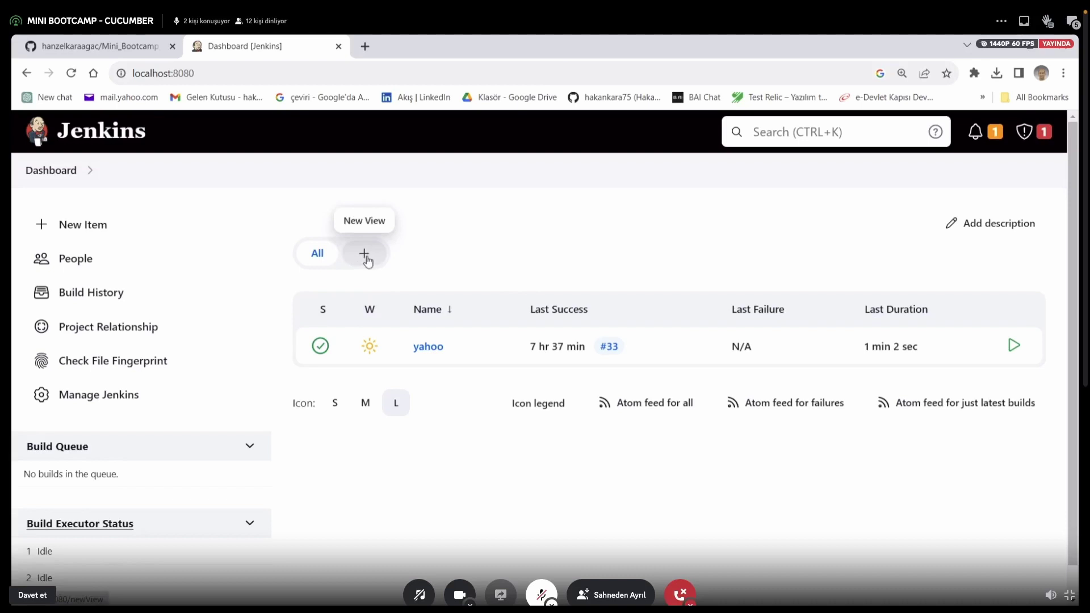
# Look through the New View and People pages, then go back to the Dashboard.
pyautogui.click(365, 257)
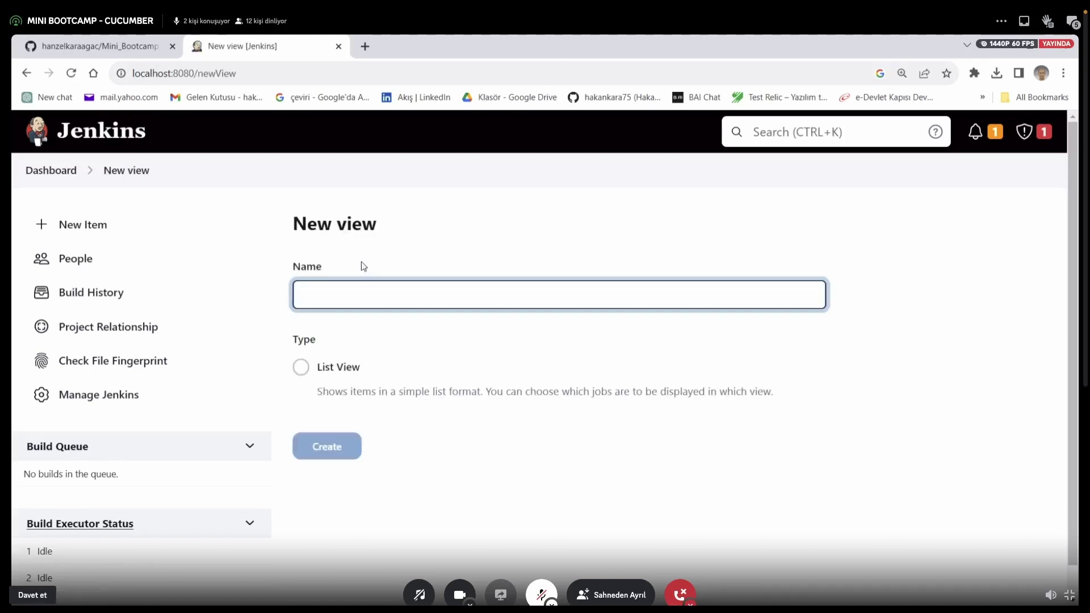
pyautogui.click(265, 263)
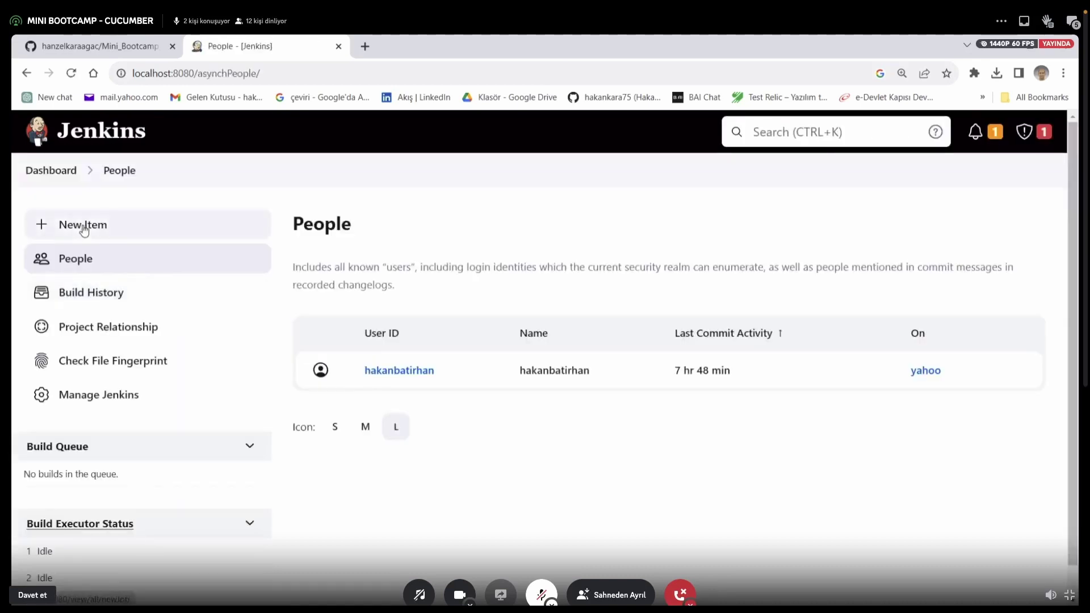
pyautogui.click(86, 227)
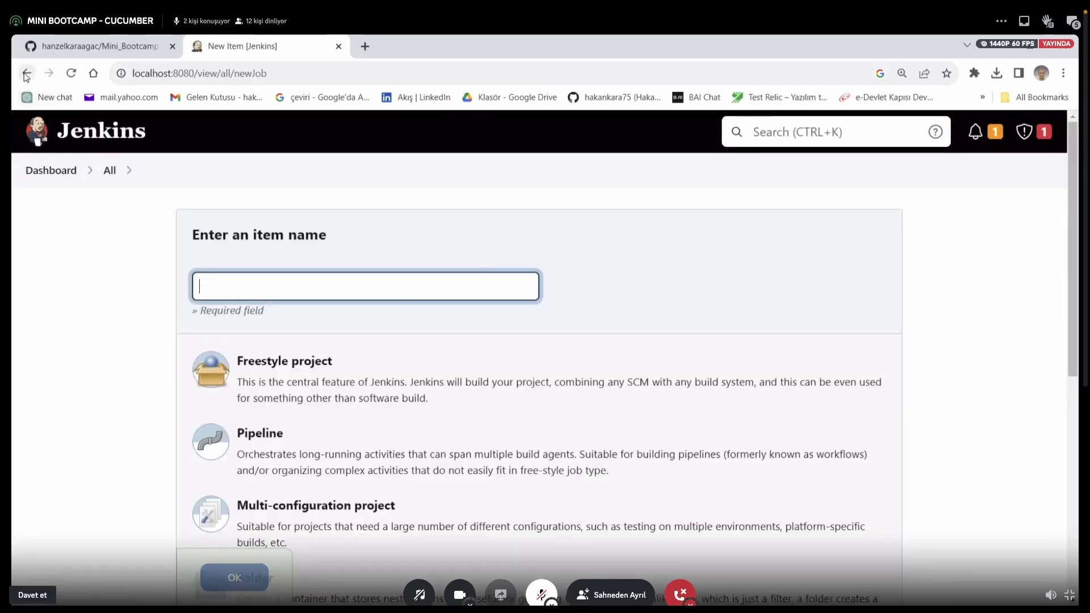
pyautogui.click(26, 74)
pyautogui.click(27, 74)
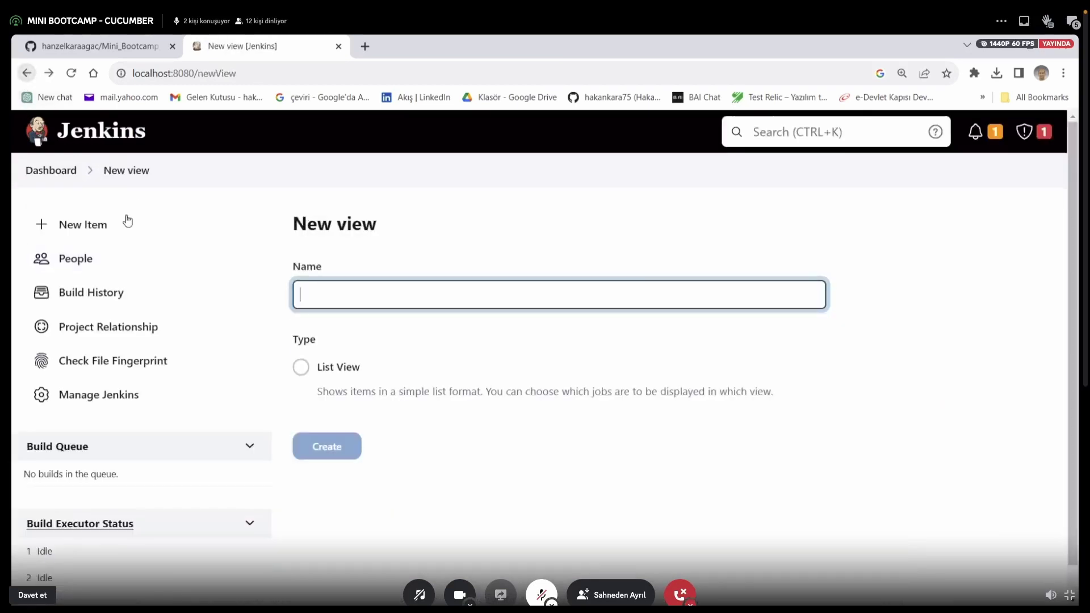
pyautogui.click(26, 74)
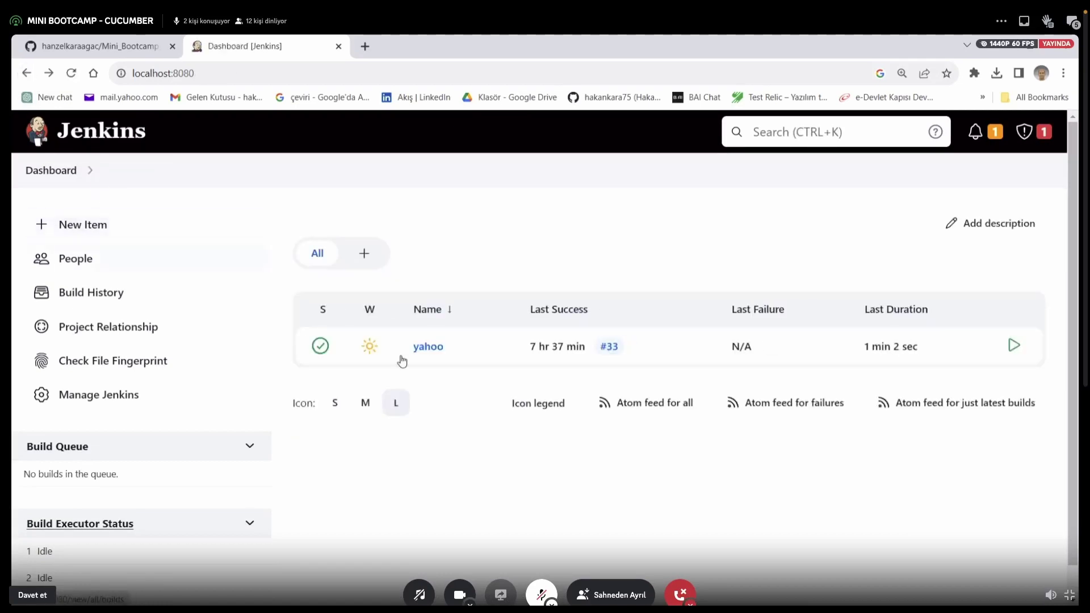
# Create a new Freestyle project named Cucumber.
pyautogui.click(85, 225)
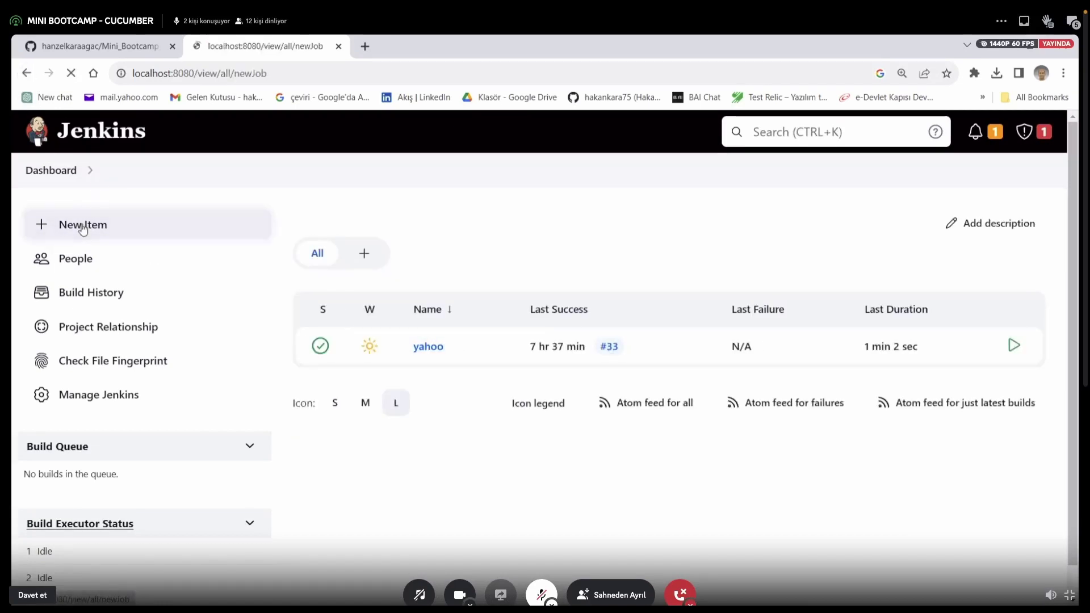
pyautogui.click(286, 289)
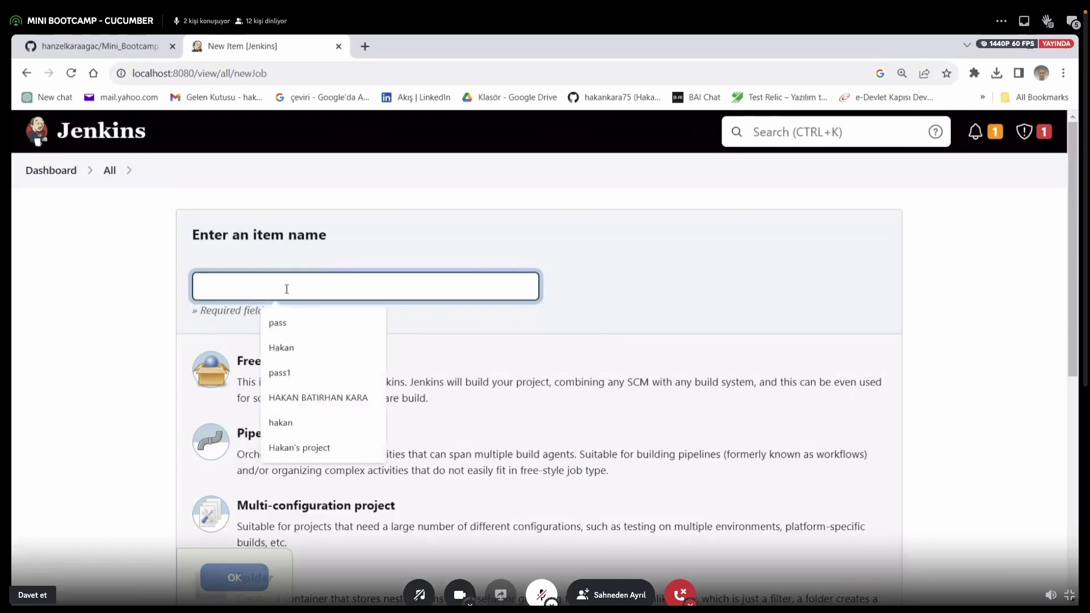
pyautogui.write('C')
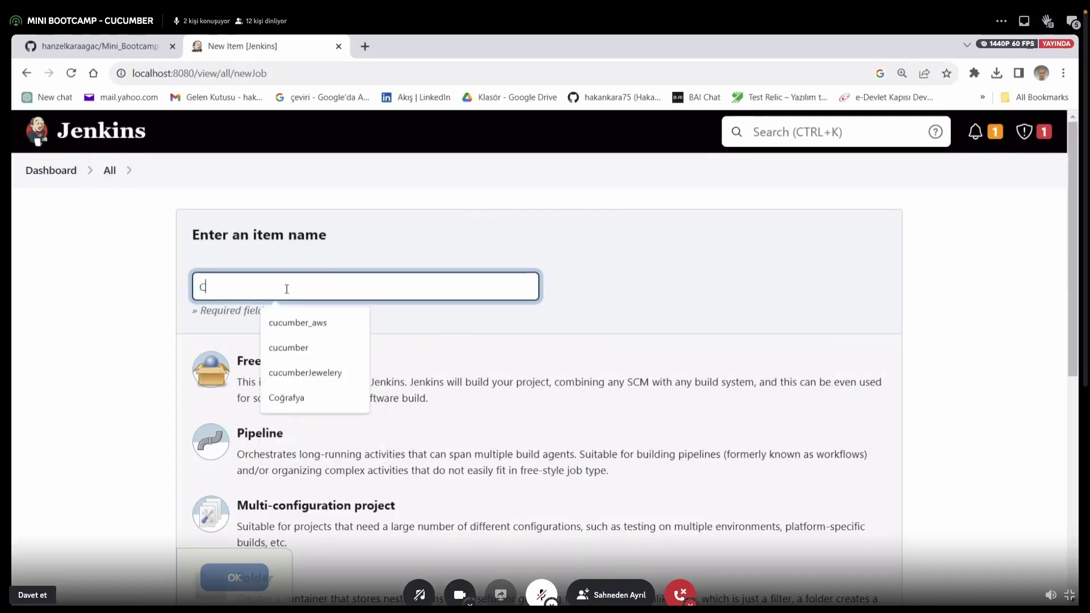
pyautogui.write('ucumbe')
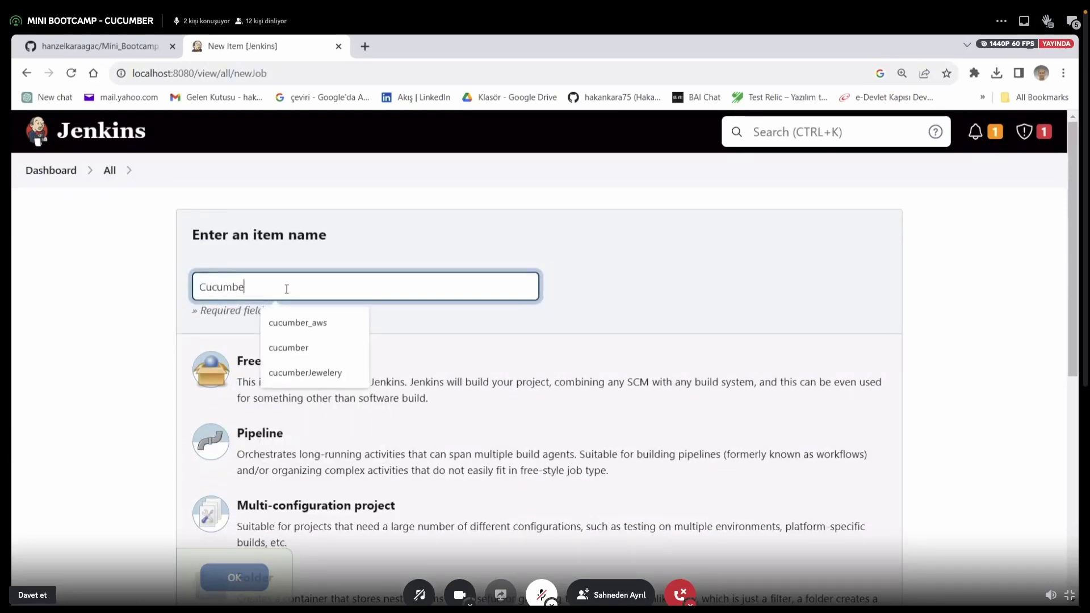
pyautogui.write('r')
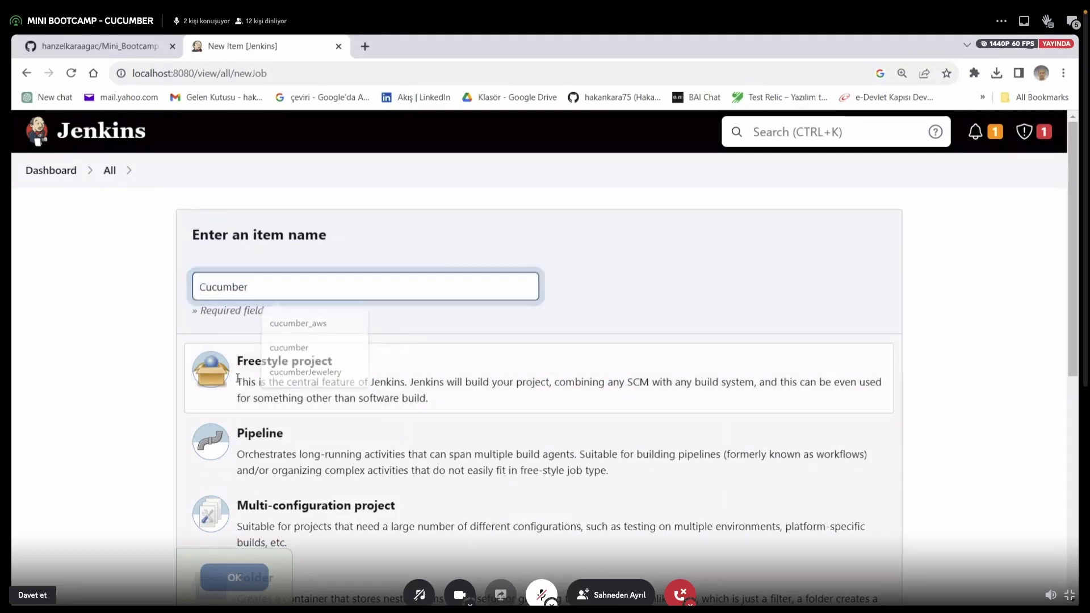
pyautogui.click(259, 378)
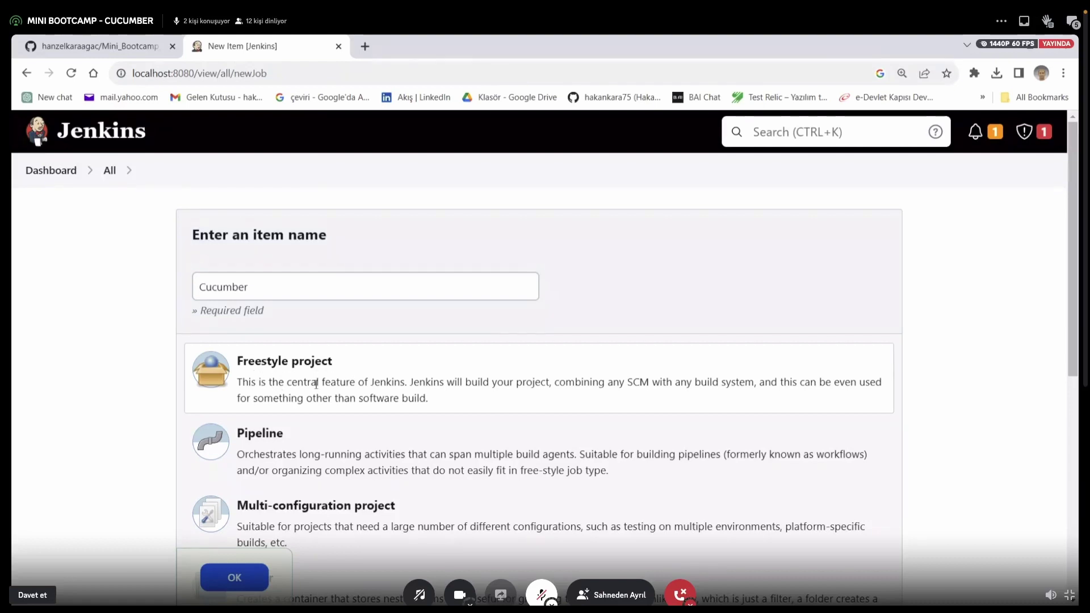
pyautogui.scroll(-3, 316, 384)
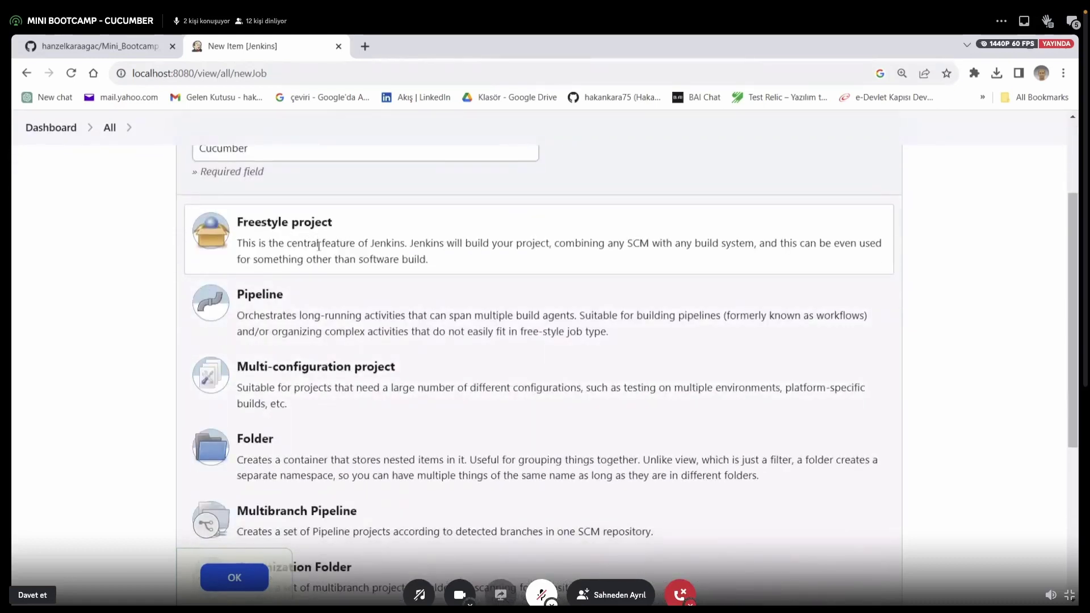
pyautogui.scroll(-2, 319, 246)
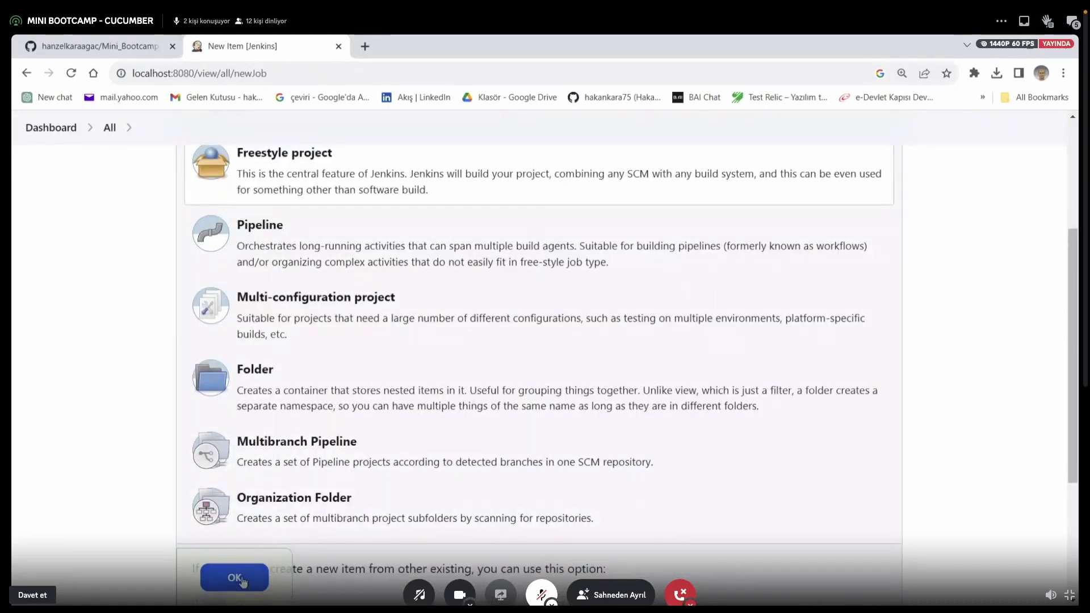
pyautogui.click(242, 579)
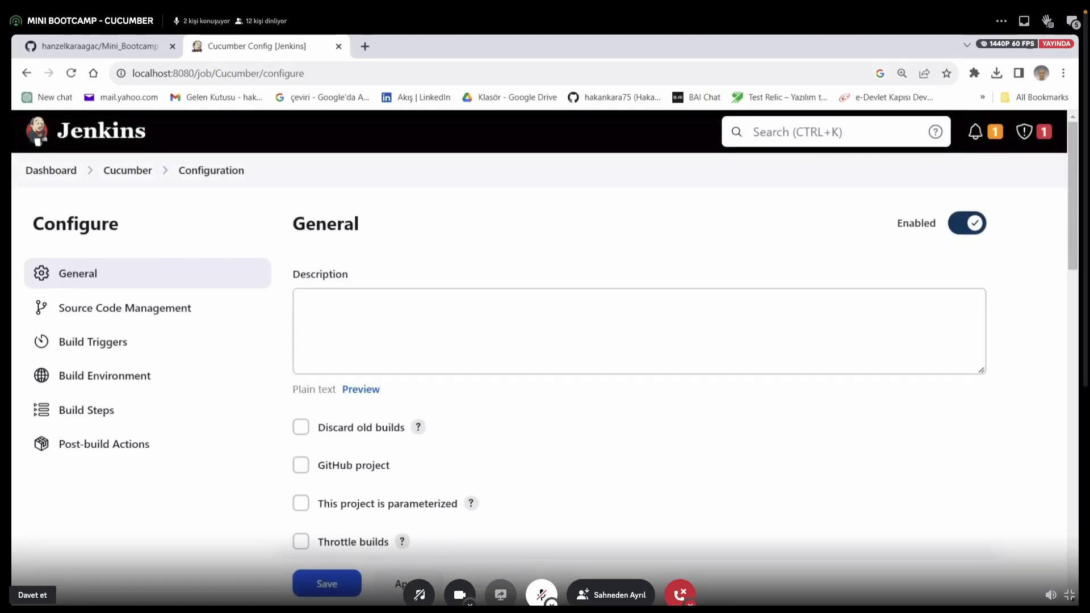
# Enable the GitHub project option for the Cucumber job.
pyautogui.scroll(-2, 493, 400)
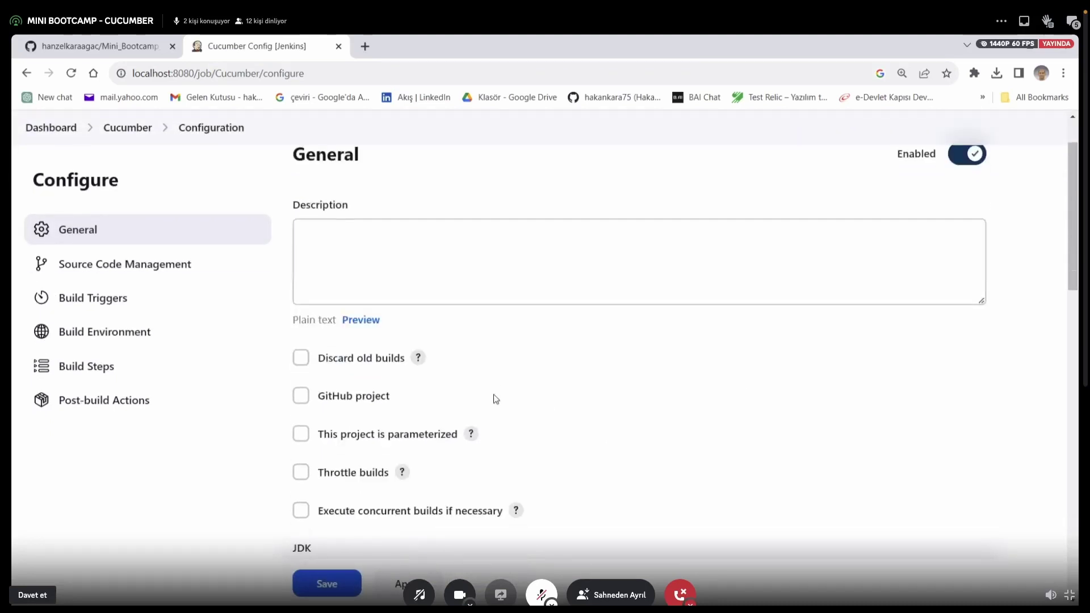
pyautogui.scroll(-2, 574, 402)
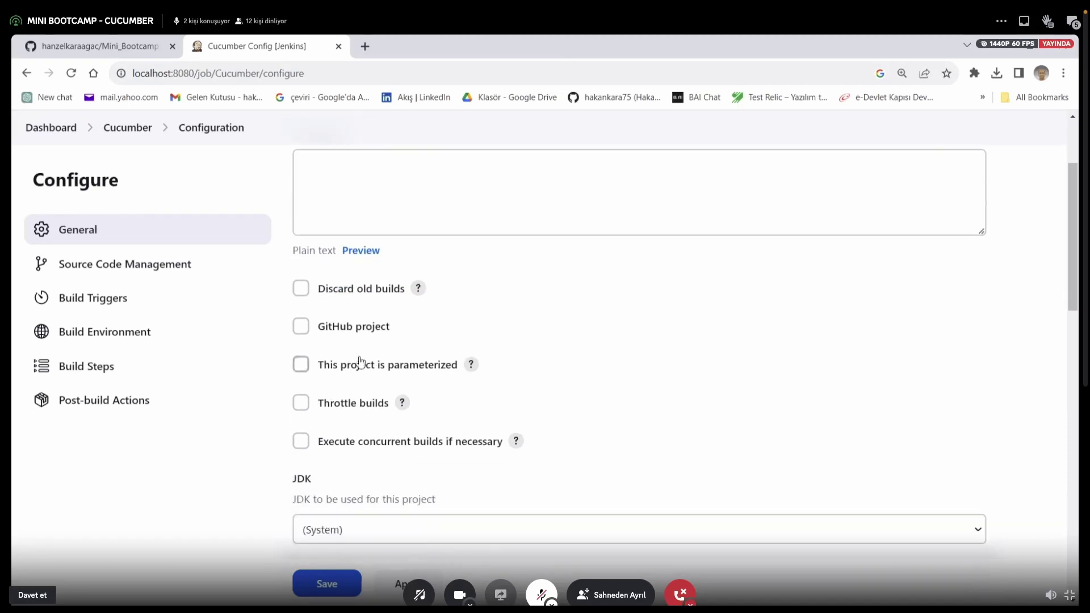
pyautogui.click(311, 335)
pyautogui.click(306, 334)
pyautogui.click(303, 333)
pyautogui.click(306, 333)
pyautogui.click(316, 335)
pyautogui.click(316, 335)
pyautogui.scroll(4, 346, 333)
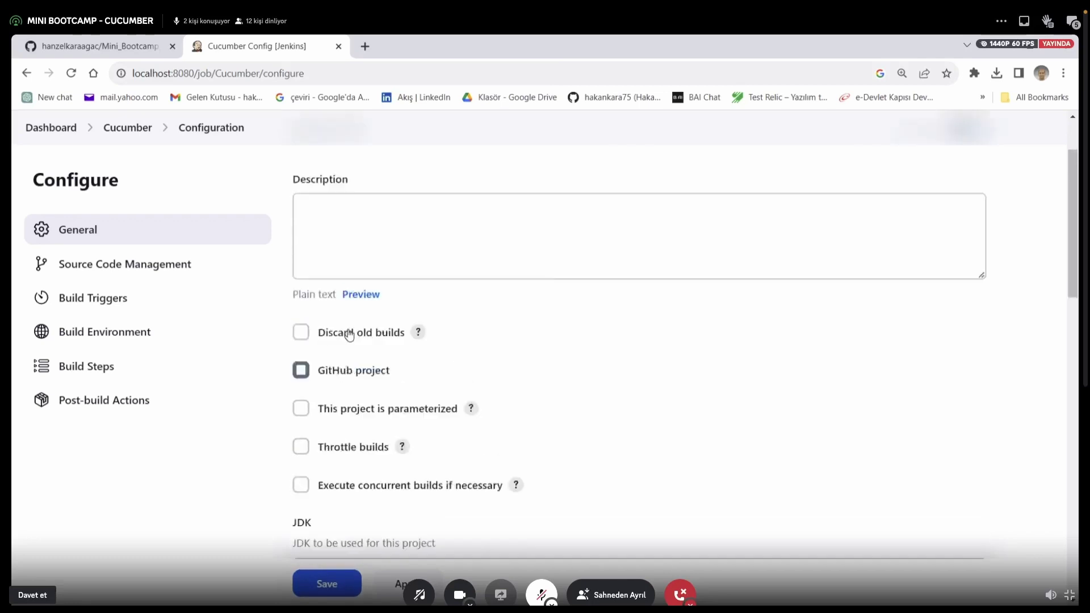
pyautogui.scroll(-4, 398, 267)
pyautogui.click(352, 257)
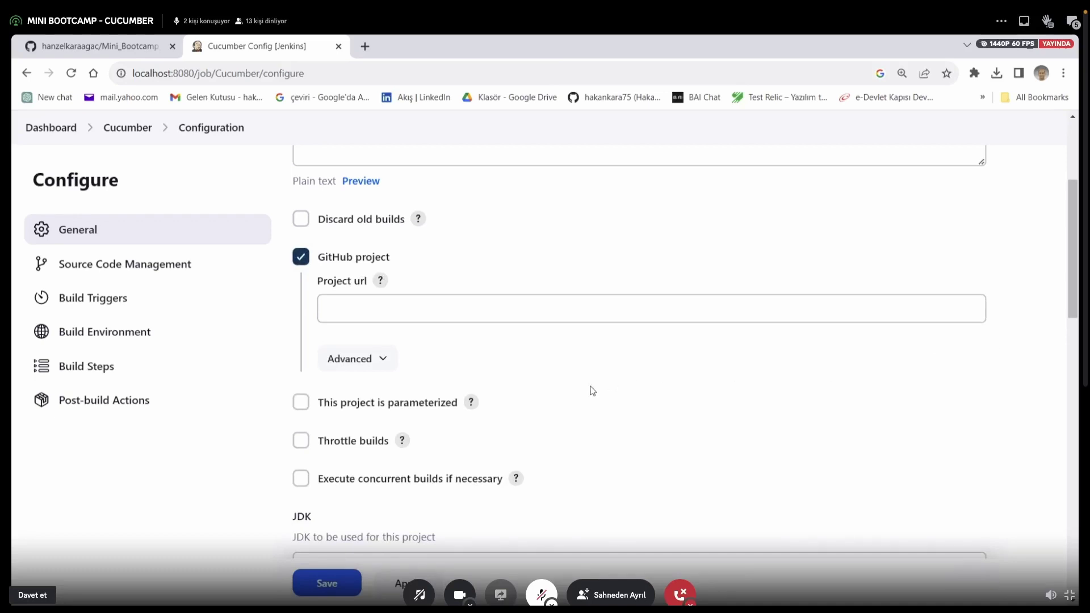
# Select the Project url field, then bring up the Mini_Bootcamp_Cucumber repository on GitHub.
pyautogui.scroll(-1, 511, 335)
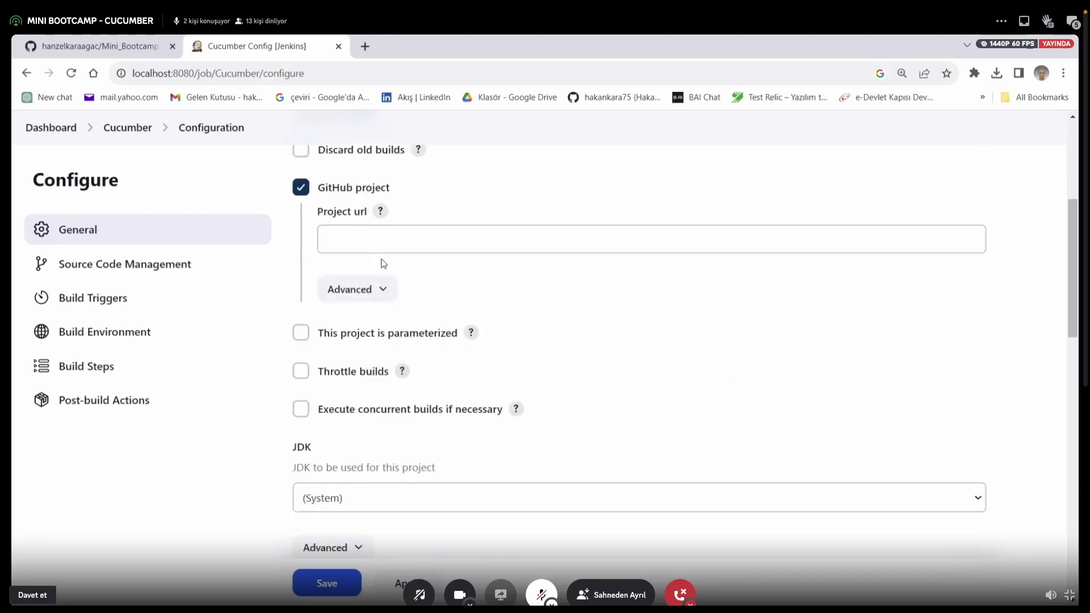
pyautogui.click(384, 238)
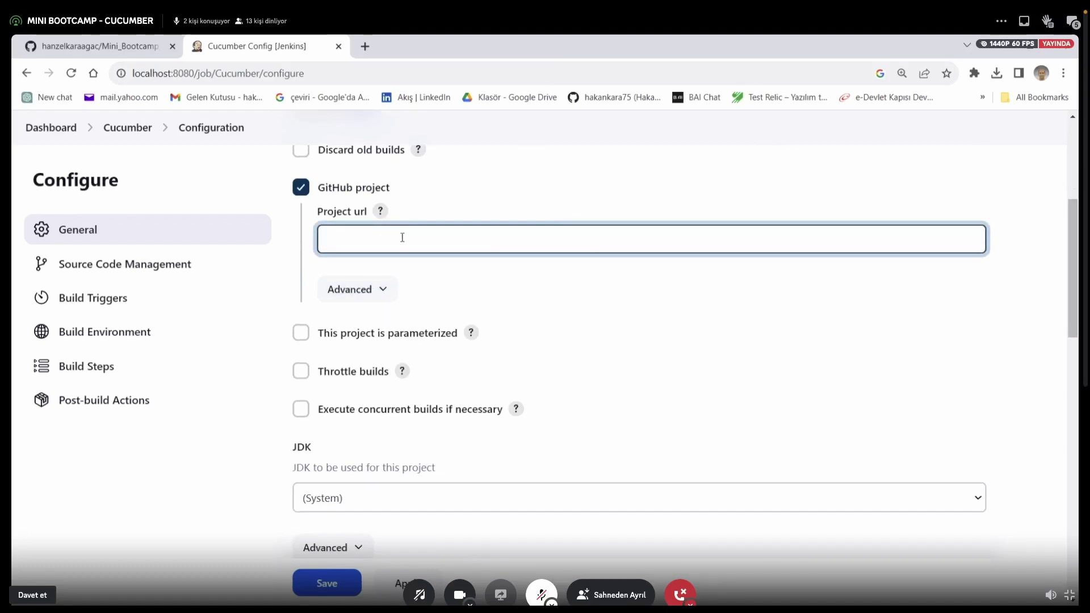
pyautogui.click(113, 47)
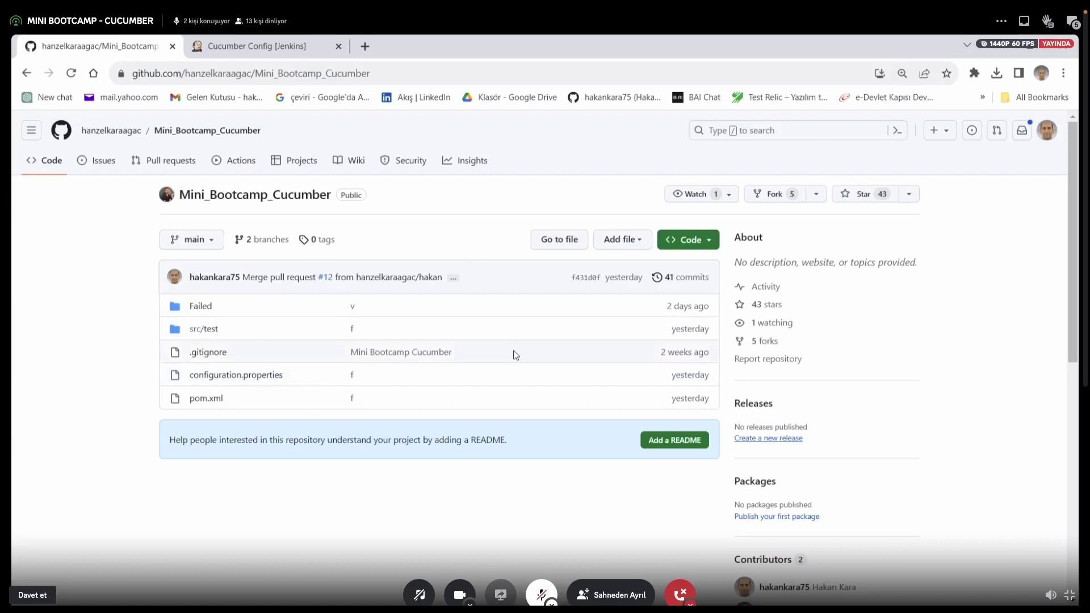
# From IntelliJ's terminal, run git add, commit 'v' and push extent-config.xml and extent.properties to main.
pyautogui.hotkey('ctrl', '+')
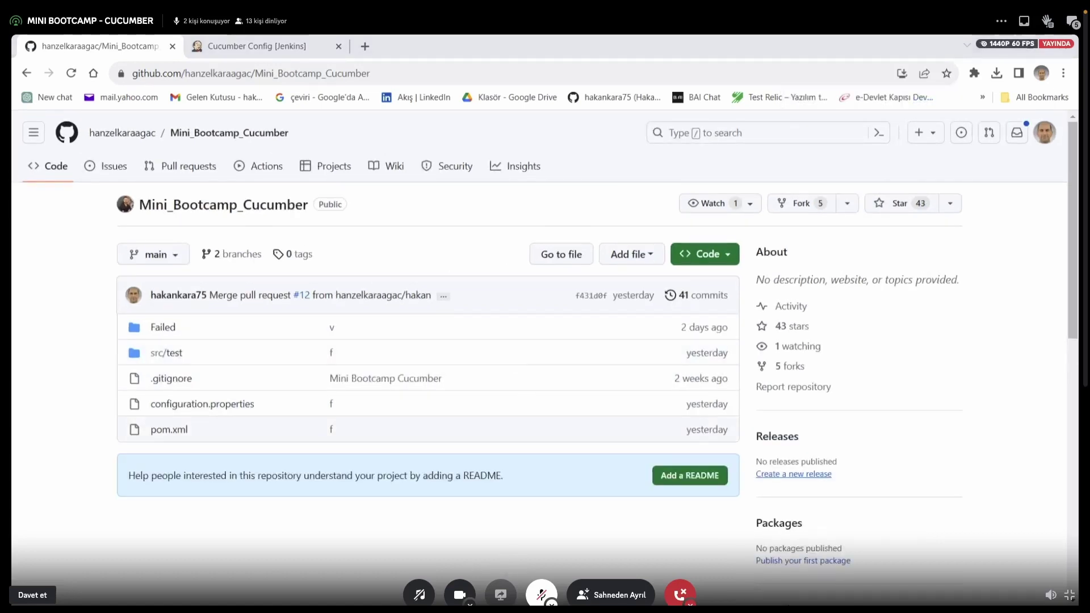
pyautogui.hotkey('alt', 'Tab')
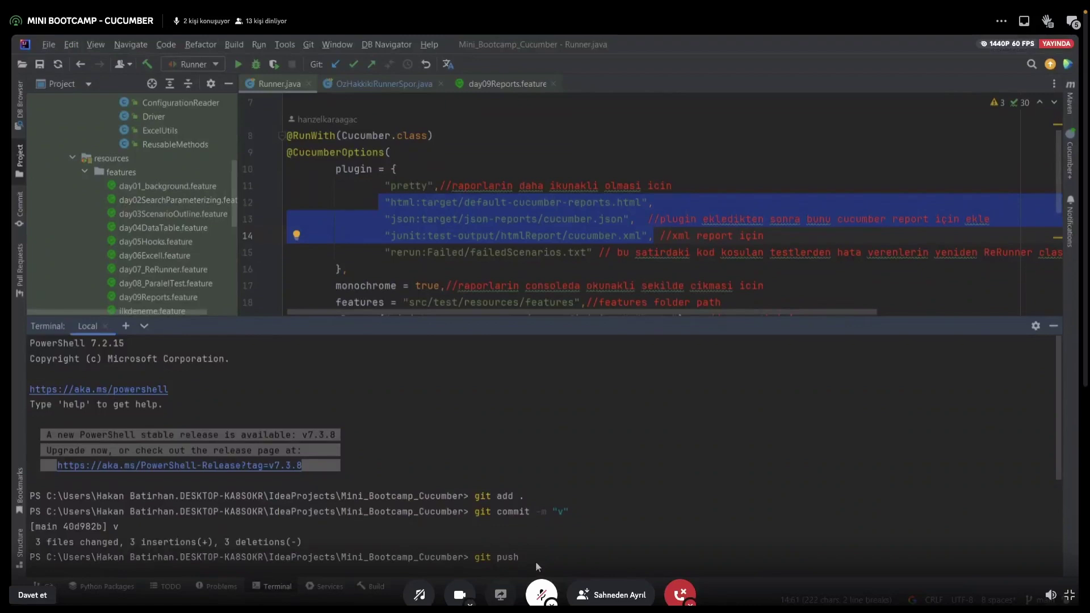
pyautogui.press('Return')
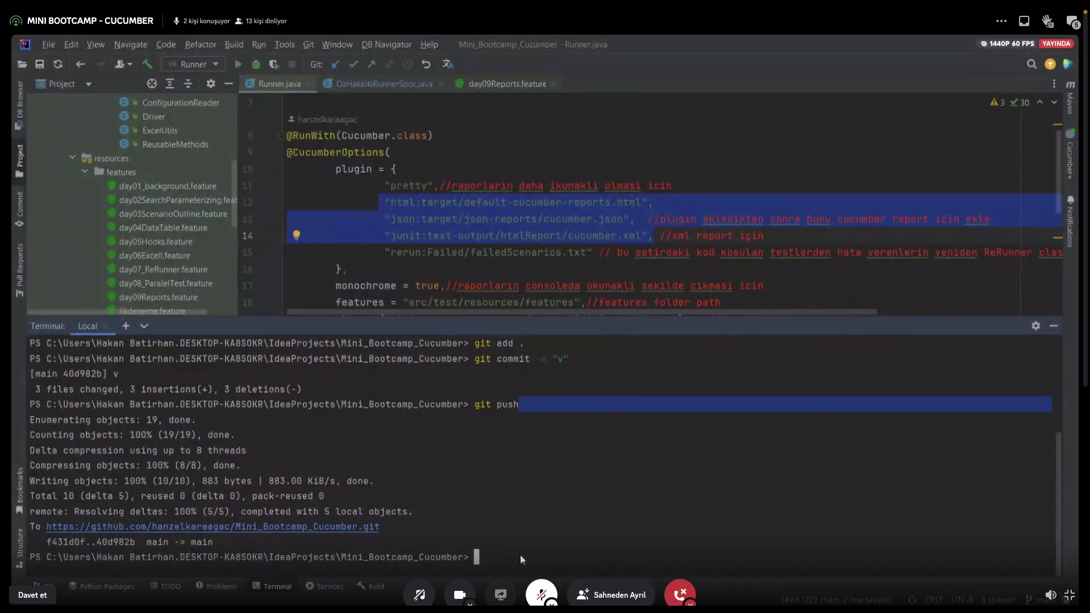
pyautogui.press('Up')
pyautogui.press('Up')
pyautogui.press('Up')
pyautogui.press('Return')
pyautogui.press('Up')
pyautogui.press('Up')
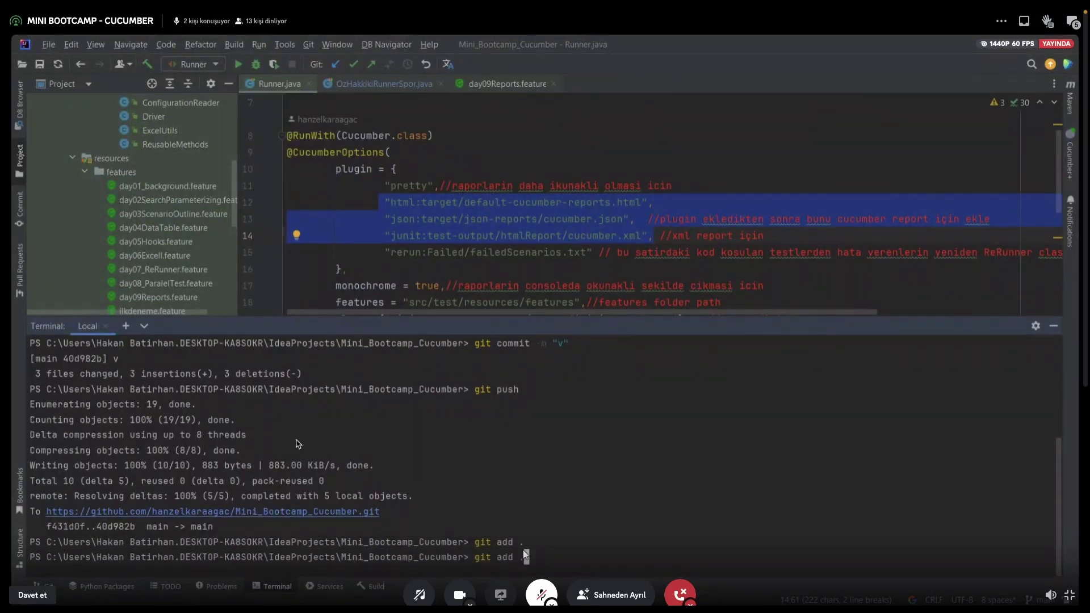
pyautogui.press('Up')
pyautogui.press('Return')
pyautogui.press('Up')
pyautogui.press('Up')
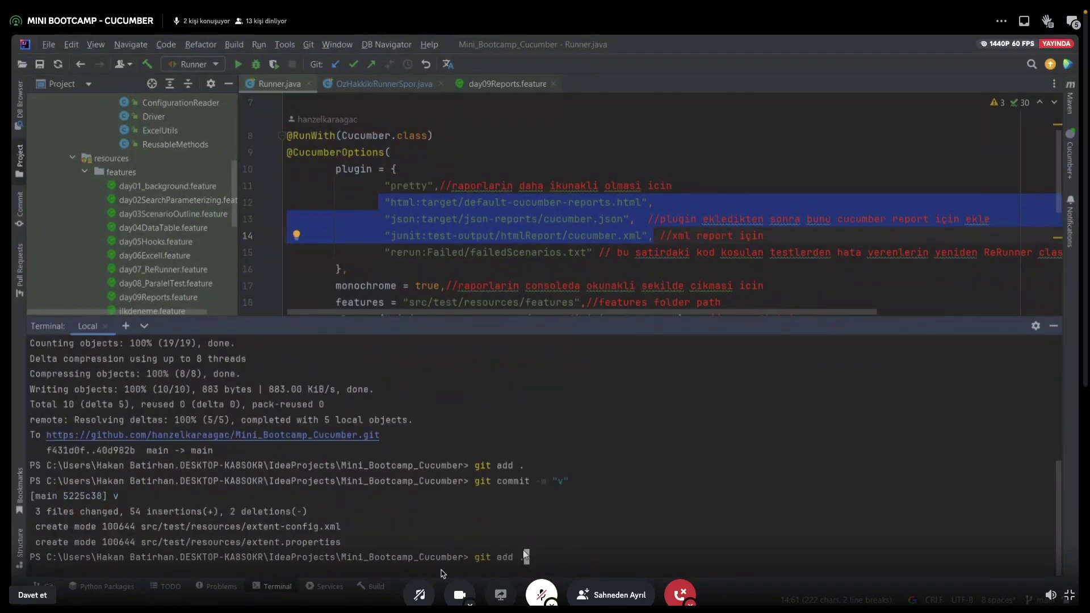
pyautogui.press('Return')
pyautogui.press('Up')
pyautogui.press('Up')
pyautogui.press('Up')
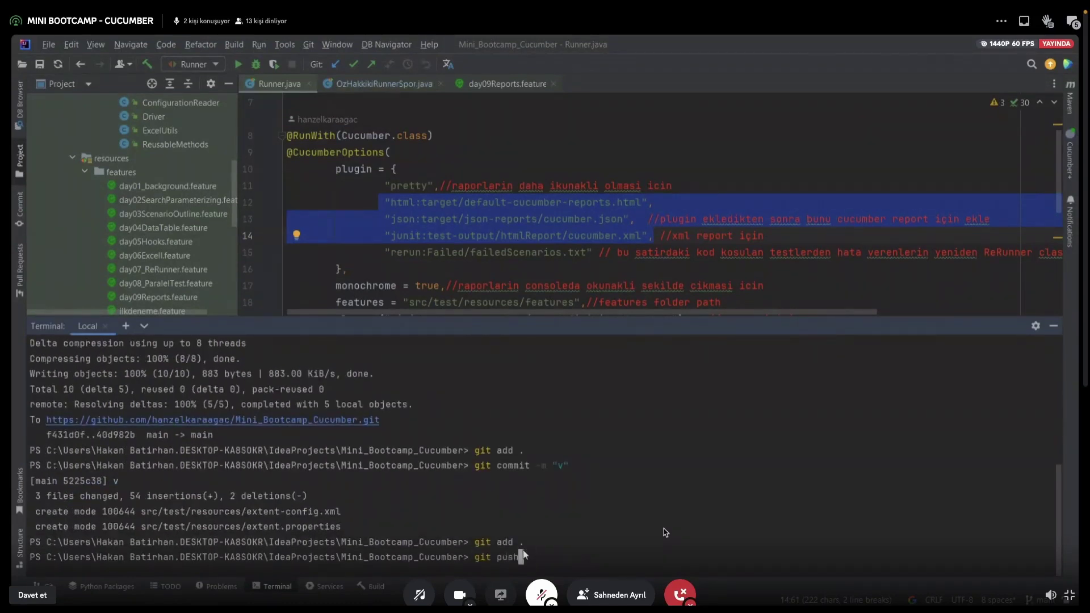
pyautogui.press('Return')
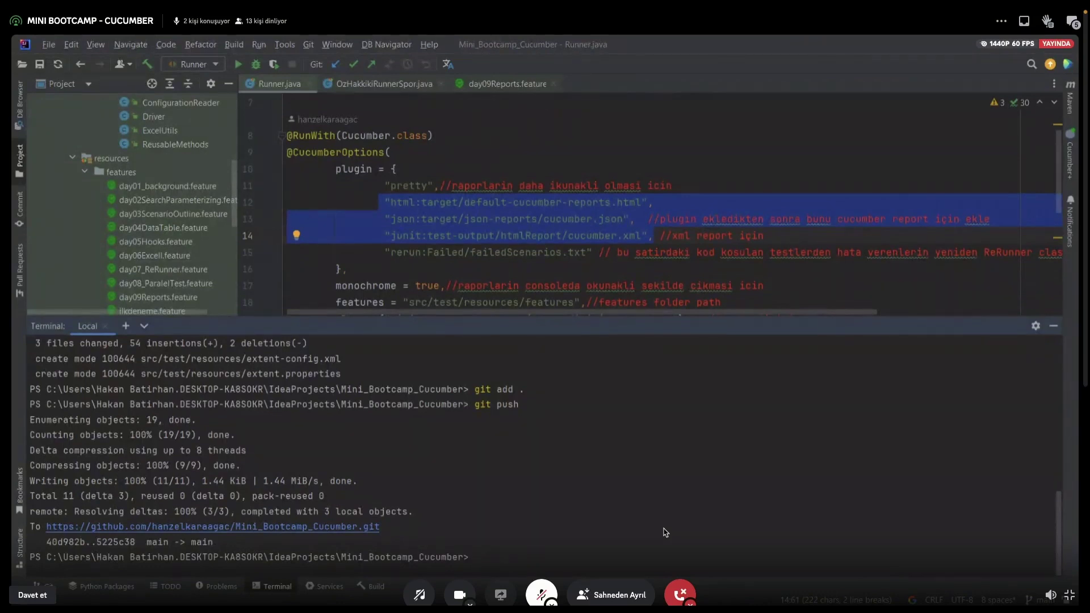
pyautogui.hotkey('alt', 'Tab')
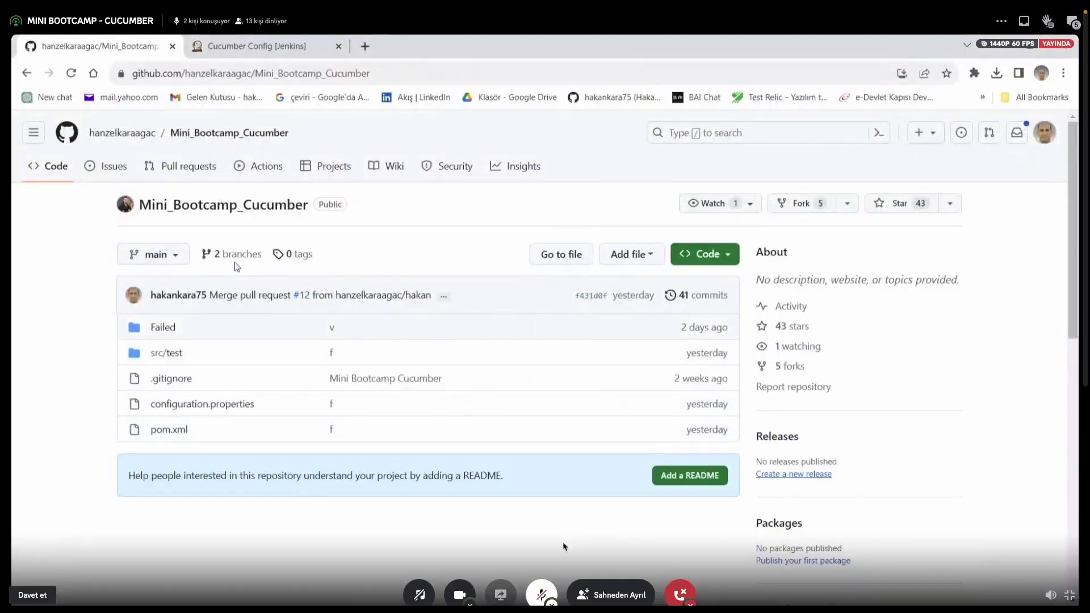
# Check the branches page, then copy the repository's HTTPS clone URL from the Code menu.
pyautogui.click(236, 254)
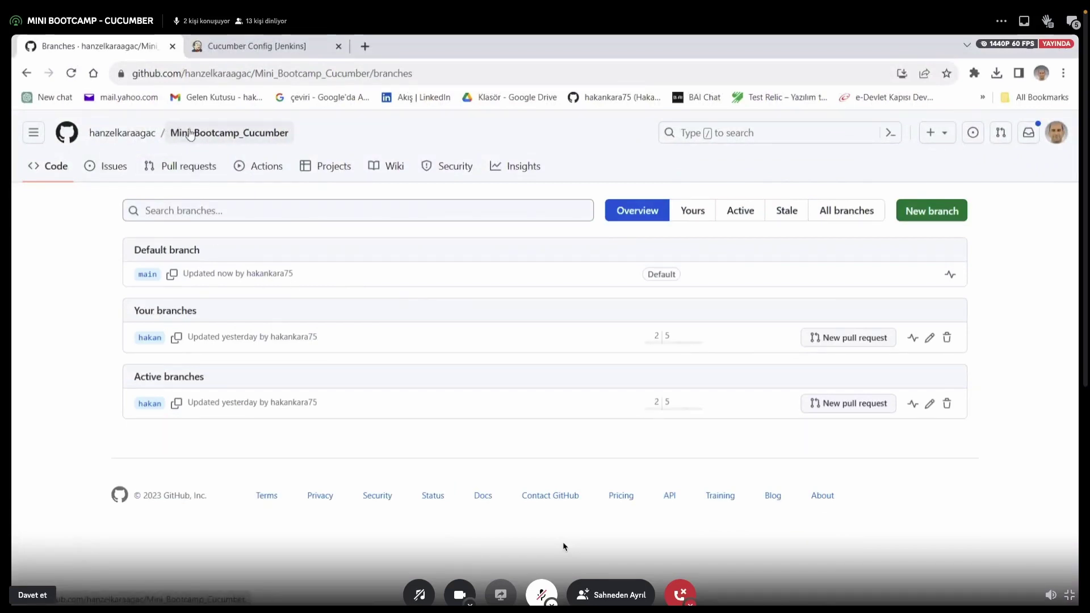
pyautogui.click(192, 133)
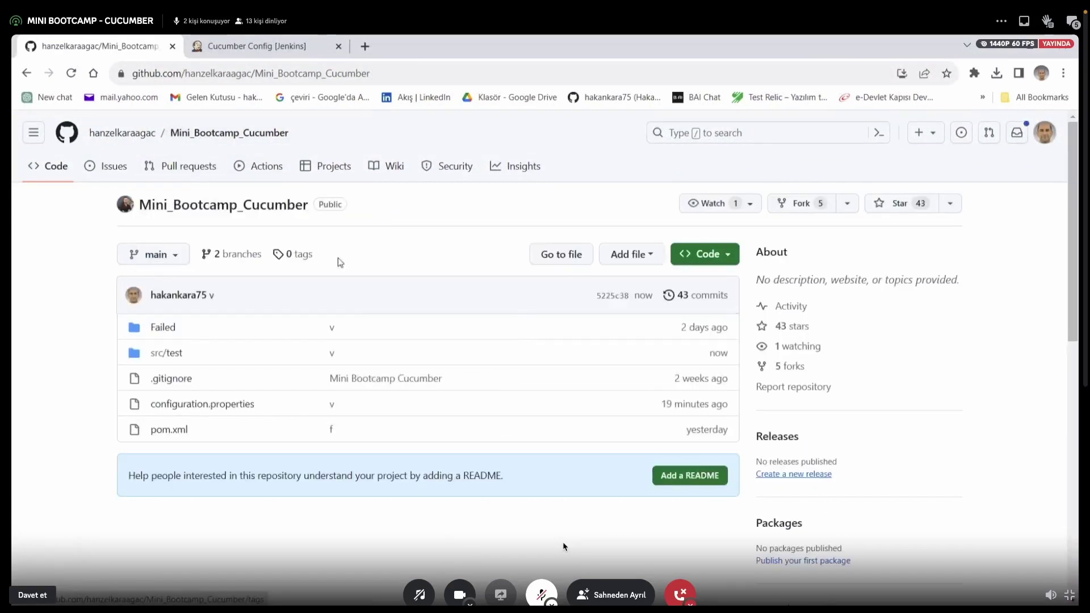
pyautogui.click(723, 255)
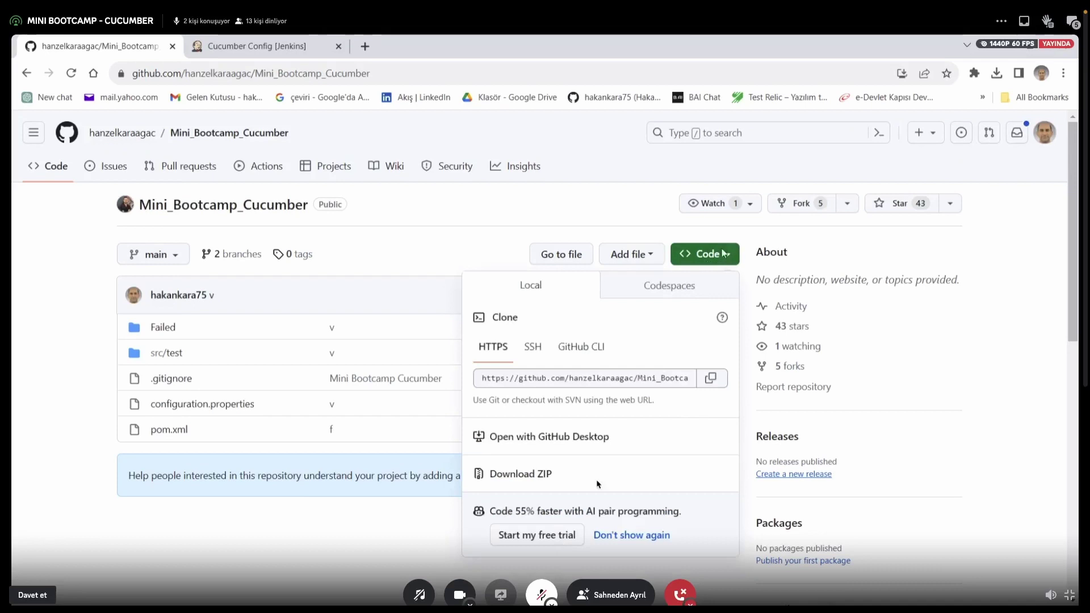
pyautogui.click(724, 254)
pyautogui.click(725, 253)
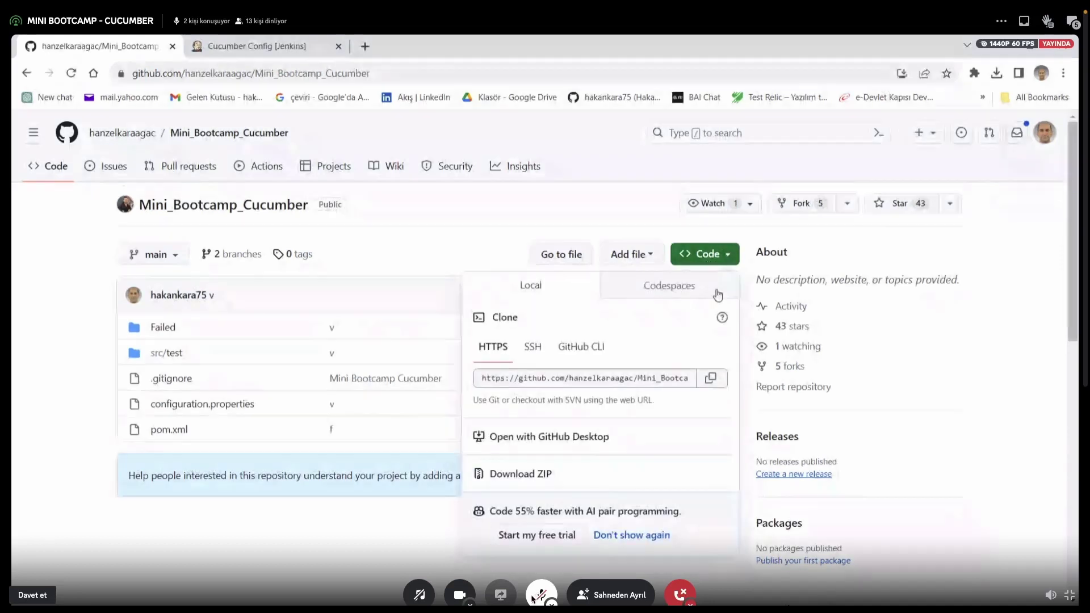
pyautogui.click(565, 380)
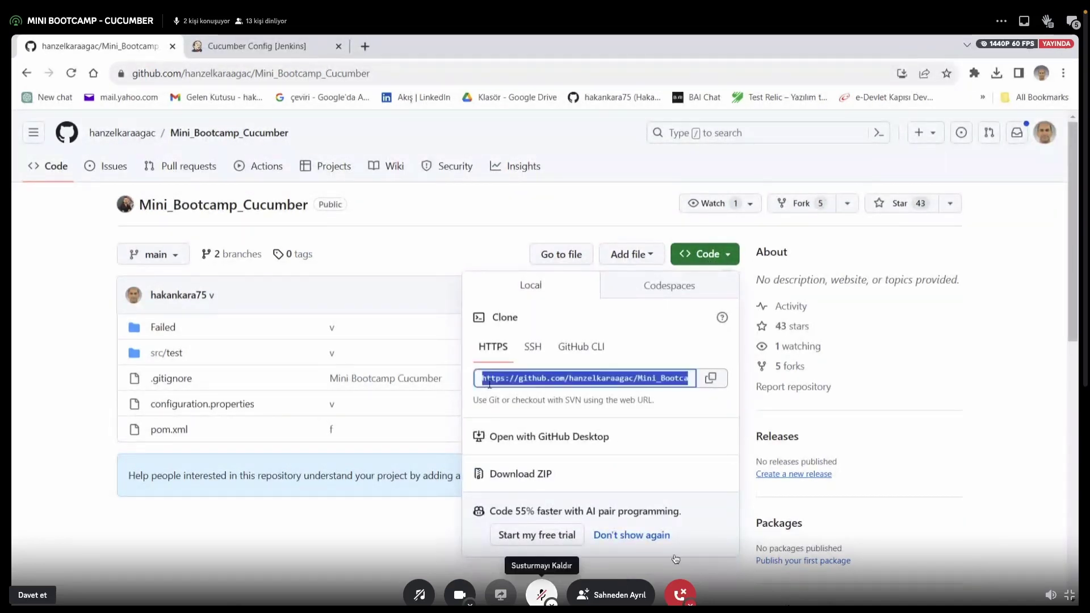
pyautogui.click(712, 379)
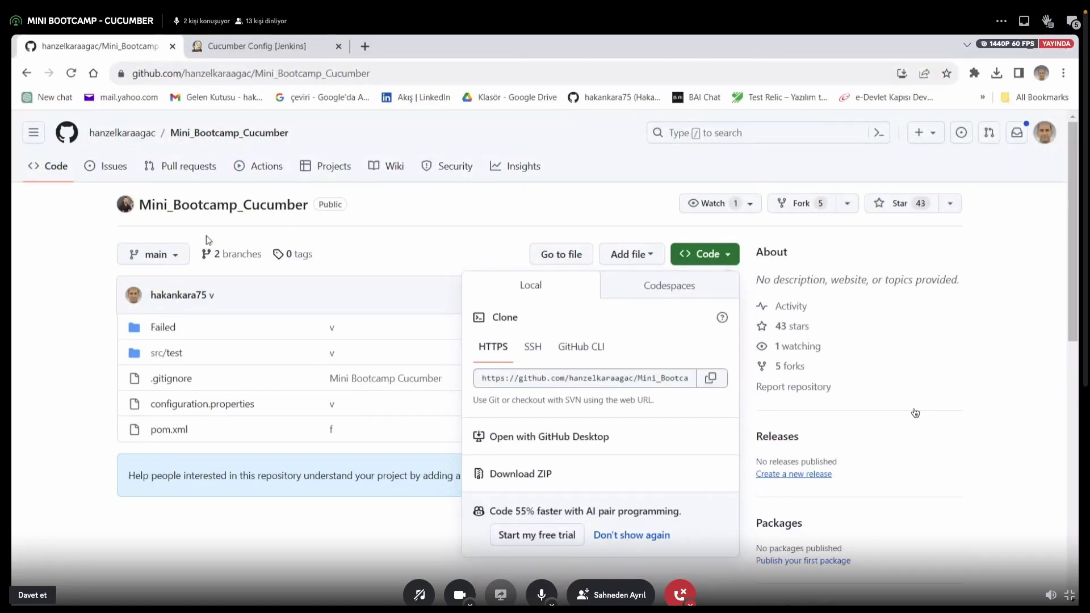
pyautogui.click(233, 260)
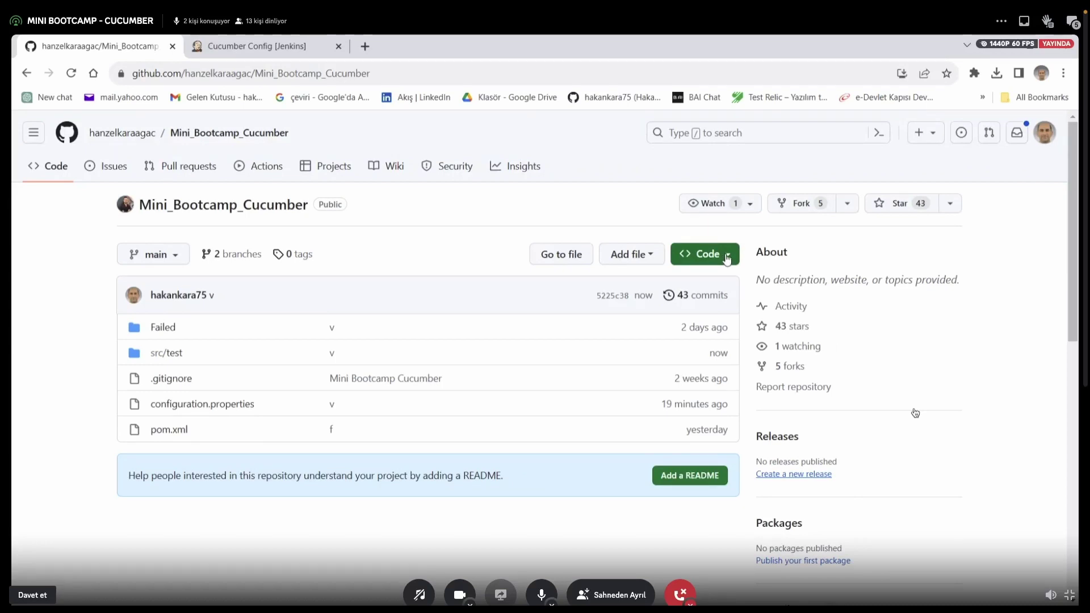
# Highlight the freshly updated src/test folder and copy the HTTPS clone URL again.
pyautogui.moveTo(328, 353); pyautogui.dragTo(738, 360)
pyautogui.click(720, 354)
pyautogui.click(729, 257)
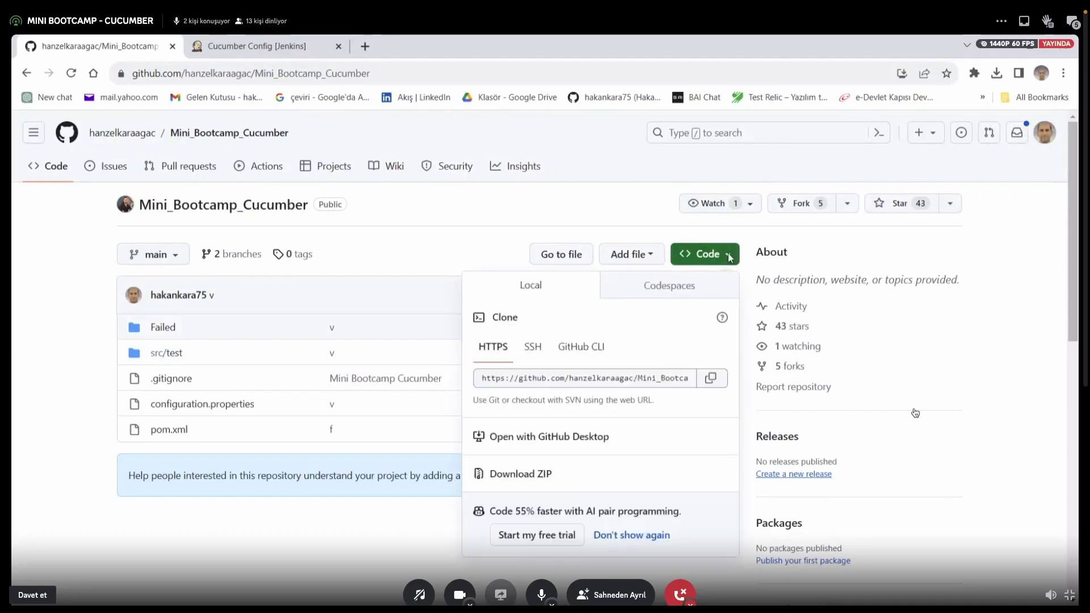
pyautogui.click(710, 375)
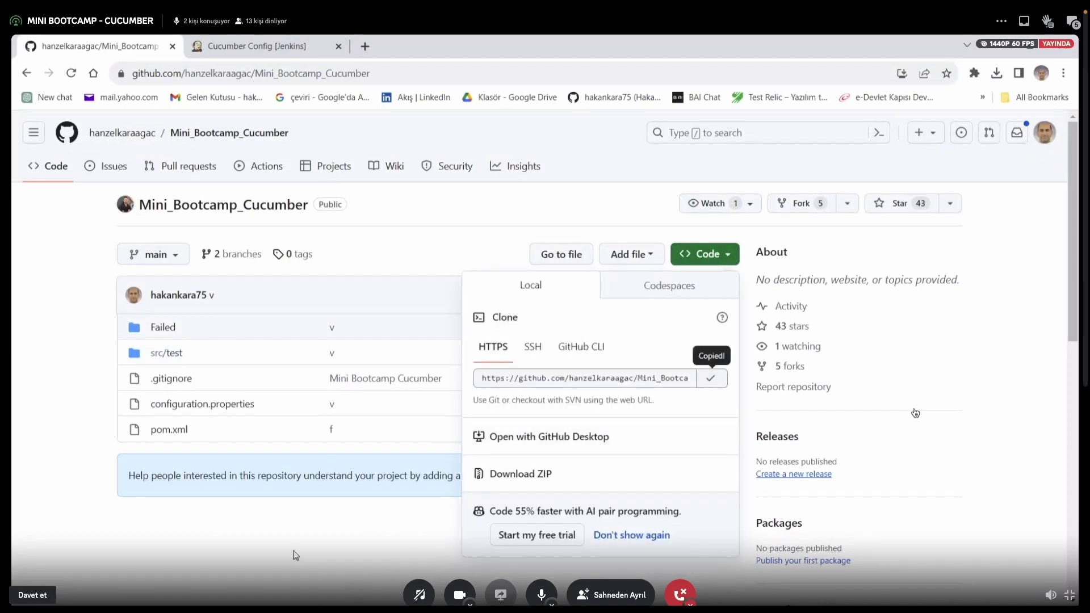
pyautogui.click(267, 46)
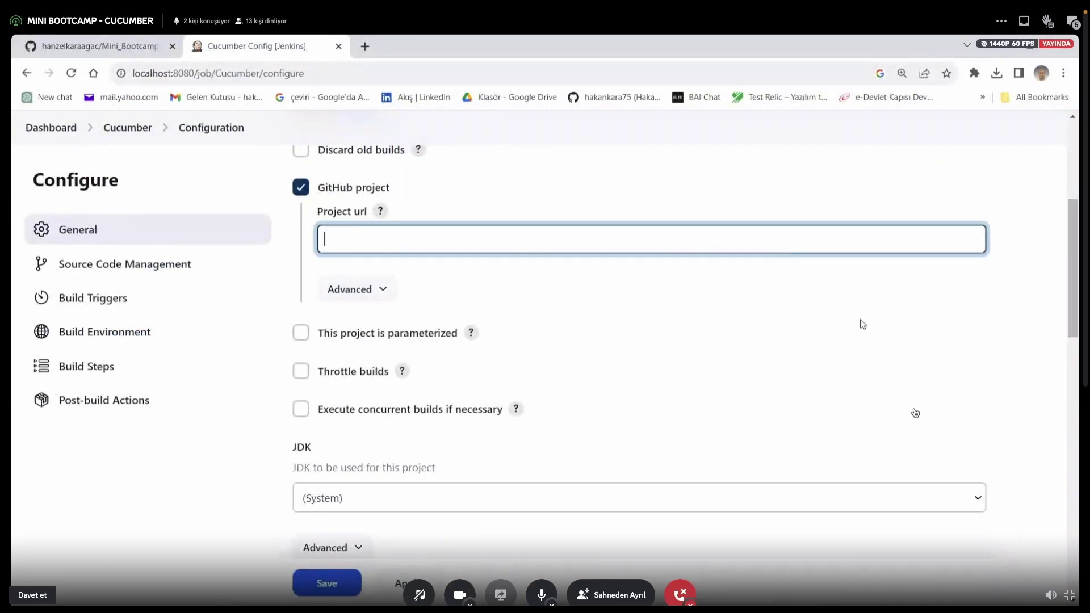
# Paste the Mini_Bootcamp_Cucumber .git URL into the GitHub Project url field.
pyautogui.rightClick(403, 237)
pyautogui.click(543, 592)
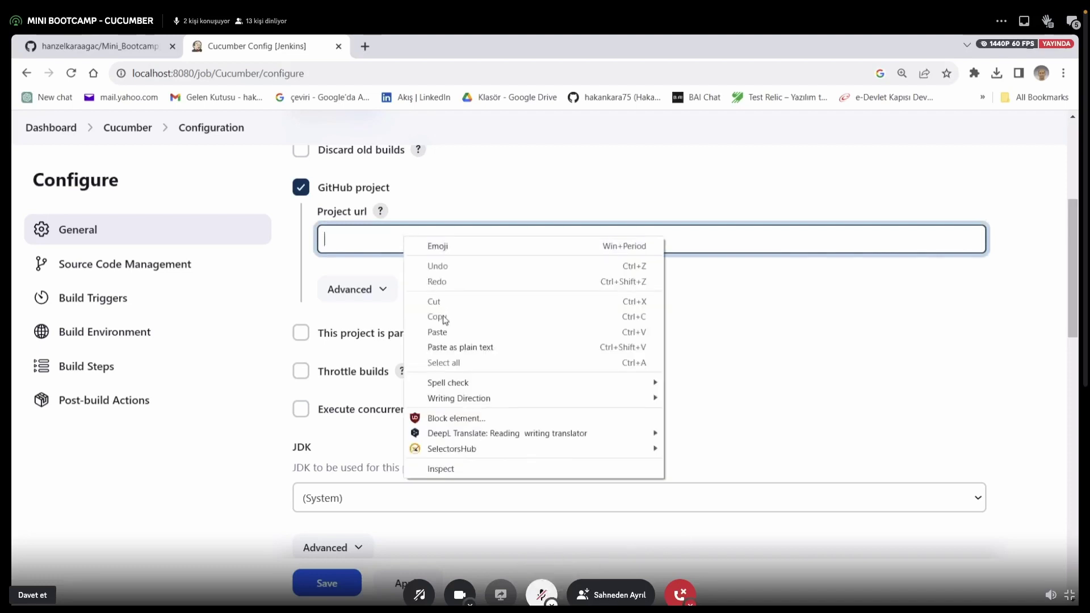
pyautogui.click(438, 332)
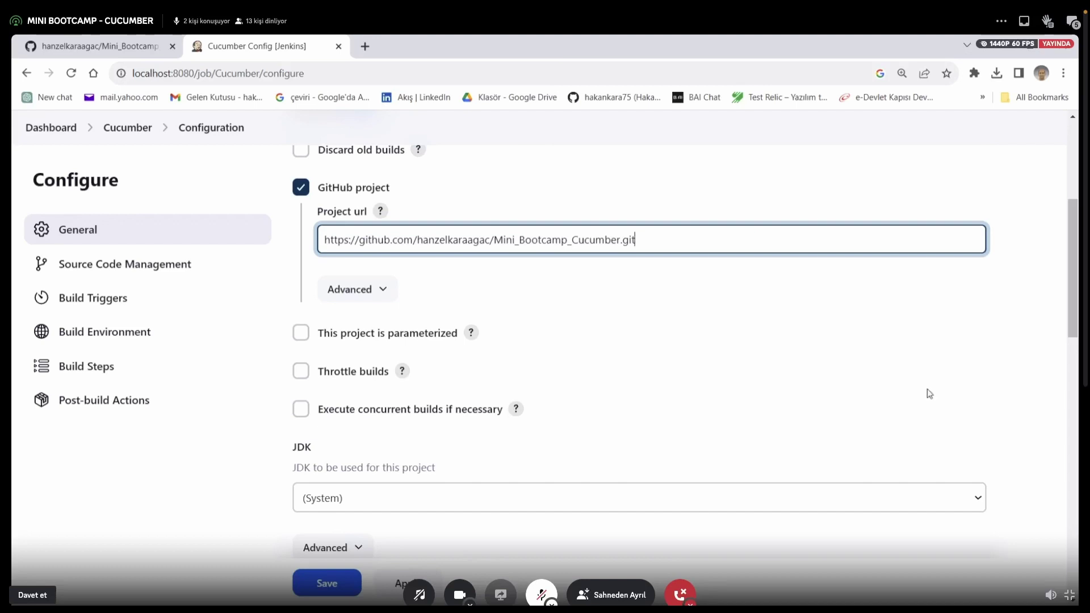
# Scroll through the Cucumber job's configuration sections down to Source Code Management.
pyautogui.scroll(-2, 461, 329)
pyautogui.scroll(-2, 488, 332)
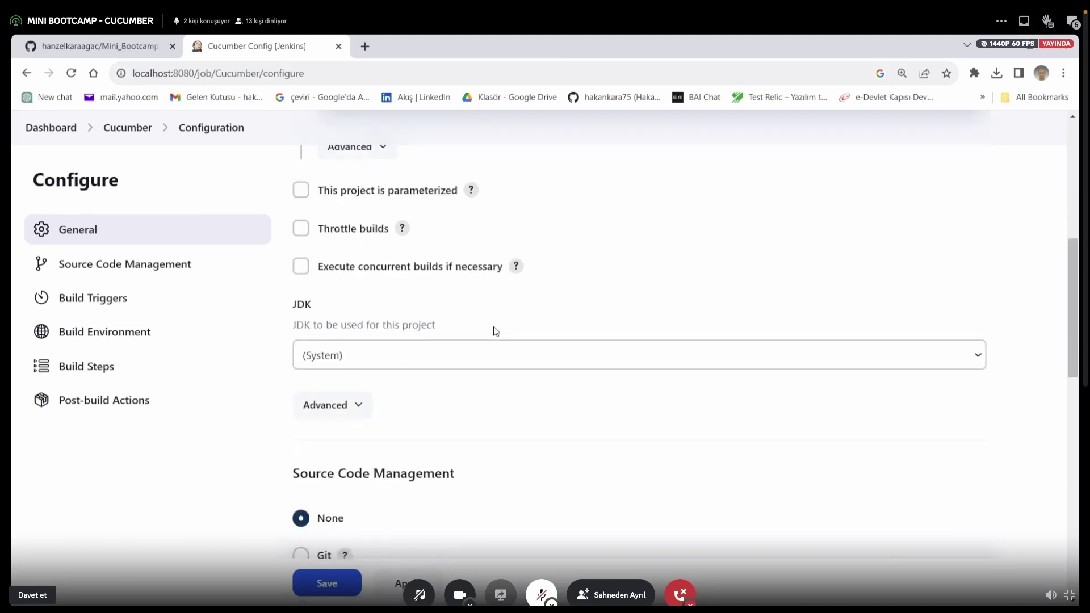
pyautogui.scroll(-1, 497, 331)
pyautogui.scroll(-2, 545, 332)
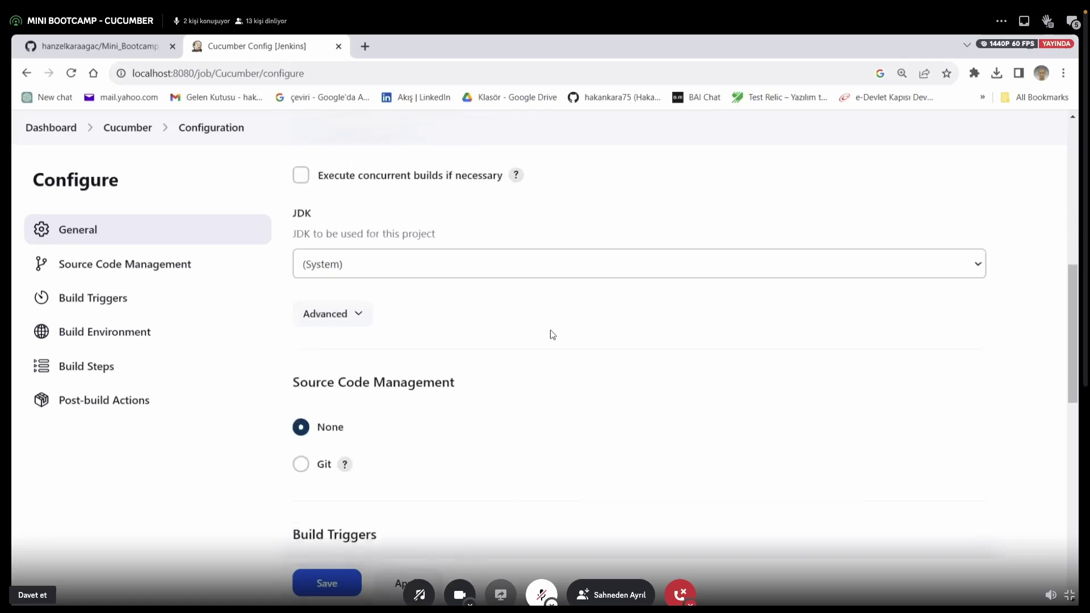
pyautogui.scroll(-4, 550, 329)
pyautogui.scroll(-2, 545, 329)
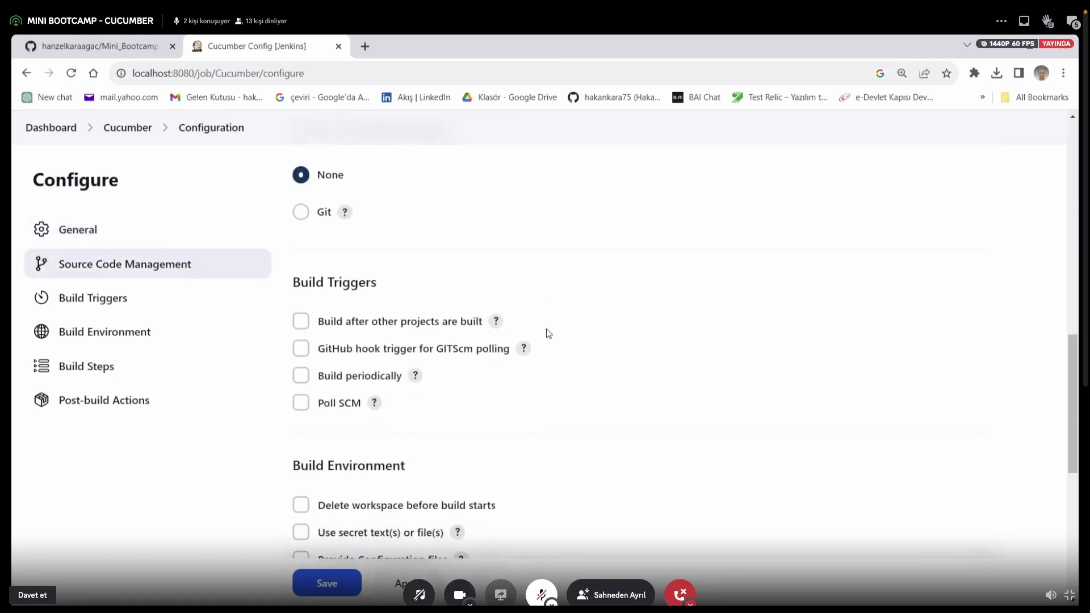
pyautogui.scroll(-1, 544, 333)
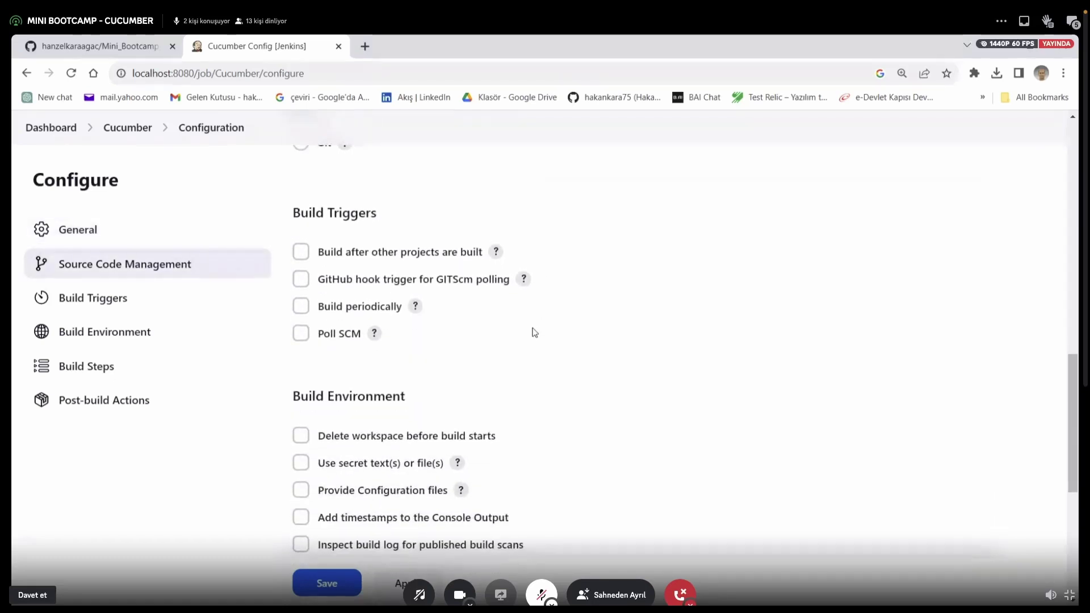
pyautogui.scroll(1, 420, 316)
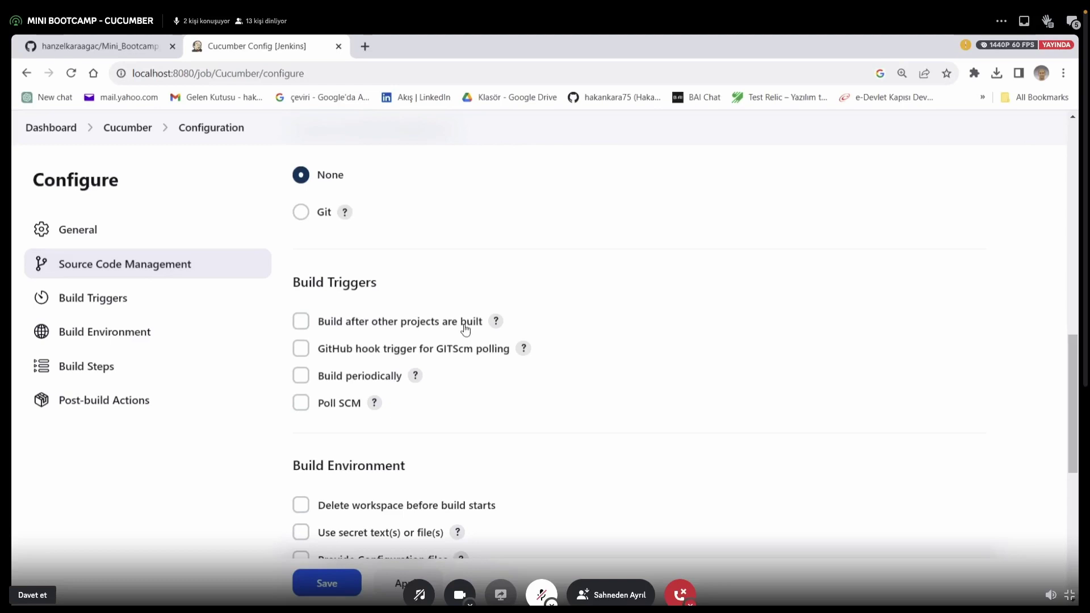
pyautogui.scroll(7, 464, 326)
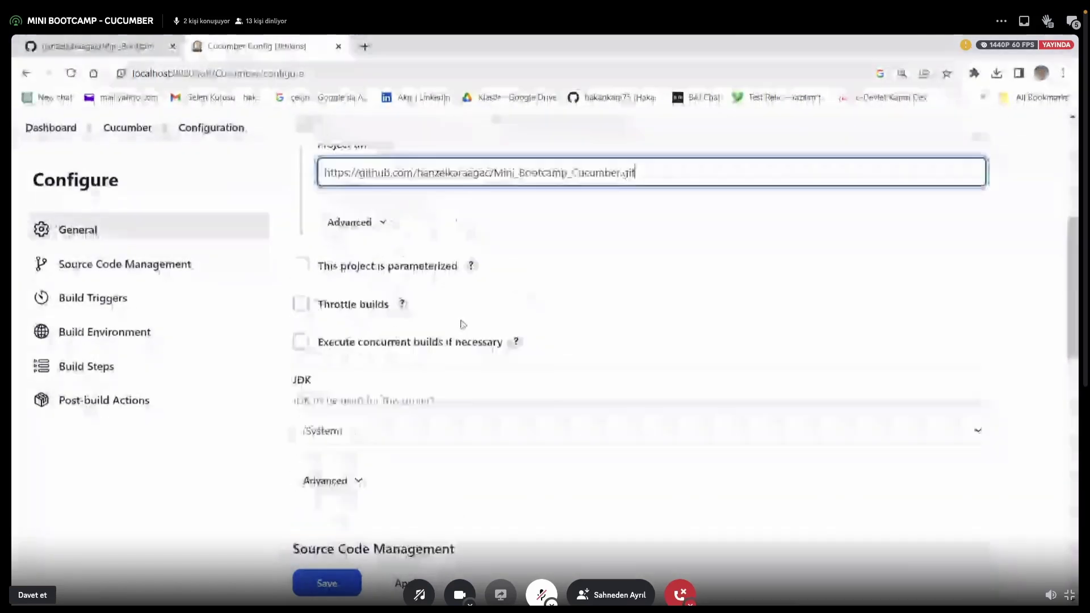
pyautogui.scroll(-2, 461, 324)
pyautogui.scroll(-5, 411, 345)
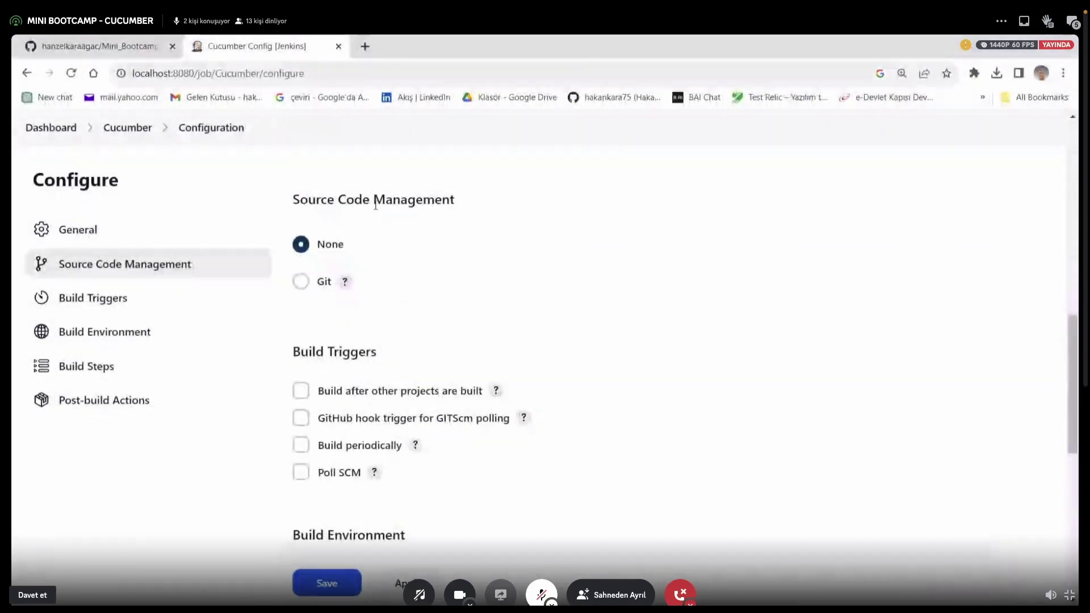
# Choose Git for source code management and paste the Mini_Bootcamp_Cucumber .git URL as Repository URL.
pyautogui.click(301, 282)
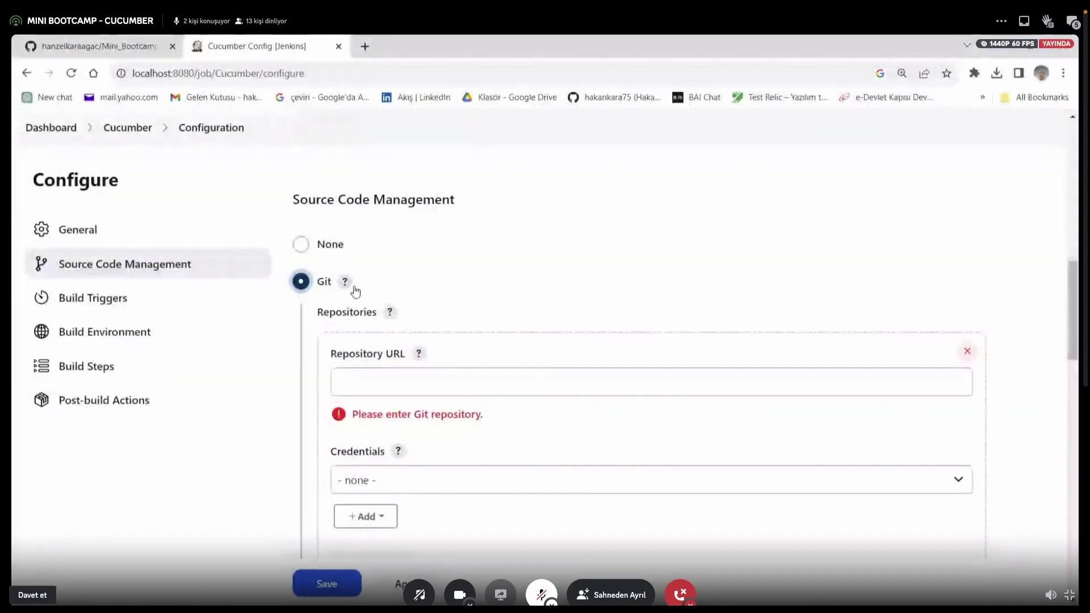
pyautogui.scroll(10, 397, 255)
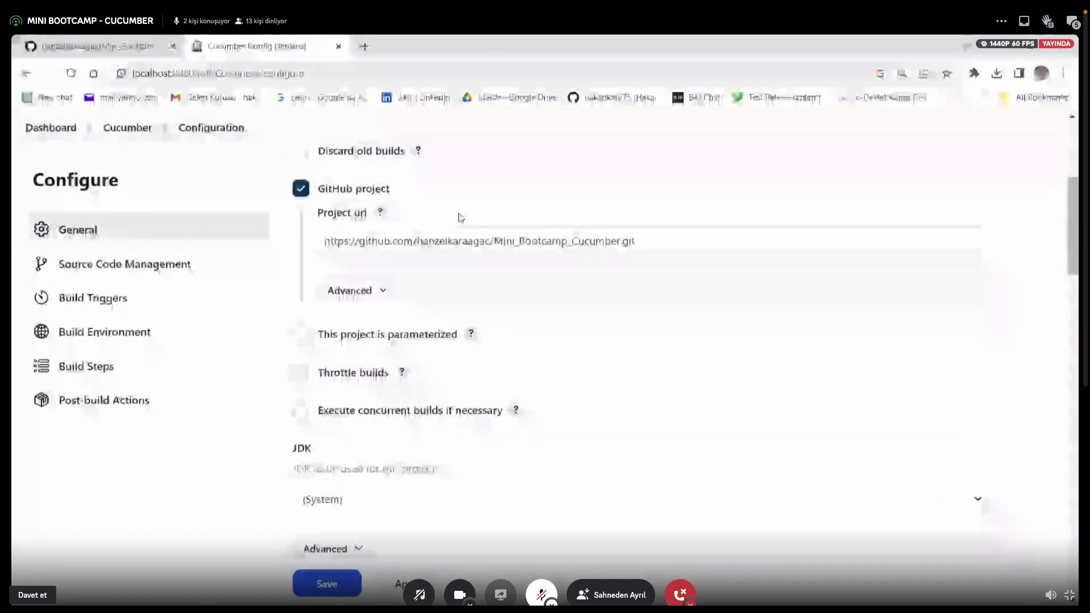
pyautogui.scroll(-3, 386, 255)
pyautogui.scroll(-4, 397, 304)
pyautogui.scroll(-4, 397, 304)
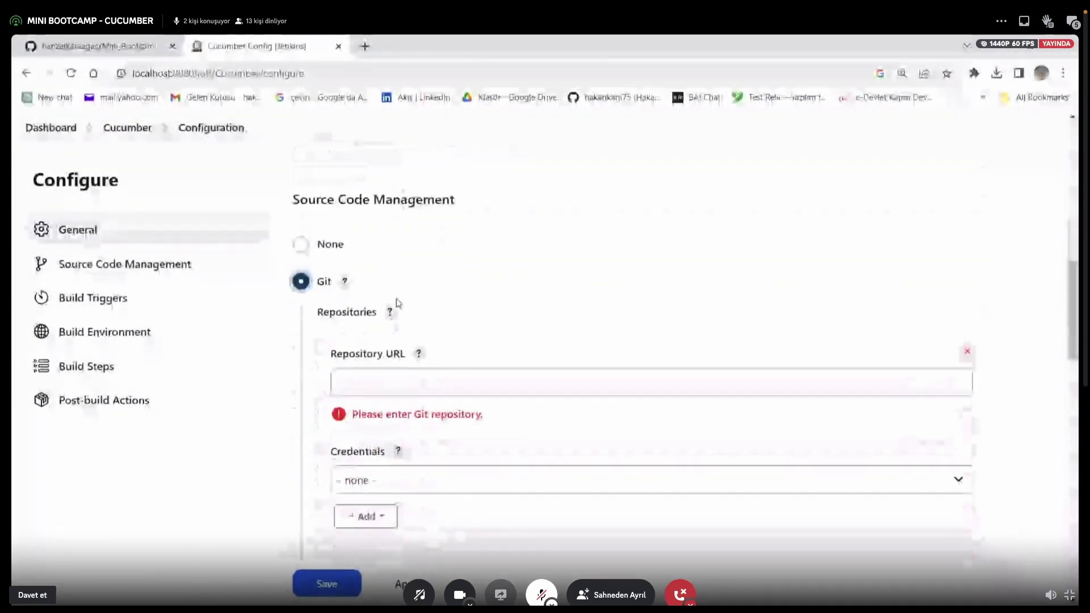
pyautogui.moveTo(296, 196); pyautogui.dragTo(454, 198)
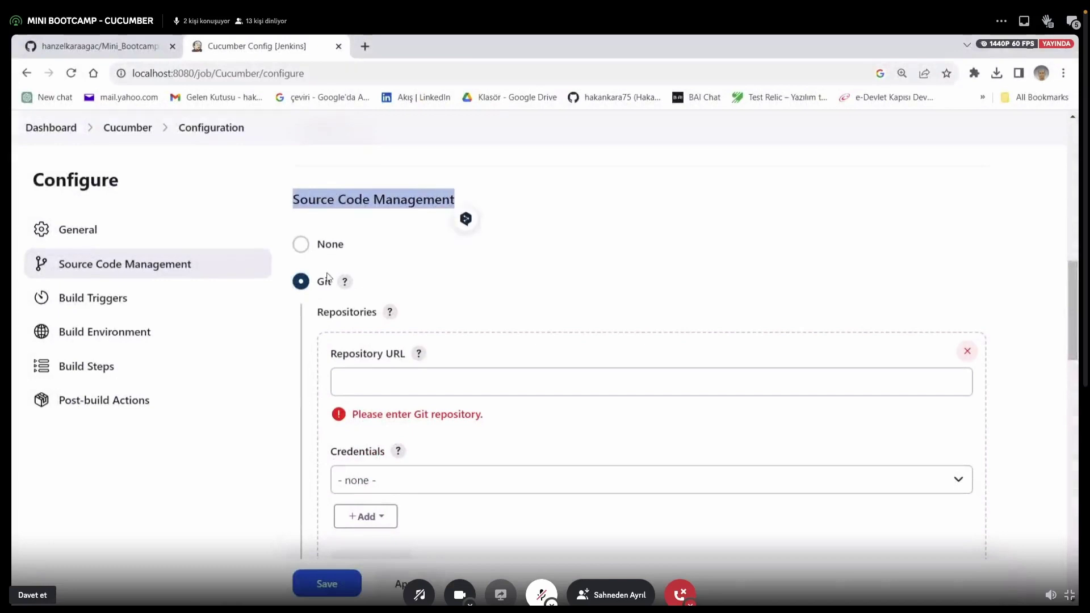
pyautogui.scroll(-2, 324, 296)
pyautogui.click(407, 242)
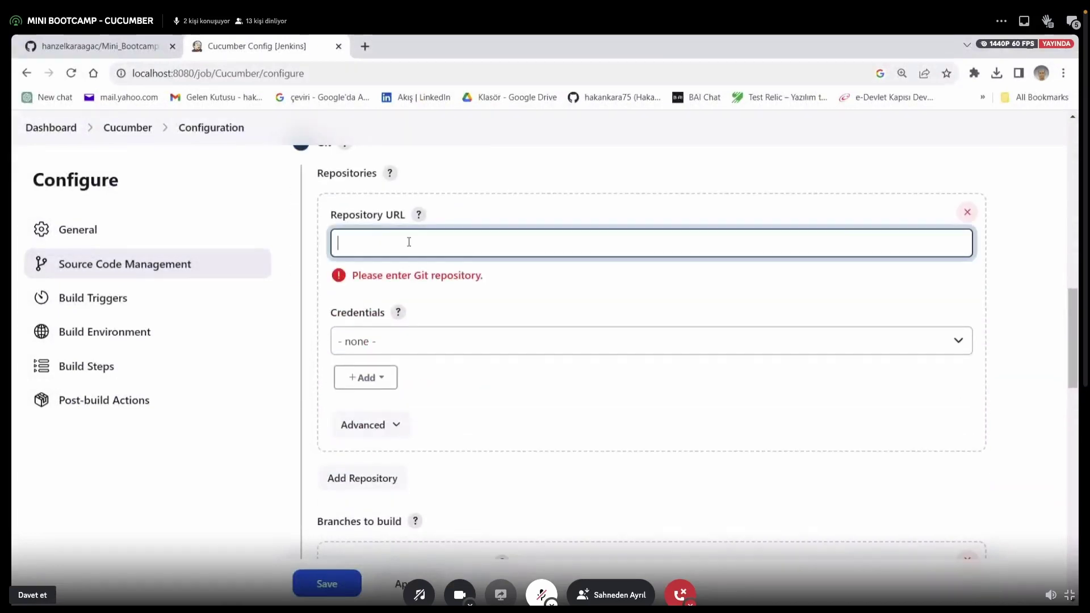
pyautogui.hotkey('ctrl', 'v')
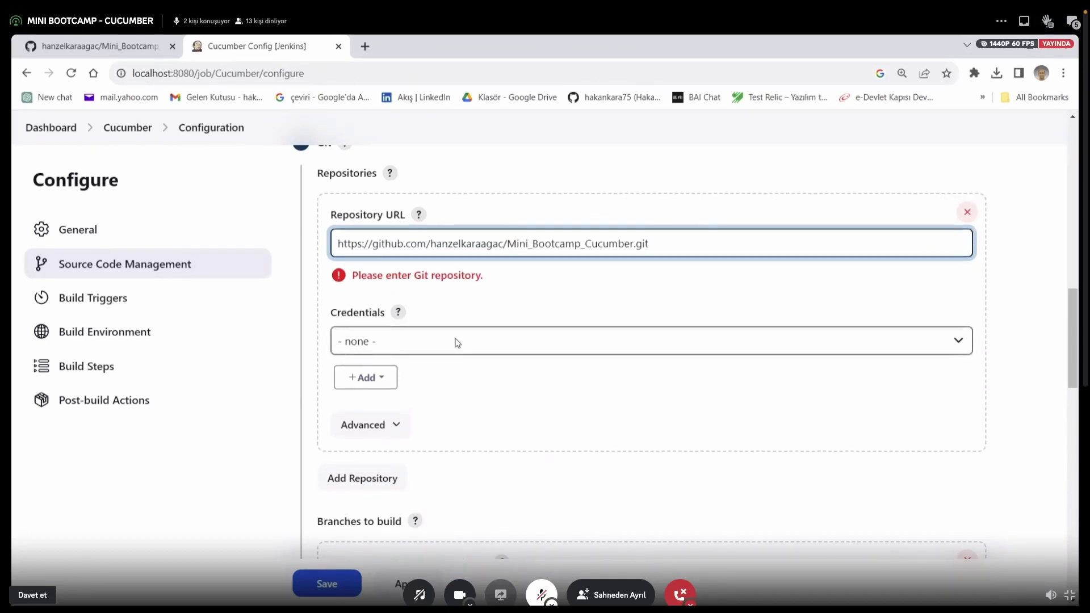
pyautogui.scroll(-1, 368, 314)
# Add a new Jenkins-store credential, and close the clone options left open on GitHub.
pyautogui.click(369, 314)
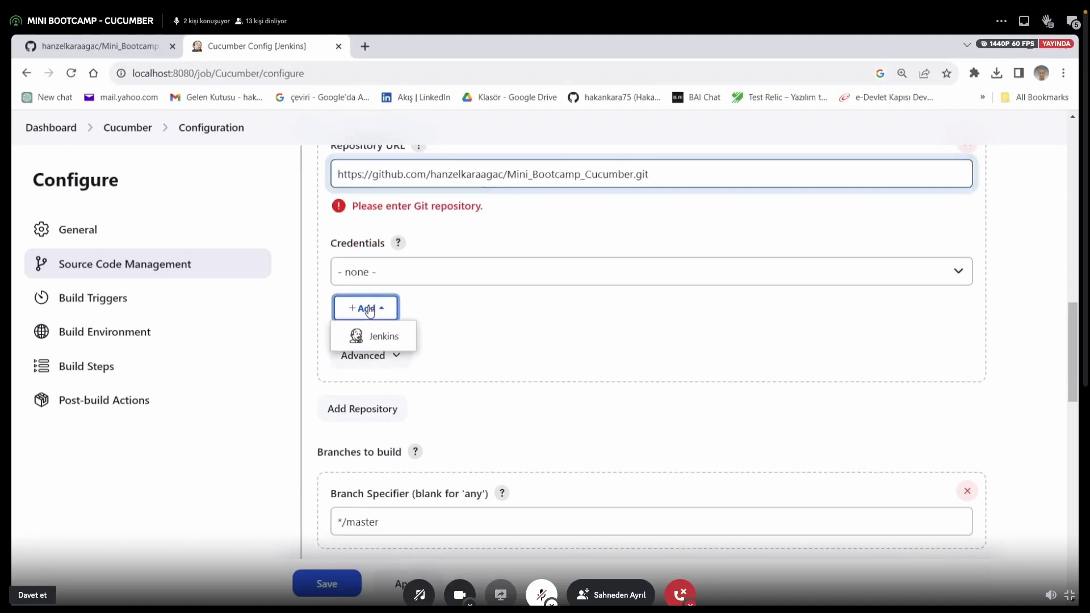
pyautogui.click(390, 339)
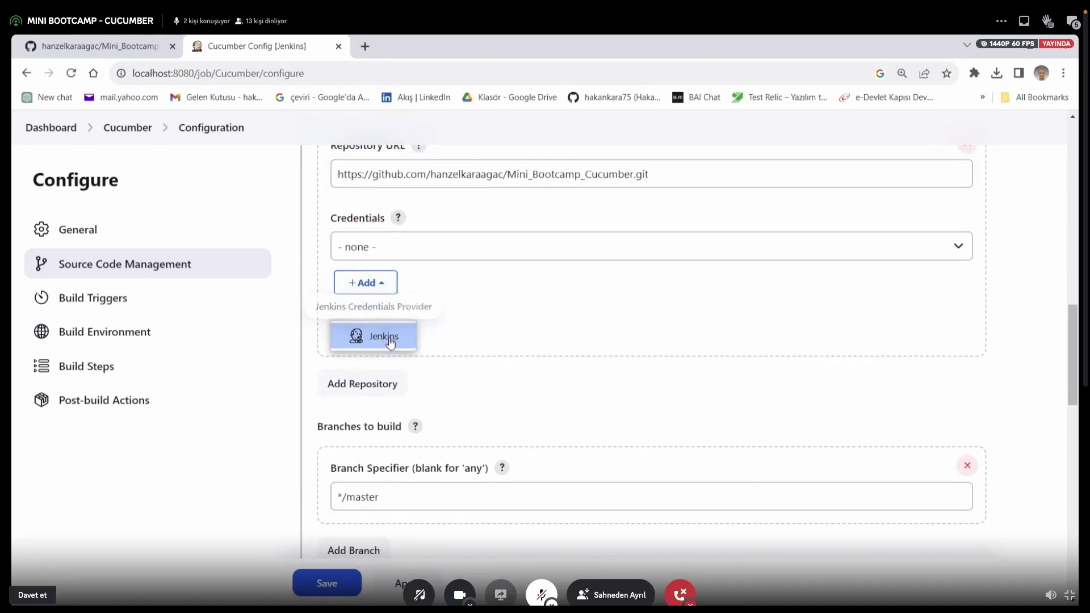
pyautogui.scroll(-4, 439, 346)
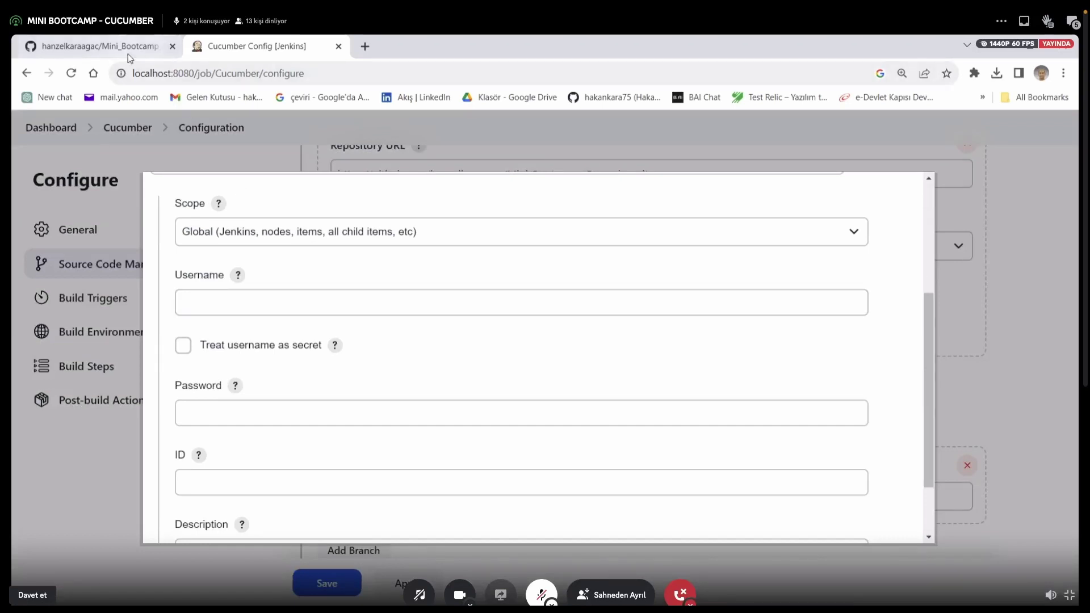
pyautogui.click(289, 305)
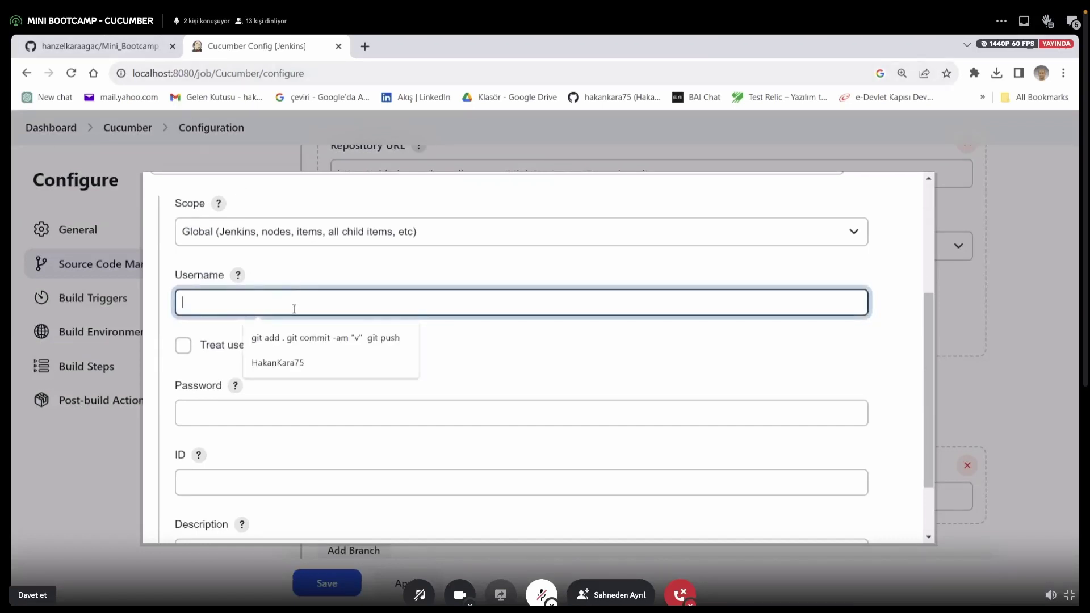
pyautogui.click(125, 46)
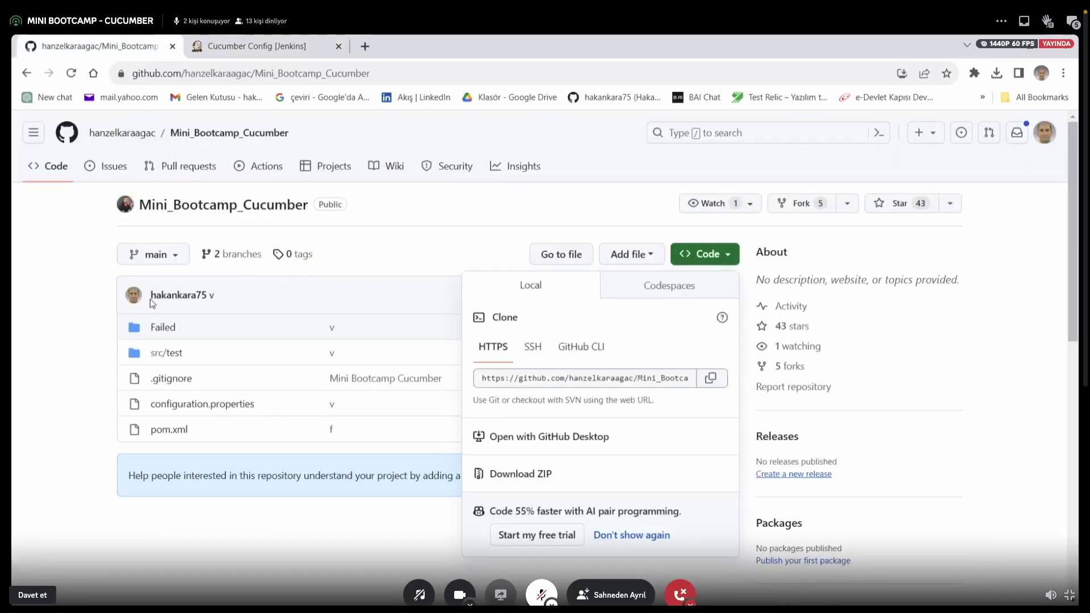
pyautogui.click(204, 298)
pyautogui.click(256, 46)
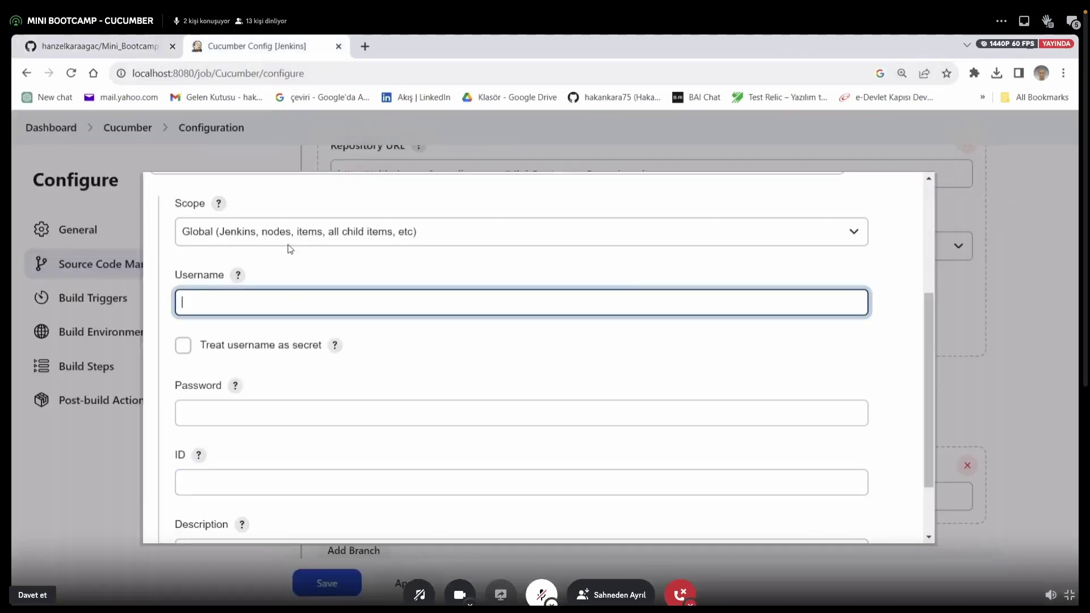
# Fill in the GitHub username from autocomplete, then return to the GitHub repository.
pyautogui.write('hakan')
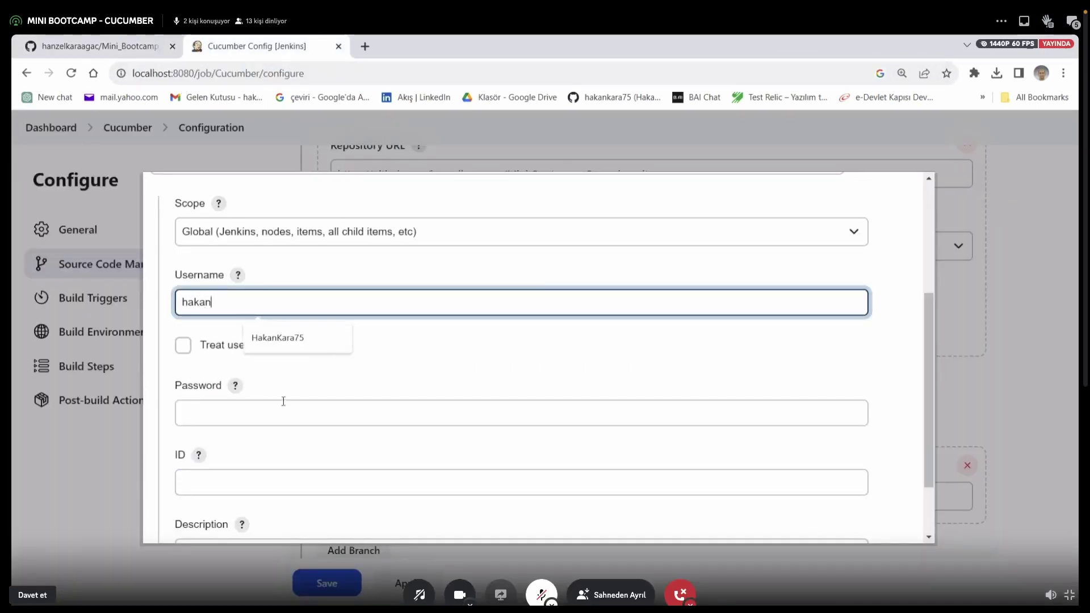
pyautogui.click(277, 339)
pyautogui.click(278, 422)
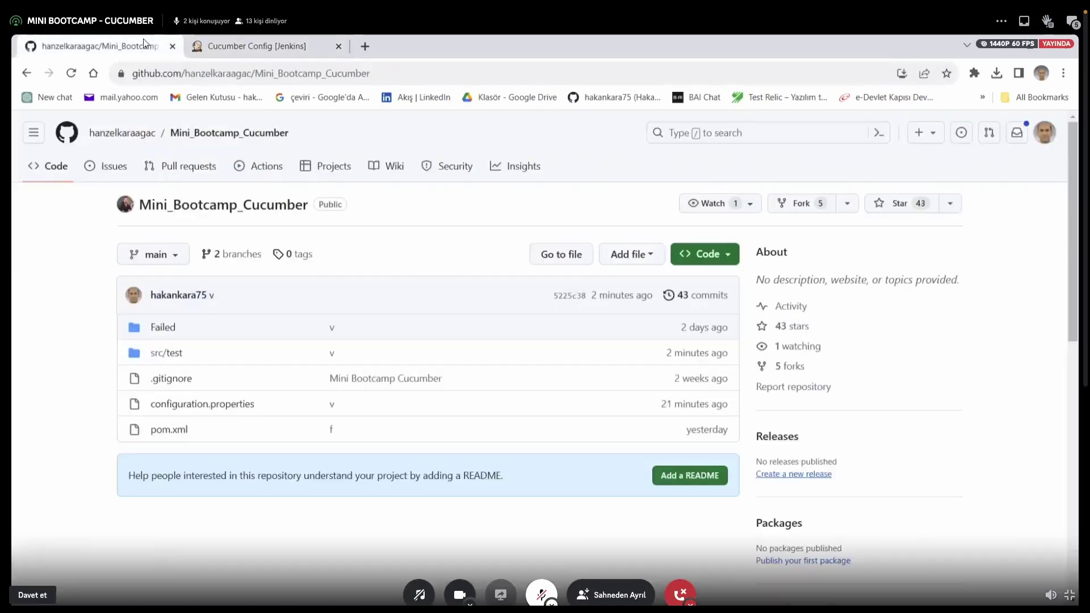
pyautogui.click(97, 46)
# Open the GitHub account settings from the avatar menu.
pyautogui.click(1043, 145)
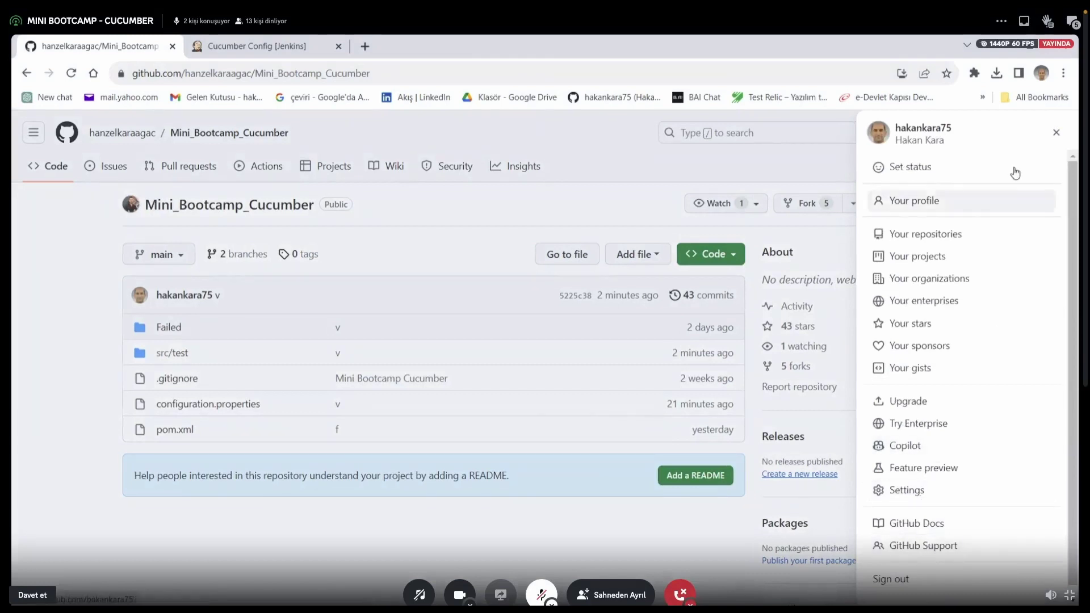
pyautogui.click(824, 157)
pyautogui.click(1047, 135)
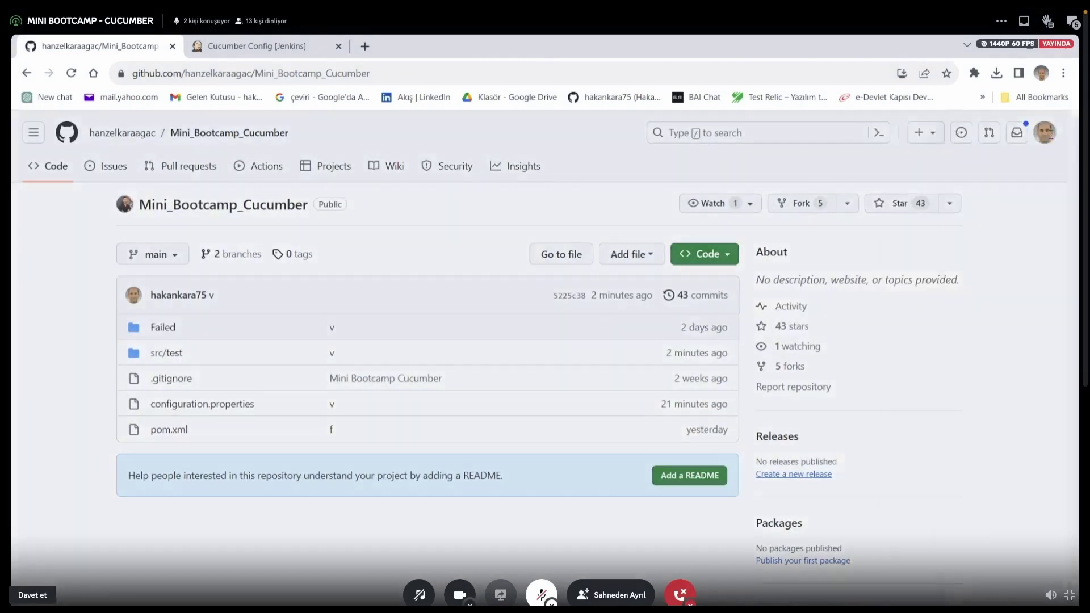
pyautogui.click(904, 491)
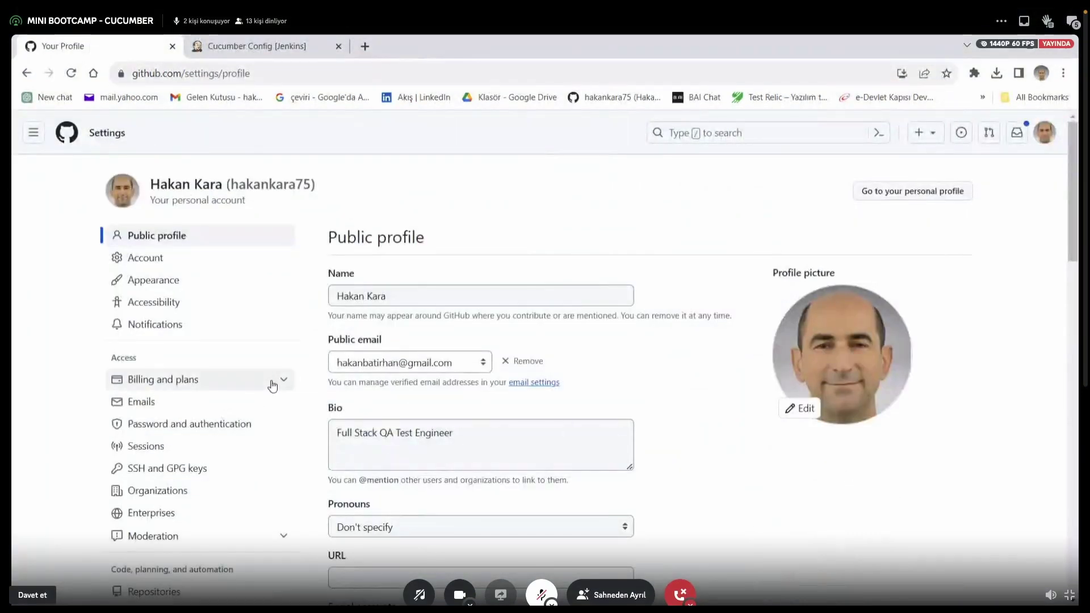
pyautogui.scroll(-3, 257, 366)
pyautogui.scroll(-4, 236, 356)
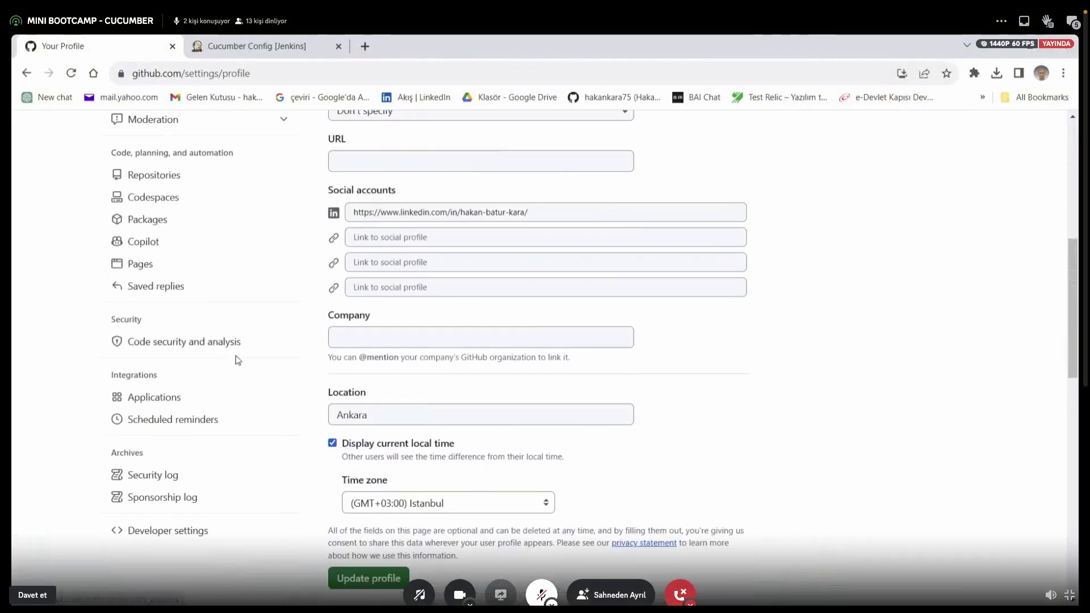
pyautogui.scroll(-1, 236, 355)
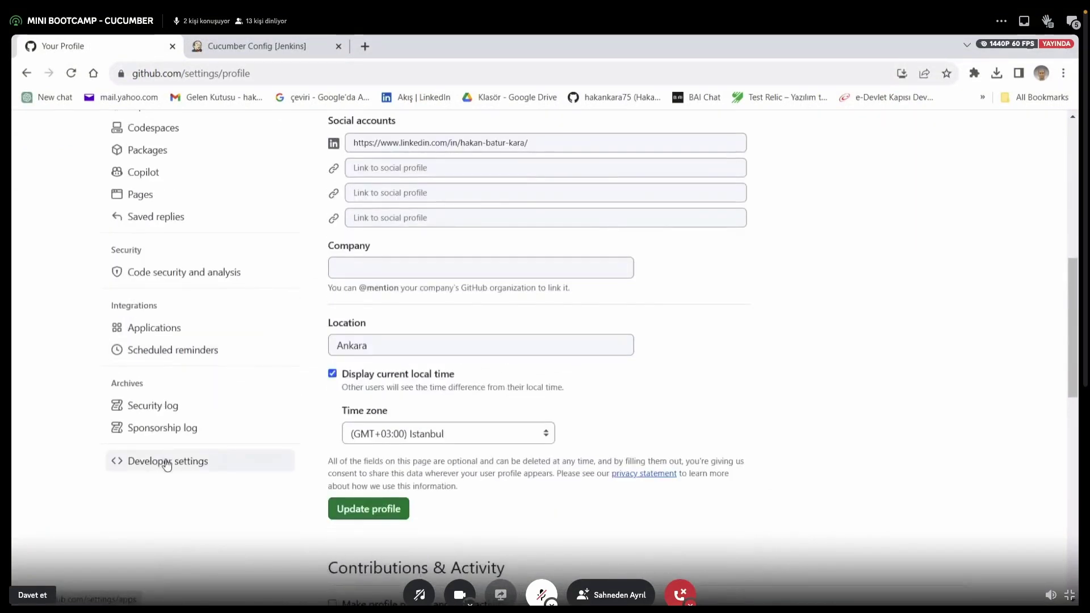
# Under Developer settings, start generating a new classic personal access token.
pyautogui.click(185, 468)
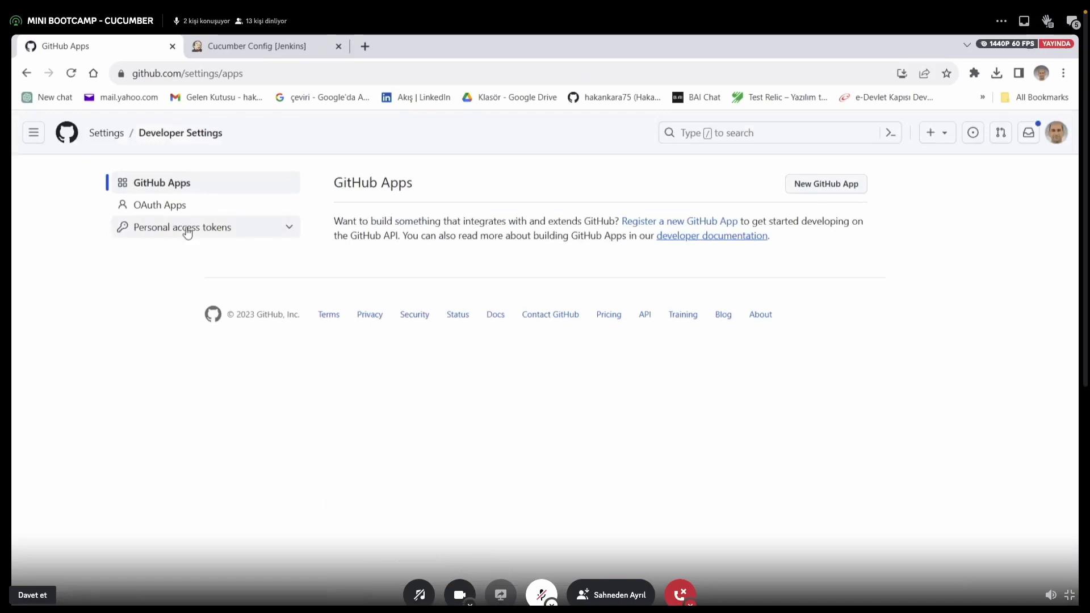
pyautogui.click(187, 233)
pyautogui.click(169, 278)
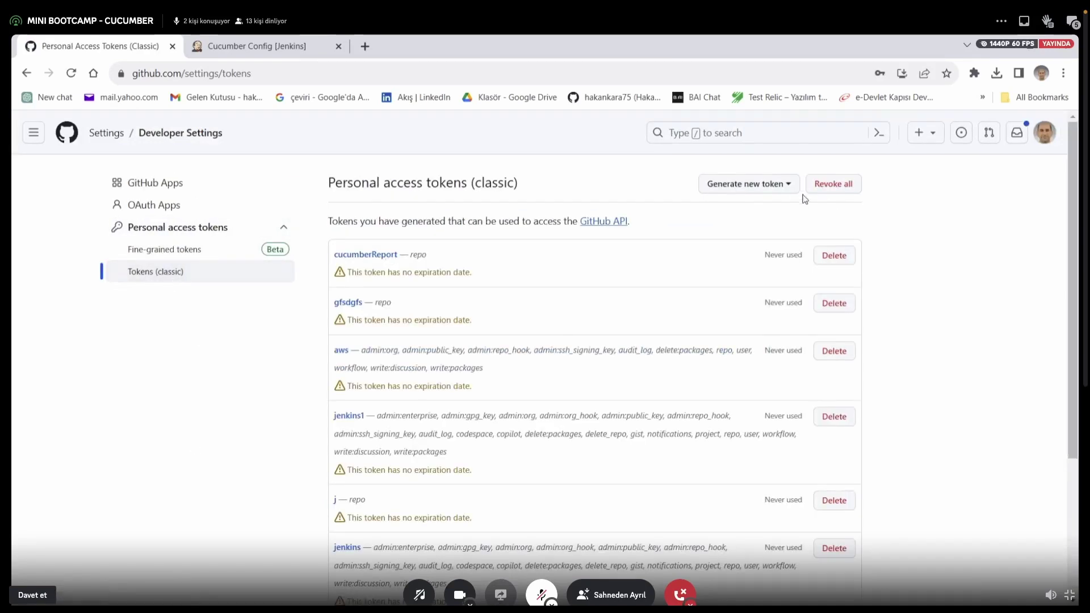
pyautogui.click(788, 185)
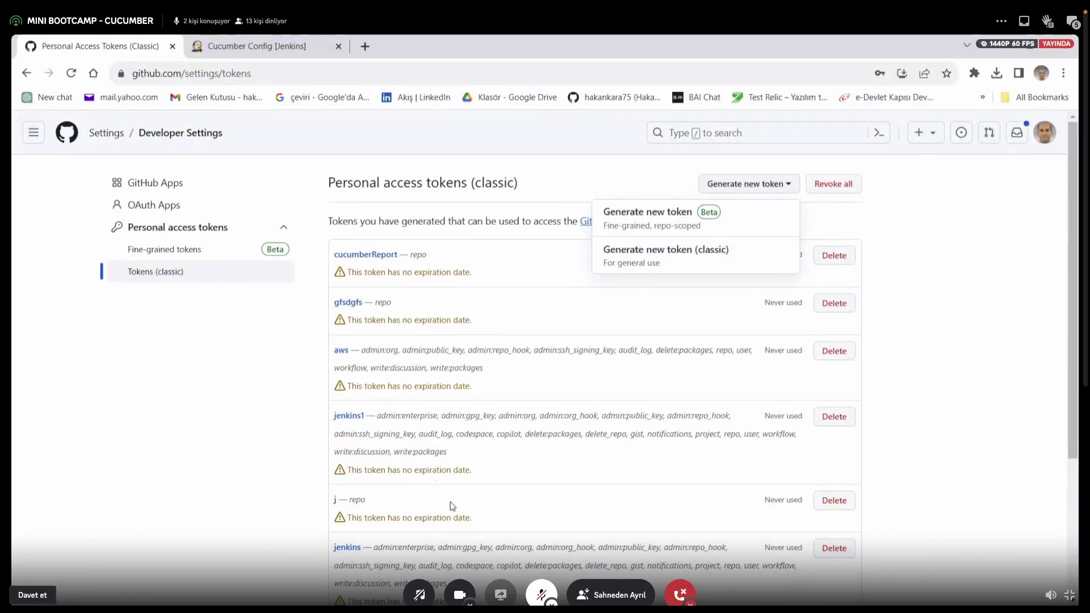
pyautogui.click(667, 254)
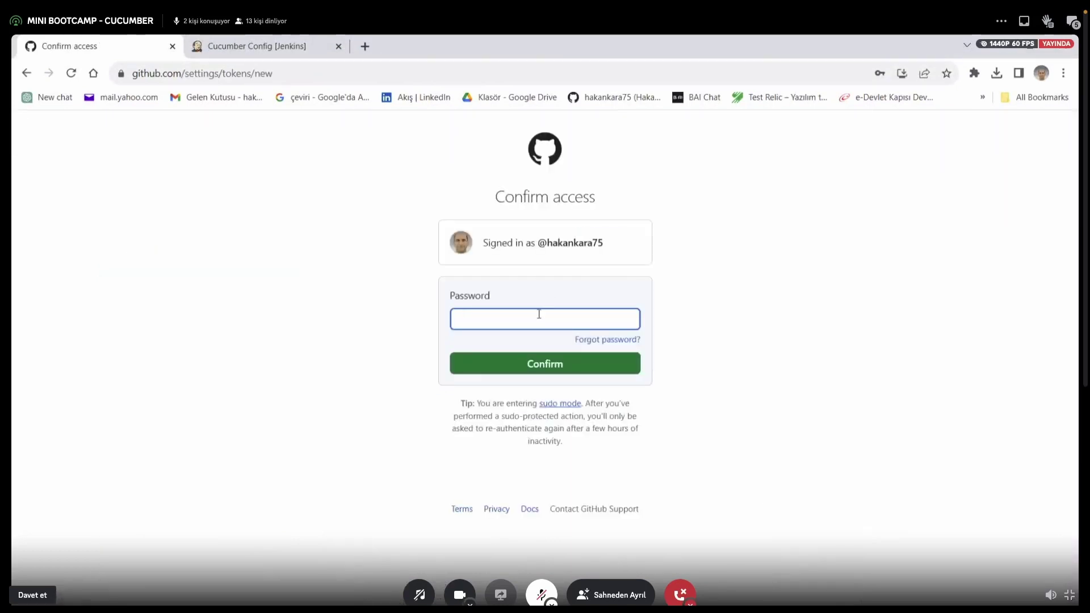
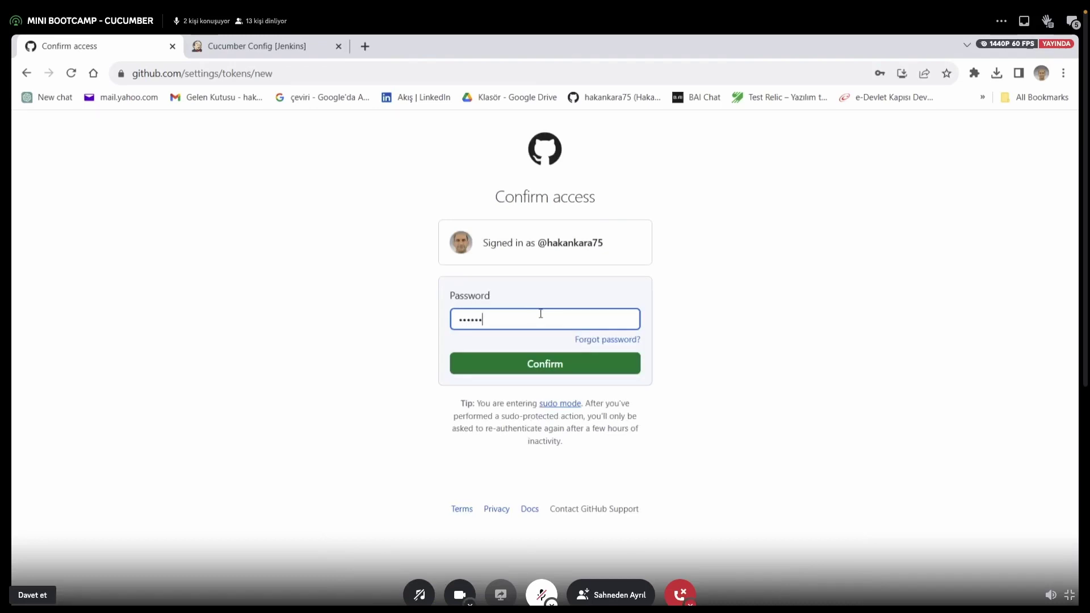
# Confirm the GitHub password and enter the token note Cucumber_Proje.
pyautogui.press('Return')
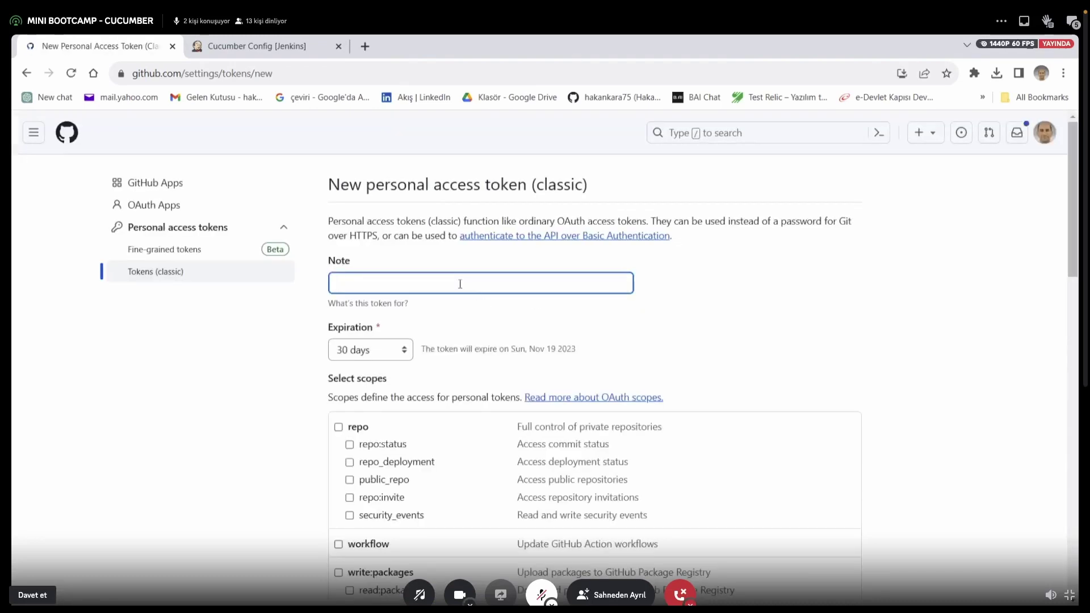
pyautogui.write('Cuc')
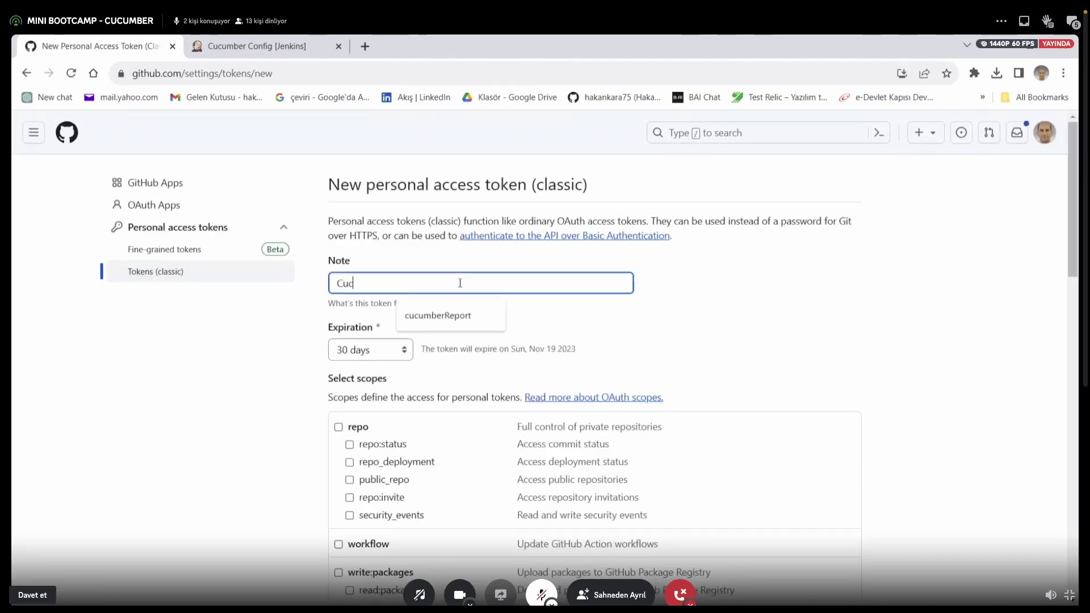
pyautogui.write('umber')
pyautogui.press('BackSpace')
pyautogui.press('BackSpace')
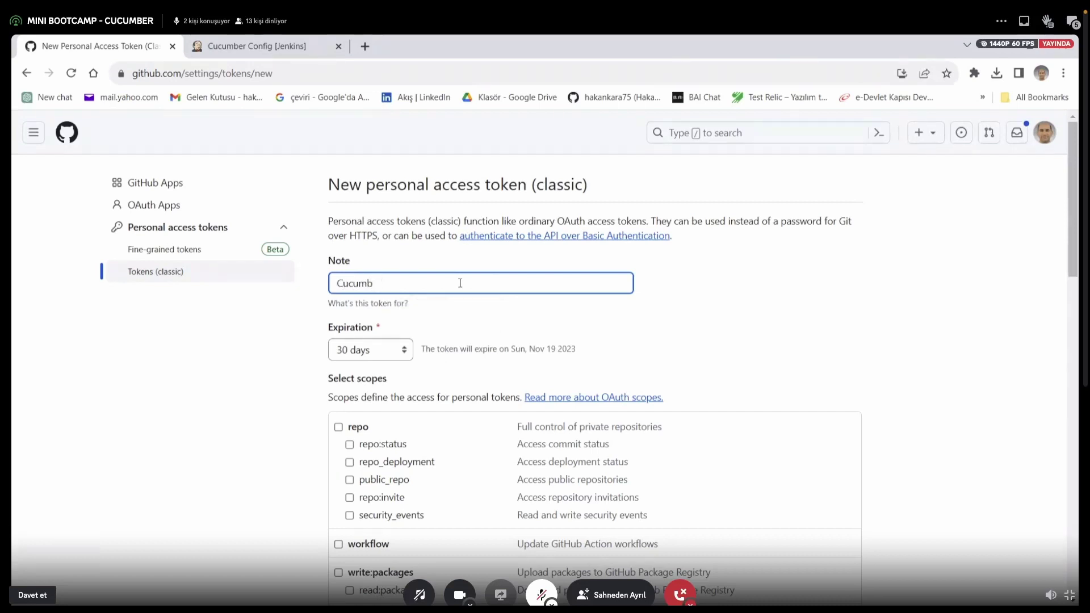
pyautogui.write('er_P')
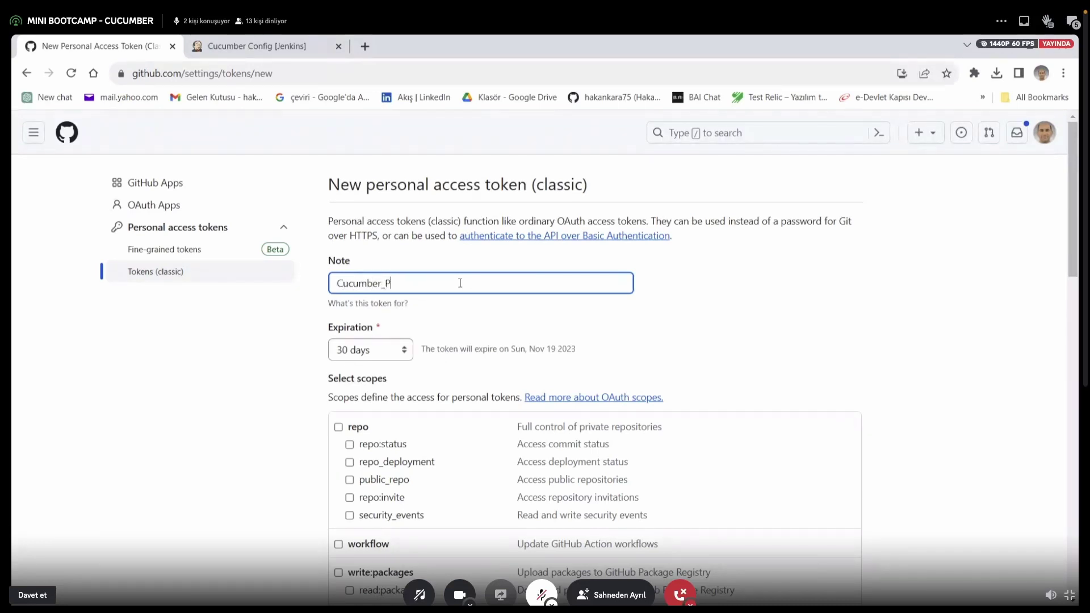
pyautogui.write('roje')
# Set the token to No expiration, grant full repo scope, and generate it.
pyautogui.click(366, 350)
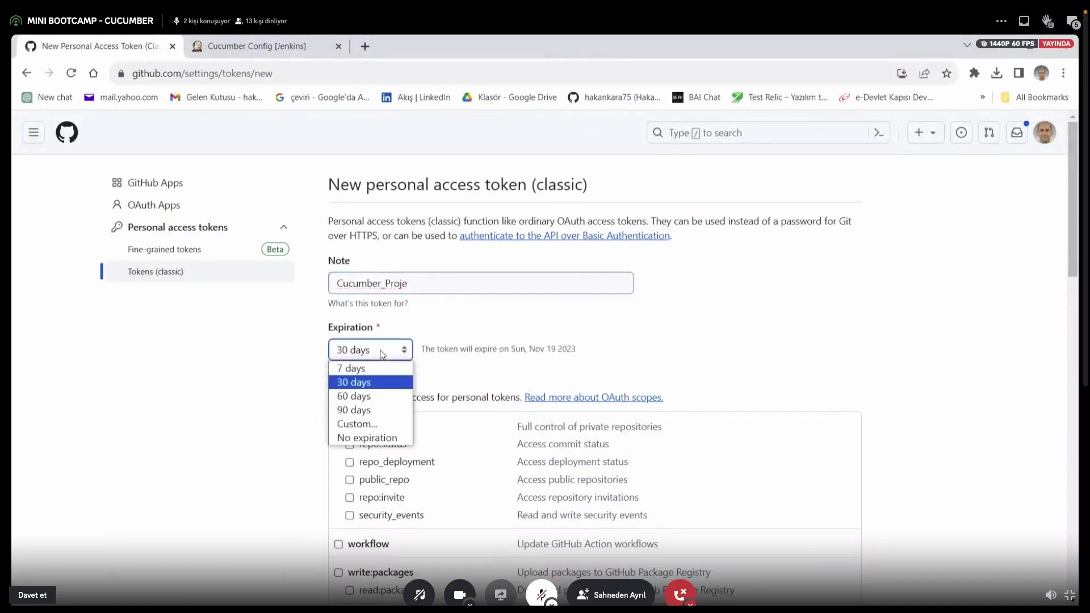
pyautogui.click(359, 441)
pyautogui.click(338, 496)
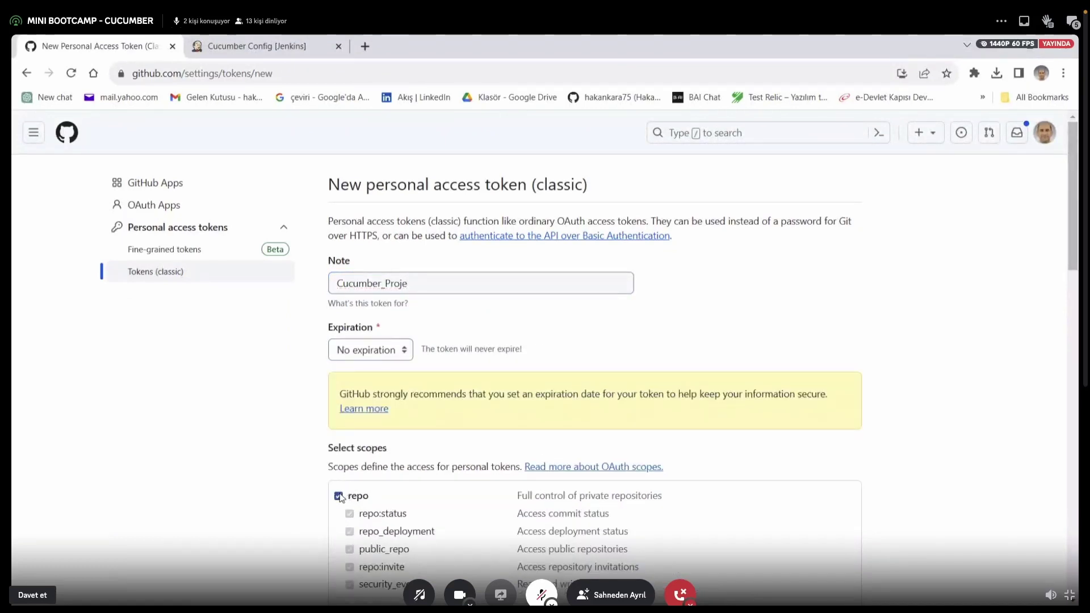
pyautogui.scroll(-1, 480, 386)
pyautogui.scroll(-5, 485, 375)
pyautogui.scroll(-10, 474, 377)
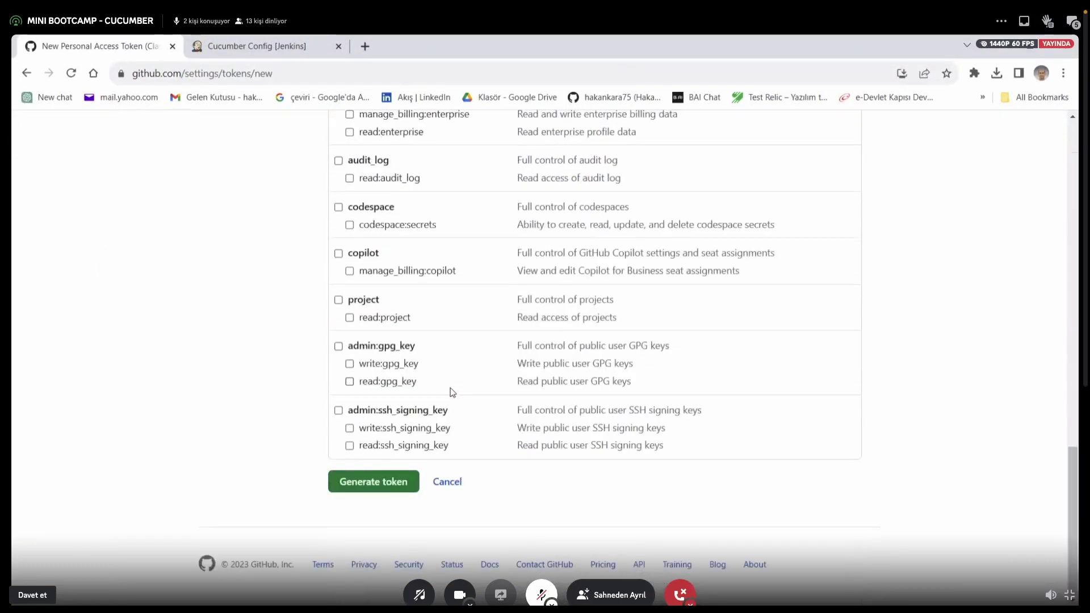
pyautogui.click(392, 485)
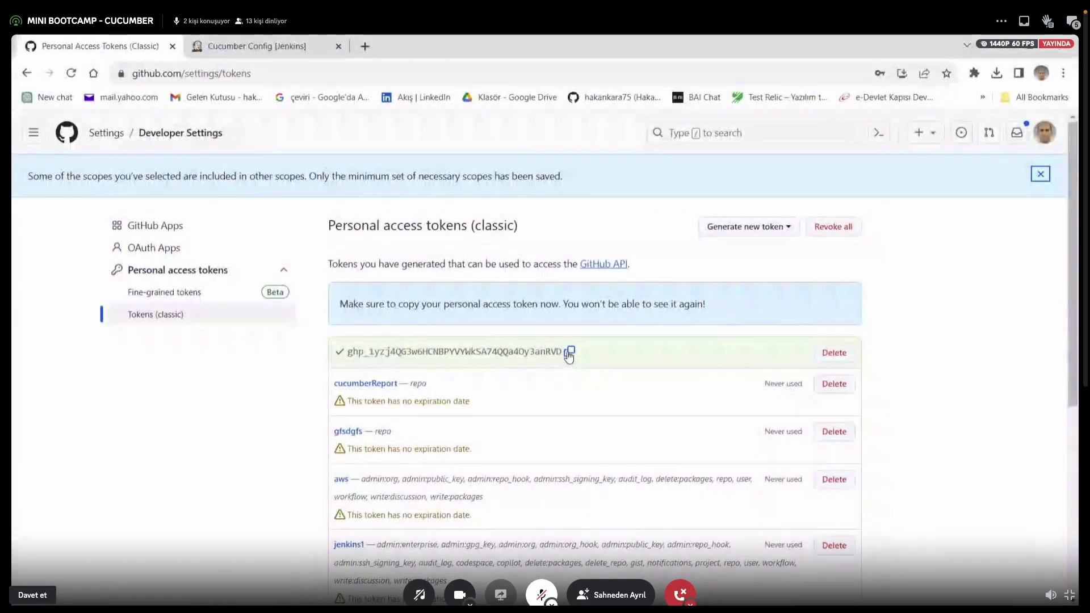
# Copy the new token and paste it as the Jenkins credential's password.
pyautogui.click(569, 352)
pyautogui.click(267, 46)
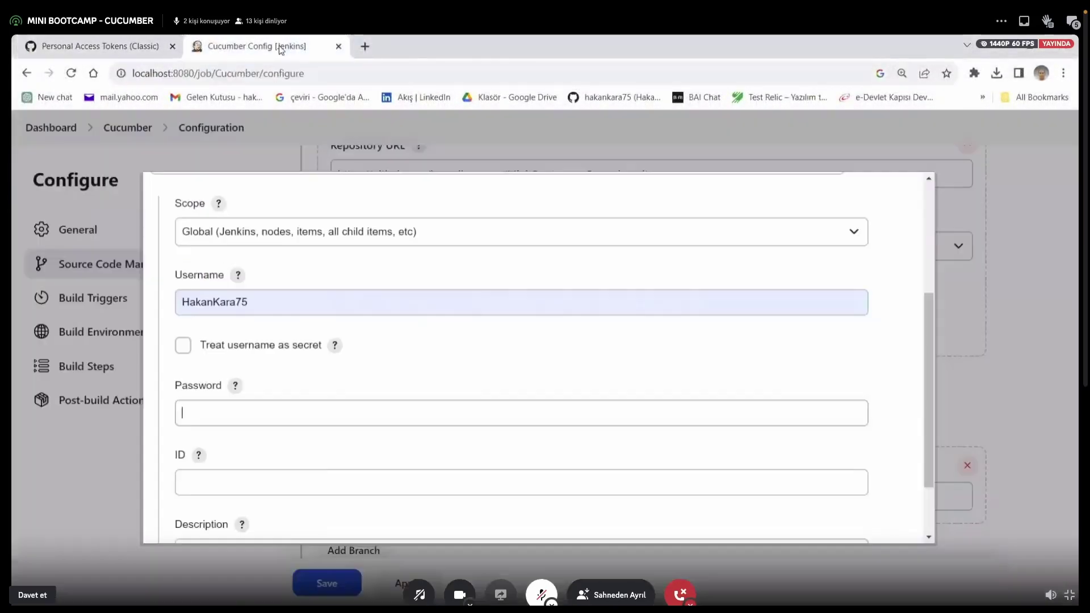
pyautogui.click(409, 397)
pyautogui.scroll(-1, 318, 369)
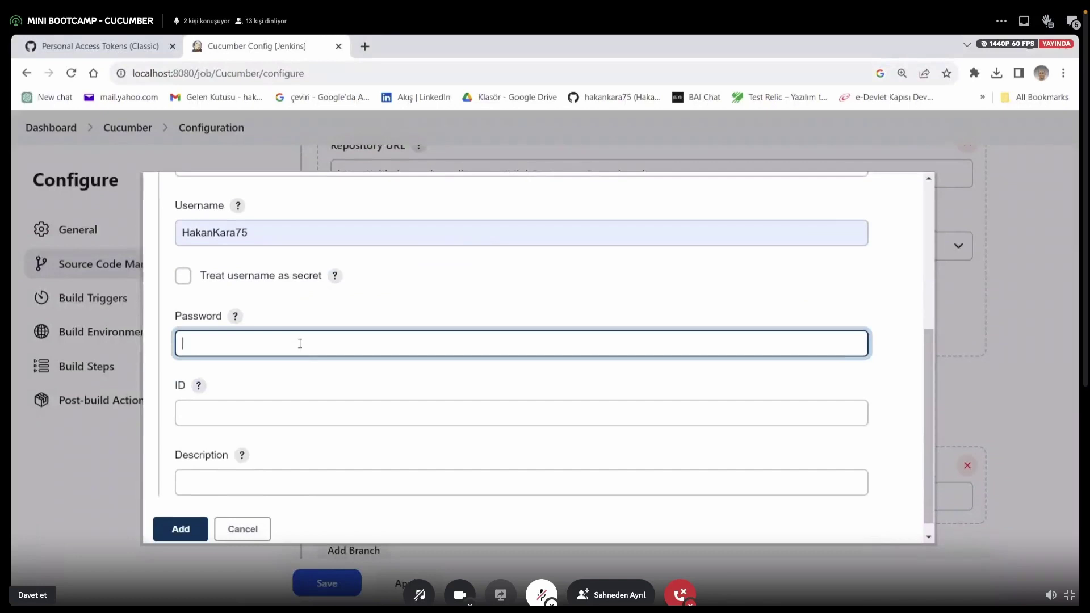
pyautogui.hotkey('ctrl', 'v')
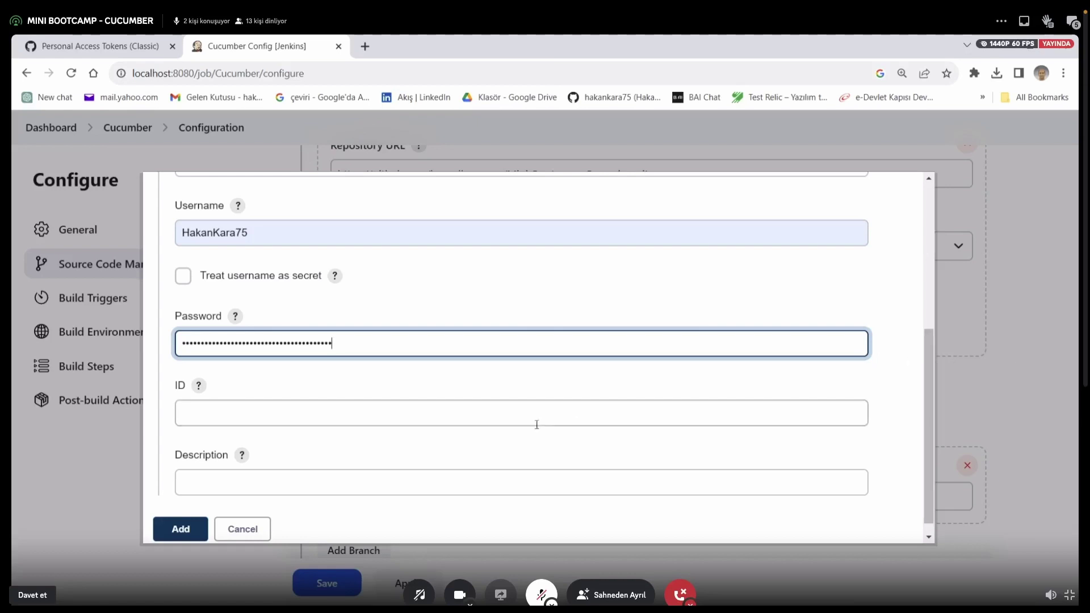
# Add the credential to close the dialog, then highlight the Branches to build heading.
pyautogui.scroll(2, 327, 461)
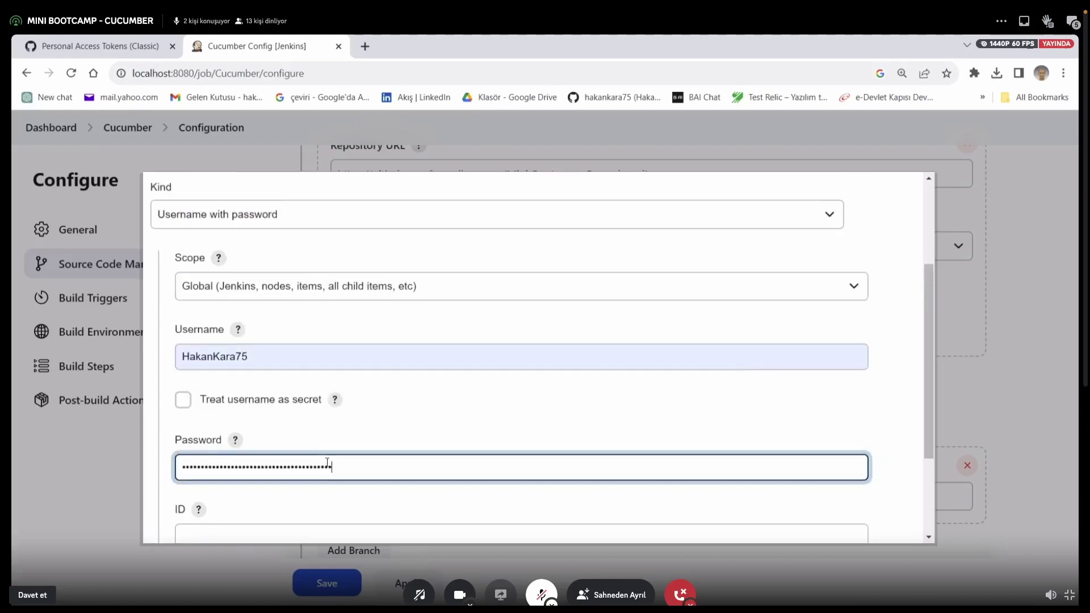
pyautogui.scroll(-2, 327, 461)
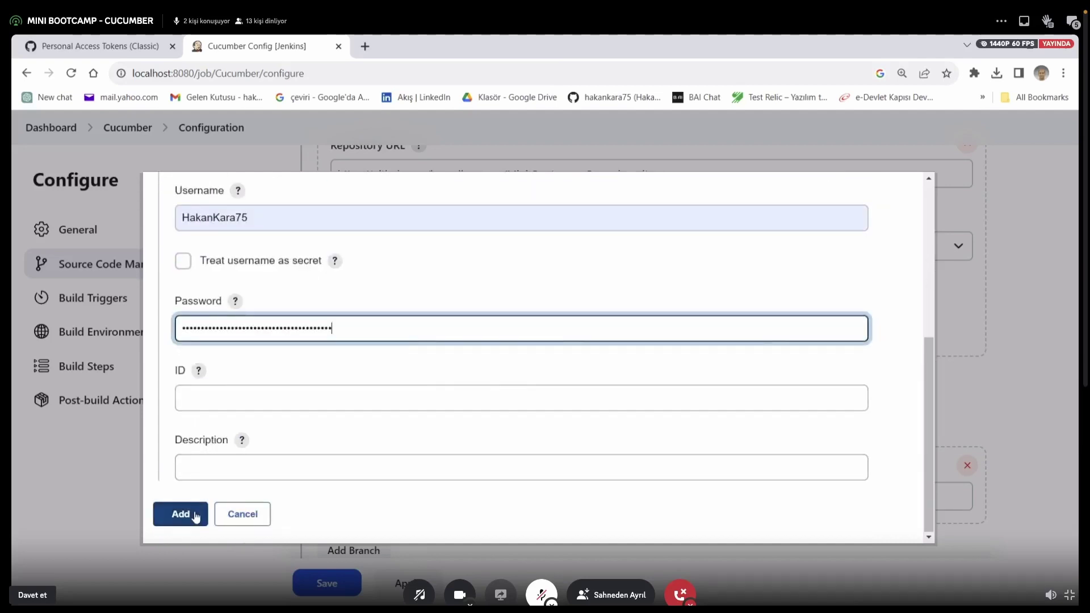
pyautogui.click(196, 514)
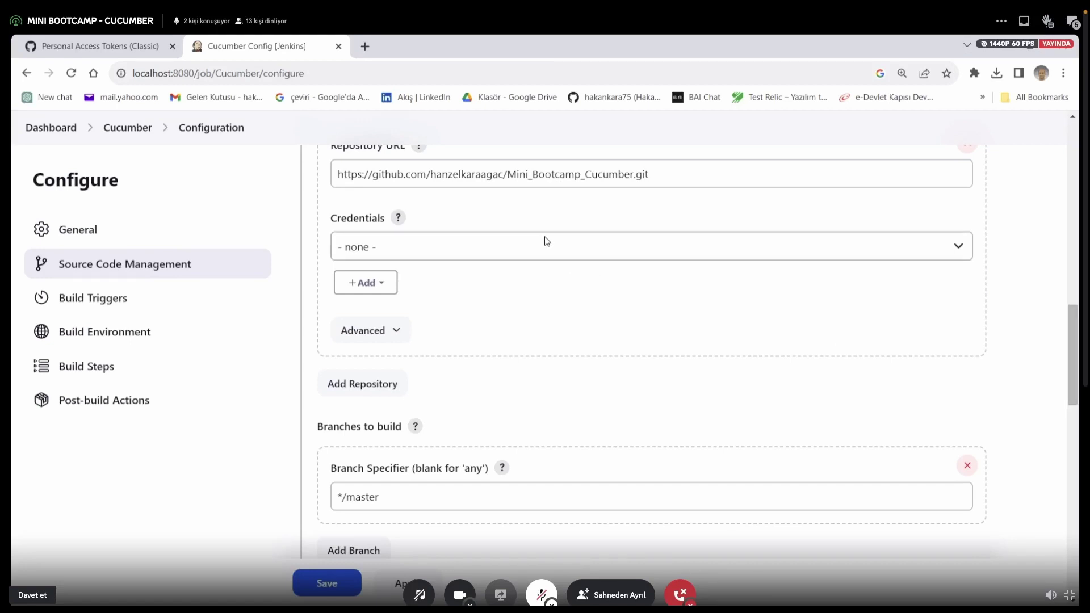
pyautogui.scroll(-2, 487, 342)
pyautogui.scroll(-1, 487, 342)
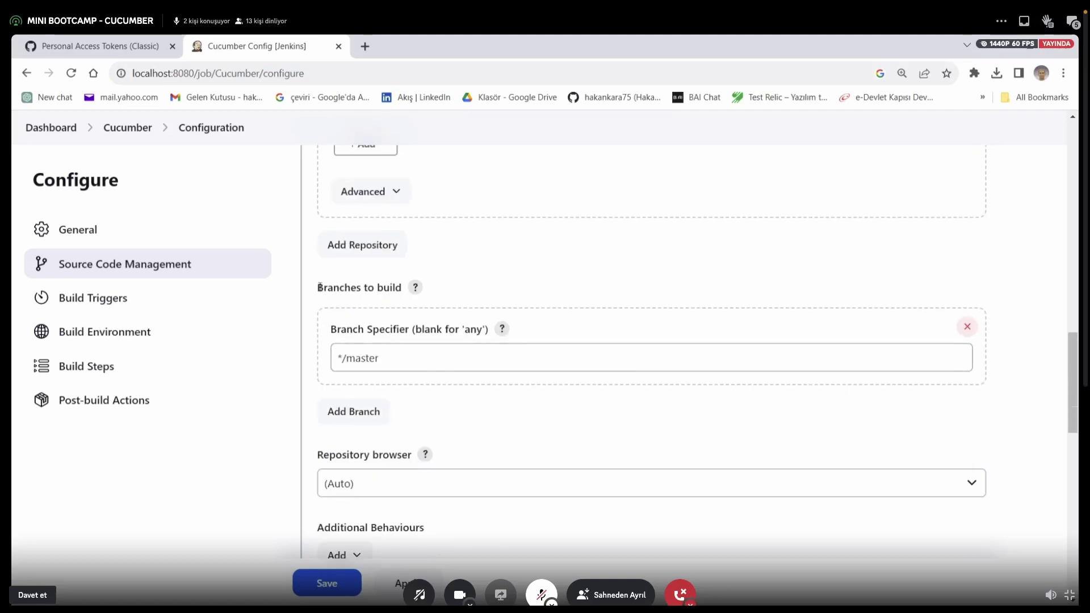
pyautogui.moveTo(318, 287); pyautogui.dragTo(398, 287)
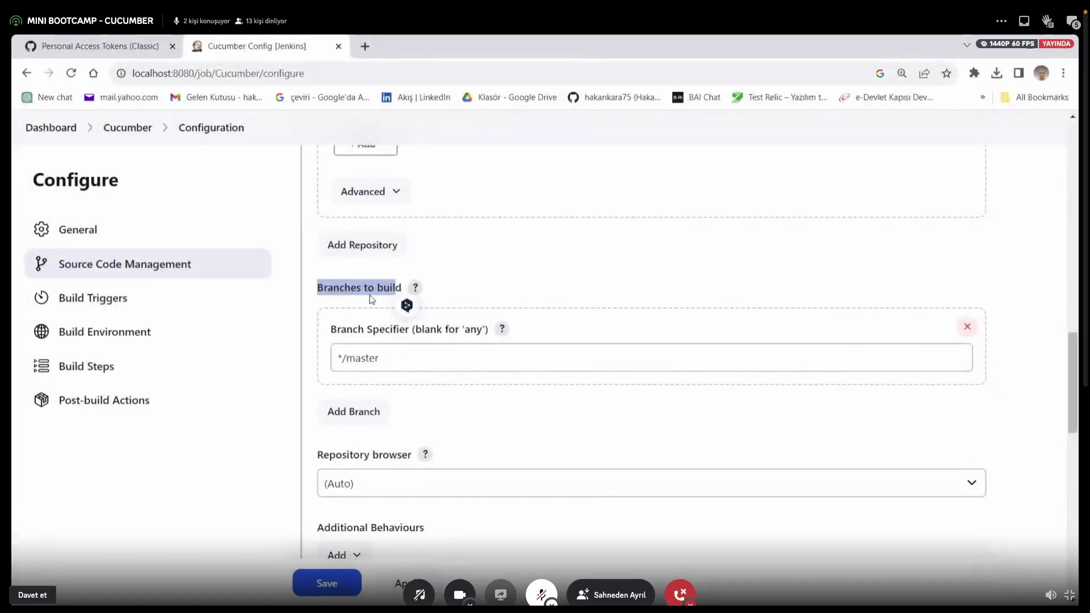
# Switch to the GitHub tokens page and open the GitHub profile page.
pyautogui.click(124, 48)
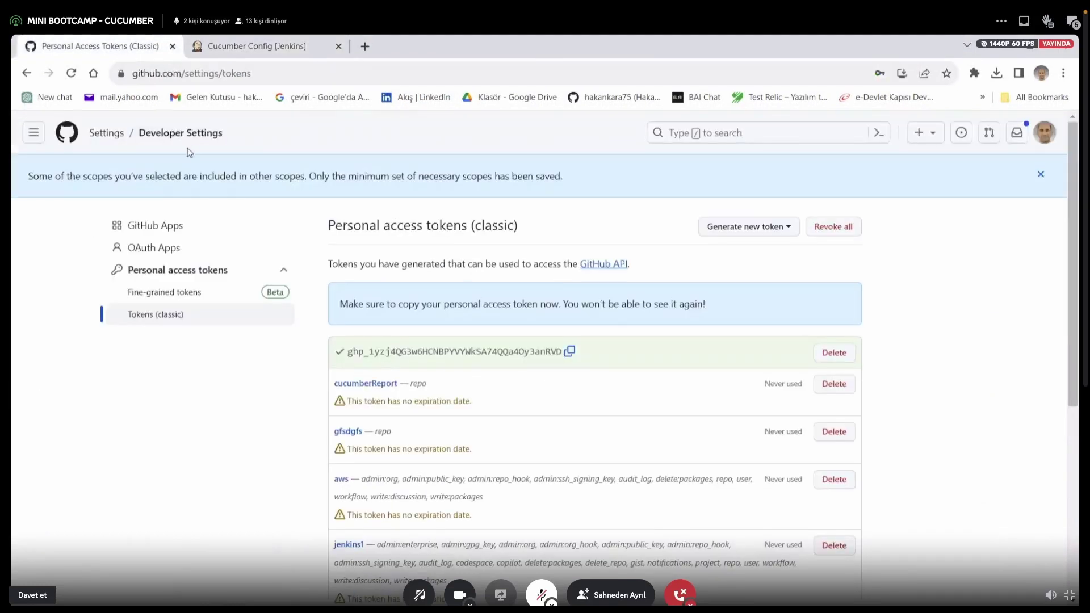
pyautogui.rightClick(191, 137)
pyautogui.rightClick(108, 135)
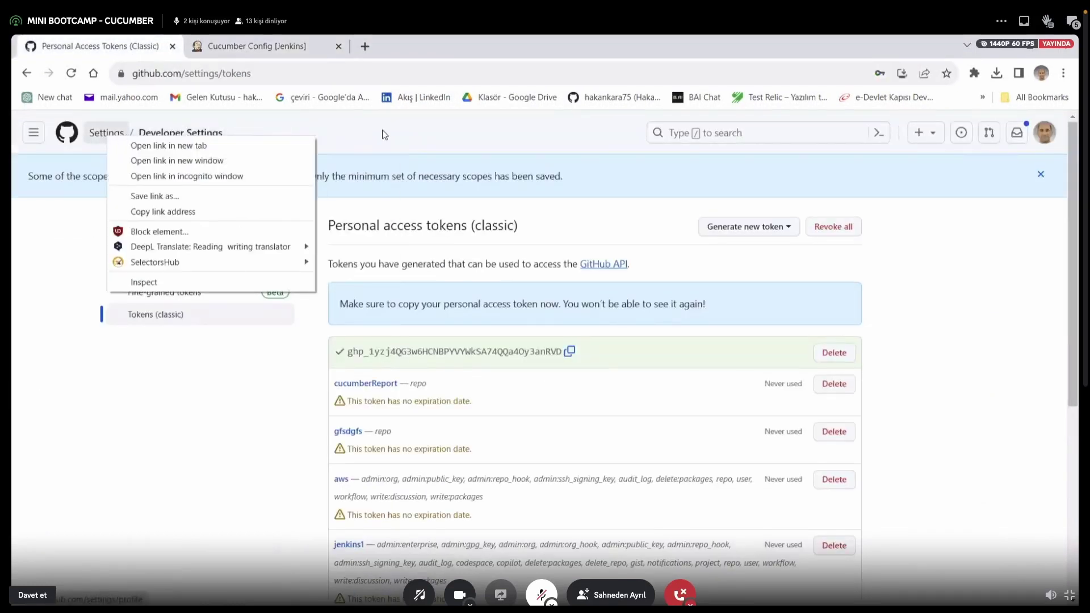
pyautogui.click(604, 97)
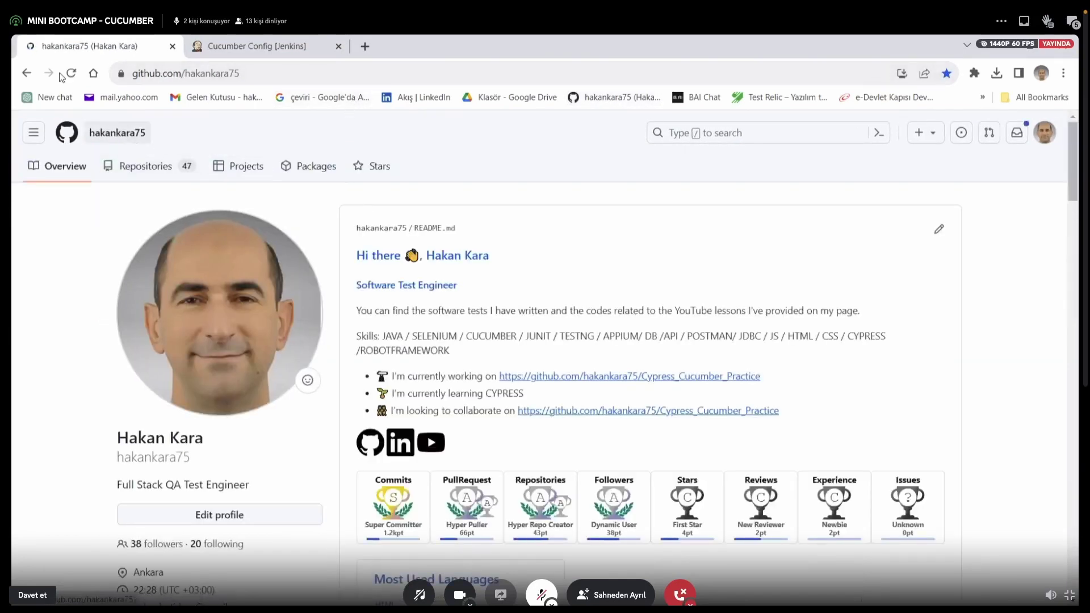
# Go back to the Mini_Bootcamp_Cucumber repository and list its branches, showing main as default.
pyautogui.click(28, 74)
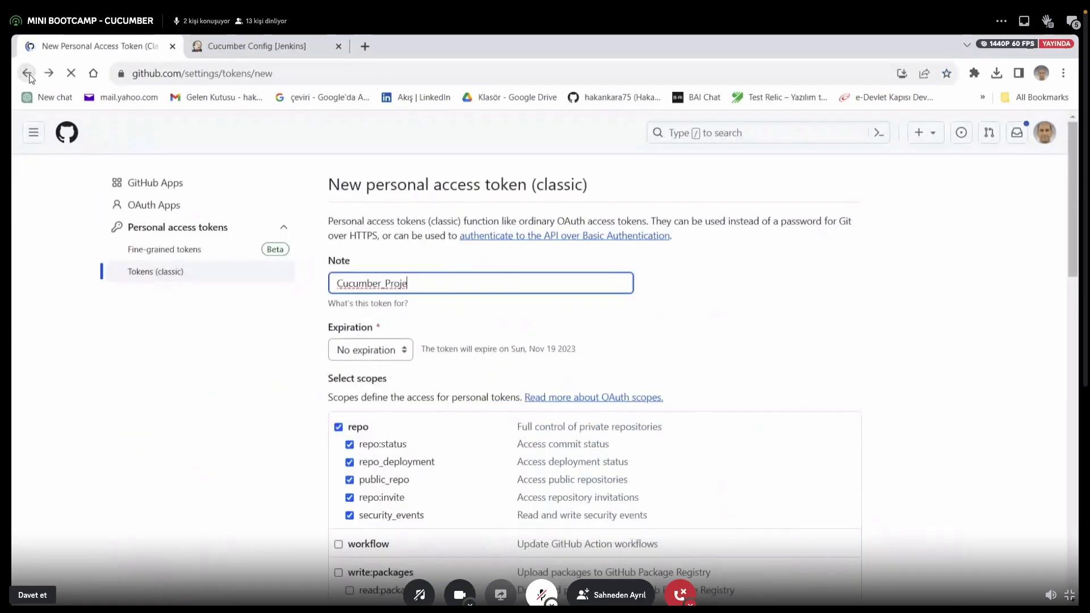
pyautogui.click(28, 74)
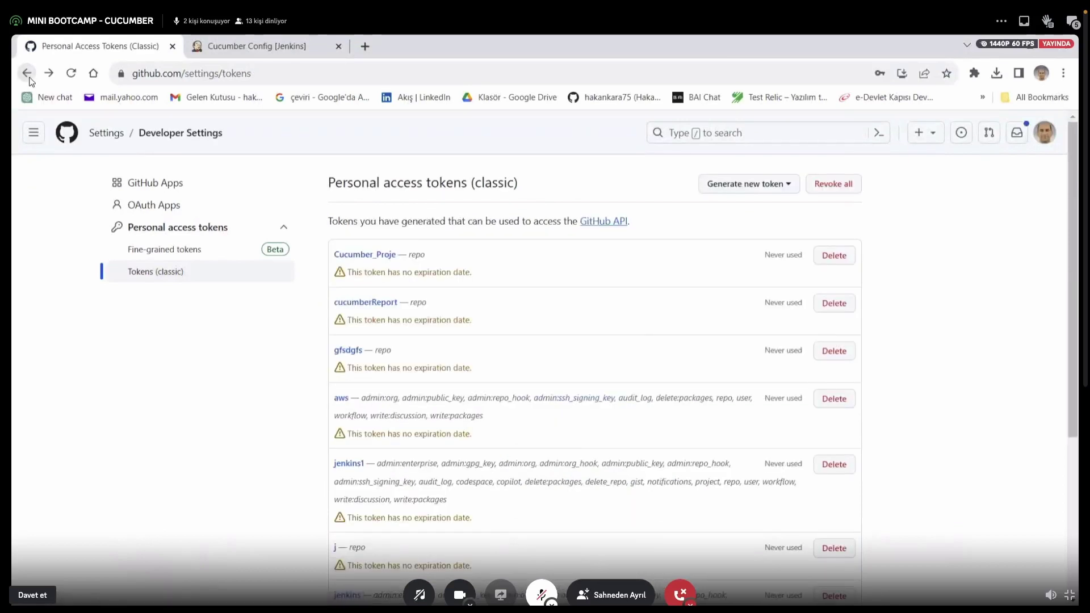
pyautogui.click(28, 75)
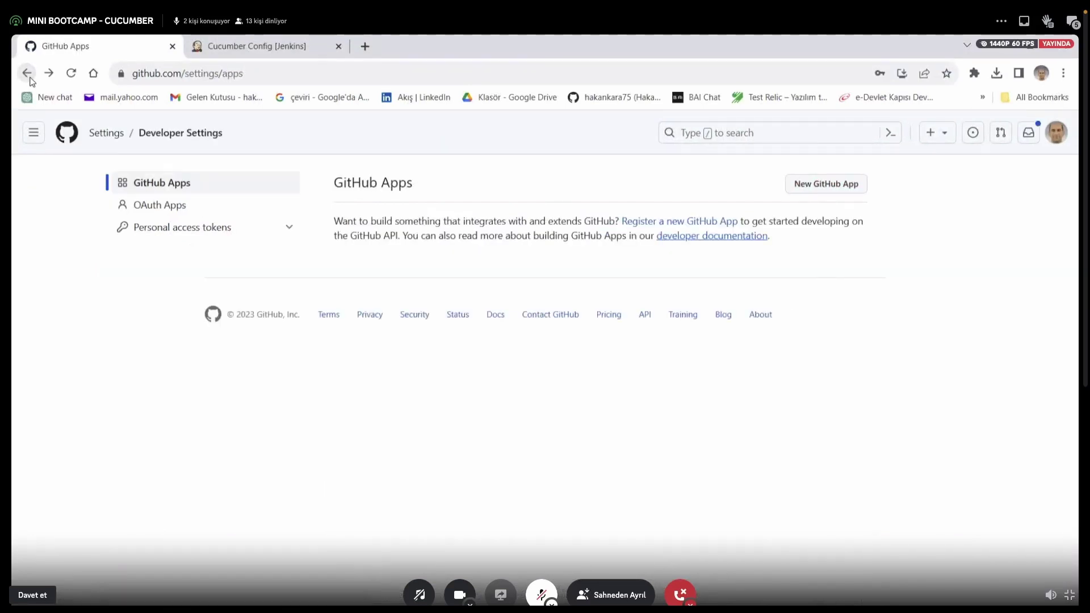
pyautogui.click(27, 74)
pyautogui.click(28, 74)
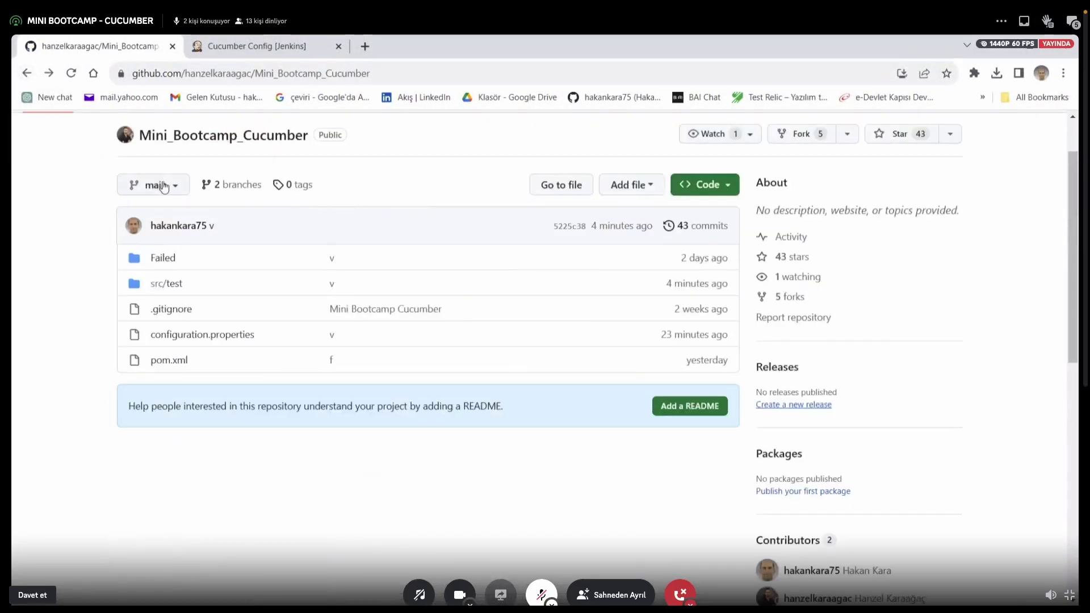
pyautogui.click(235, 190)
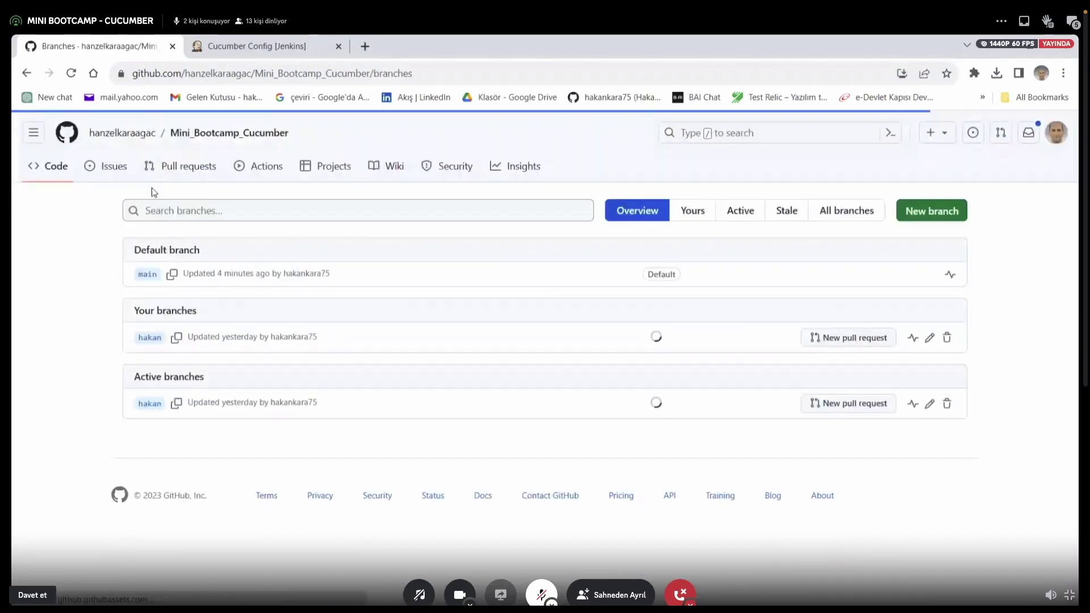
# Edit the Branch Specifier so it reads */main instead of */master.
pyautogui.click(255, 46)
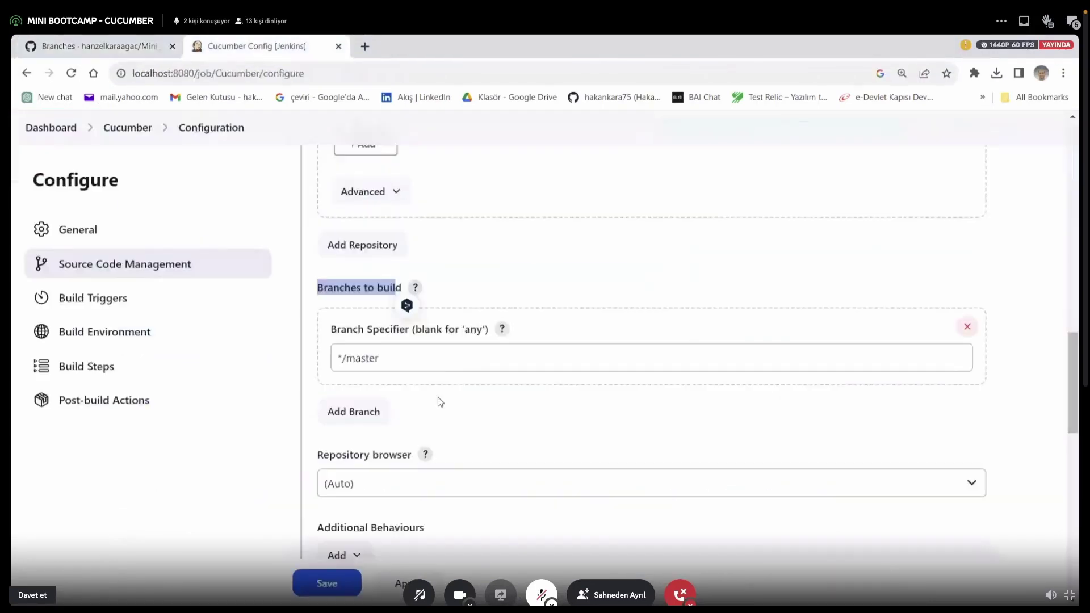
pyautogui.scroll(-3, 438, 397)
pyautogui.moveTo(361, 220); pyautogui.dragTo(419, 226)
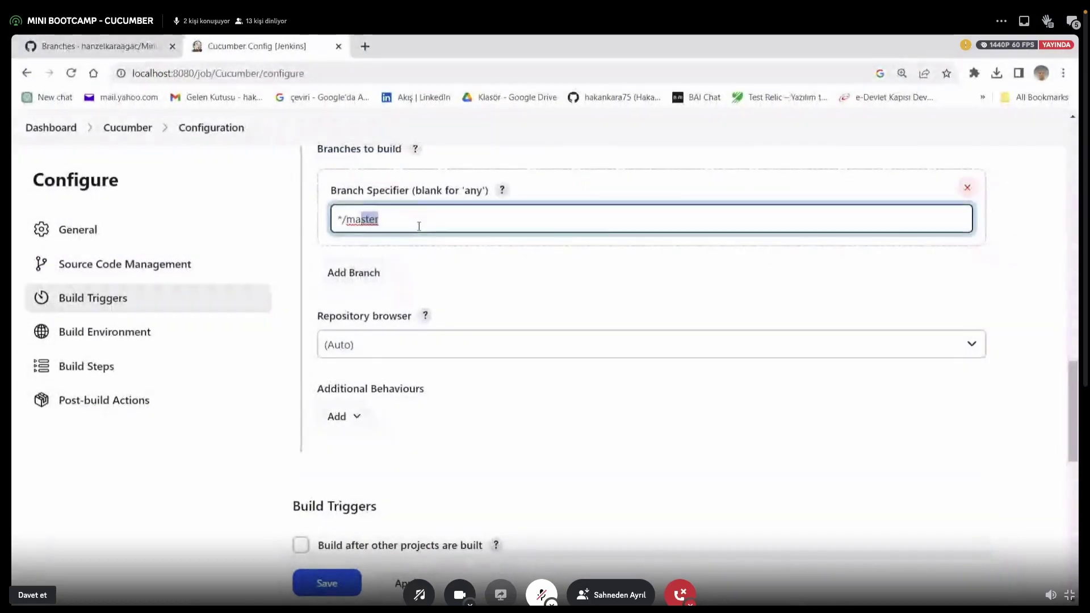
pyautogui.write('in')
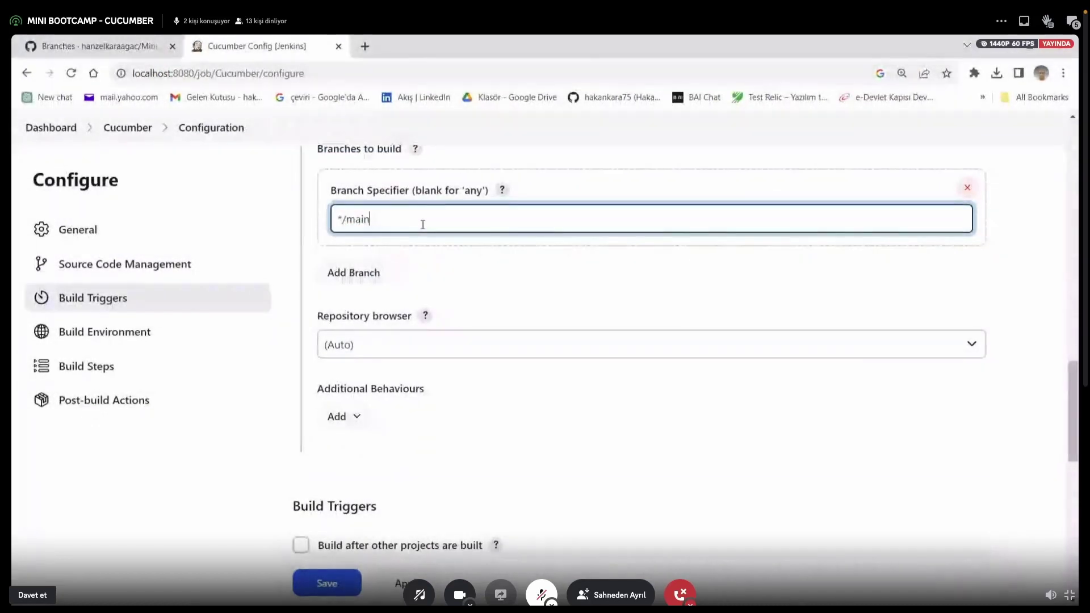
pyautogui.moveTo(396, 221); pyautogui.dragTo(345, 221)
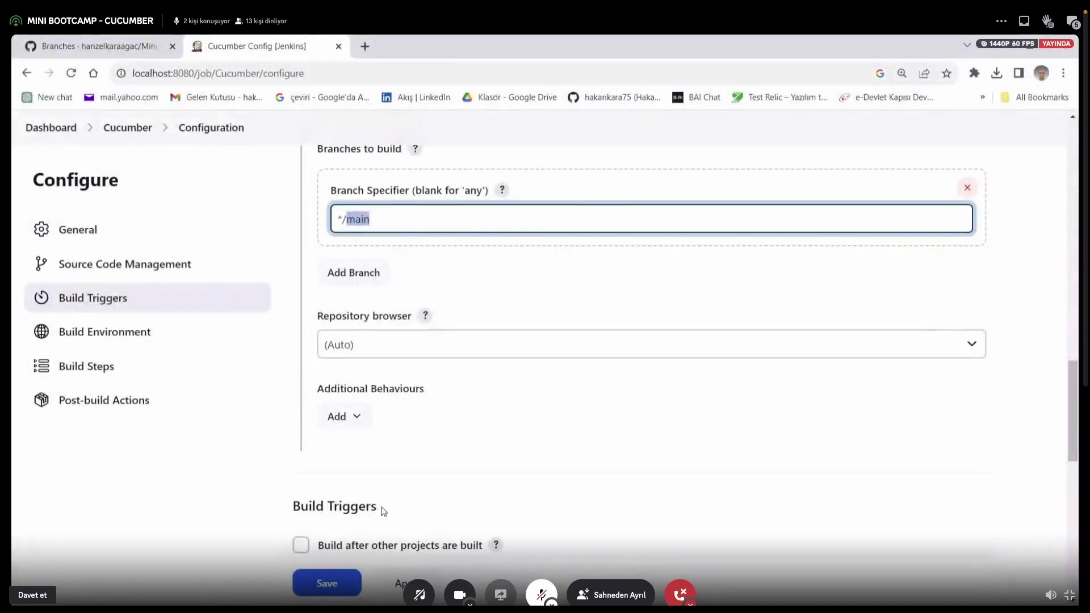
pyautogui.scroll(-5, 382, 506)
pyautogui.moveTo(288, 227); pyautogui.dragTo(390, 225)
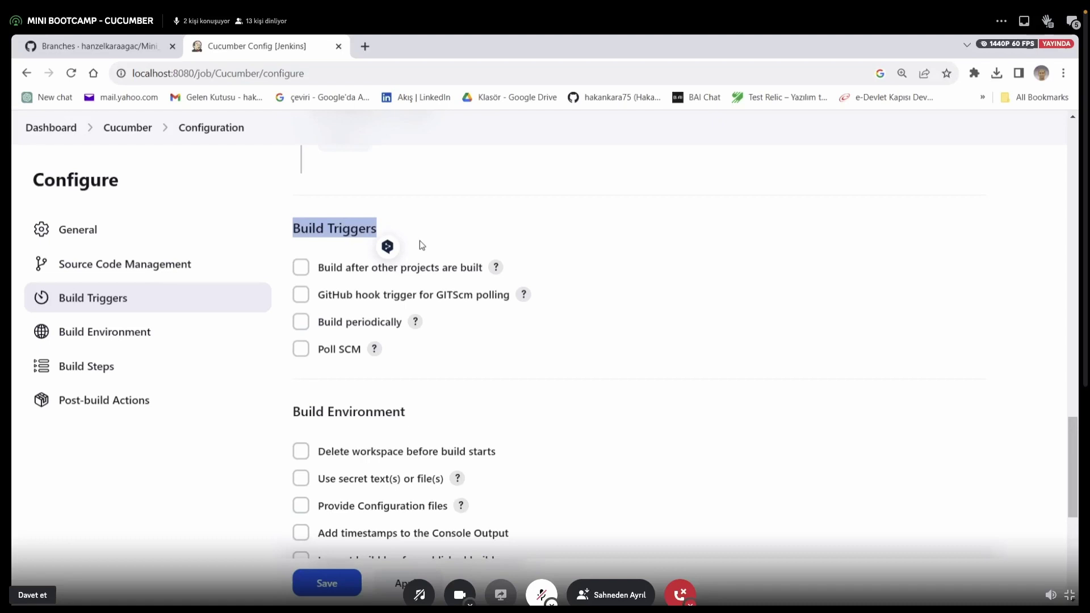
# Enable Build periodically and begin entering the schedule with hour 23.
pyautogui.click(301, 321)
pyautogui.scroll(-3, 309, 267)
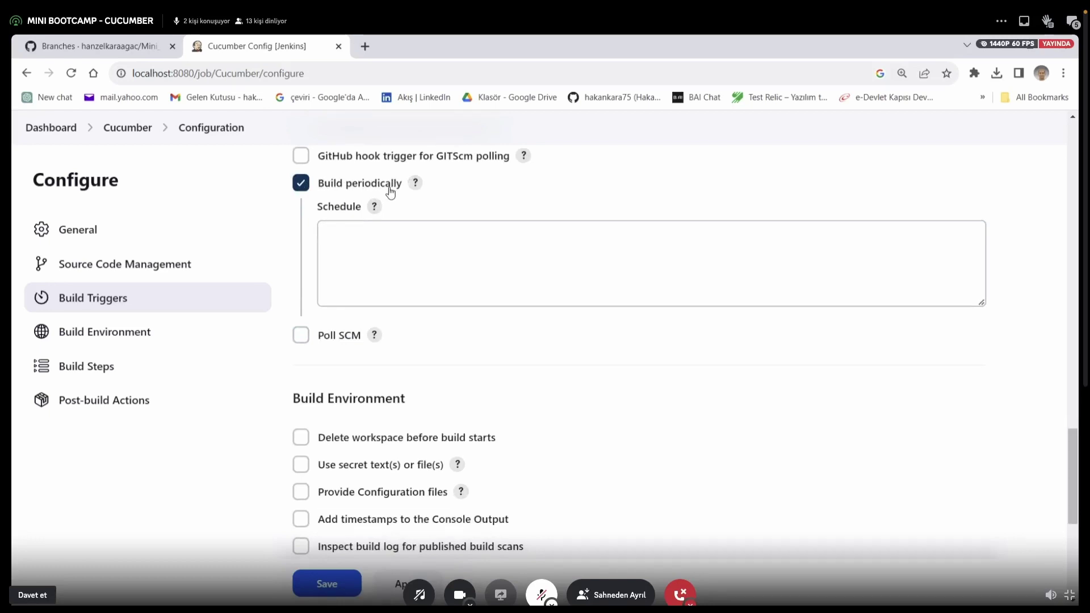
pyautogui.click(358, 233)
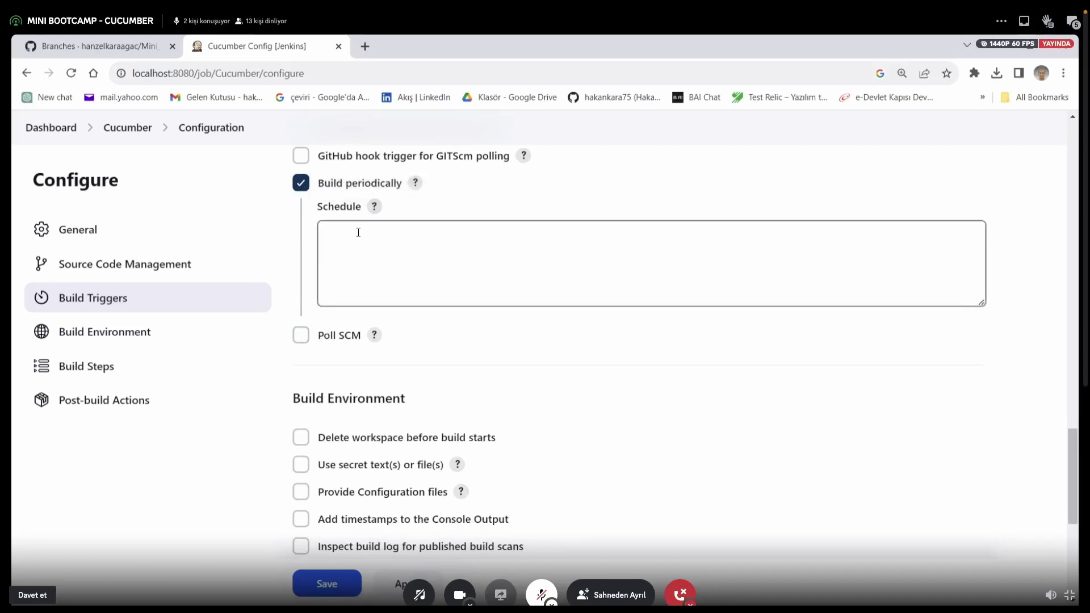
pyautogui.click(358, 233)
pyautogui.write('H')
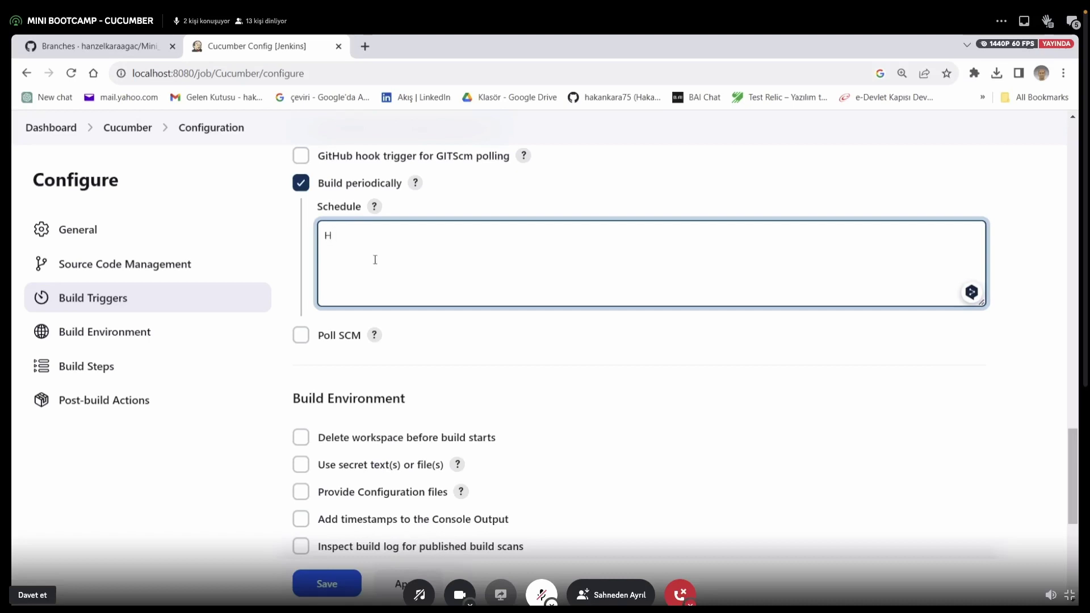
pyautogui.write('2')
pyautogui.write('3')
# Tidy the H 23 * * * schedule text, removing the stray space after 23.
pyautogui.doubleClick(329, 236)
pyautogui.moveTo(335, 237); pyautogui.dragTo(347, 238)
pyautogui.hotkey('ctrl', '+')
pyautogui.hotkey('ctrl', '+')
pyautogui.hotkey('ctrl', '+')
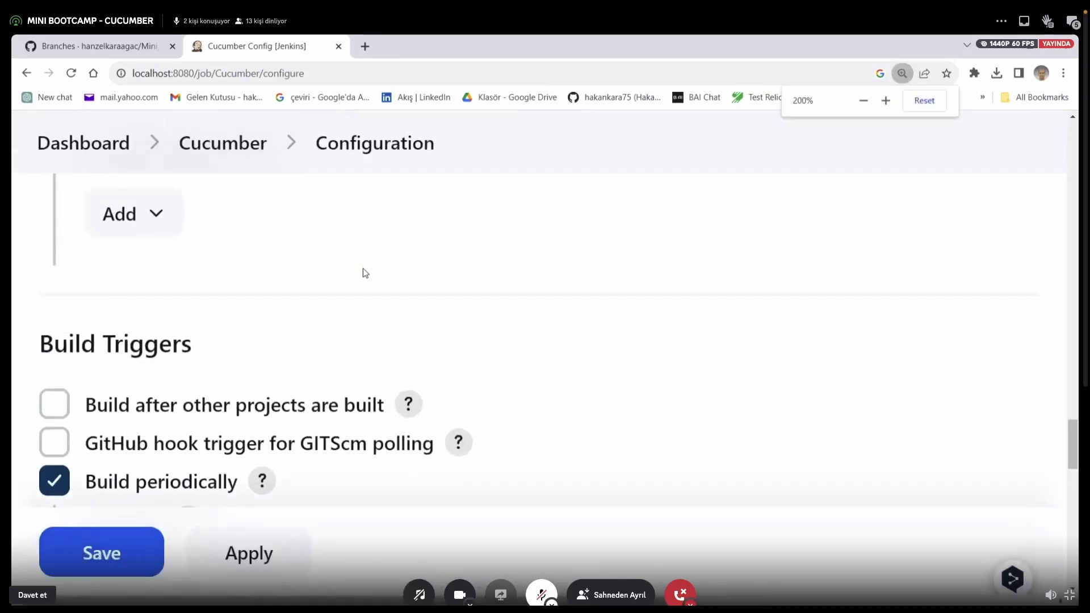
pyautogui.hotkey('ctrl', '-')
pyautogui.hotkey('ctrl', '-')
pyautogui.hotkey('ctrl', '-')
pyautogui.hotkey('ctrl', '+')
pyautogui.hotkey('ctrl', '+')
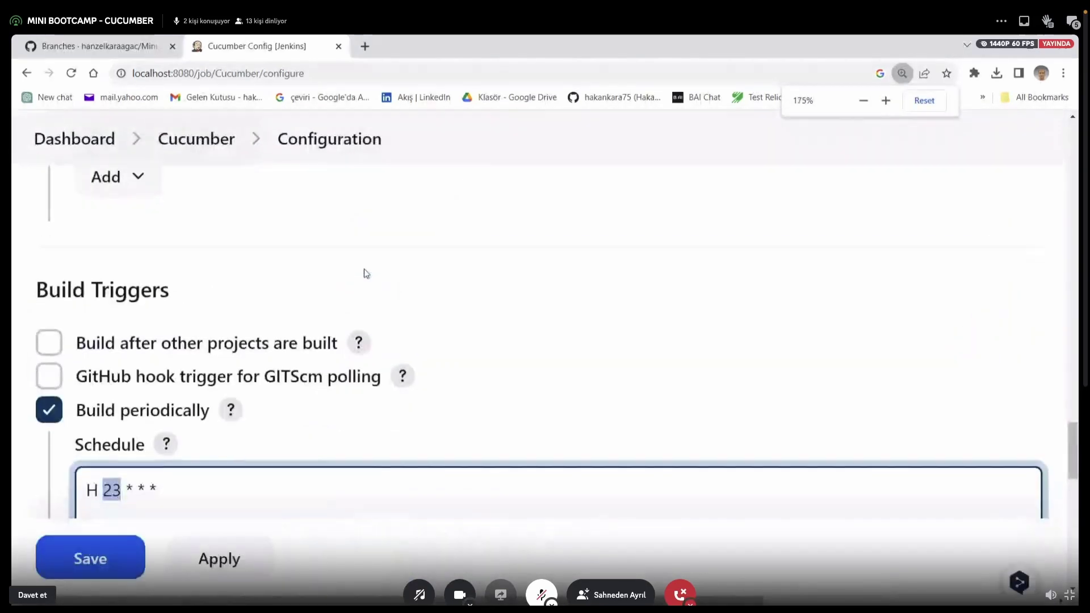
pyautogui.hotkey('ctrl', '-')
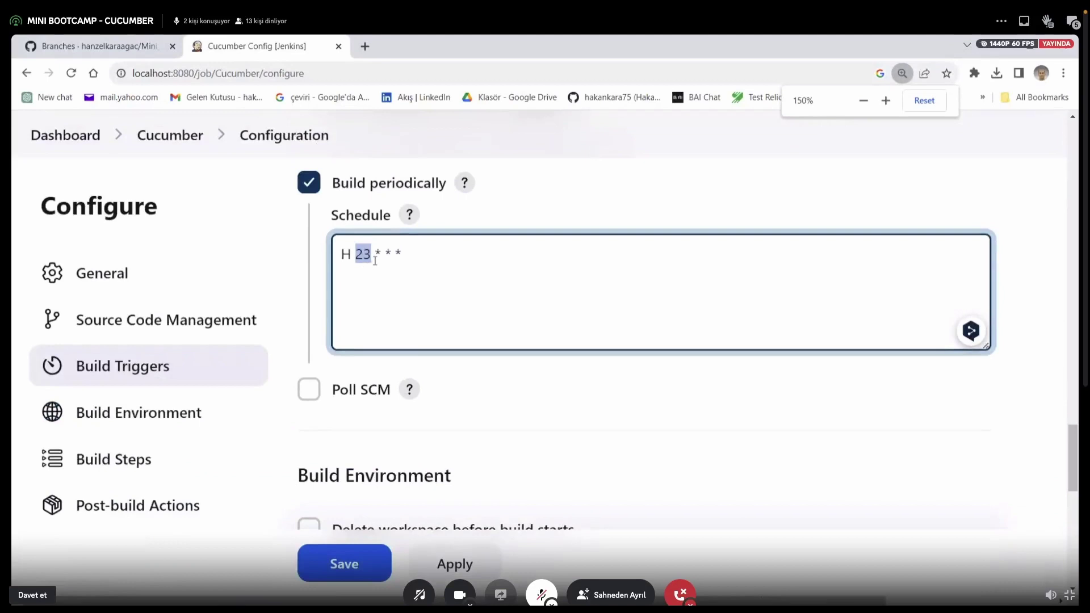
pyautogui.press('Right')
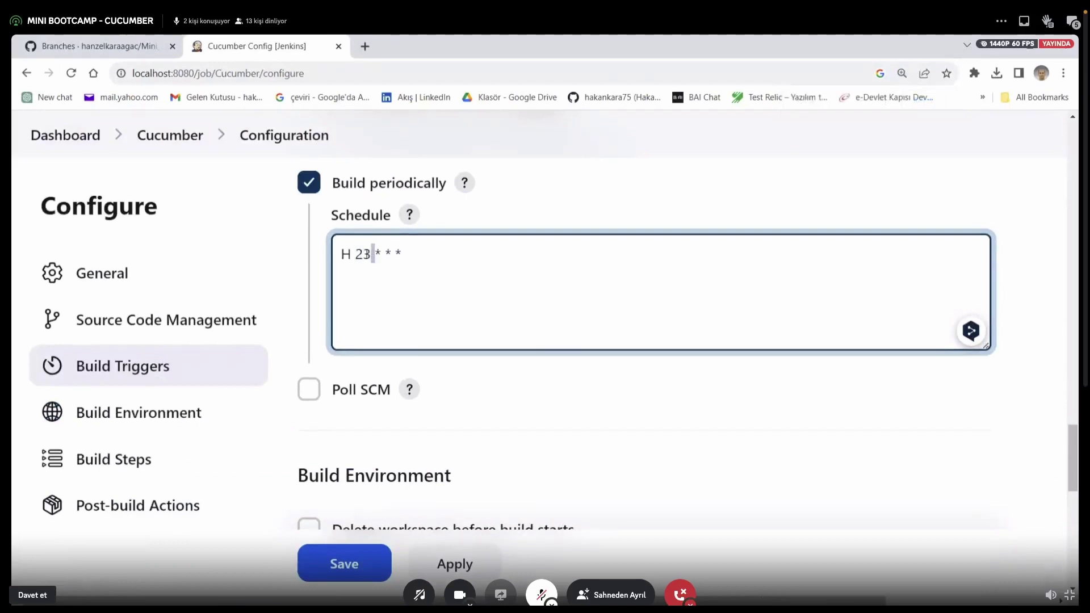
pyautogui.press('Delete')
pyautogui.click(400, 256)
# Correct the Schedule field so it reads exactly H 23 * * *.
pyautogui.moveTo(404, 254); pyautogui.dragTo(285, 257)
pyautogui.hotkey('ctrl', 'c')
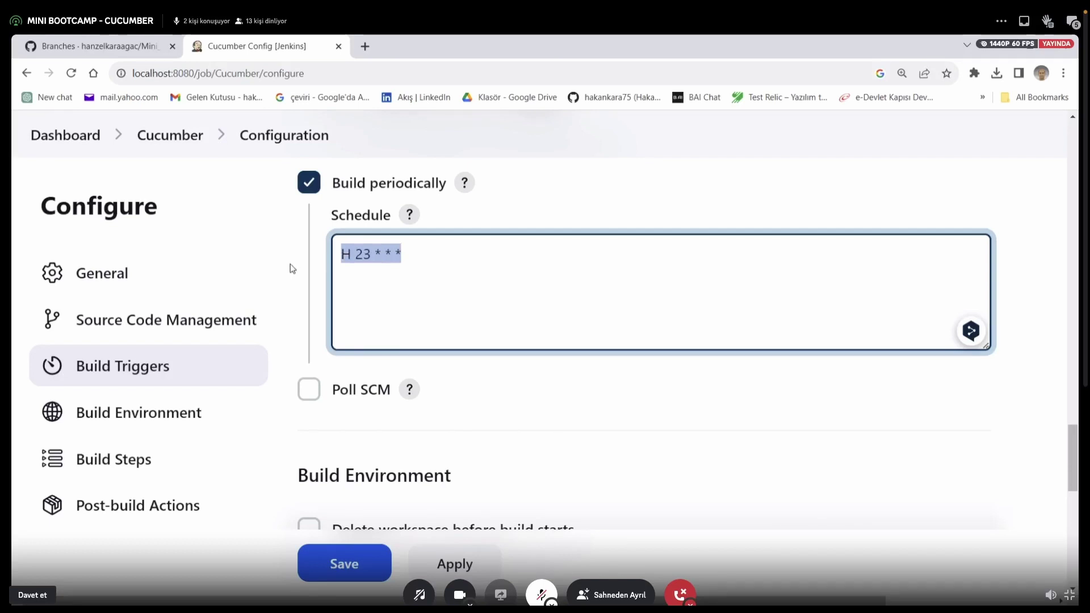
pyautogui.write('*')
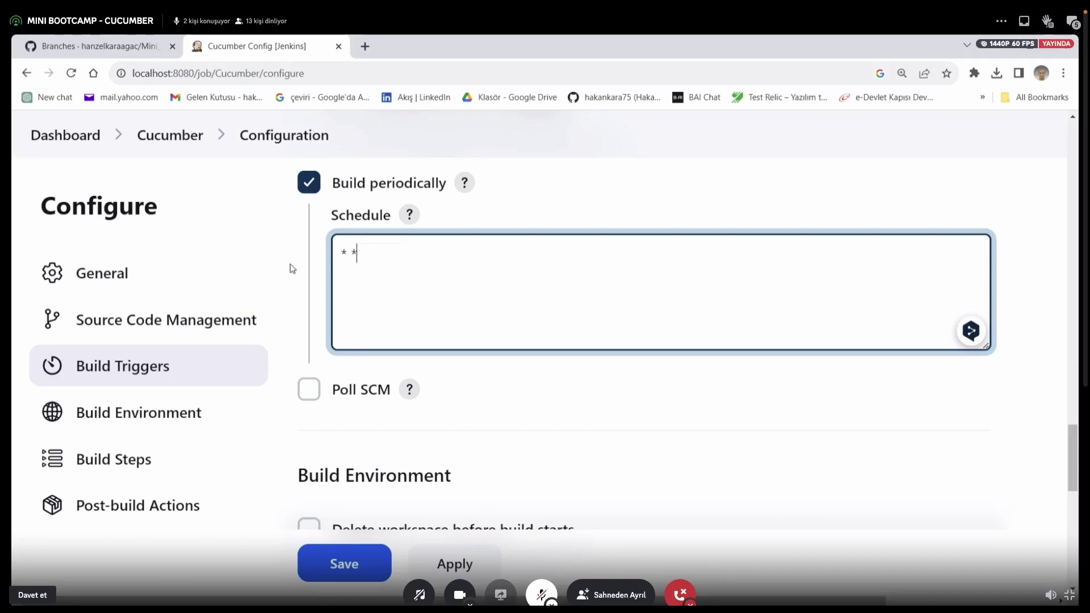
pyautogui.write(' * *')
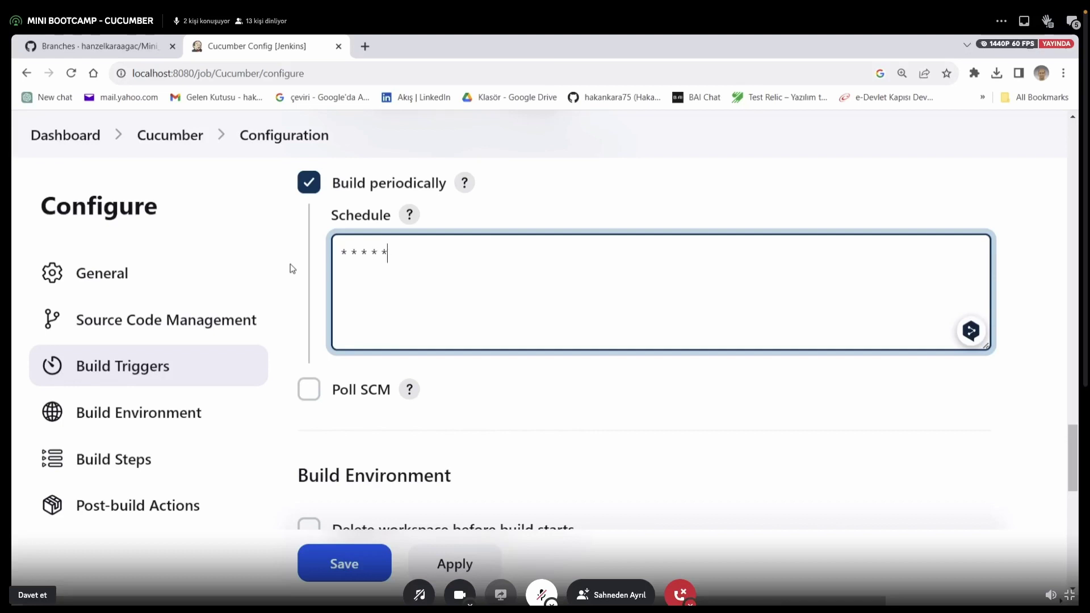
pyautogui.write('*')
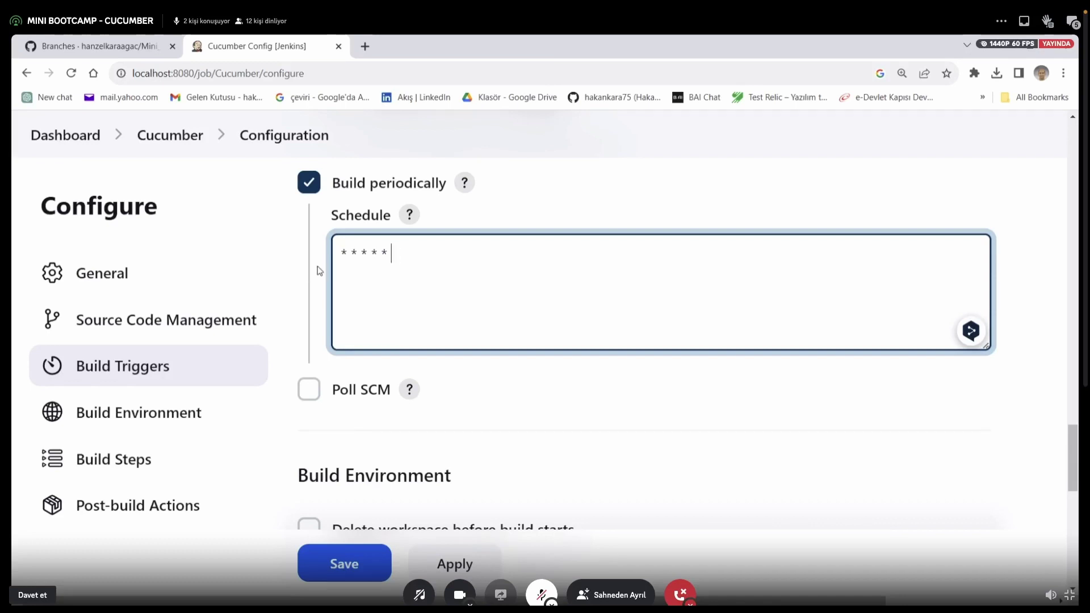
pyautogui.moveTo(389, 253); pyautogui.dragTo(341, 254)
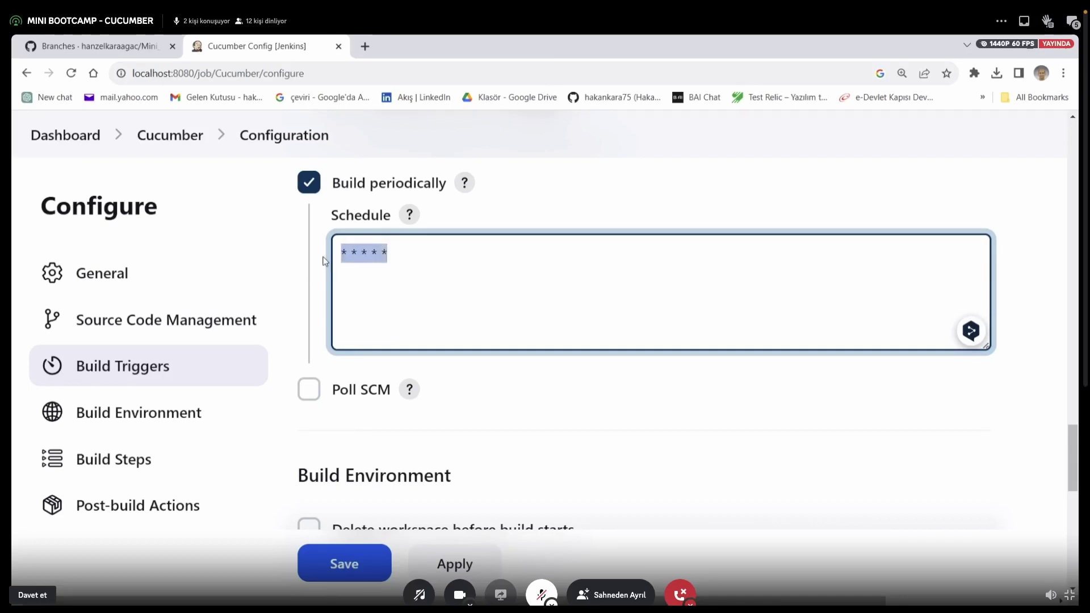
pyautogui.click(352, 255)
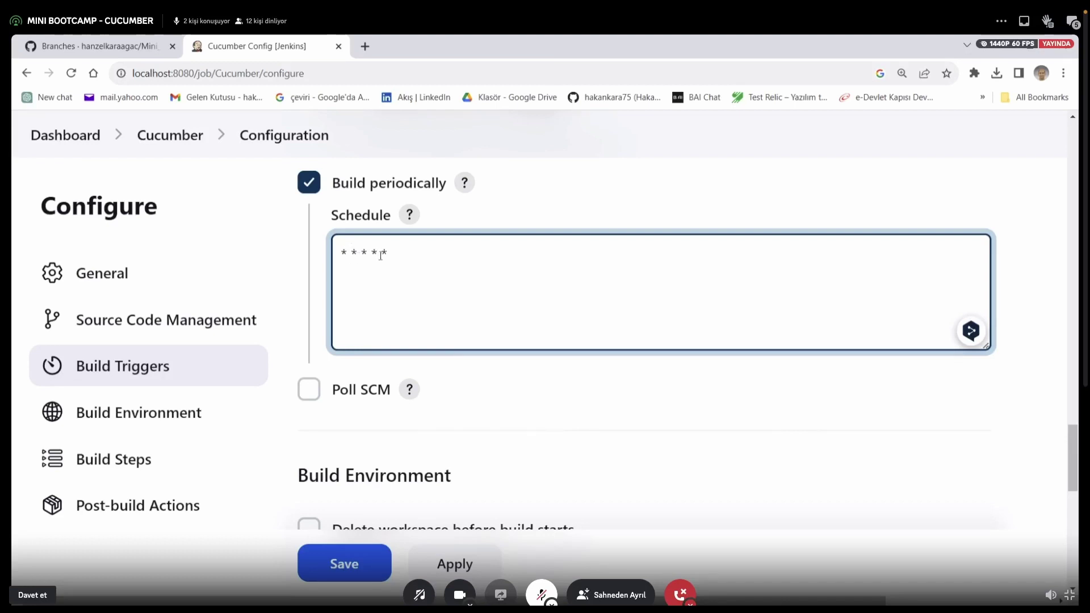
pyautogui.press('End')
pyautogui.press('BackSpace')
pyautogui.press('BackSpace')
pyautogui.hotkey('ctrl', 'v')
pyautogui.click(361, 256)
pyautogui.moveTo(344, 256); pyautogui.dragTo(409, 256)
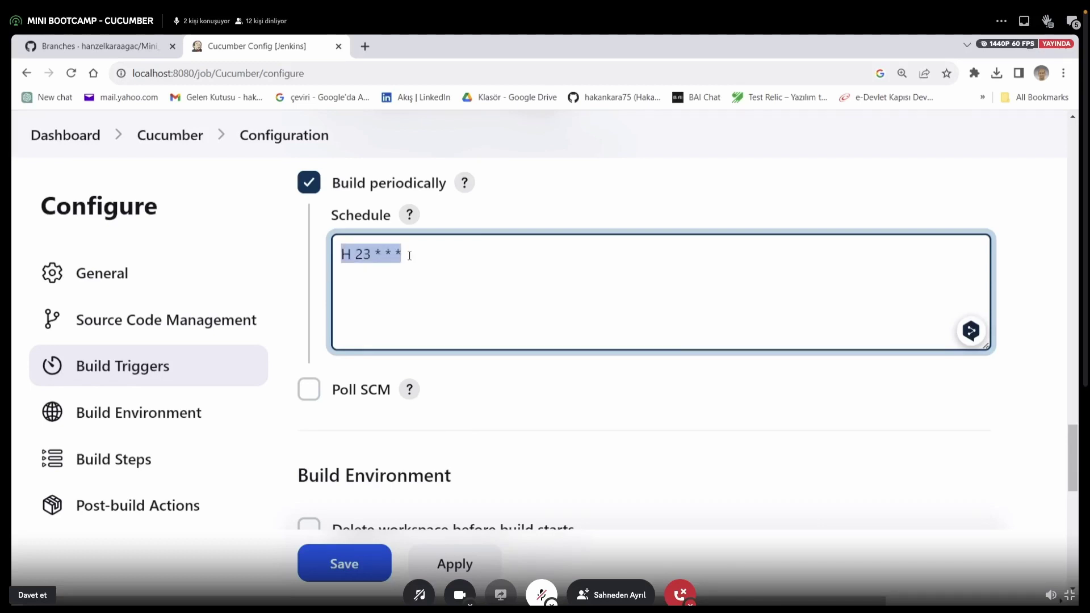
# Scroll past Build Environment to Build Steps and open the Add build step list.
pyautogui.scroll(-2, 414, 266)
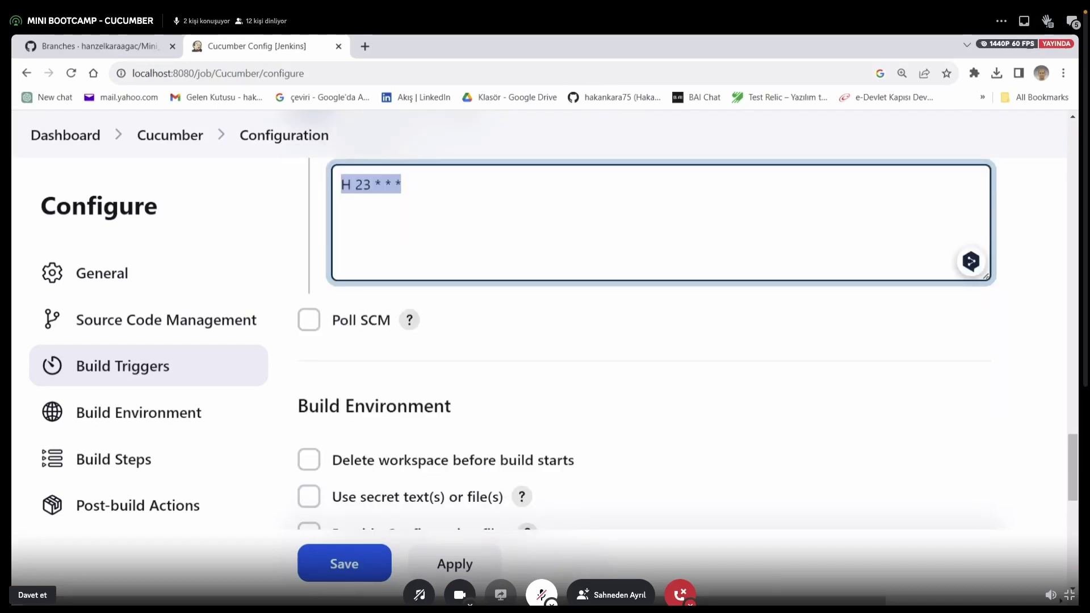
pyautogui.click(248, 397)
pyautogui.moveTo(298, 406); pyautogui.dragTo(454, 408)
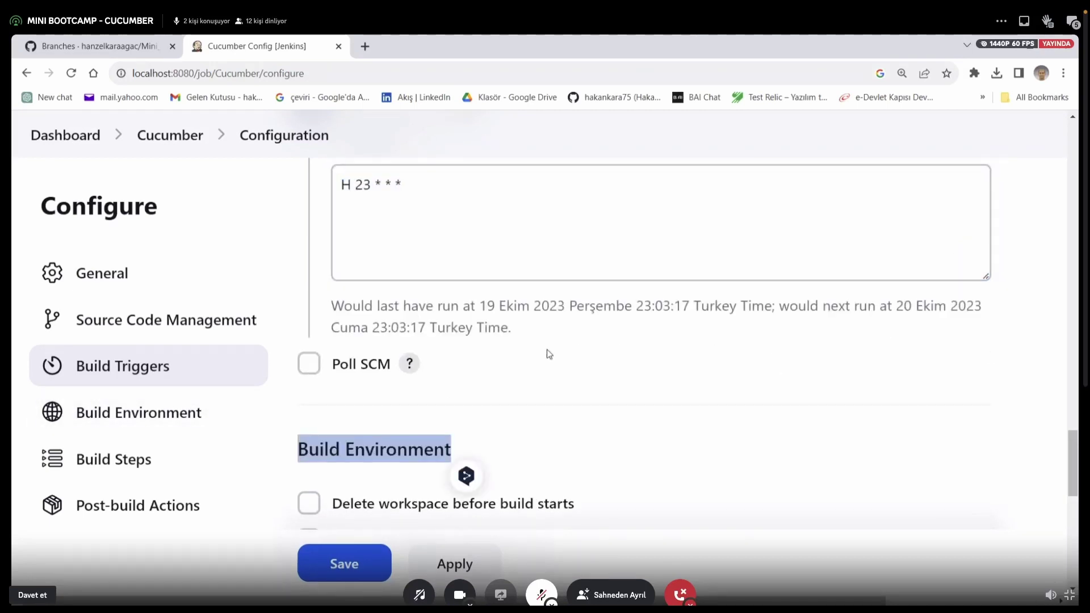
pyautogui.scroll(-5, 547, 349)
pyautogui.scroll(-1, 533, 349)
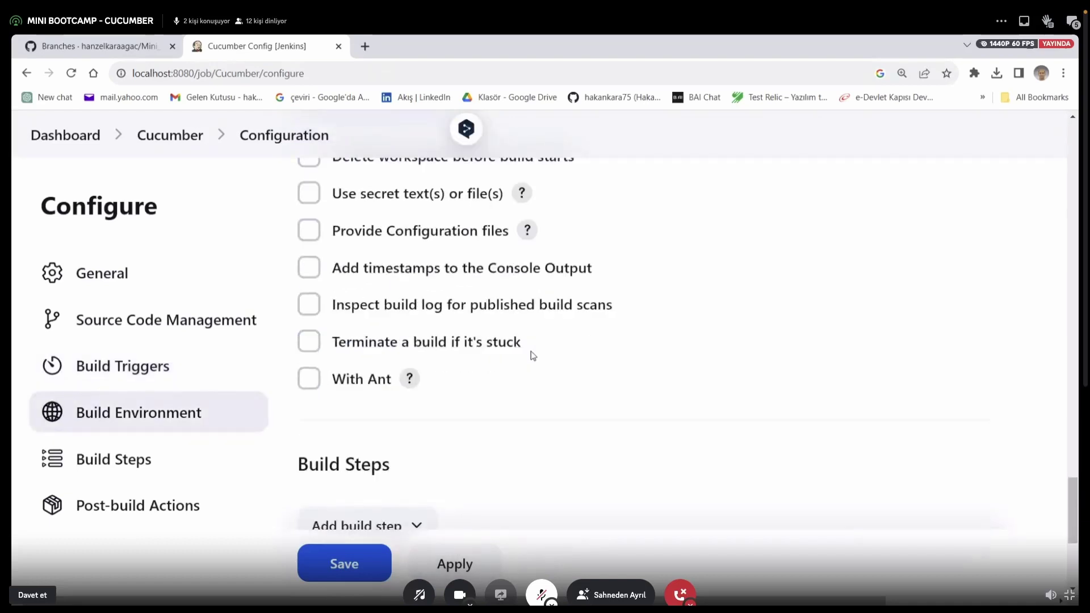
pyautogui.scroll(-4, 511, 363)
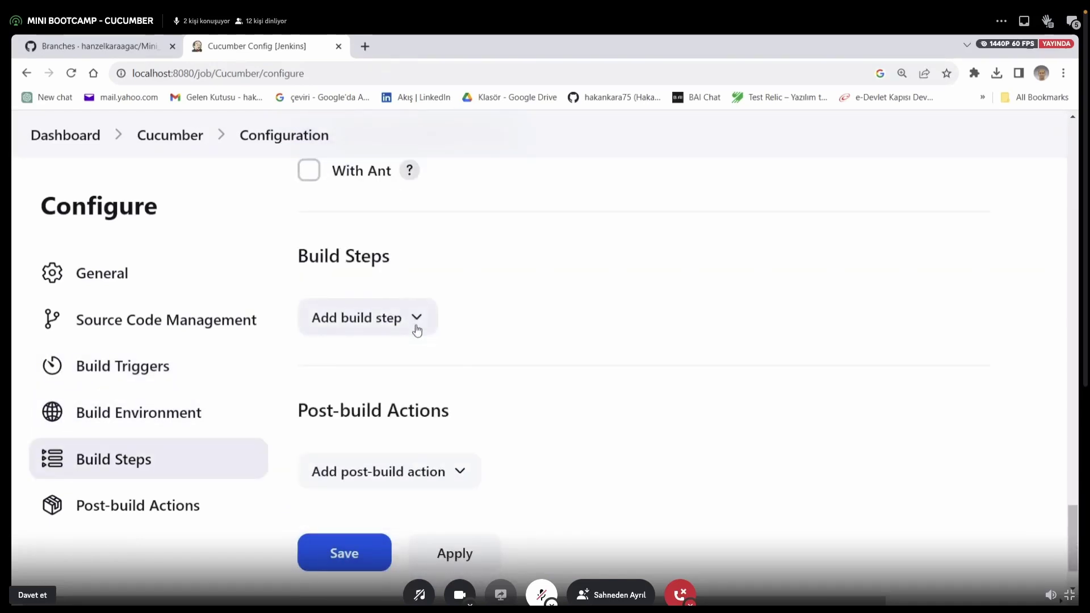
pyautogui.click(416, 318)
# Zoom the page to 125% and add an Invoke top-level Maven targets build step.
pyautogui.scroll(-1, 426, 300)
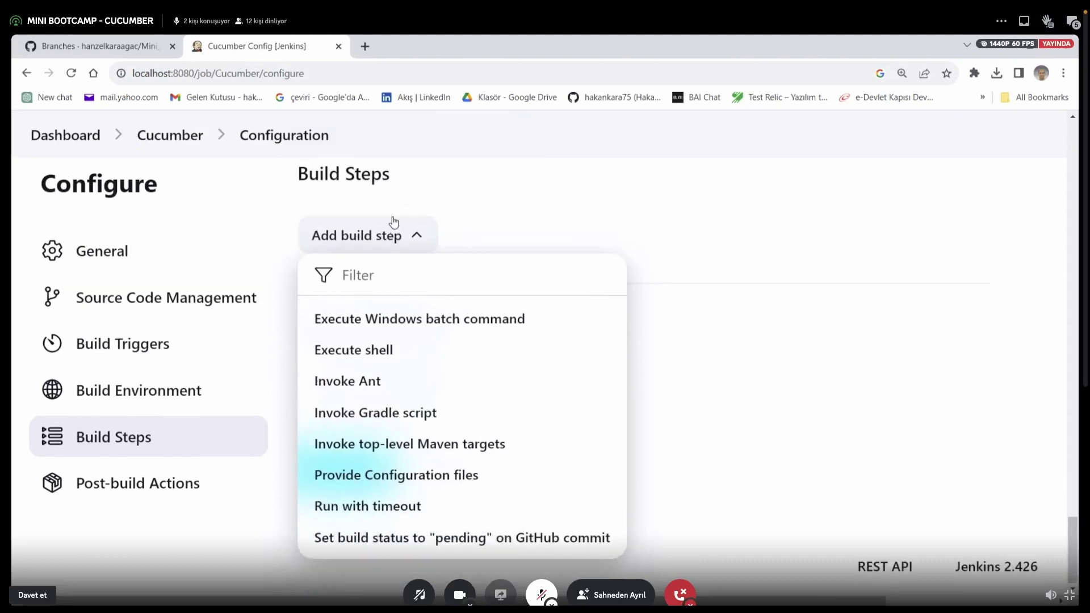
pyautogui.scroll(1, 393, 221)
pyautogui.moveTo(297, 238); pyautogui.dragTo(407, 243)
pyautogui.scroll(-1, 407, 243)
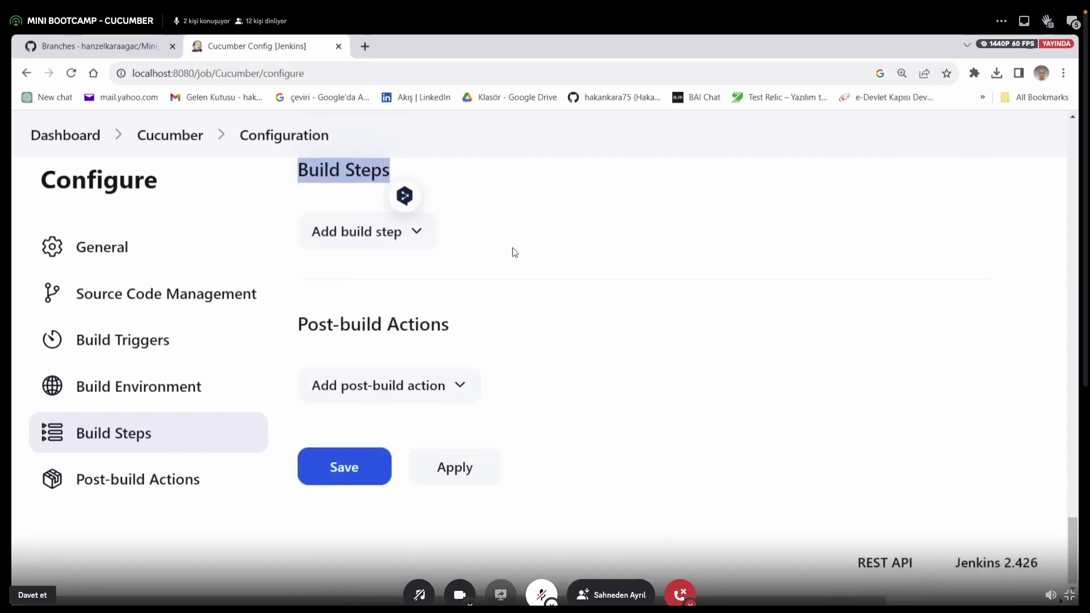
pyautogui.hotkey('ctrl', '-')
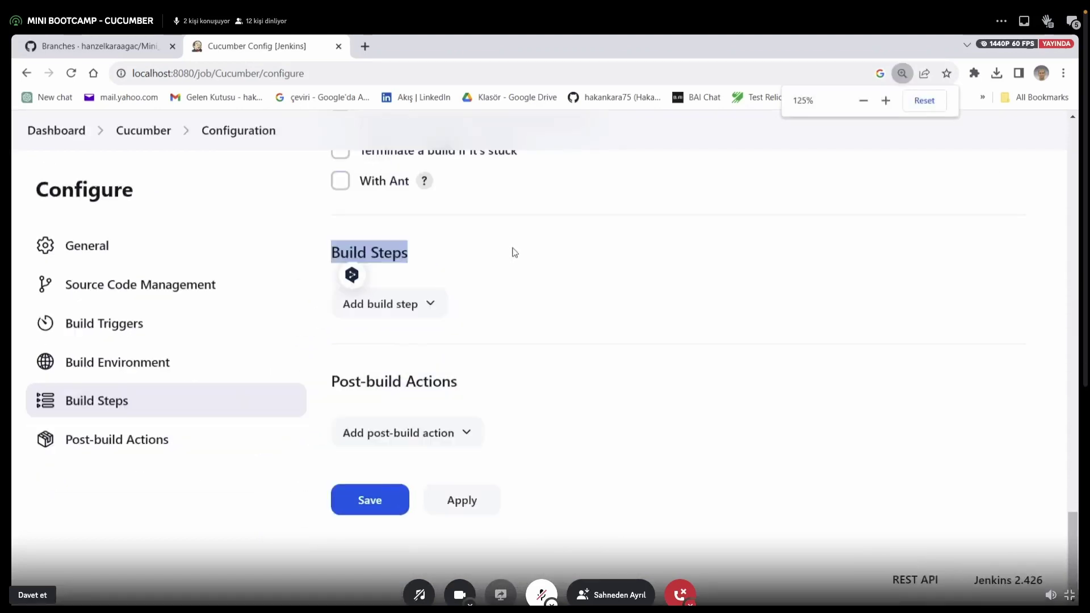
pyautogui.click(415, 306)
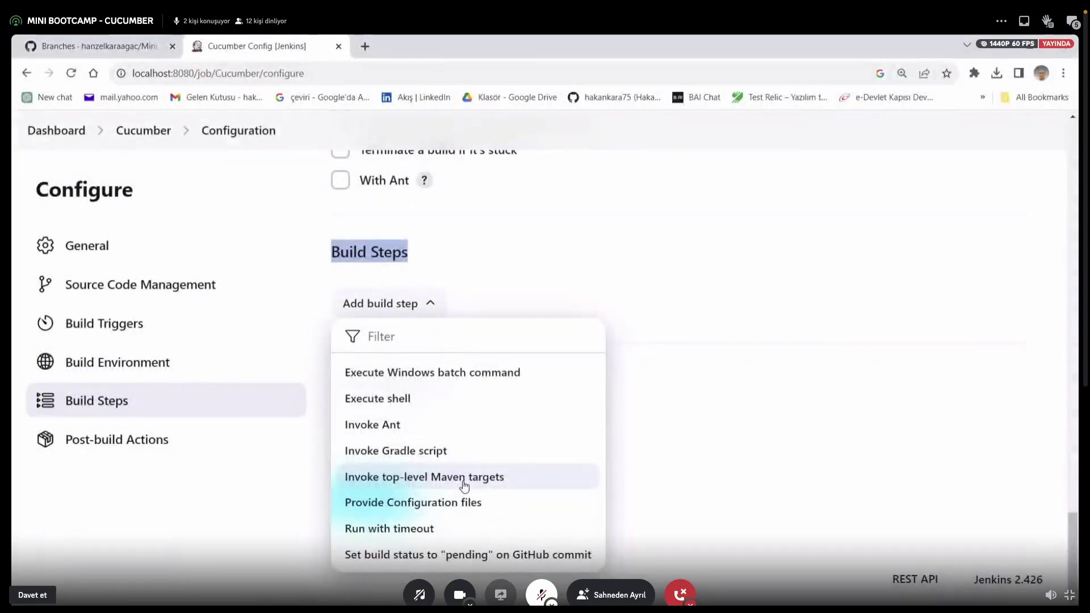
pyautogui.click(432, 482)
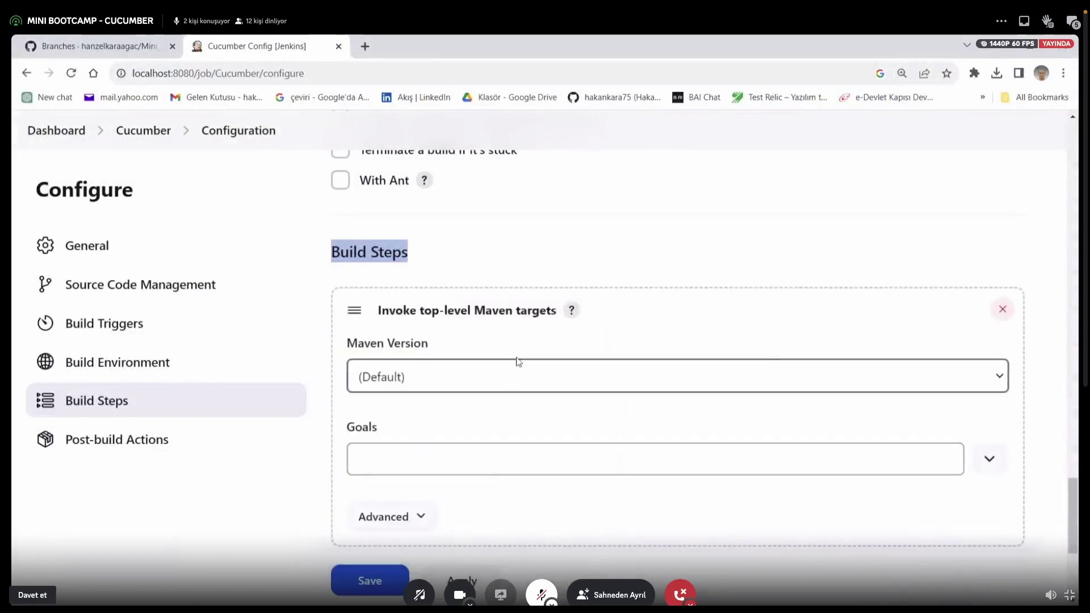
# Set Maven Version to mvn and Goals to test, then apply and save the job.
pyautogui.scroll(-1, 538, 316)
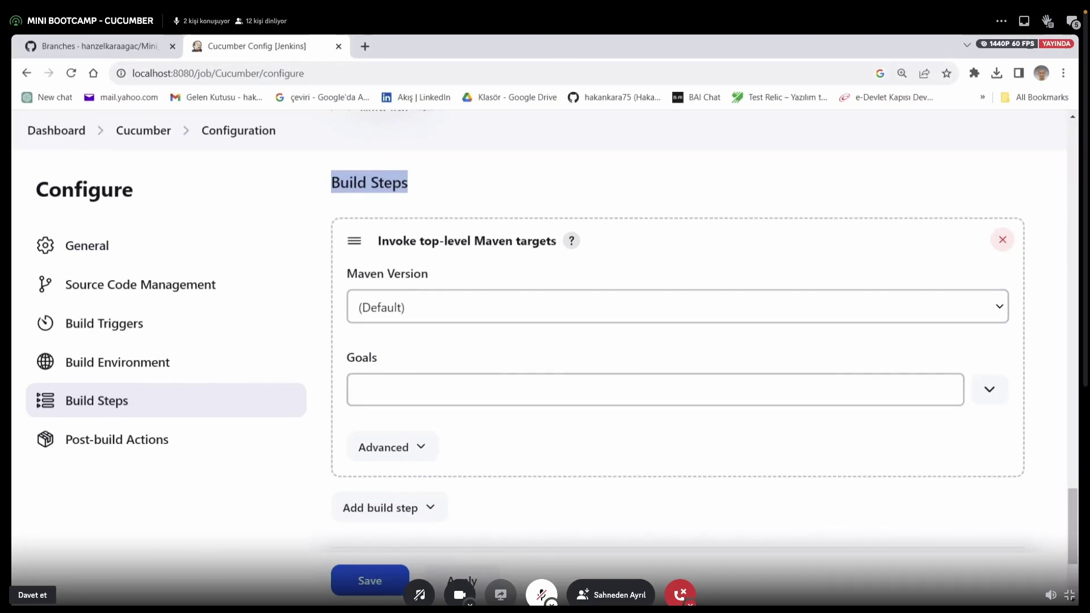
pyautogui.click(480, 317)
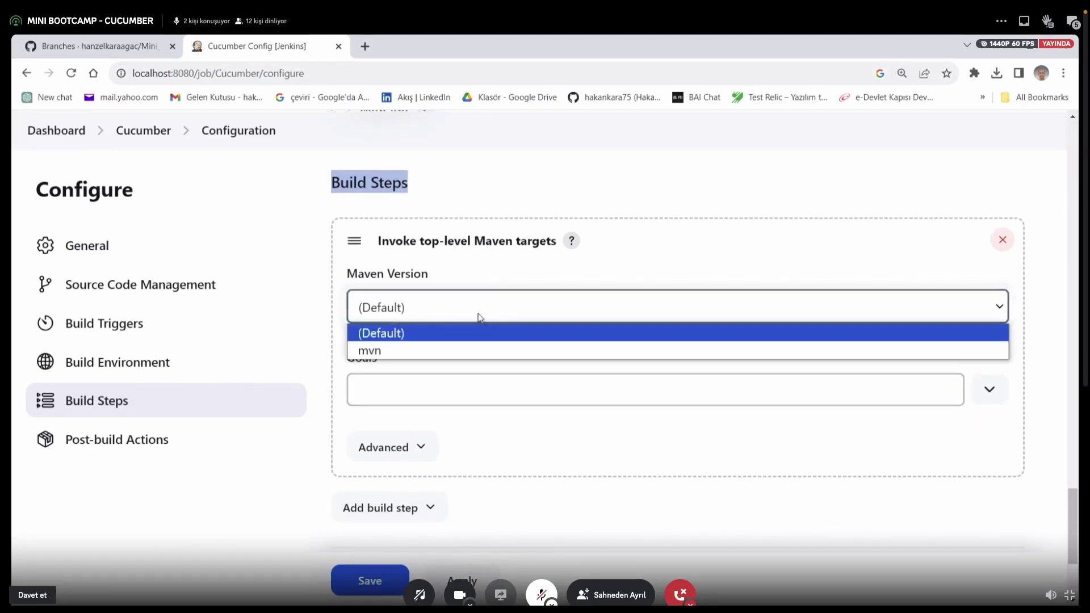
pyautogui.click(402, 353)
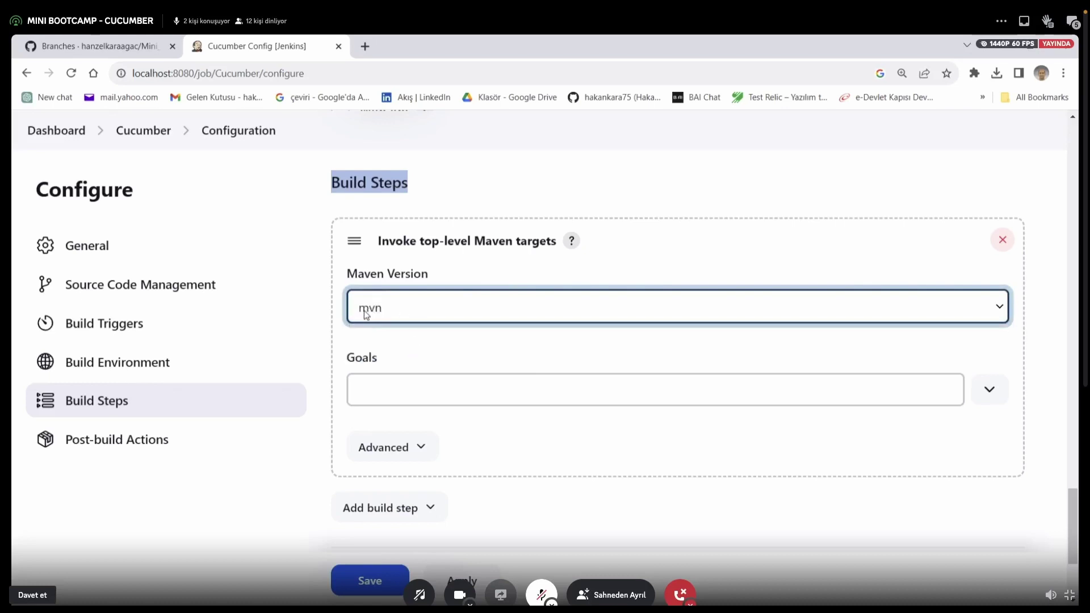
pyautogui.click(399, 389)
pyautogui.write('test')
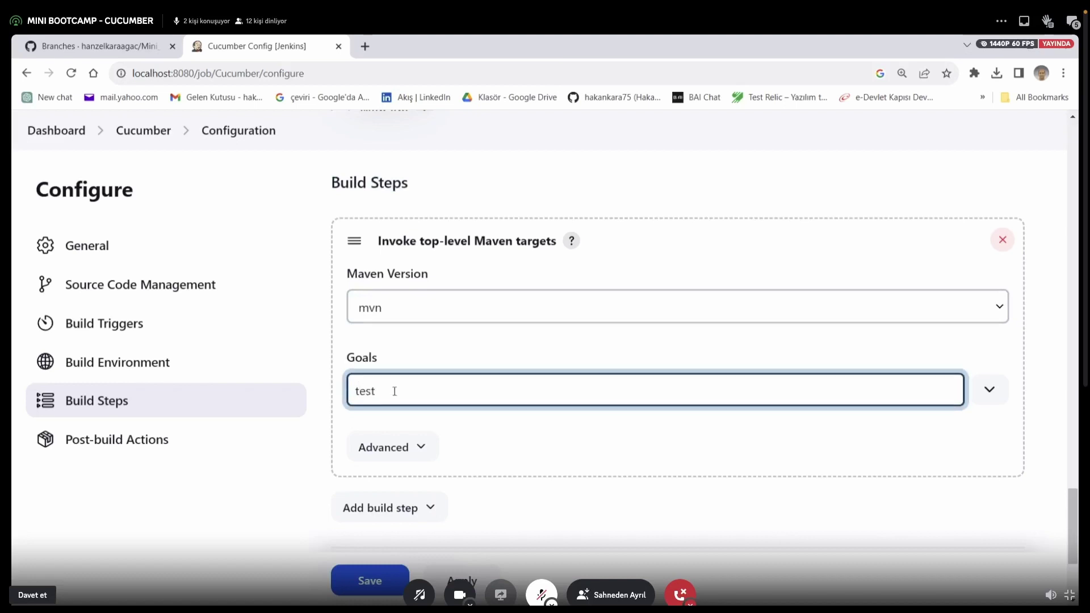
pyautogui.moveTo(395, 391); pyautogui.dragTo(349, 390)
pyautogui.write('t')
pyautogui.write('po')
pyautogui.hotkey('ctrl', 'a')
pyautogui.write('t')
pyautogui.scroll(-1, 475, 314)
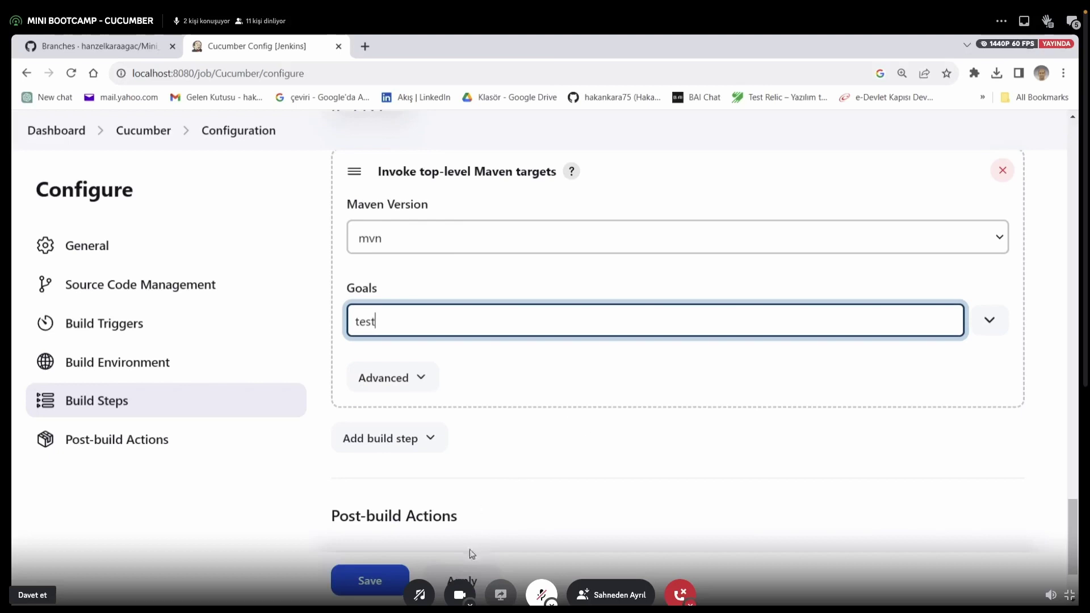
pyautogui.click(382, 582)
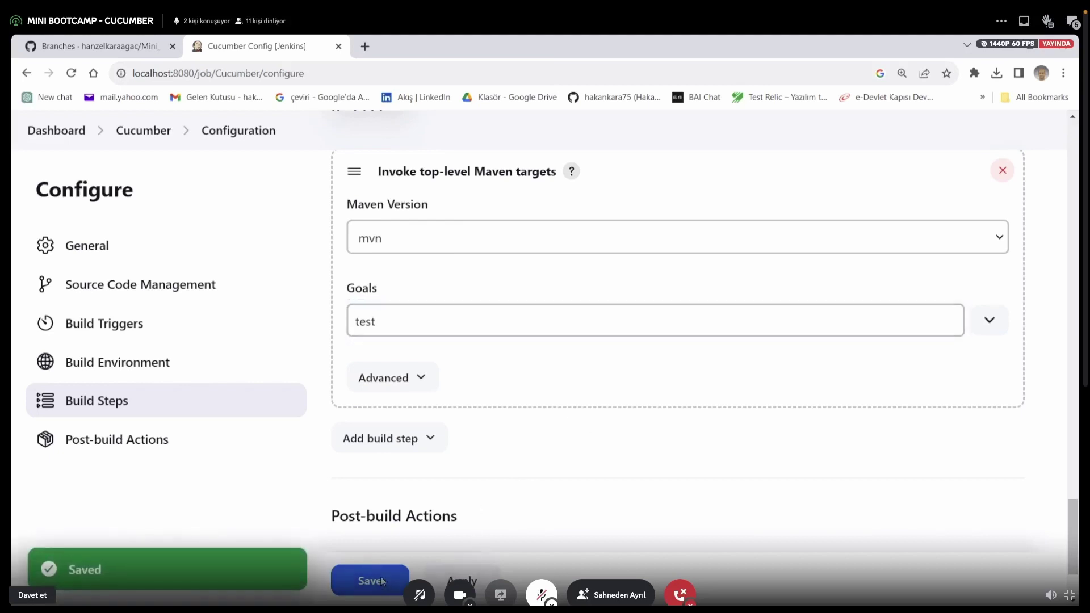
pyautogui.click(382, 581)
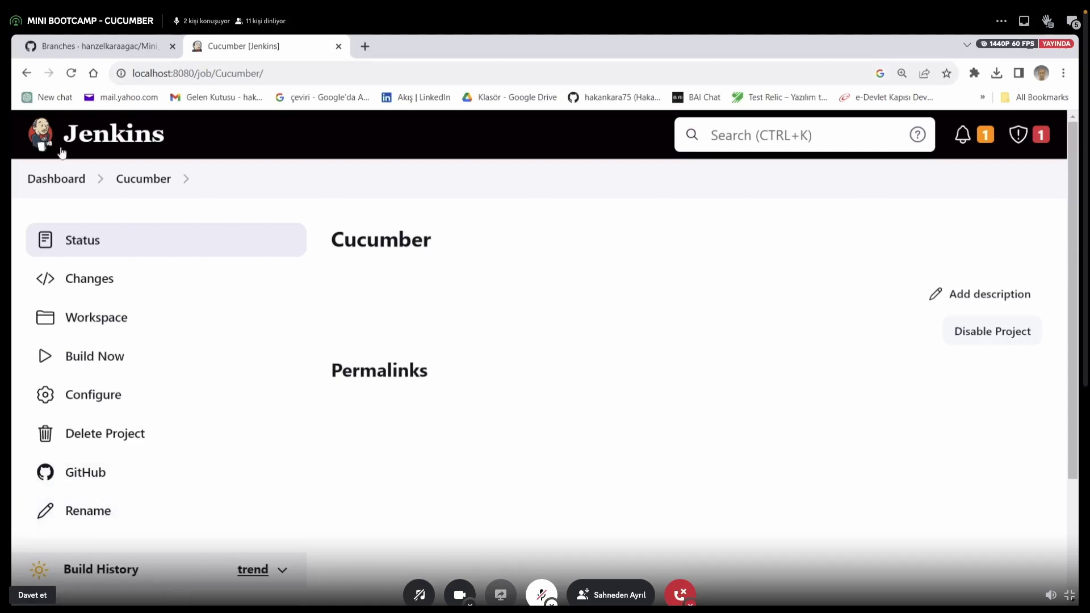
# Go back to the Jenkins Dashboard showing the Cucumber and yahoo jobs.
pyautogui.click(62, 178)
pyautogui.scroll(-2, 412, 247)
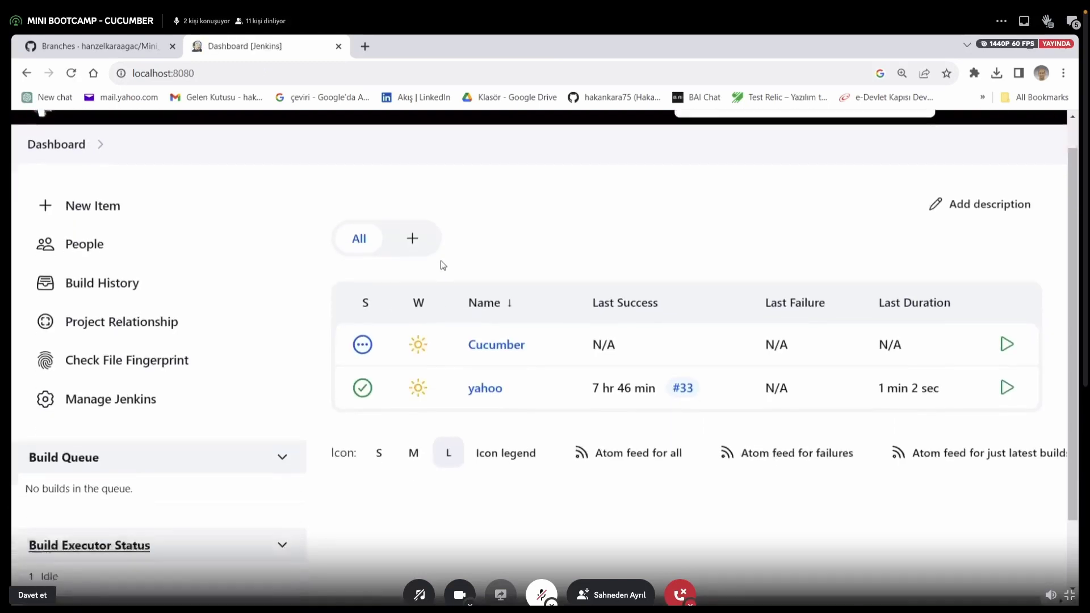
pyautogui.moveTo(362, 309)
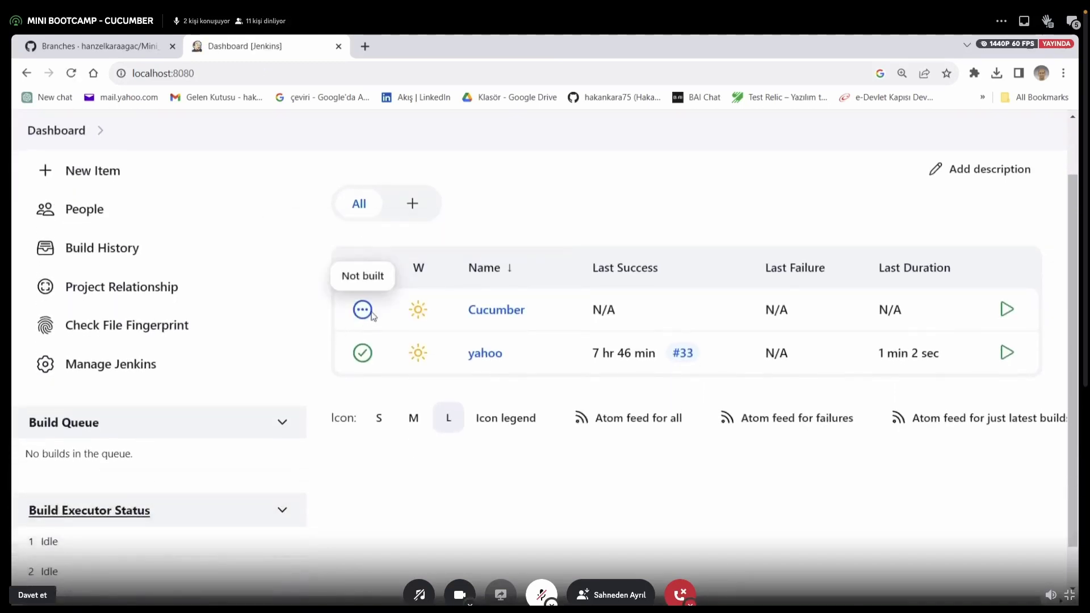
pyautogui.scroll(-1, 357, 315)
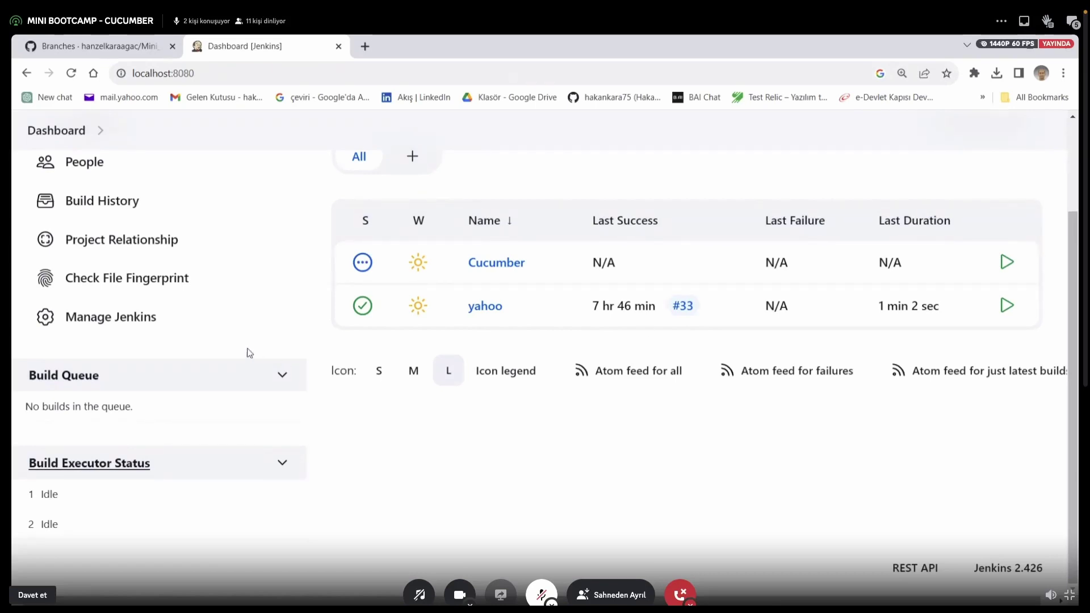
# Open Manage Jenkins, then System under System Configuration.
pyautogui.click(121, 327)
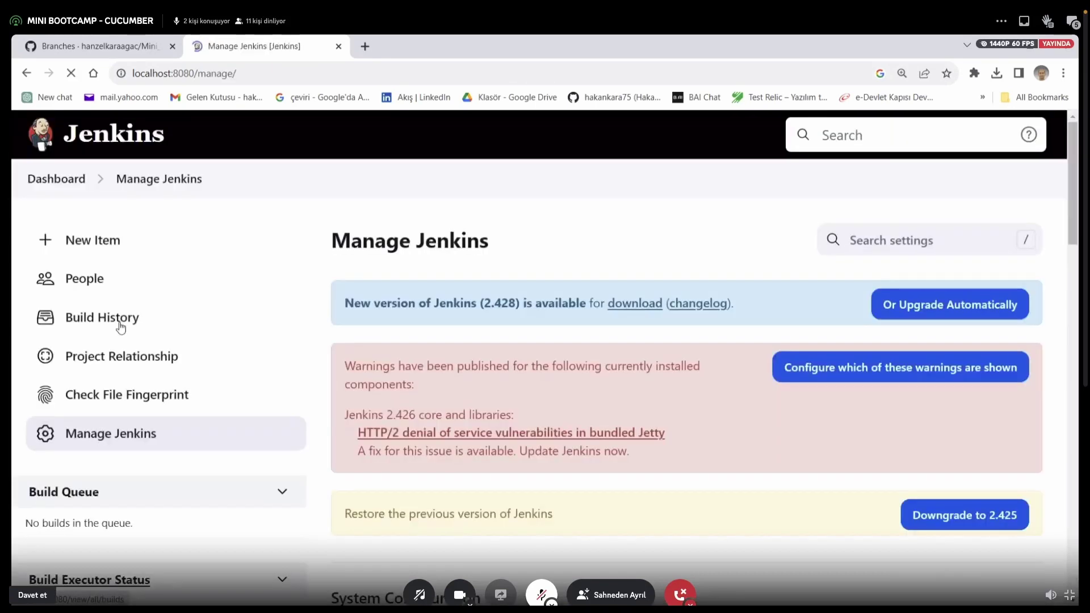
pyautogui.scroll(-5, 456, 373)
pyautogui.scroll(-1, 456, 373)
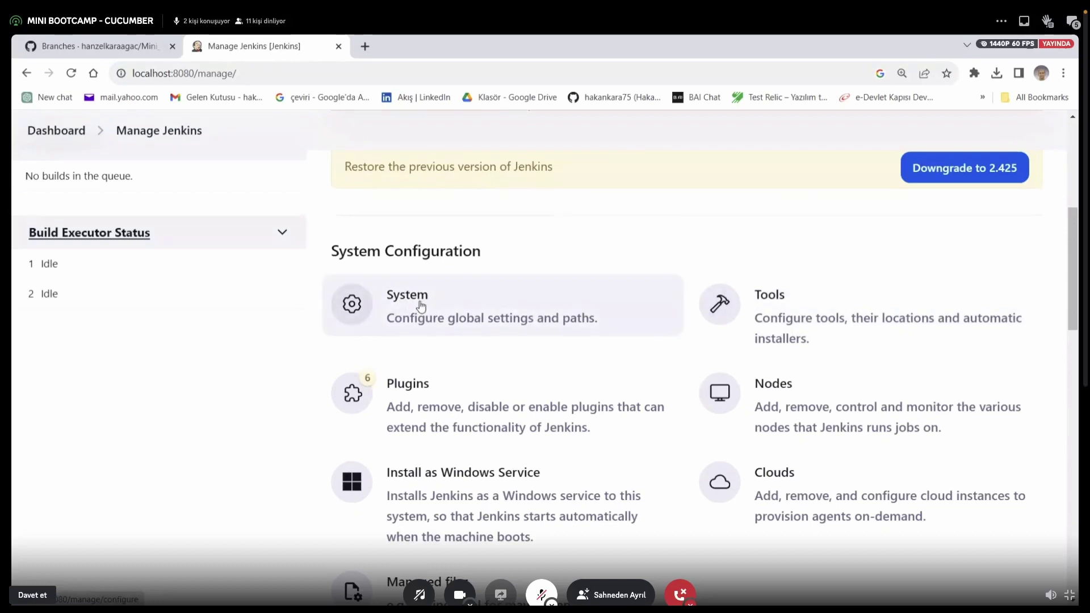
pyautogui.click(417, 306)
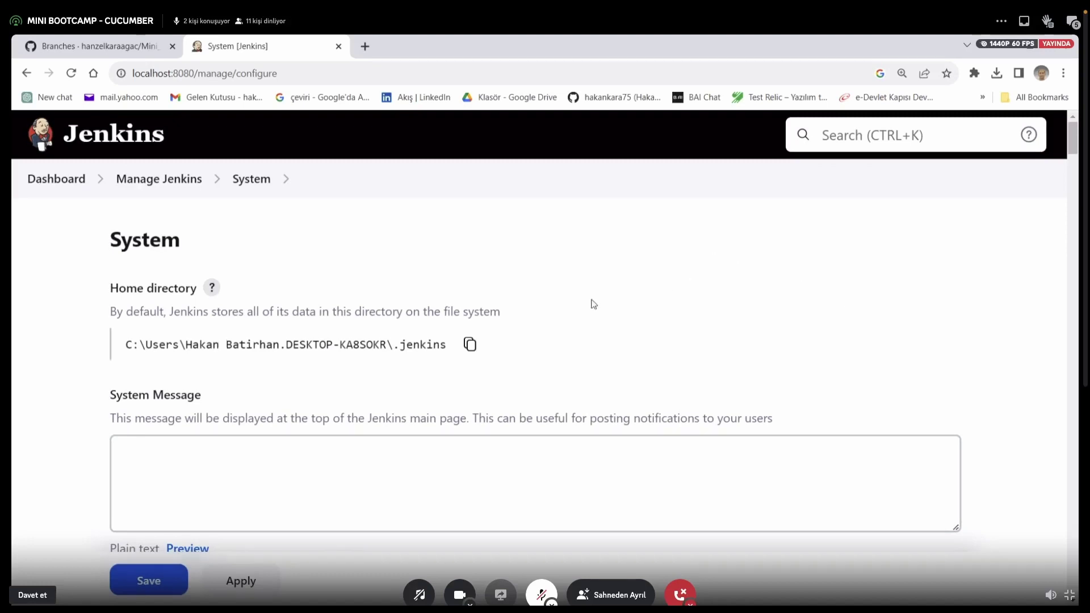
# Scroll down to the System Admin e-mail address field and select its value.
pyautogui.scroll(-3, 591, 304)
pyautogui.scroll(-2, 372, 304)
pyautogui.scroll(-1, 369, 305)
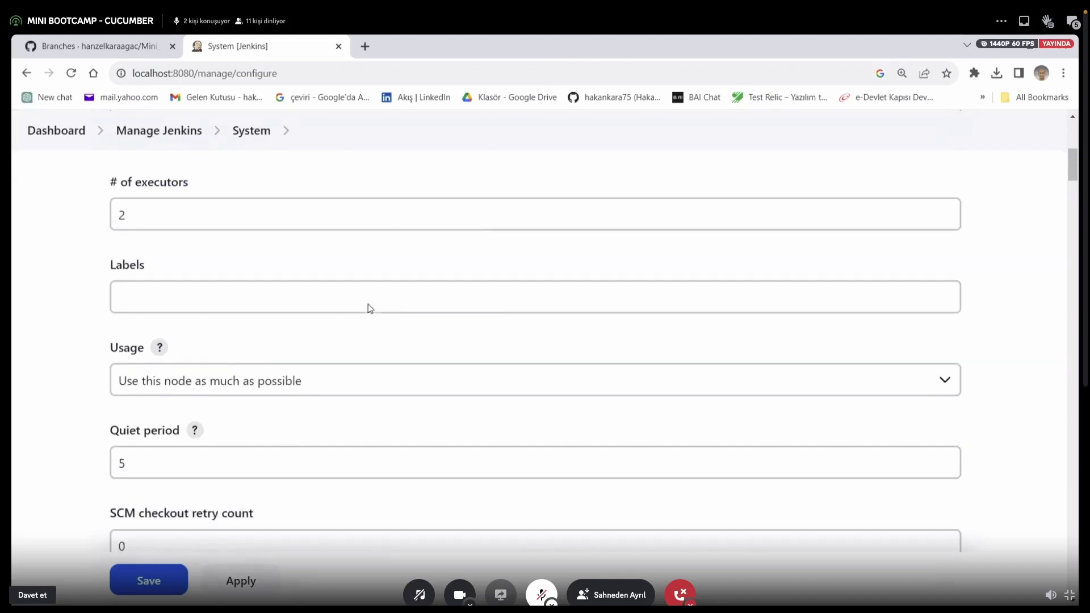
pyautogui.scroll(-1, 367, 305)
pyautogui.scroll(-2, 368, 305)
pyautogui.scroll(-2, 368, 307)
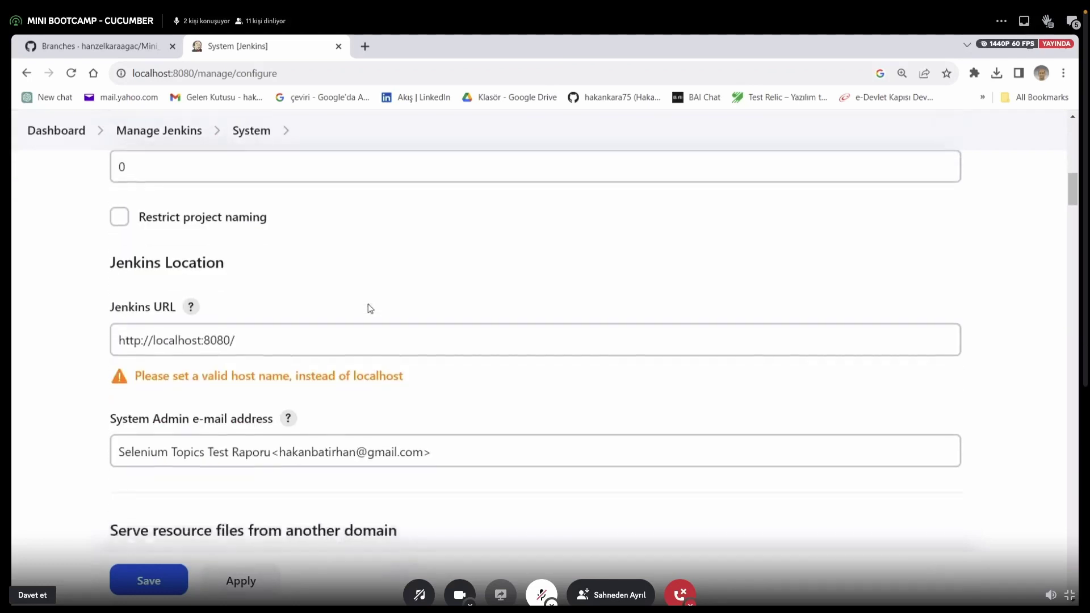
pyautogui.scroll(-2, 367, 307)
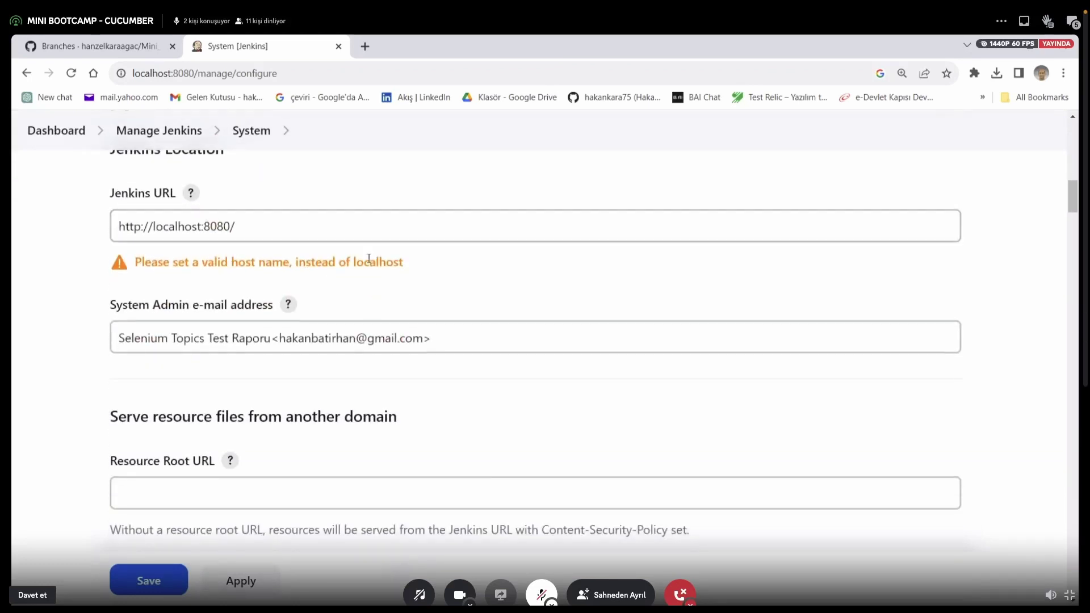
pyautogui.scroll(-1, 369, 258)
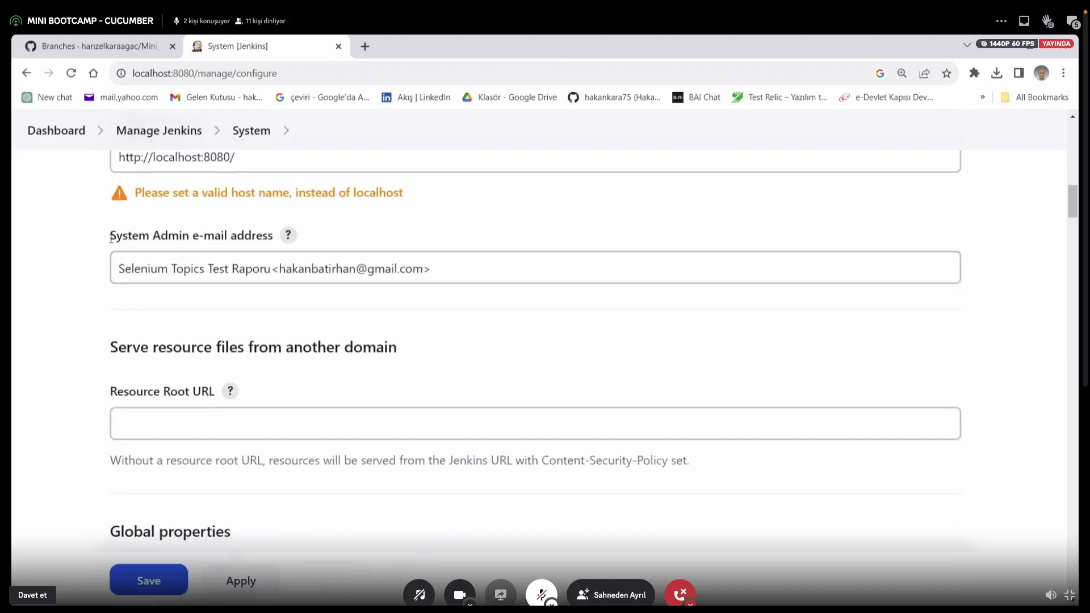
pyautogui.moveTo(112, 236)
pyautogui.mouseDown()
pyautogui.moveTo(264, 238)
pyautogui.moveTo(280, 248)
pyautogui.mouseUp()
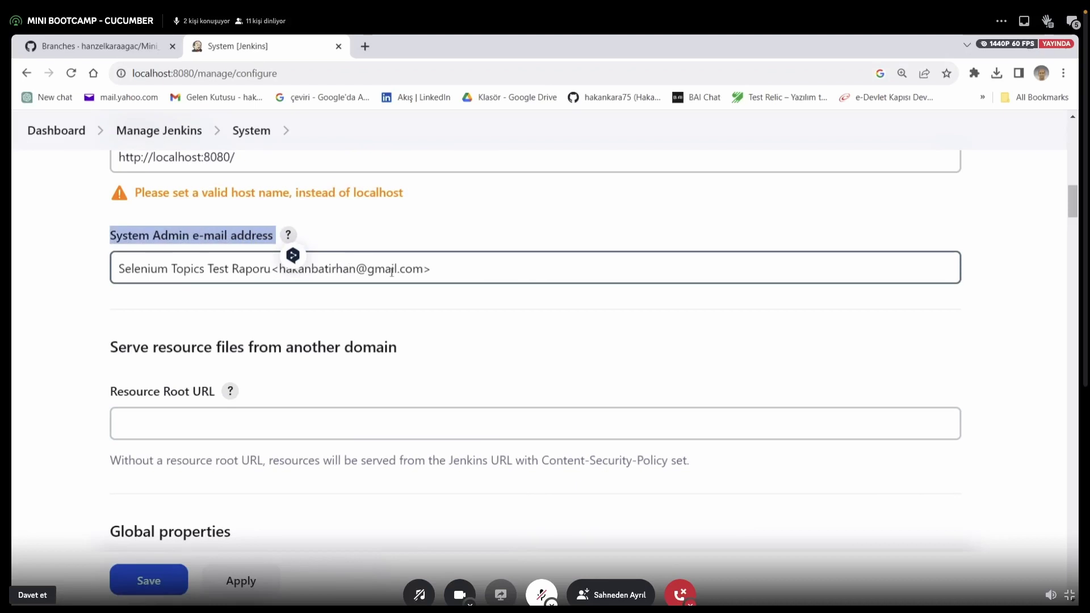
pyautogui.moveTo(430, 271); pyautogui.dragTo(111, 273)
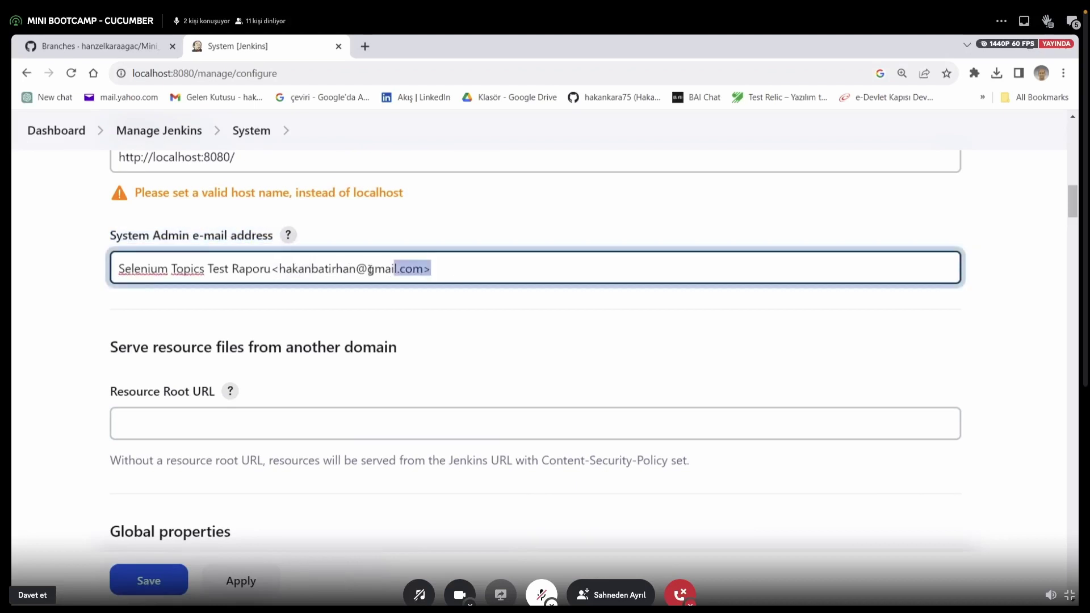
# Check the value: sender name Selenium Topics Test Raporu, admin e-mail in angle brackets.
pyautogui.click(253, 271)
pyautogui.moveTo(280, 269); pyautogui.dragTo(422, 270)
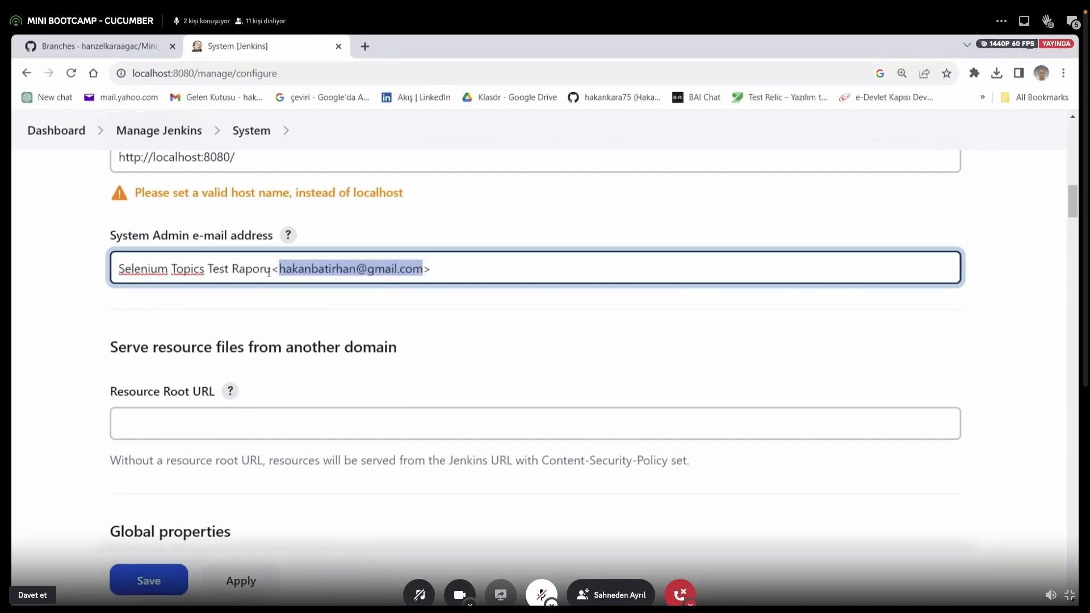
pyautogui.moveTo(271, 272); pyautogui.dragTo(119, 275)
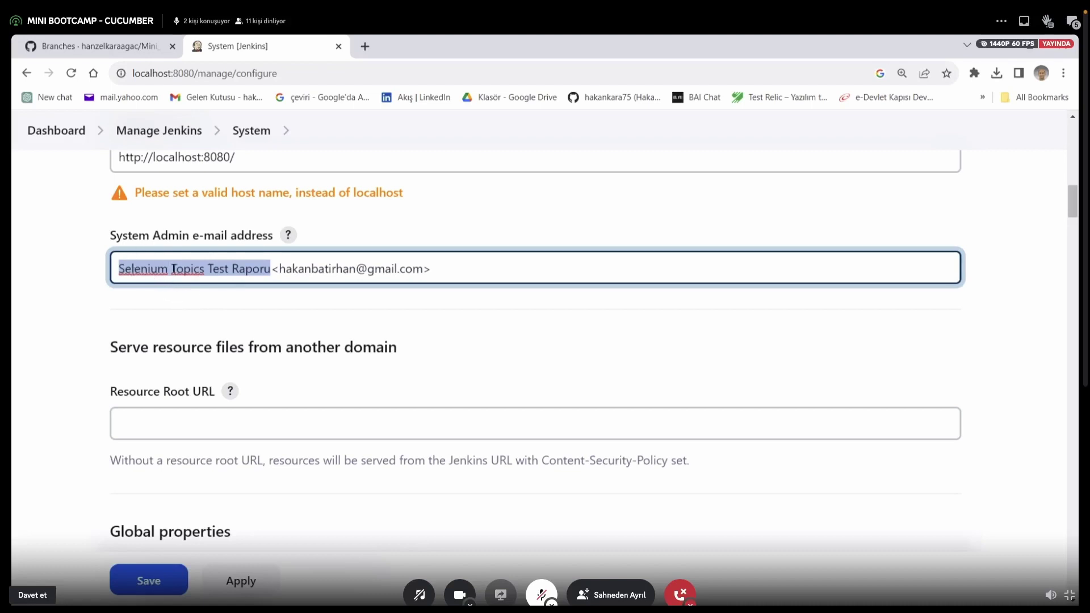
pyautogui.click(175, 269)
pyautogui.moveTo(119, 269); pyautogui.dragTo(278, 269)
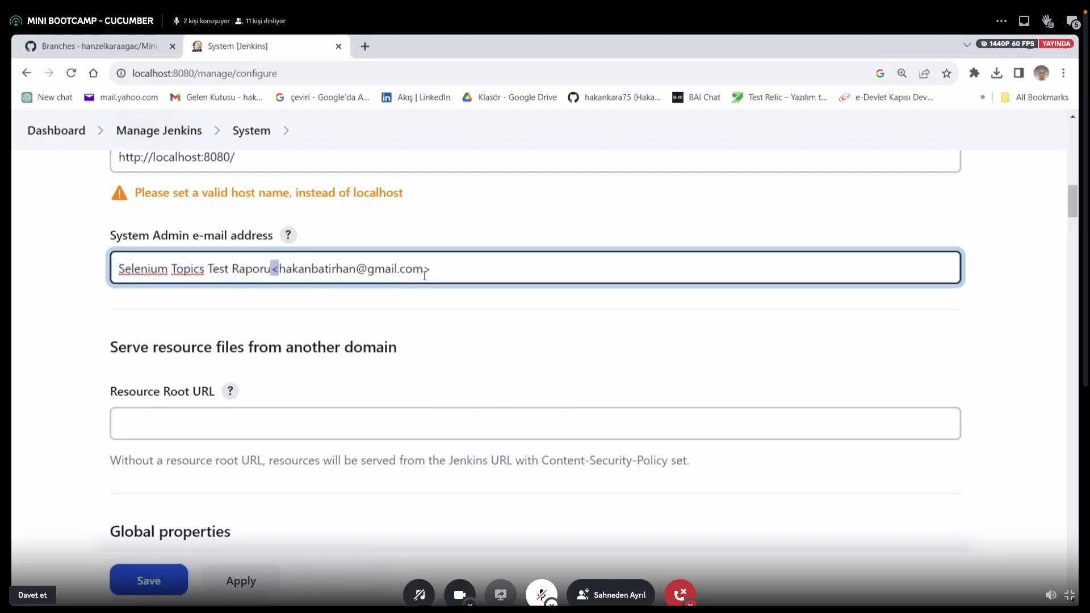
pyautogui.moveTo(423, 271); pyautogui.dragTo(431, 270)
pyautogui.moveTo(271, 270); pyautogui.dragTo(280, 270)
pyautogui.moveTo(431, 270); pyautogui.dragTo(425, 274)
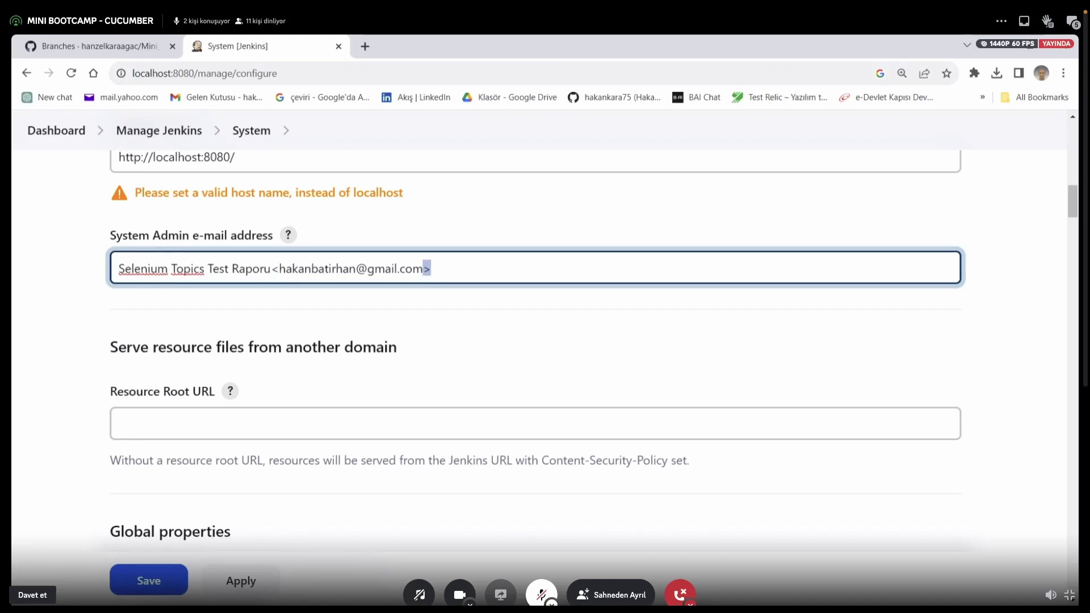
# Locate Extended E-mail Notification and highlight its SMTP server, smtp.gmail.com.
pyautogui.scroll(-2, 561, 312)
pyautogui.scroll(-3, 538, 307)
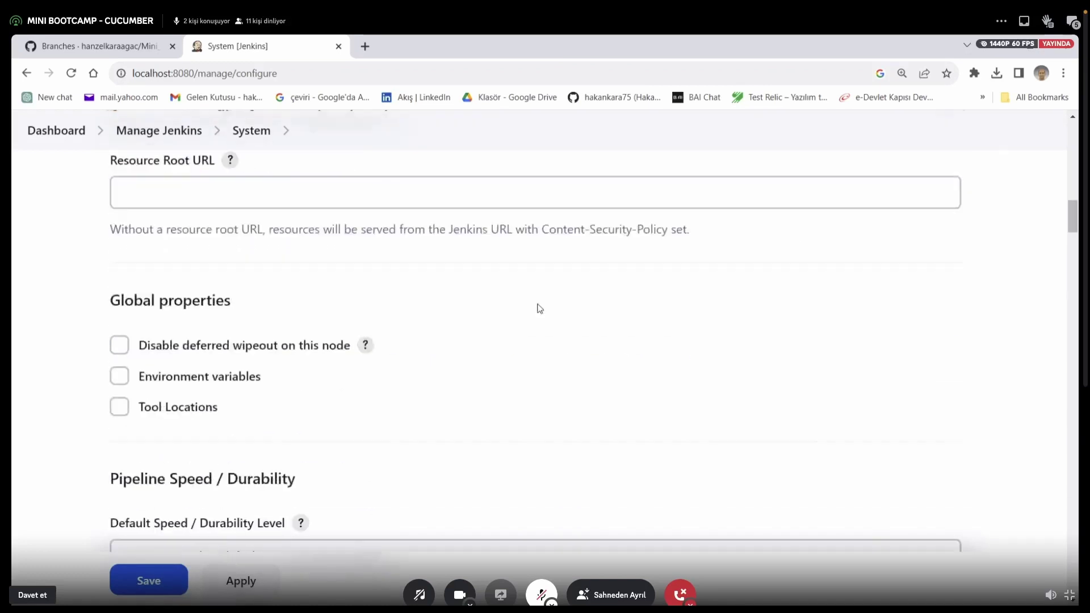
pyautogui.scroll(-2, 527, 306)
pyautogui.scroll(-5, 513, 304)
pyautogui.scroll(-3, 508, 305)
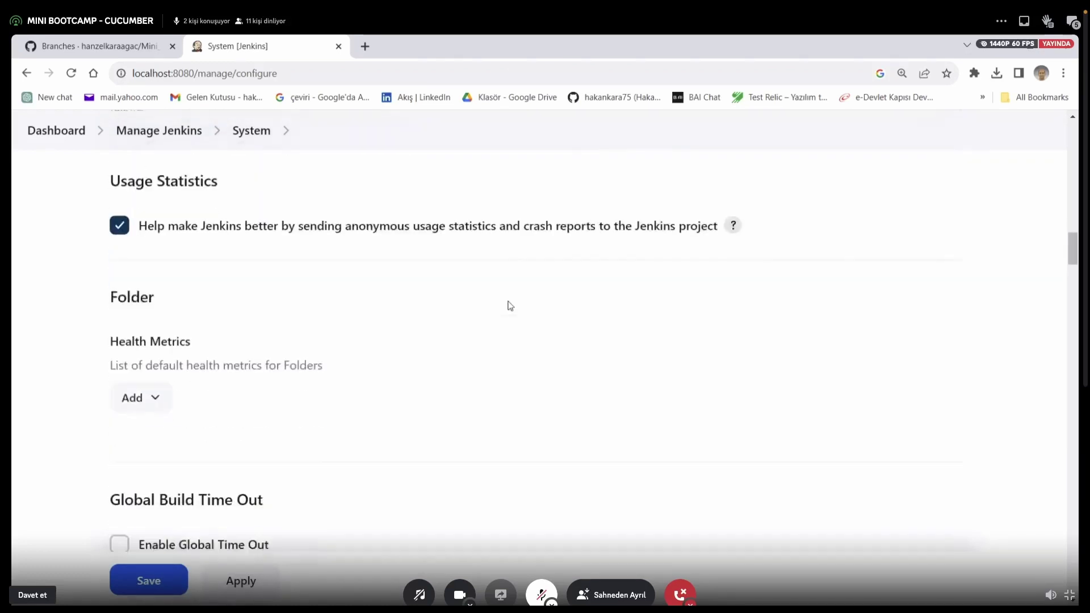
pyautogui.scroll(-2, 506, 304)
pyautogui.scroll(-2, 506, 305)
pyautogui.scroll(-3, 505, 304)
pyautogui.scroll(-4, 502, 304)
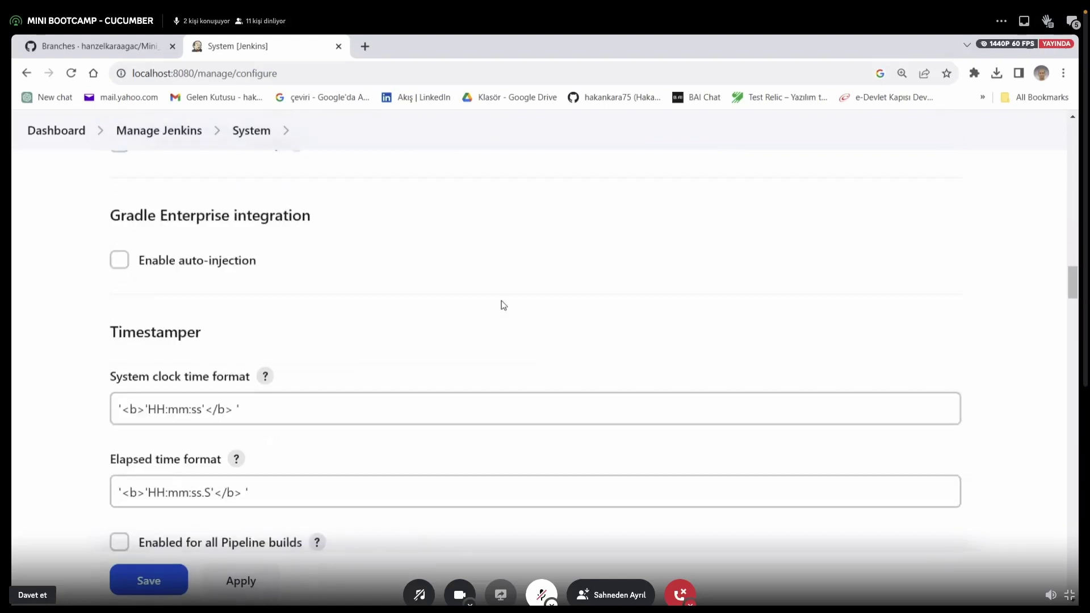
pyautogui.scroll(-2, 501, 304)
pyautogui.scroll(-2, 502, 301)
pyautogui.scroll(-4, 246, 285)
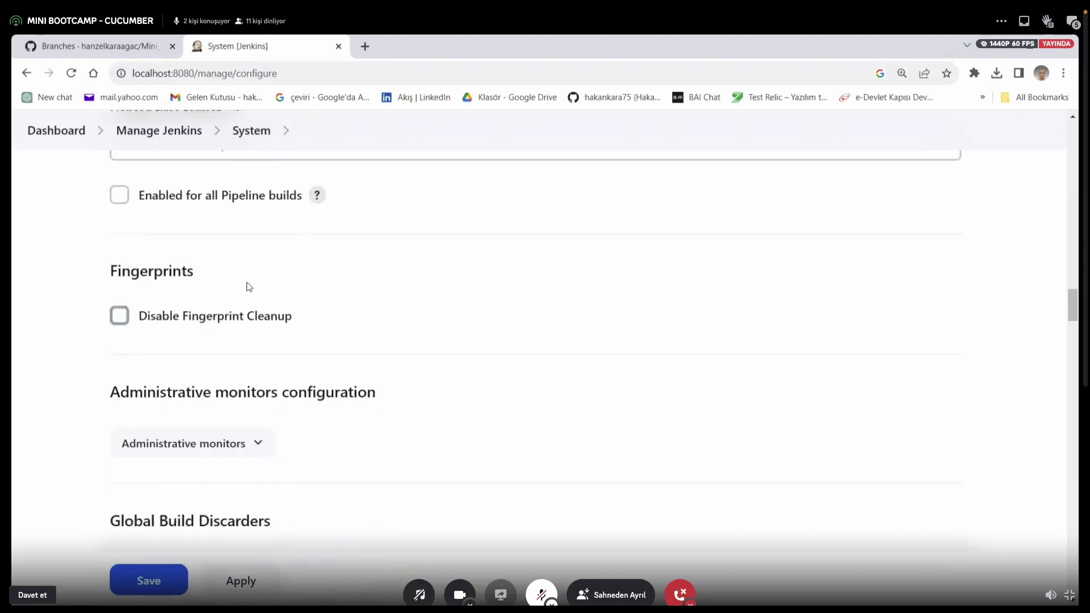
pyautogui.scroll(-2, 323, 340)
pyautogui.scroll(-4, 344, 343)
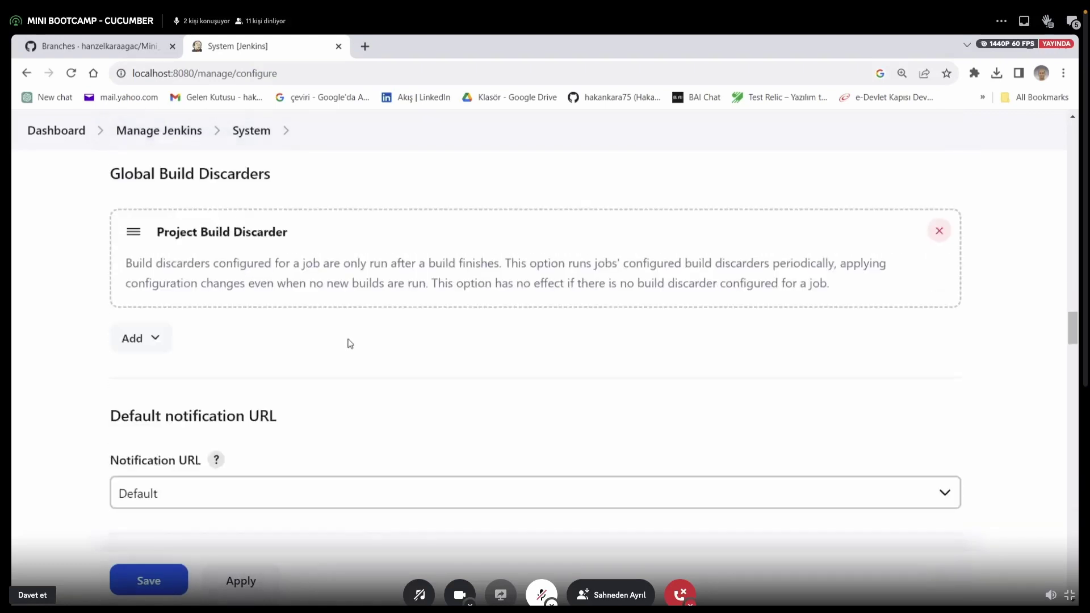
pyautogui.scroll(-3, 352, 342)
pyautogui.scroll(-3, 356, 341)
pyautogui.scroll(-2, 360, 338)
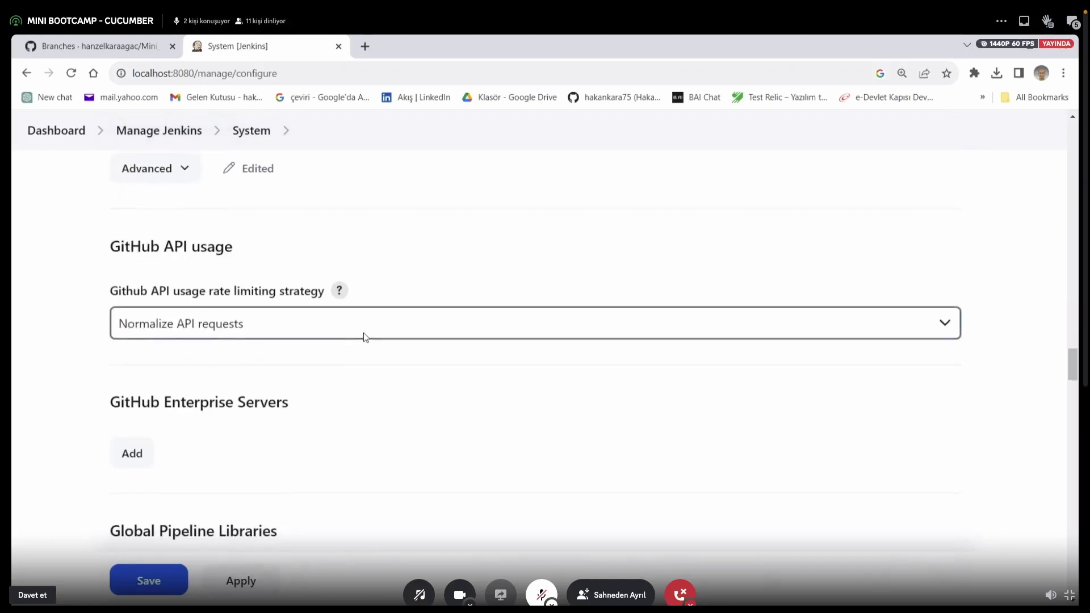
pyautogui.scroll(-3, 365, 337)
pyautogui.scroll(-3, 397, 336)
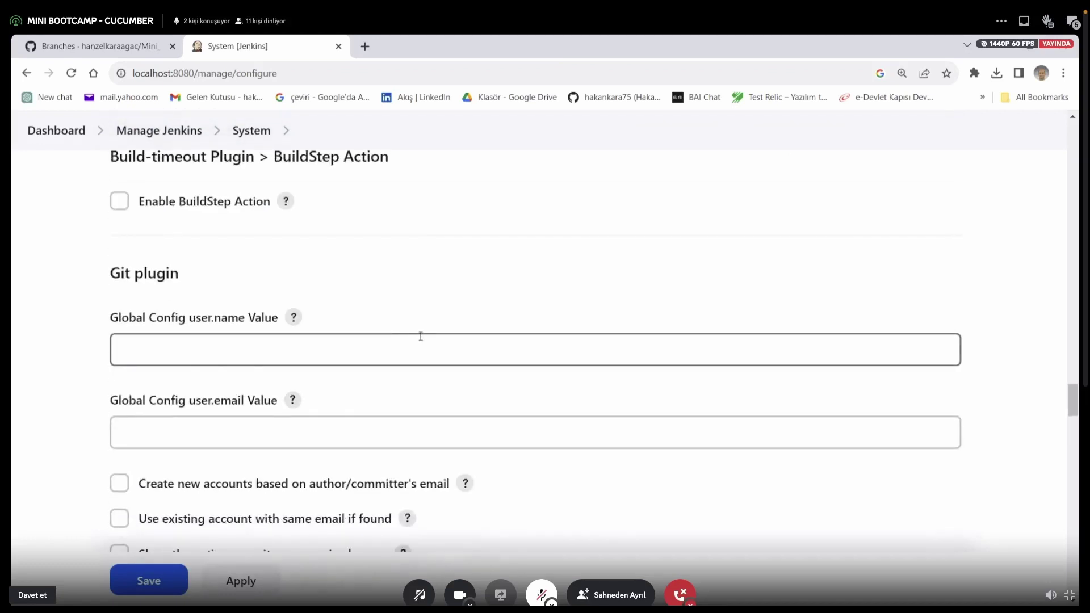
pyautogui.scroll(-2, 421, 336)
pyautogui.scroll(-3, 421, 337)
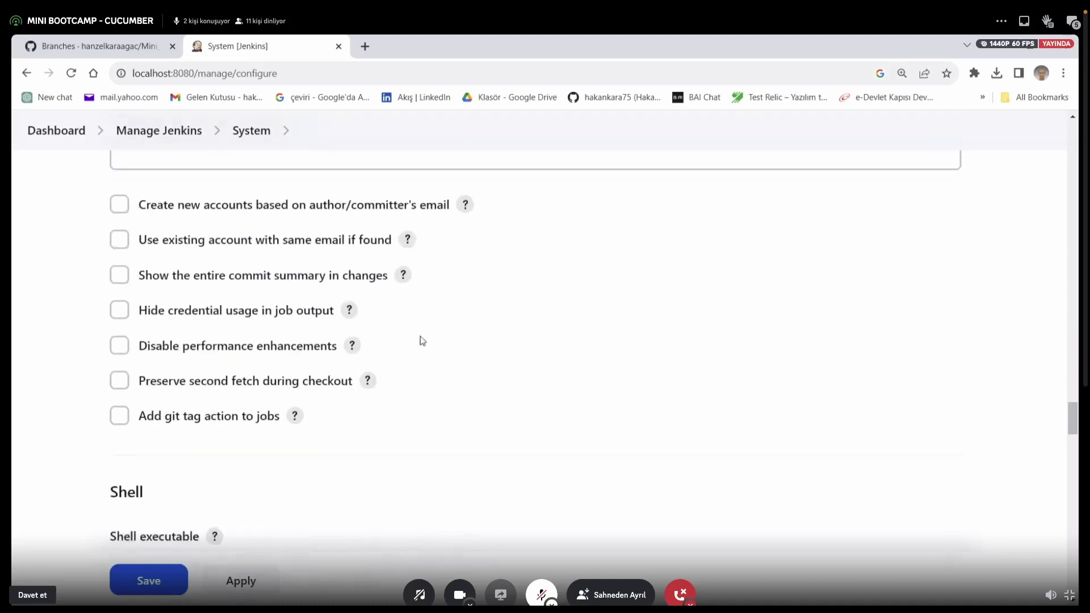
pyautogui.scroll(-3, 422, 339)
pyautogui.scroll(-4, 420, 338)
pyautogui.scroll(-1, 419, 335)
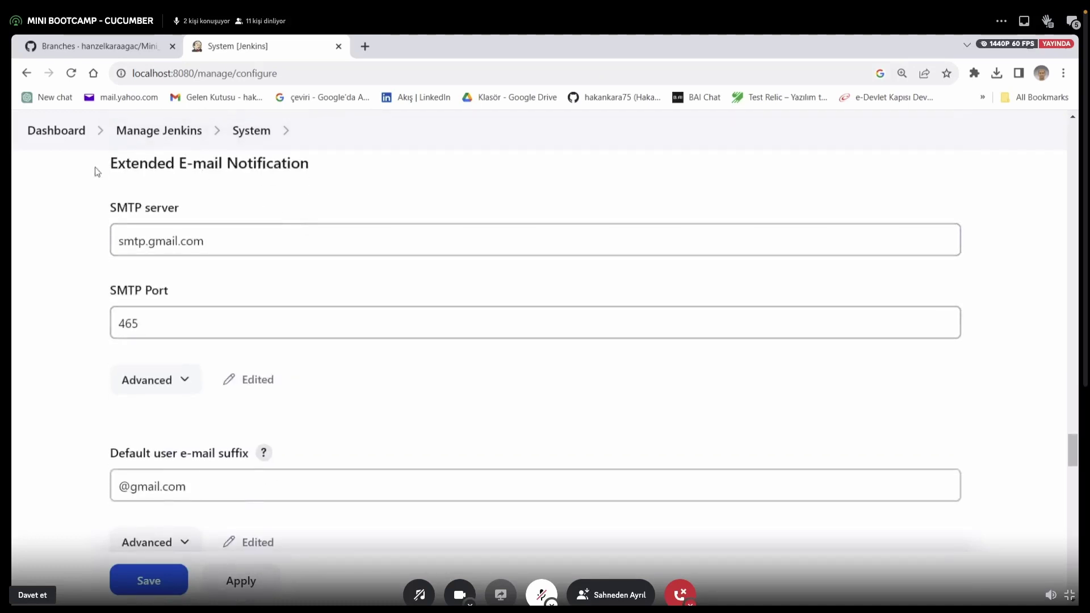
pyautogui.moveTo(132, 164); pyautogui.dragTo(313, 168)
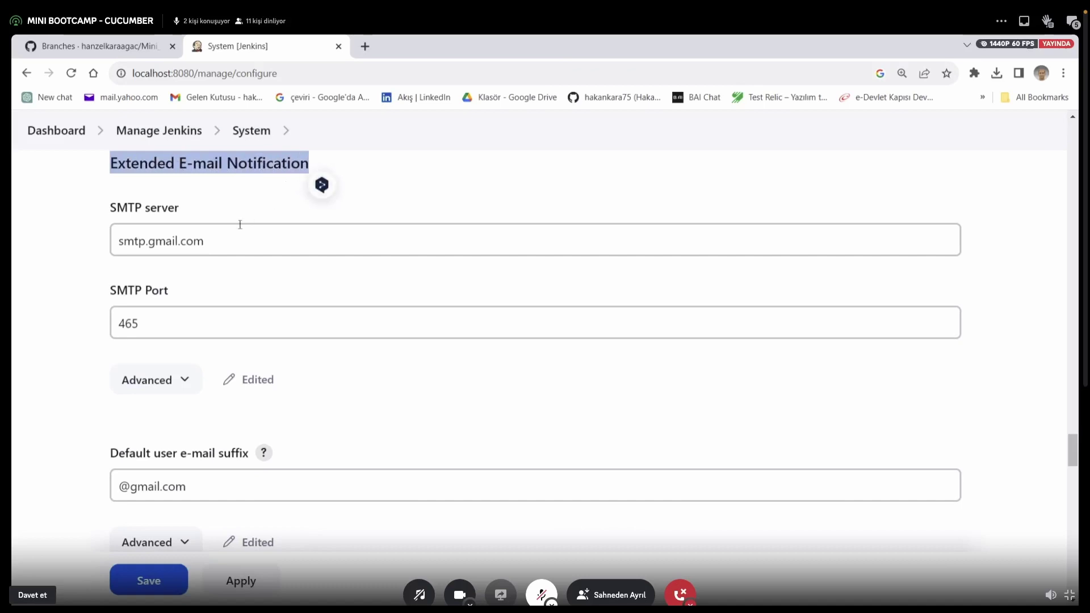
pyautogui.click(225, 244)
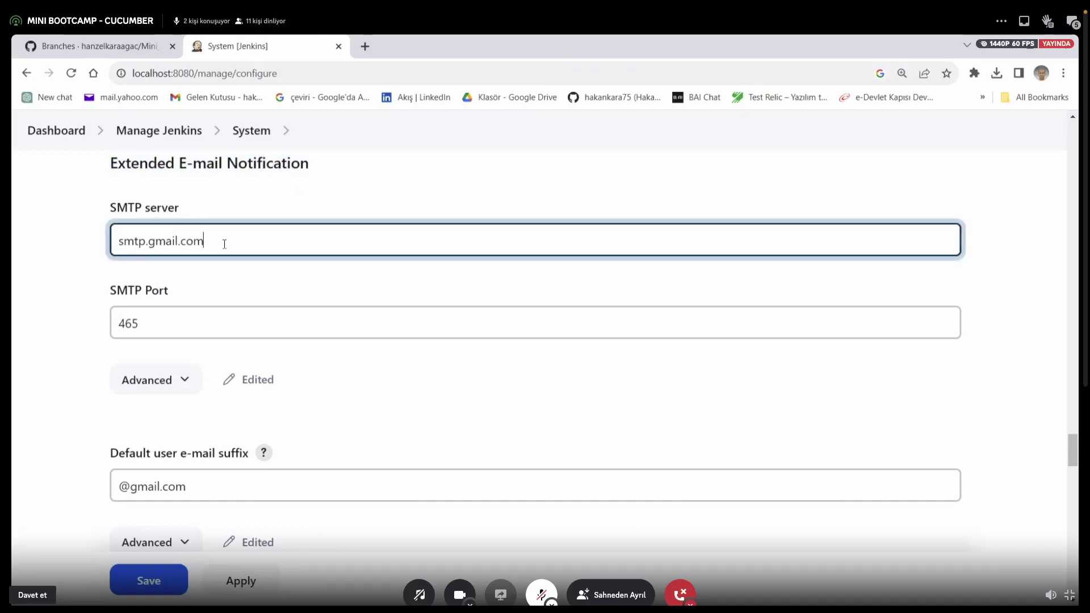
pyautogui.moveTo(224, 245); pyautogui.dragTo(113, 244)
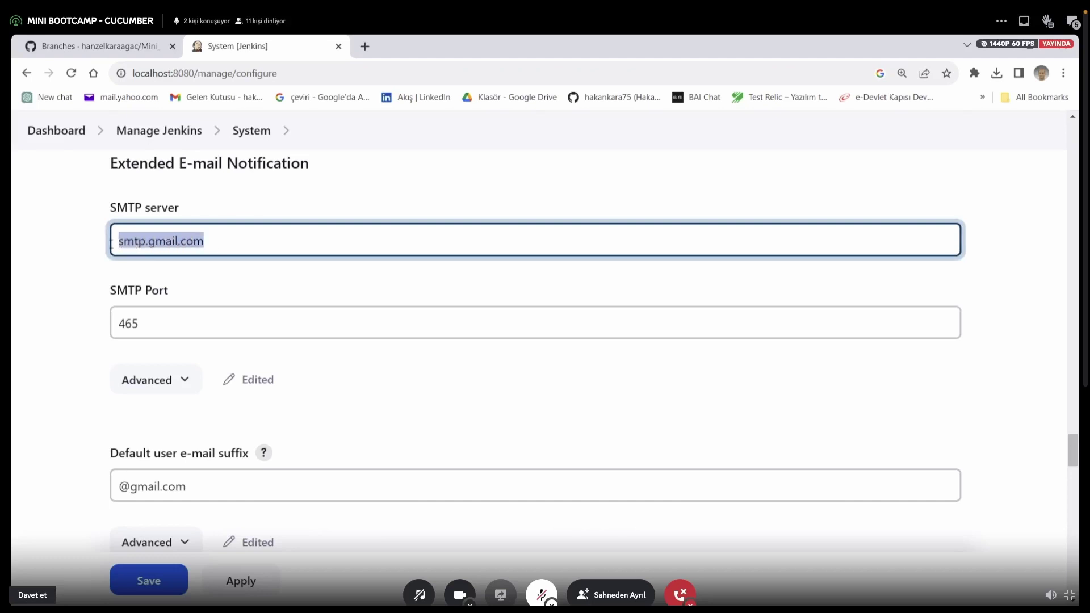
pyautogui.click(193, 244)
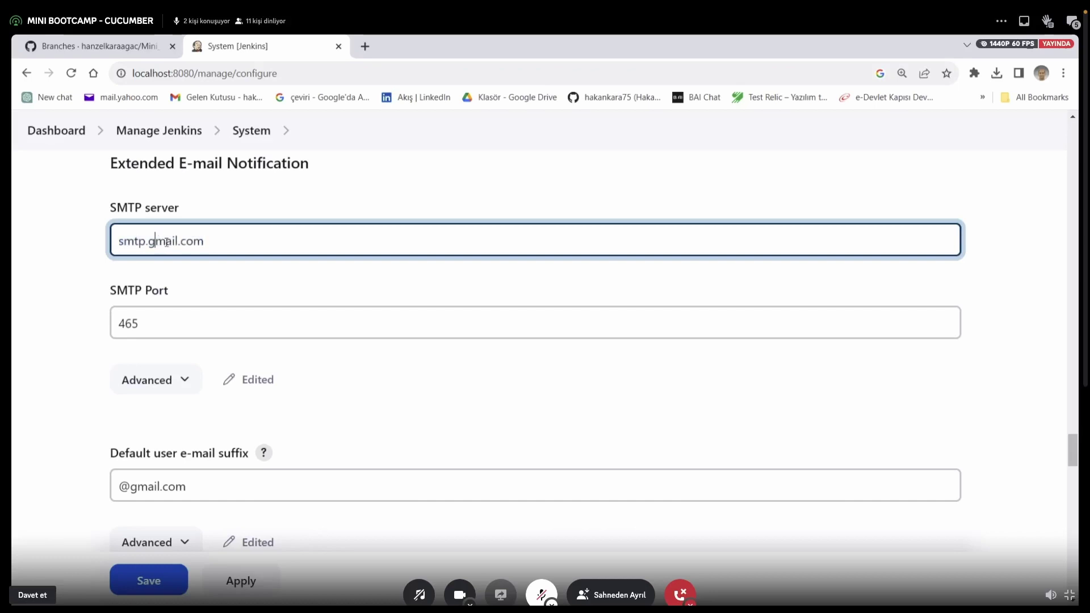
pyautogui.moveTo(216, 241); pyautogui.dragTo(112, 243)
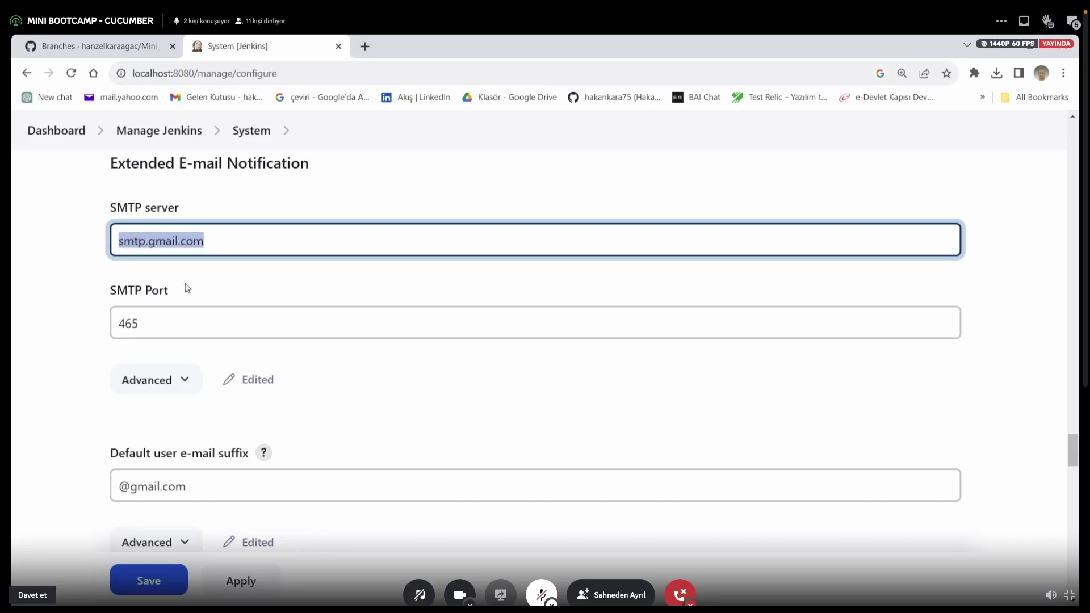
# Point out the SMTP Port setting and its value 465.
pyautogui.moveTo(169, 324); pyautogui.dragTo(113, 323)
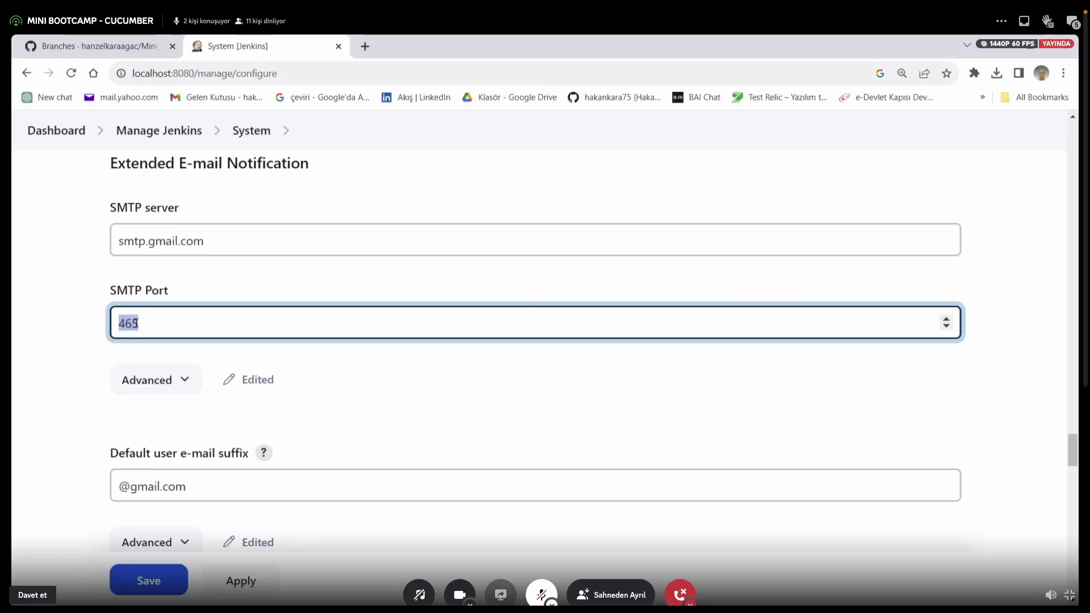
pyautogui.click(158, 326)
pyautogui.moveTo(111, 290); pyautogui.dragTo(182, 291)
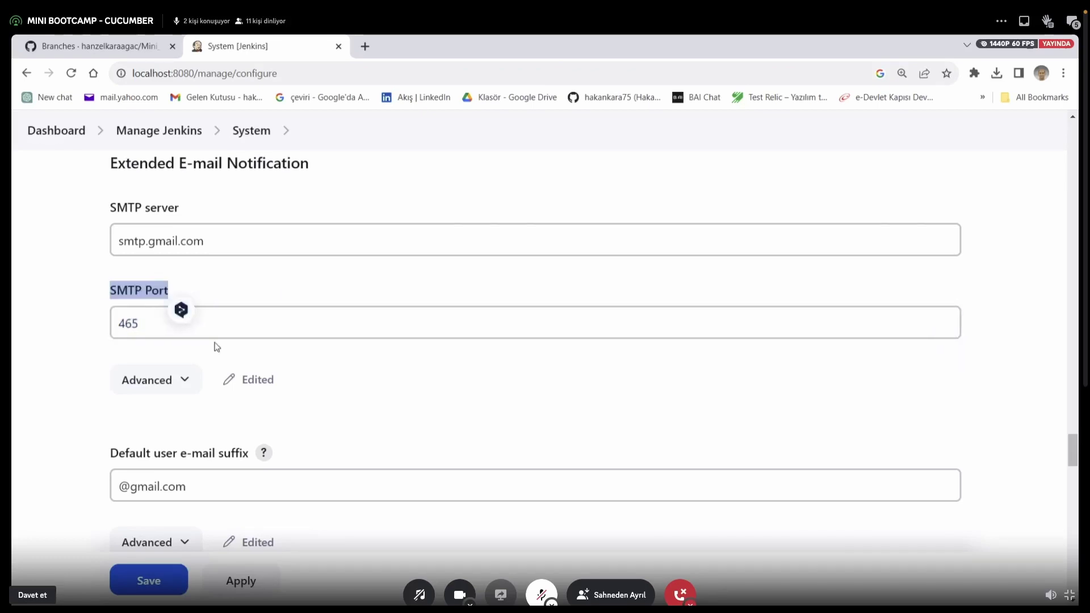
pyautogui.click(199, 299)
pyautogui.click(175, 323)
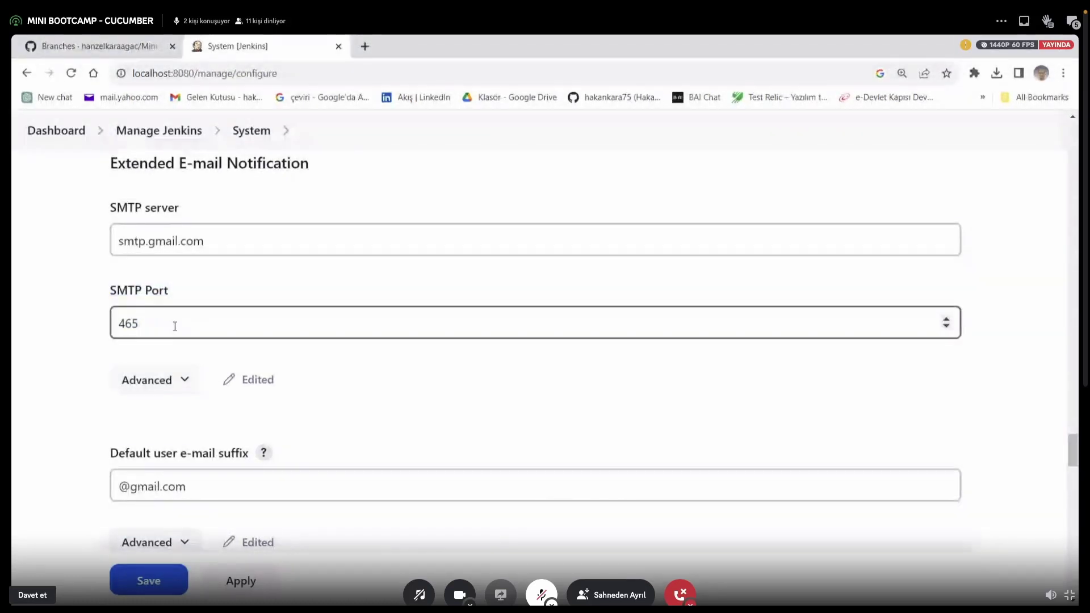
pyautogui.scroll(-1, 176, 325)
pyautogui.moveTo(151, 255); pyautogui.dragTo(92, 260)
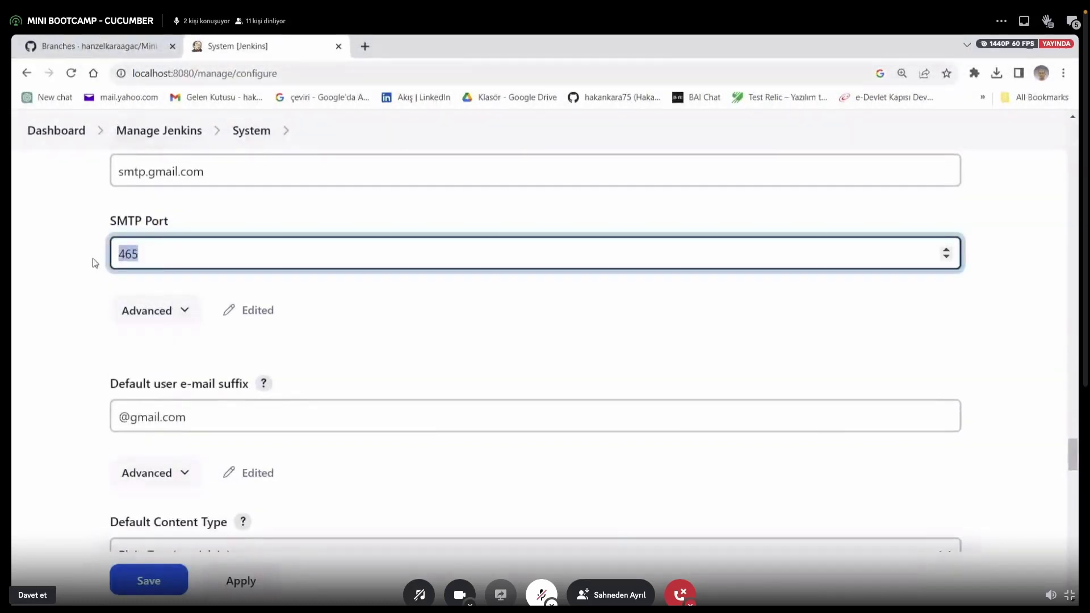
pyautogui.scroll(-1, 68, 299)
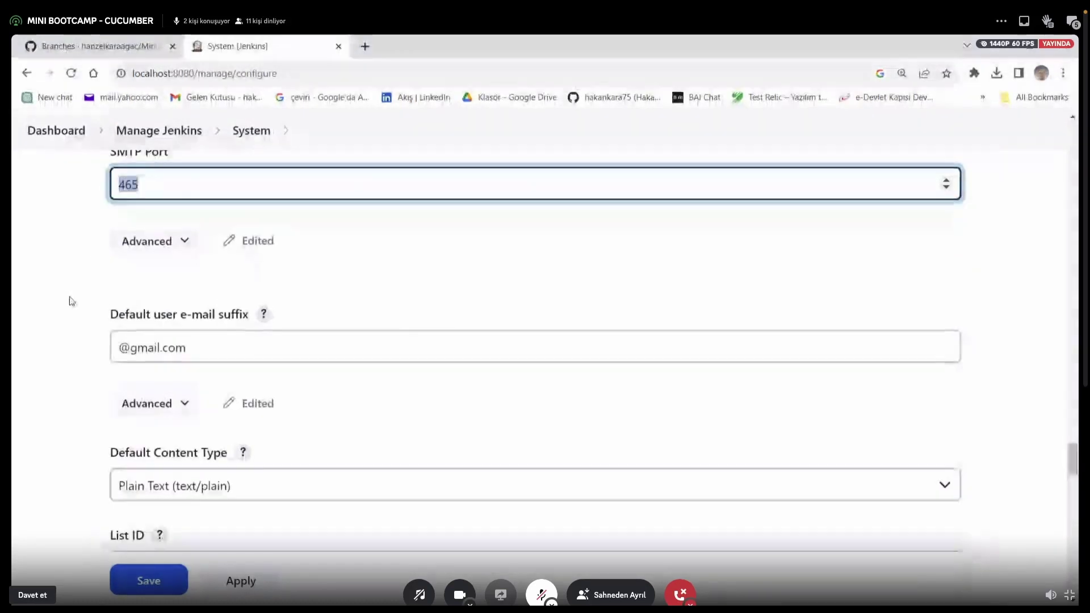
pyautogui.moveTo(193, 348); pyautogui.dragTo(118, 349)
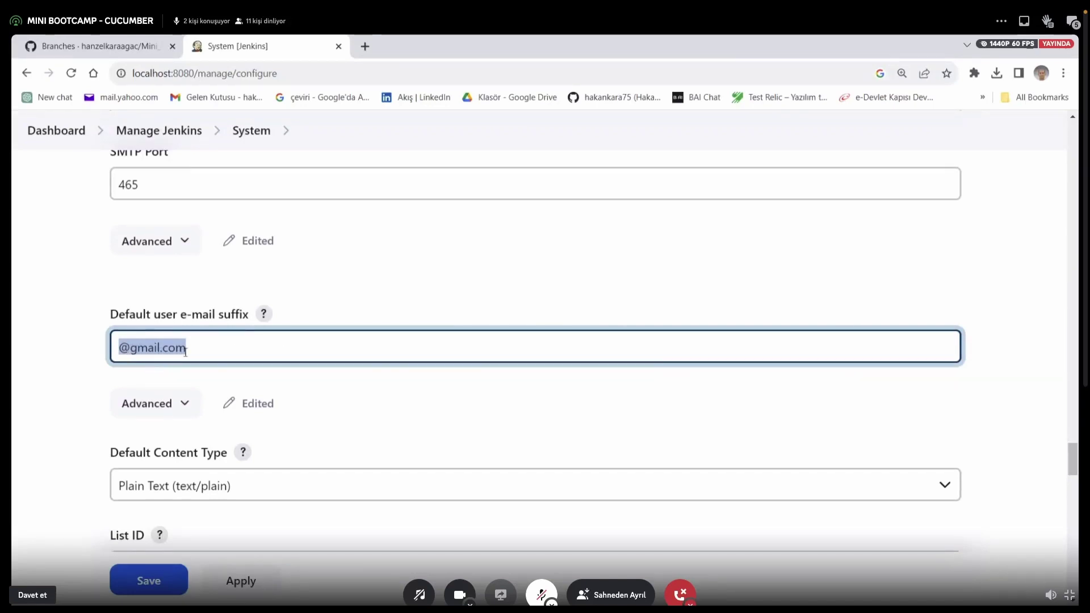
pyautogui.scroll(-1, 188, 357)
pyautogui.click(117, 278)
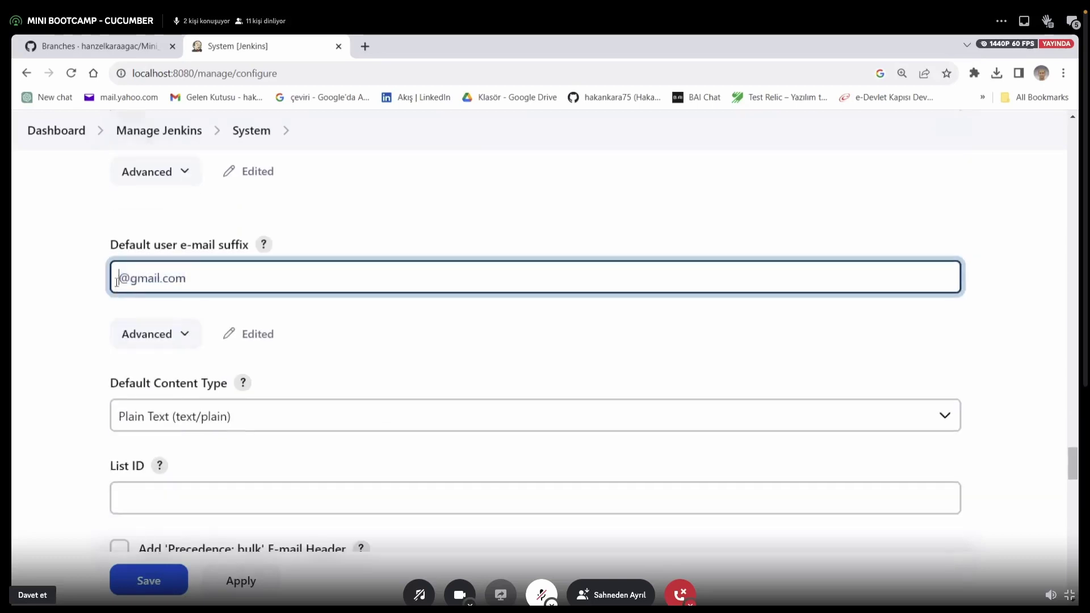
pyautogui.scroll(-3, 282, 293)
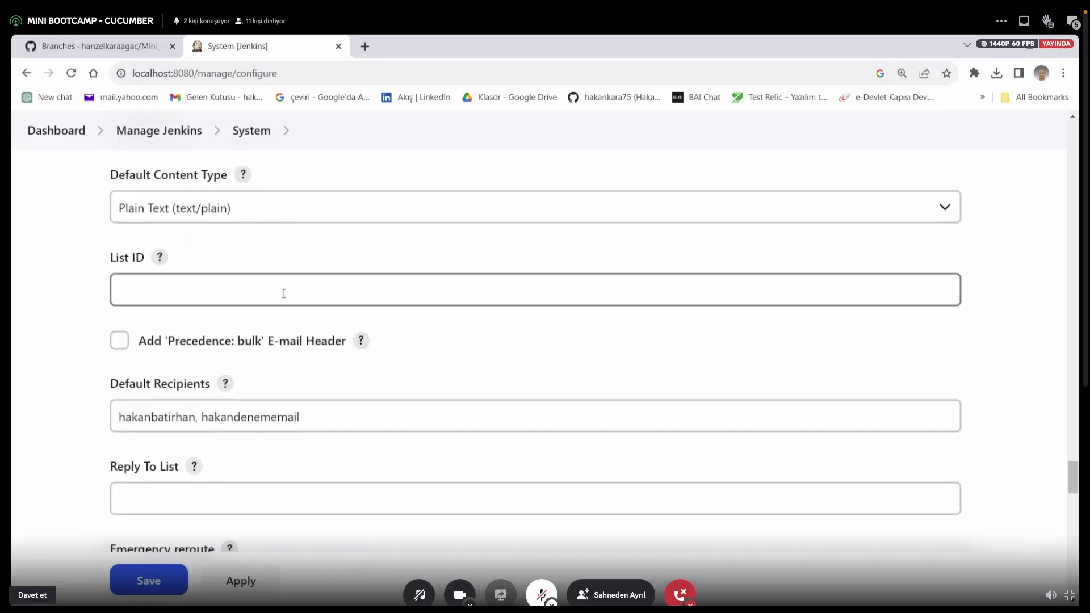
pyautogui.scroll(-1, 283, 293)
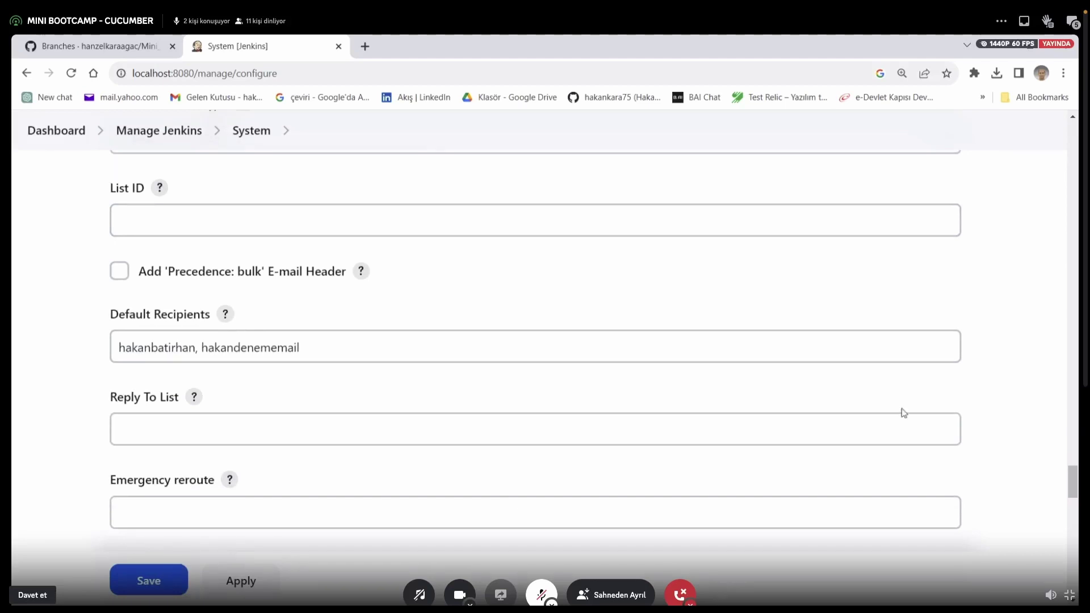
pyautogui.scroll(-1, 365, 326)
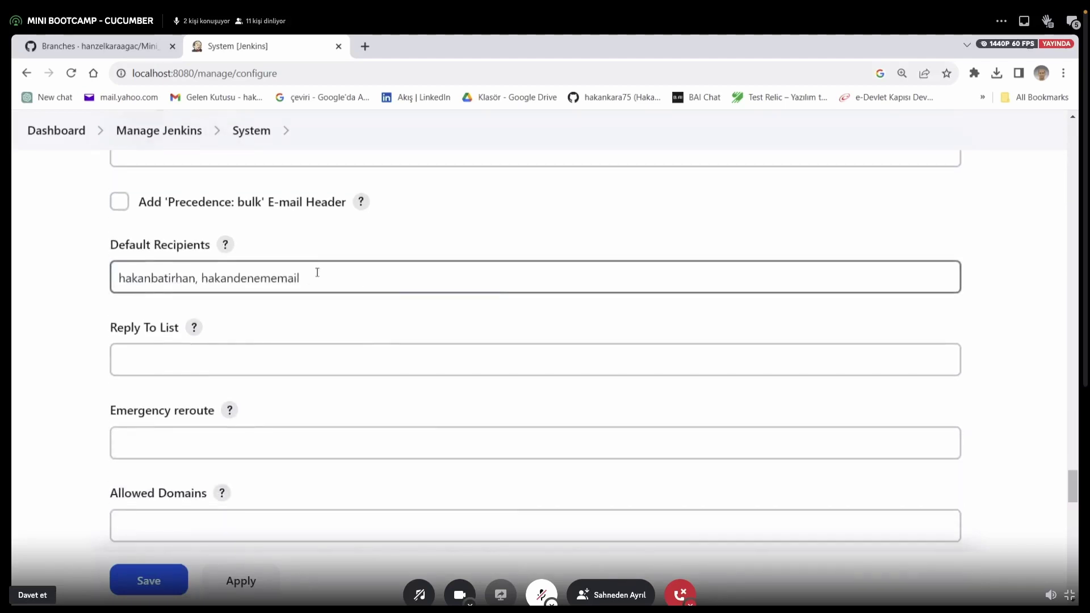
pyautogui.moveTo(105, 245); pyautogui.dragTo(238, 250)
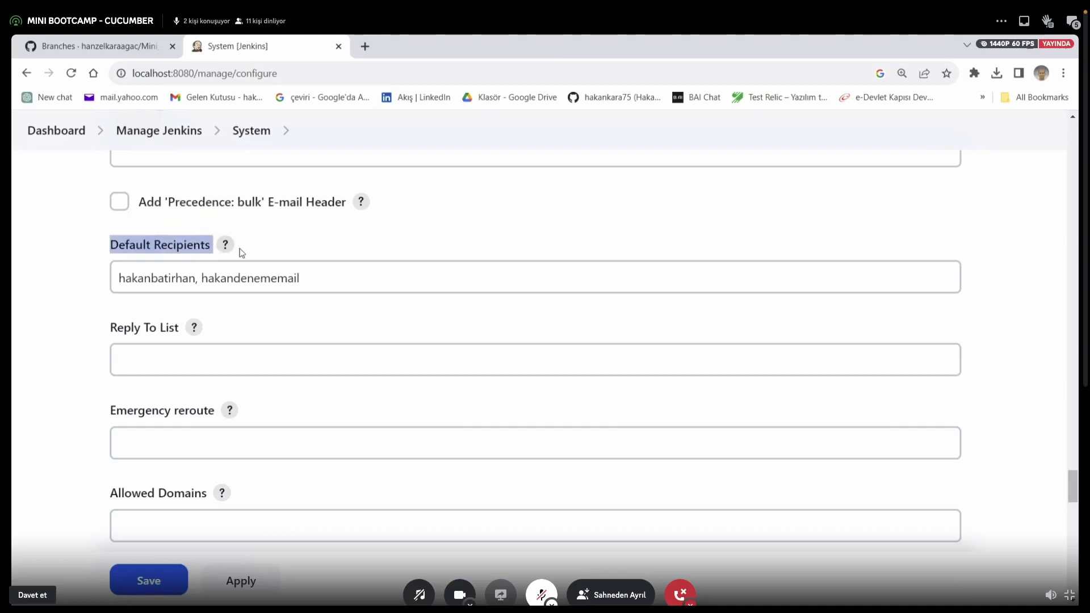
pyautogui.scroll(-1, 261, 254)
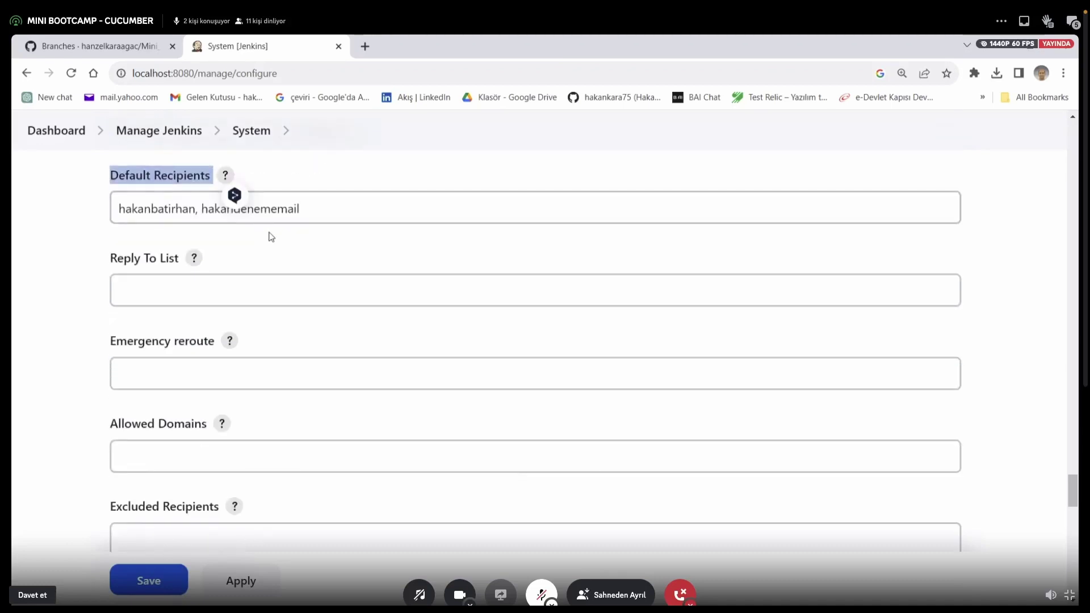
pyautogui.click(272, 209)
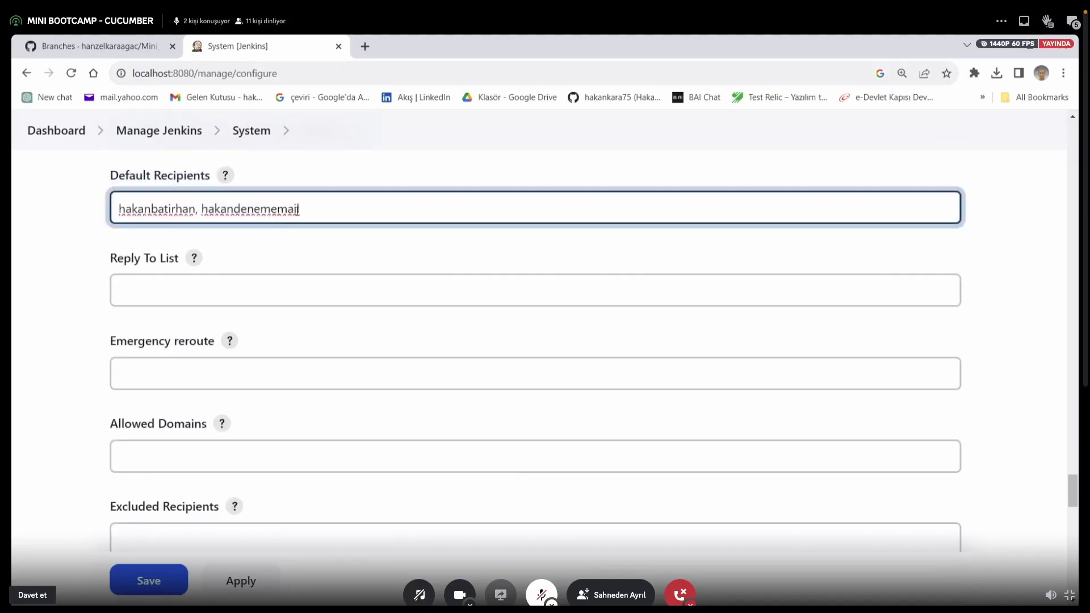
pyautogui.scroll(2, 272, 209)
pyautogui.scroll(1, 153, 200)
pyautogui.scroll(2, 170, 255)
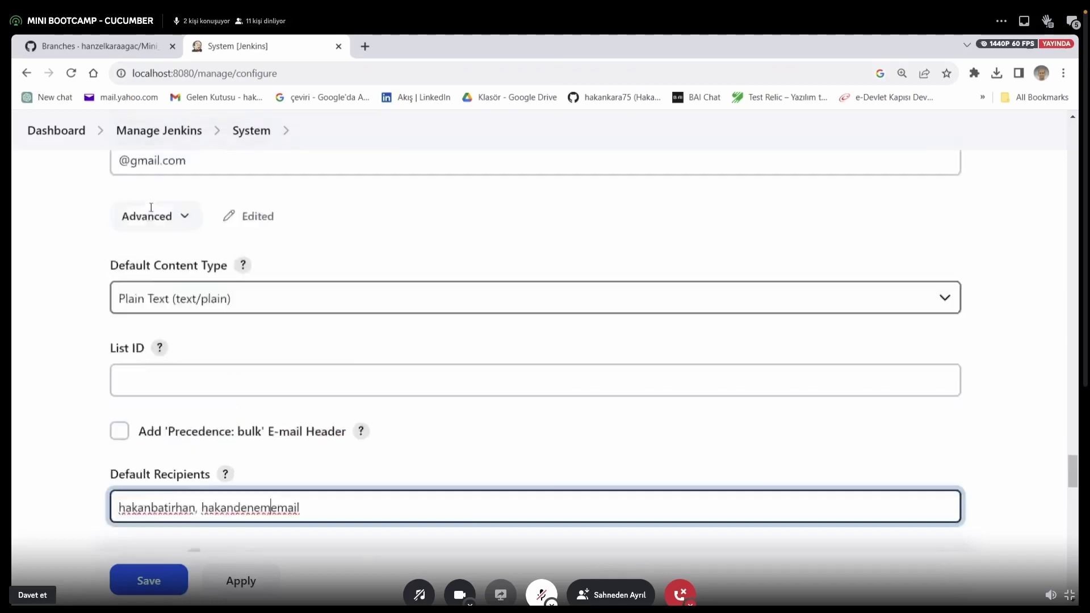
pyautogui.scroll(3, 200, 327)
pyautogui.click(186, 346)
pyautogui.hotkey('ctrl', 'a')
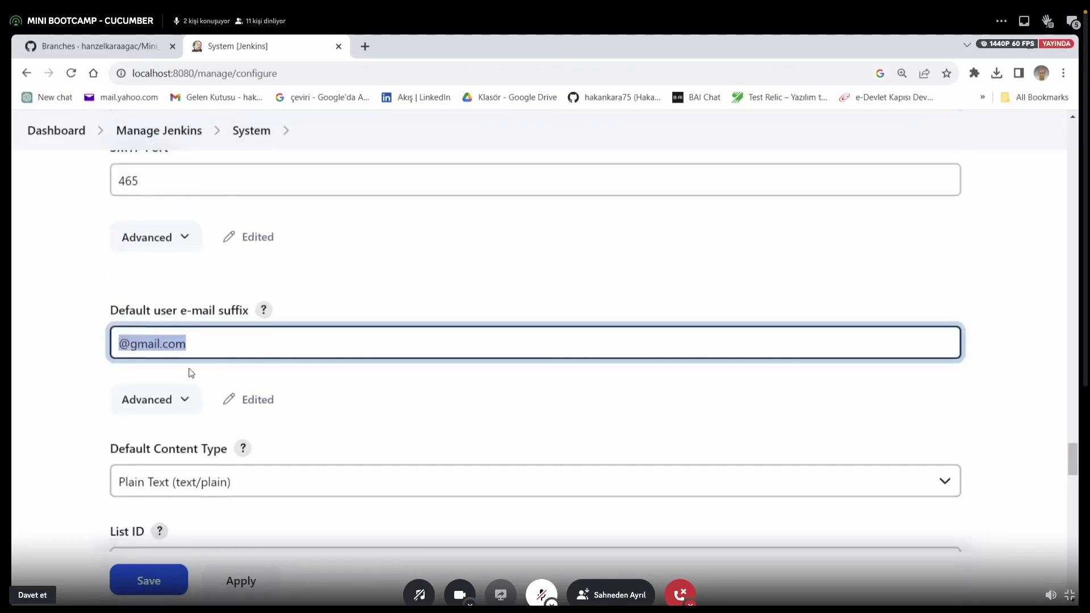
pyautogui.scroll(-4, 200, 374)
pyautogui.moveTo(312, 420); pyautogui.dragTo(114, 423)
pyautogui.click(298, 420)
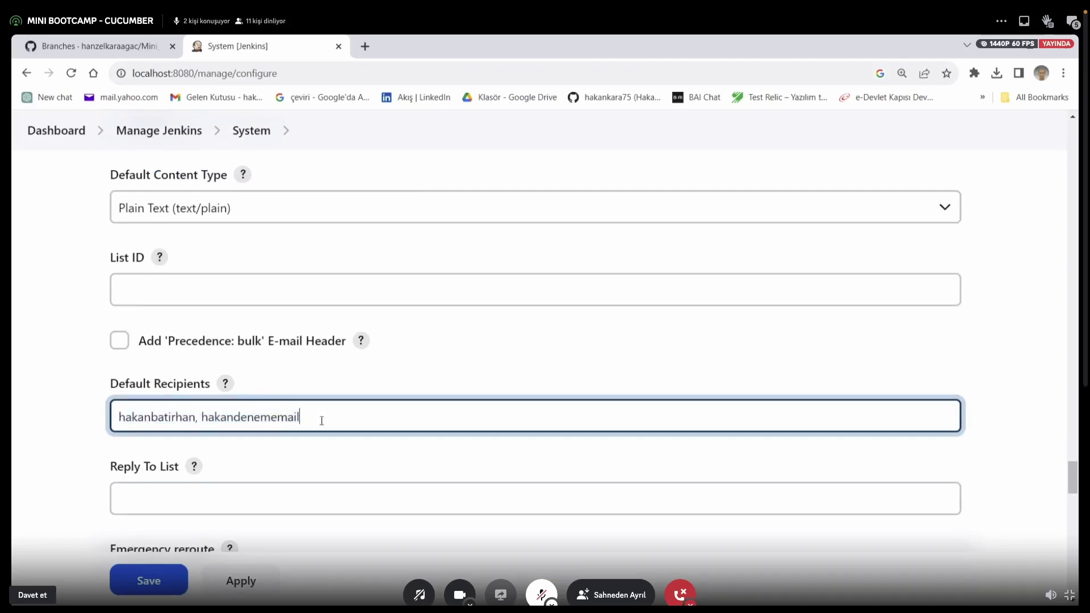
pyautogui.click(197, 420)
pyautogui.scroll(-2, 210, 422)
pyautogui.scroll(-5, 243, 340)
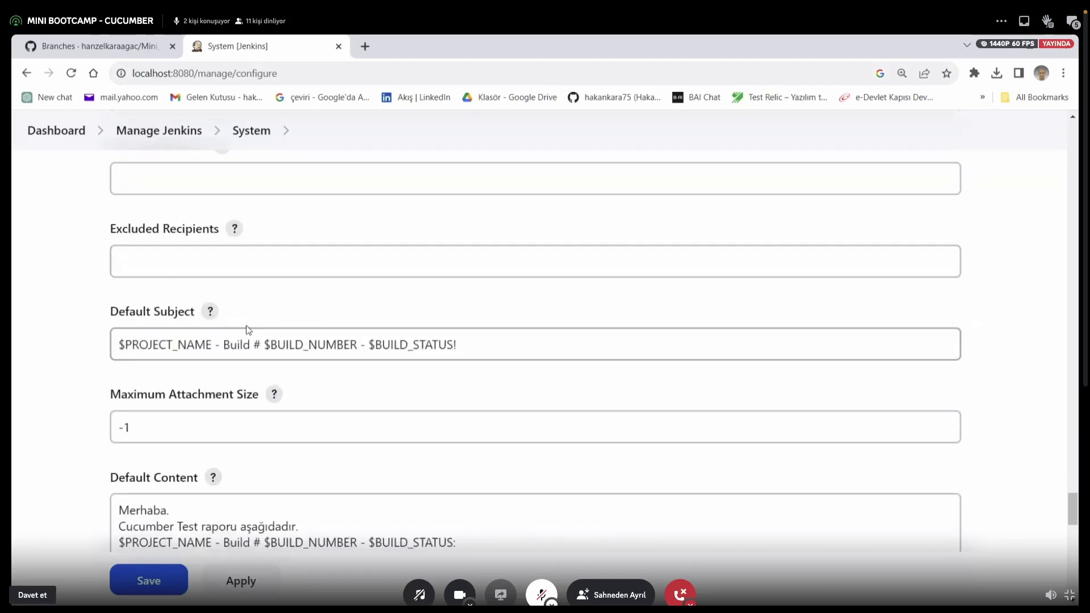
pyautogui.scroll(-2, 256, 332)
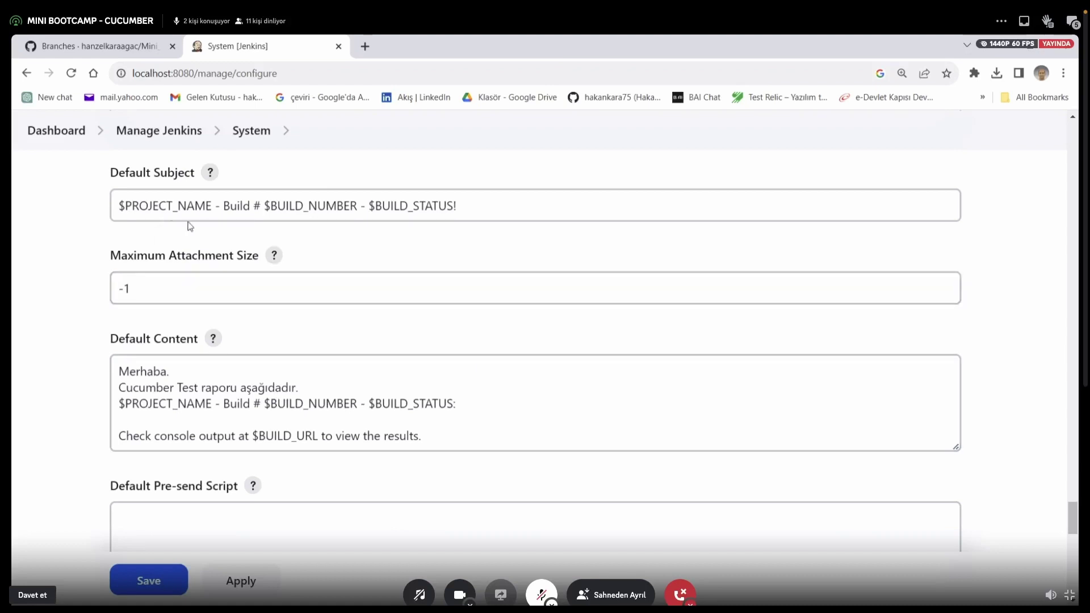
pyautogui.moveTo(120, 206); pyautogui.dragTo(481, 207)
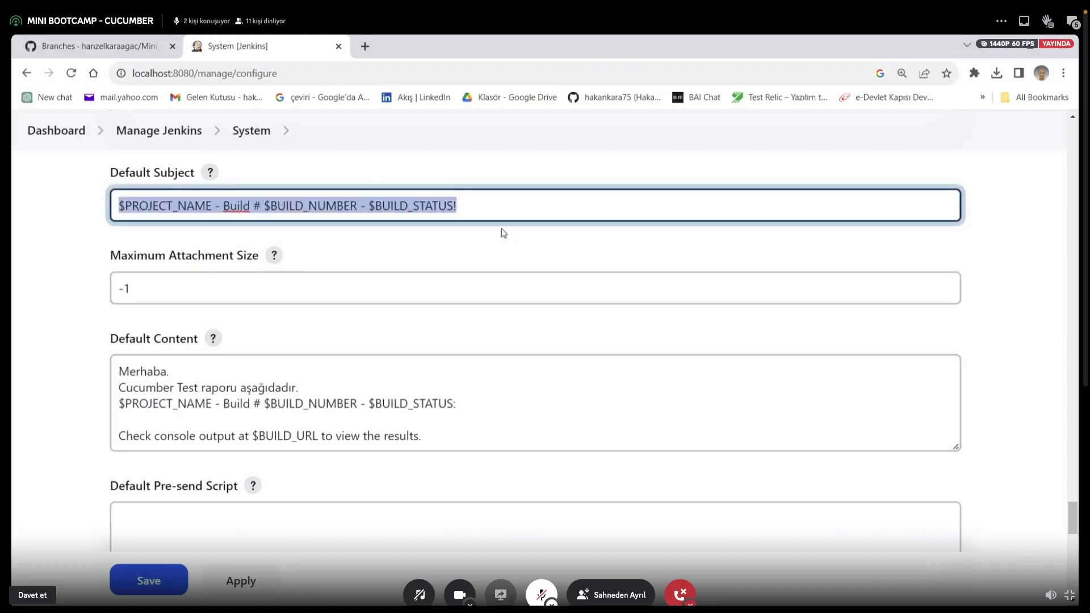
pyautogui.scroll(-1, 372, 298)
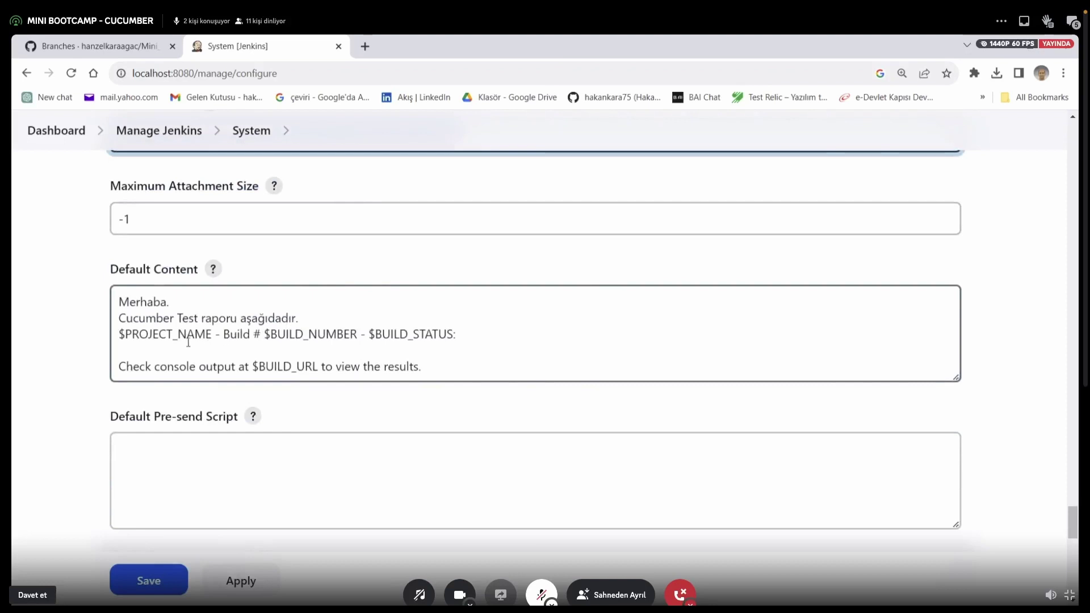
pyautogui.moveTo(110, 269); pyautogui.dragTo(197, 270)
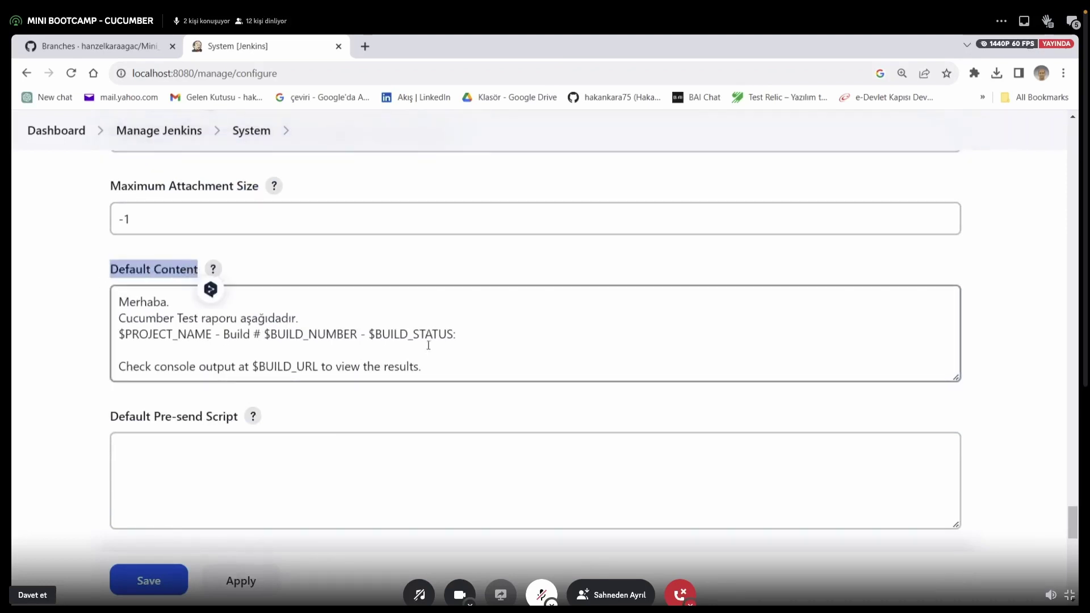
pyautogui.click(449, 335)
pyautogui.moveTo(351, 317)
pyautogui.mouseDown()
pyautogui.moveTo(112, 298)
pyautogui.moveTo(430, 365)
pyautogui.mouseUp()
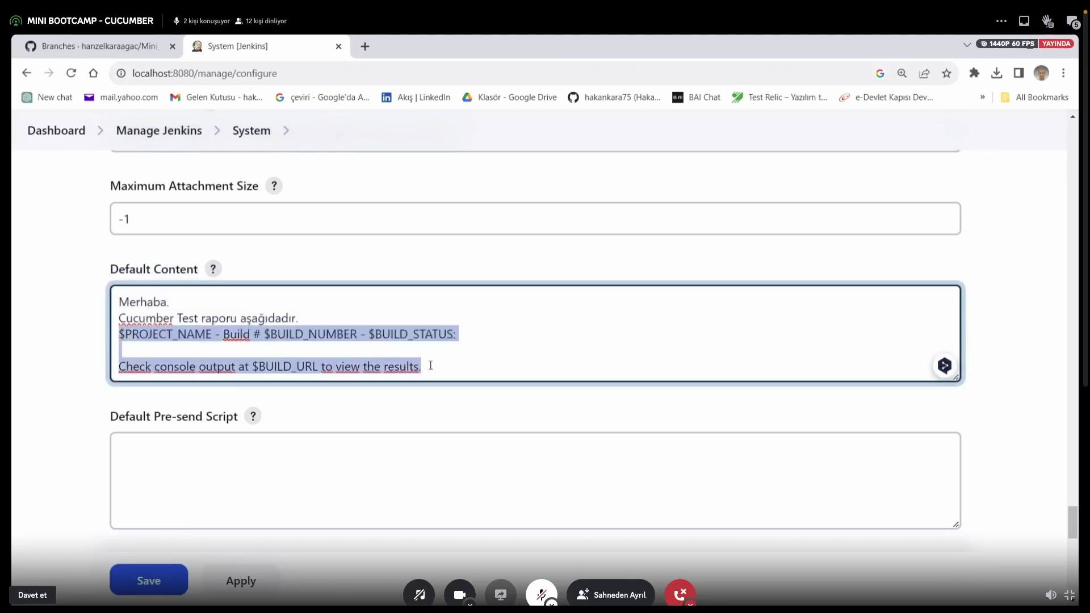
pyautogui.moveTo(298, 318); pyautogui.dragTo(111, 293)
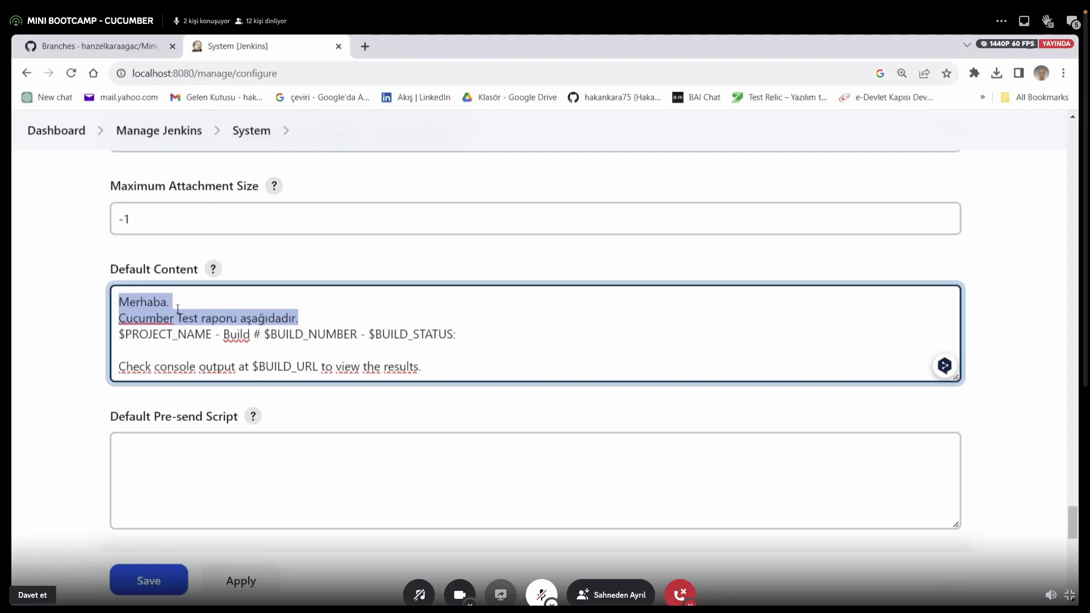
pyautogui.scroll(-4, 178, 310)
# Check that the E-mail Notification SMTP server reads smtp.gmail.com.
pyautogui.scroll(-5, 204, 314)
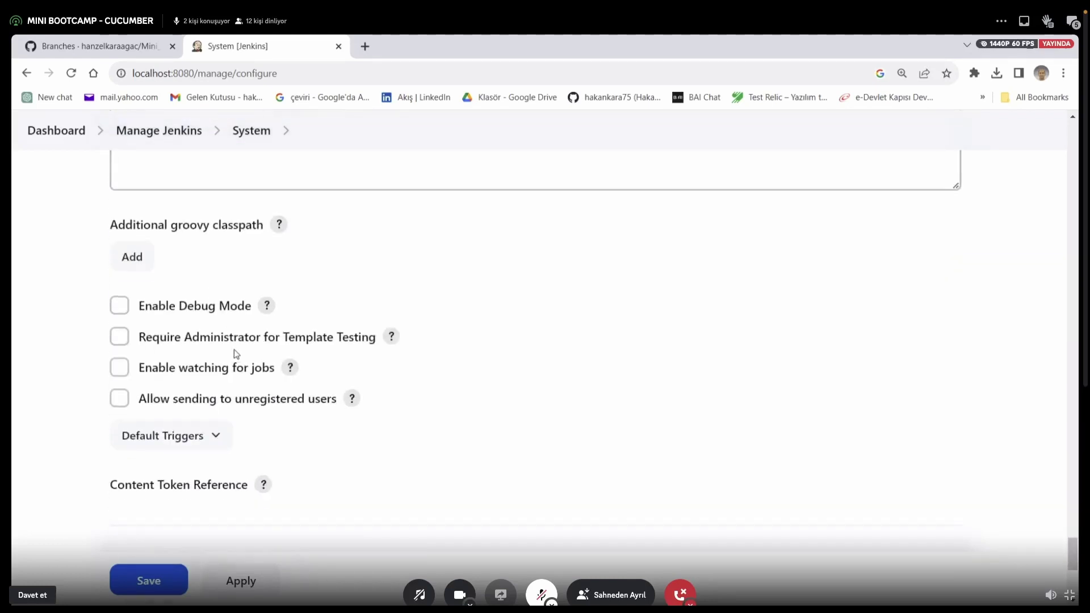
pyautogui.scroll(-2, 266, 392)
pyautogui.scroll(-3, 314, 421)
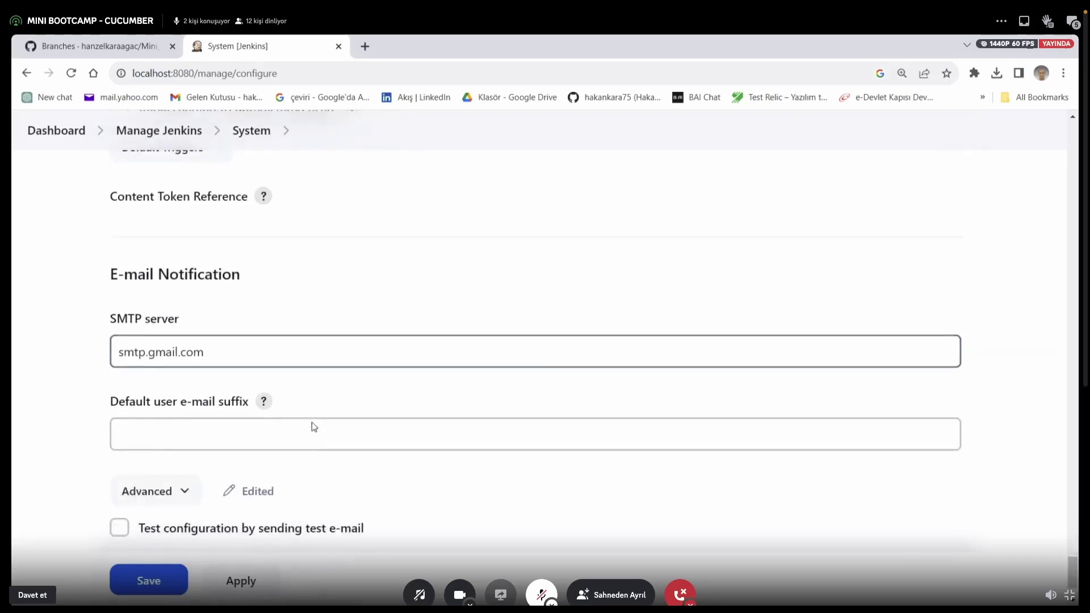
pyautogui.scroll(-1, 312, 421)
pyautogui.moveTo(103, 216); pyautogui.dragTo(306, 221)
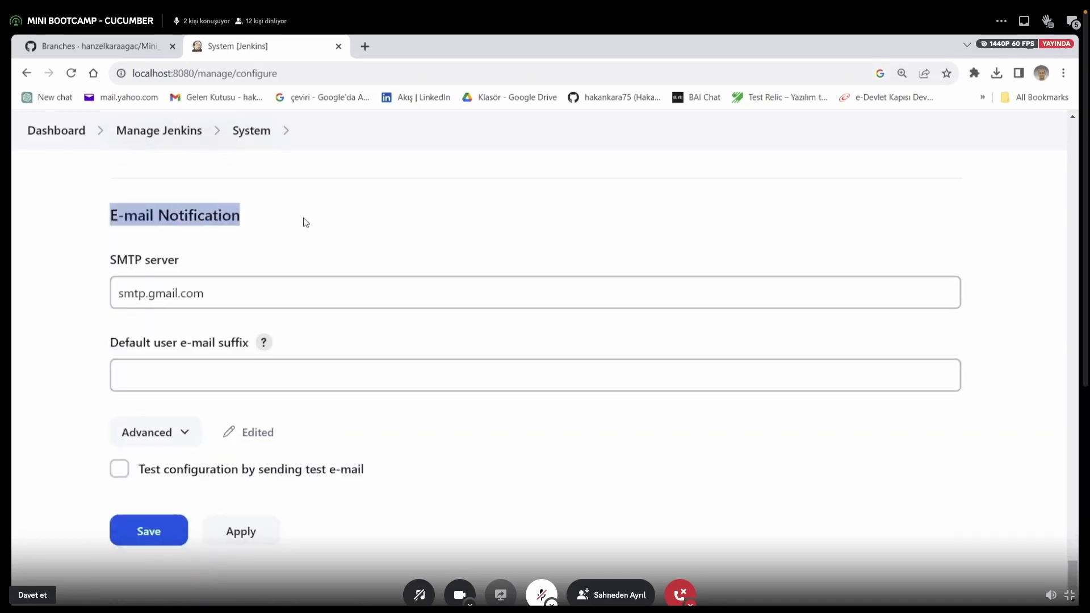
pyautogui.click(223, 290)
pyautogui.moveTo(222, 289); pyautogui.dragTo(119, 290)
# Apply and save the System configuration.
pyautogui.scroll(-1, 118, 291)
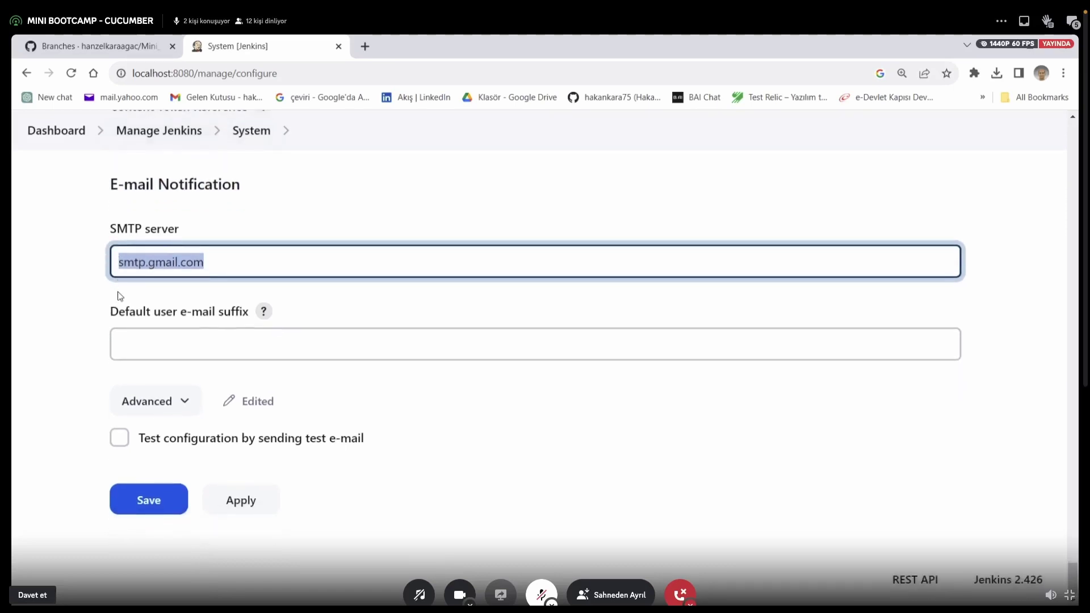
pyautogui.click(245, 507)
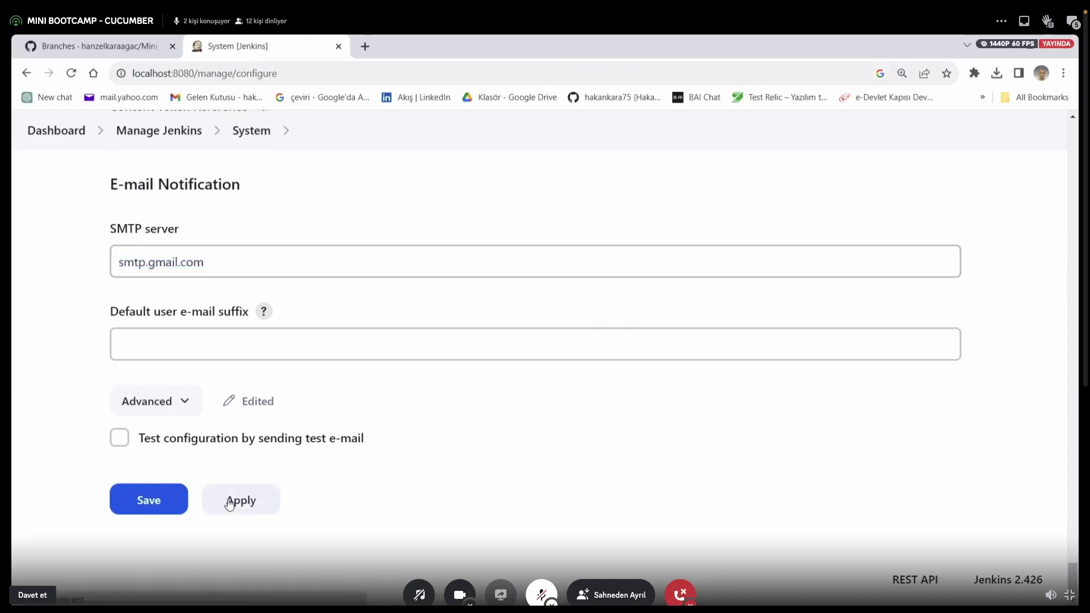
pyautogui.click(164, 499)
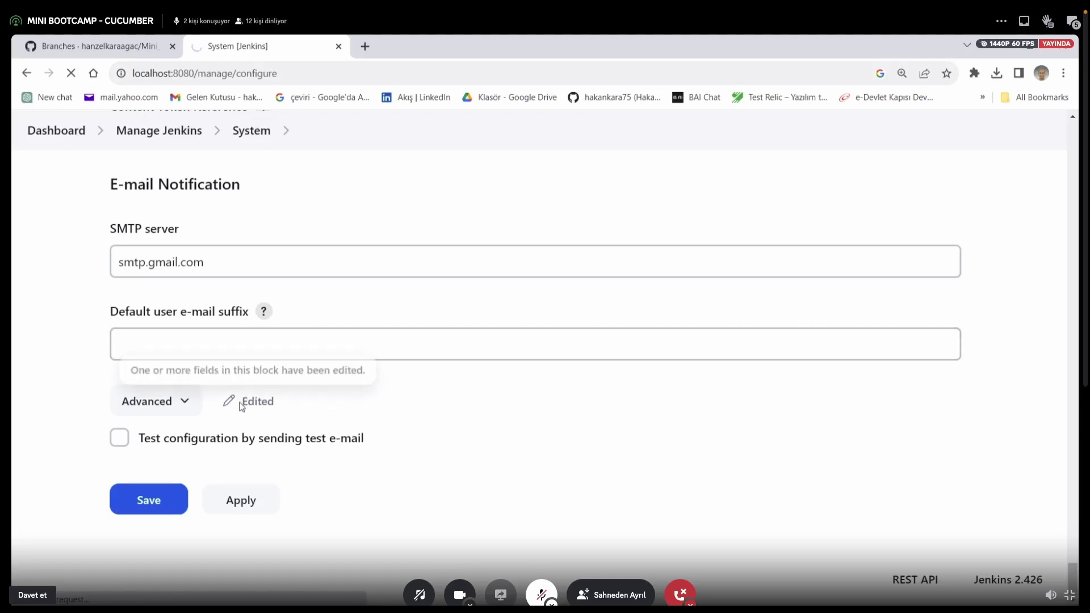
# Expand Default Triggers, swap Always for Before Build, and review the e-mail body greeting.
pyautogui.scroll(5, 244, 404)
pyautogui.scroll(3, 244, 407)
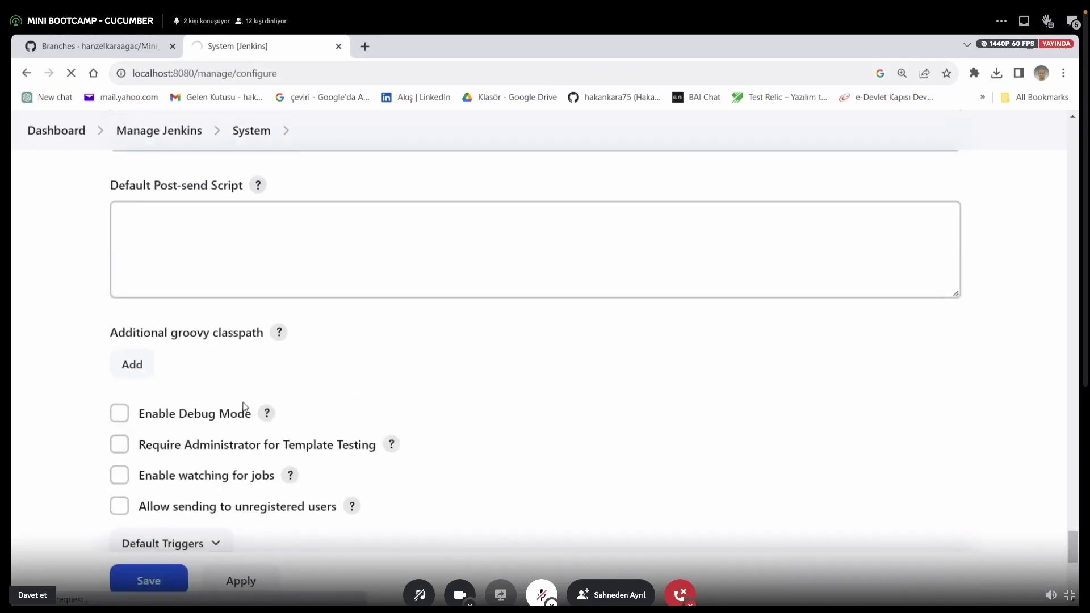
pyautogui.scroll(-2, 244, 406)
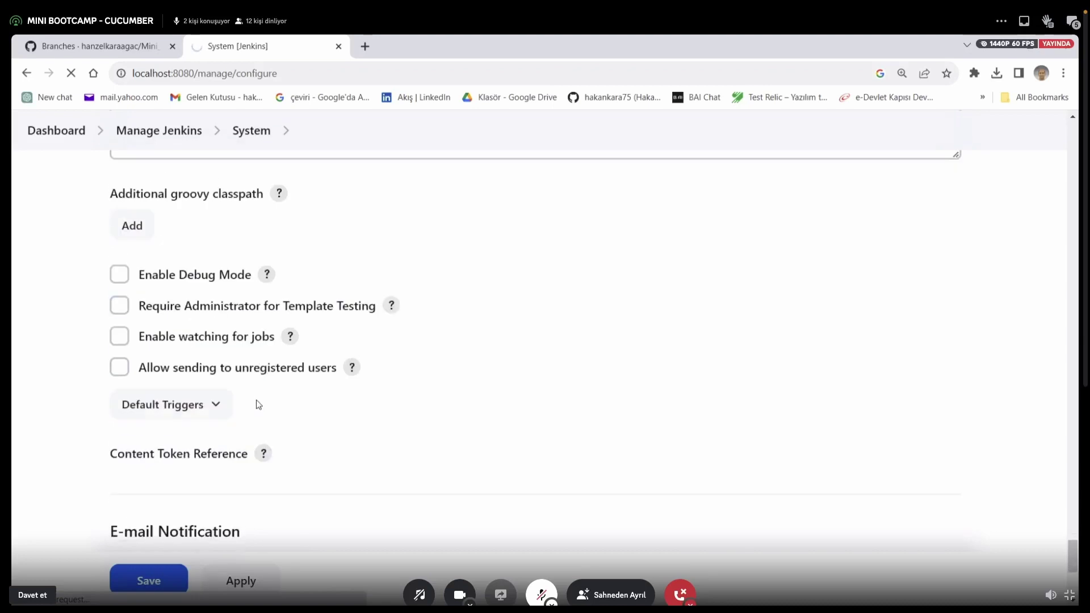
pyautogui.scroll(-3, 256, 397)
pyautogui.click(212, 275)
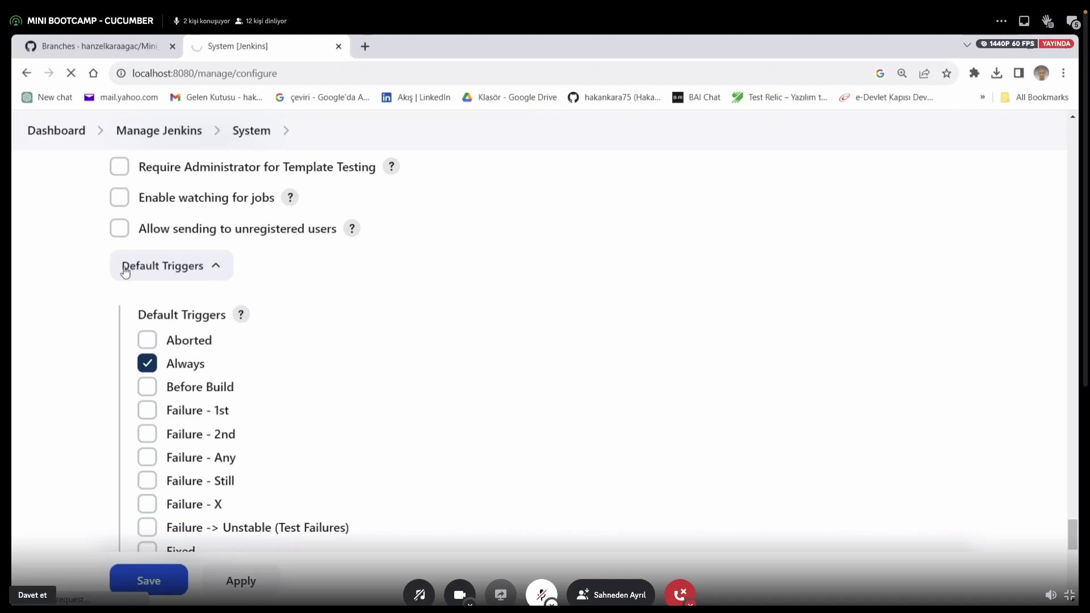
pyautogui.scroll(-1, 210, 285)
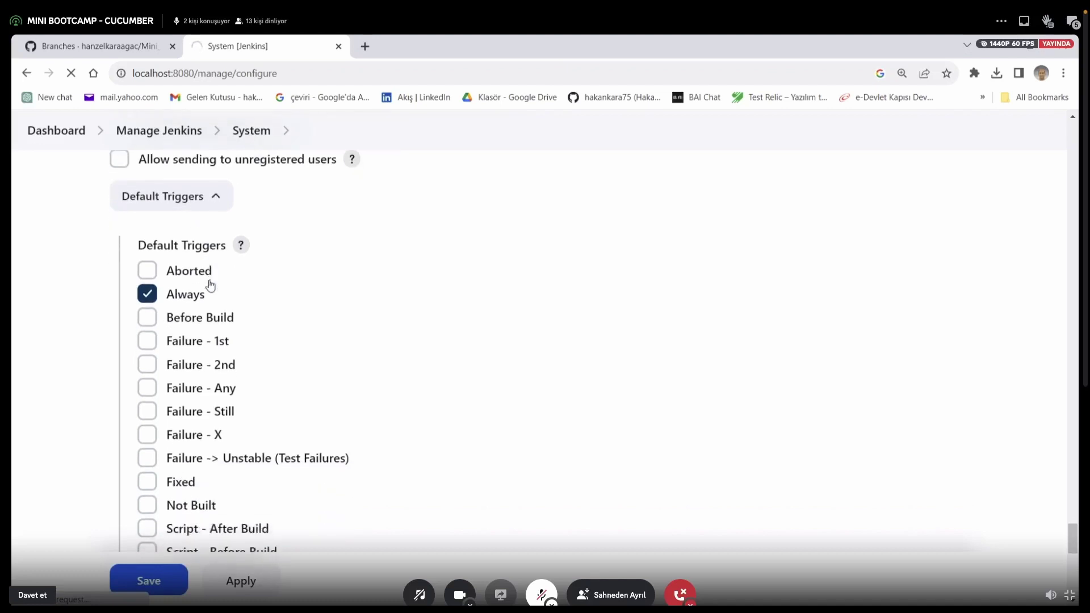
pyautogui.click(154, 295)
pyautogui.click(147, 317)
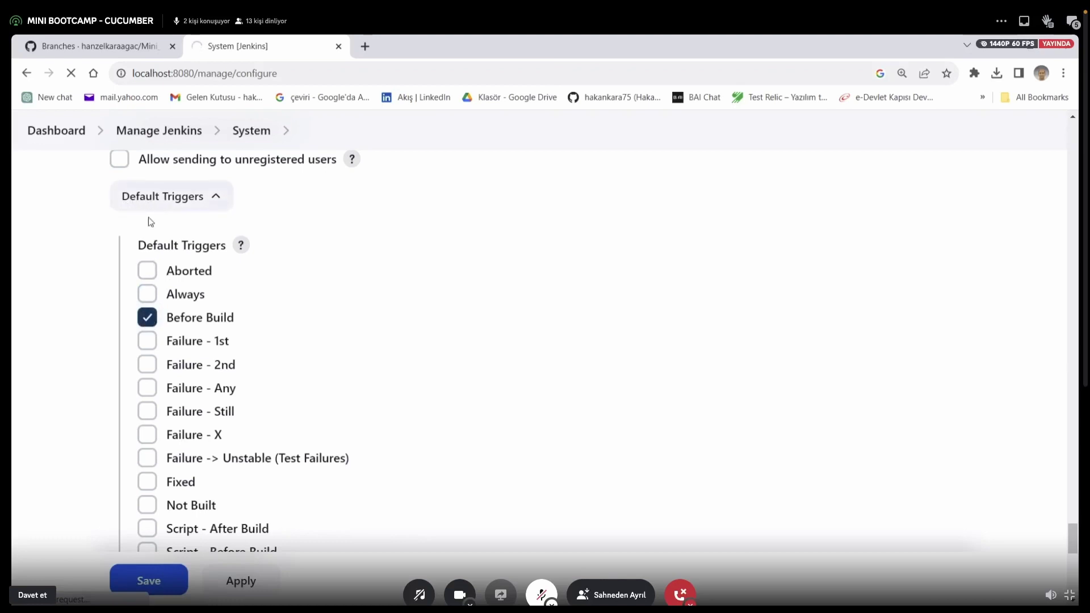
pyautogui.scroll(4, 150, 221)
pyautogui.scroll(4, 163, 223)
pyautogui.scroll(1, 190, 224)
pyautogui.scroll(3, 190, 223)
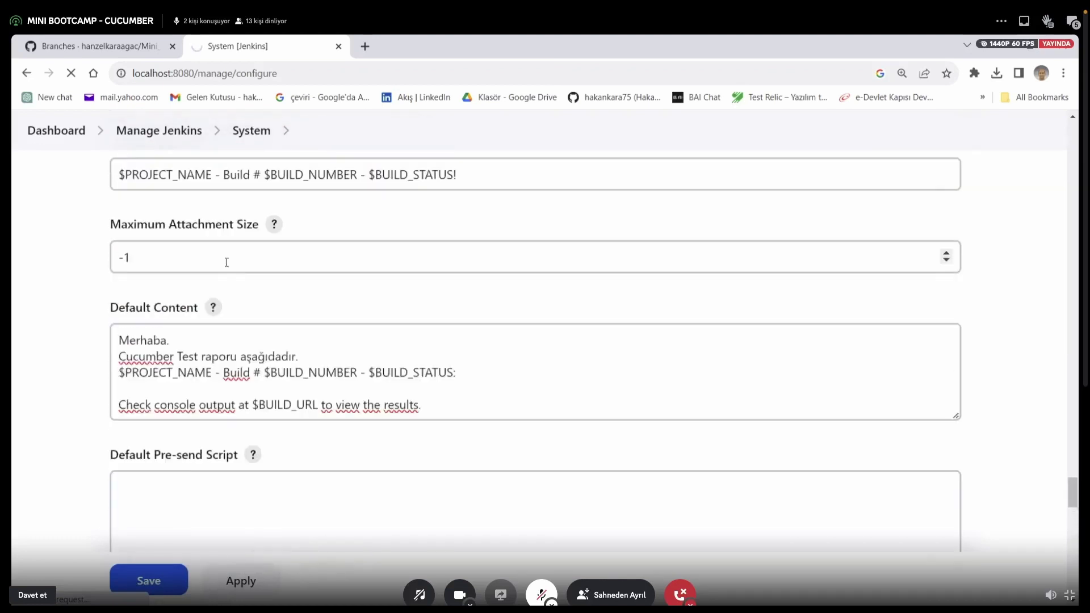
pyautogui.moveTo(299, 357); pyautogui.dragTo(117, 341)
# Try Failure - 1st, Fixed and Success, leave only Always checked, and return to the Dashboard.
pyautogui.scroll(-10, 145, 340)
pyautogui.scroll(-2, 150, 283)
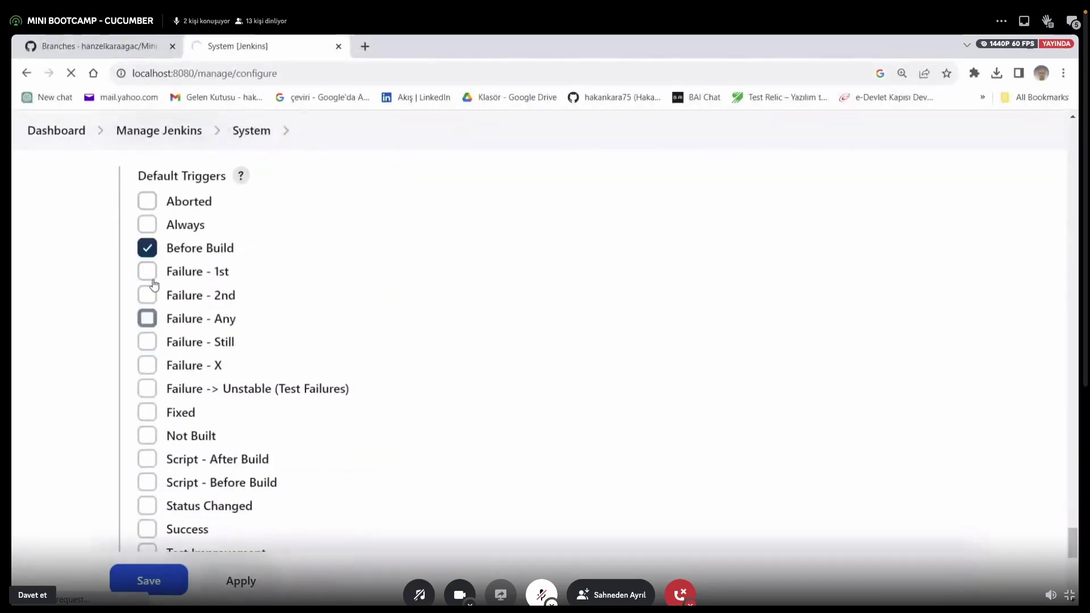
pyautogui.click(147, 225)
pyautogui.click(147, 248)
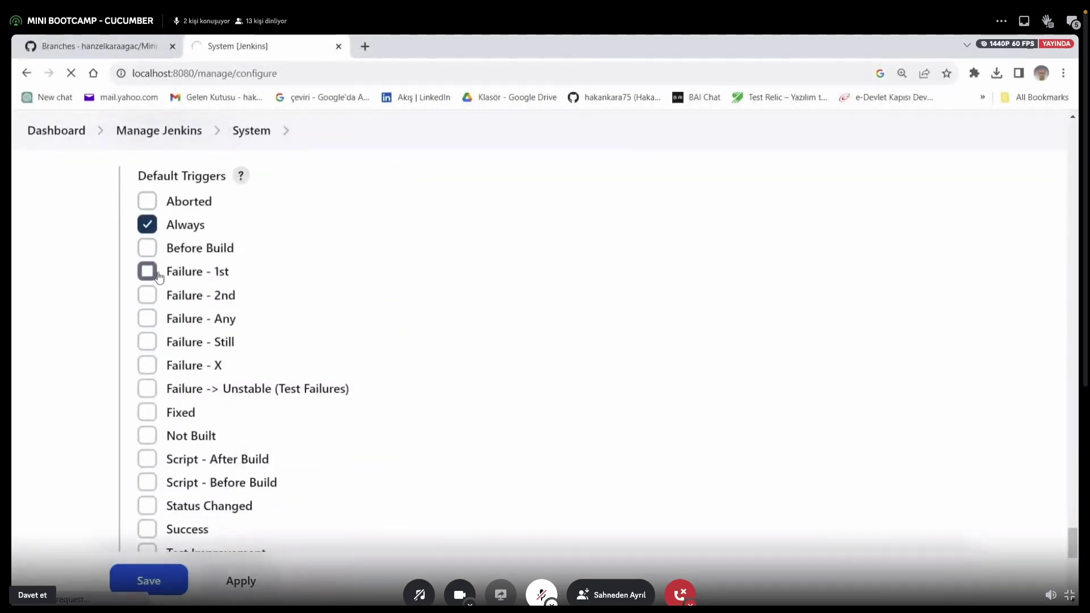
pyautogui.click(157, 277)
pyautogui.click(154, 278)
pyautogui.scroll(-3, 153, 283)
pyautogui.click(148, 275)
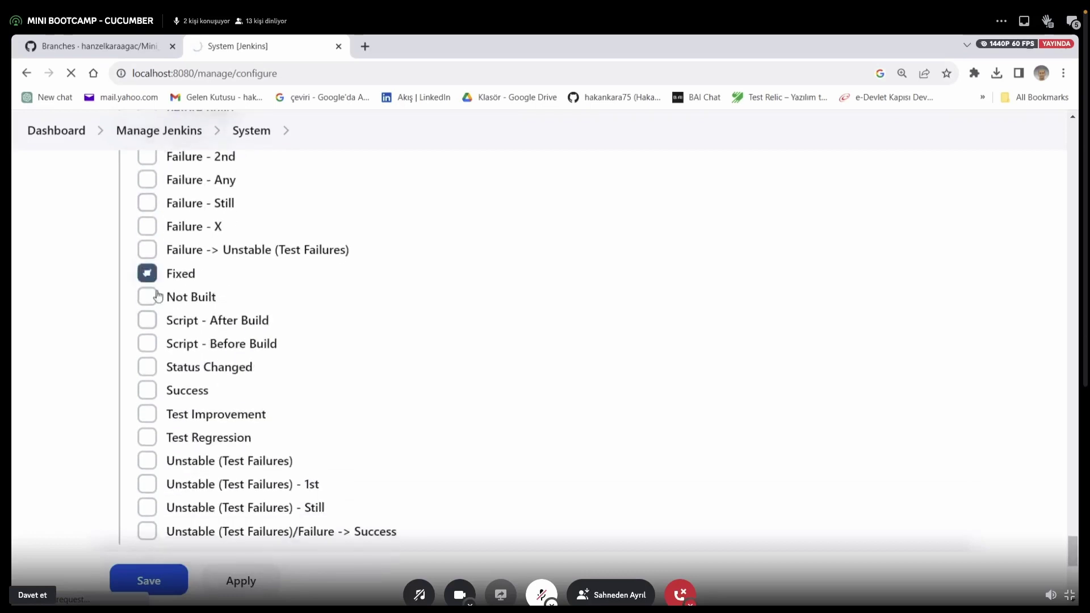
pyautogui.click(149, 388)
pyautogui.press('space')
pyautogui.click(151, 281)
pyautogui.scroll(5, 148, 318)
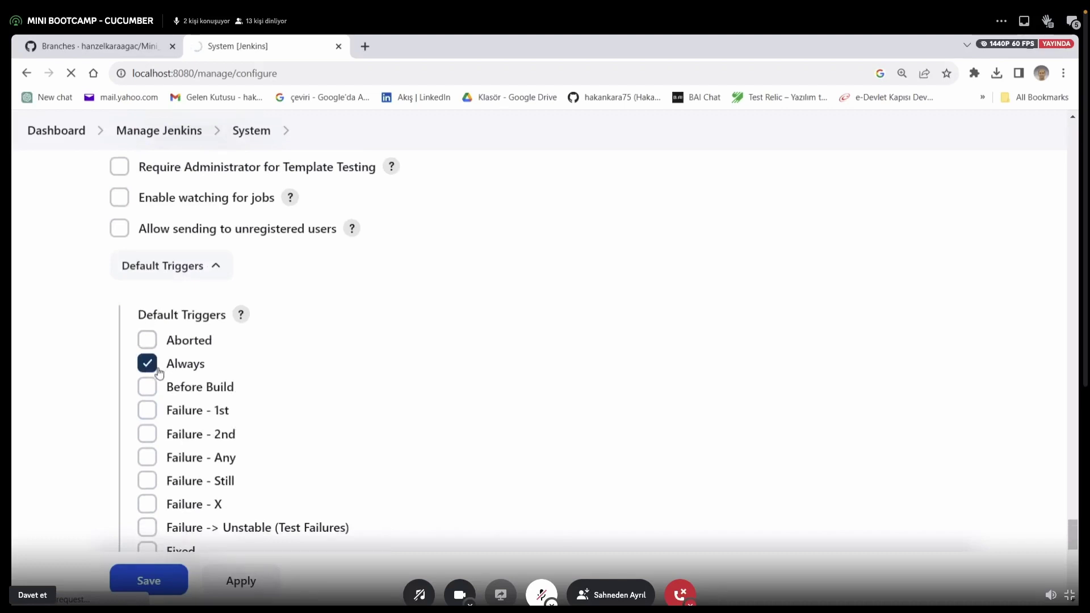
pyautogui.scroll(-5, 260, 377)
pyautogui.scroll(-3, 264, 381)
pyautogui.scroll(-2, 277, 386)
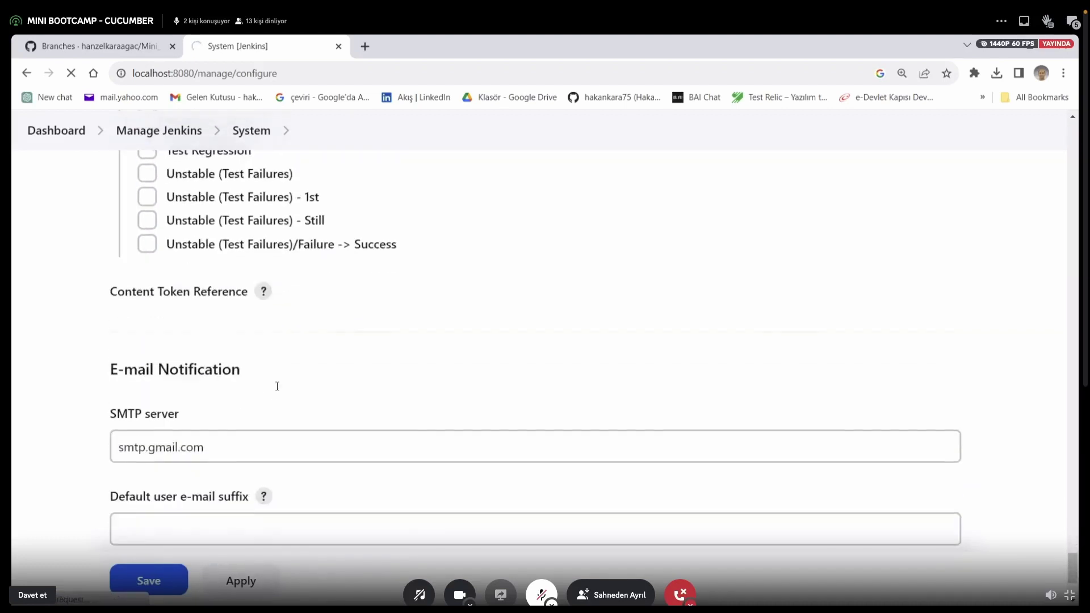
pyautogui.scroll(-3, 276, 386)
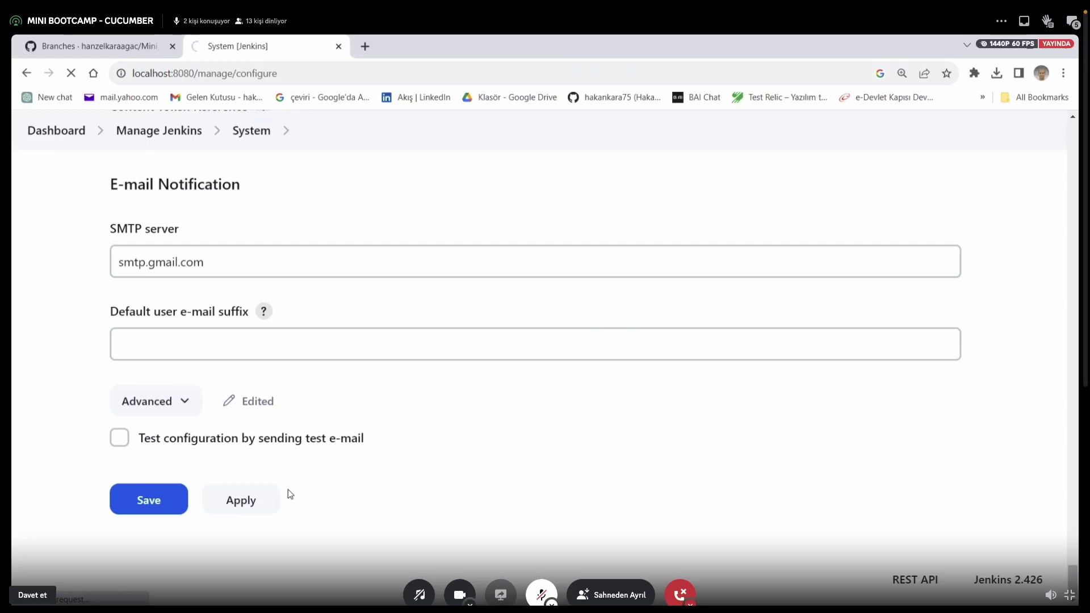
pyautogui.click(74, 127)
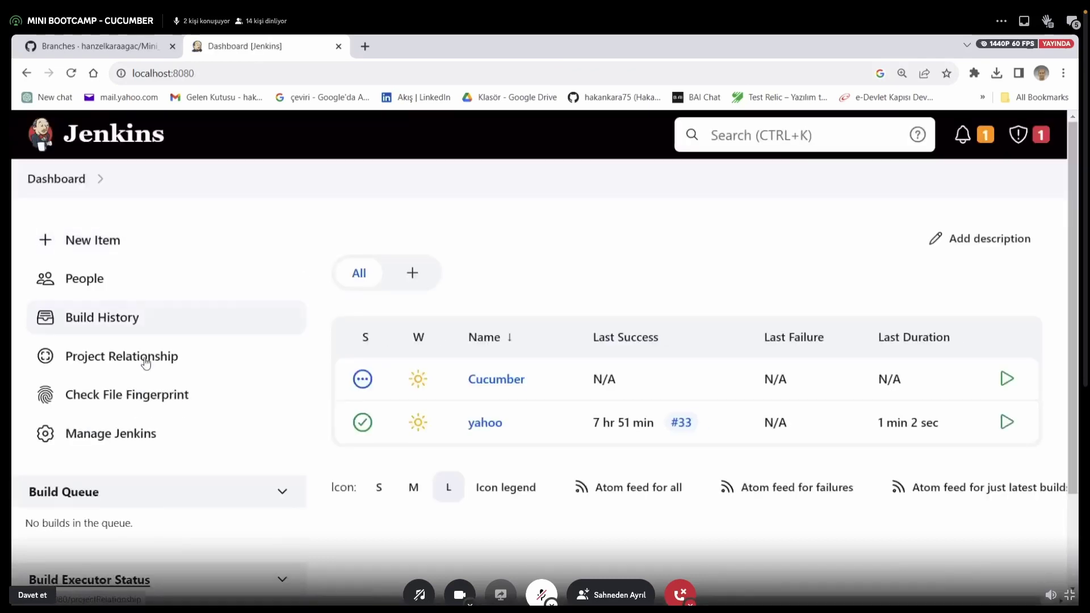
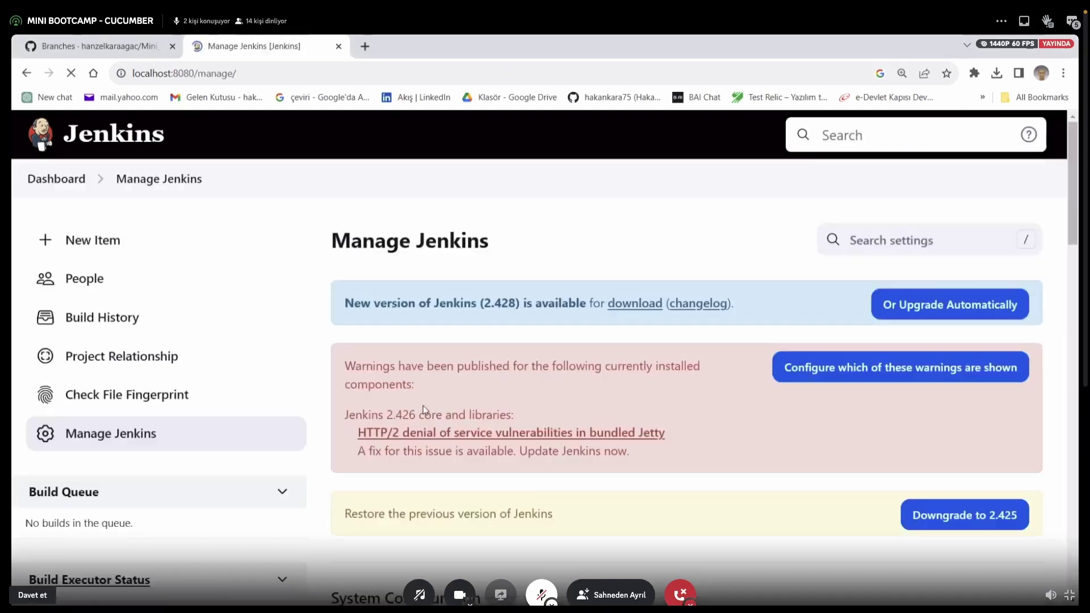
# Open the System configuration page and scroll to E-mail Notification, where the SMTP server is smtp.gmail.com.
pyautogui.scroll(-6, 454, 408)
pyautogui.scroll(-3, 428, 194)
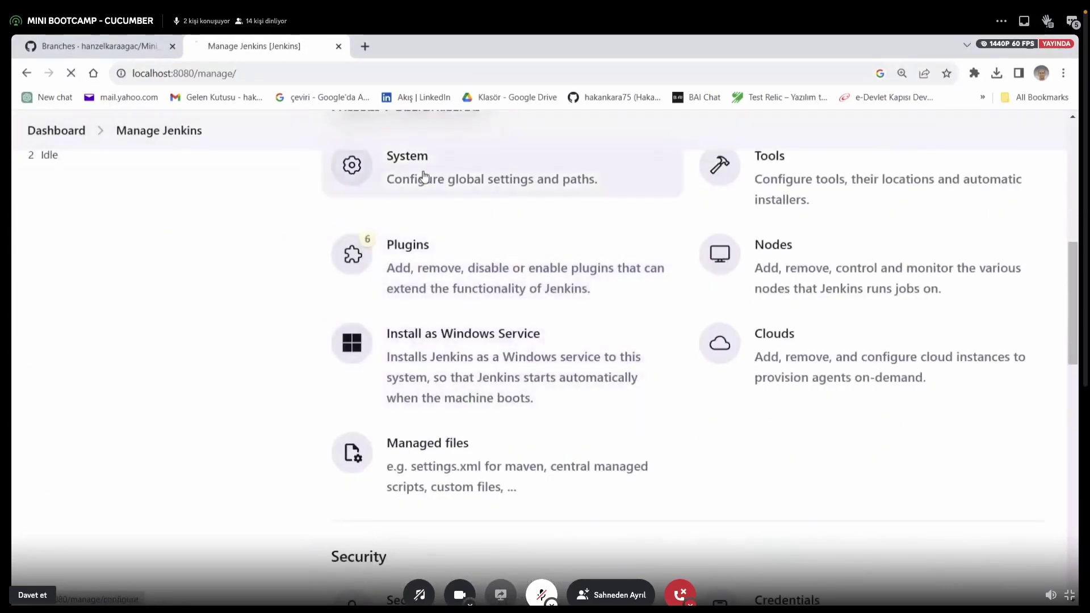
pyautogui.click(456, 202)
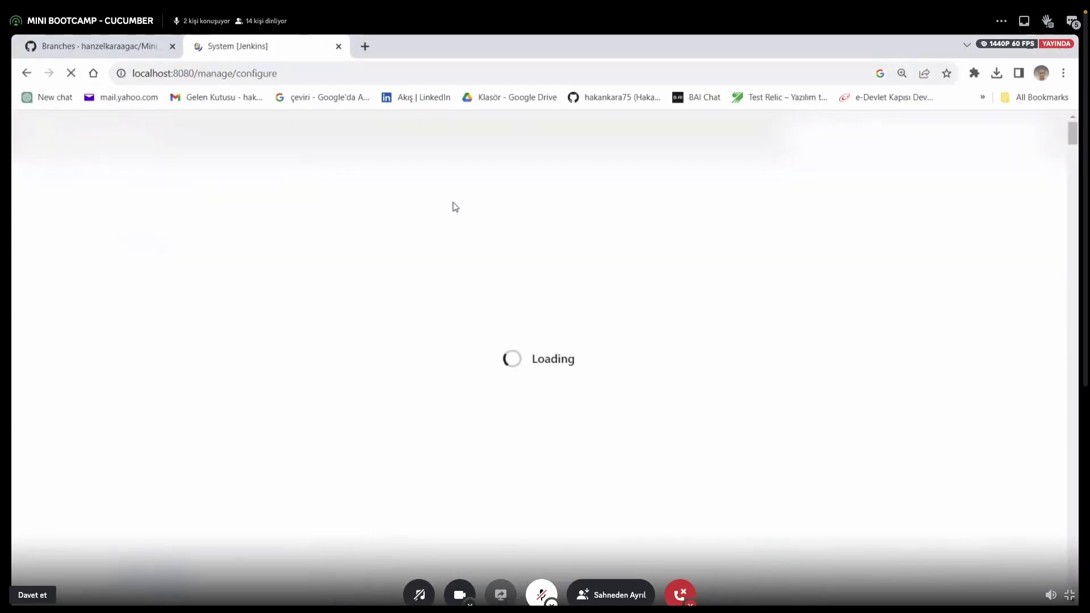
pyautogui.scroll(-3, 348, 318)
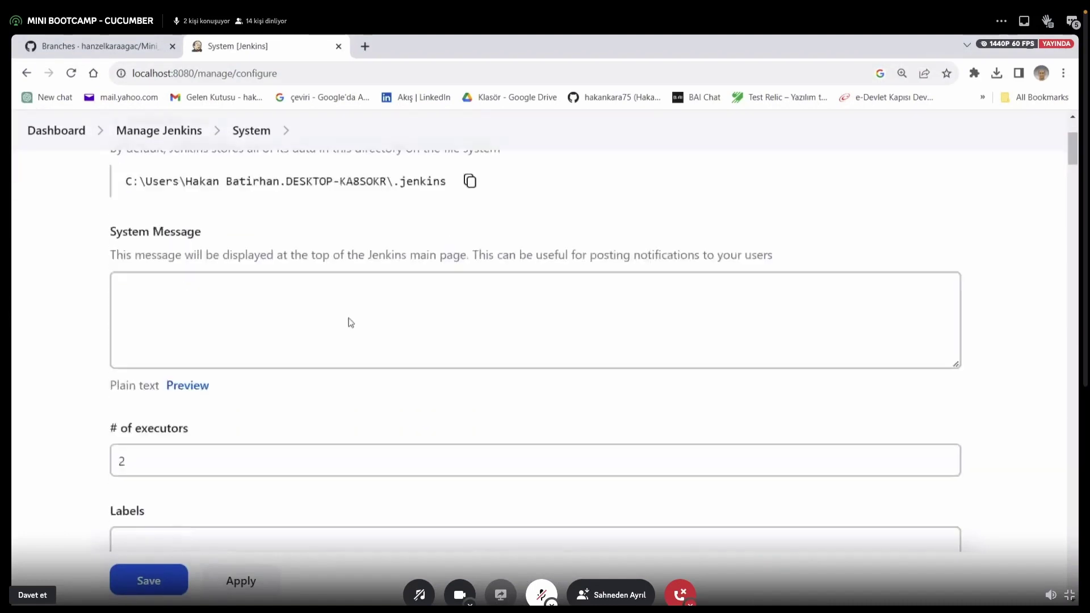
pyautogui.scroll(-8, 991, 248)
pyautogui.moveTo(1066, 194); pyautogui.dragTo(1020, 537)
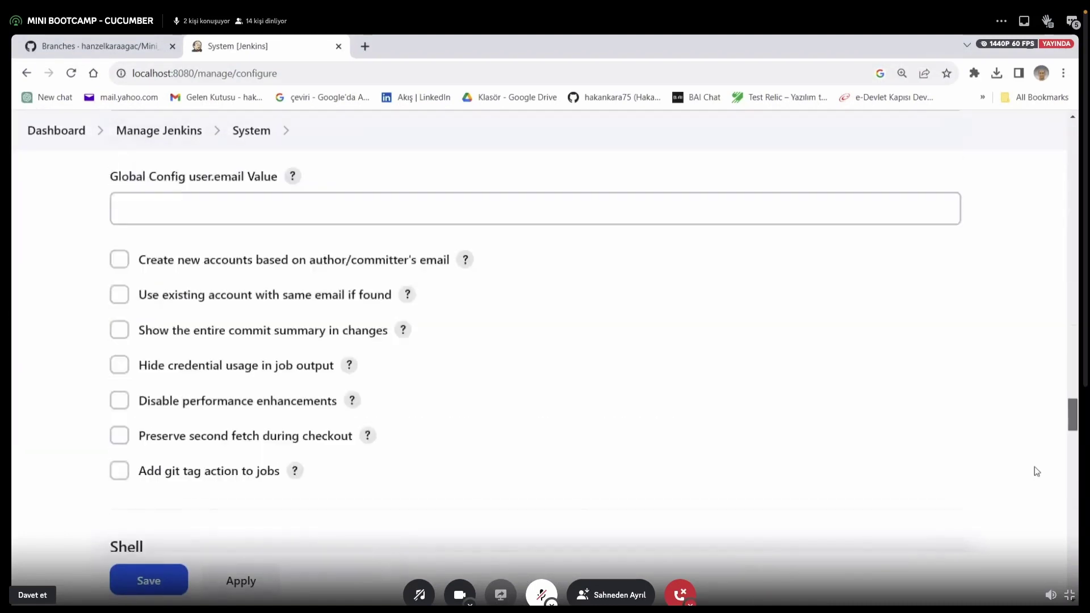
pyautogui.scroll(-7, 1020, 537)
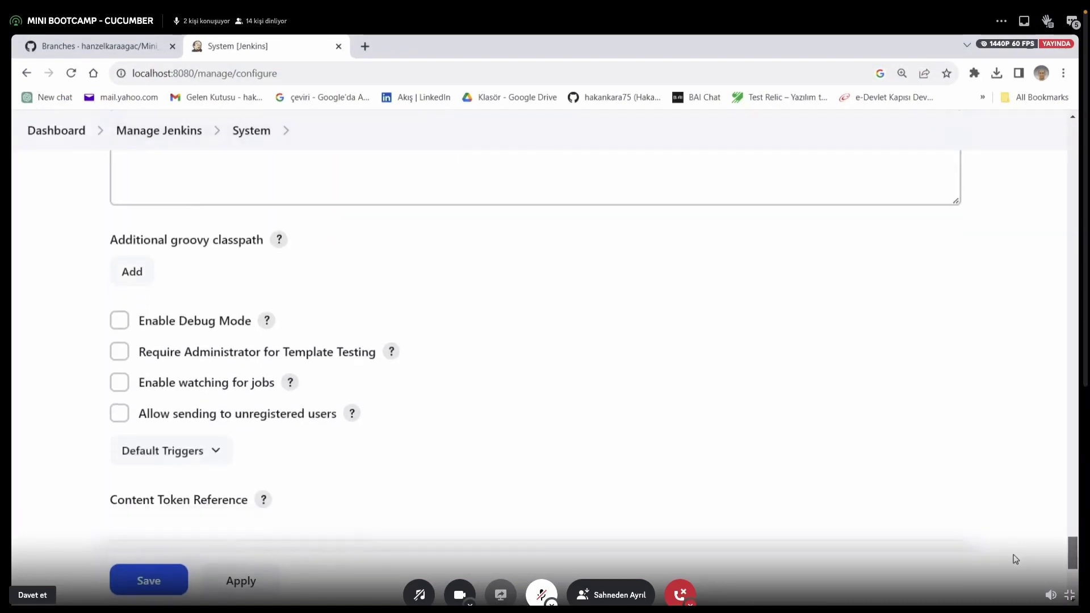
pyautogui.scroll(-1, 1015, 560)
pyautogui.scroll(-3, 1016, 561)
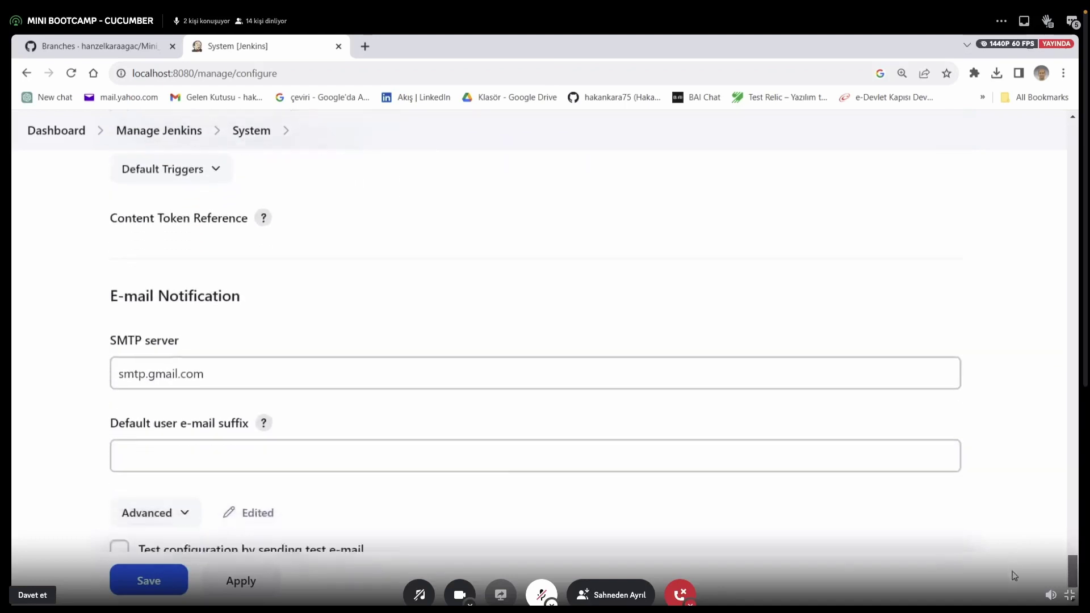
pyautogui.scroll(-1, 369, 438)
pyautogui.scroll(-1, 369, 439)
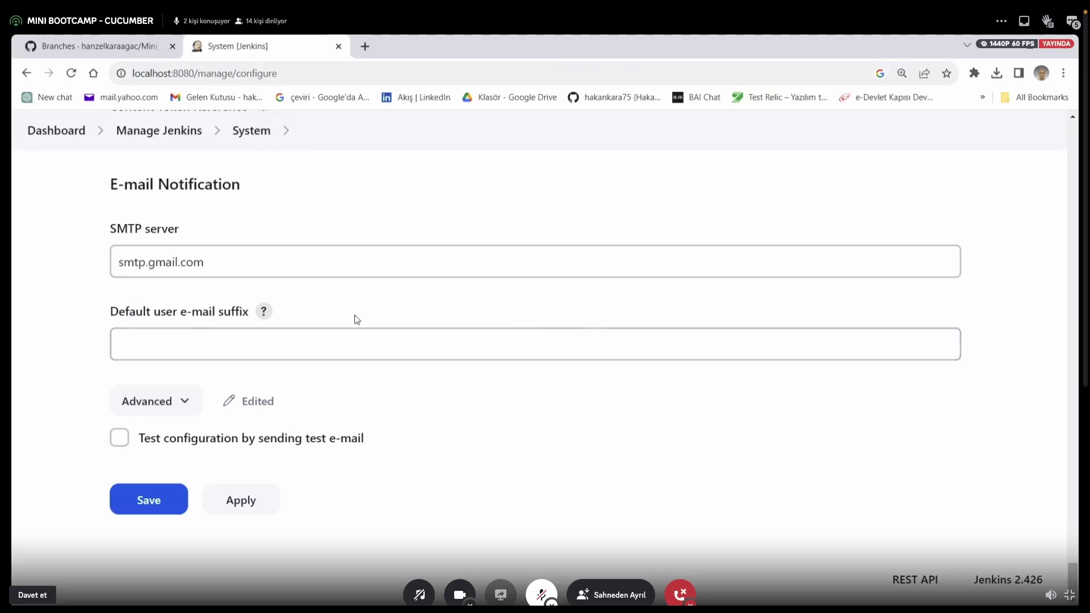
# Expand Advanced SMTP settings to show user name, hidden password, SSL on, TLS off; select the user name.
pyautogui.click(179, 402)
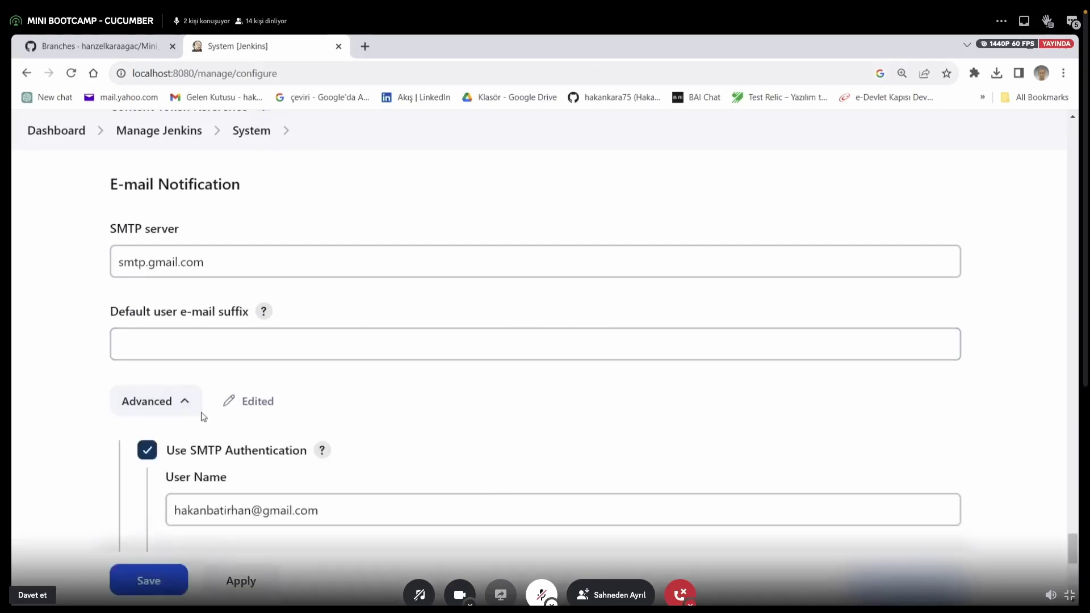
pyautogui.scroll(-2, 181, 397)
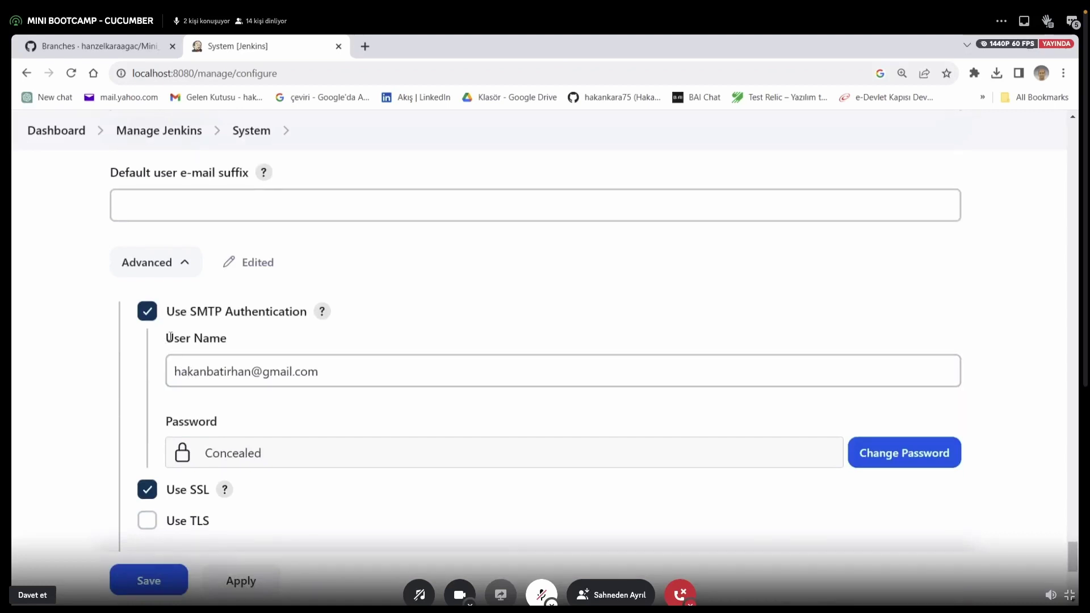
pyautogui.scroll(4, 169, 337)
pyautogui.moveTo(108, 254); pyautogui.dragTo(256, 265)
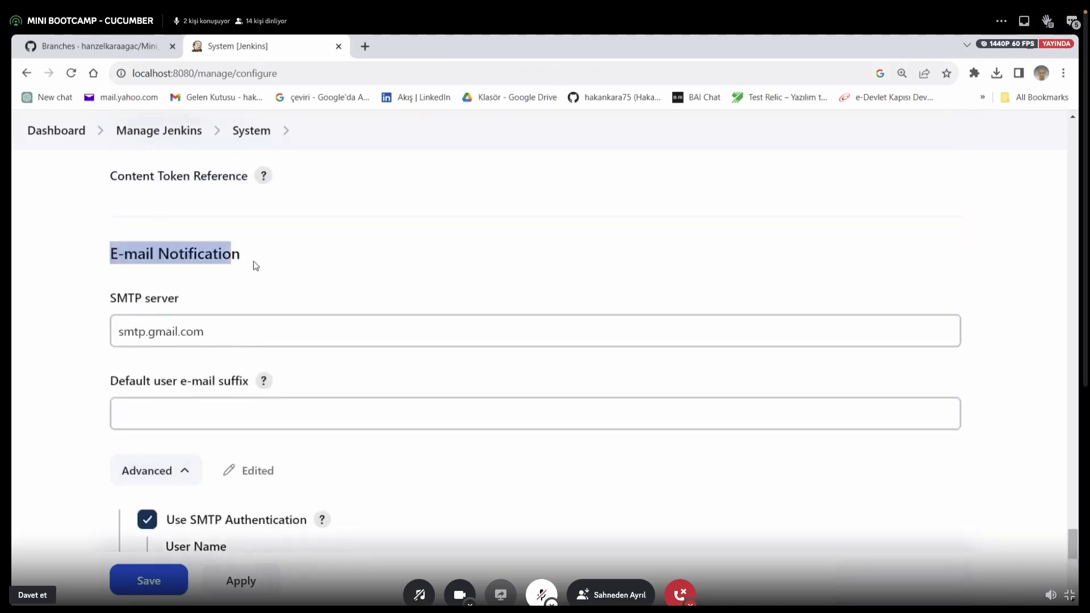
pyautogui.scroll(-1, 256, 266)
pyautogui.scroll(-2, 159, 335)
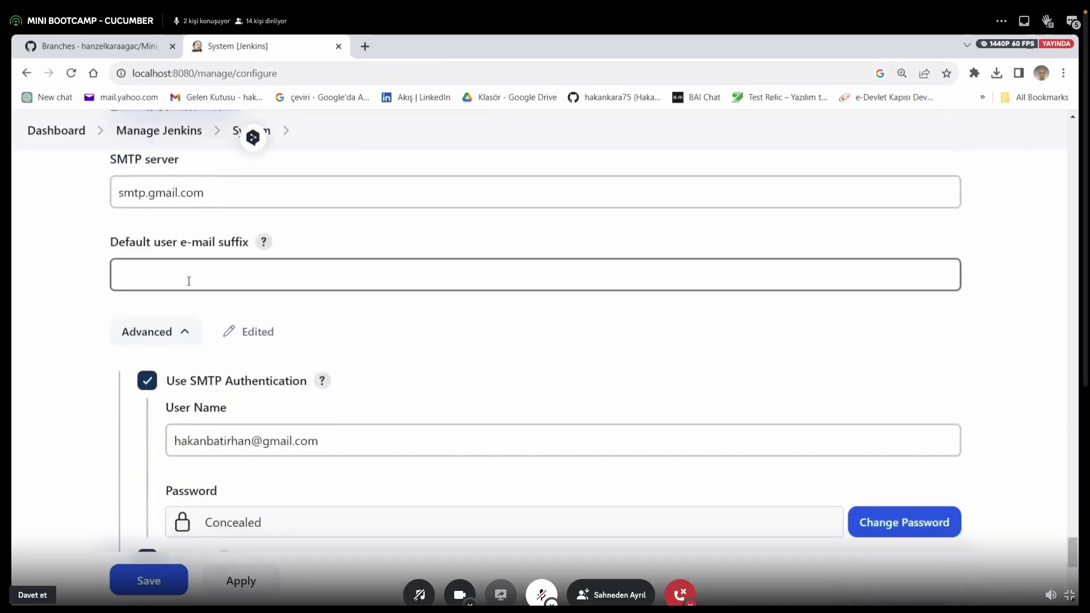
pyautogui.click(158, 336)
pyautogui.click(161, 389)
pyautogui.scroll(-2, 218, 374)
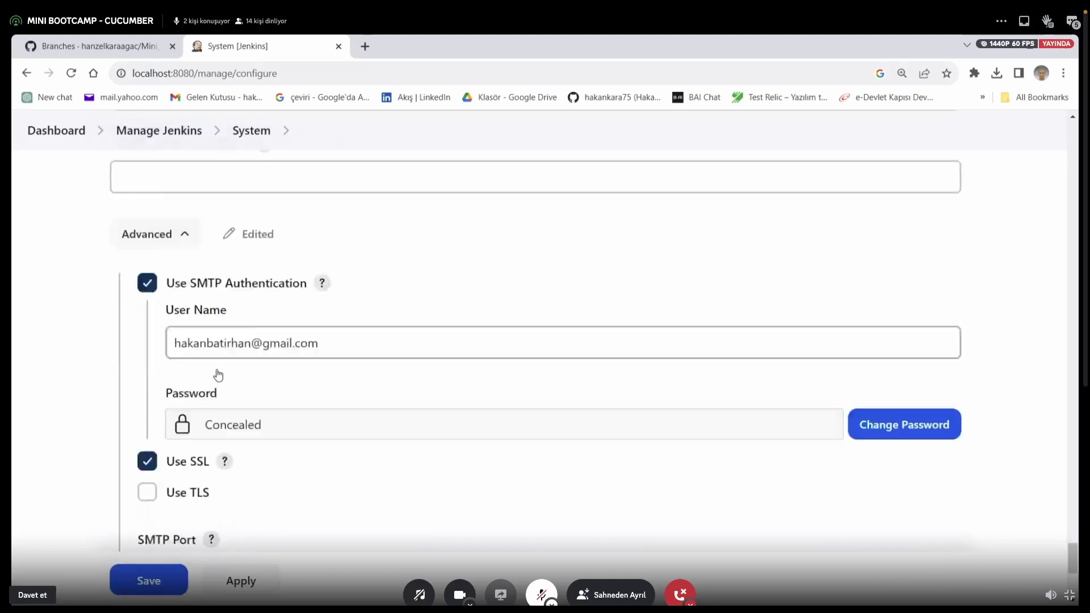
pyautogui.scroll(-3, 227, 352)
pyautogui.scroll(4, 306, 341)
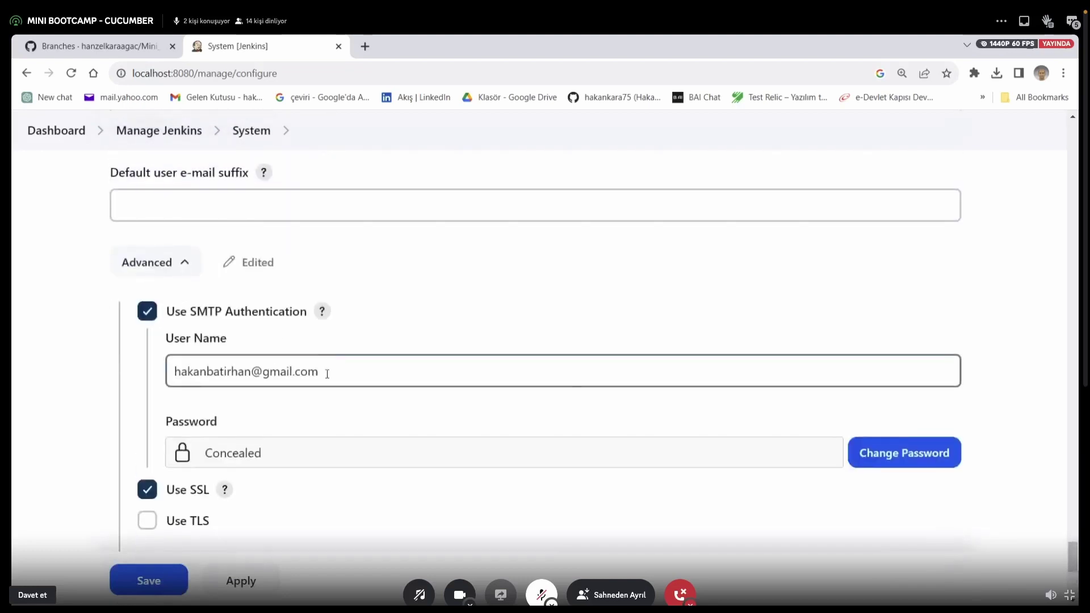
pyautogui.moveTo(327, 373); pyautogui.dragTo(161, 378)
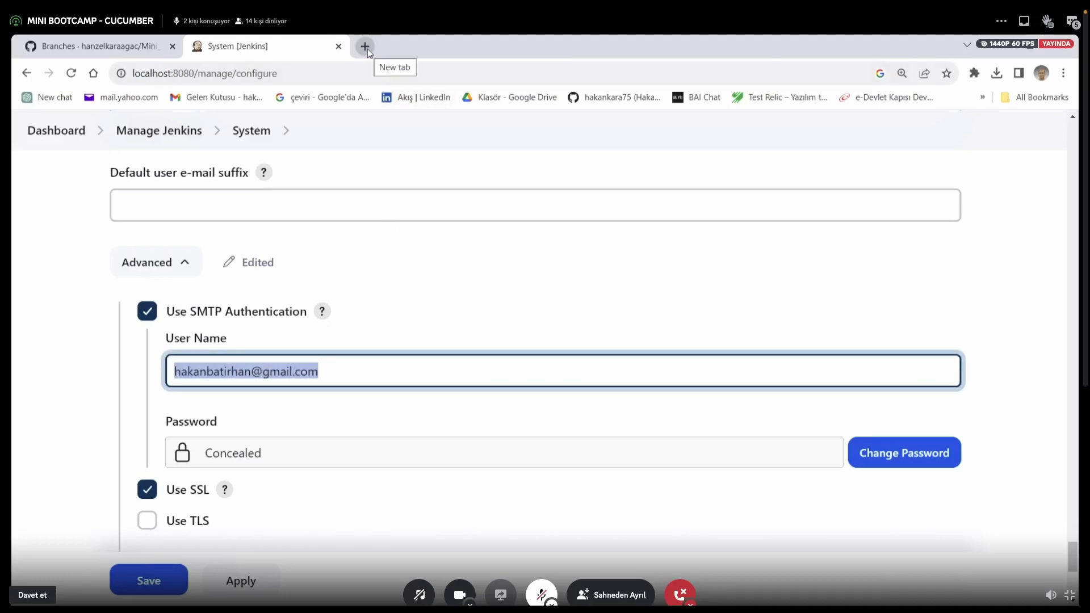
# Open Gmail in a new tab and choose 'Google Hesabınızı yönetin' from the profile avatar menu.
pyautogui.click(365, 48)
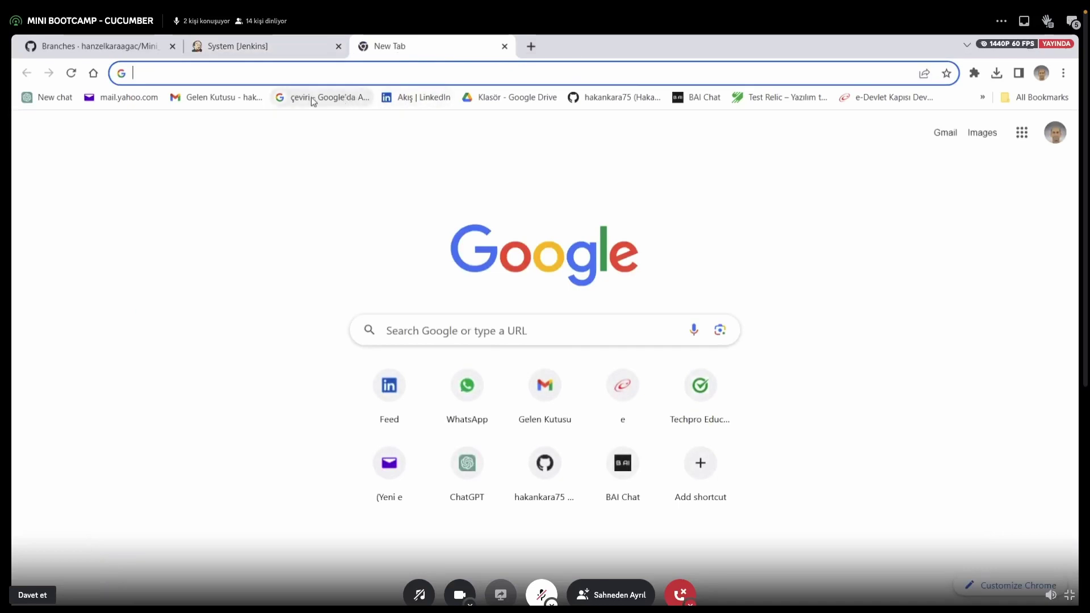
pyautogui.click(216, 98)
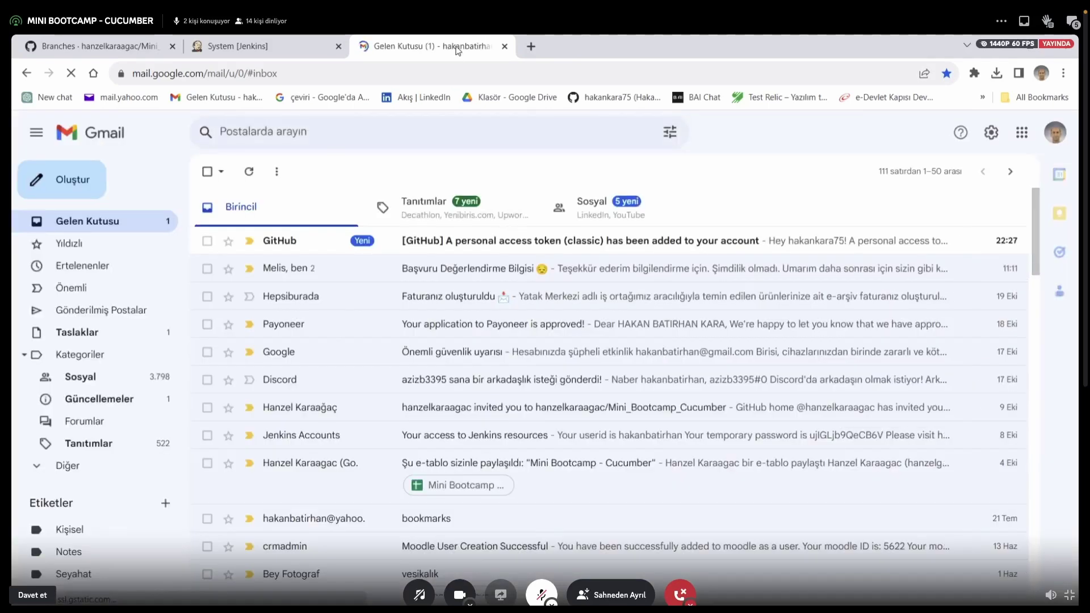
pyautogui.click(1055, 132)
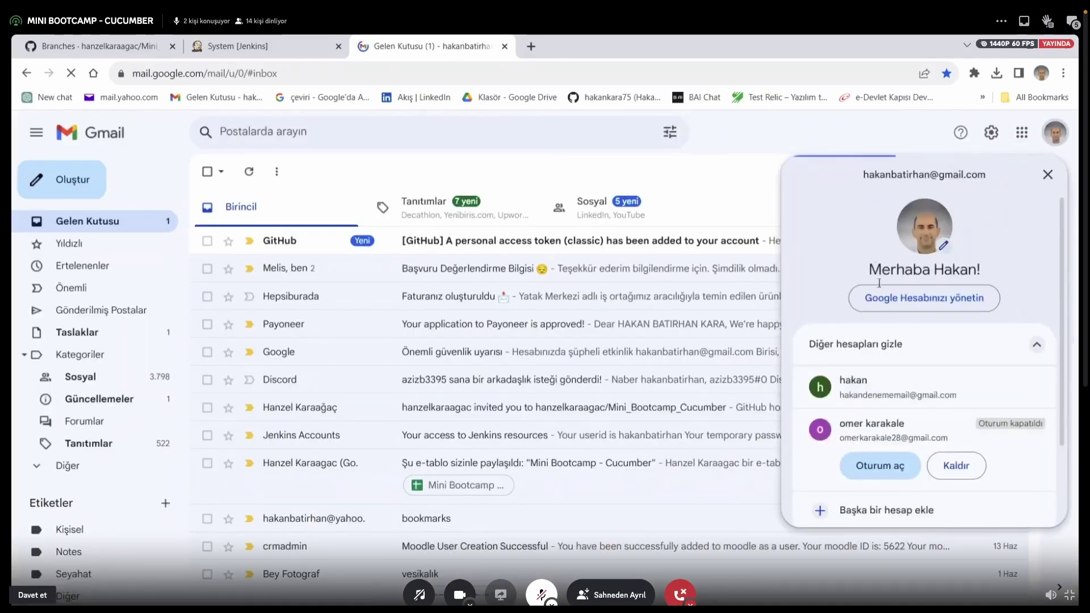
pyautogui.click(901, 305)
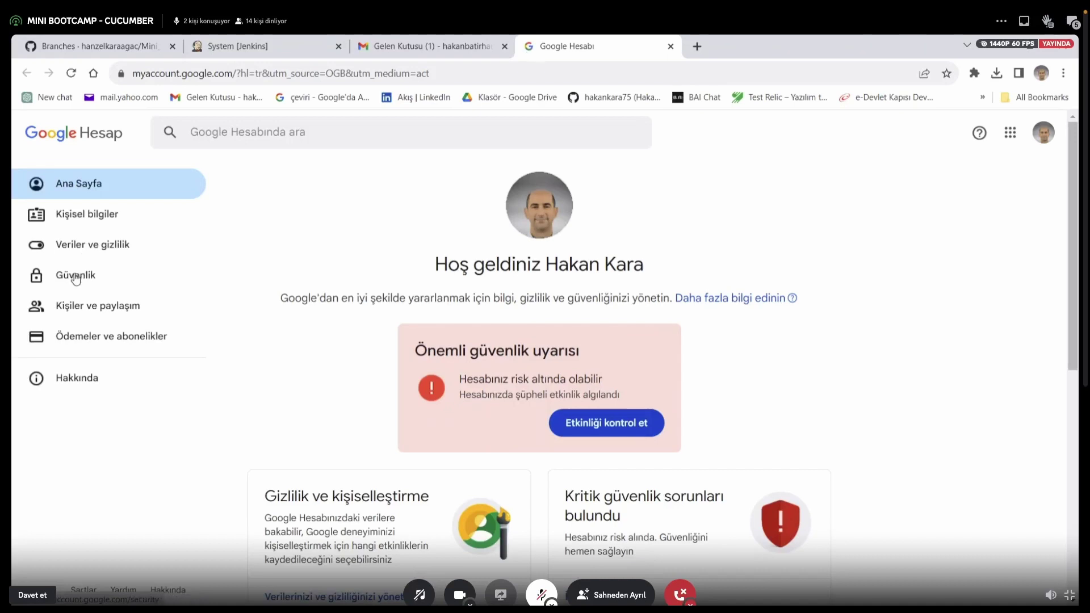
# Go to the Güvenlik (Security) page and search the account settings for '2 adımlı doğrulama'.
pyautogui.click(284, 131)
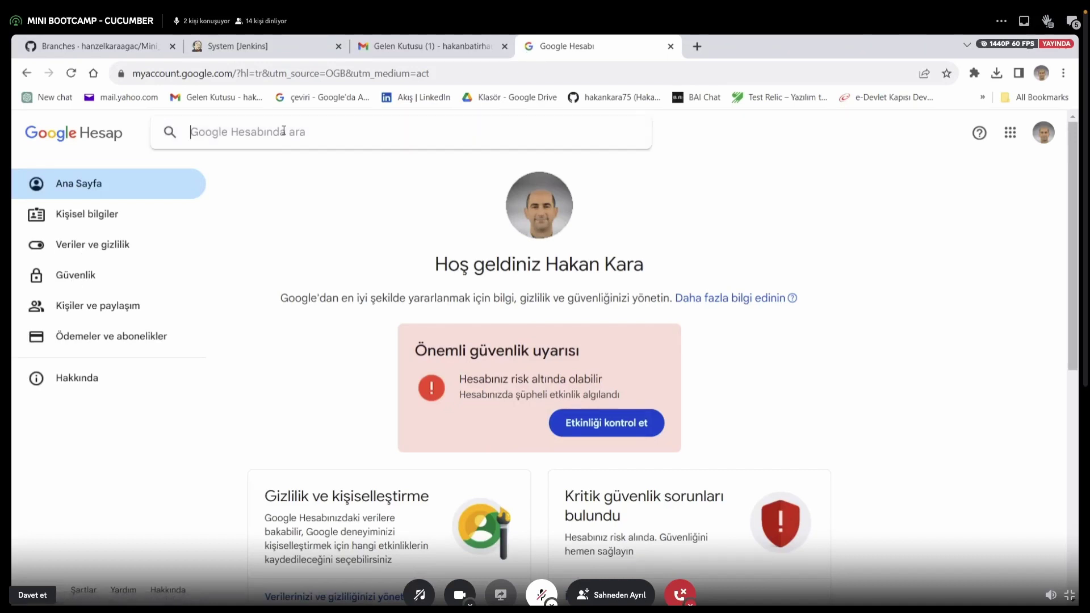
pyautogui.click(96, 276)
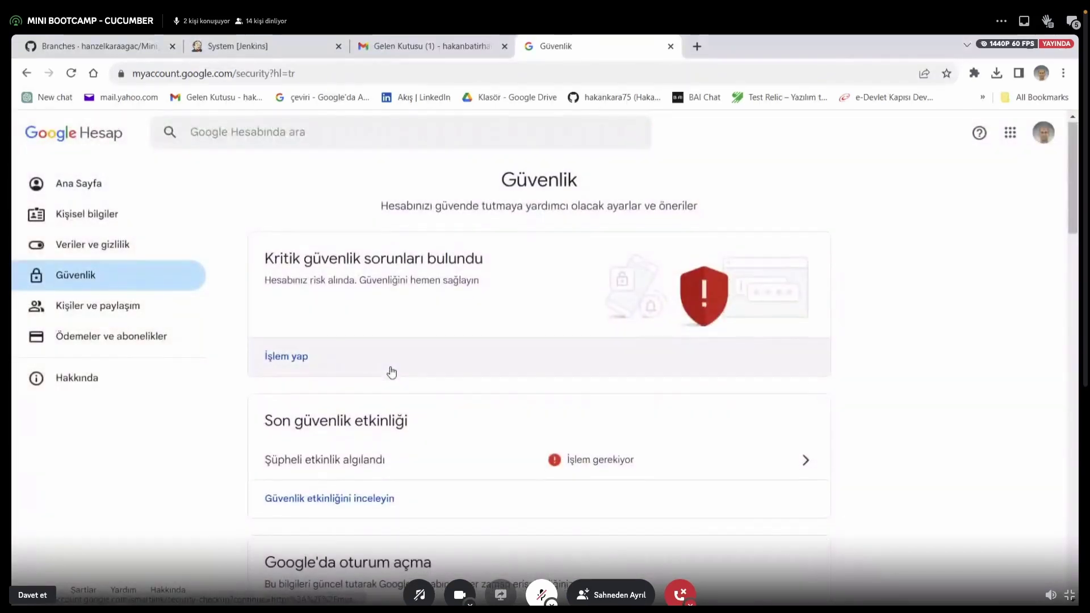
pyautogui.scroll(-5, 389, 370)
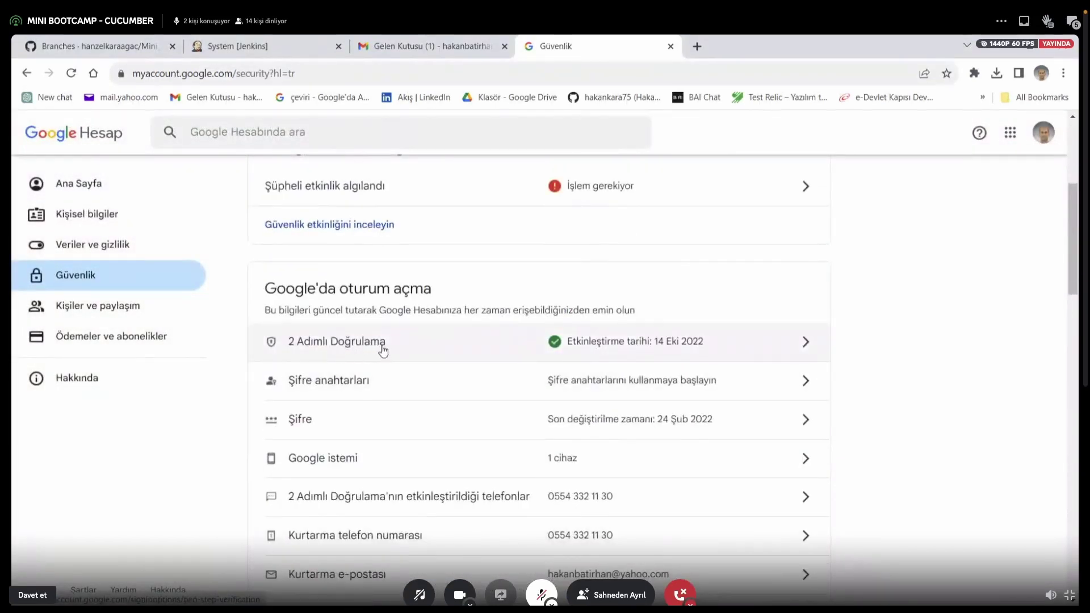
pyautogui.click(72, 277)
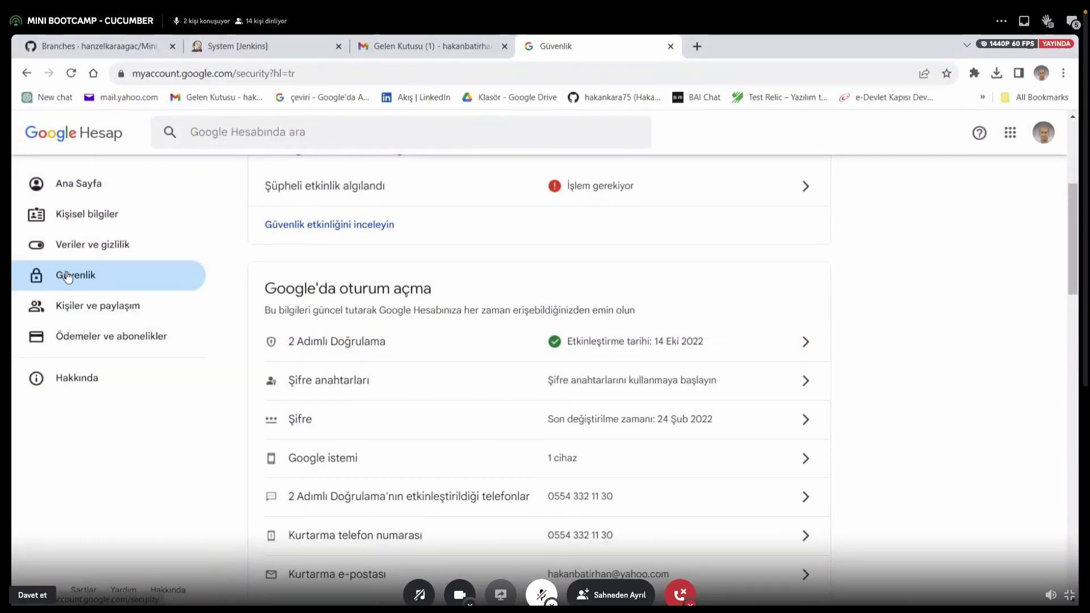
pyautogui.click(224, 131)
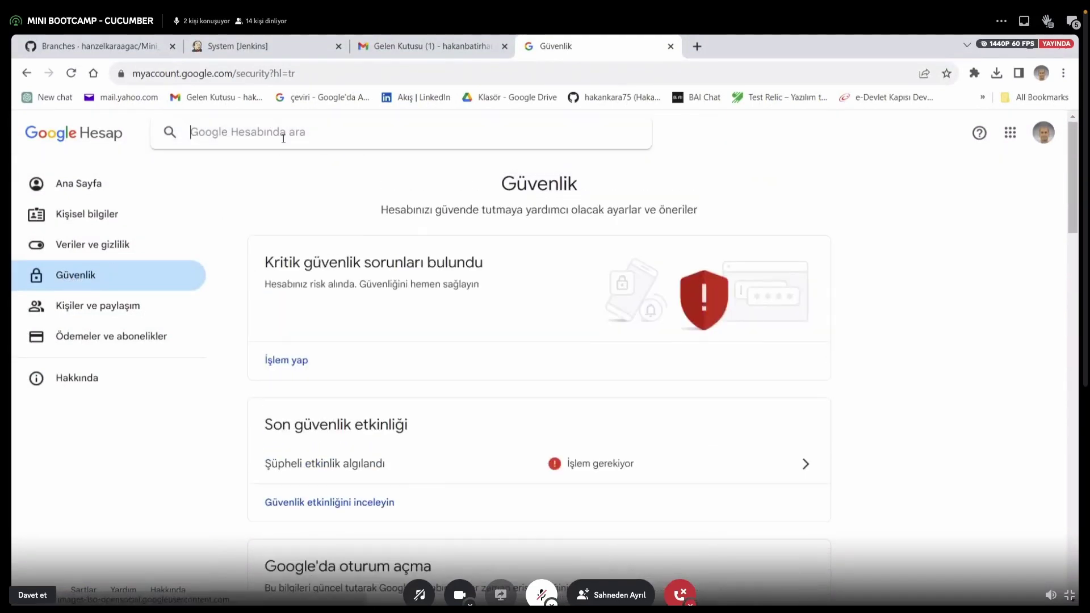
pyautogui.write('2 adı')
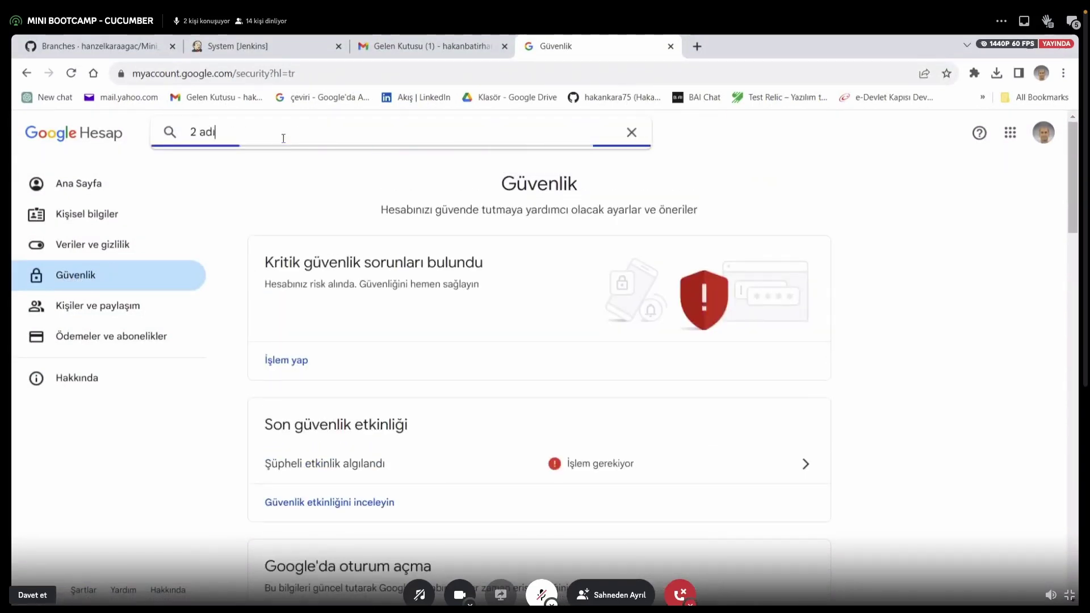
pyautogui.write('mlı doğ')
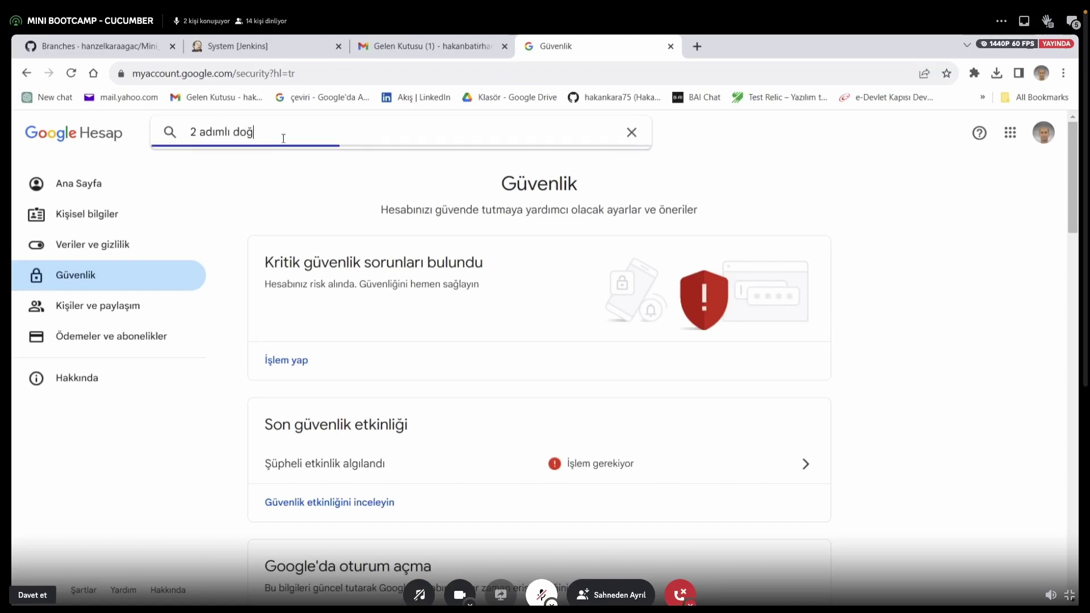
pyautogui.write('rulama')
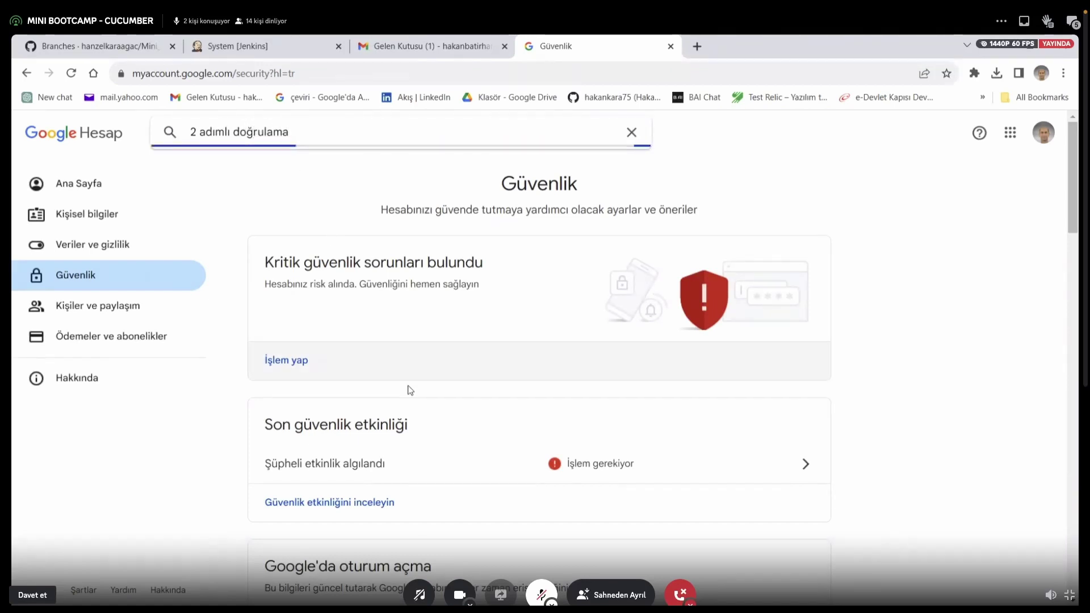
pyautogui.scroll(-4, 407, 390)
# Open 2-Step Verification and re-enter the account password to confirm identity.
pyautogui.click(356, 413)
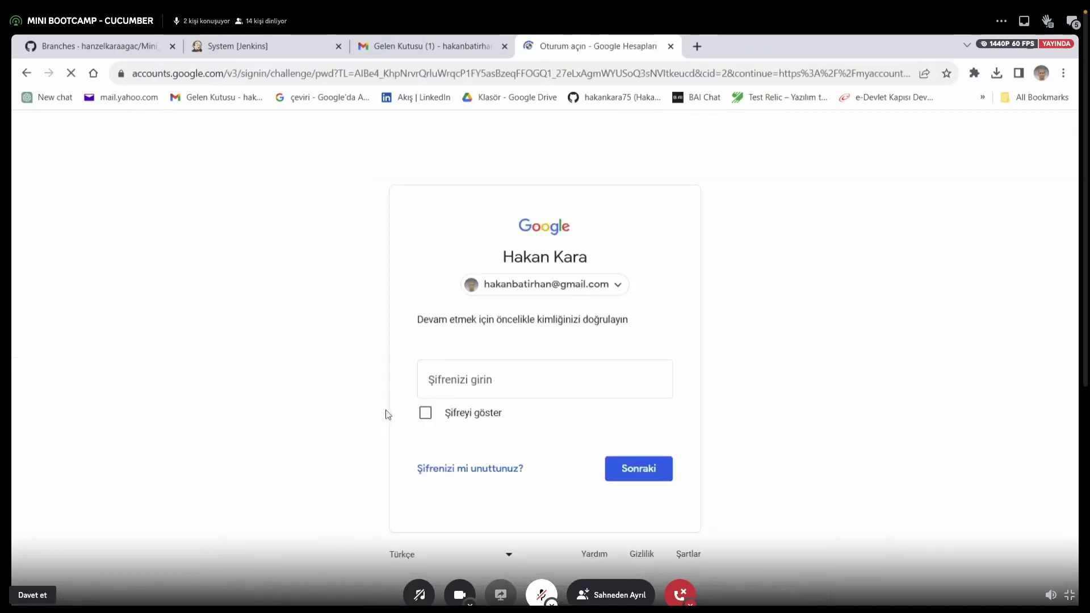
pyautogui.click(482, 374)
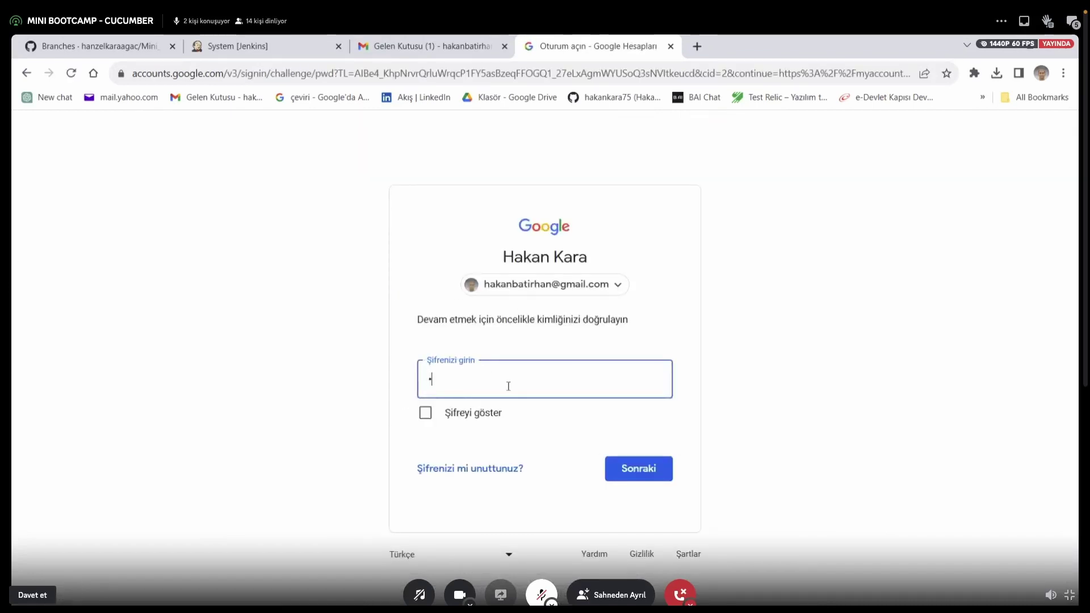
pyautogui.write('******')
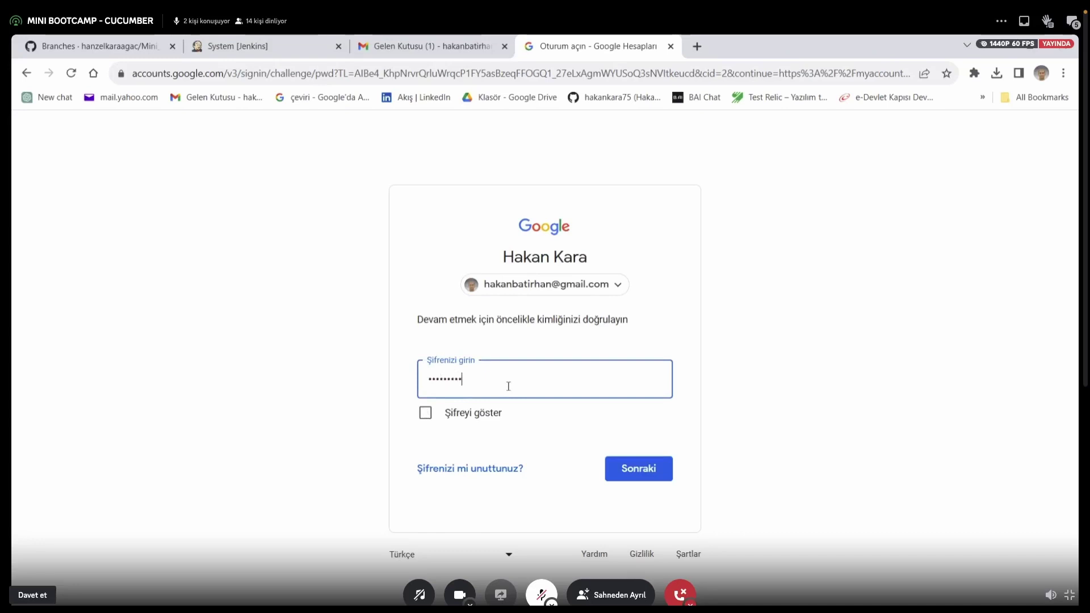
pyautogui.press('Return')
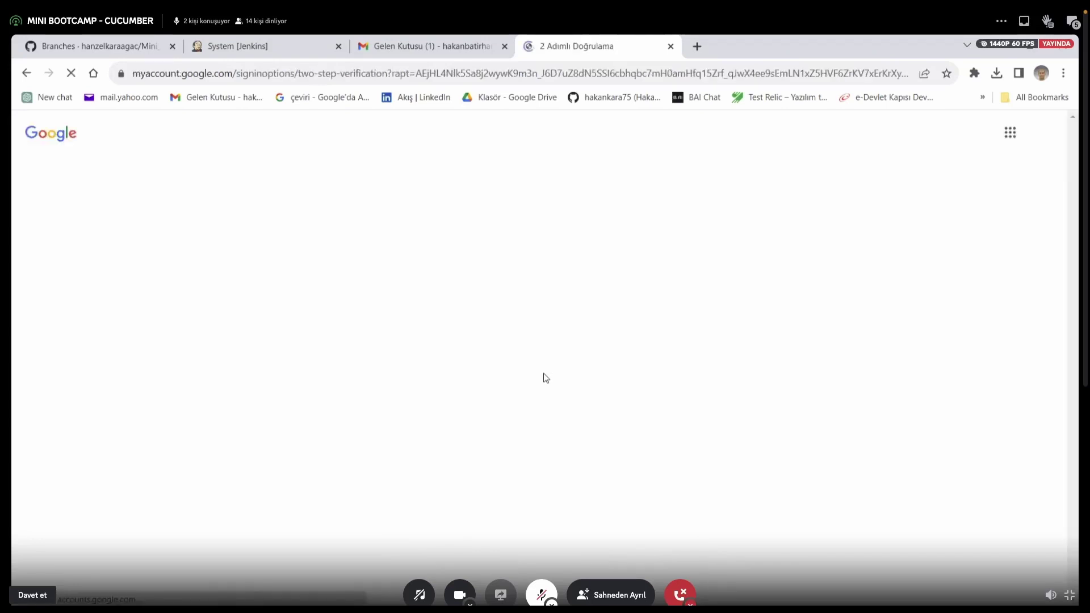
# Look through the 2 Adımlı Doğrulama page and open the Uygulama şifreleri (app passwords) settings.
pyautogui.scroll(-3, 533, 369)
pyautogui.scroll(-3, 559, 372)
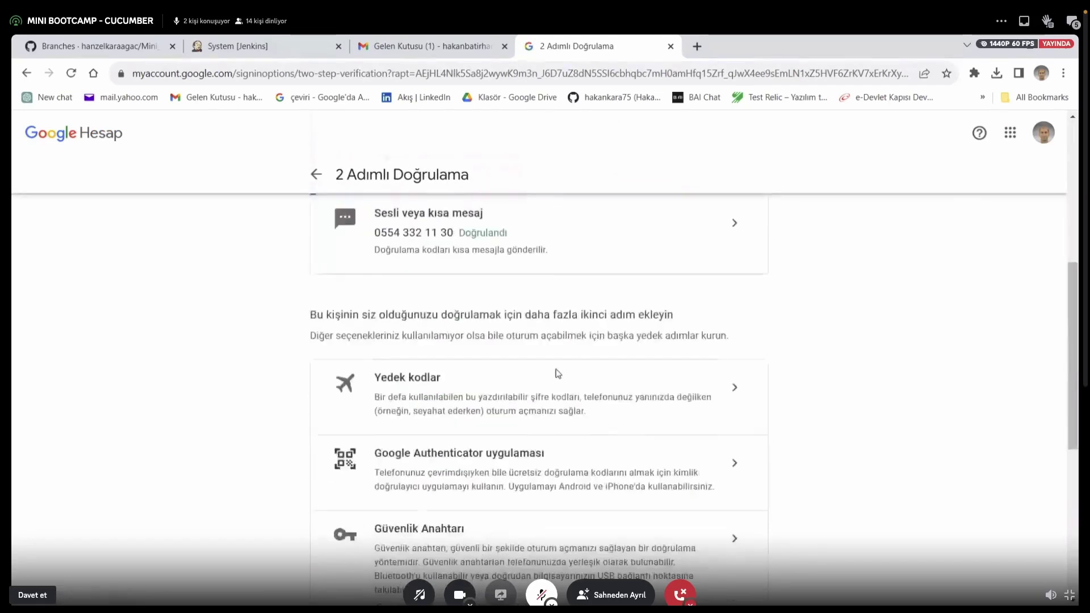
pyautogui.scroll(-5, 560, 379)
pyautogui.scroll(-2, 560, 379)
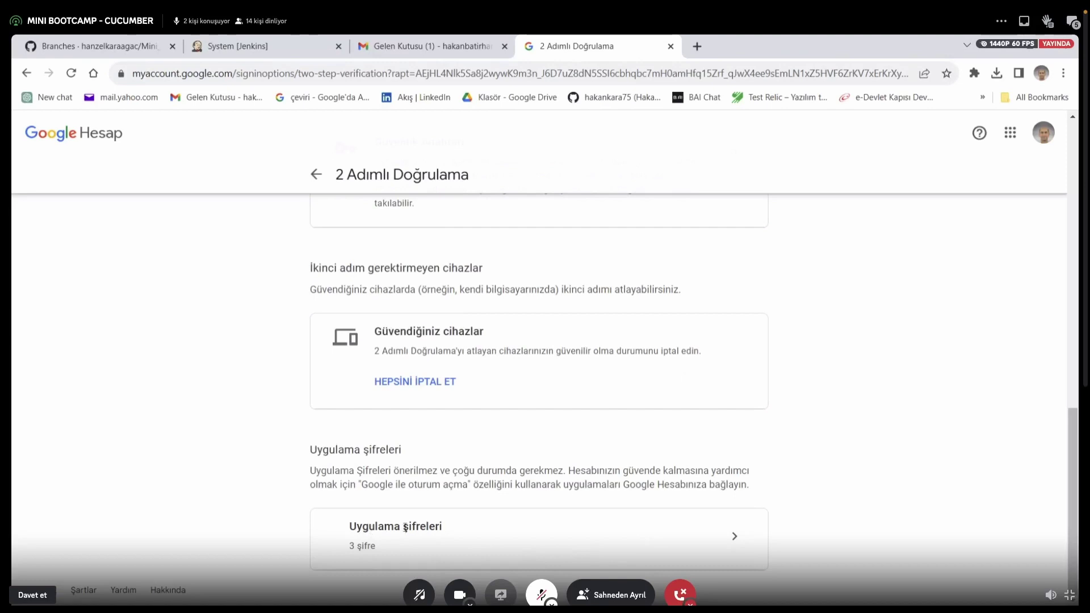
pyautogui.moveTo(1073, 471); pyautogui.dragTo(1073, 196)
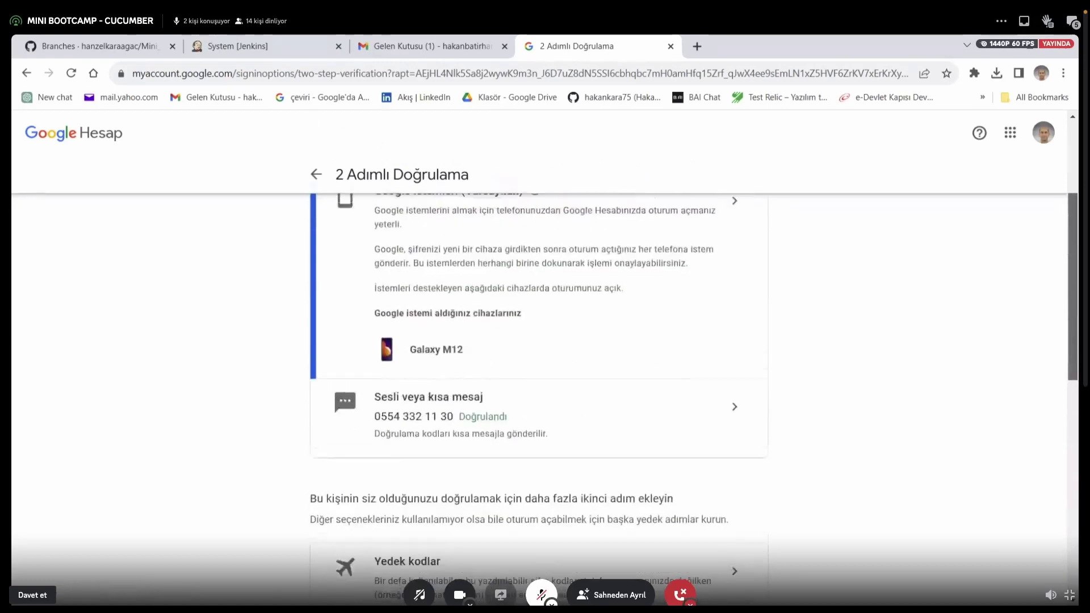
pyautogui.scroll(1, 410, 186)
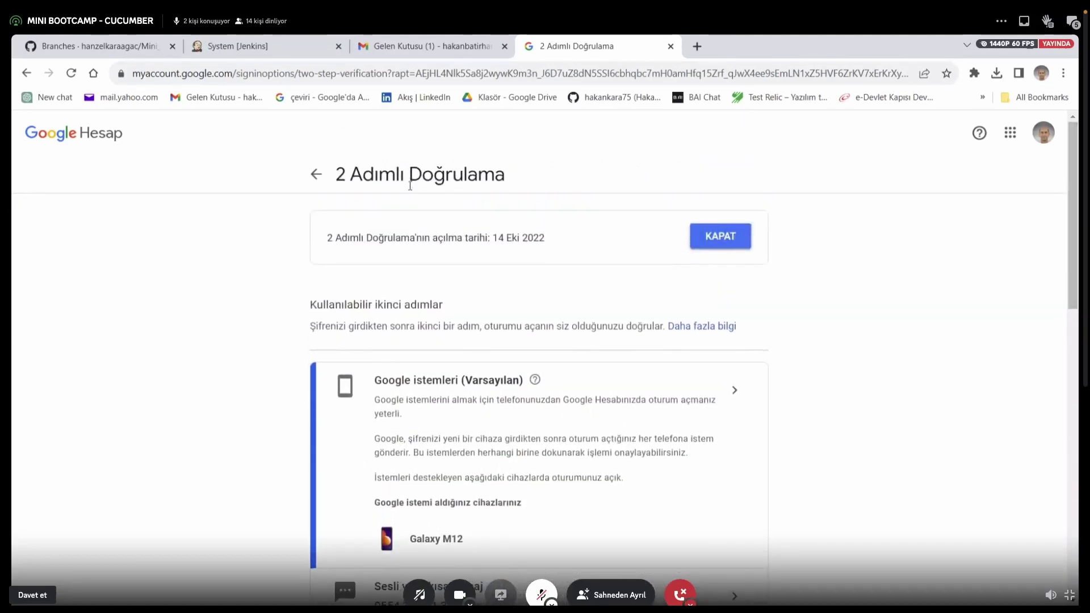
pyautogui.moveTo(340, 164); pyautogui.dragTo(504, 175)
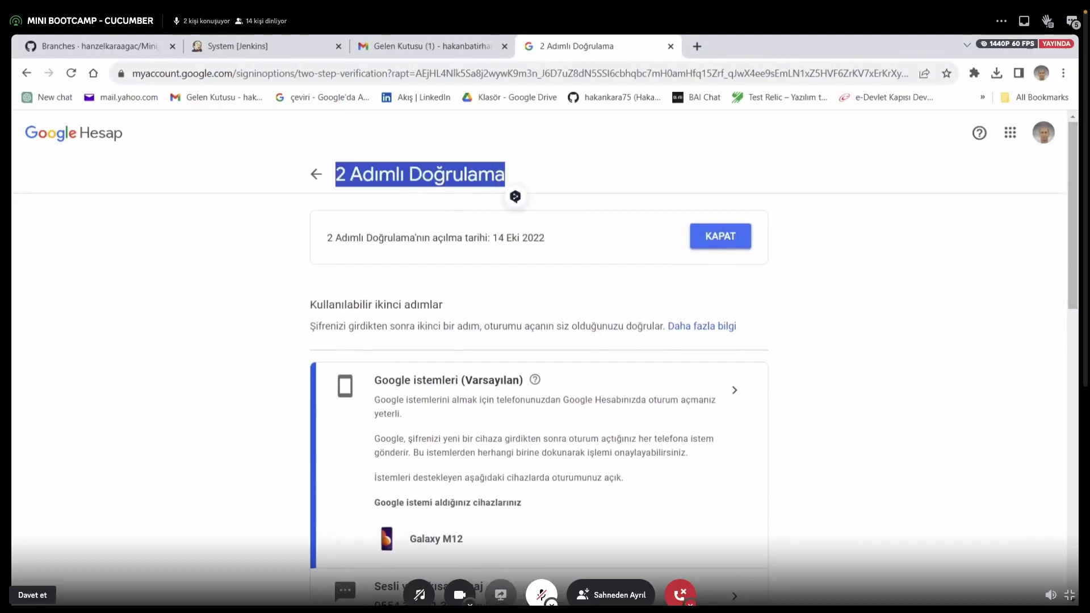
pyautogui.moveTo(1071, 212); pyautogui.dragTo(1072, 499)
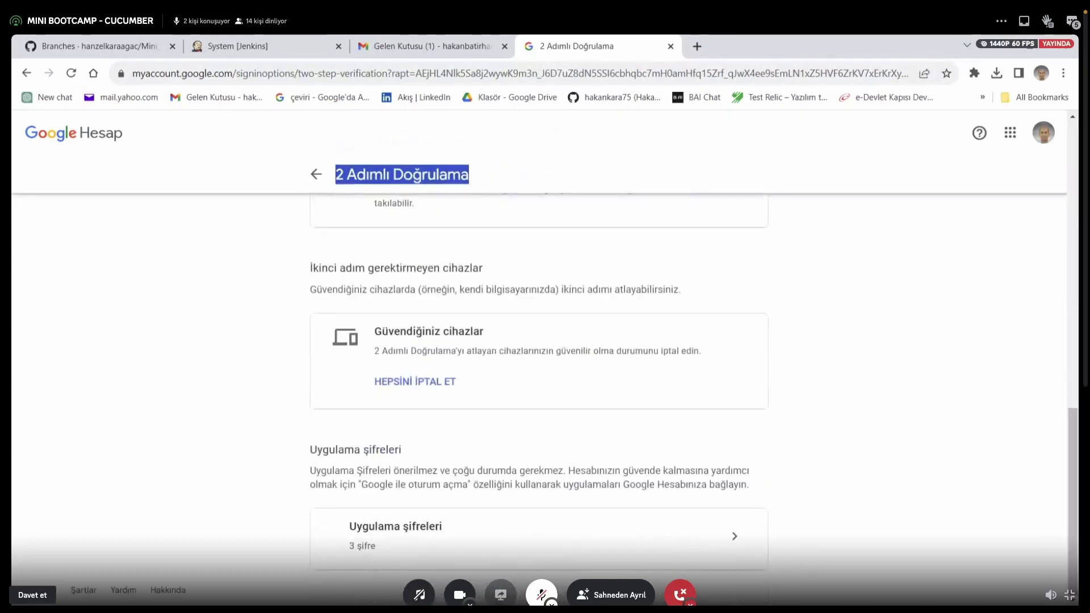
pyautogui.click(406, 543)
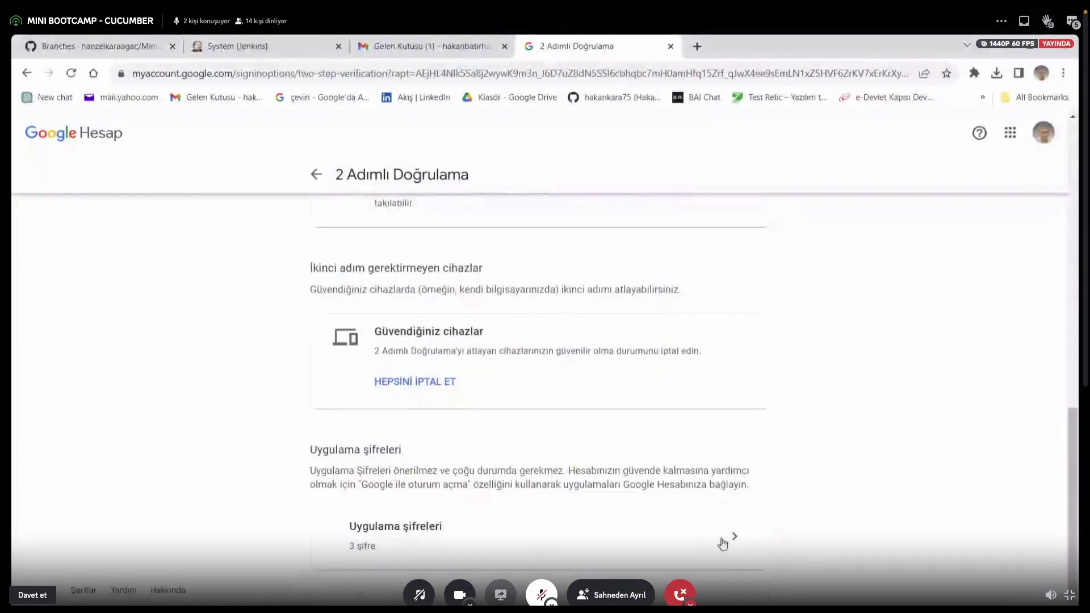
# Create an app password named 'hakan', select the generated 16-character password, and return to Jenkins.
pyautogui.click(432, 440)
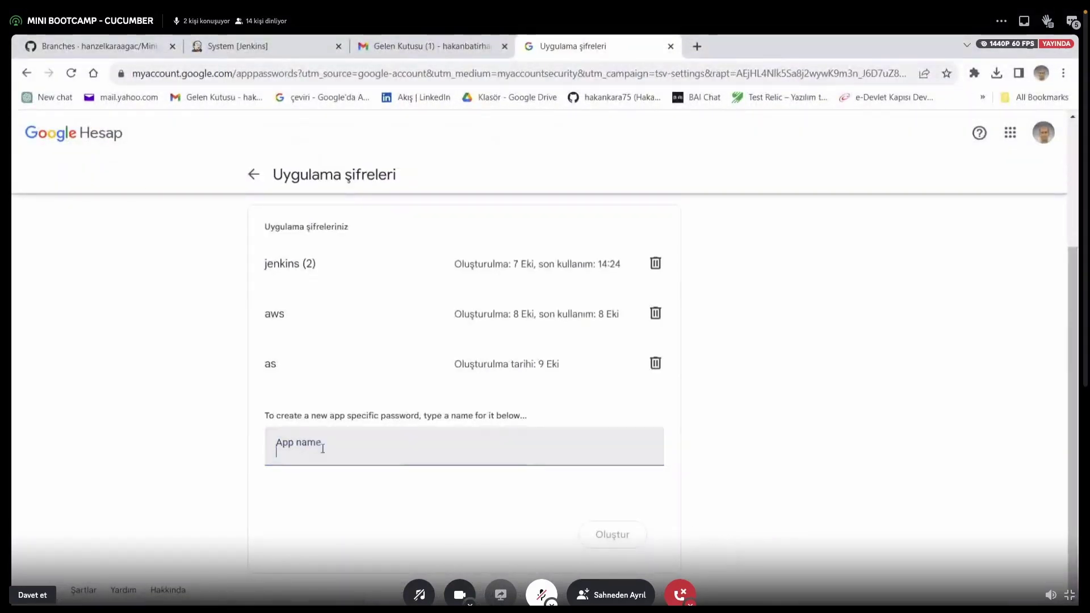
pyautogui.hotkey('ctrl', '+')
pyautogui.hotkey('ctrl', '-')
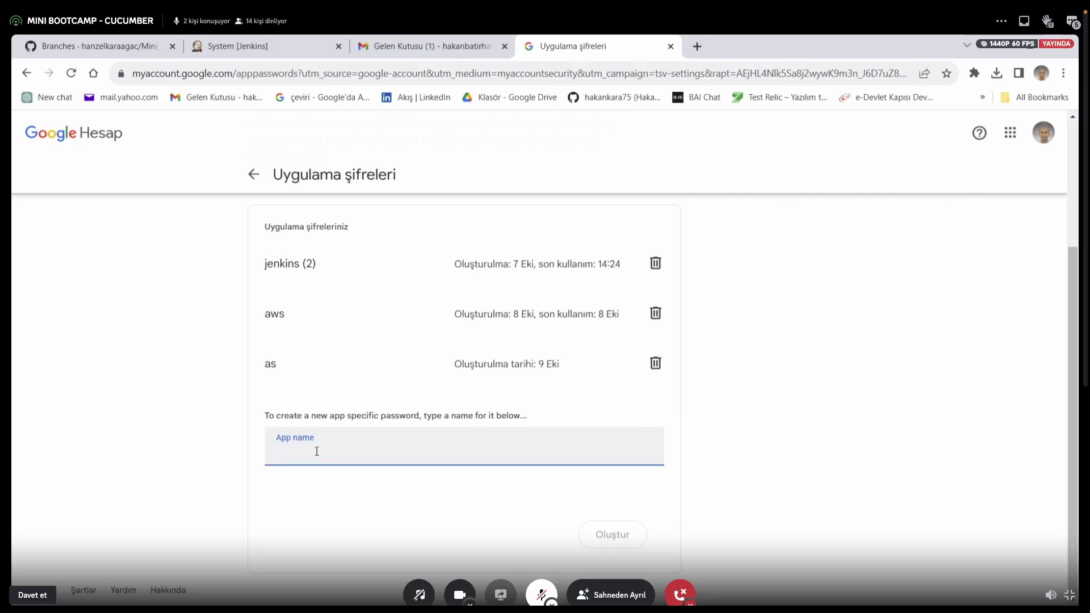
pyautogui.write('hakan')
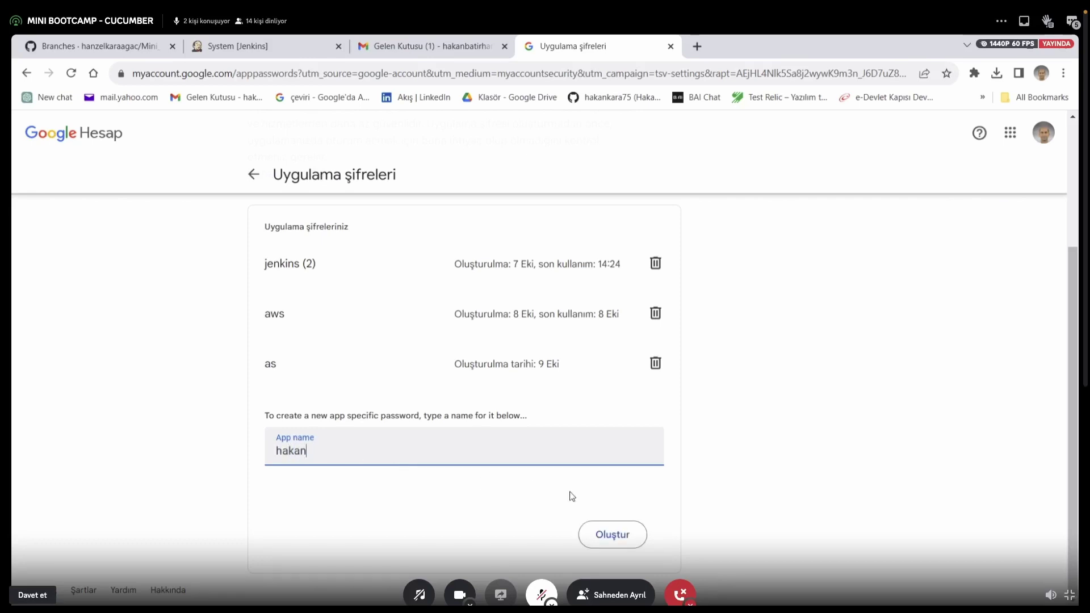
pyautogui.click(588, 535)
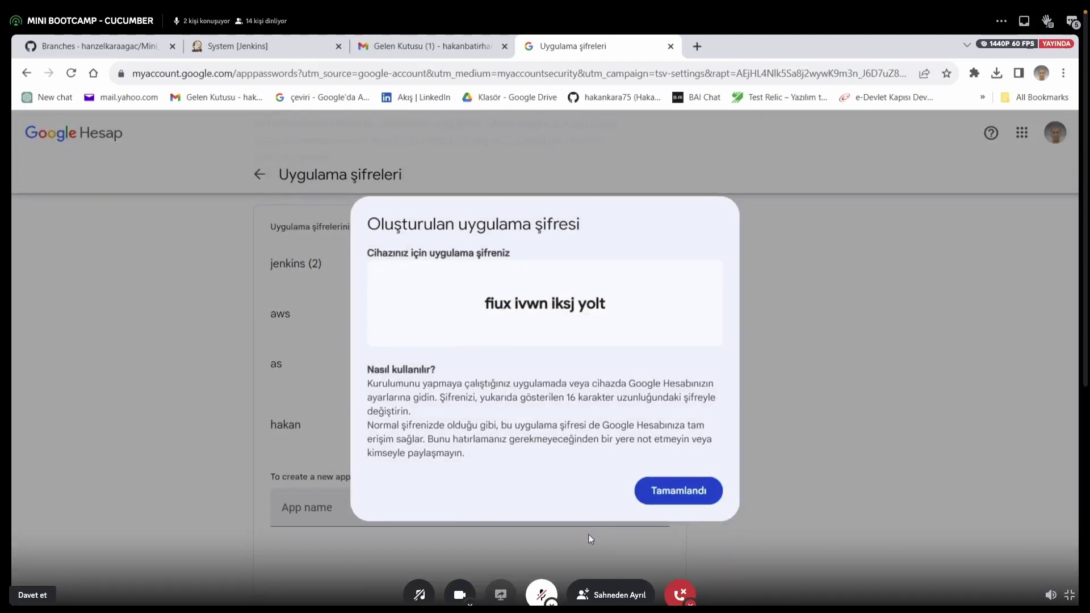
pyautogui.moveTo(482, 301); pyautogui.dragTo(607, 304)
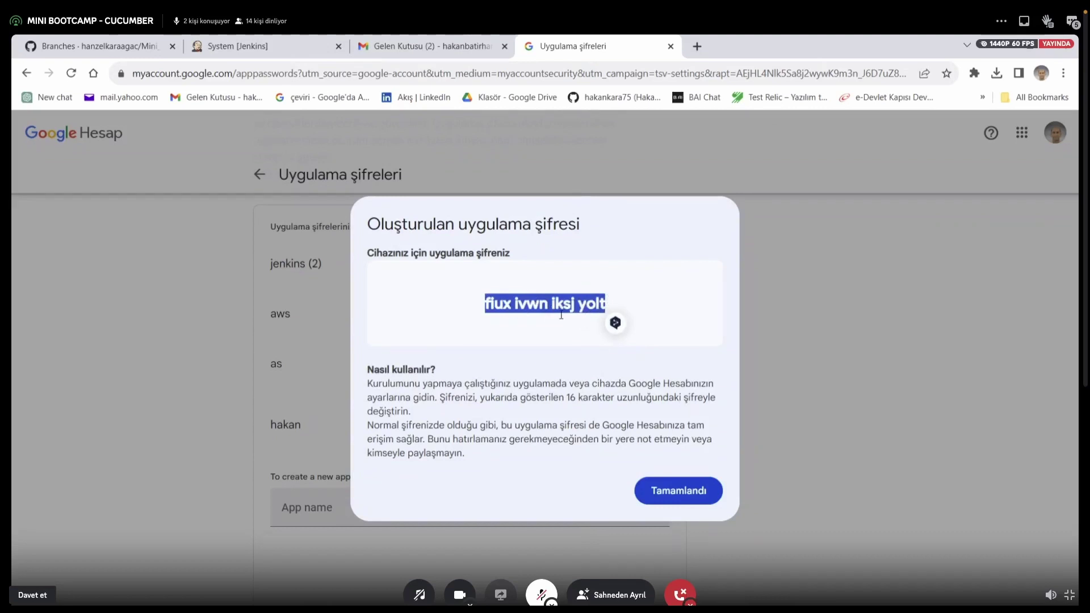
pyautogui.click(239, 46)
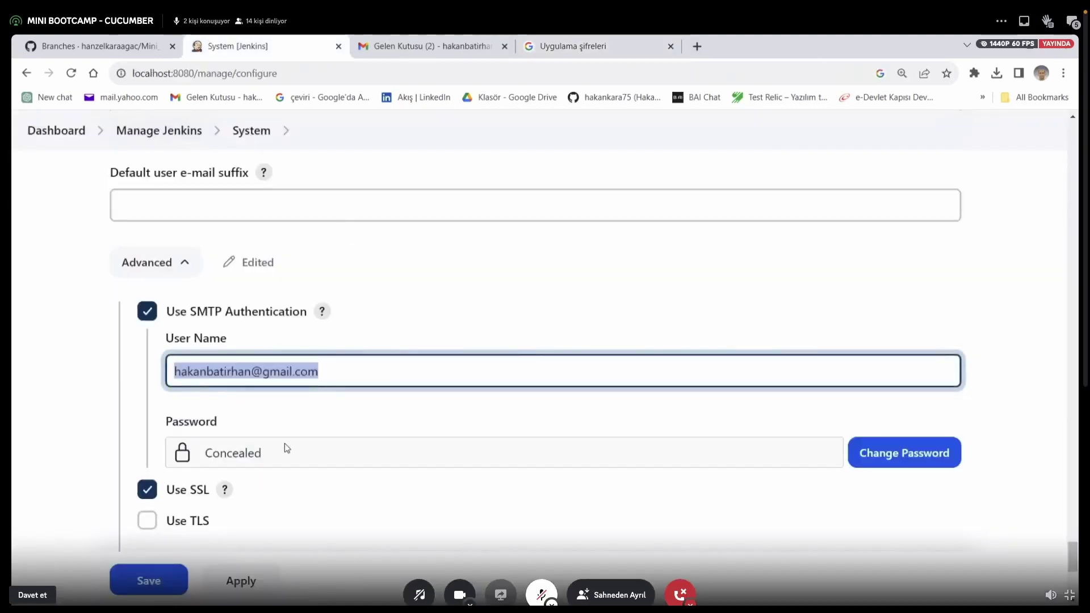
# Scroll down to the SMTP settings showing SSL on, TLS off, port 465 and charset UTF-8.
pyautogui.scroll(-2, 284, 445)
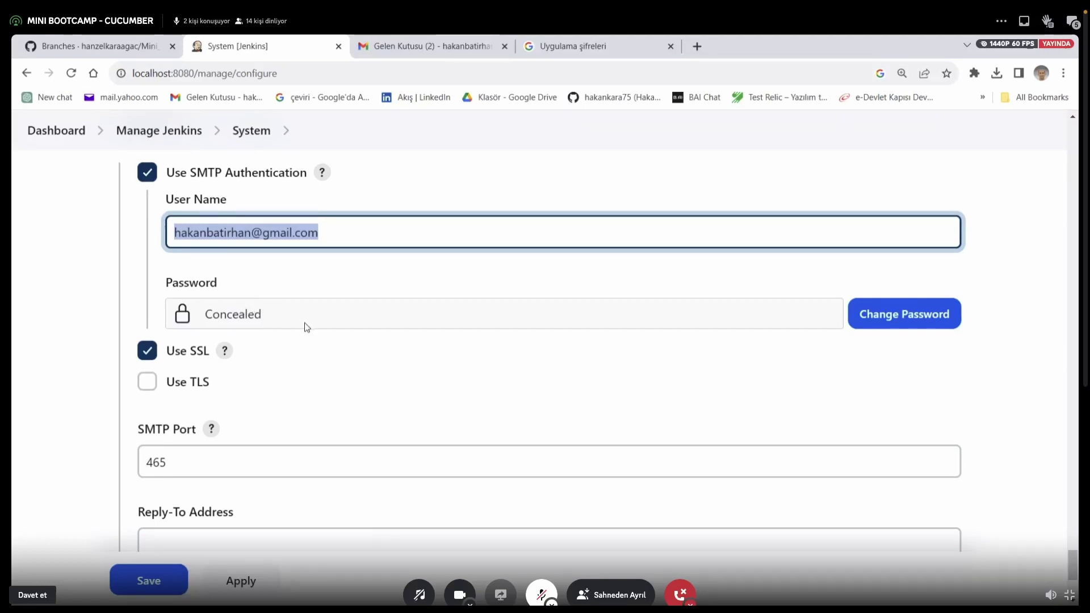
pyautogui.scroll(-1, 307, 328)
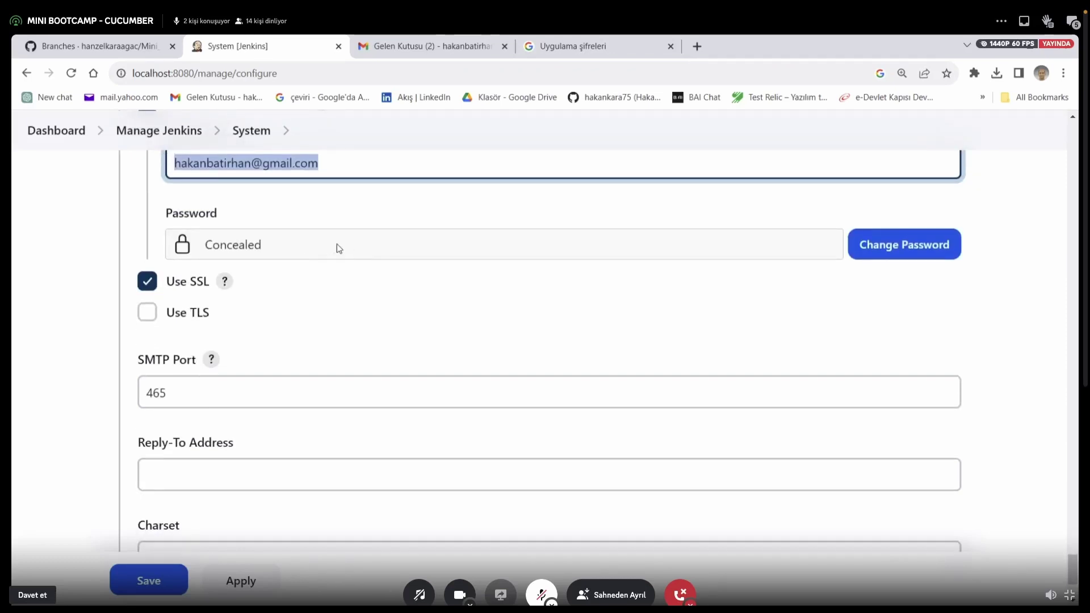
pyautogui.scroll(-1, 286, 253)
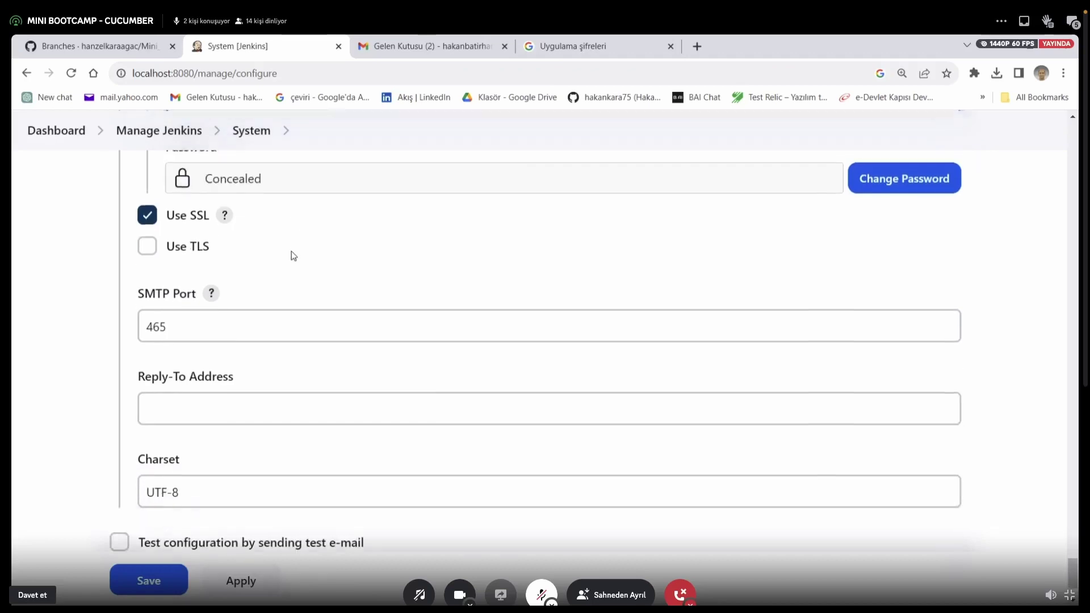
pyautogui.scroll(-2, 315, 270)
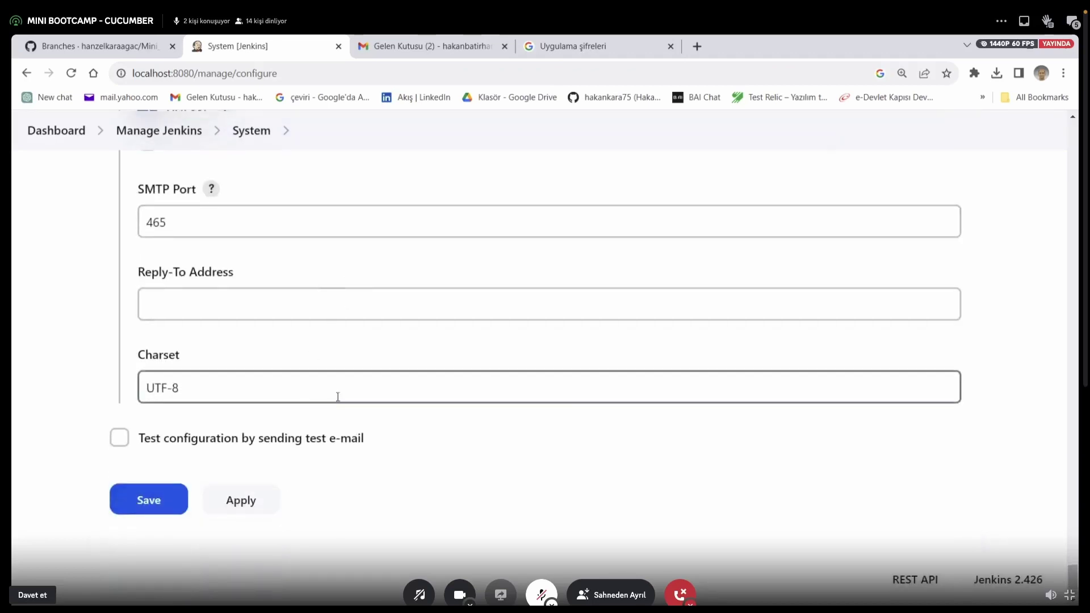
# Send a test e-mail to the saved Gmail address, confirm 'Email was successfully sent', then head to Dashboard.
pyautogui.click(119, 439)
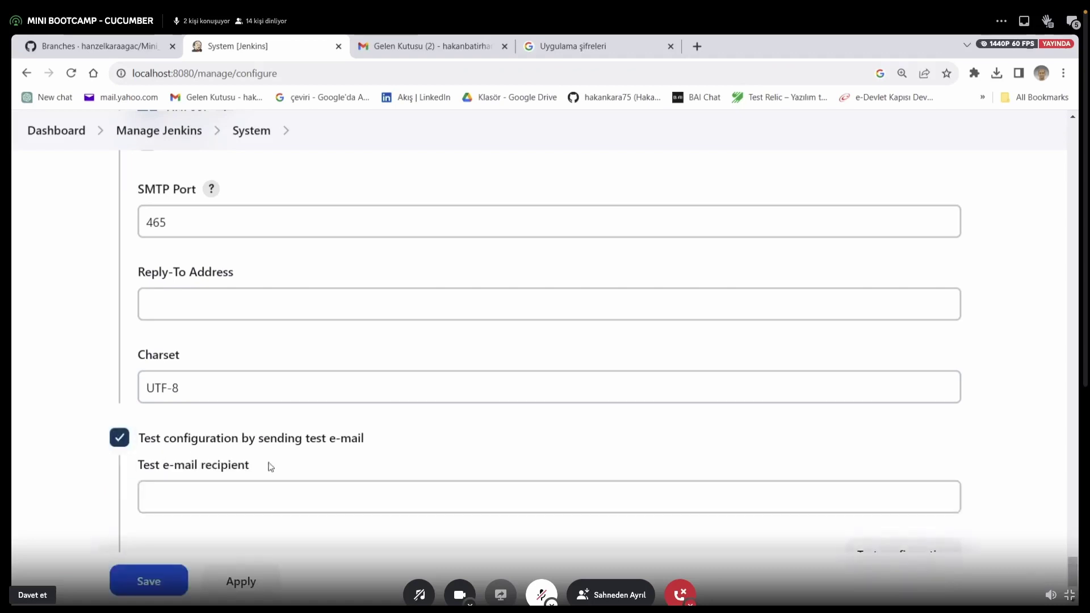
pyautogui.click(256, 502)
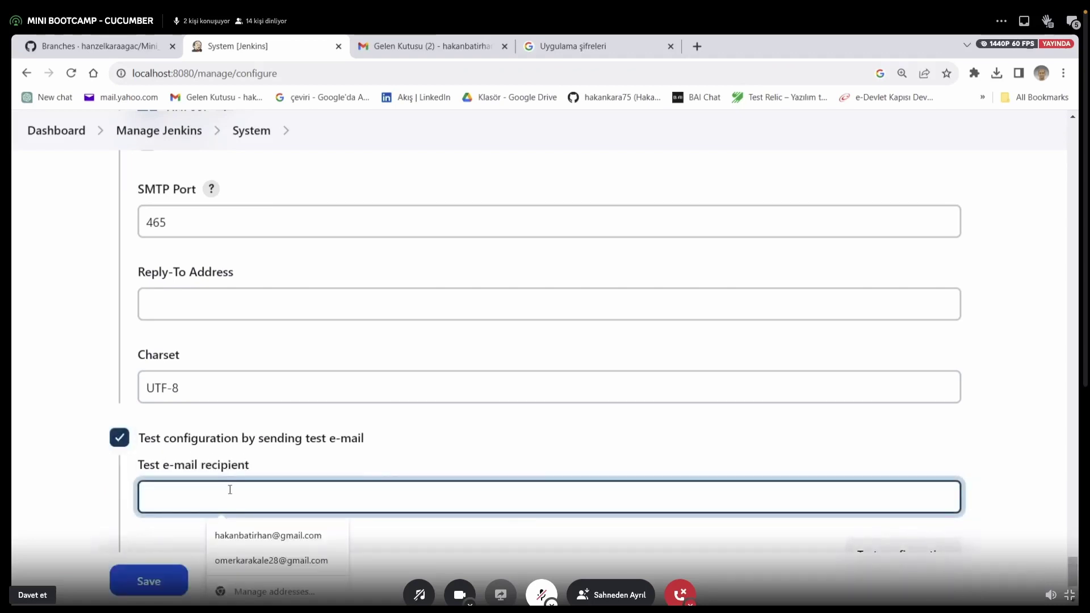
pyautogui.click(272, 535)
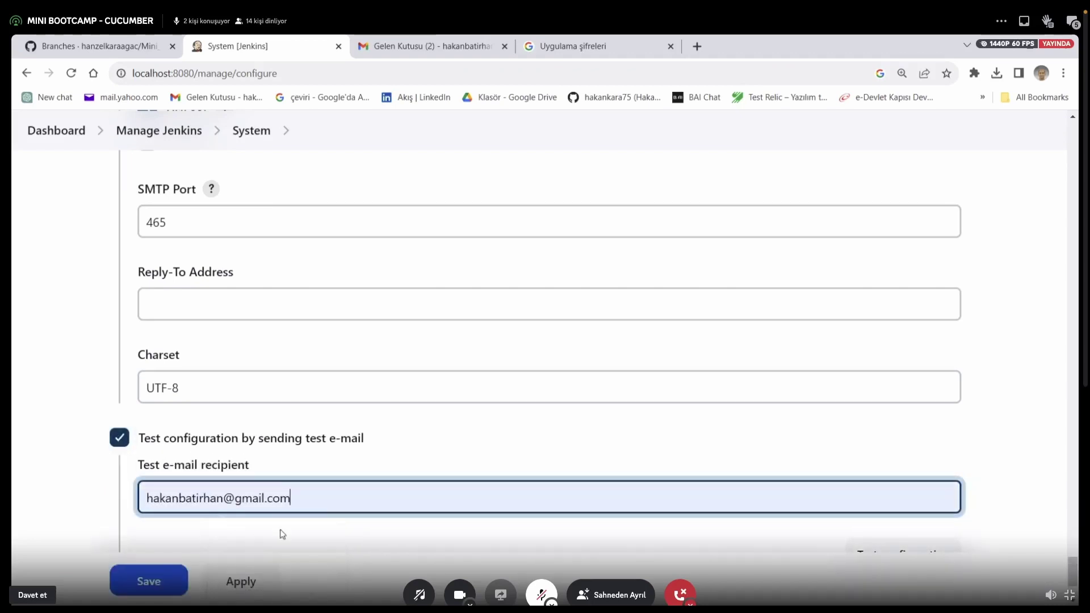
pyautogui.click(289, 502)
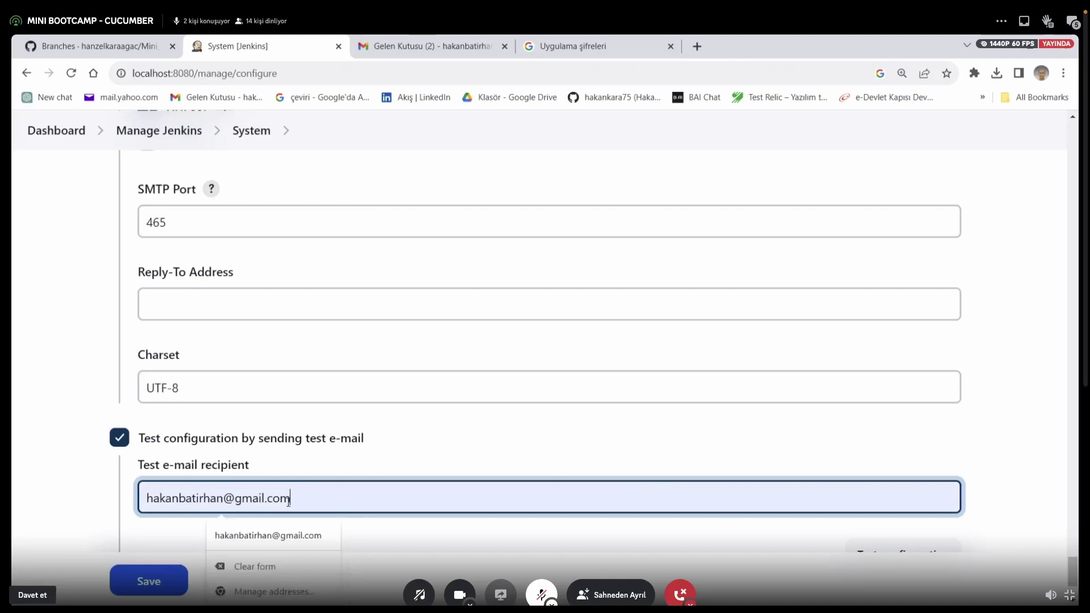
pyautogui.click(173, 452)
pyautogui.scroll(-3, 664, 477)
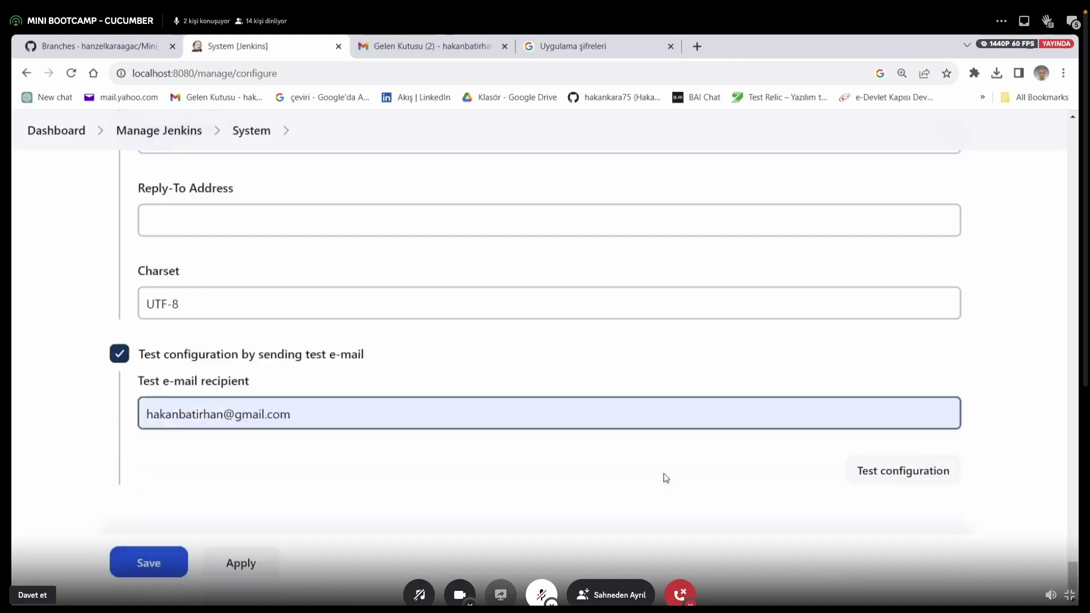
pyautogui.click(904, 419)
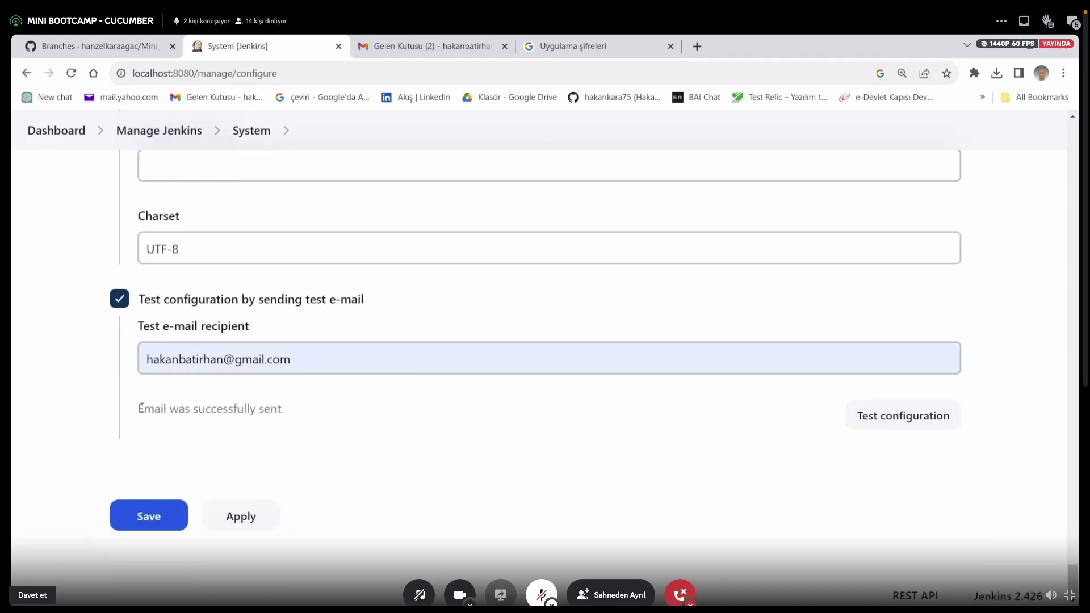
pyautogui.tripleClick(157, 408)
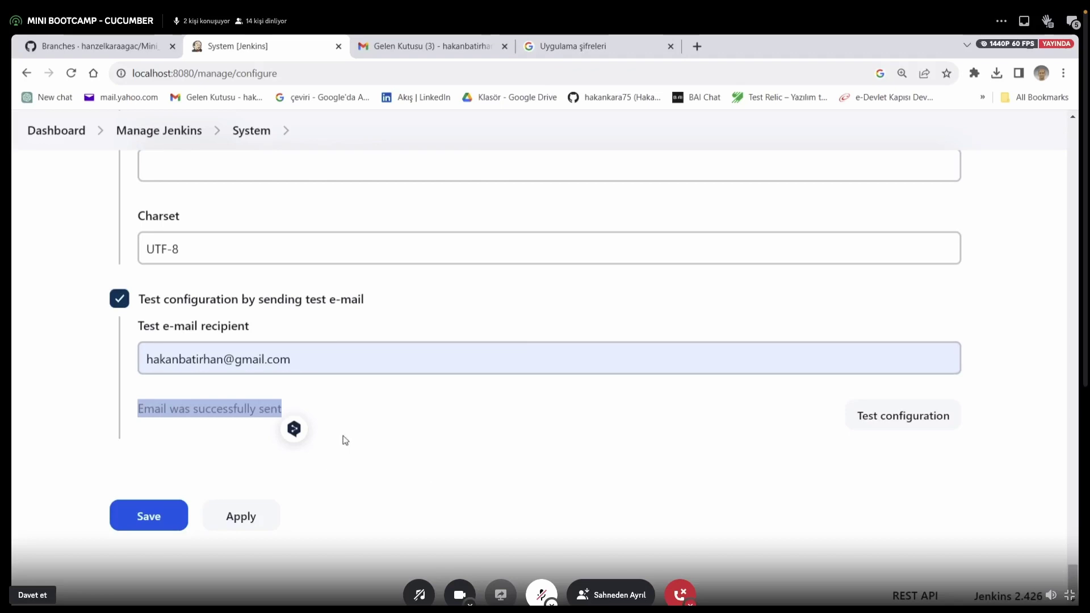
pyautogui.click(72, 134)
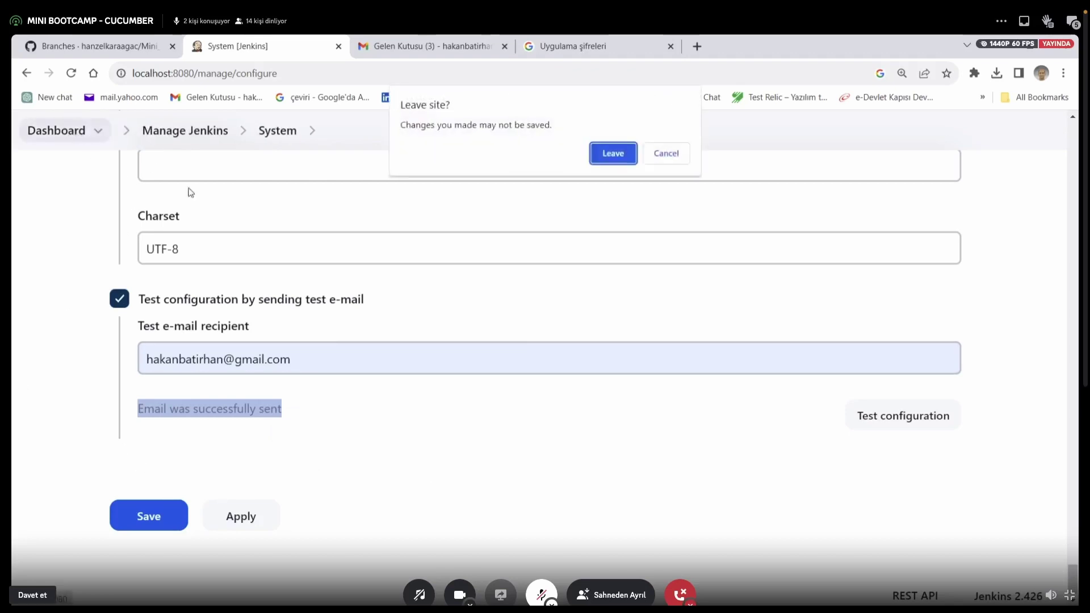
# Leave the configuration page without saving and look at the Cucumber job page.
pyautogui.click(613, 153)
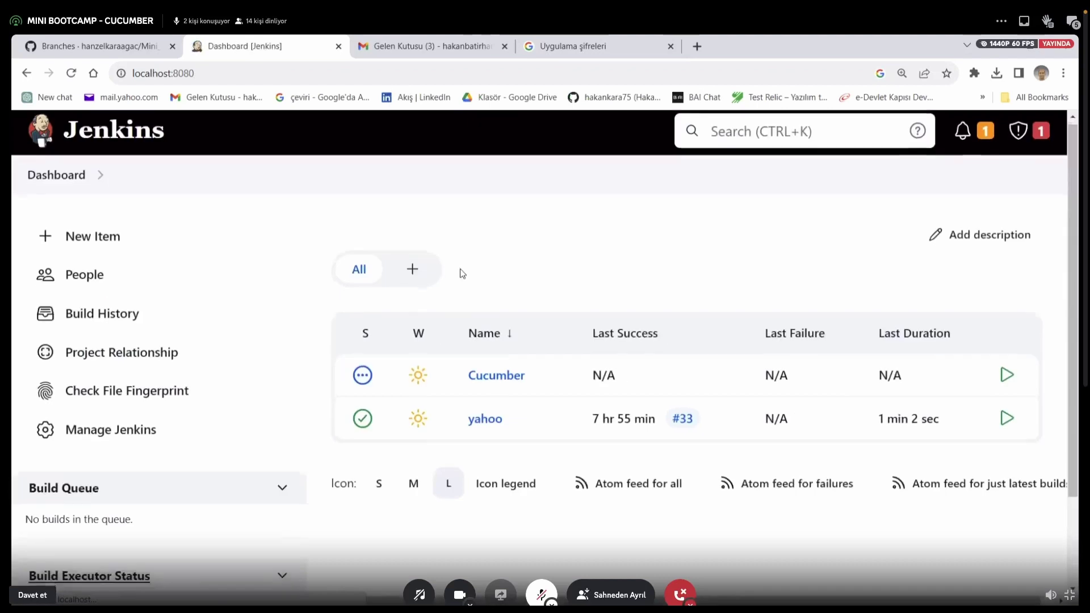
pyautogui.scroll(-1, 471, 295)
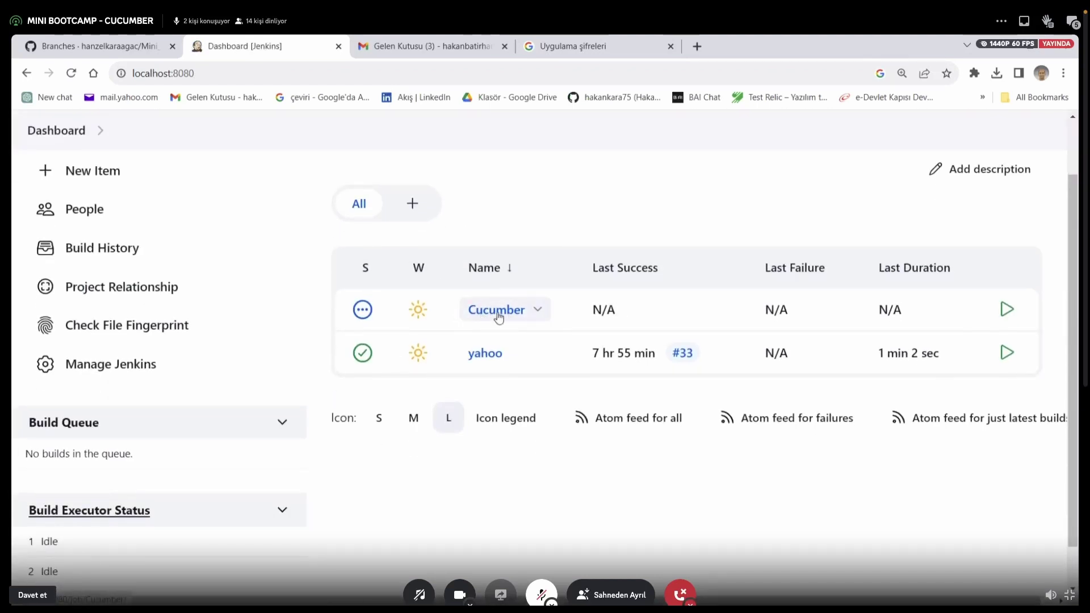
pyautogui.click(496, 311)
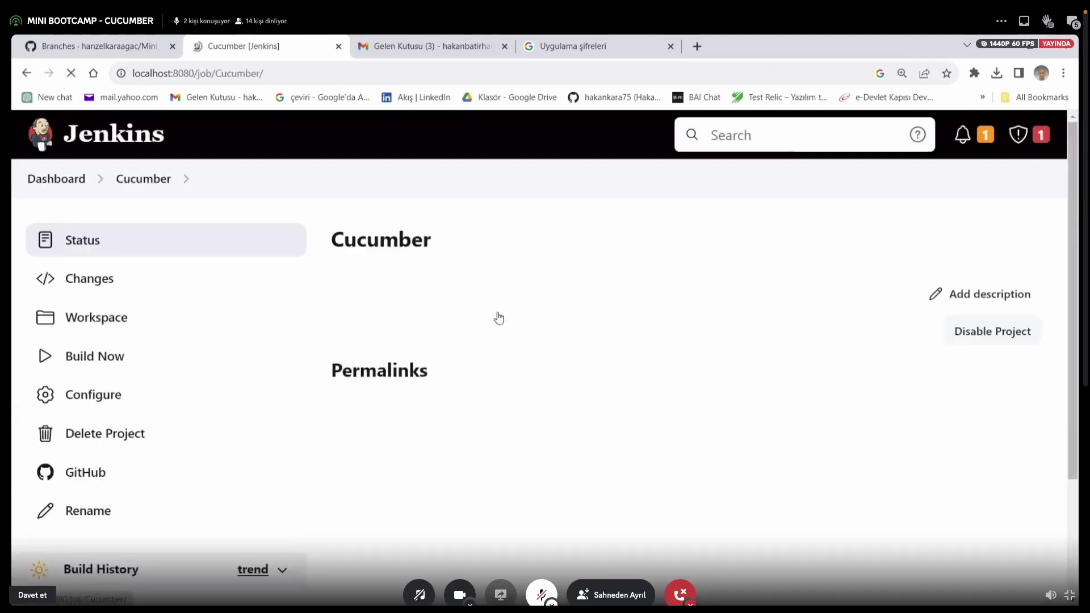
pyautogui.scroll(-3, 499, 316)
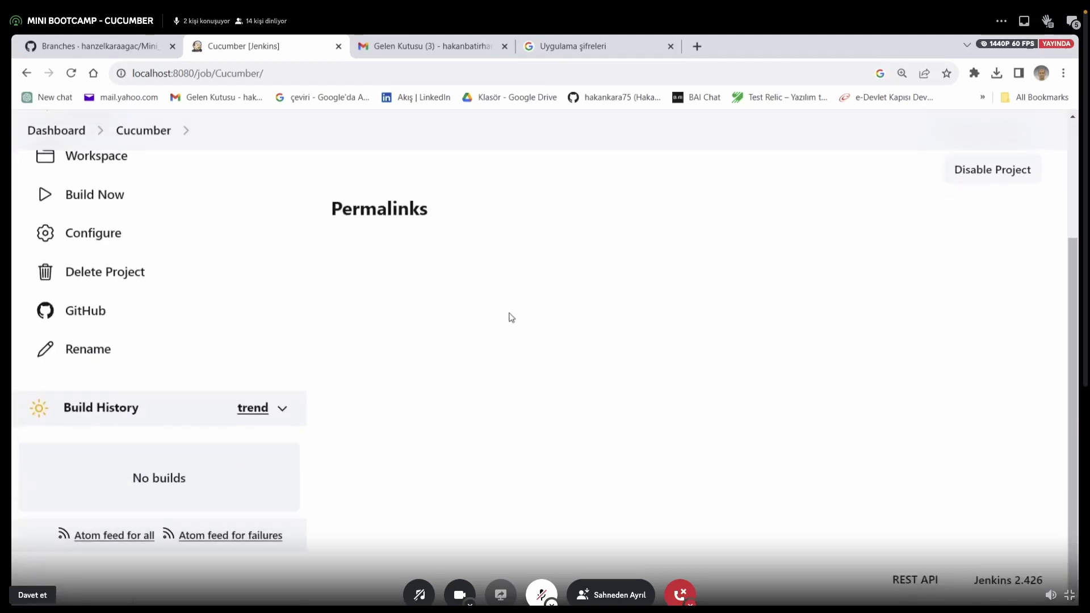
# Return to the dashboard and open the yahoo job, showing last successful build #33.
pyautogui.click(28, 75)
pyautogui.scroll(-1, 495, 332)
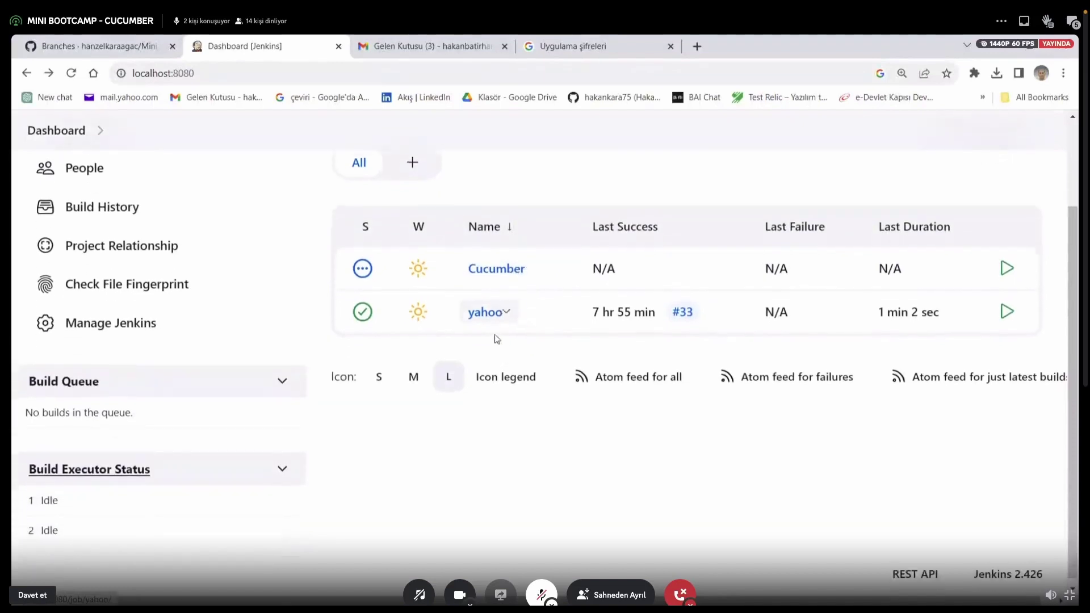
pyautogui.click(485, 310)
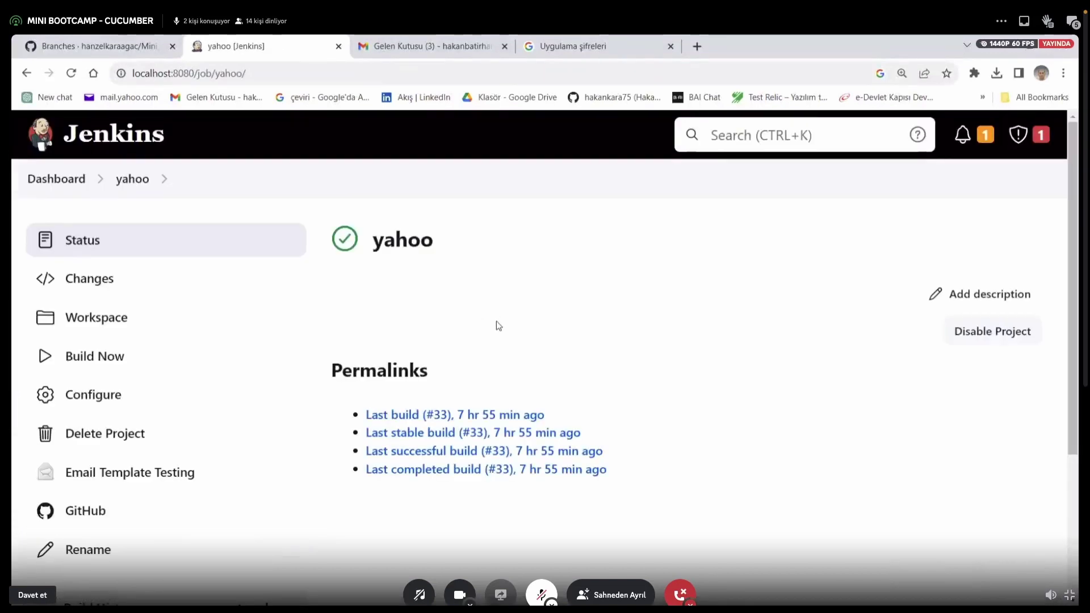
pyautogui.scroll(-4, 495, 317)
pyautogui.scroll(4, 503, 319)
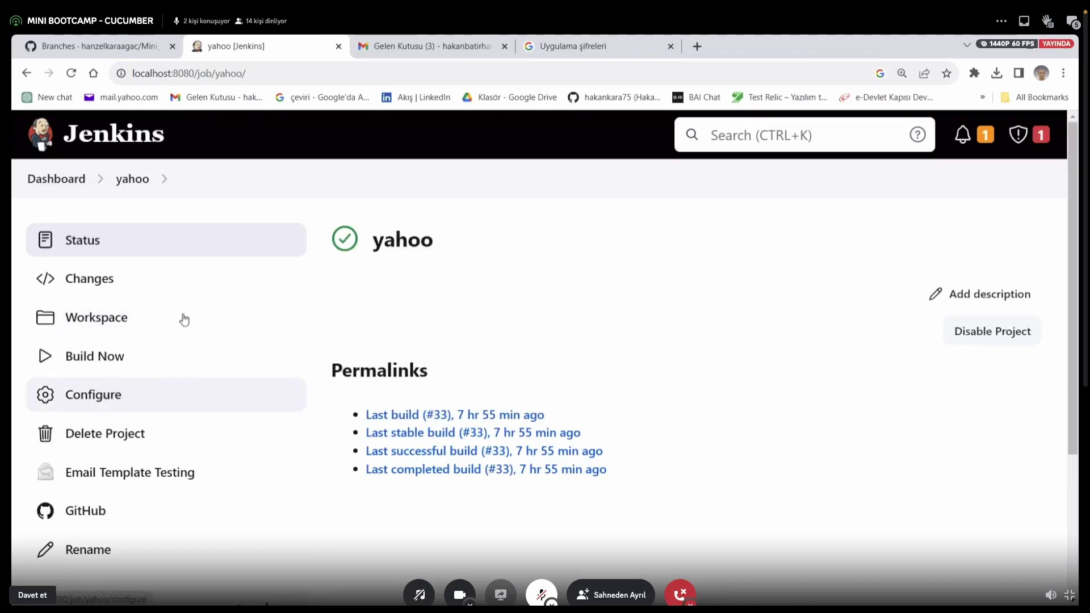
# Open the yahoo job's configuration, scroll through it, then go back to the yahoo job page.
pyautogui.click(88, 393)
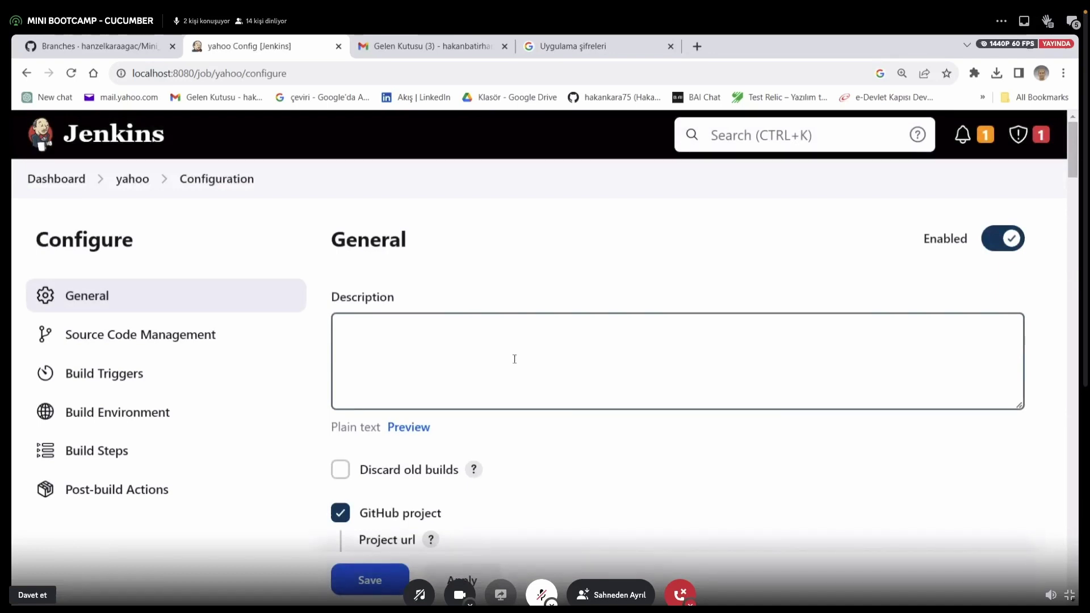
pyautogui.scroll(-2, 516, 362)
pyautogui.scroll(2, 495, 365)
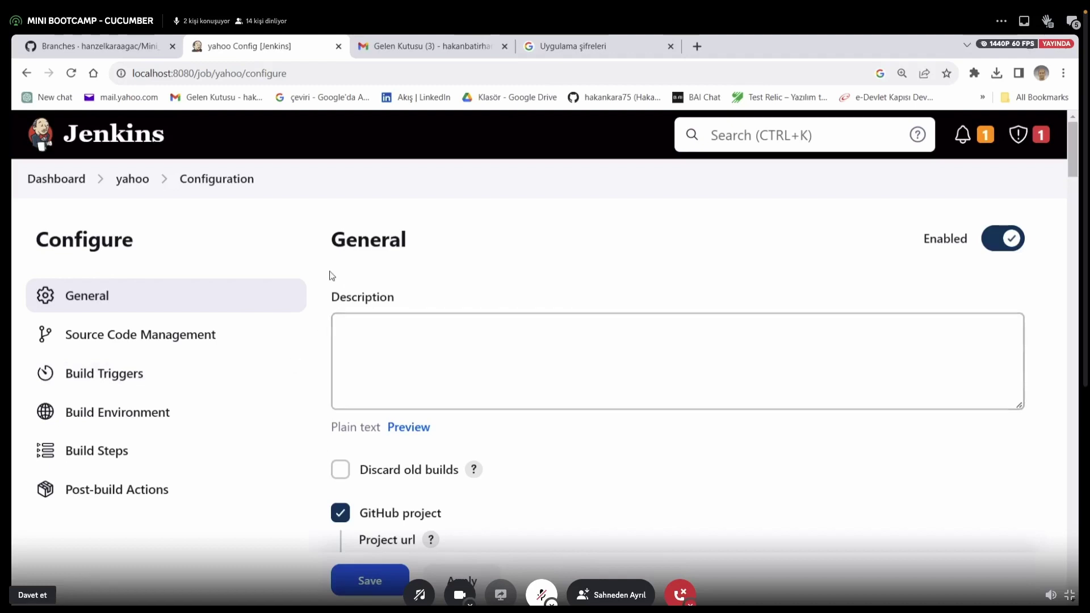
pyautogui.scroll(-1, 345, 287)
pyautogui.scroll(-2, 344, 287)
pyautogui.scroll(-1, 325, 298)
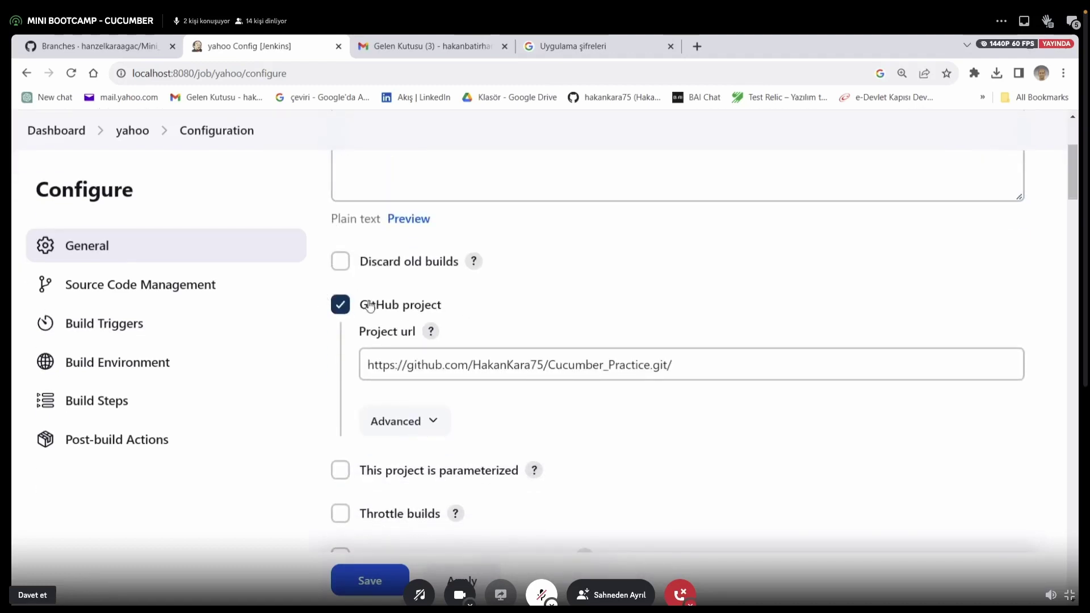
pyautogui.scroll(4, 275, 311)
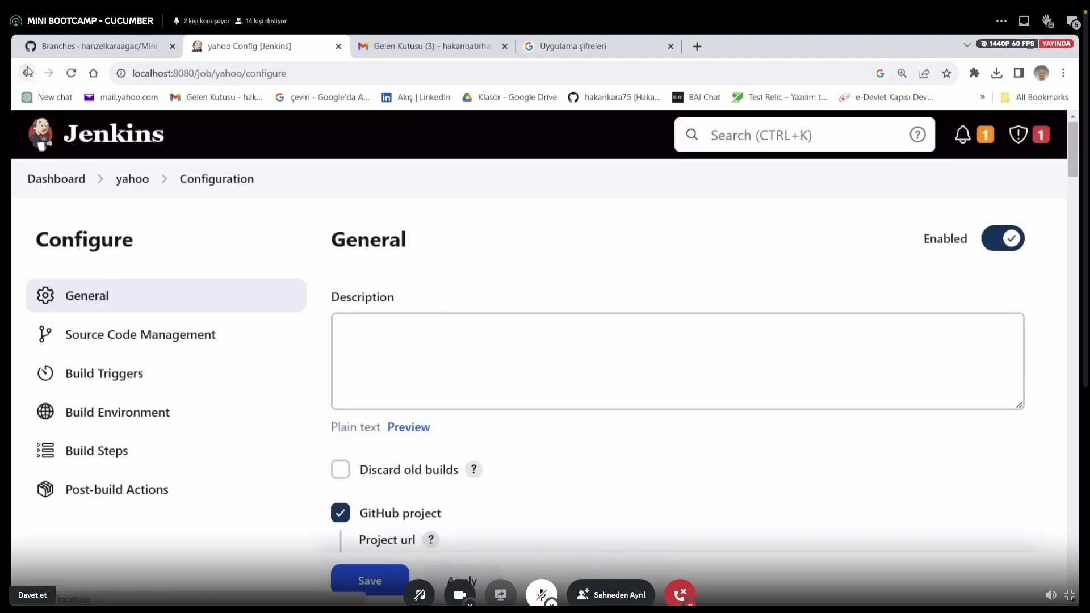
pyautogui.click(26, 73)
pyautogui.click(27, 73)
pyautogui.moveTo(486, 305)
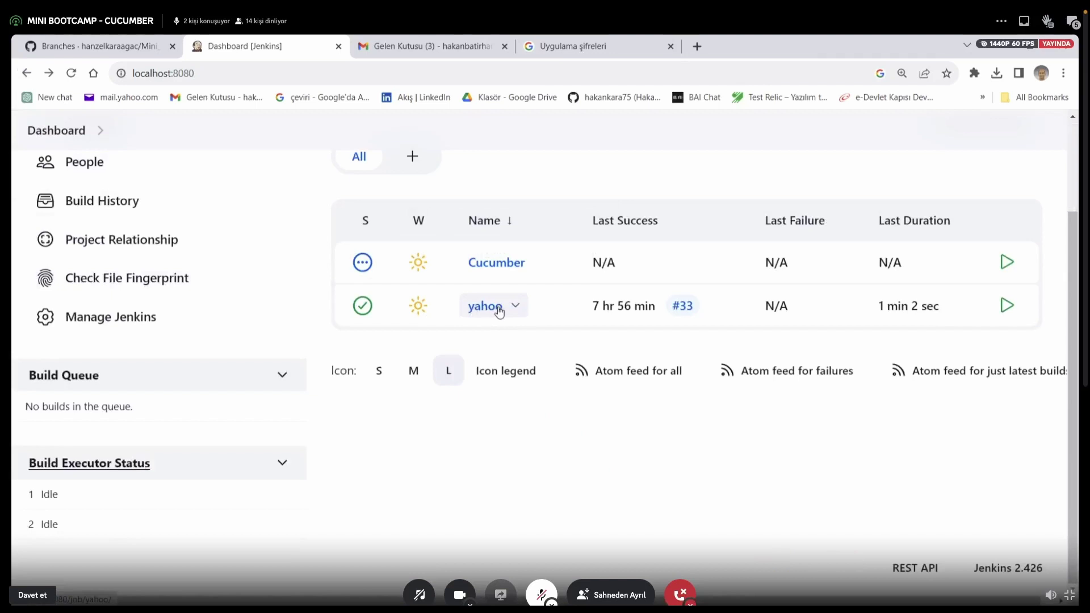
pyautogui.click(491, 309)
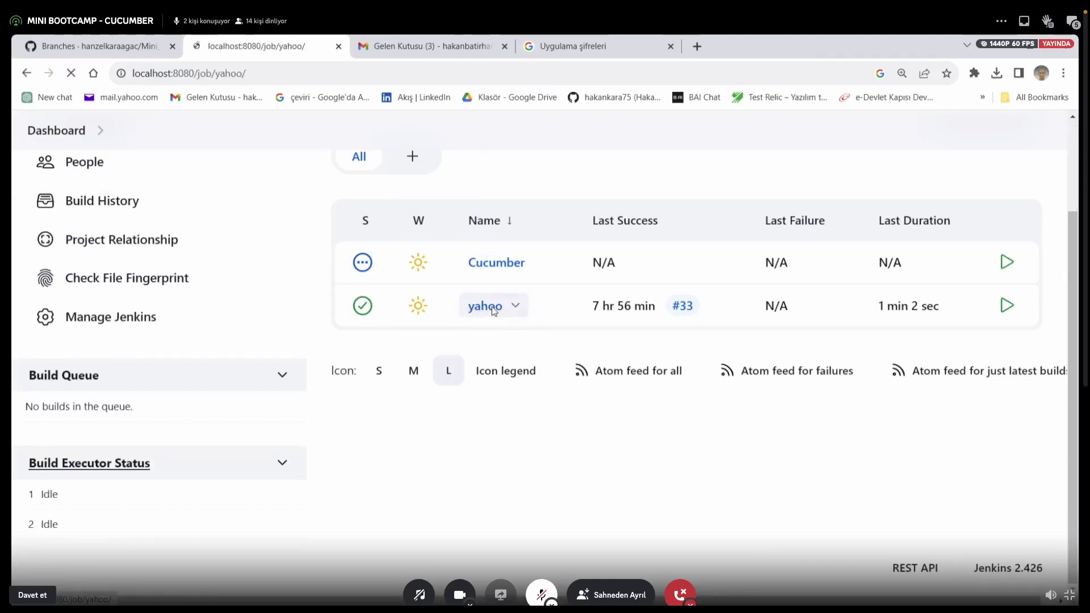
# Reopen the yahoo configuration and examine the GitHub project URL field.
pyautogui.click(97, 400)
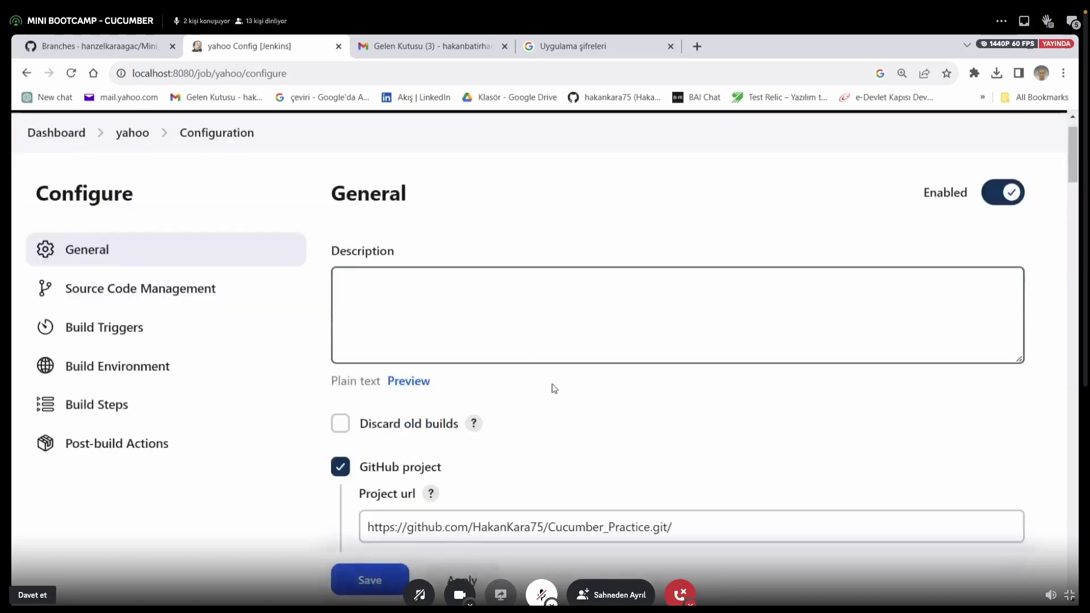
pyautogui.scroll(-3, 549, 386)
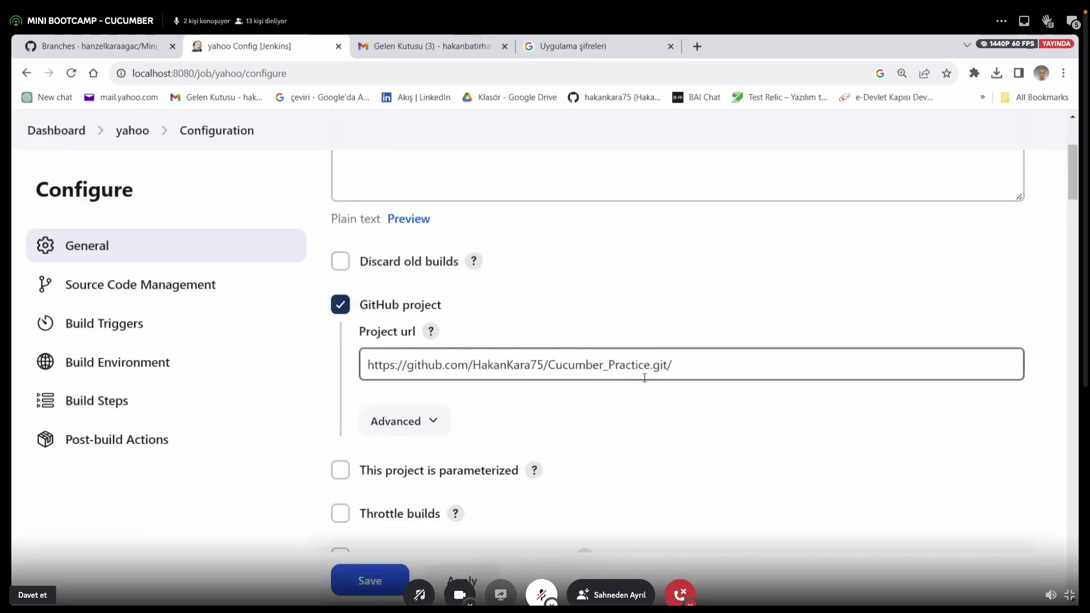
pyautogui.click(698, 374)
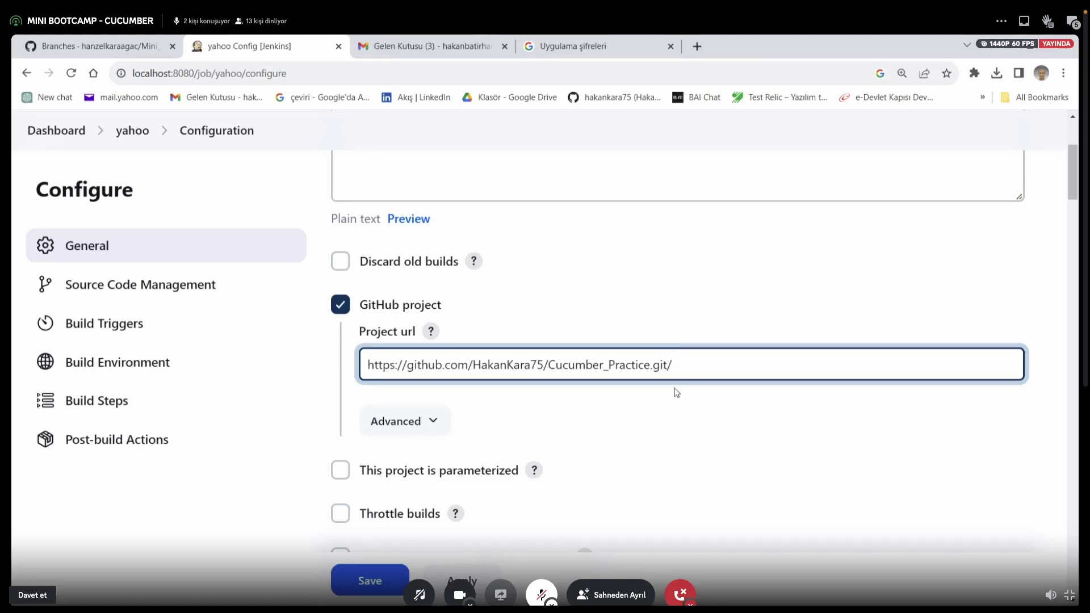
pyautogui.scroll(-1, 544, 350)
pyautogui.scroll(-5, 556, 352)
pyautogui.scroll(4, 565, 350)
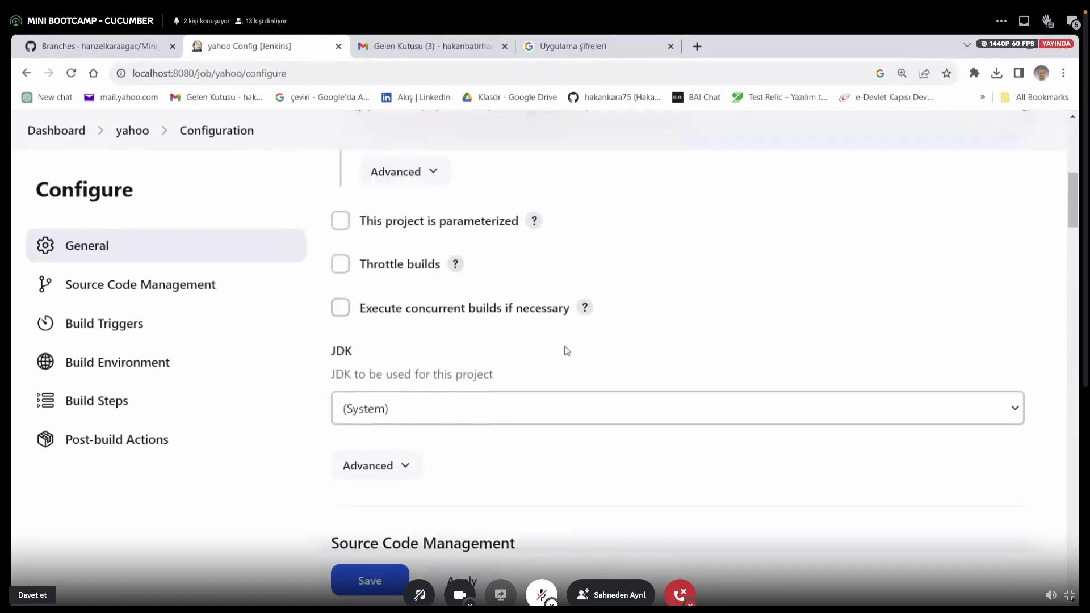
pyautogui.click(721, 302)
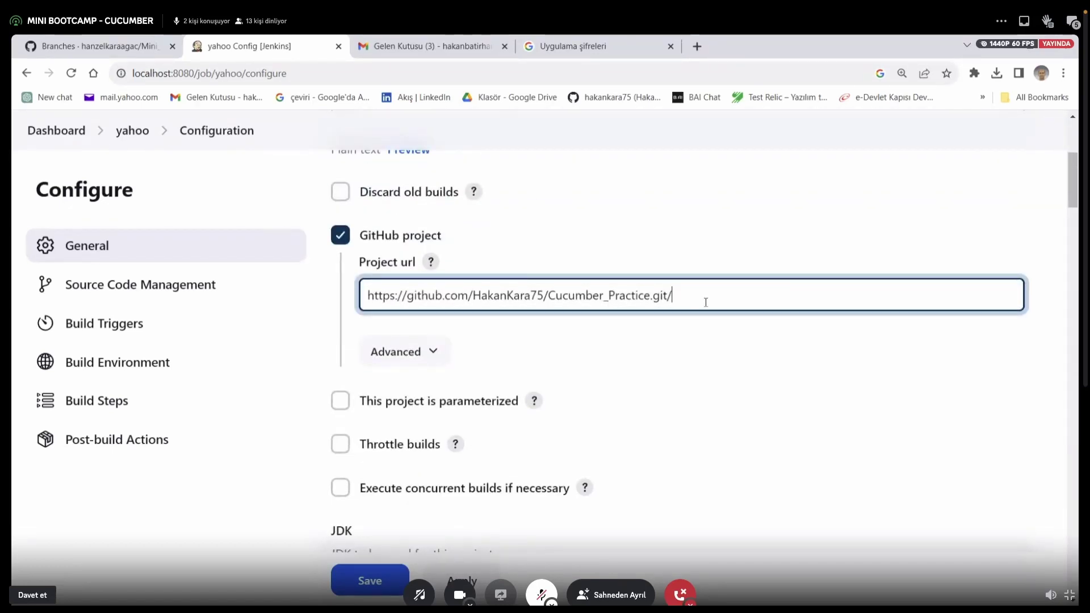
# Review the Git repository URL and stored credentials under Source Code Management.
pyautogui.scroll(-1, 520, 299)
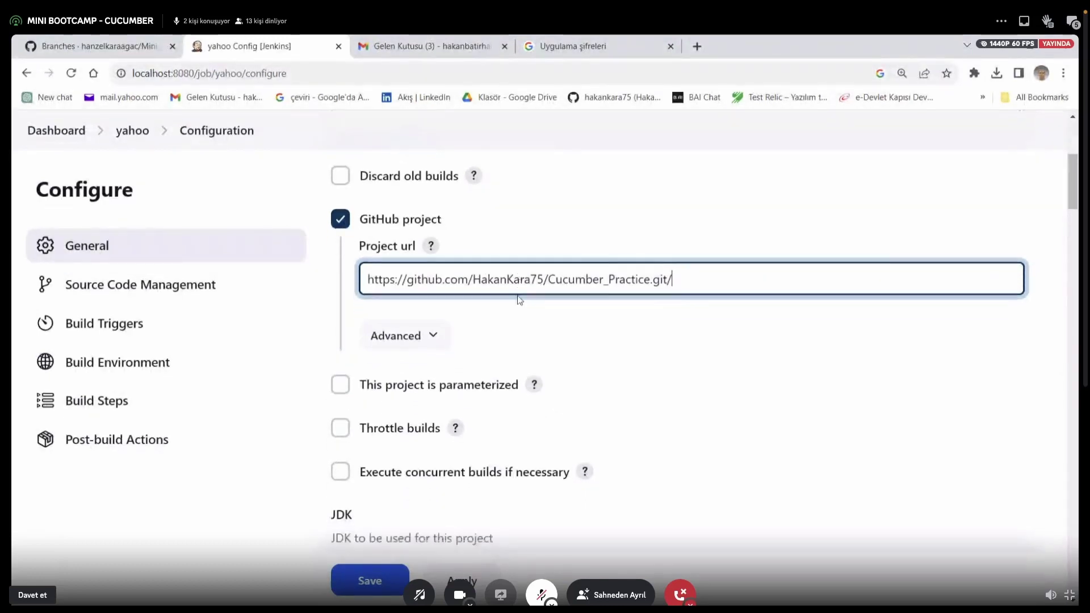
pyautogui.scroll(-2, 519, 300)
pyautogui.scroll(1, 700, 161)
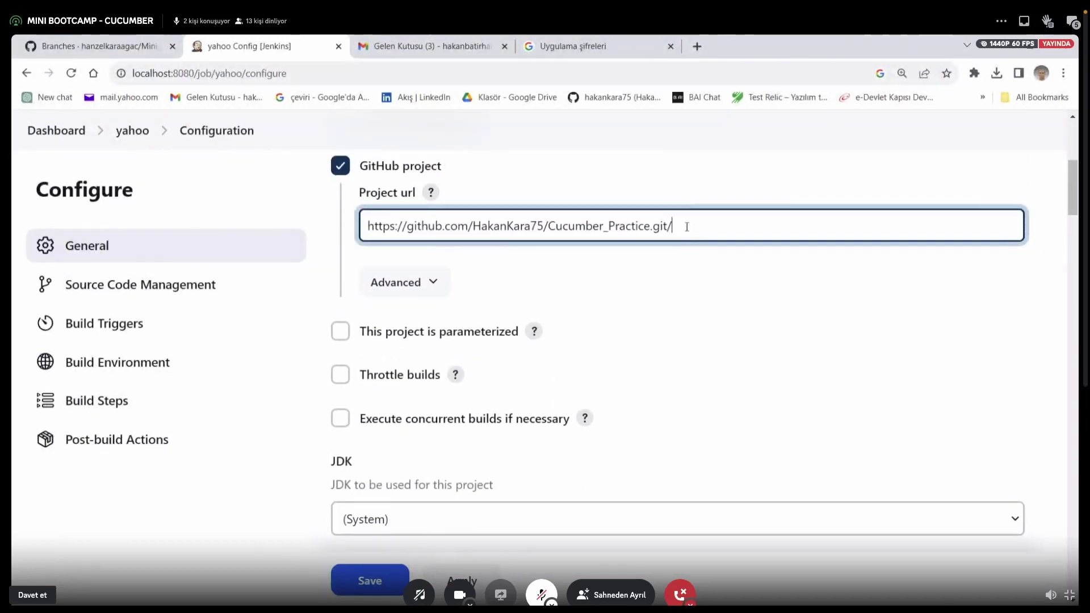
pyautogui.moveTo(687, 226); pyautogui.dragTo(367, 227)
pyautogui.scroll(-2, 508, 272)
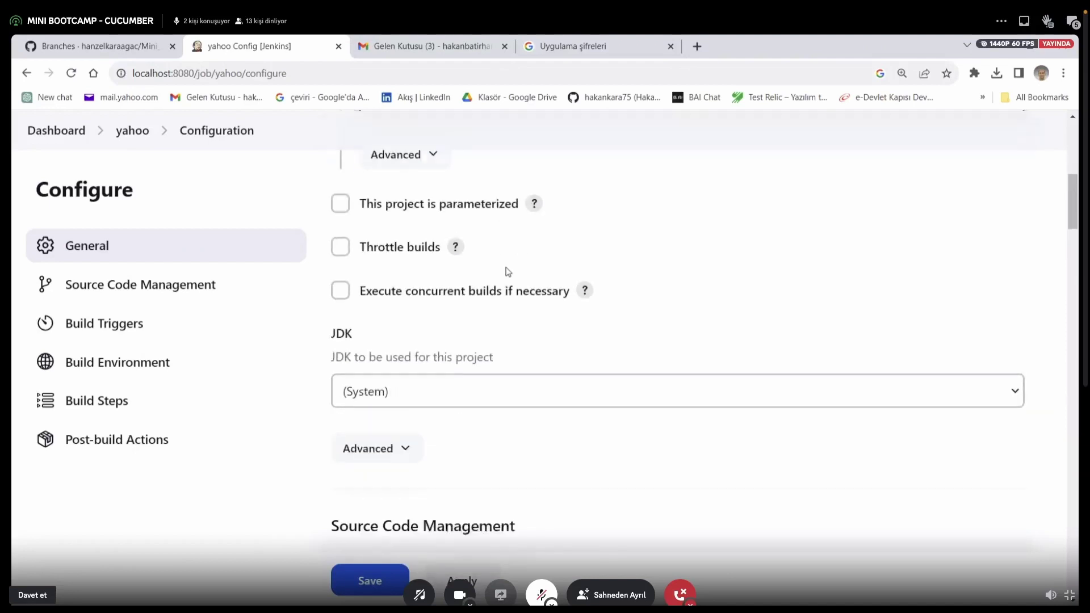
pyautogui.scroll(-4, 508, 275)
pyautogui.scroll(-1, 508, 278)
pyautogui.scroll(-2, 505, 281)
pyautogui.scroll(-2, 442, 227)
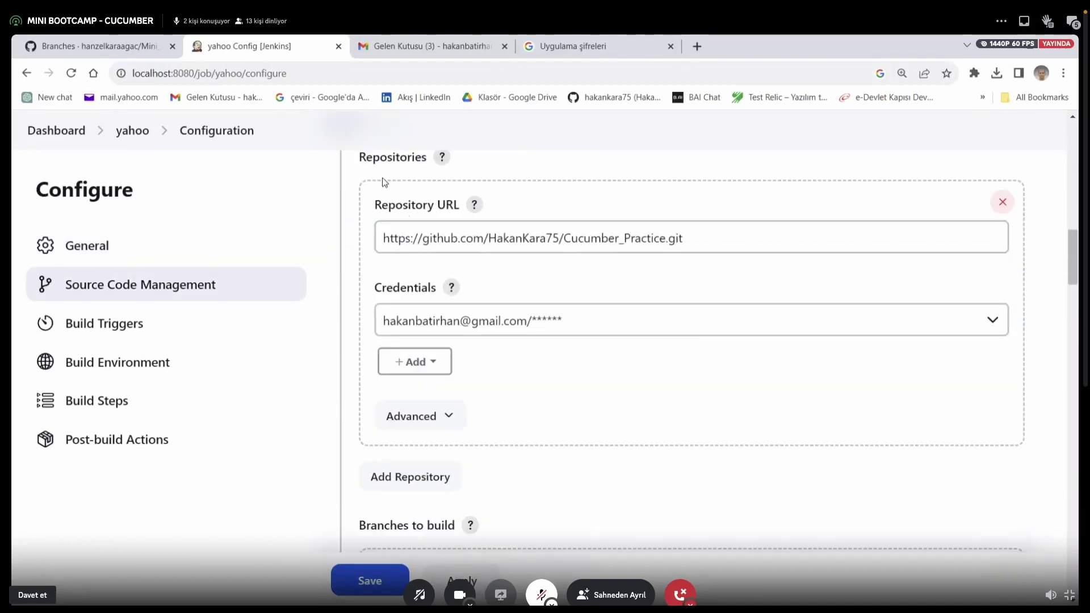
pyautogui.scroll(1, 375, 216)
pyautogui.scroll(1, 355, 269)
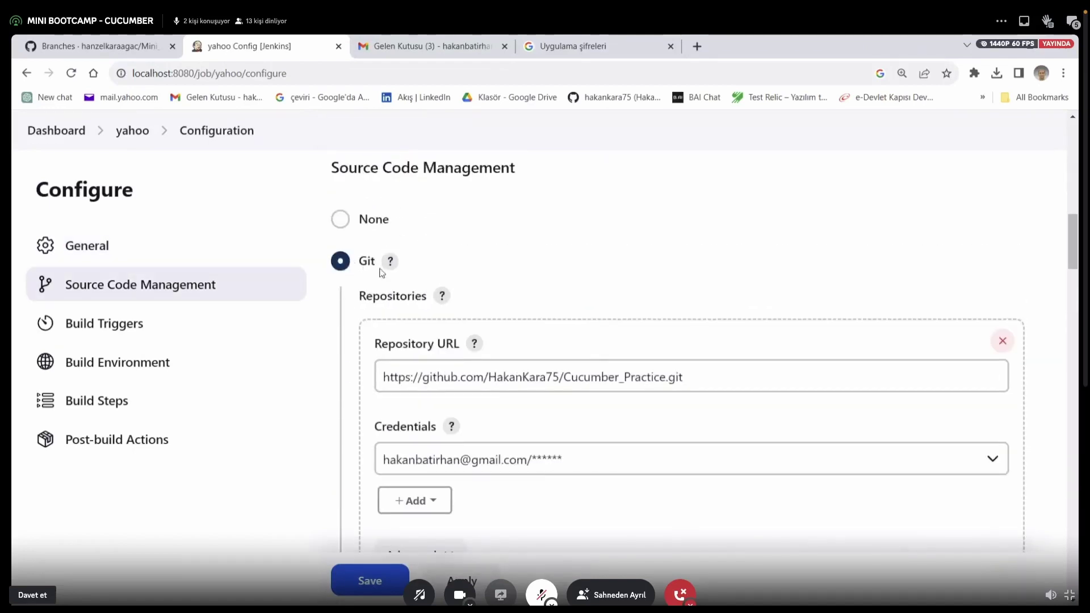
pyautogui.click(703, 378)
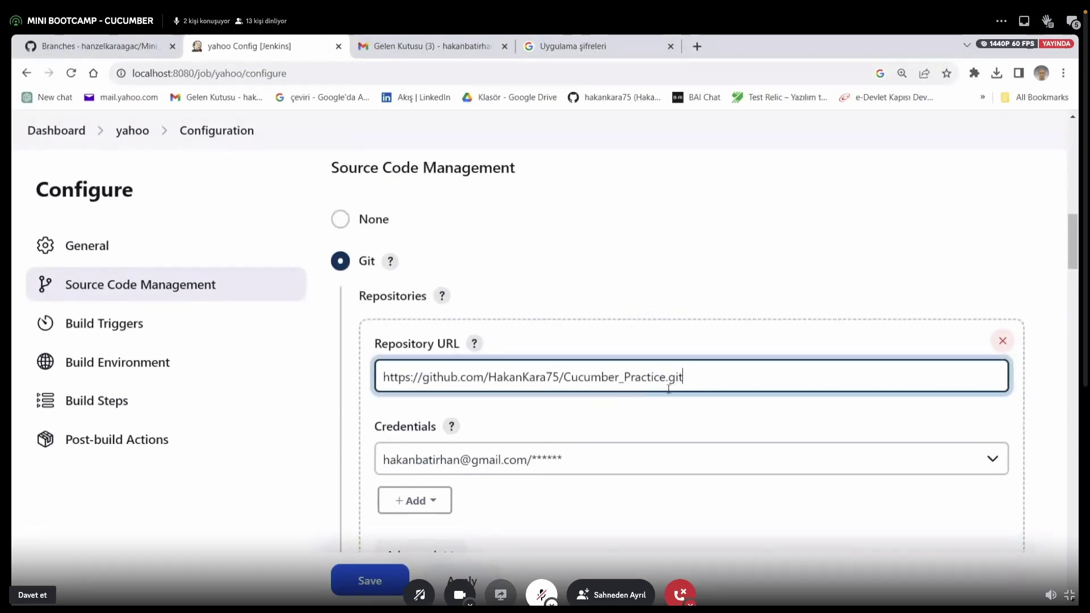
pyautogui.scroll(-1, 554, 441)
pyautogui.scroll(-1, 549, 435)
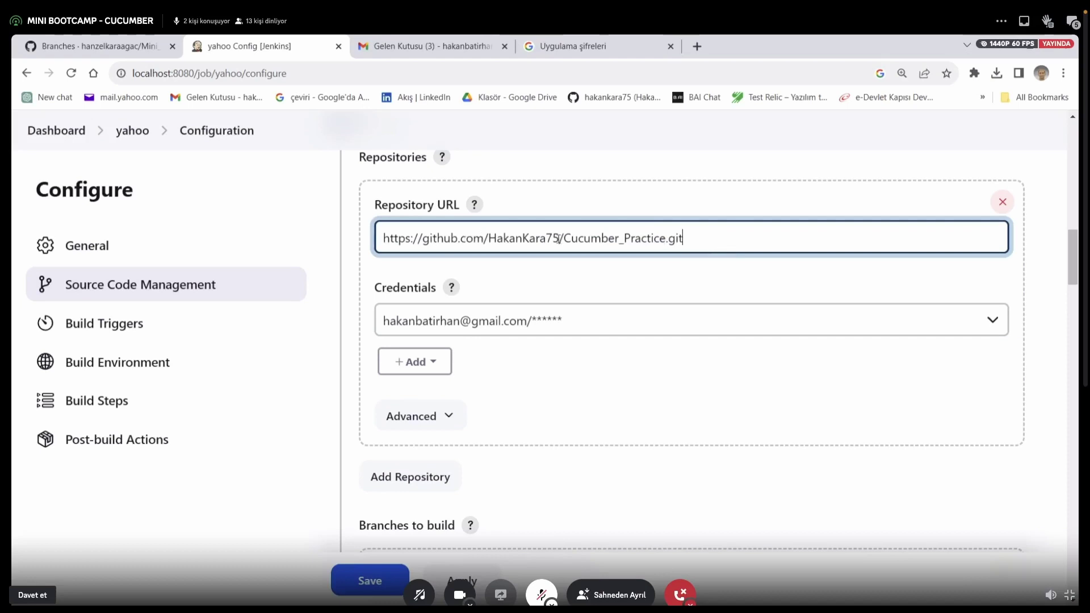
pyautogui.scroll(-2, 475, 277)
pyautogui.scroll(-3, 476, 277)
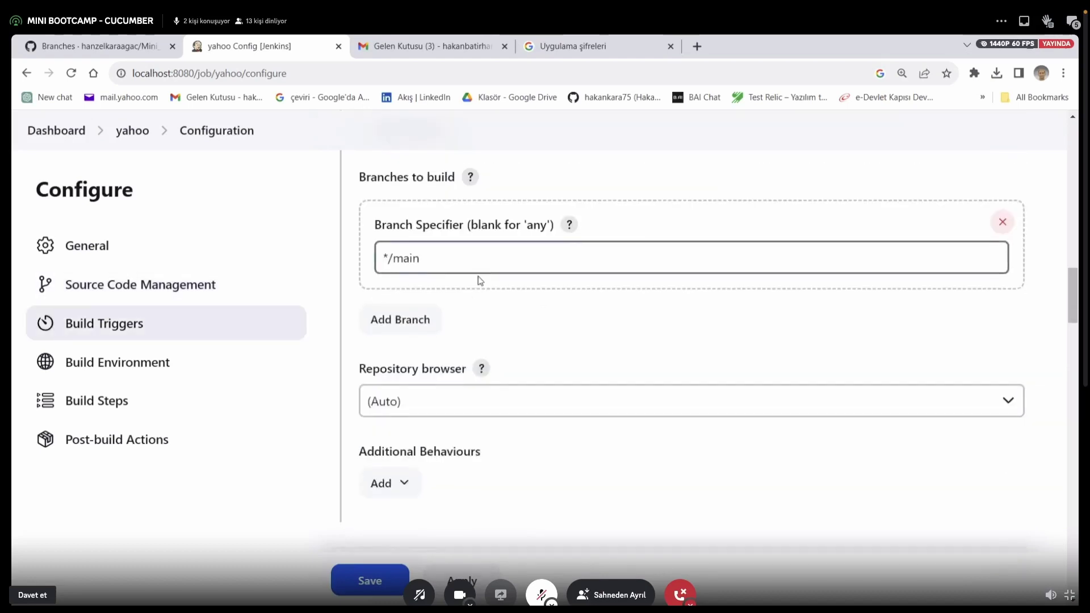
pyautogui.scroll(-3, 488, 283)
pyautogui.scroll(-3, 489, 284)
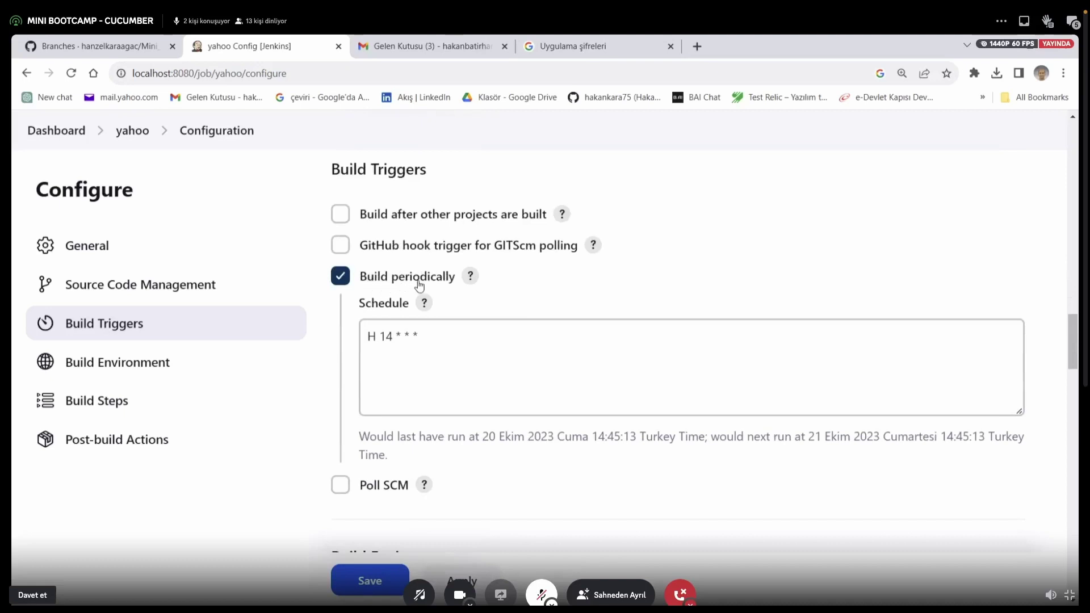
pyautogui.scroll(-1, 391, 281)
pyautogui.scroll(-4, 404, 295)
pyautogui.scroll(-2, 431, 307)
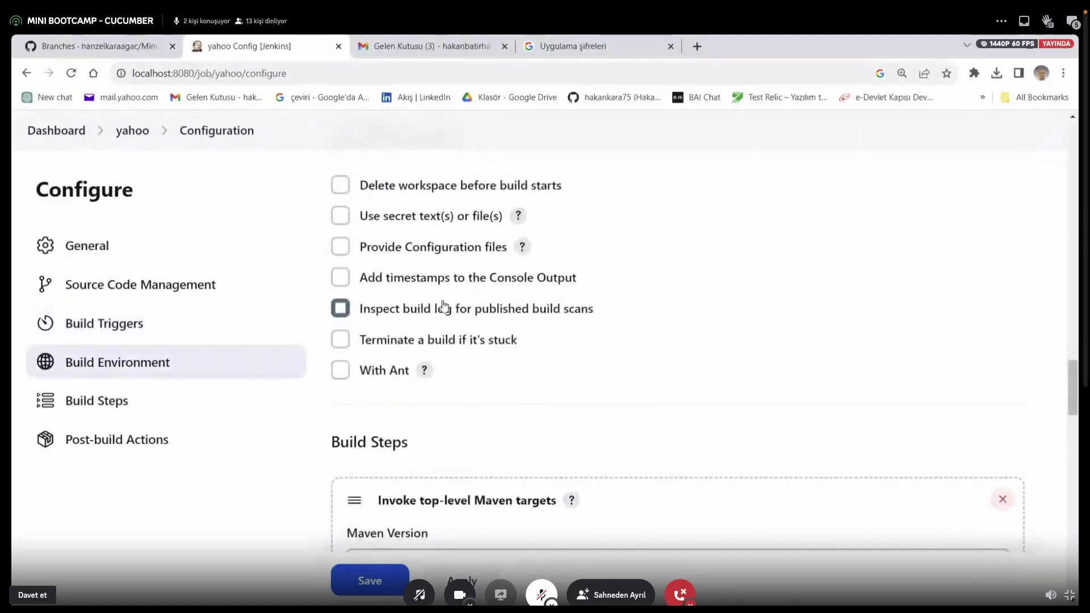
pyautogui.scroll(-3, 448, 312)
pyautogui.scroll(-1, 450, 316)
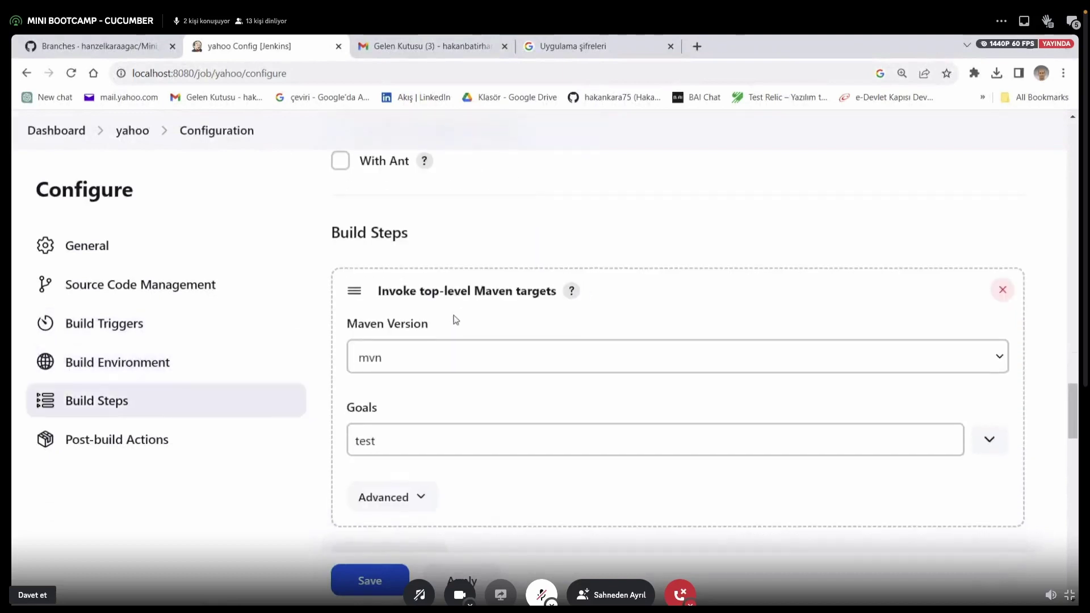
pyautogui.scroll(-3, 442, 310)
pyautogui.scroll(-2, 429, 297)
pyautogui.scroll(-4, 425, 270)
pyautogui.scroll(-3, 431, 307)
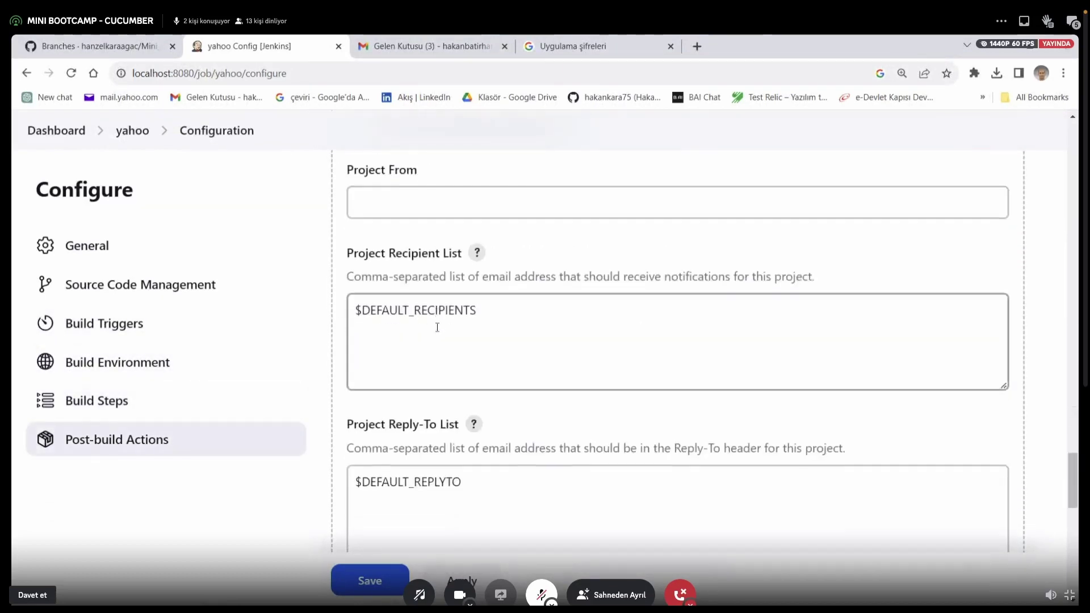
pyautogui.scroll(-2, 439, 331)
pyautogui.scroll(-3, 449, 338)
pyautogui.scroll(-2, 465, 318)
pyautogui.scroll(-4, 465, 340)
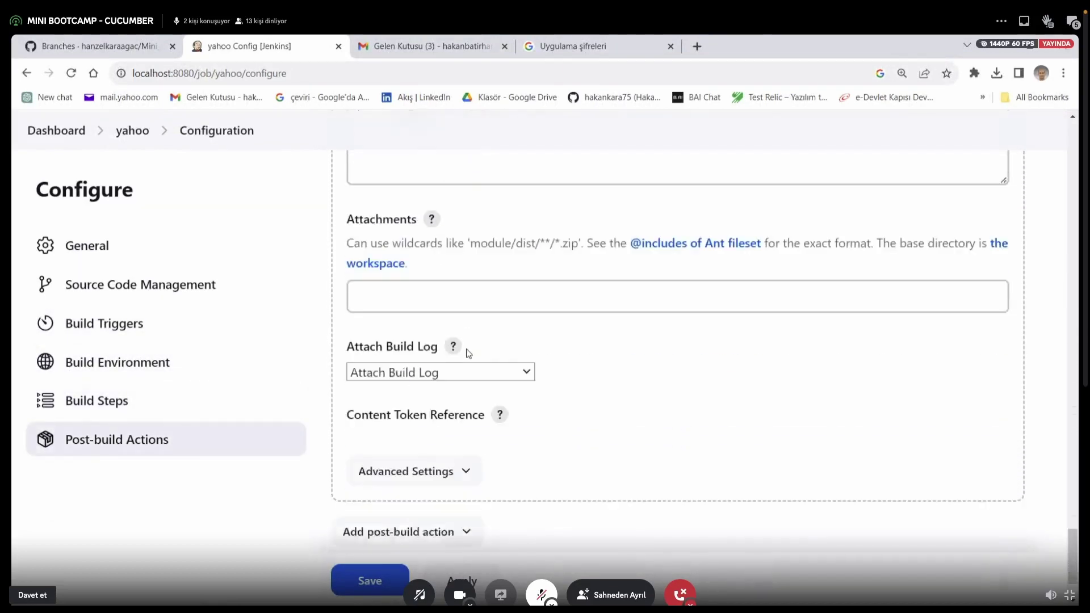
pyautogui.scroll(-2, 467, 351)
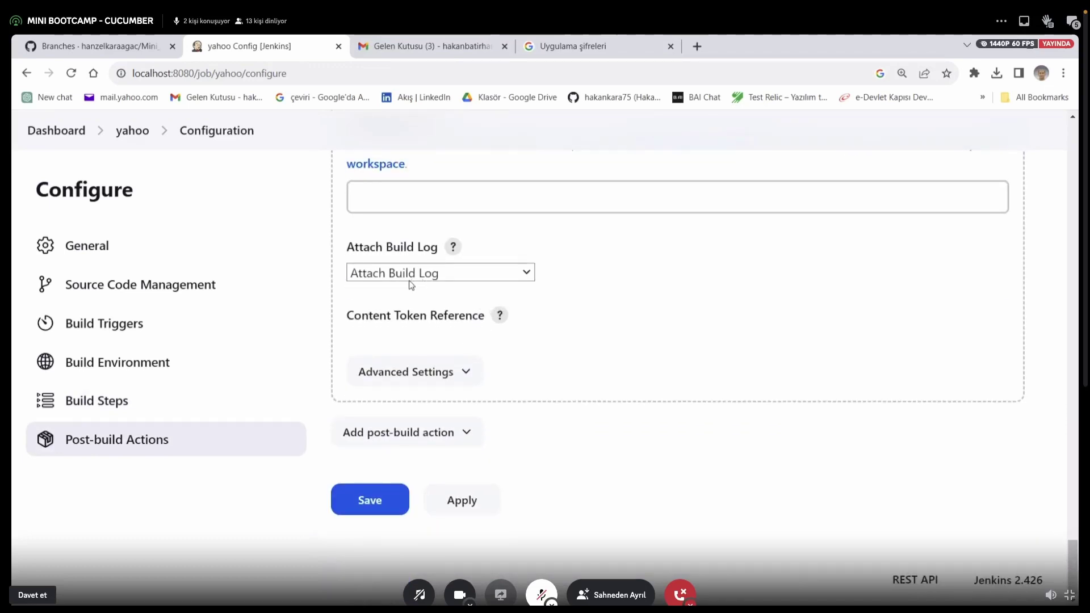
# Set the e-mail post-build action's Attach Build Log dropdown to 'Attach Build Log'.
pyautogui.scroll(1, 465, 310)
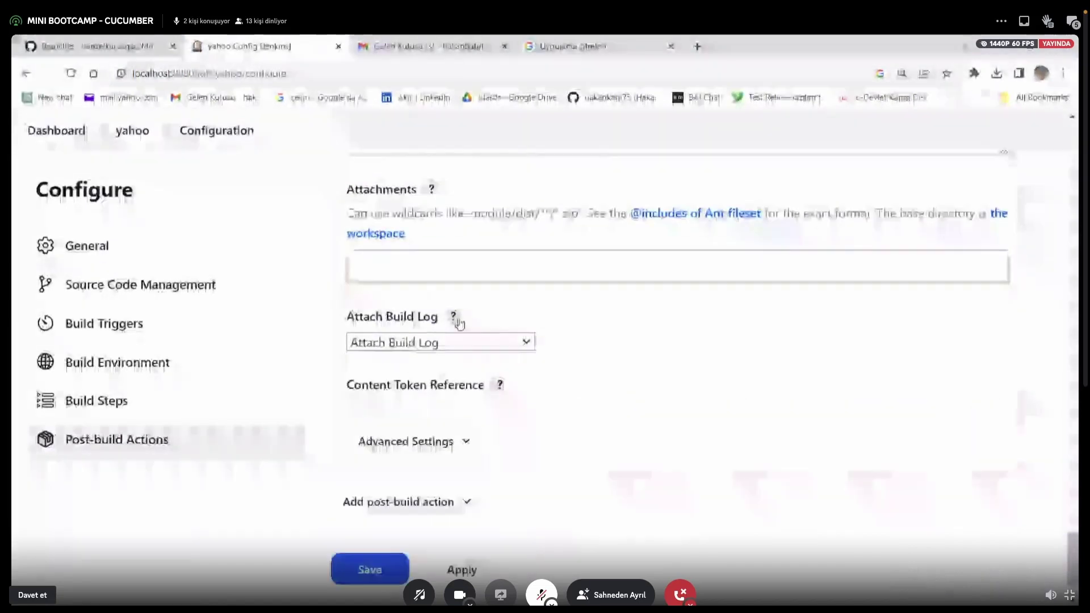
pyautogui.click(440, 343)
pyautogui.click(442, 361)
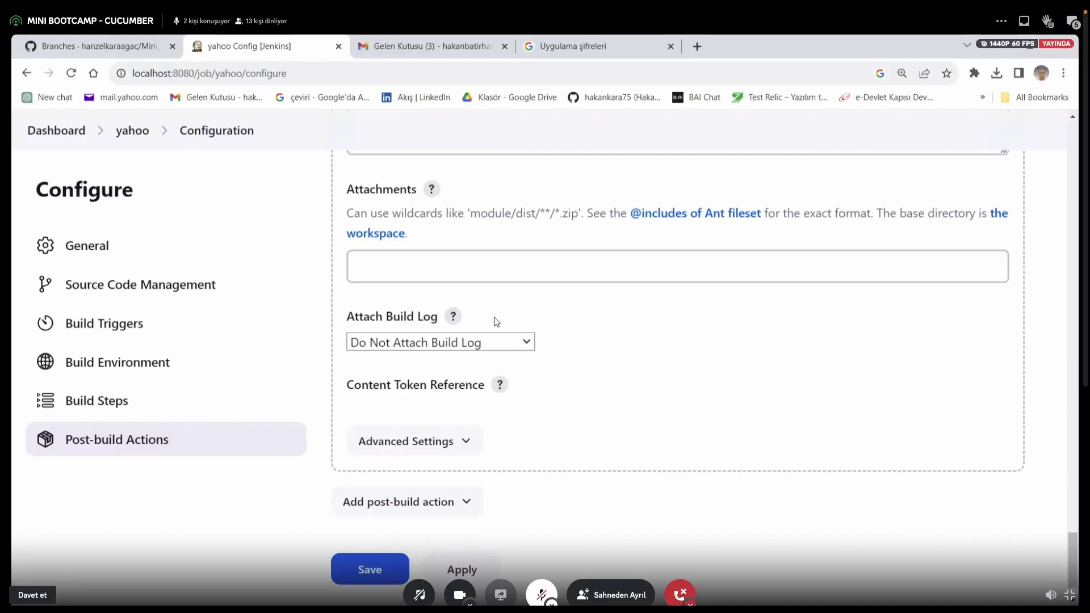
pyautogui.scroll(-1, 497, 322)
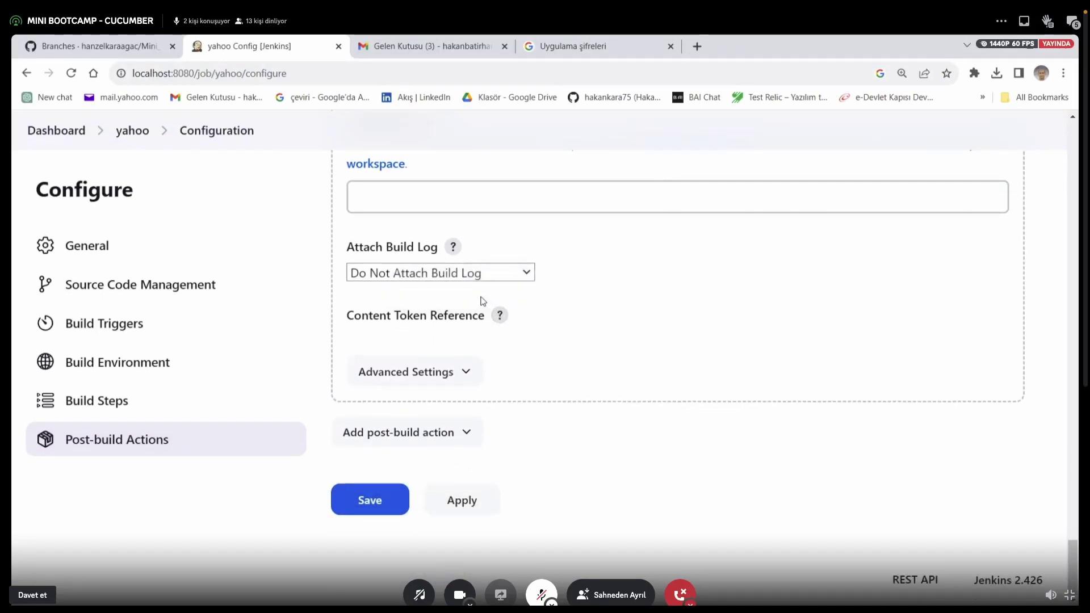
pyautogui.click(446, 276)
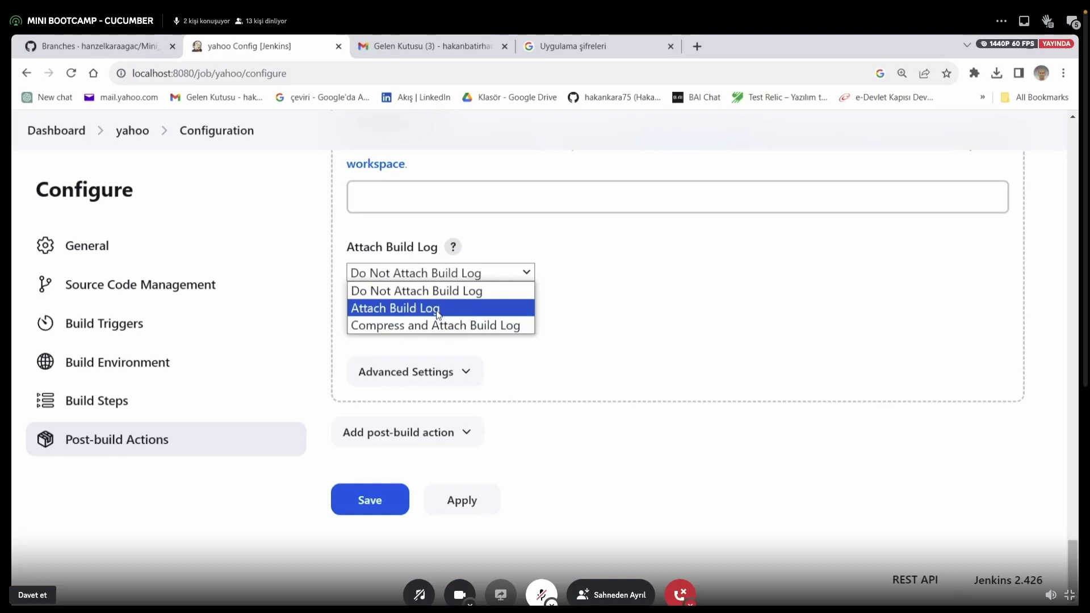
pyautogui.click(438, 311)
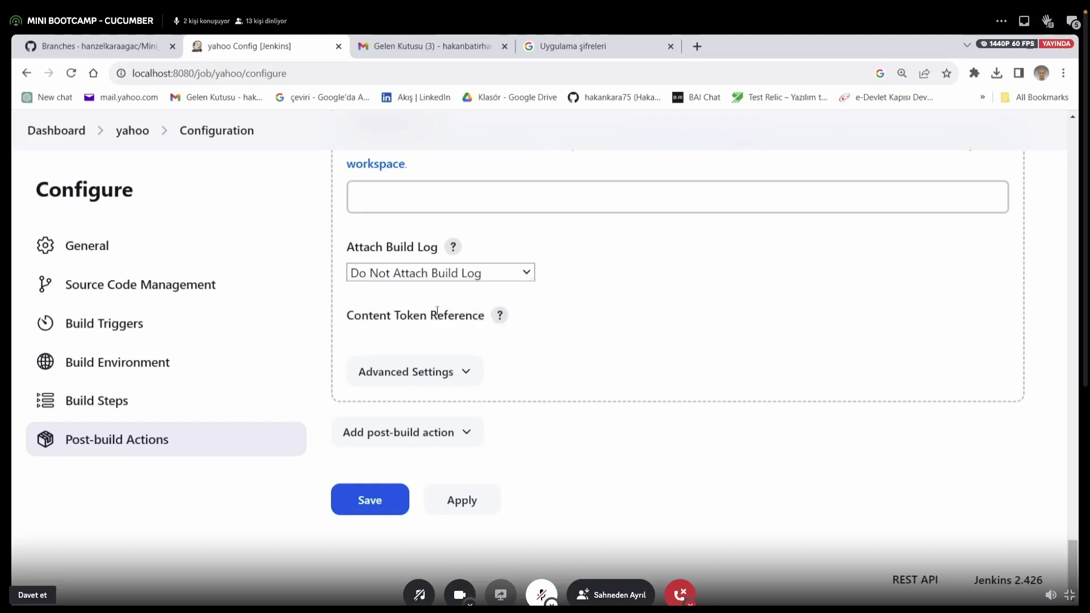
pyautogui.click(454, 375)
pyautogui.click(444, 371)
pyautogui.scroll(3, 484, 320)
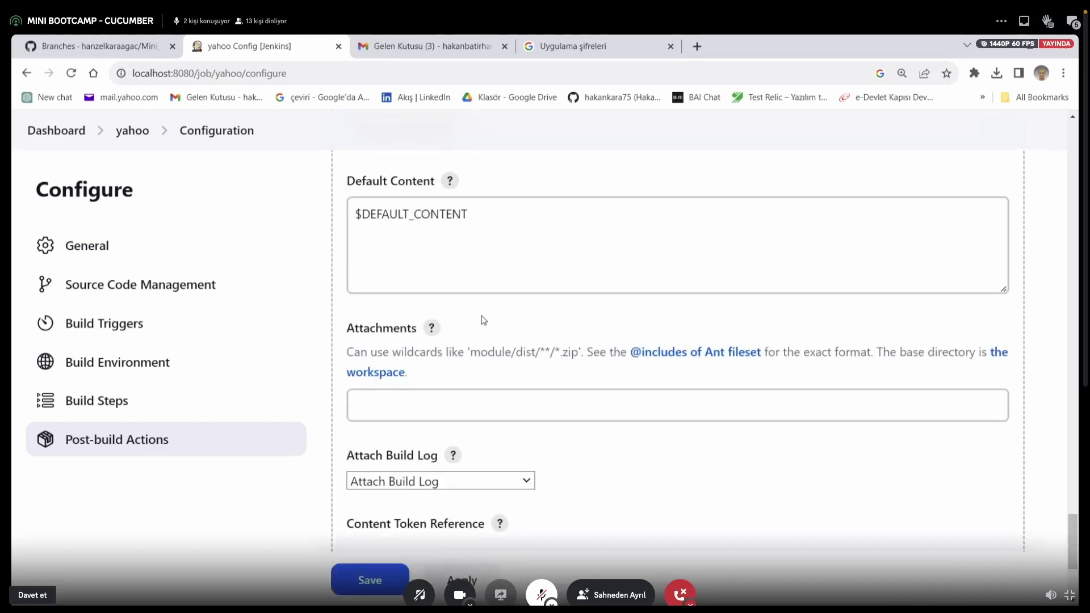
pyautogui.scroll(3, 472, 377)
pyautogui.scroll(4, 472, 376)
pyautogui.scroll(2, 471, 376)
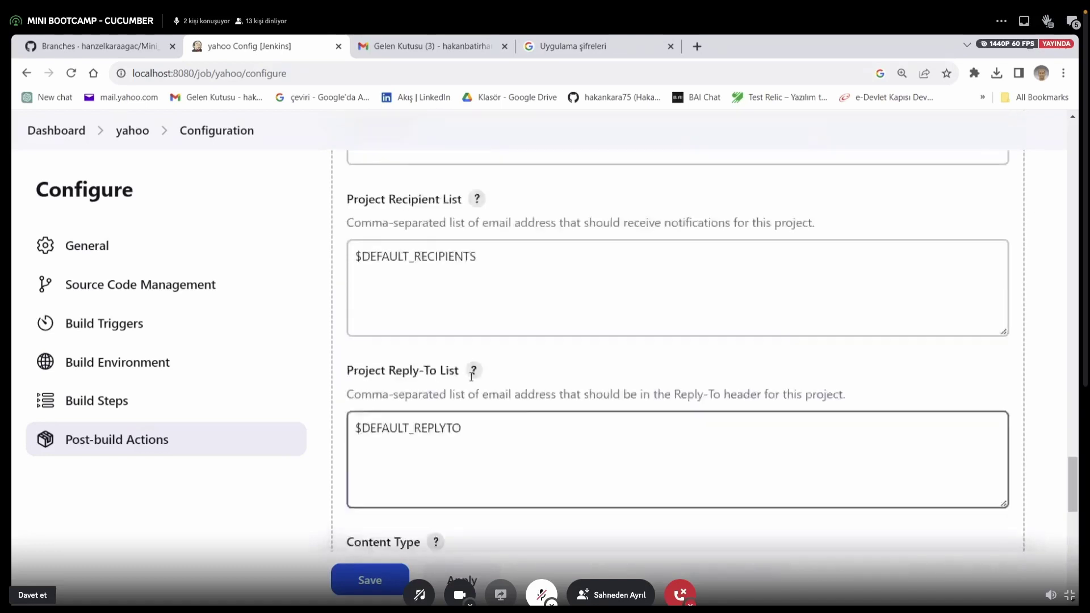
pyautogui.scroll(3, 472, 376)
pyautogui.scroll(2, 472, 376)
pyautogui.scroll(2, 471, 379)
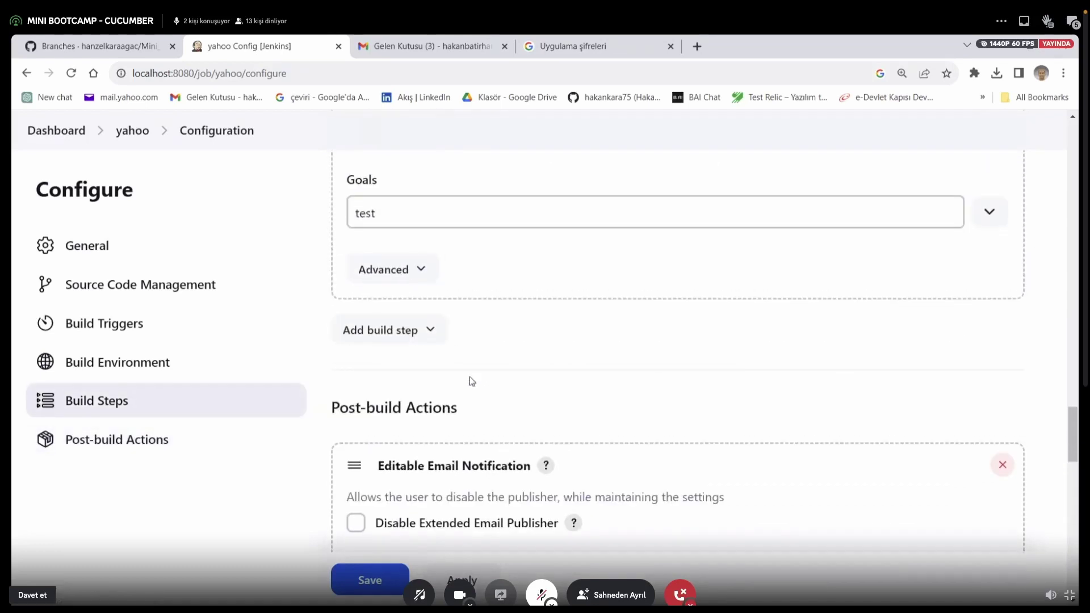
pyautogui.scroll(2, 469, 376)
pyautogui.scroll(2, 469, 376)
pyautogui.scroll(-3, 465, 375)
pyautogui.scroll(-1, 461, 374)
pyautogui.scroll(1, 507, 380)
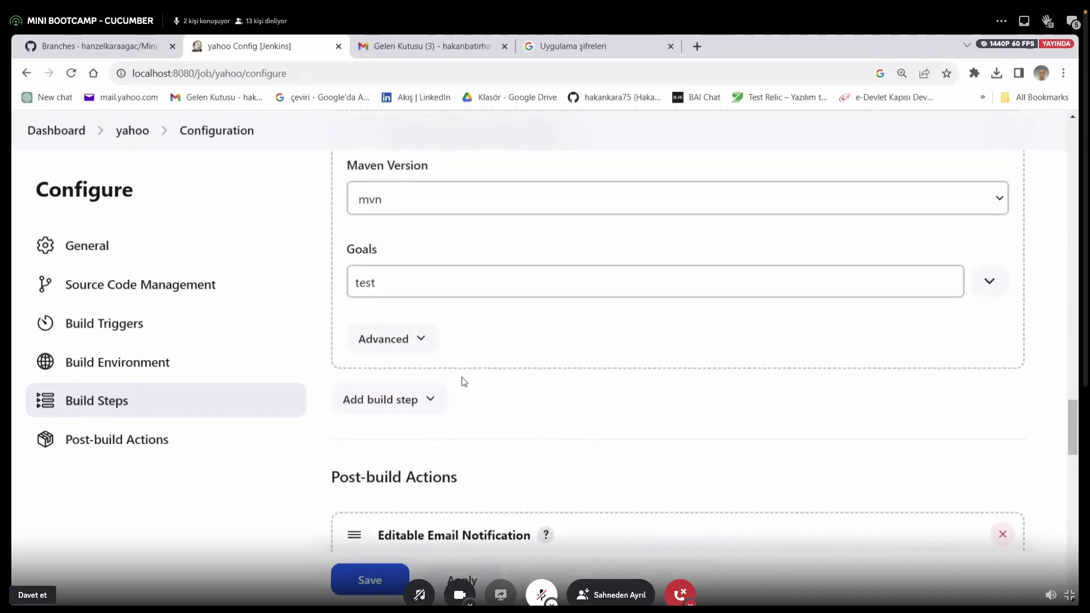
pyautogui.scroll(-1, 460, 382)
pyautogui.scroll(-2, 466, 378)
pyautogui.scroll(-5, 469, 374)
pyautogui.scroll(-3, 470, 372)
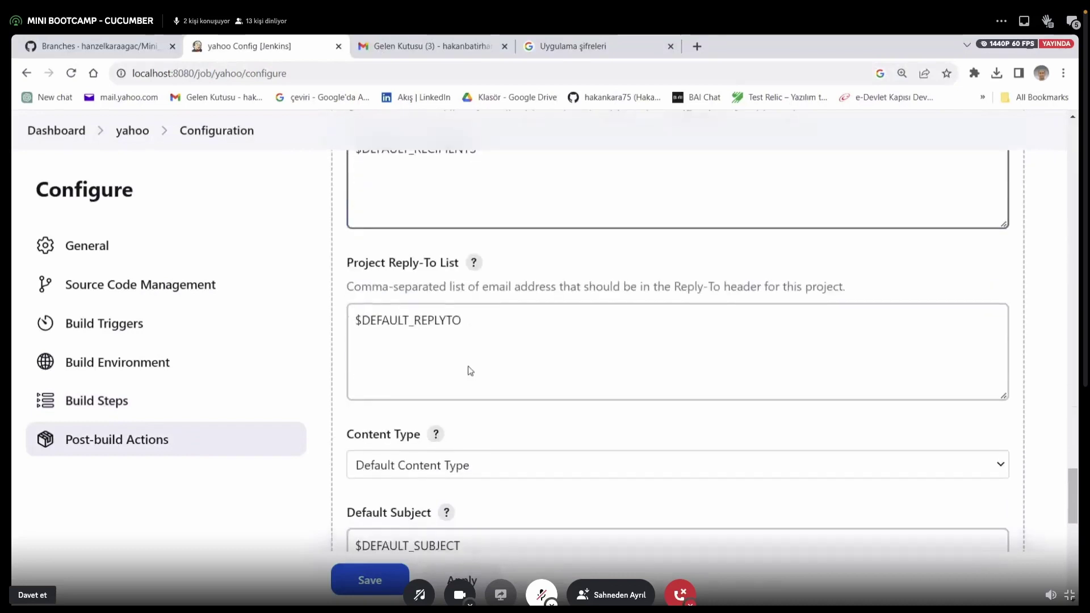
pyautogui.scroll(-5, 470, 370)
pyautogui.scroll(-2, 462, 318)
pyautogui.scroll(-2, 448, 341)
pyautogui.scroll(-1, 432, 360)
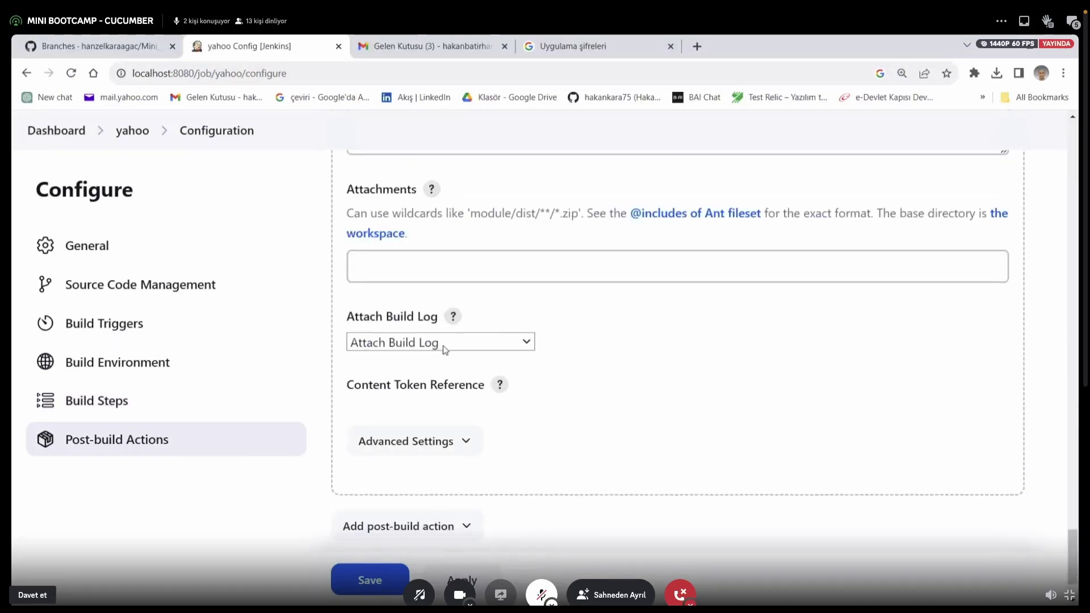
pyautogui.scroll(-2, 447, 356)
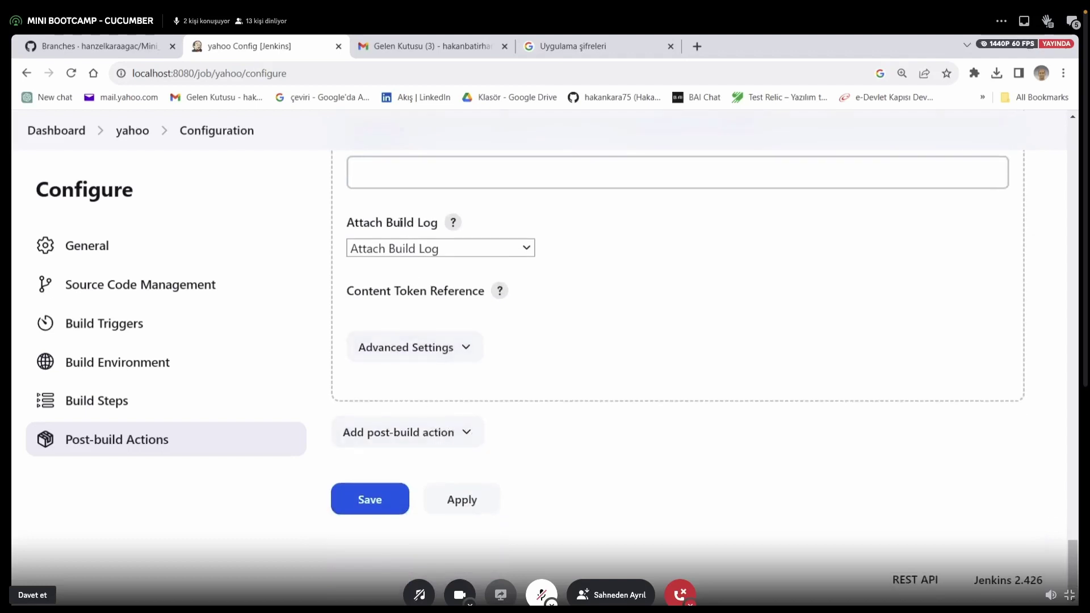
pyautogui.click(429, 248)
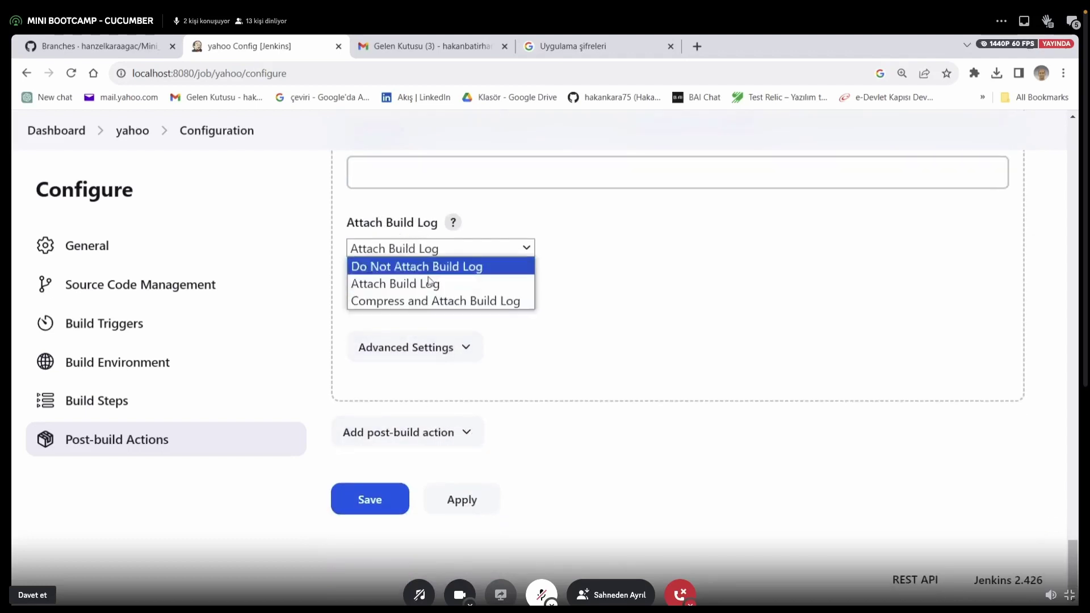
pyautogui.click(423, 284)
pyautogui.click(453, 442)
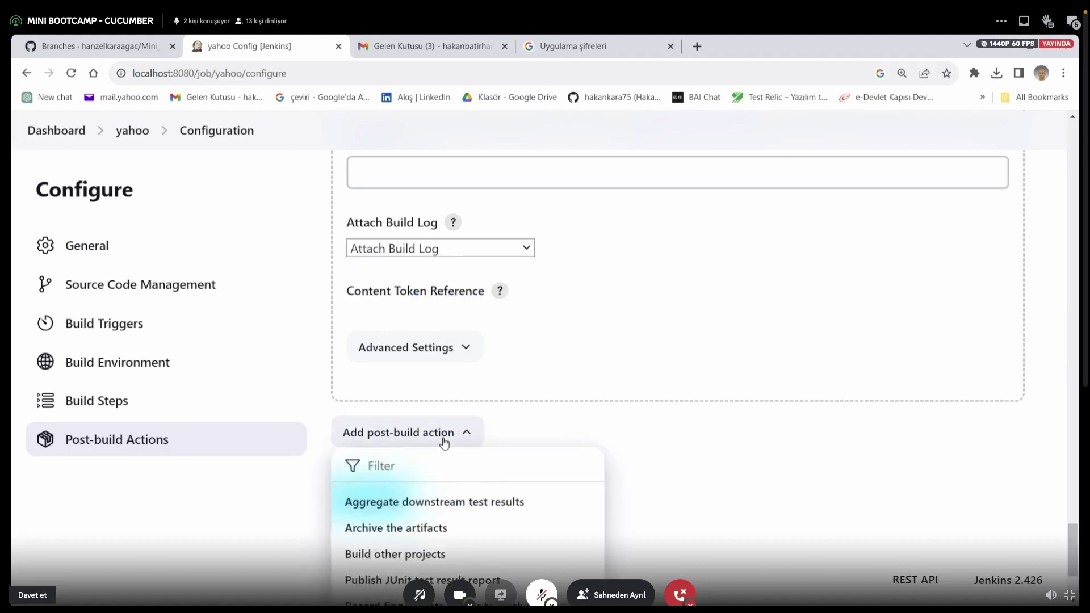
pyautogui.scroll(-2, 446, 420)
pyautogui.scroll(-2, 477, 352)
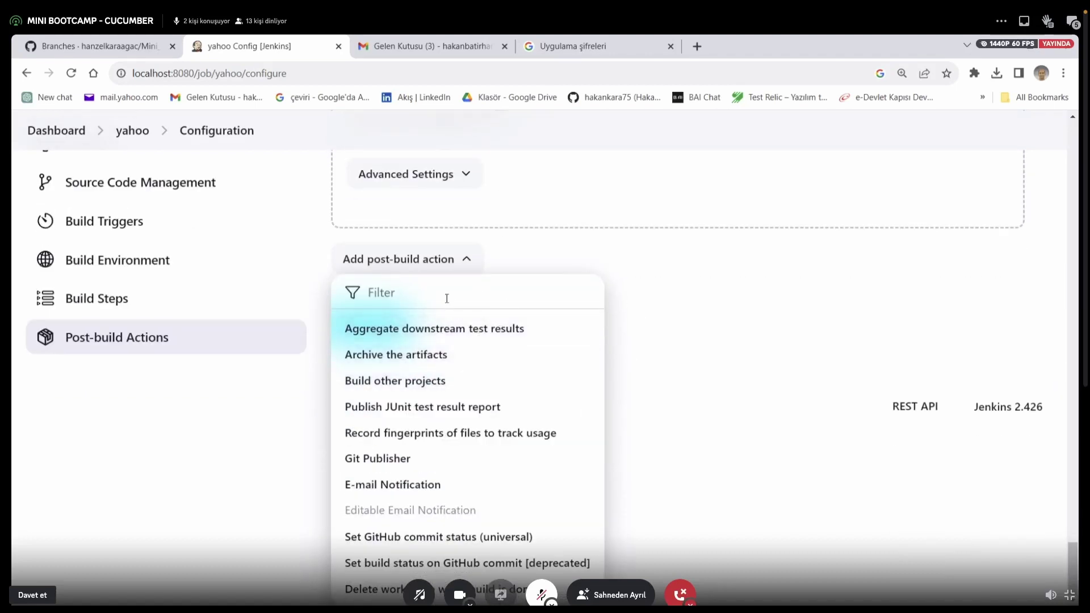
pyautogui.click(443, 261)
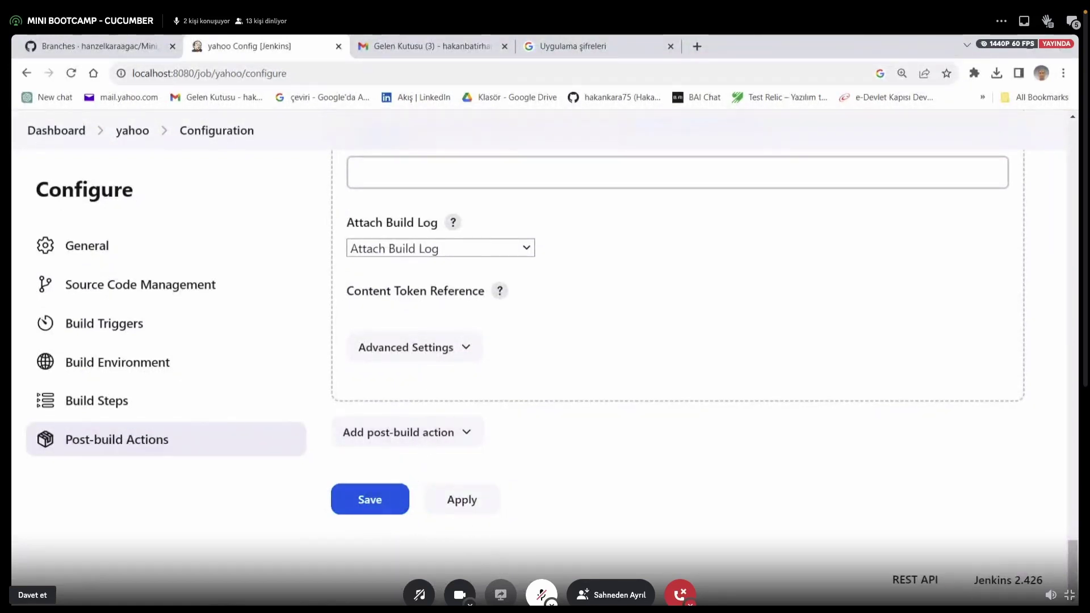
pyautogui.click(433, 348)
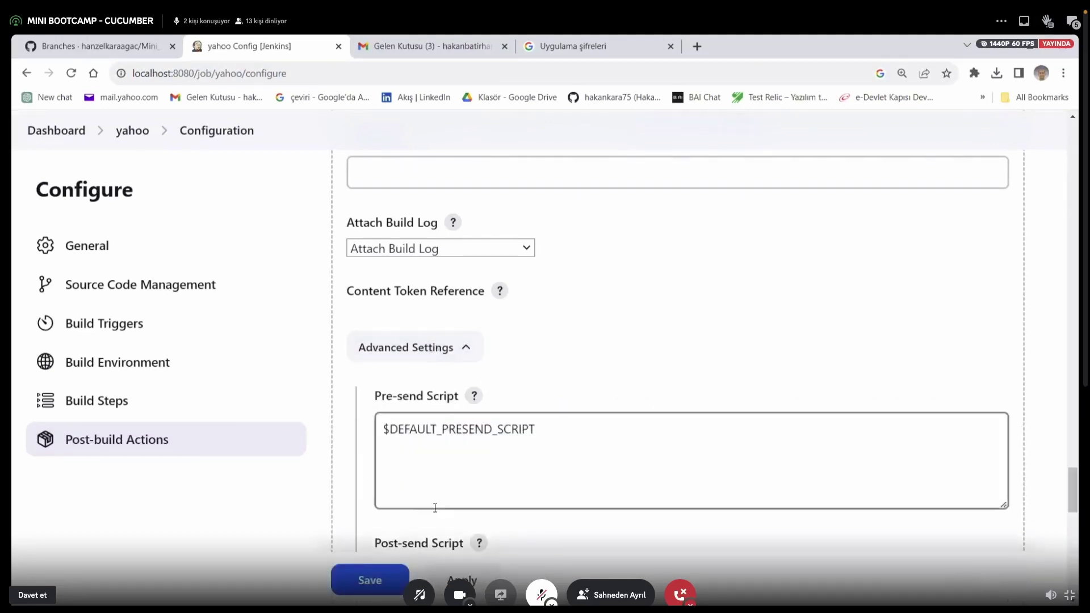
pyautogui.click(440, 349)
pyautogui.click(447, 432)
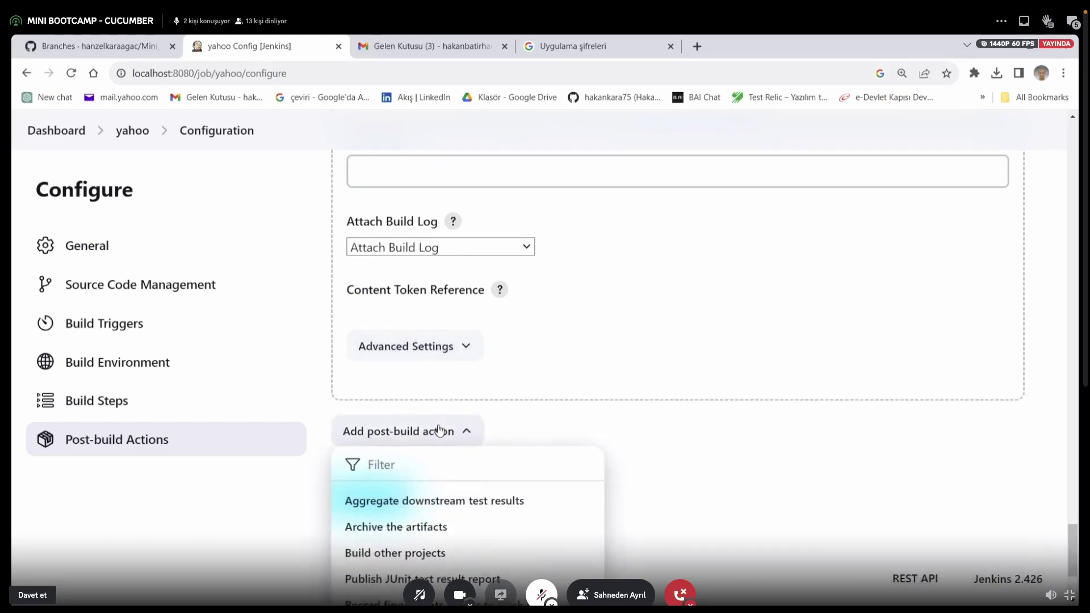
pyautogui.scroll(-1, 443, 428)
pyautogui.scroll(-2, 442, 423)
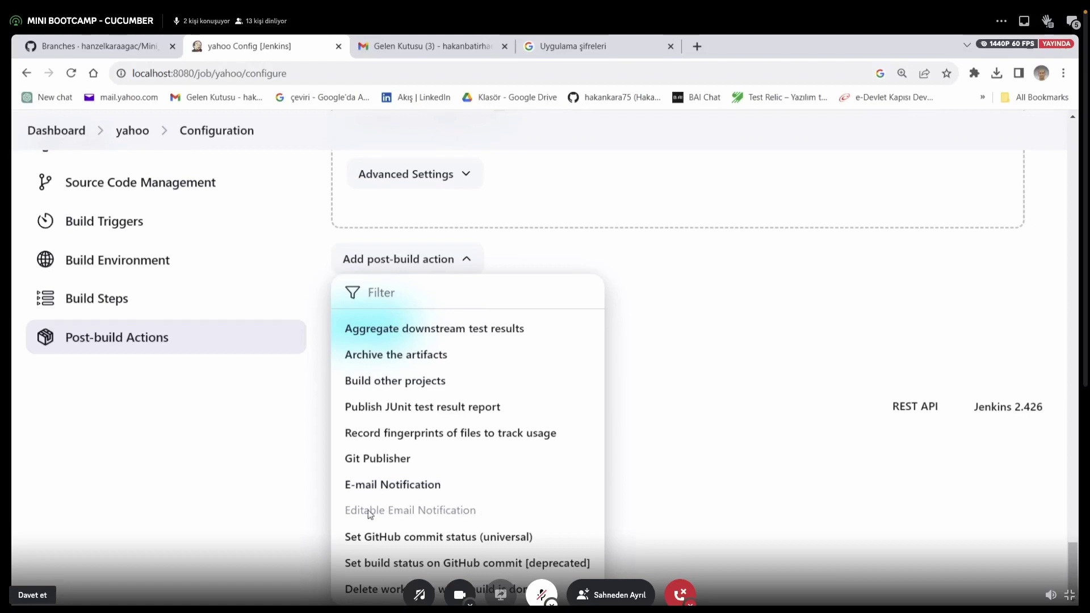
pyautogui.moveTo(349, 515); pyautogui.dragTo(470, 515)
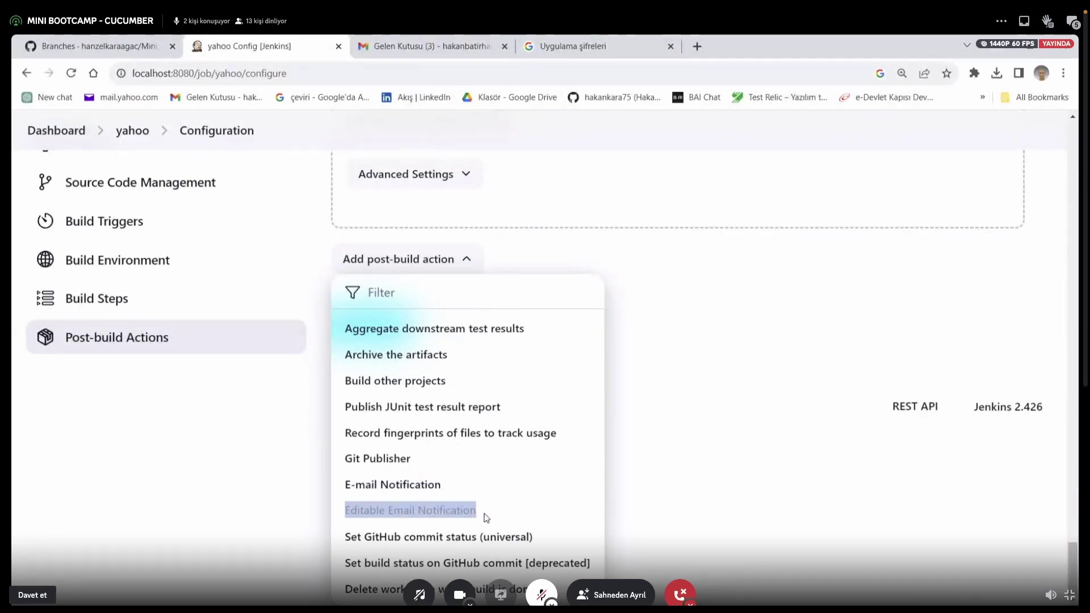
pyautogui.click(486, 518)
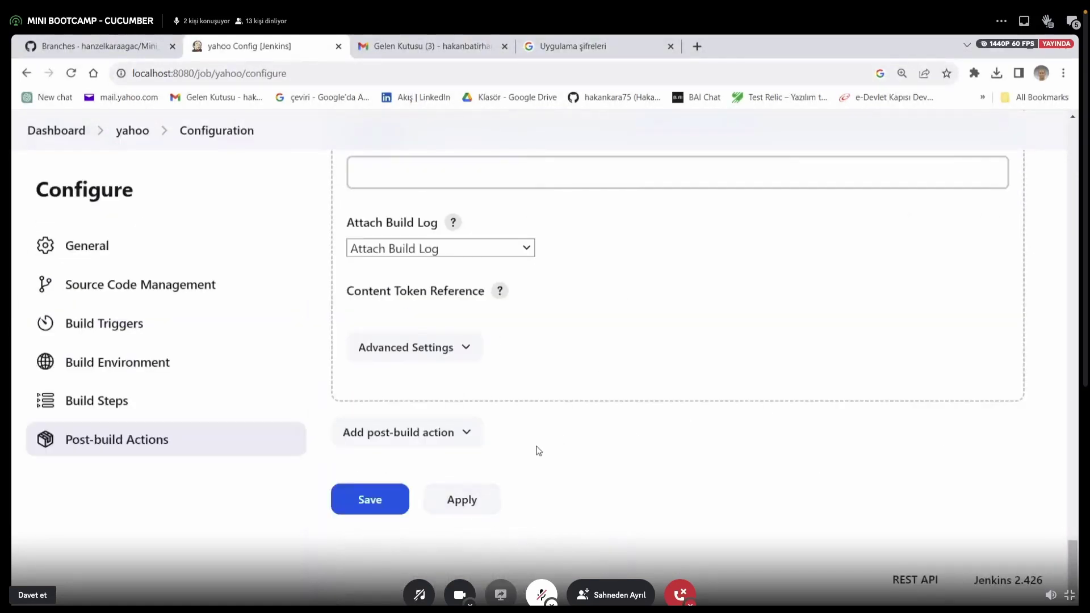
# Save and apply the yahoo job's e-mail notification configuration.
pyautogui.click(392, 491)
pyautogui.click(454, 499)
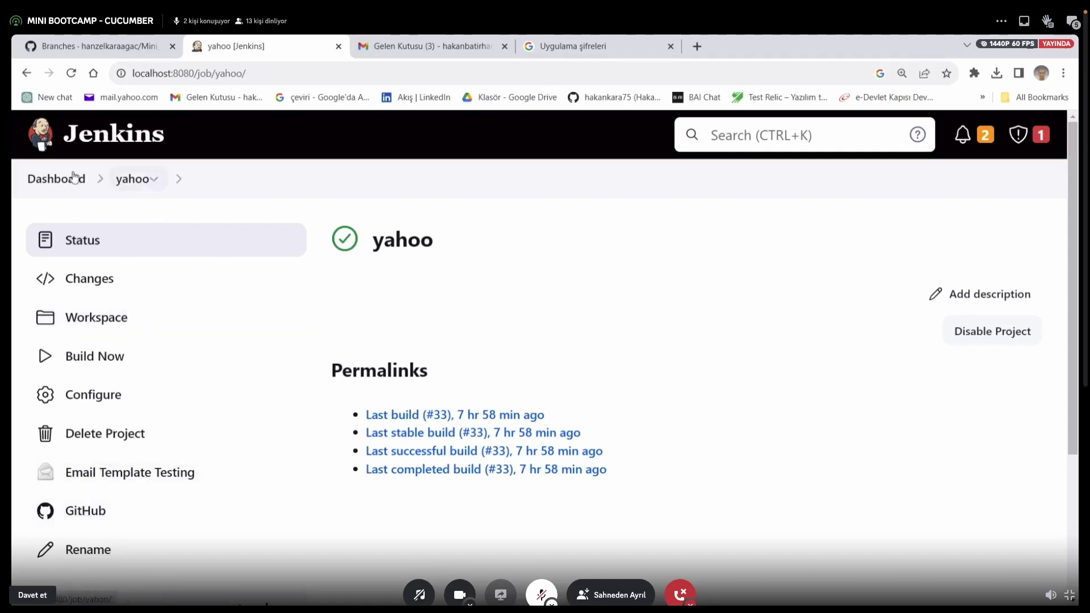
# Open the Cucumber job's configuration and bring its Mini_Bootcamp_Cucumber Git repository settings into view.
pyautogui.click(88, 193)
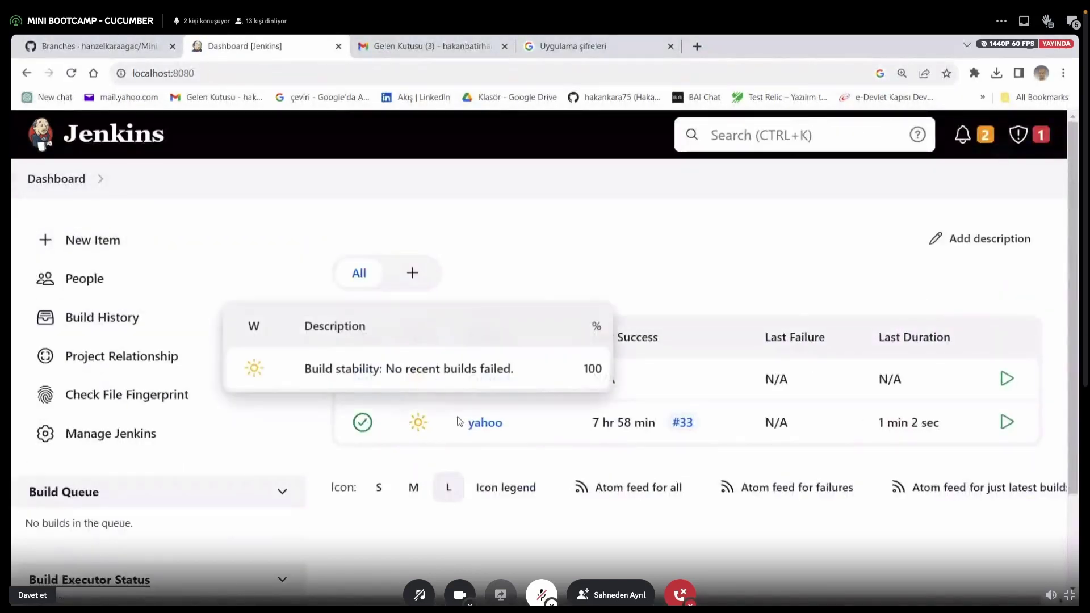
pyautogui.moveTo(496, 380)
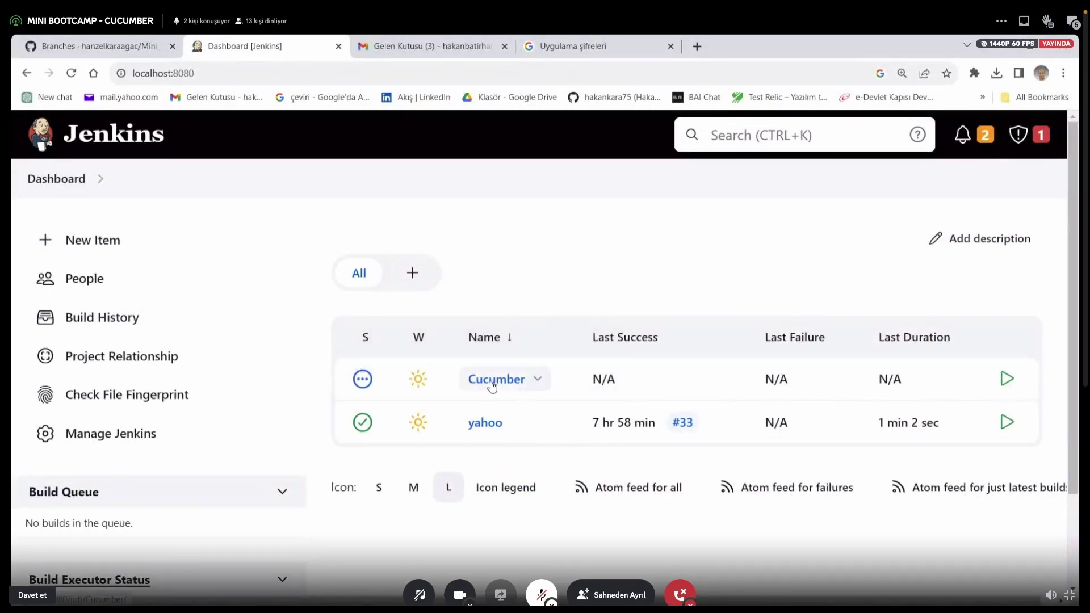
pyautogui.click(493, 385)
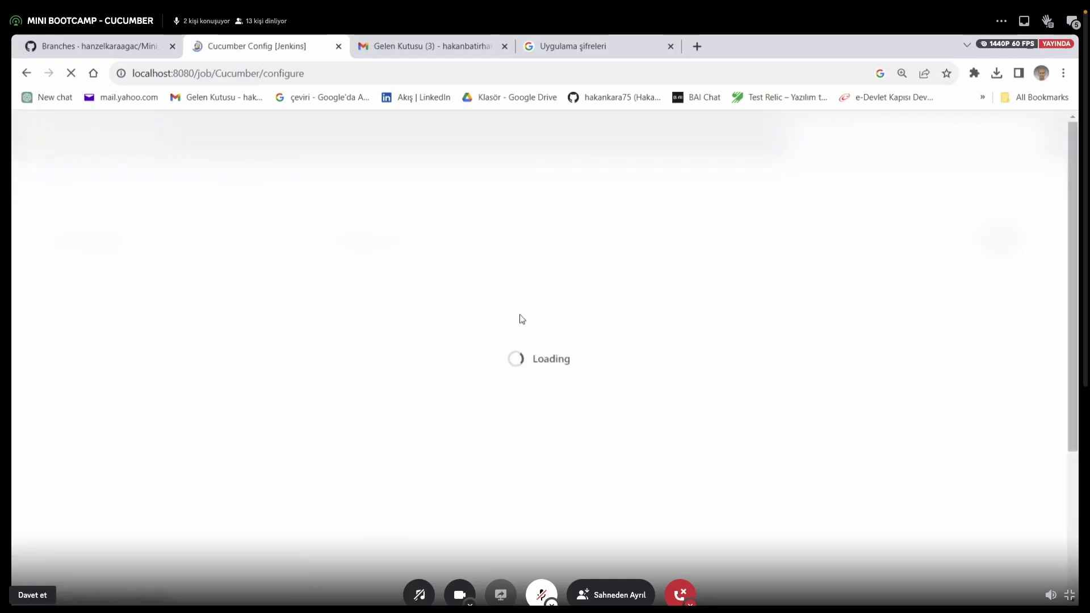
pyautogui.scroll(-1, 554, 339)
pyautogui.scroll(-4, 553, 339)
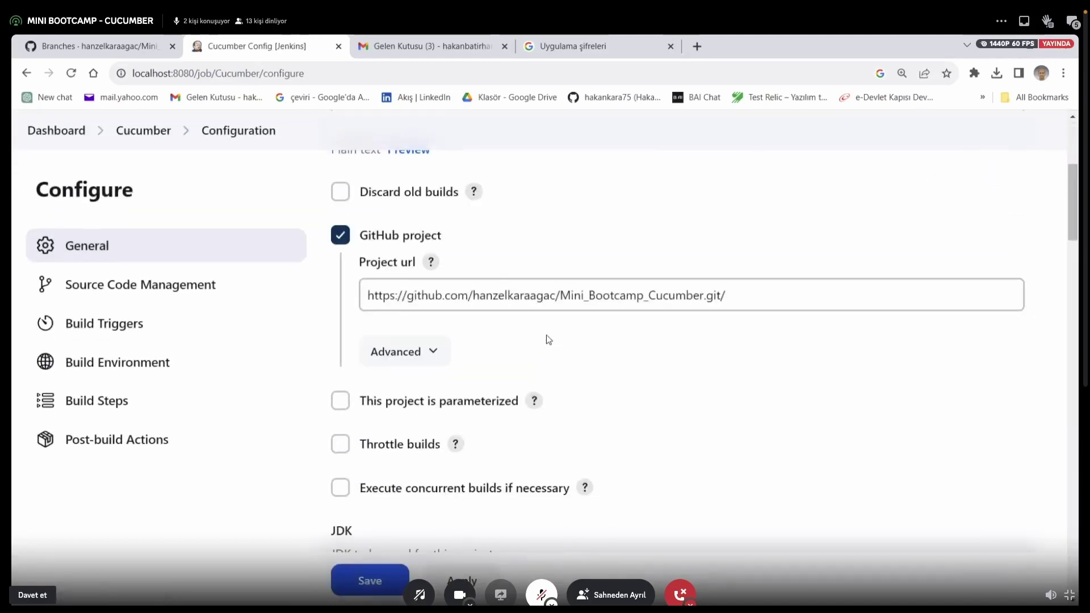
pyautogui.scroll(-3, 502, 309)
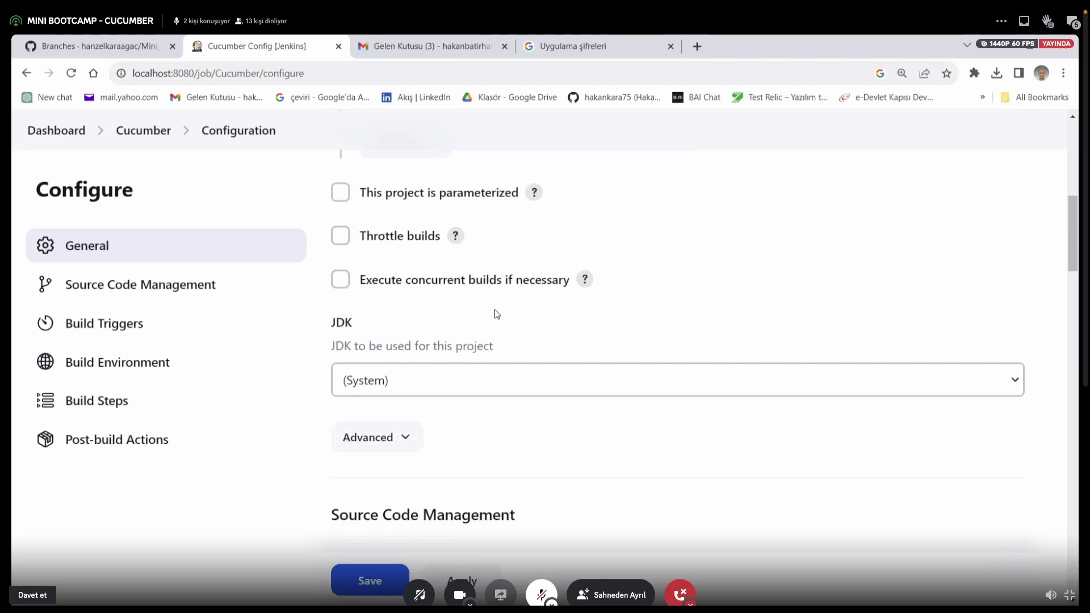
pyautogui.scroll(-1, 495, 312)
pyautogui.scroll(-3, 464, 311)
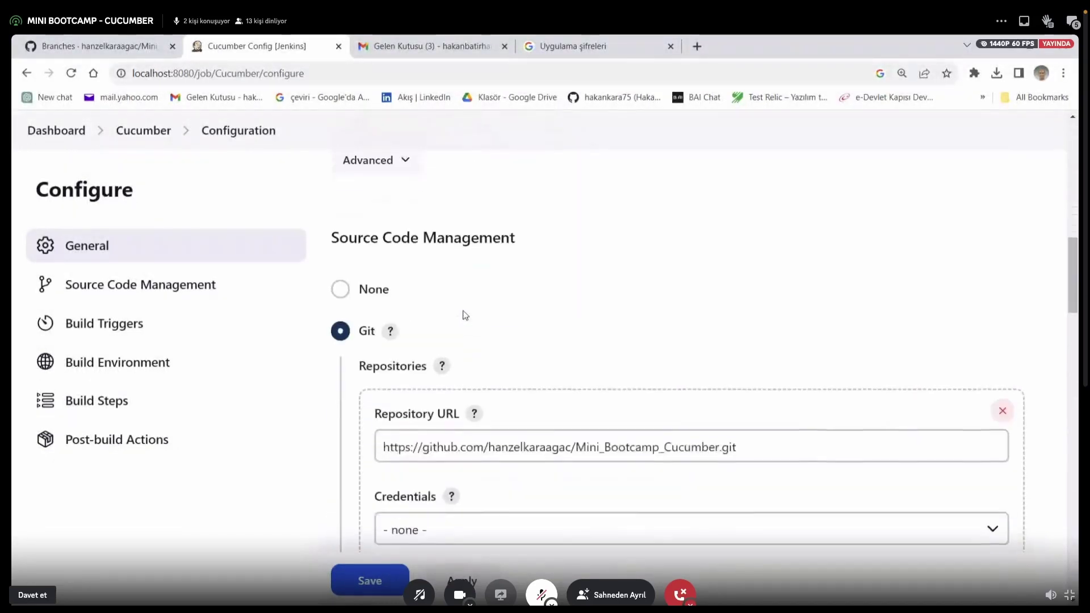
pyautogui.scroll(-1, 463, 314)
pyautogui.scroll(-1, 465, 316)
pyautogui.scroll(-1, 495, 334)
# Try the saved GitHub credential, then start adding a new credential to the Jenkins store.
pyautogui.click(480, 323)
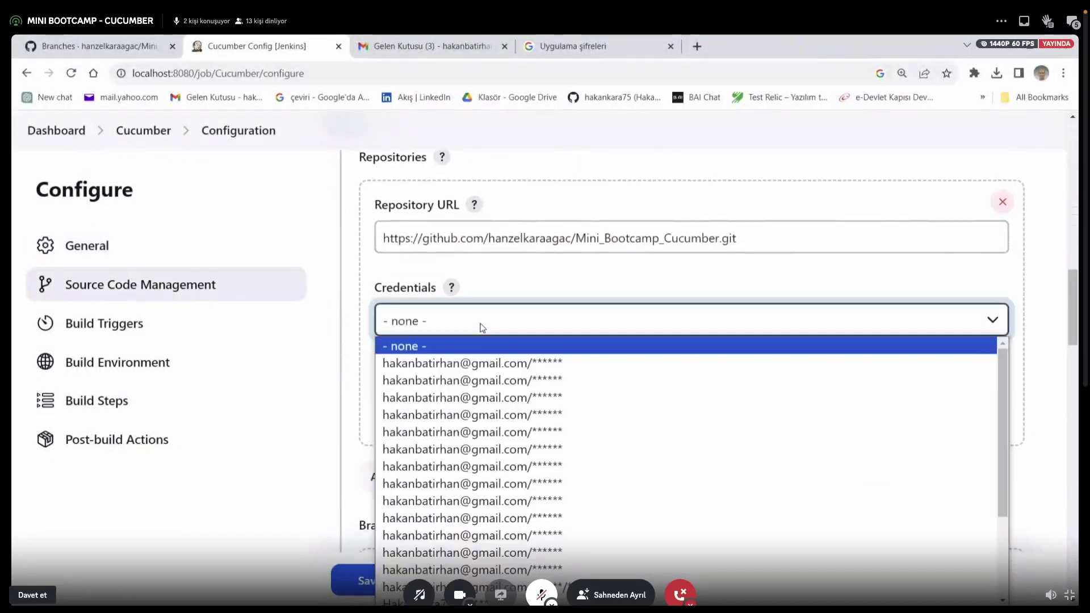
pyautogui.click(479, 360)
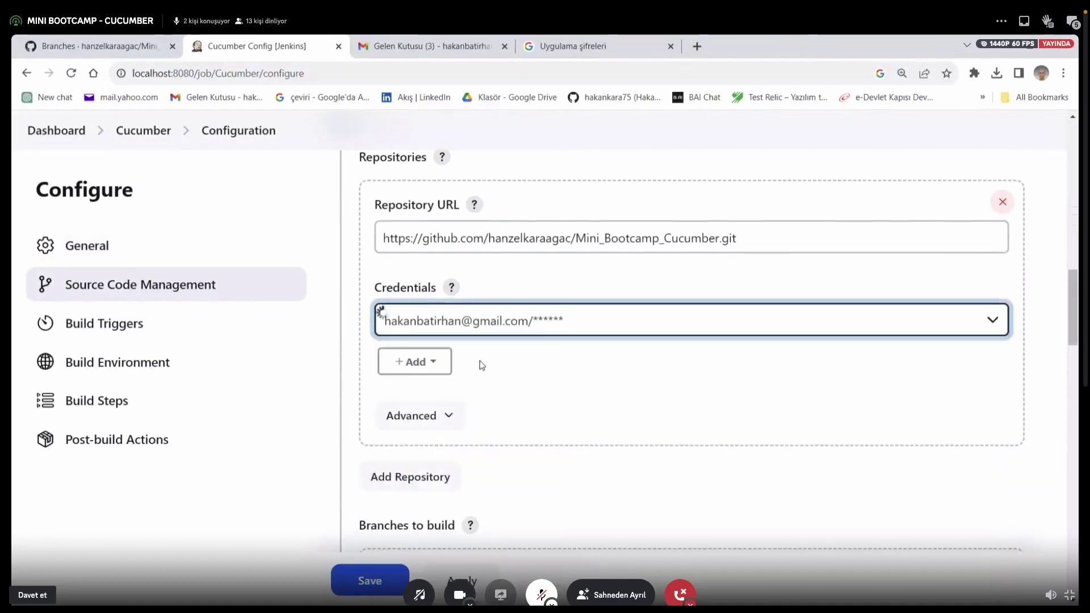
pyautogui.click(443, 364)
pyautogui.click(438, 389)
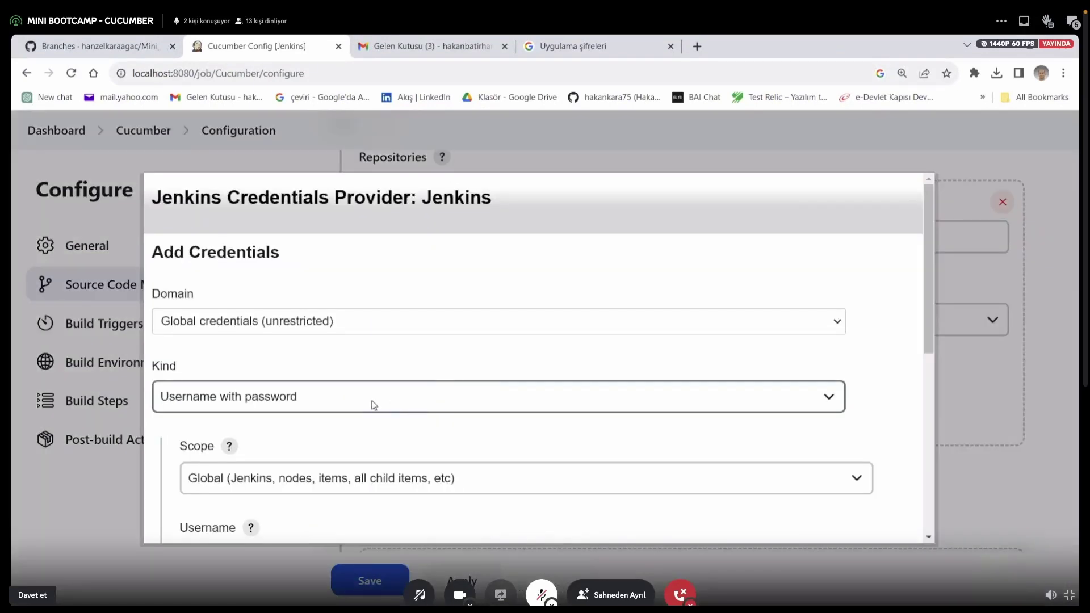
# Fill the new credential's username from the suggestion and switch to the GitHub branches page.
pyautogui.scroll(-3, 371, 405)
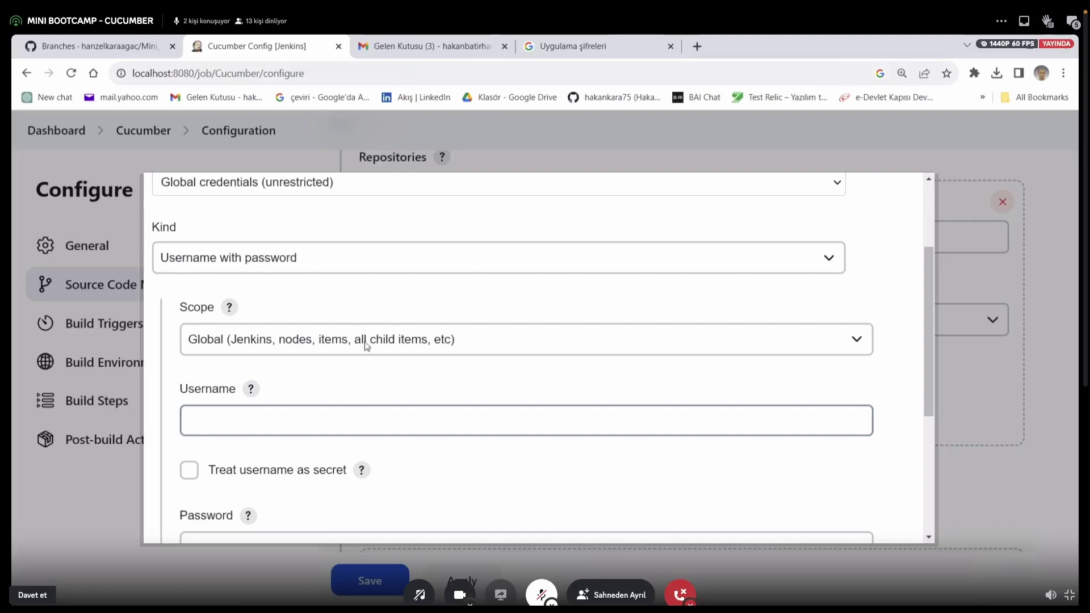
pyautogui.click(316, 420)
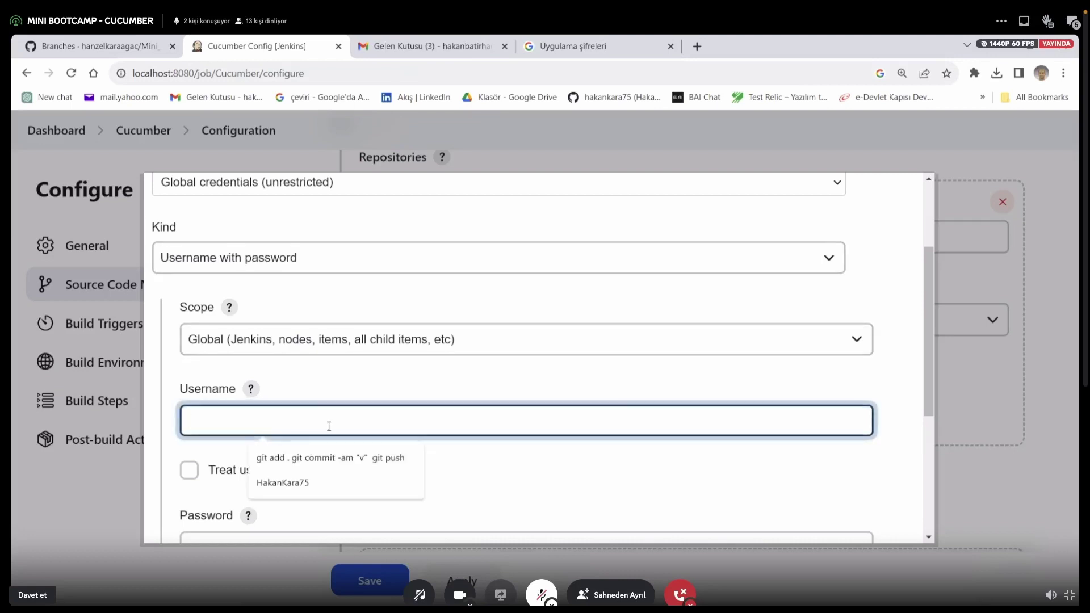
pyautogui.click(311, 481)
pyautogui.scroll(-2, 311, 479)
pyautogui.scroll(-2, 343, 401)
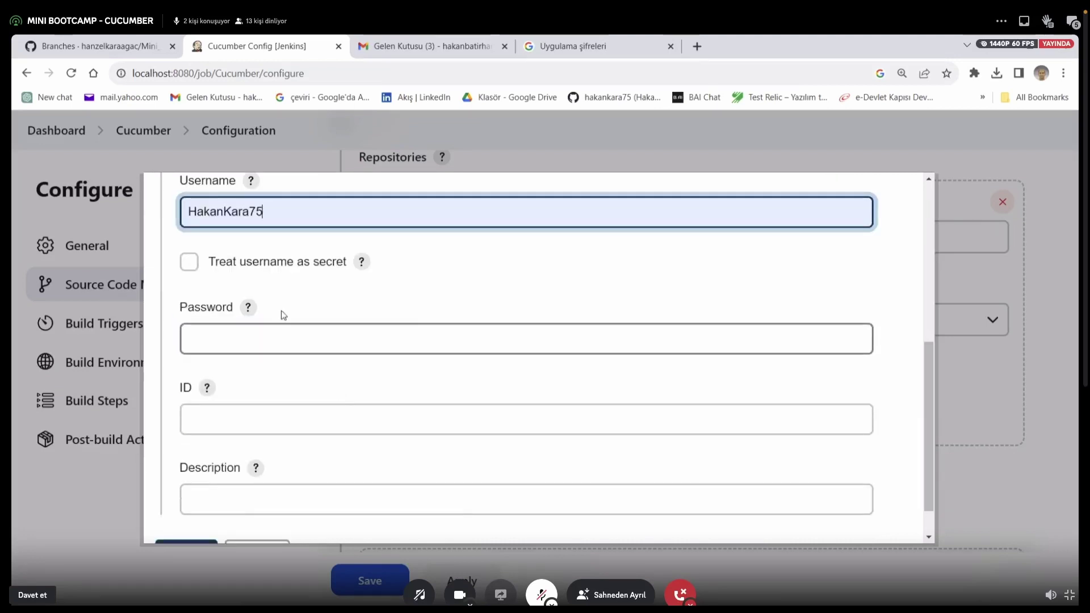
pyautogui.click(97, 47)
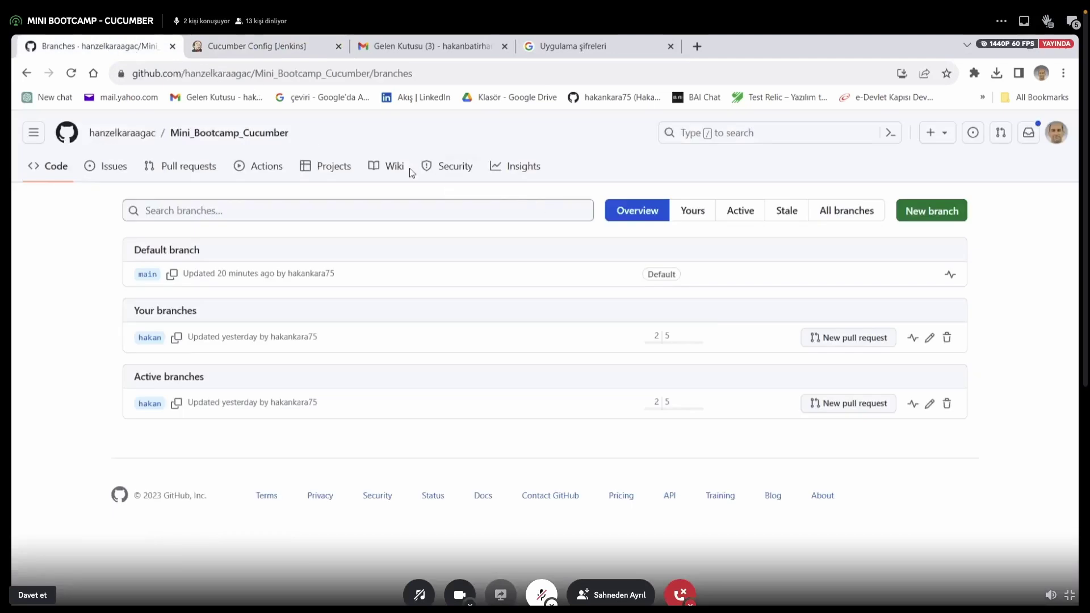
# Go via Settings > Developer settings > Tokens (classic) and choose Generate new token (classic).
pyautogui.click(1055, 134)
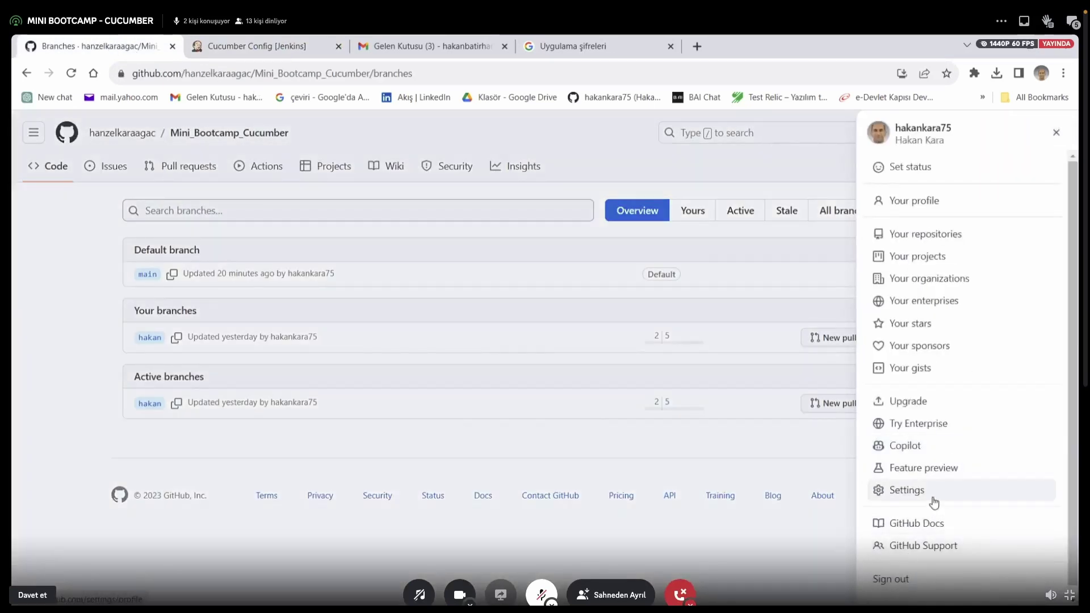
pyautogui.click(934, 502)
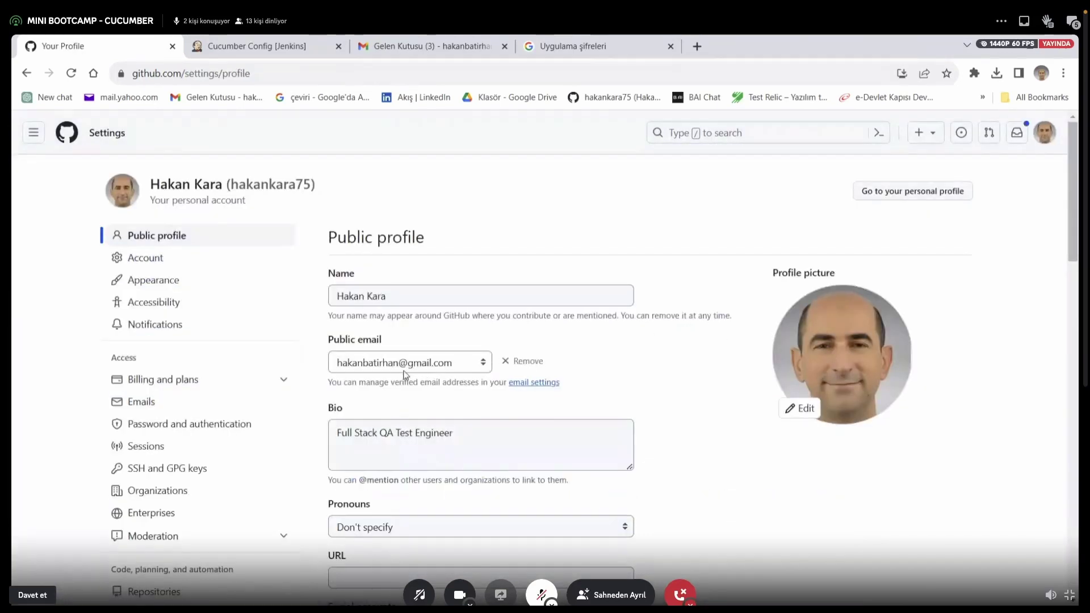
pyautogui.scroll(-4, 177, 467)
pyautogui.scroll(-4, 175, 460)
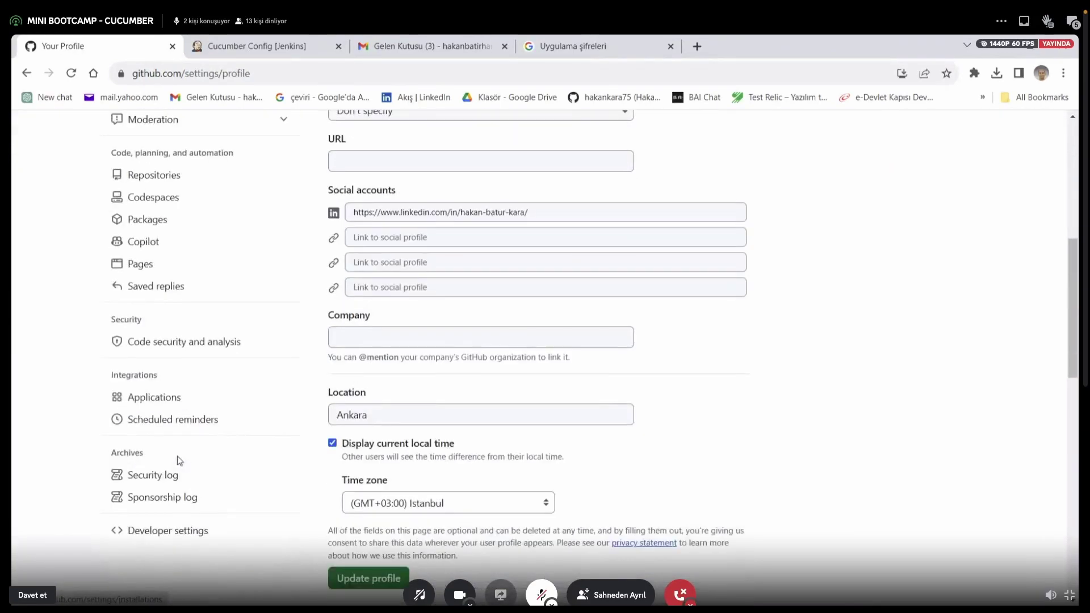
pyautogui.click(162, 533)
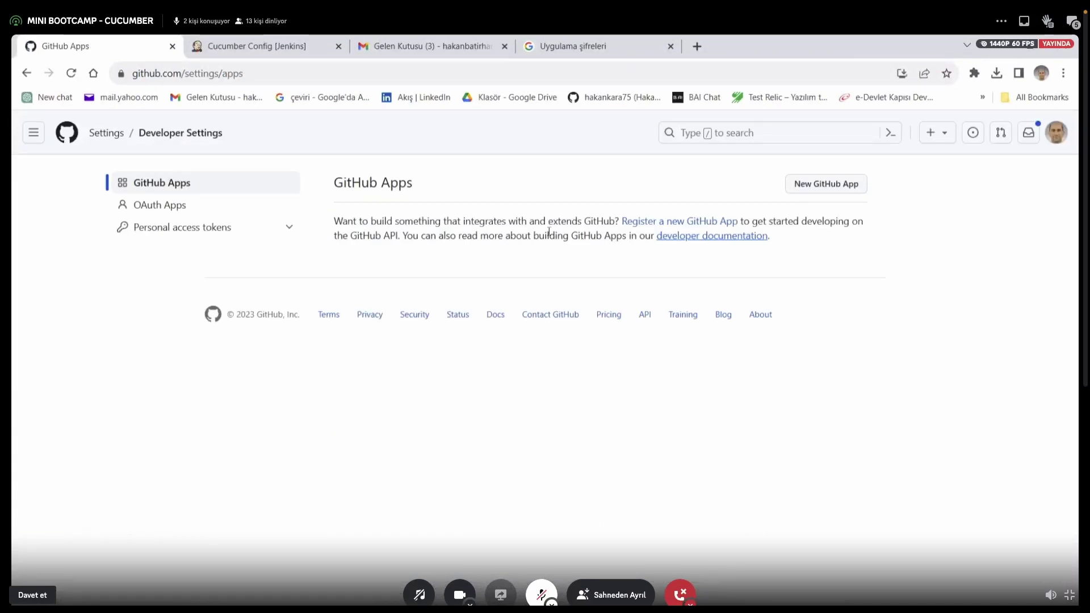
pyautogui.click(212, 232)
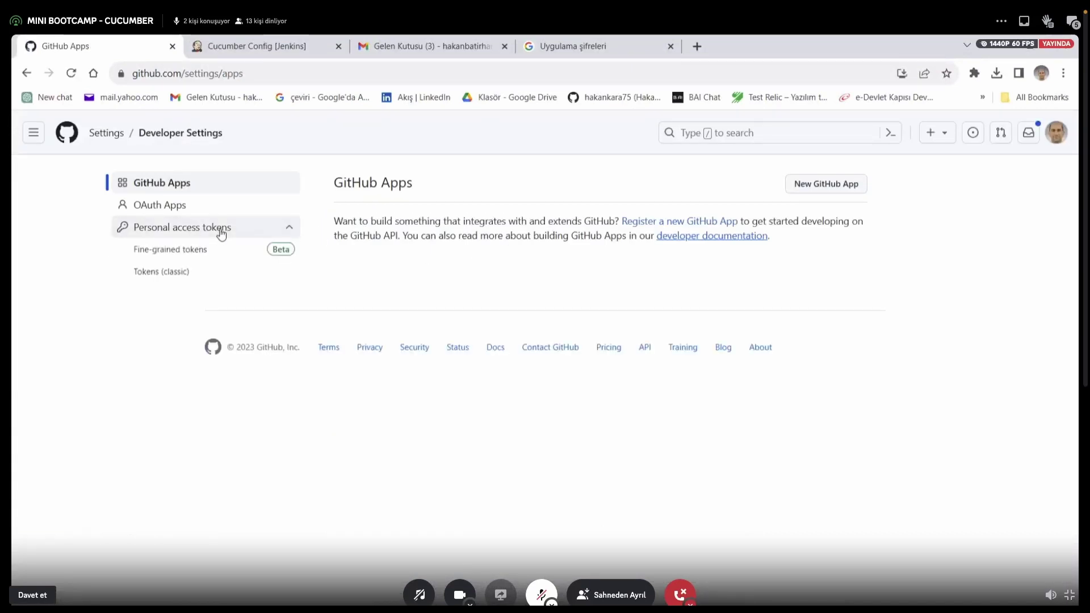
pyautogui.click(173, 271)
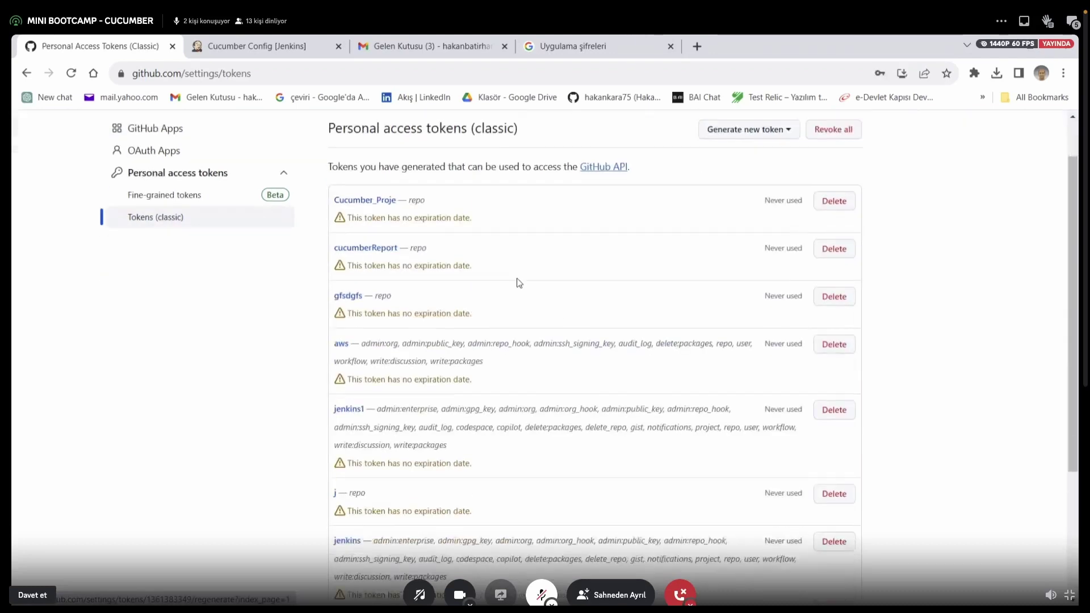
pyautogui.scroll(-1, 539, 282)
pyautogui.scroll(1, 698, 286)
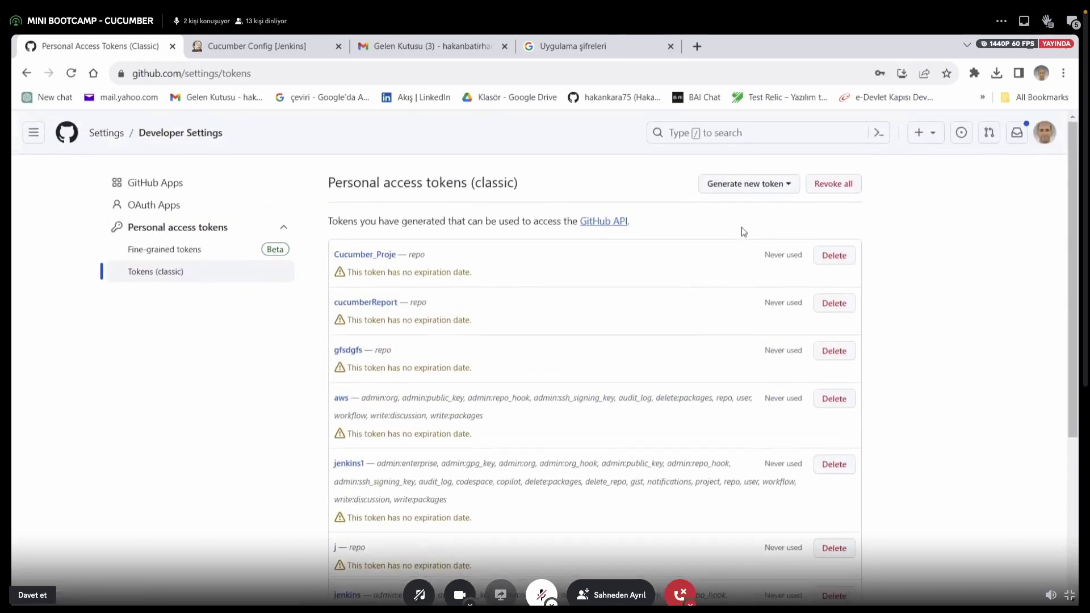
pyautogui.click(783, 189)
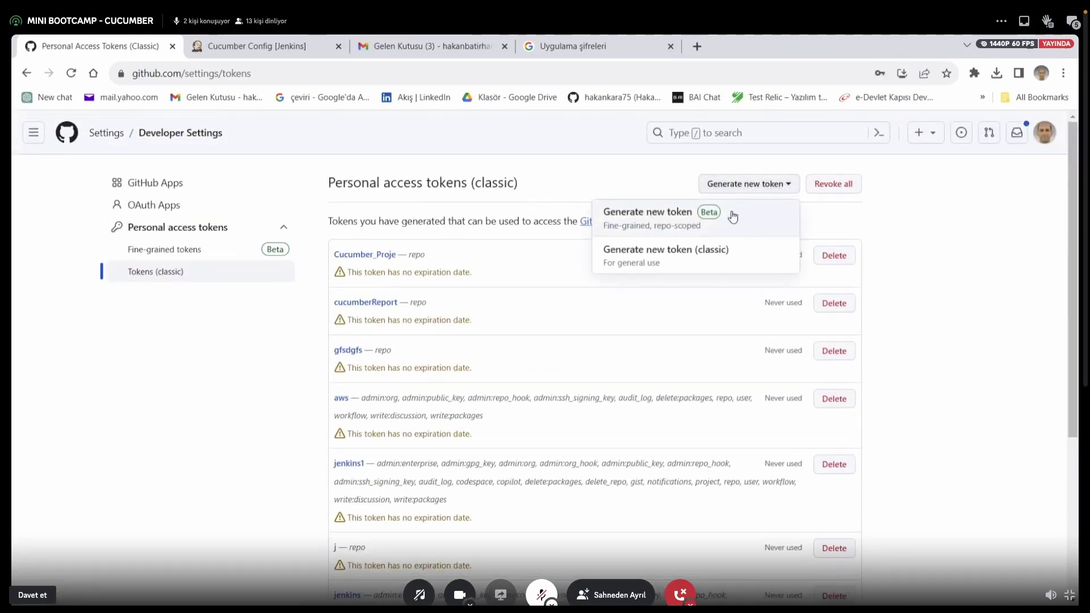
pyautogui.click(706, 248)
# Generate a no-expiration classic token noted Cucumber2 with scopes ticked, copy it, and return to Jenkins.
pyautogui.click(371, 279)
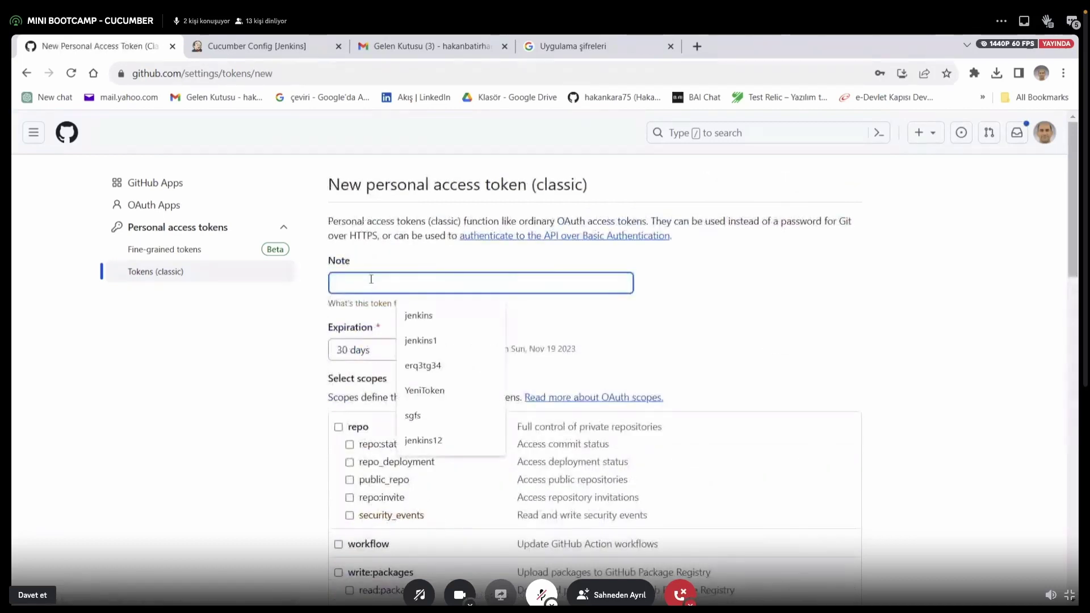
pyautogui.write('Cucumb')
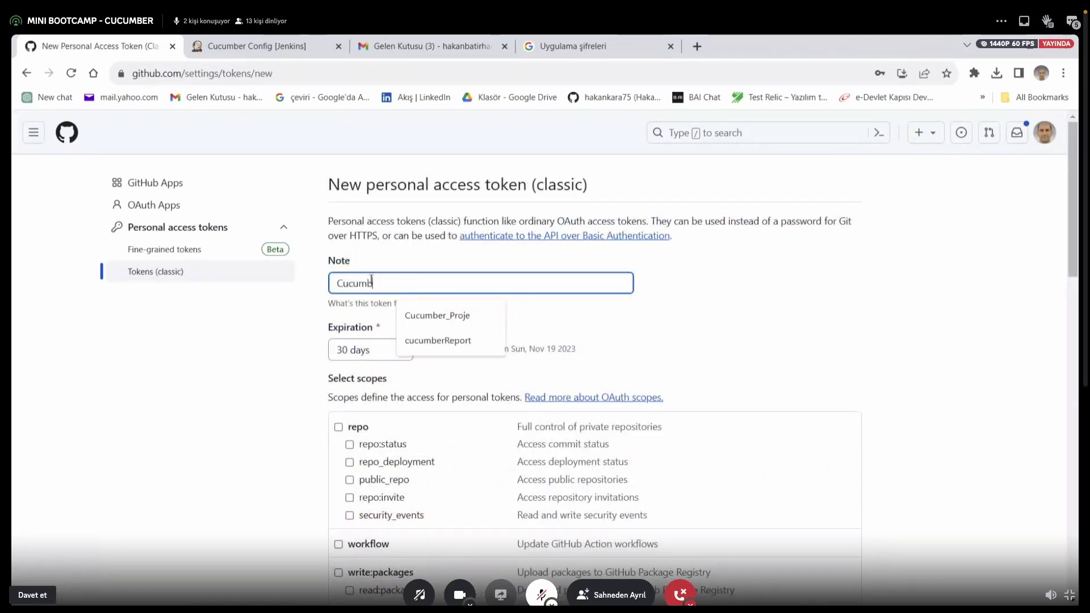
pyautogui.write('2')
pyautogui.click(370, 348)
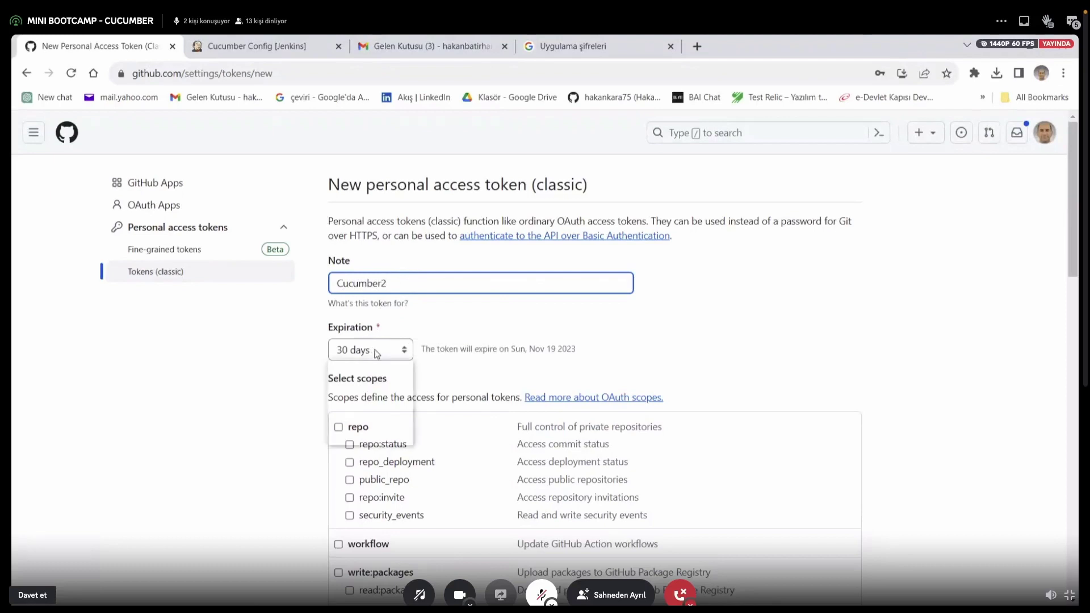
pyautogui.click(365, 437)
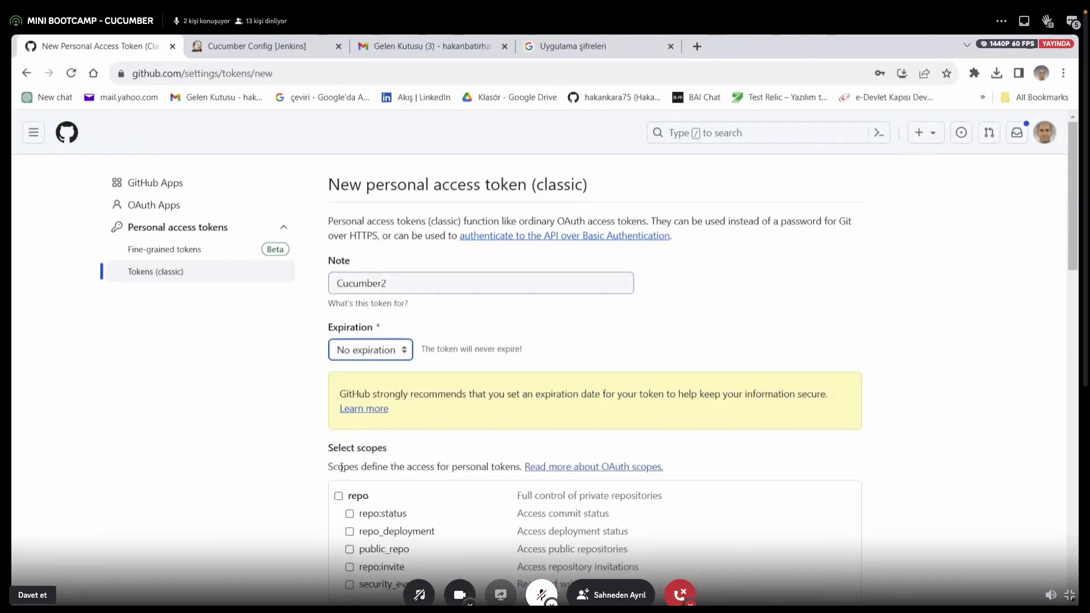
pyautogui.moveTo(1073, 261); pyautogui.dragTo(1074, 523)
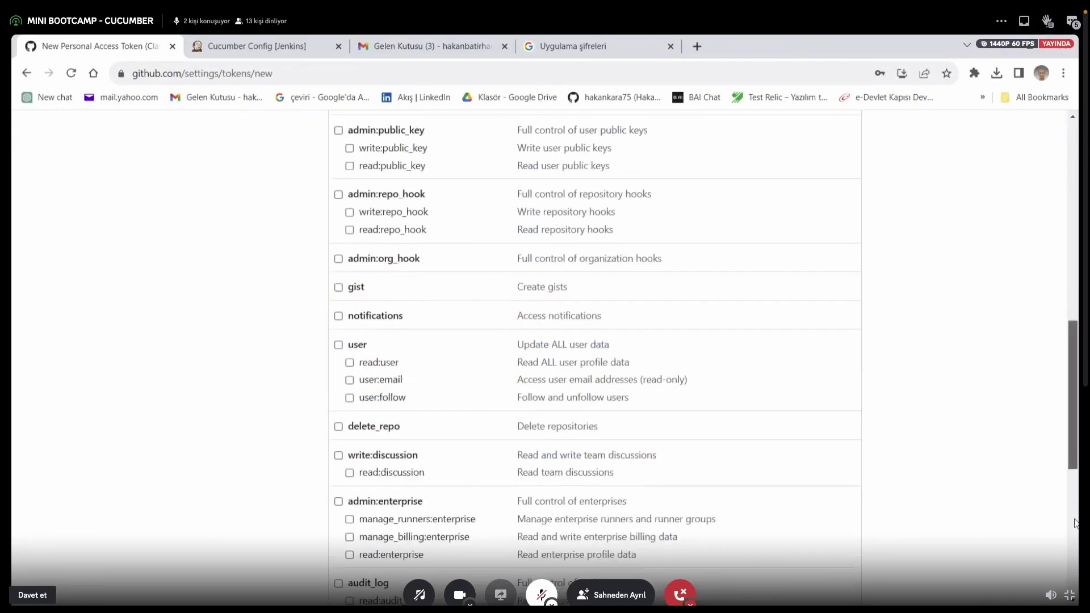
pyautogui.click(1075, 522)
pyautogui.click(374, 487)
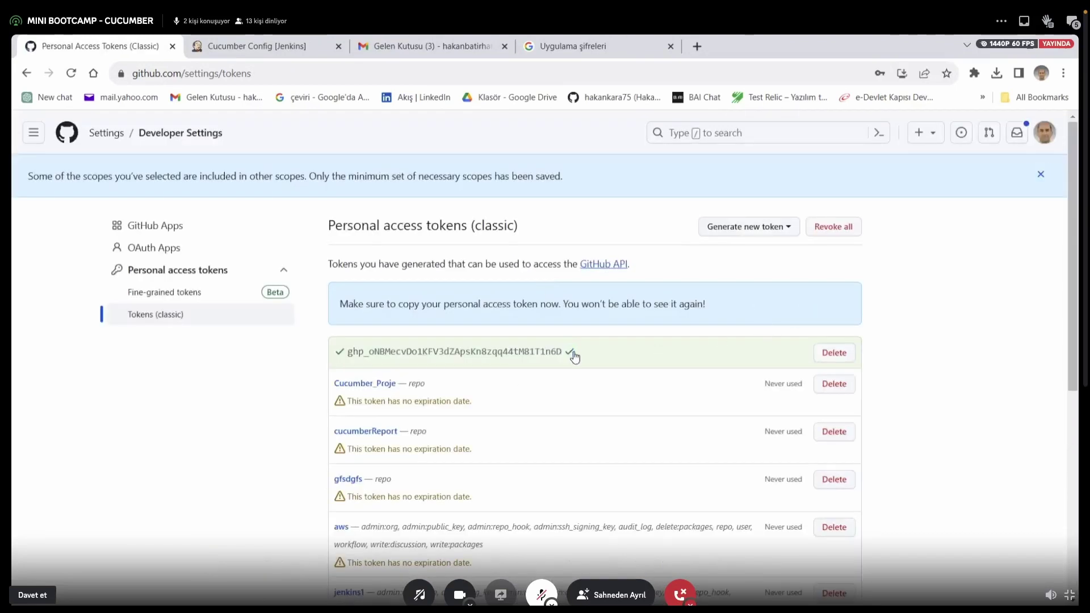
pyautogui.click(571, 352)
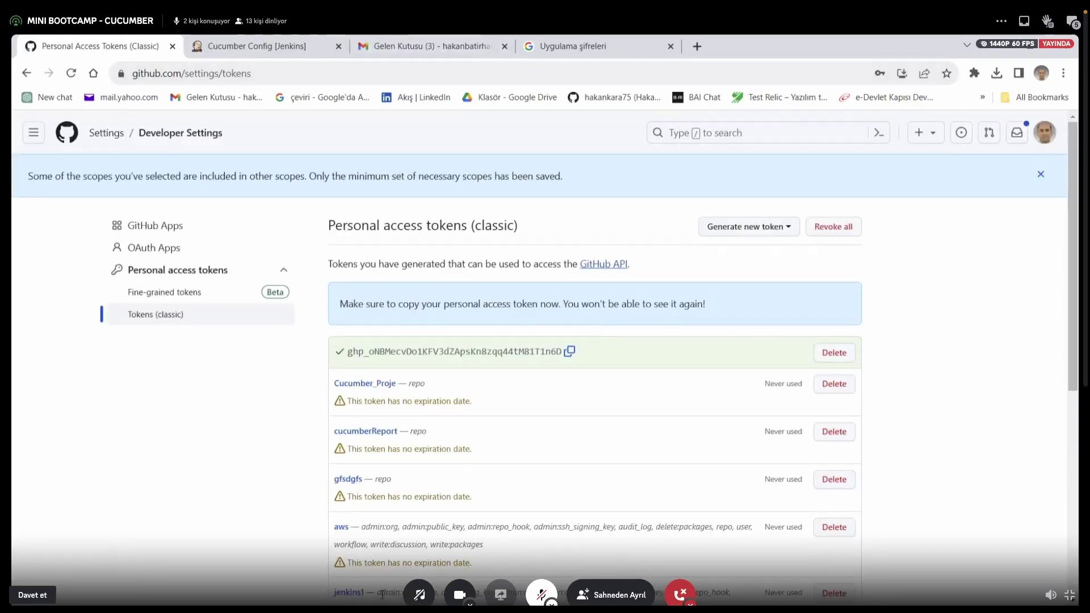
pyautogui.click(238, 45)
# Paste the copied token as the credential's password and add the credential.
pyautogui.click(323, 337)
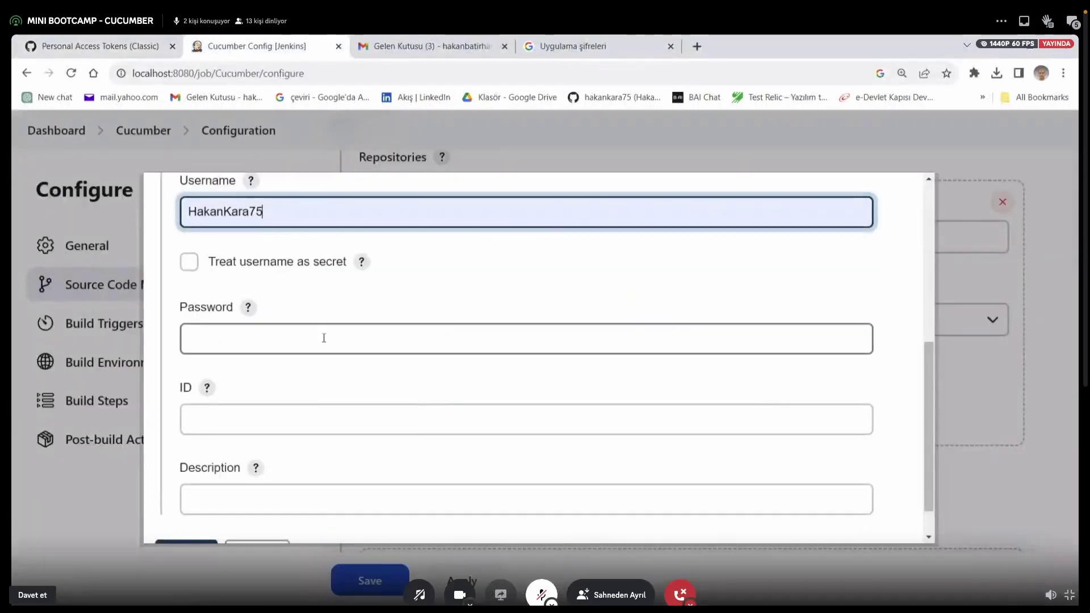
pyautogui.hotkey('ctrl', 'v')
pyautogui.scroll(-1, 314, 369)
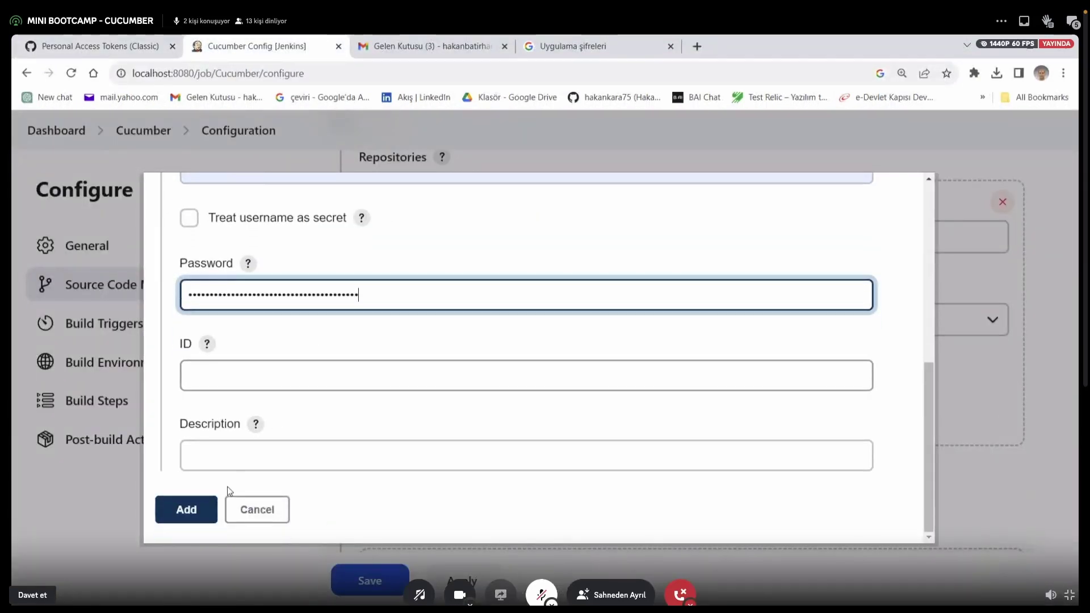
pyautogui.click(203, 506)
# Apply and save the Cucumber job configuration.
pyautogui.scroll(-2, 487, 375)
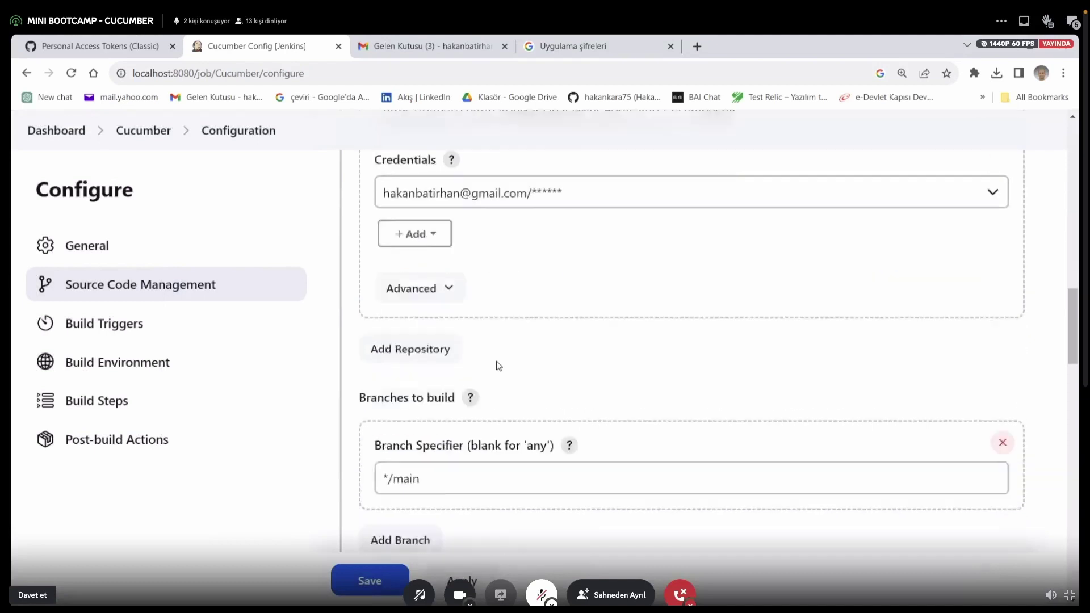
pyautogui.scroll(-1, 488, 375)
pyautogui.scroll(-2, 493, 368)
pyautogui.scroll(-2, 454, 317)
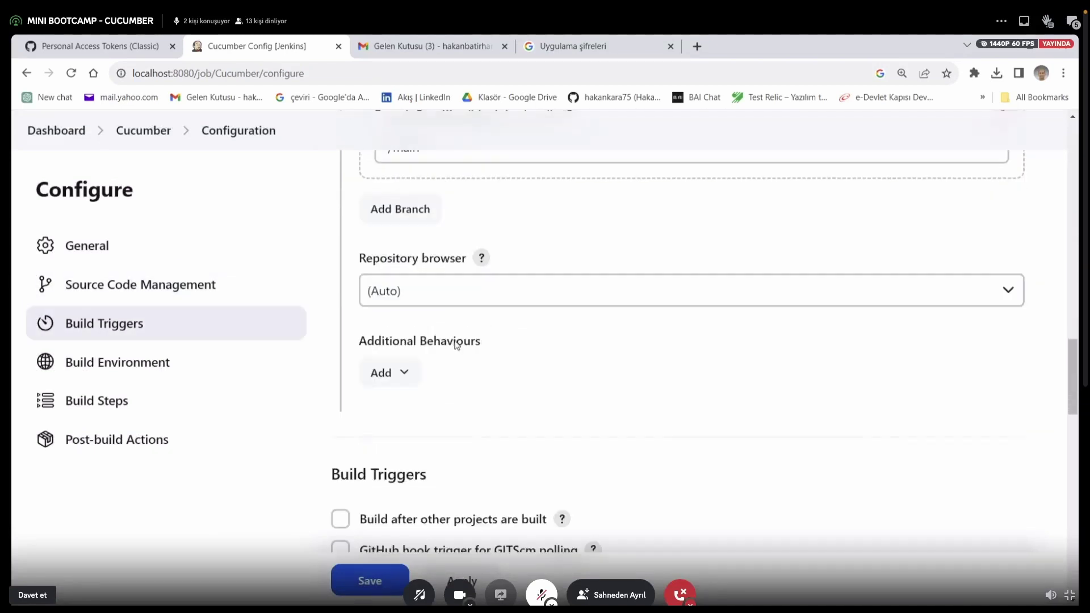
pyautogui.scroll(-2, 458, 343)
pyautogui.scroll(-2, 443, 349)
pyautogui.scroll(-4, 434, 374)
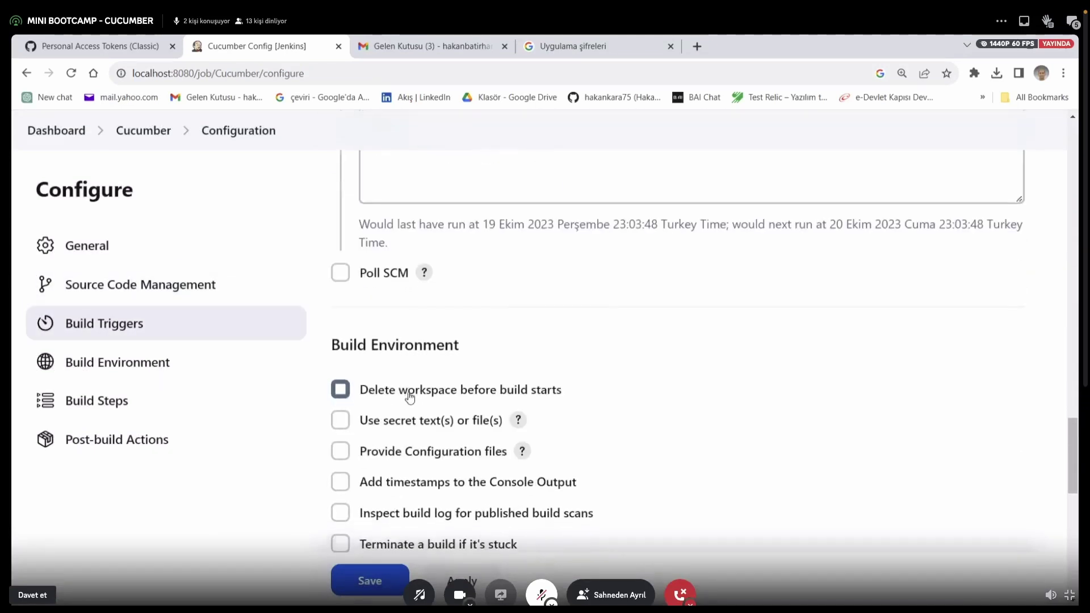
pyautogui.scroll(-2, 433, 406)
pyautogui.scroll(-3, 433, 408)
pyautogui.scroll(-2, 448, 395)
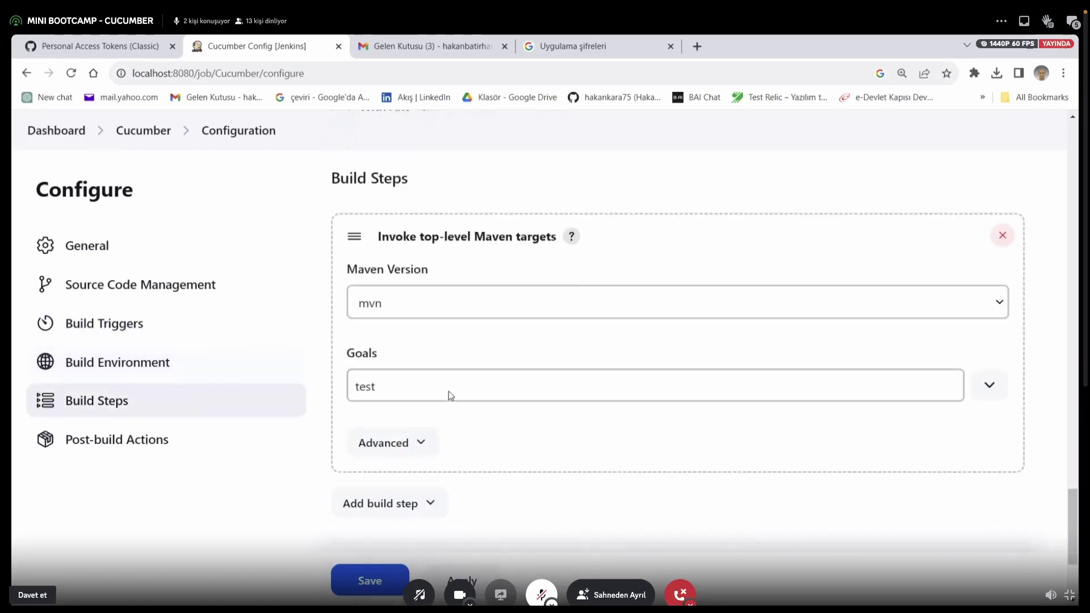
pyautogui.scroll(-3, 447, 392)
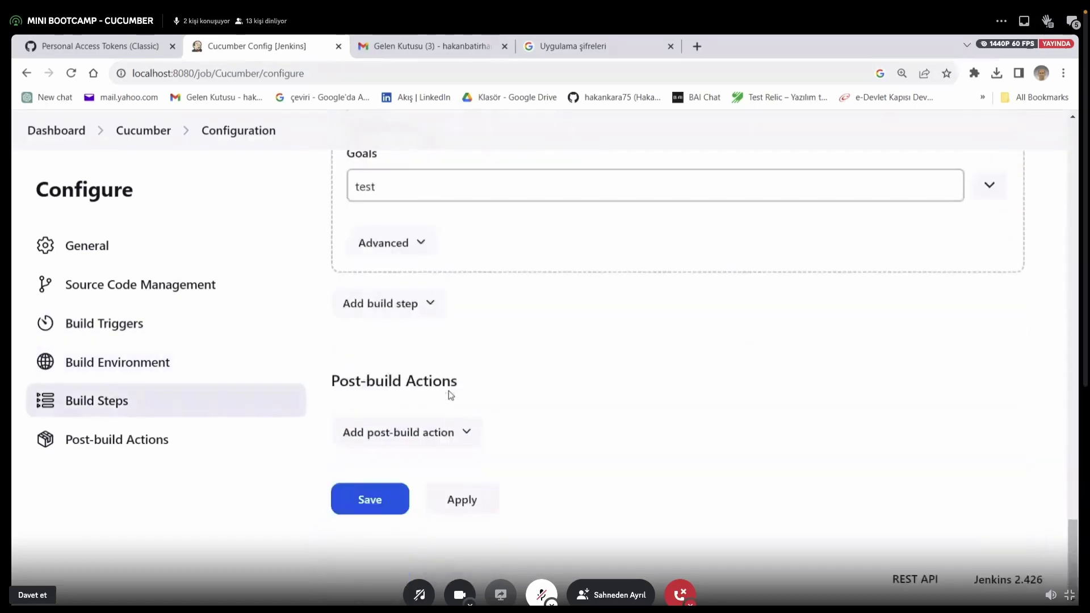
pyautogui.click(453, 505)
pyautogui.click(376, 504)
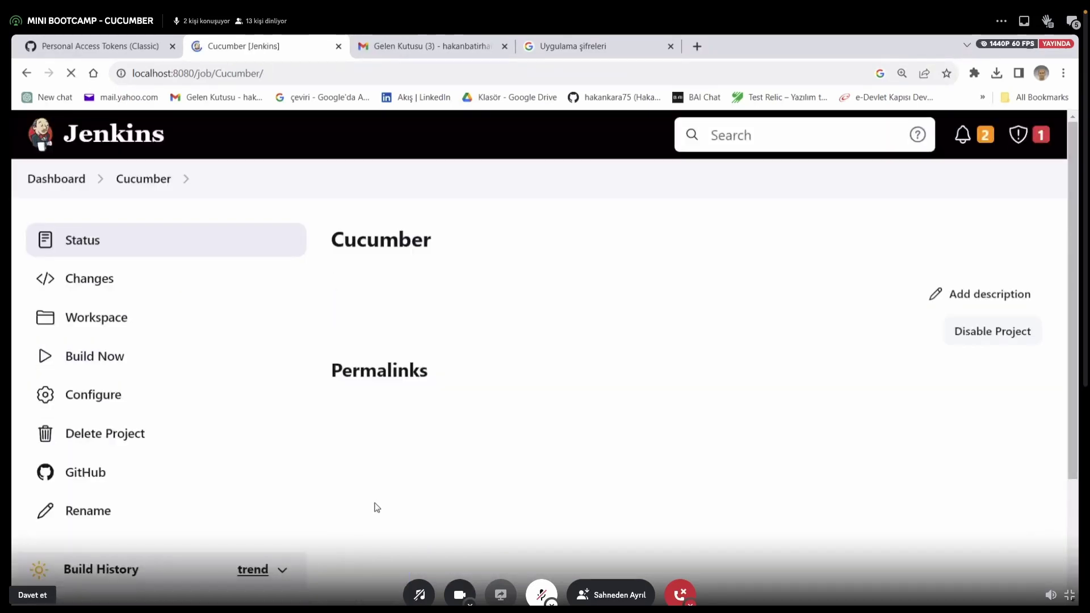
# Return to the dashboard and open the yahoo job's status page, last success still #33.
pyautogui.click(78, 179)
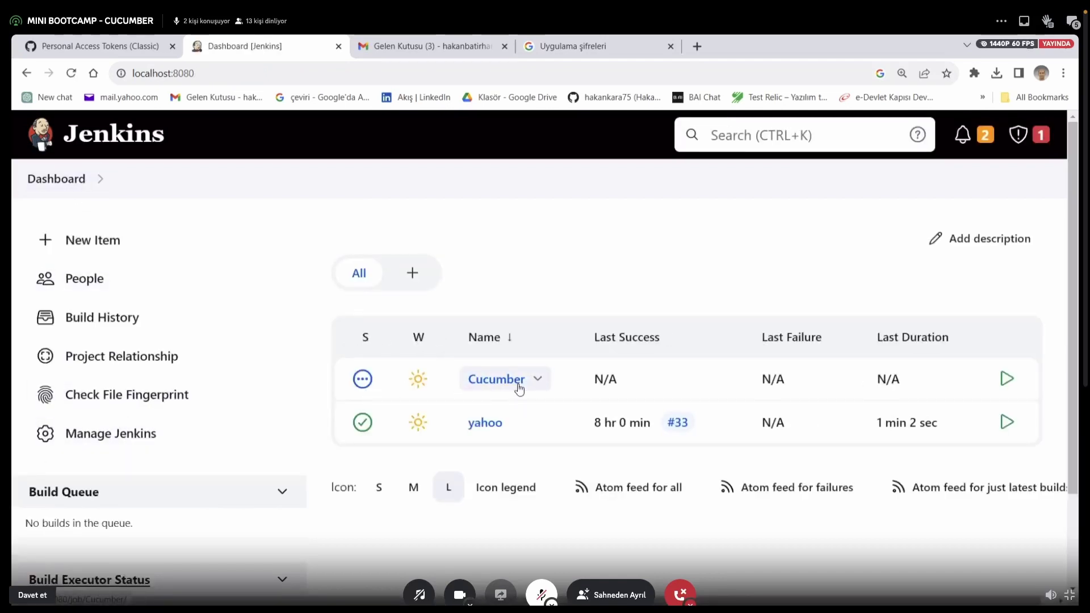
pyautogui.moveTo(484, 422)
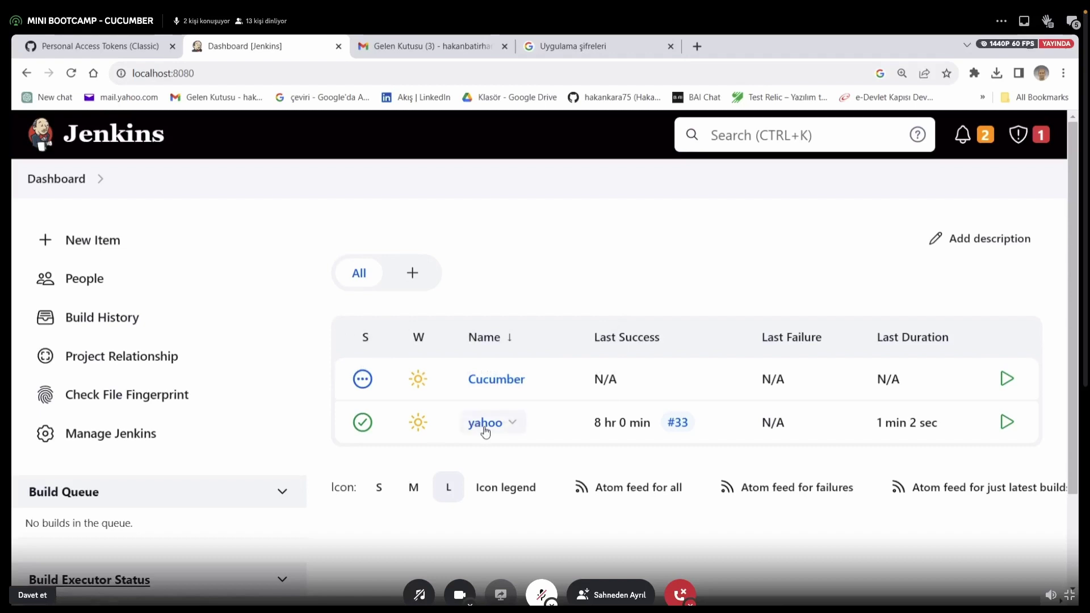
pyautogui.scroll(-2, 413, 390)
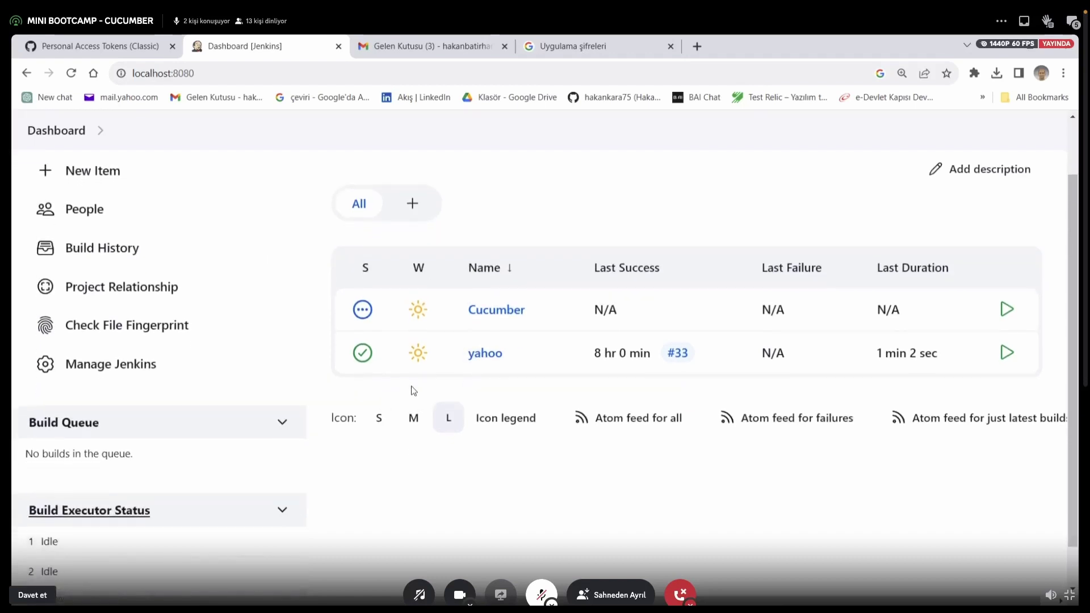
pyautogui.click(484, 359)
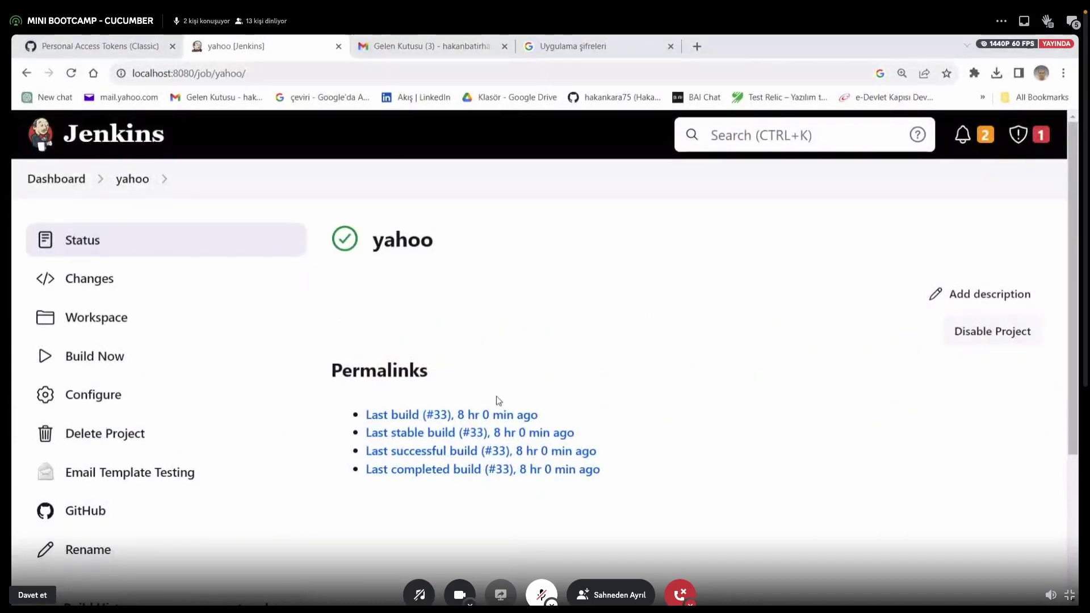
pyautogui.click(62, 189)
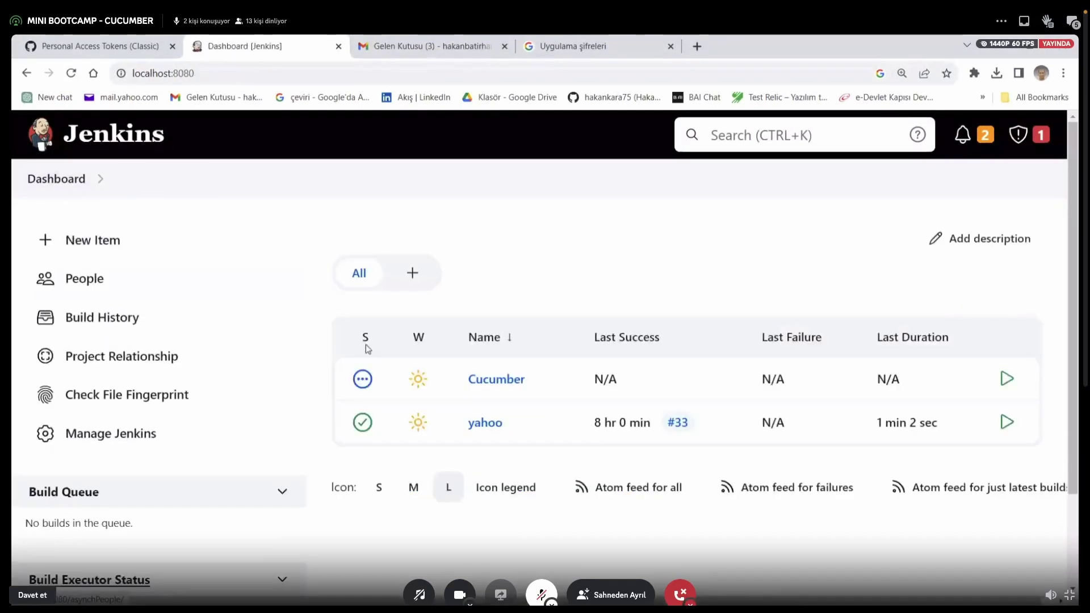
pyautogui.click(486, 423)
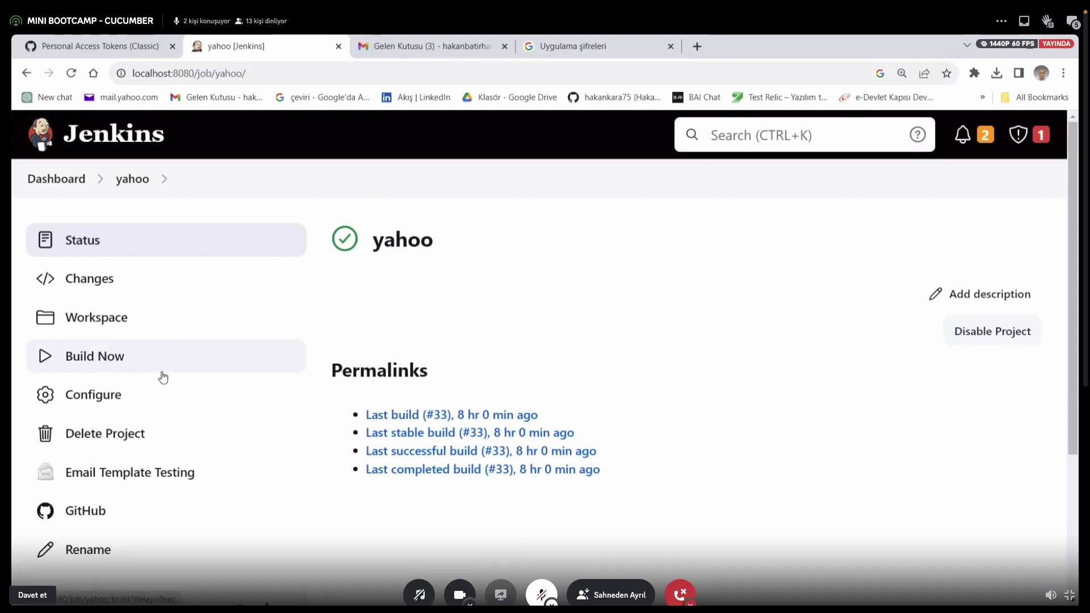
# Start a new build of the yahoo job and reset the page zoom to 100%.
pyautogui.click(112, 366)
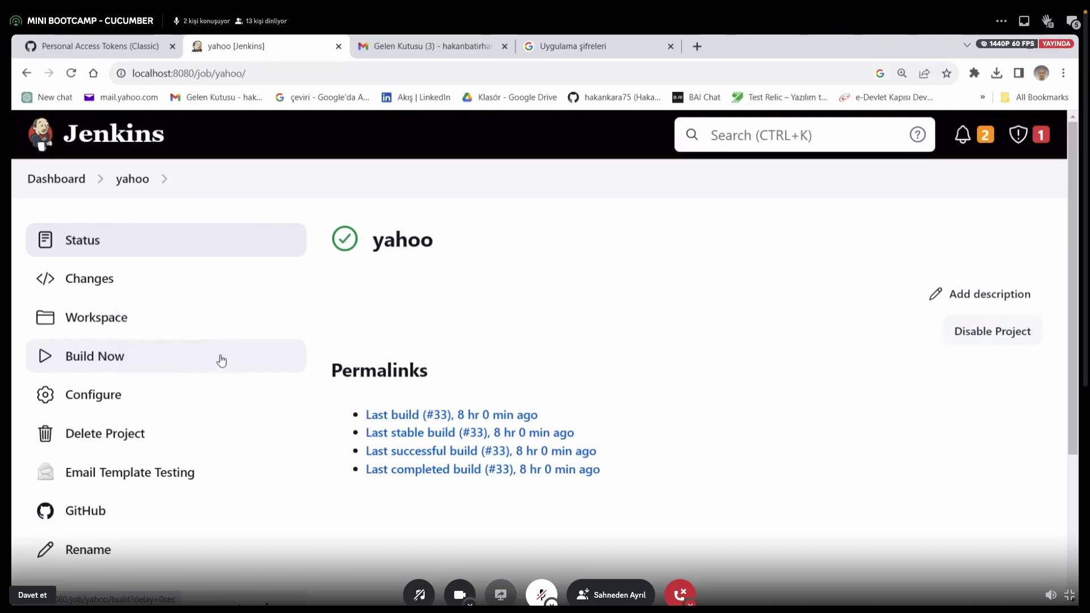
pyautogui.scroll(-2, 219, 360)
pyautogui.scroll(-1, 223, 361)
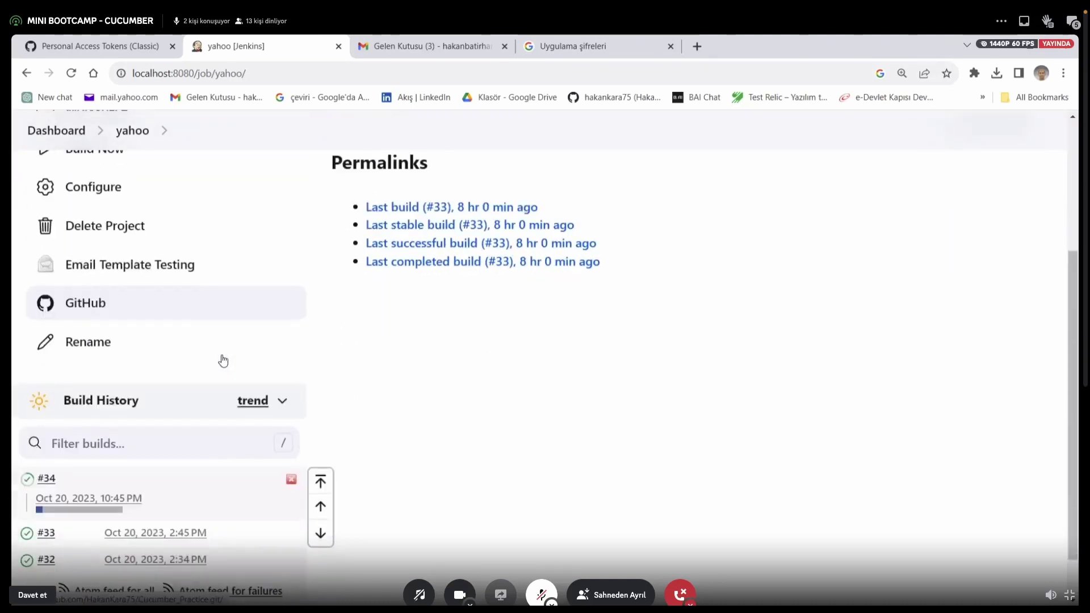
pyautogui.hotkey('ctrl', '+')
pyautogui.hotkey('ctrl', '-')
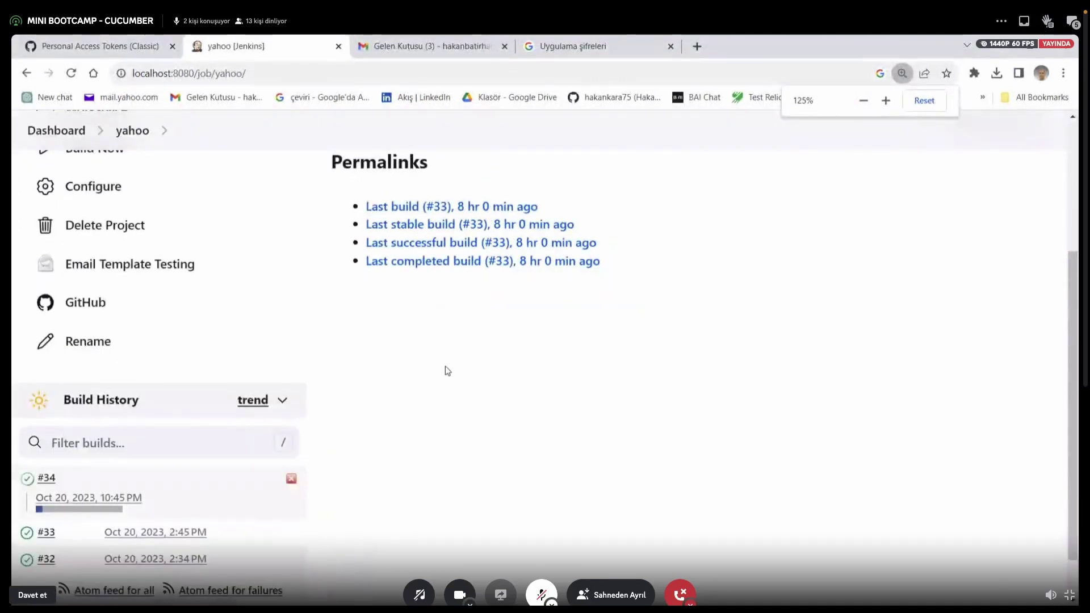
pyautogui.hotkey('ctrl', '-')
pyautogui.hotkey('ctrl', '-')
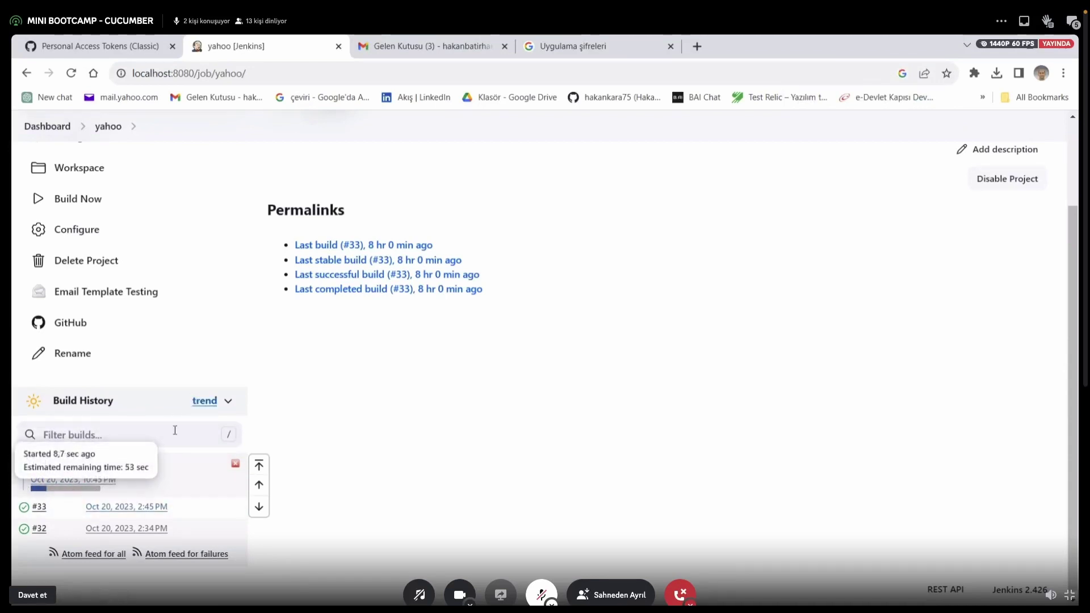
# Open the running build #34 from the yahoo job's Build History.
pyautogui.click(99, 482)
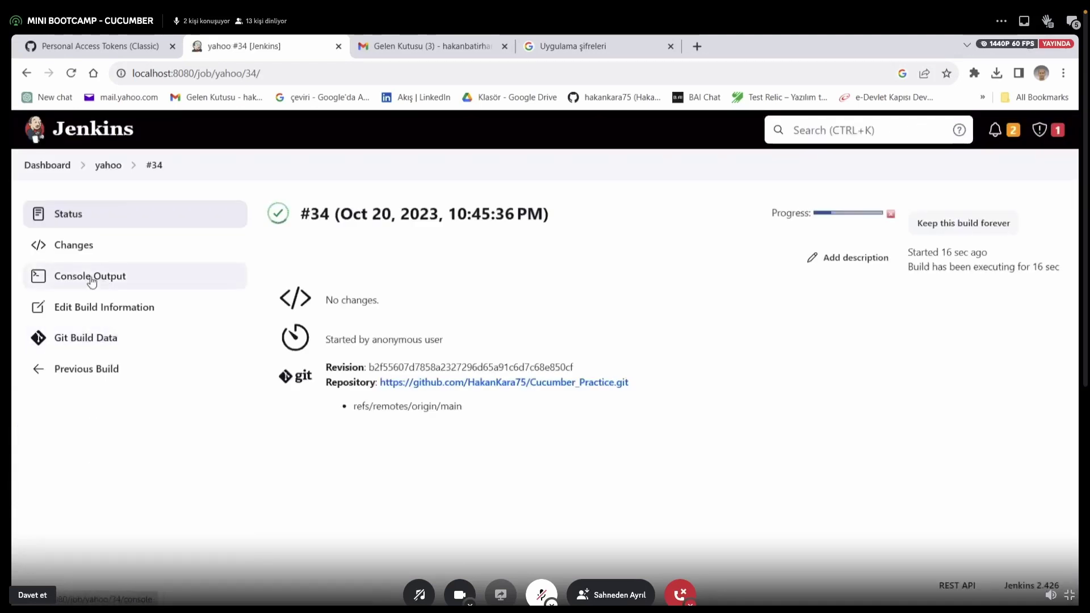
pyautogui.click(101, 165)
pyautogui.scroll(-2, 63, 469)
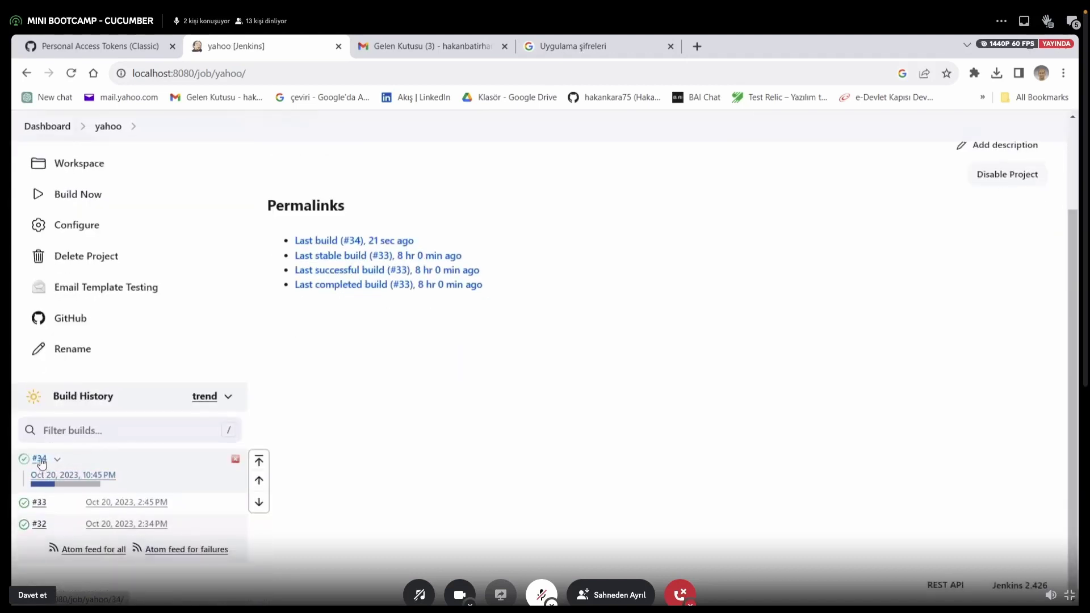
pyautogui.click(43, 462)
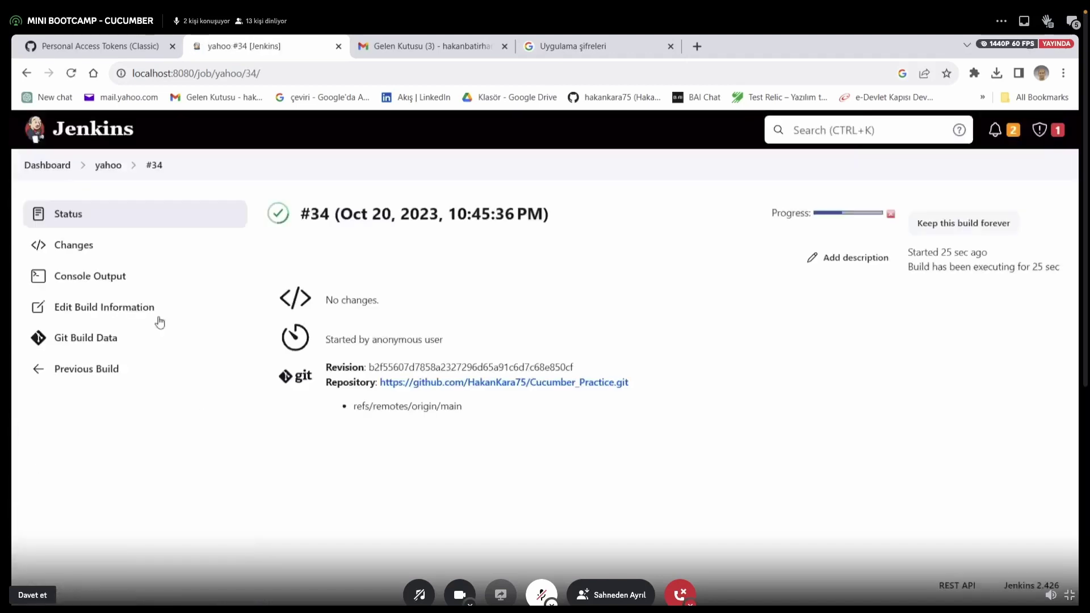
# Watch build #34's console output, then bring the automated Chrome test window forward.
pyautogui.click(88, 277)
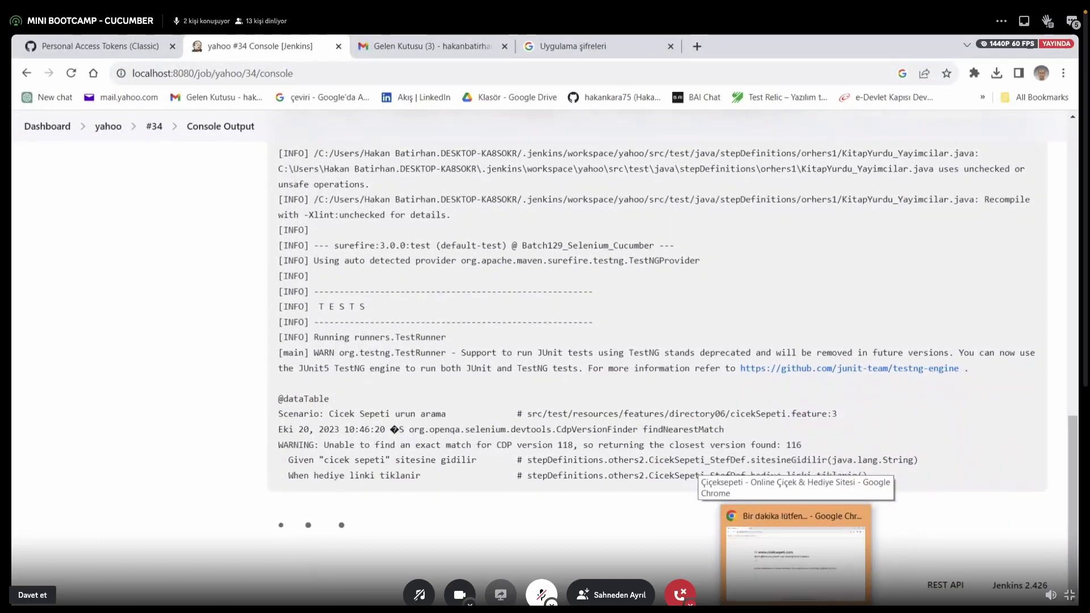
pyautogui.click(794, 553)
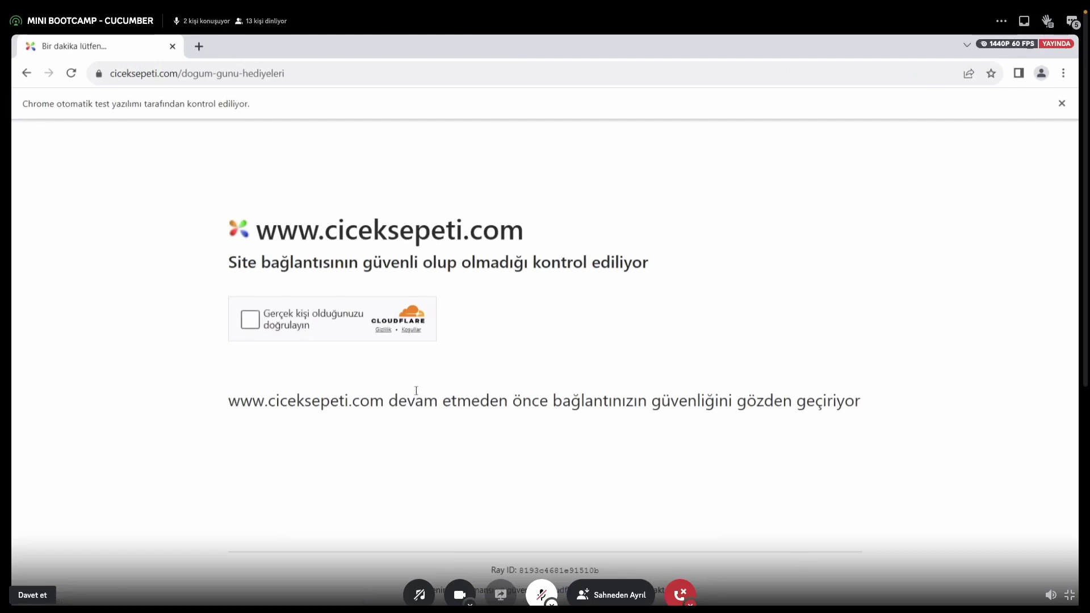
# Tick the ciceksepeti Cloudflare verification checkbox, retry it, then return to build #34's console.
pyautogui.click(250, 321)
pyautogui.click(250, 321)
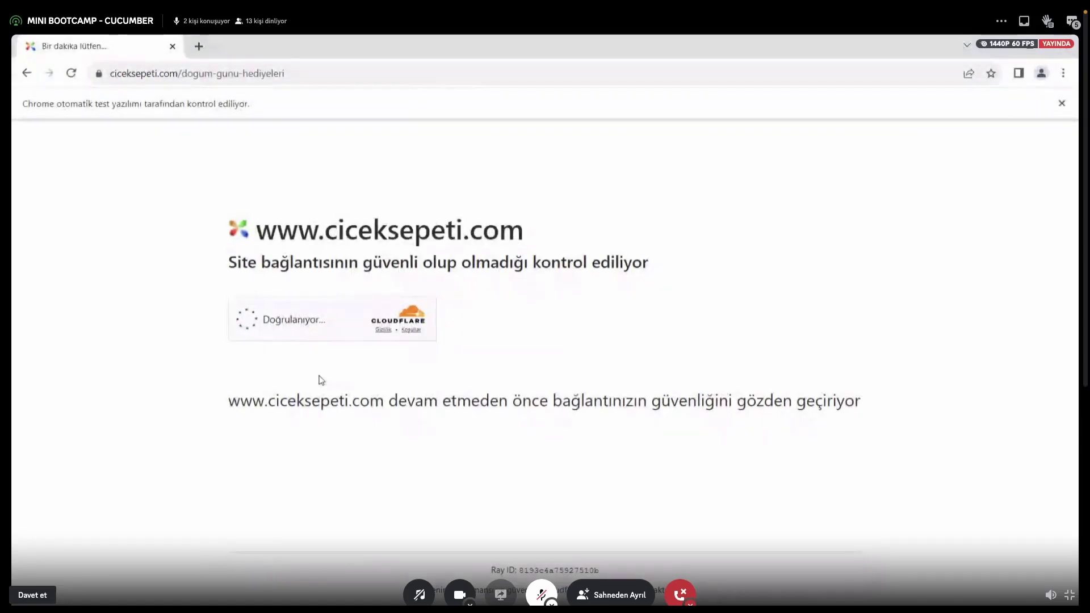
pyautogui.hotkey('alt', 'Tab')
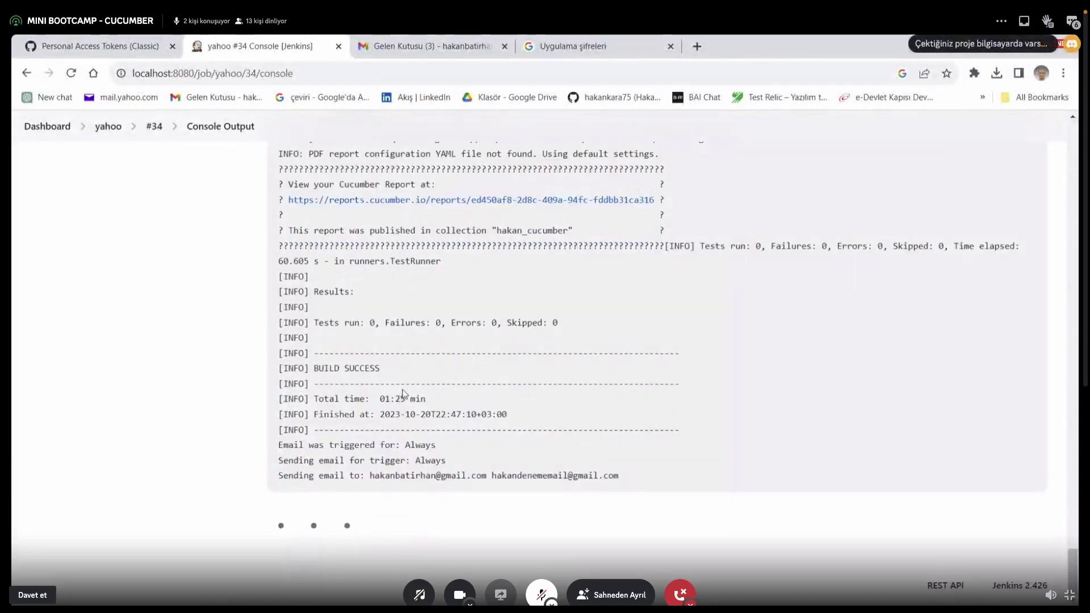
# Highlight build #34's BUILD SUCCESS line and its three email notification lines in the console.
pyautogui.moveTo(406, 389); pyautogui.dragTo(279, 385)
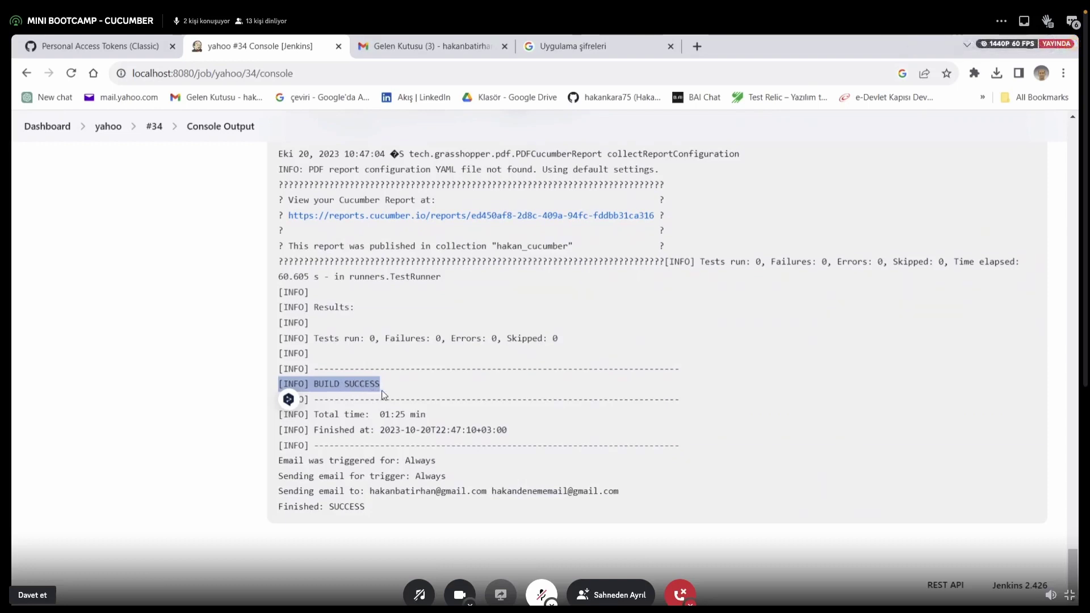
pyautogui.moveTo(401, 389); pyautogui.dragTo(277, 387)
pyautogui.moveTo(627, 492); pyautogui.dragTo(279, 469)
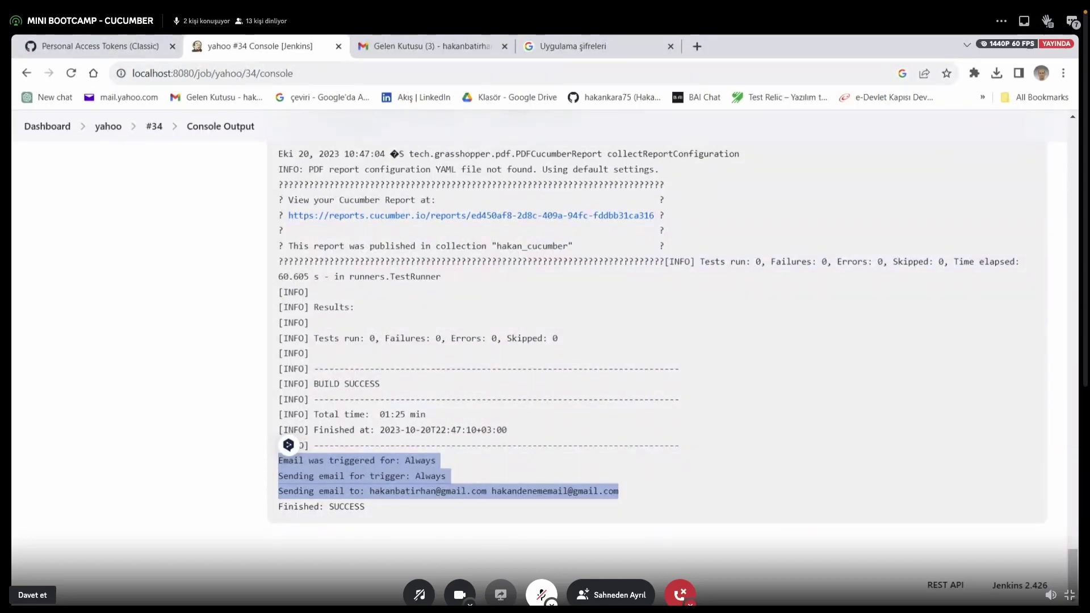
pyautogui.click(605, 421)
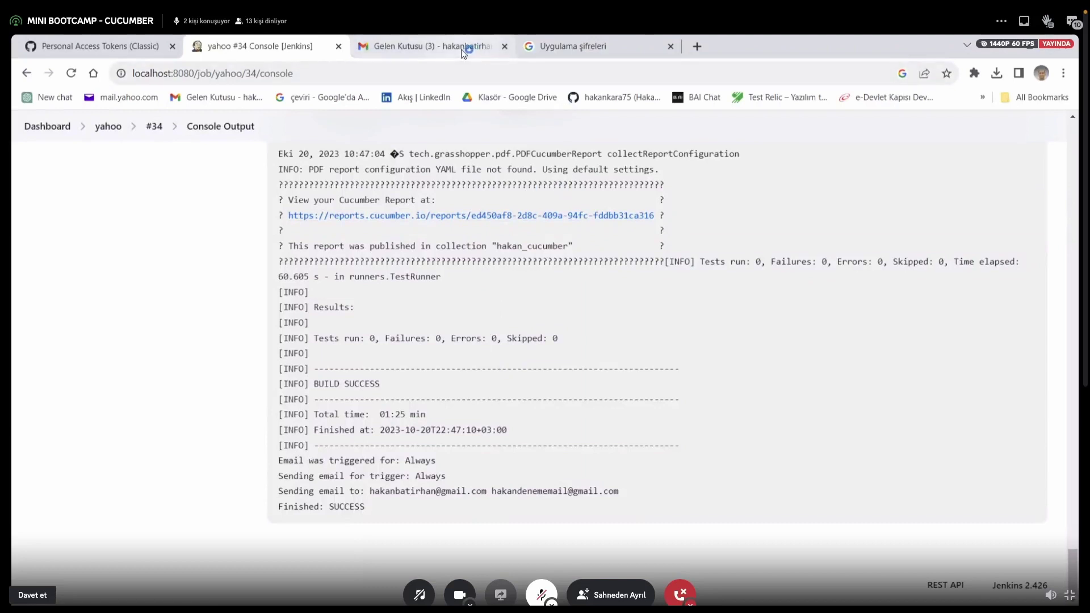
pyautogui.click(575, 50)
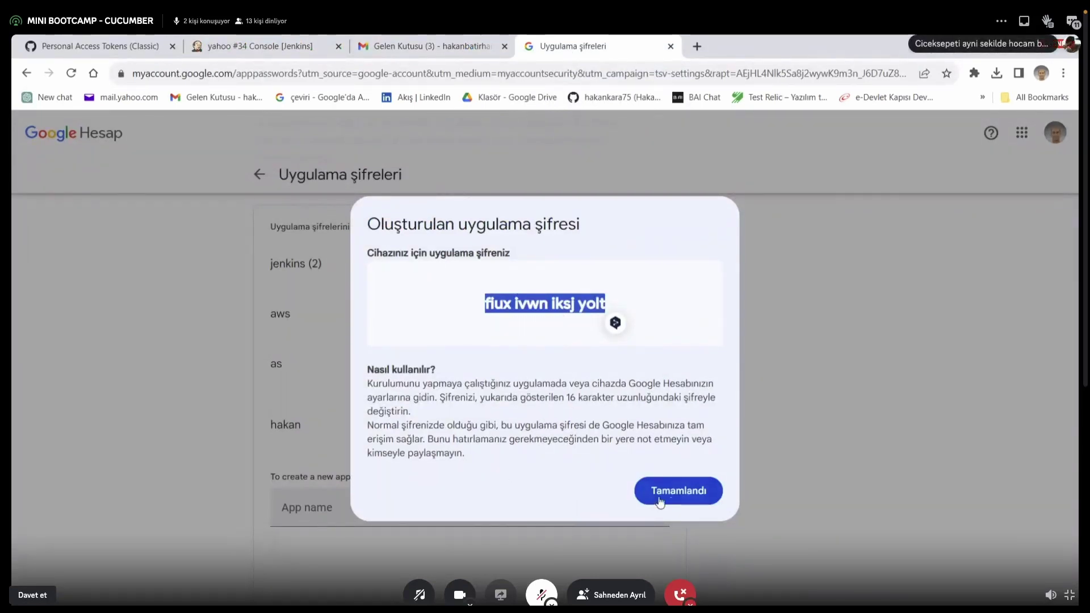
pyautogui.tripleClick(486, 308)
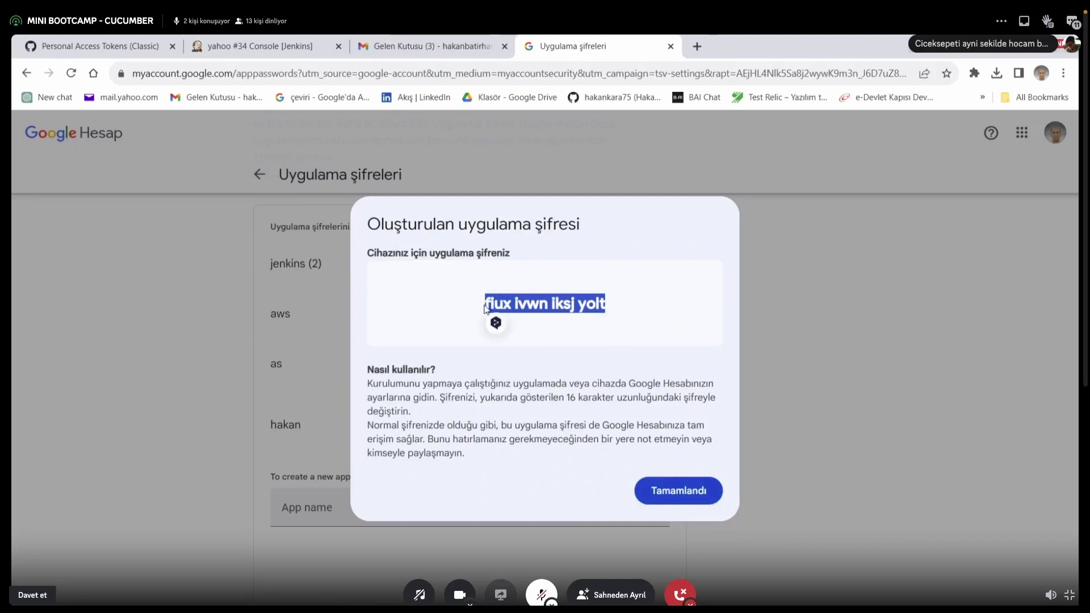
pyautogui.moveTo(484, 306); pyautogui.dragTo(605, 305)
# Highlight yahoo #34's email-sending lines in Console Output, then bring up IntelliJ's git push output.
pyautogui.click(276, 46)
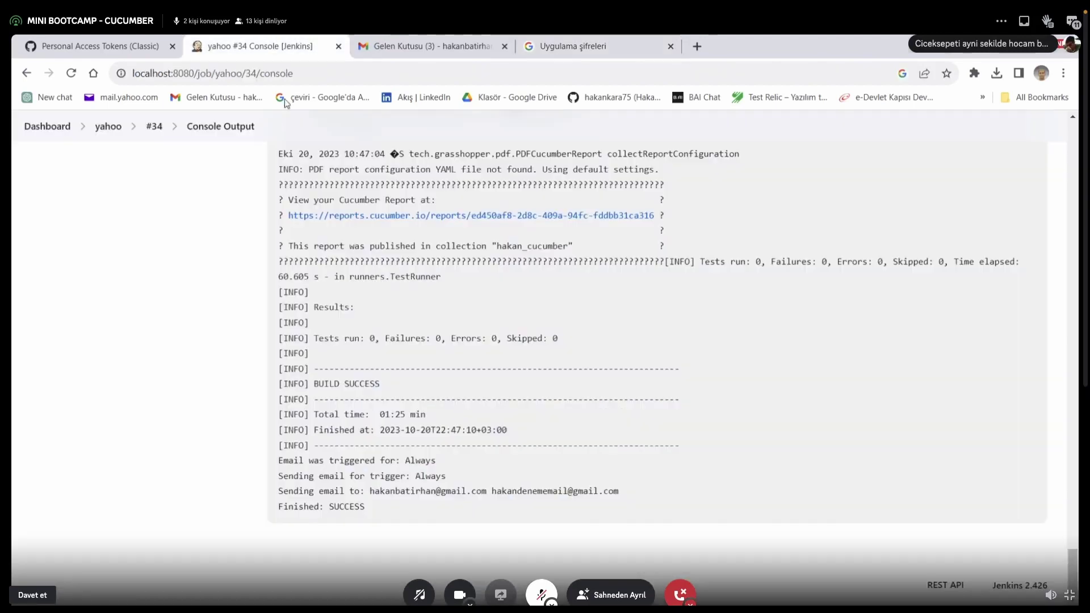
pyautogui.moveTo(629, 492); pyautogui.dragTo(278, 460)
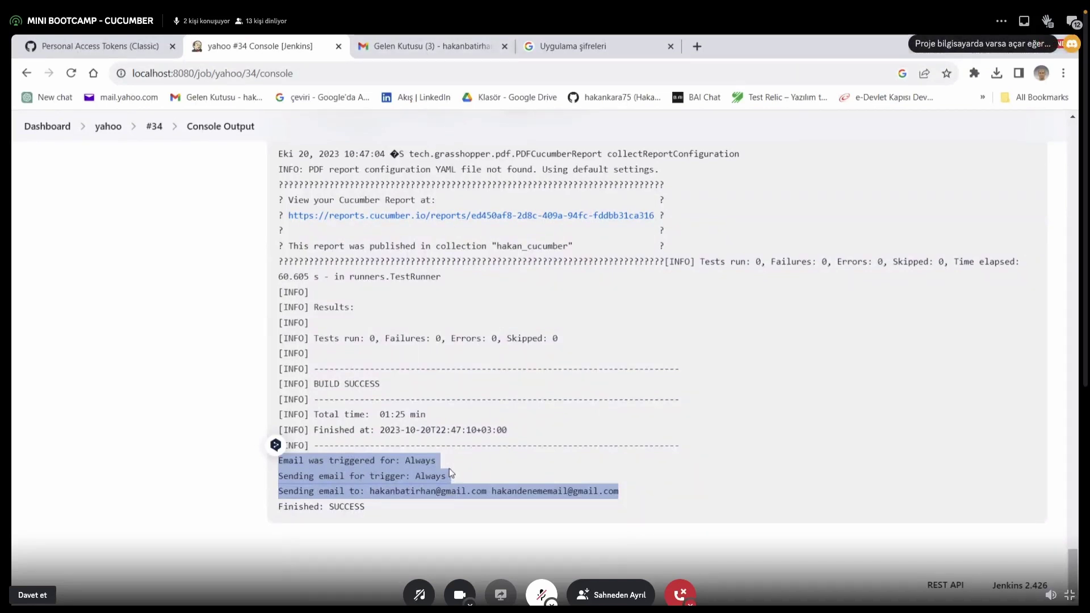
pyautogui.click(483, 474)
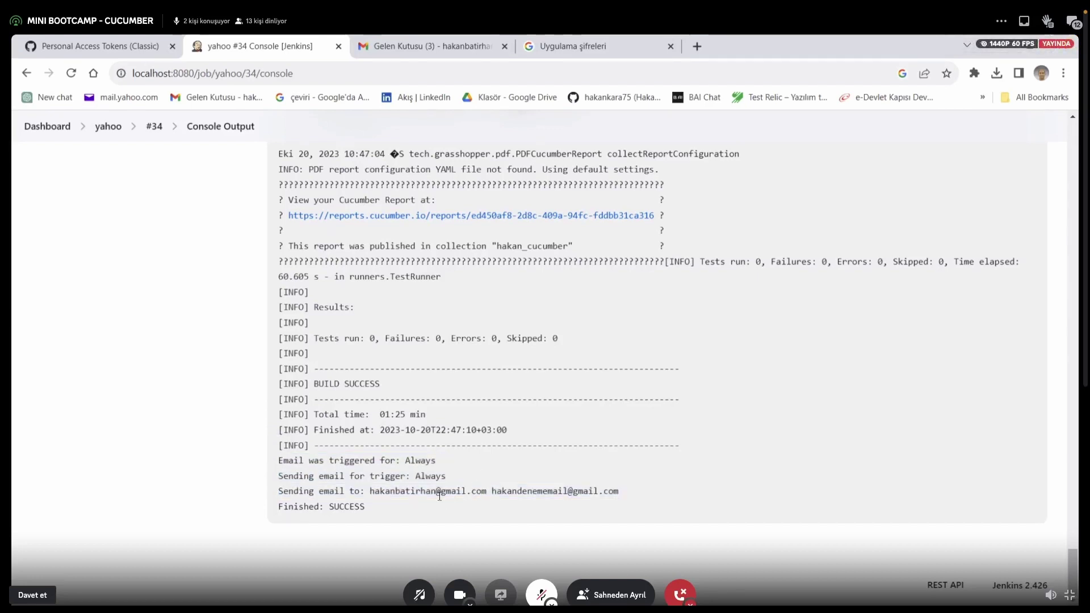
pyautogui.moveTo(630, 497)
pyautogui.mouseDown()
pyautogui.moveTo(363, 477)
pyautogui.moveTo(276, 449)
pyautogui.mouseUp()
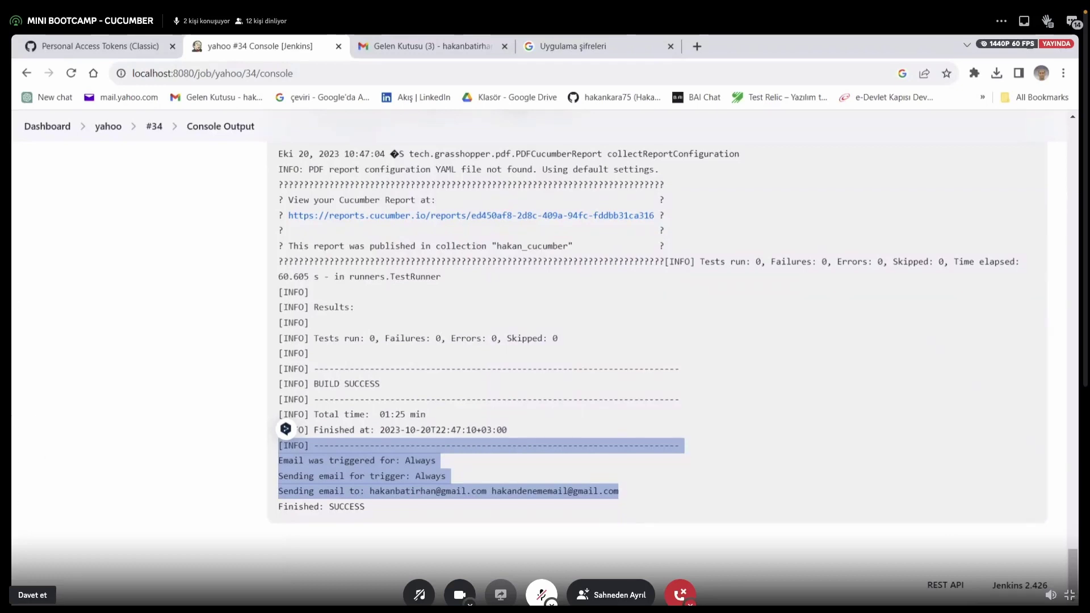
pyautogui.hotkey('alt', 'Tab')
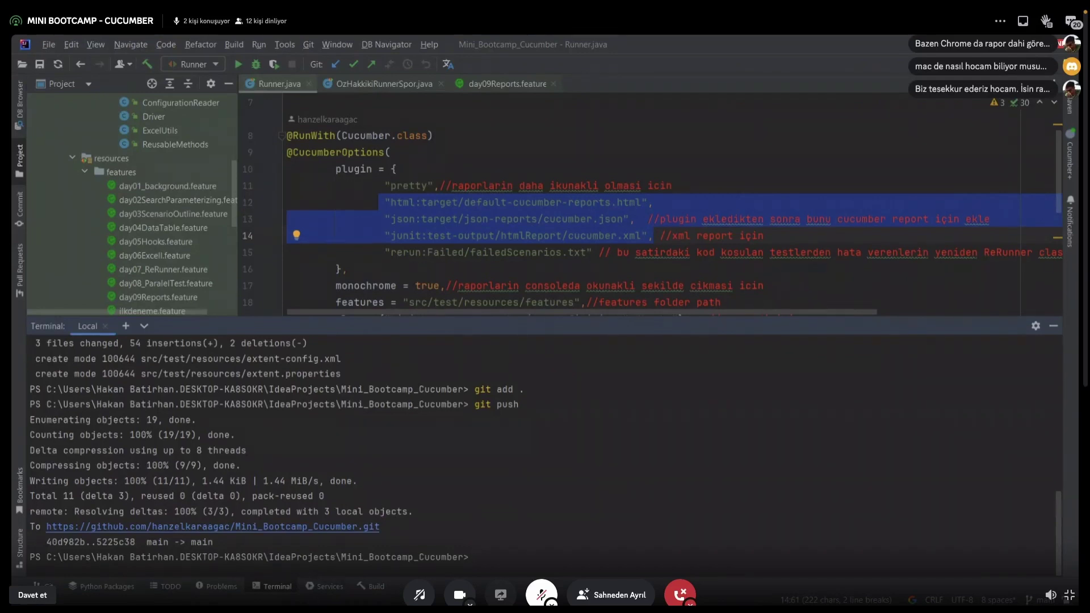
# Return to Chrome's Gmail and app passwords tabs, and unmute the meeting microphone.
pyautogui.hotkey('alt', 'Tab')
pyautogui.click(396, 45)
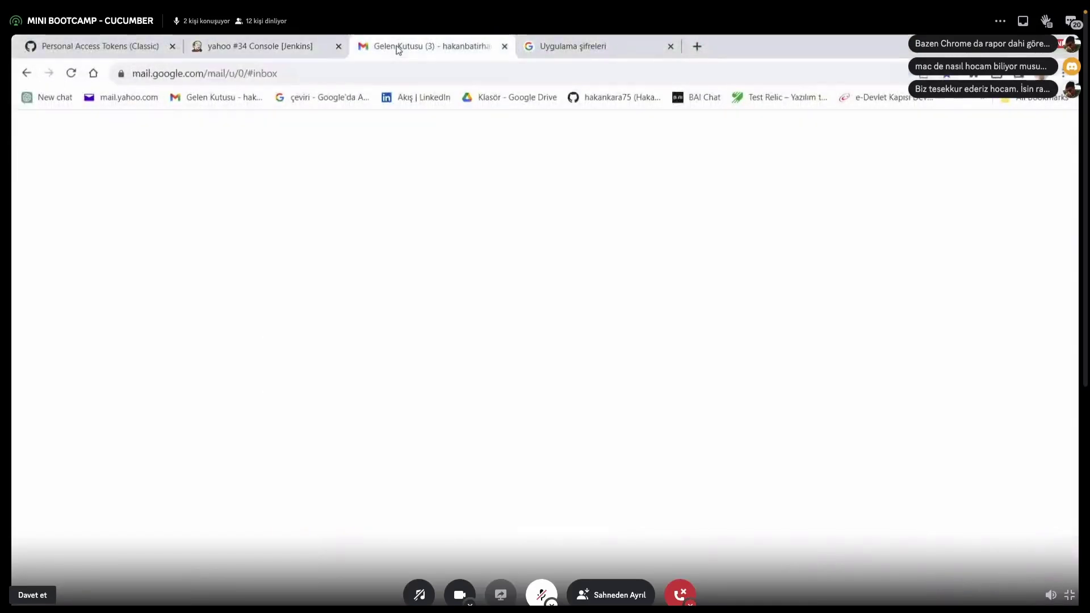
pyautogui.hotkey('ctrl', 'Tab')
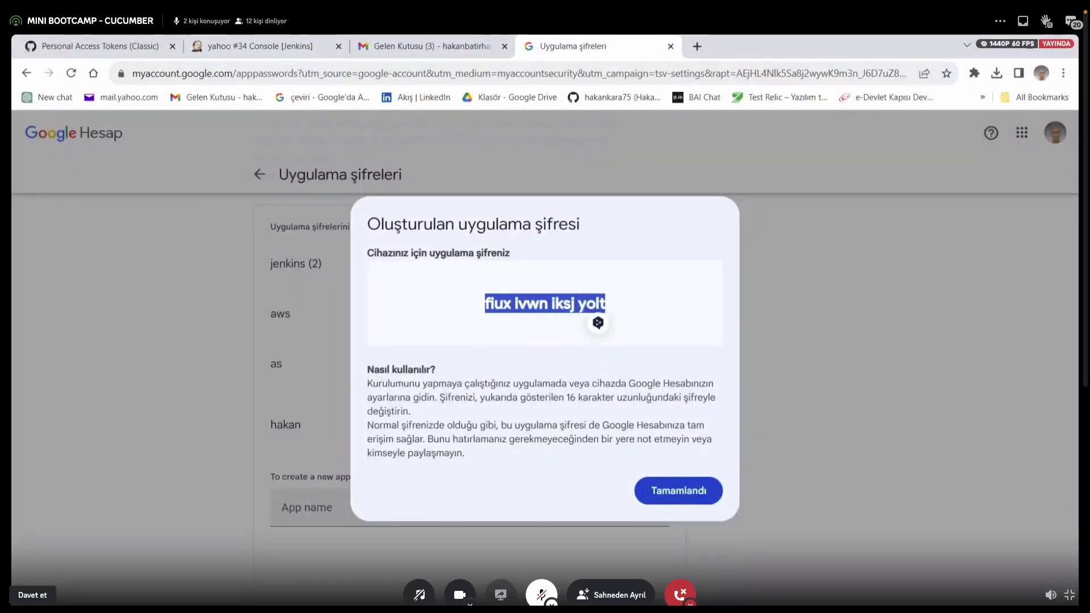
pyautogui.hotkey('alt', 'Tab')
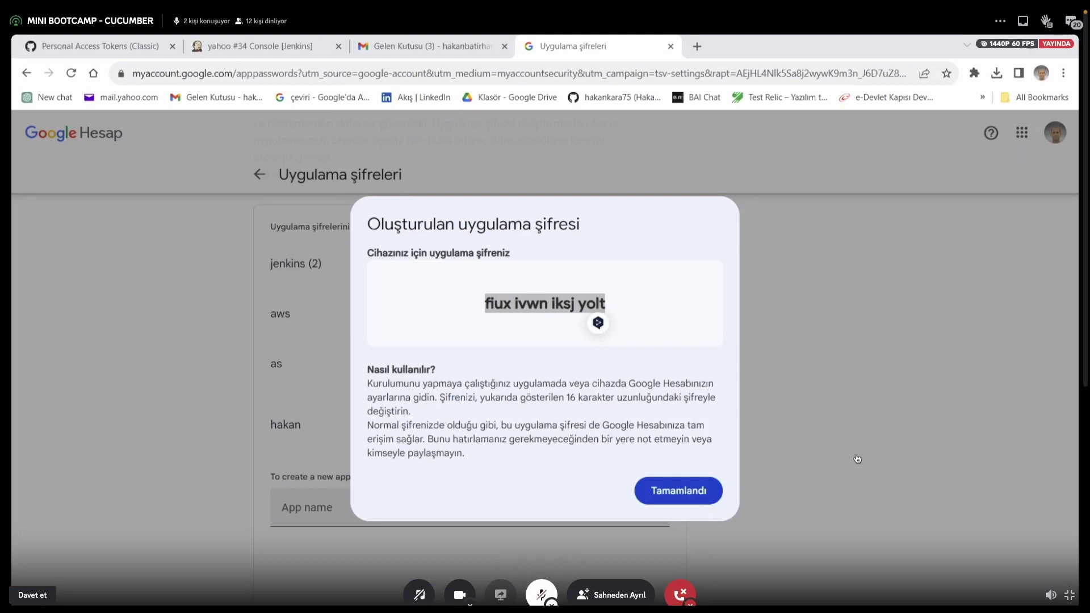
pyautogui.click(542, 596)
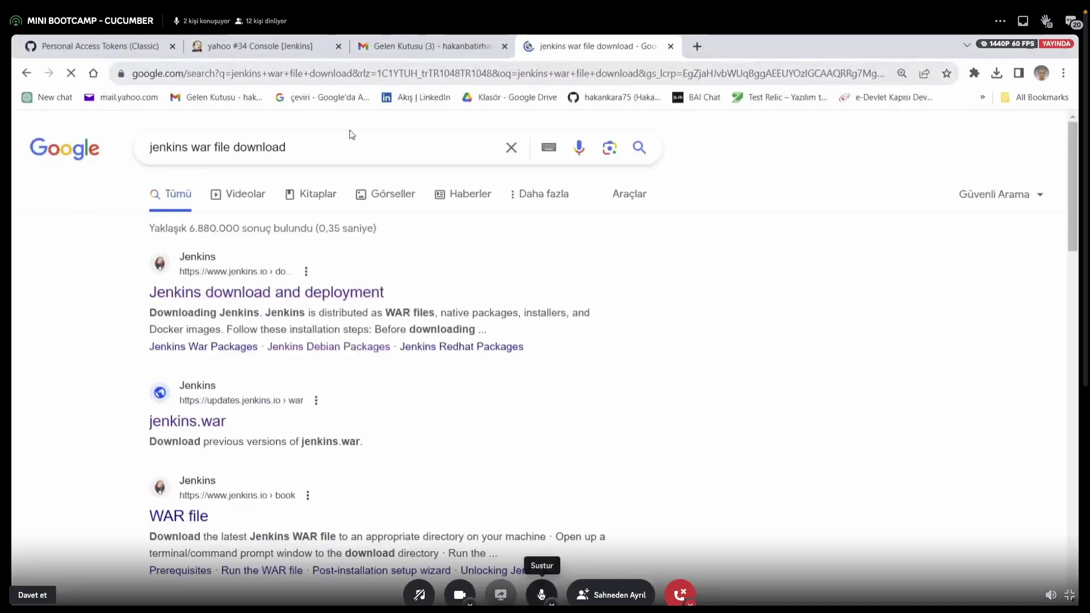
# Mute the meeting microphone and open the updates.jenkins.io jenkins.war listing from the search results.
pyautogui.click(542, 595)
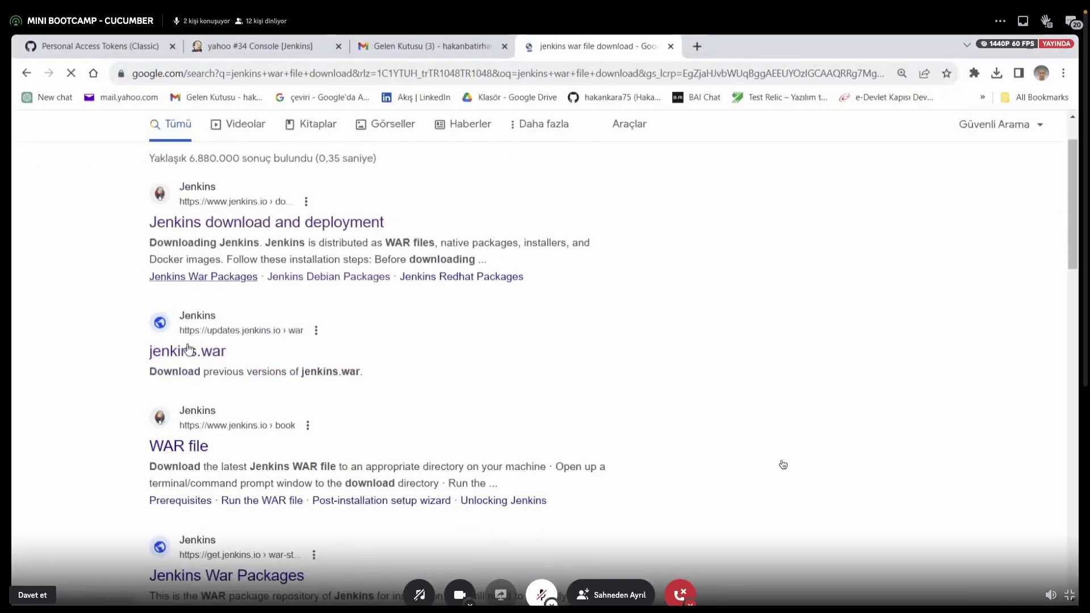
pyautogui.scroll(-1, 188, 348)
pyautogui.click(199, 293)
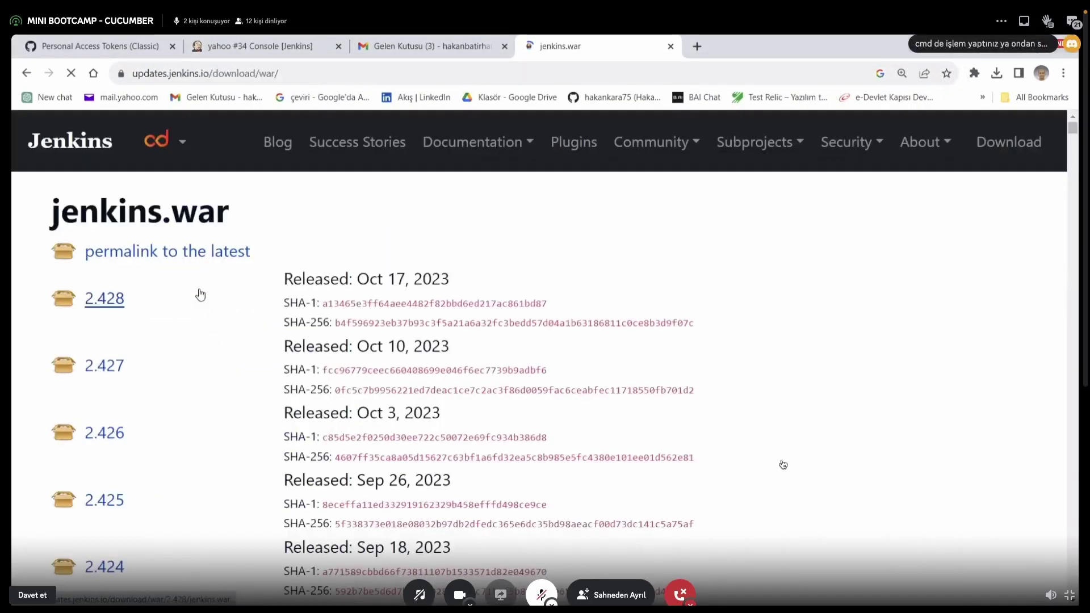